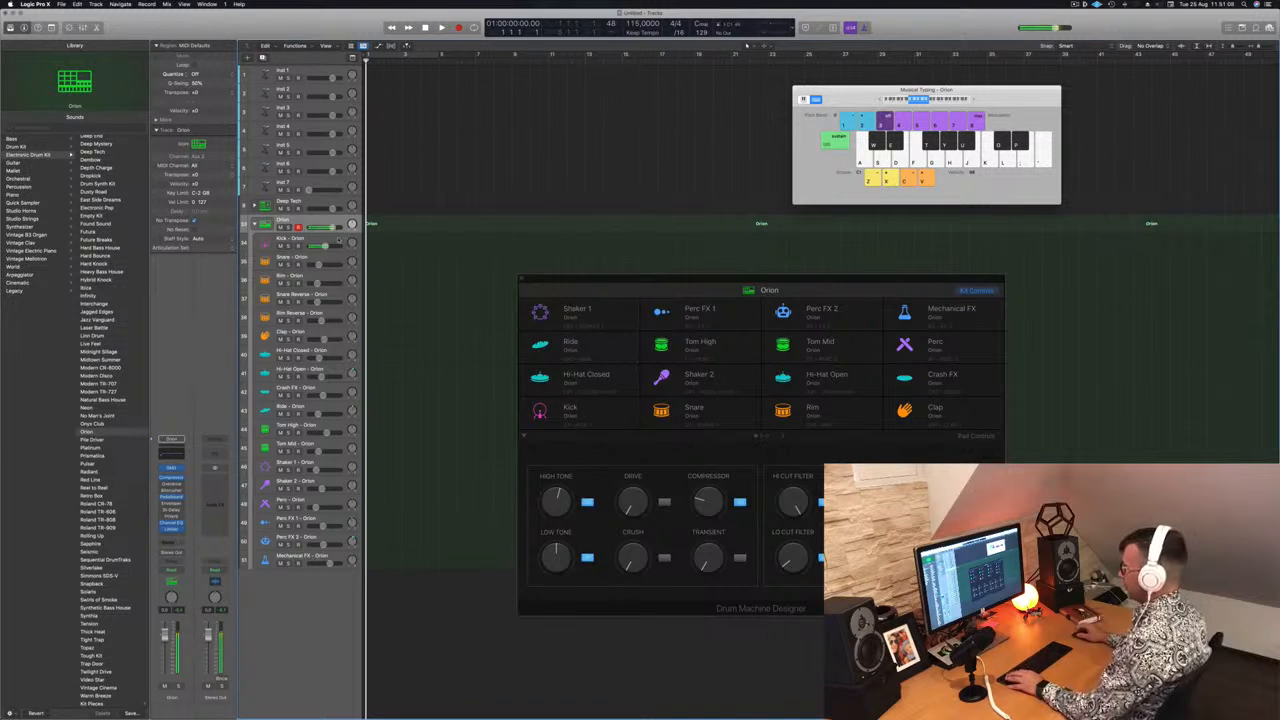
Step: Record four kick hits with Musical Typing on the Kick - Orion track from bar 1
click(339, 240)
key(r)
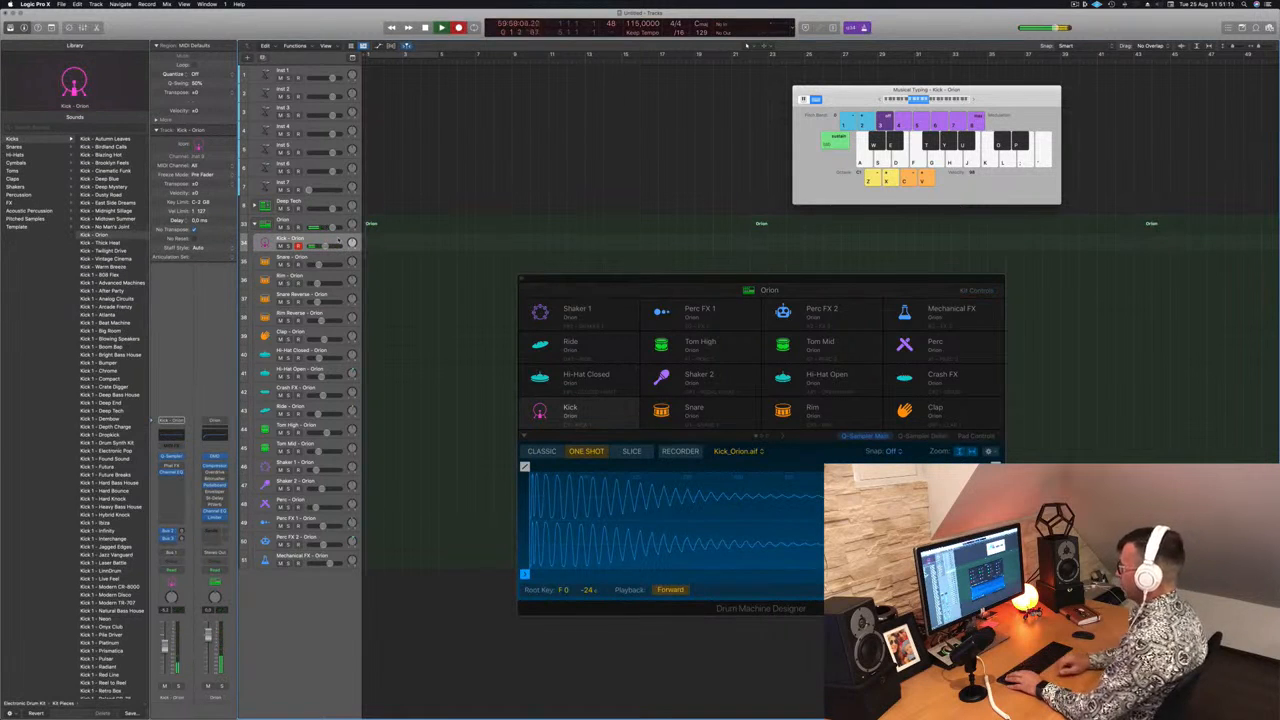
key(a)
key(a)
key(a)
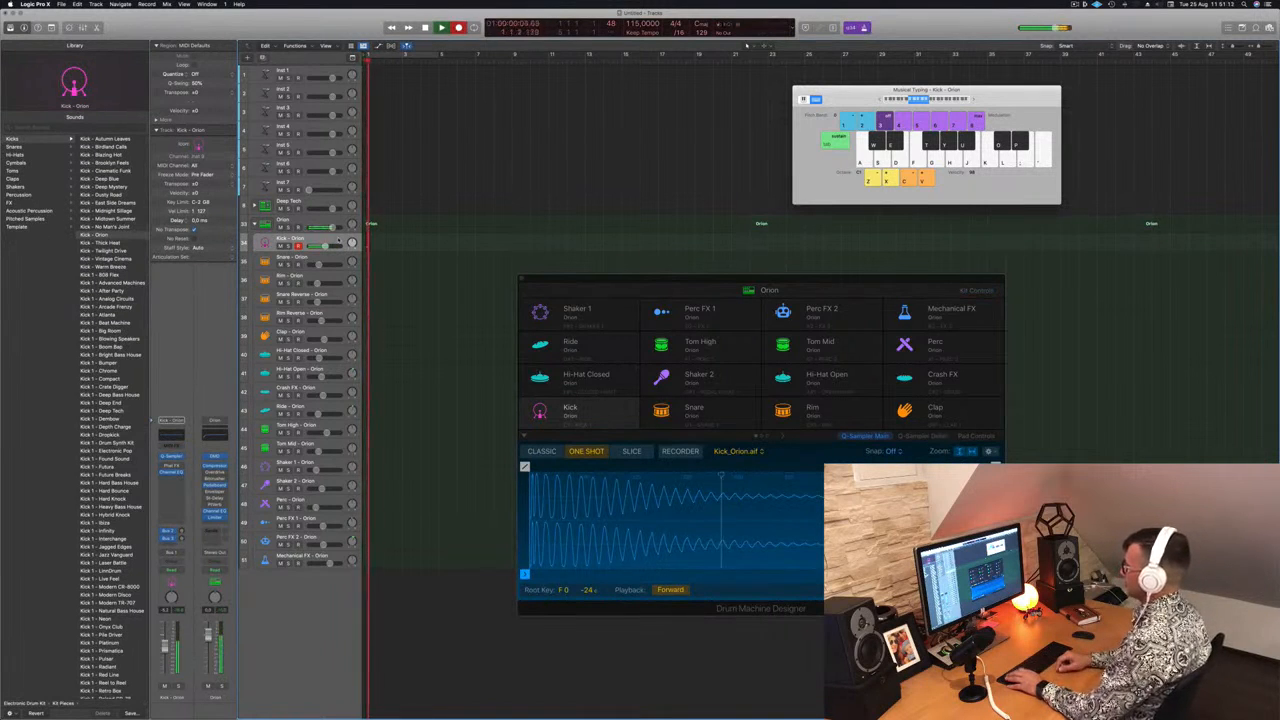
key(a)
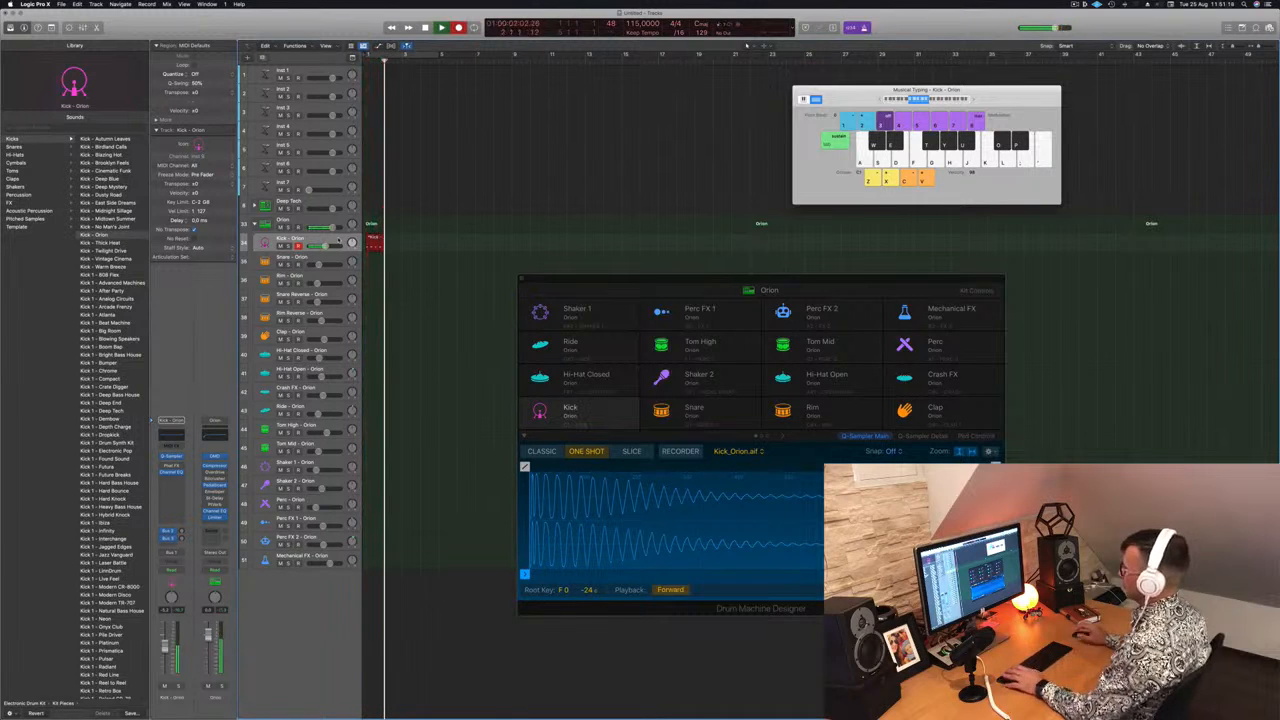
key(space)
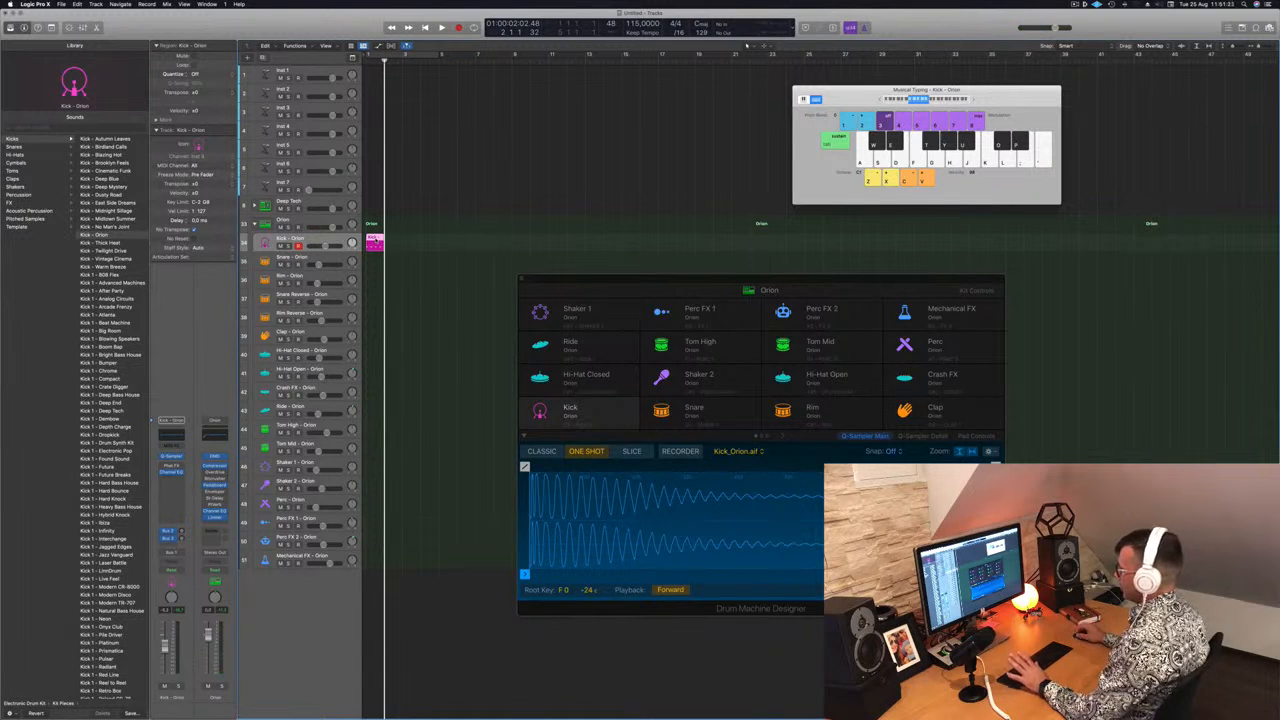
Step: Open the recorded kick region in the Piano Roll and delete the region from the Kick - Orion track
double_click(376, 240)
drag(376, 240, 437, 242)
key(Delete)
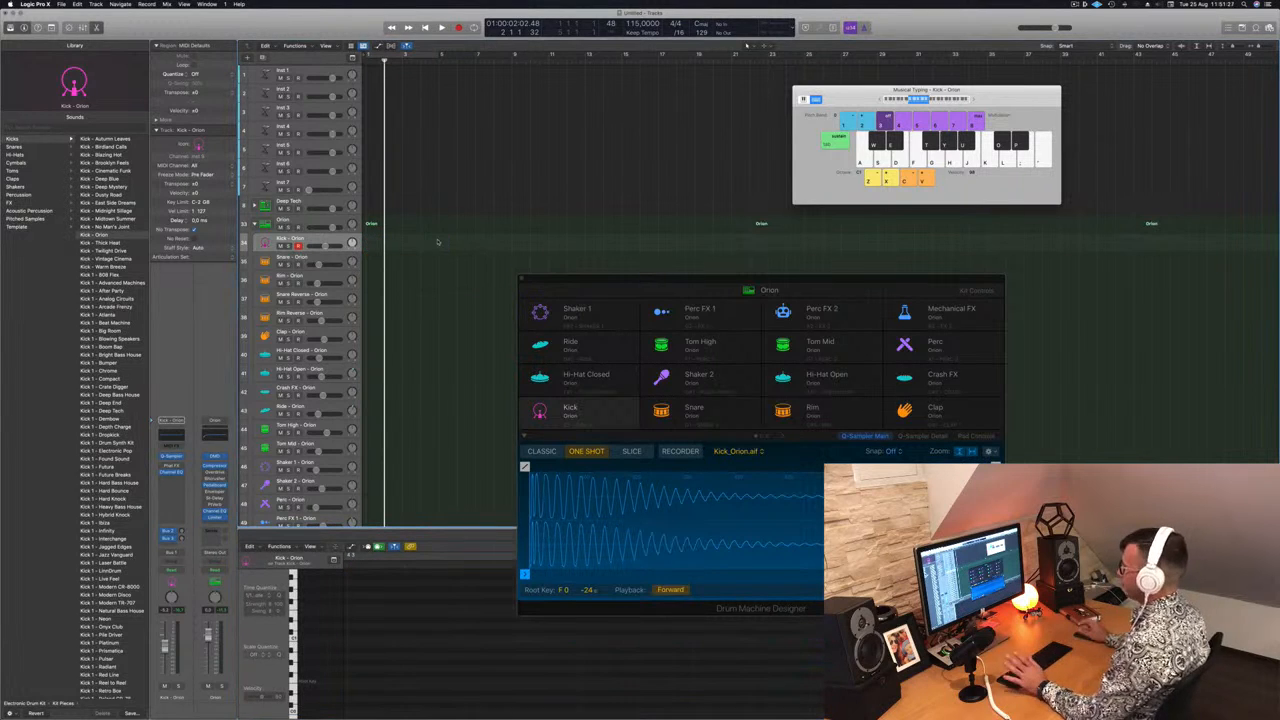
Step: Record four kick hits with Musical Typing on the main Orion track
click(311, 223)
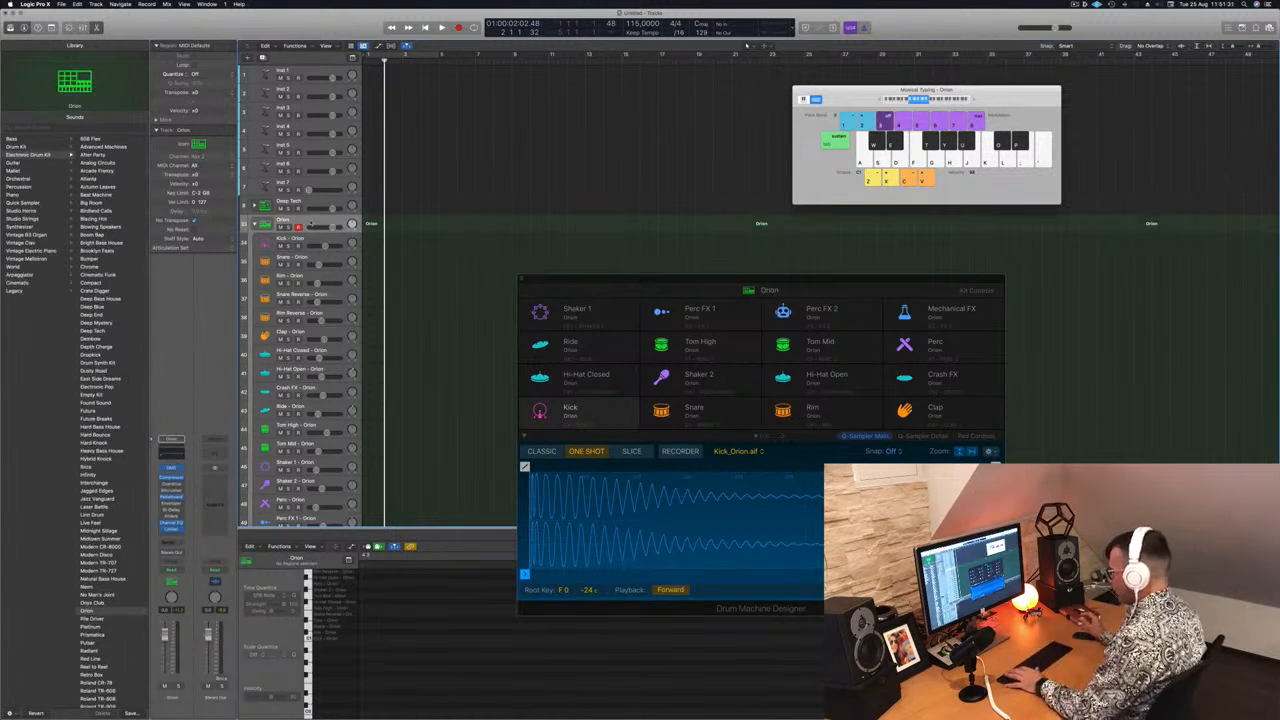
key(r)
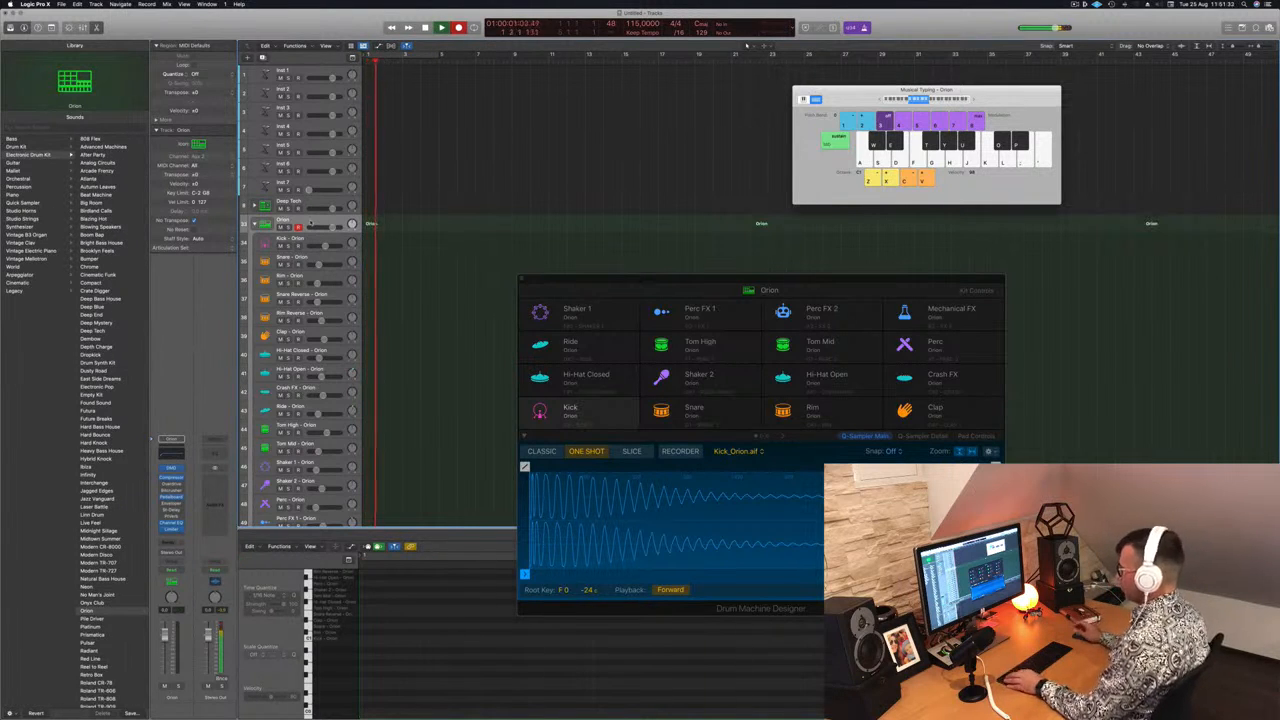
key(a)
key(a)
key(a)
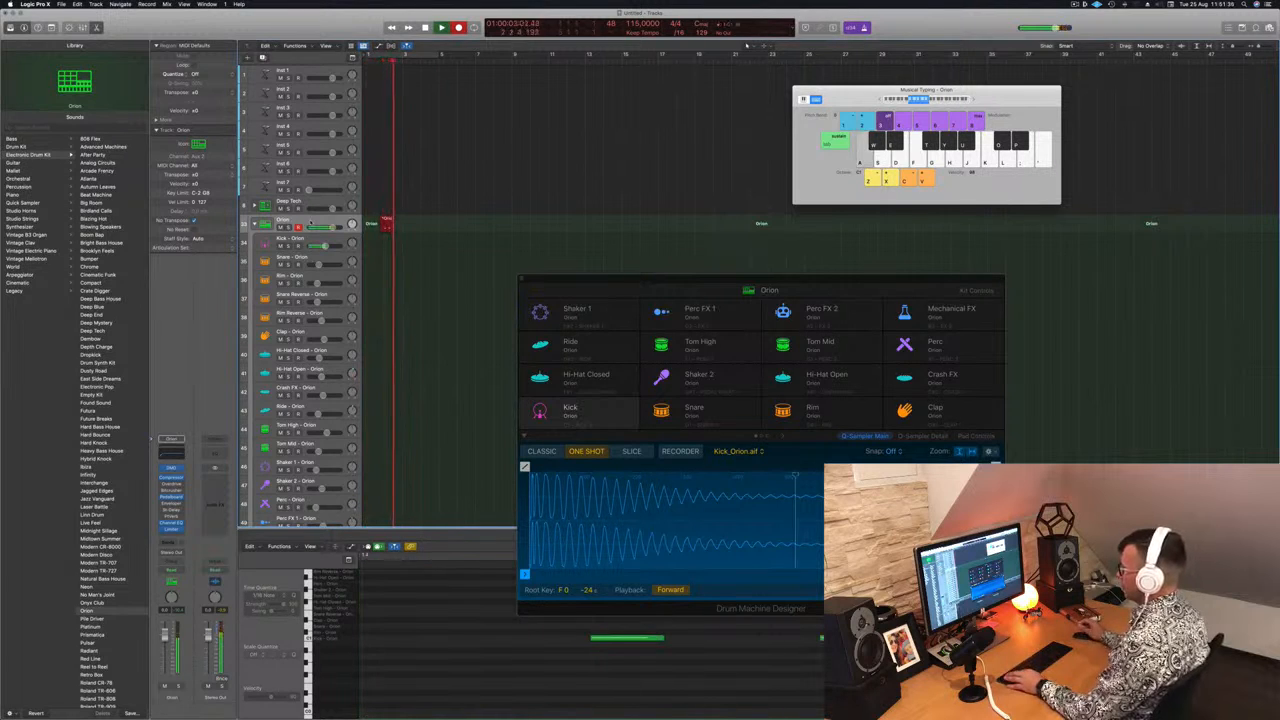
key(space)
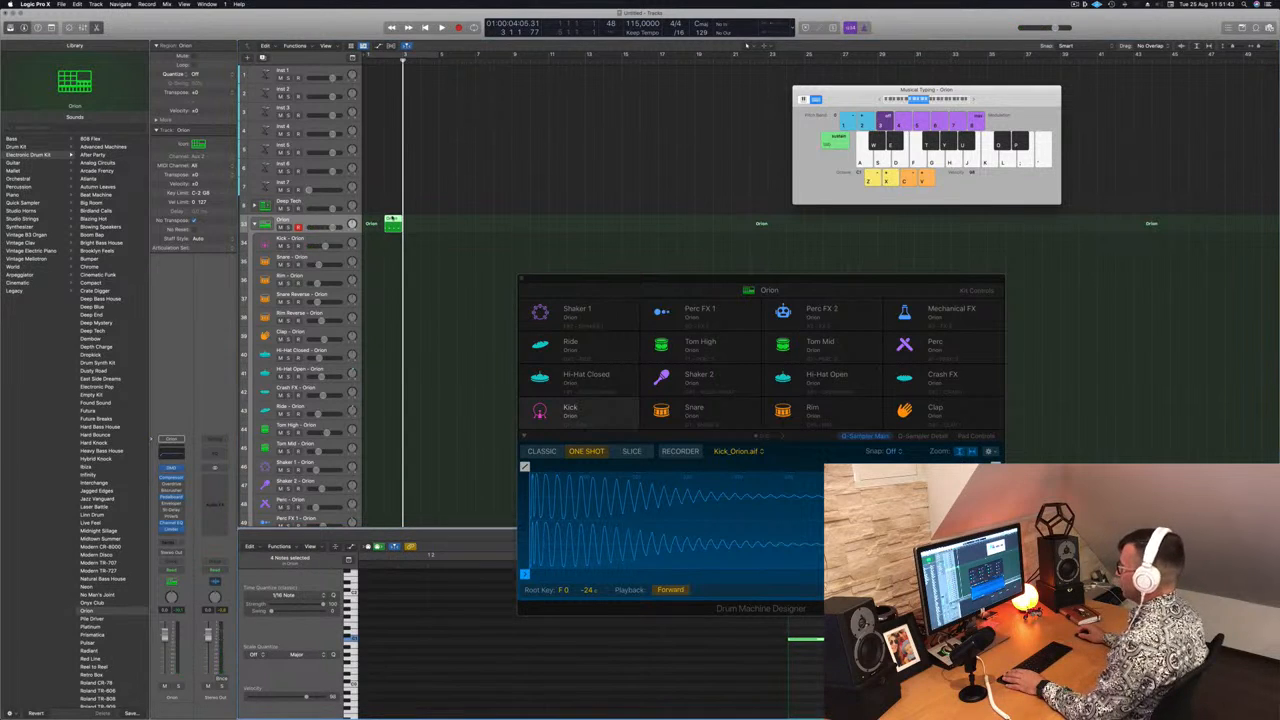
Step: Move the recorded region to bar 1 of the Kick - Orion track and turn on a four-bar cycle area from bar 1
drag(392, 222, 378, 240)
key(space)
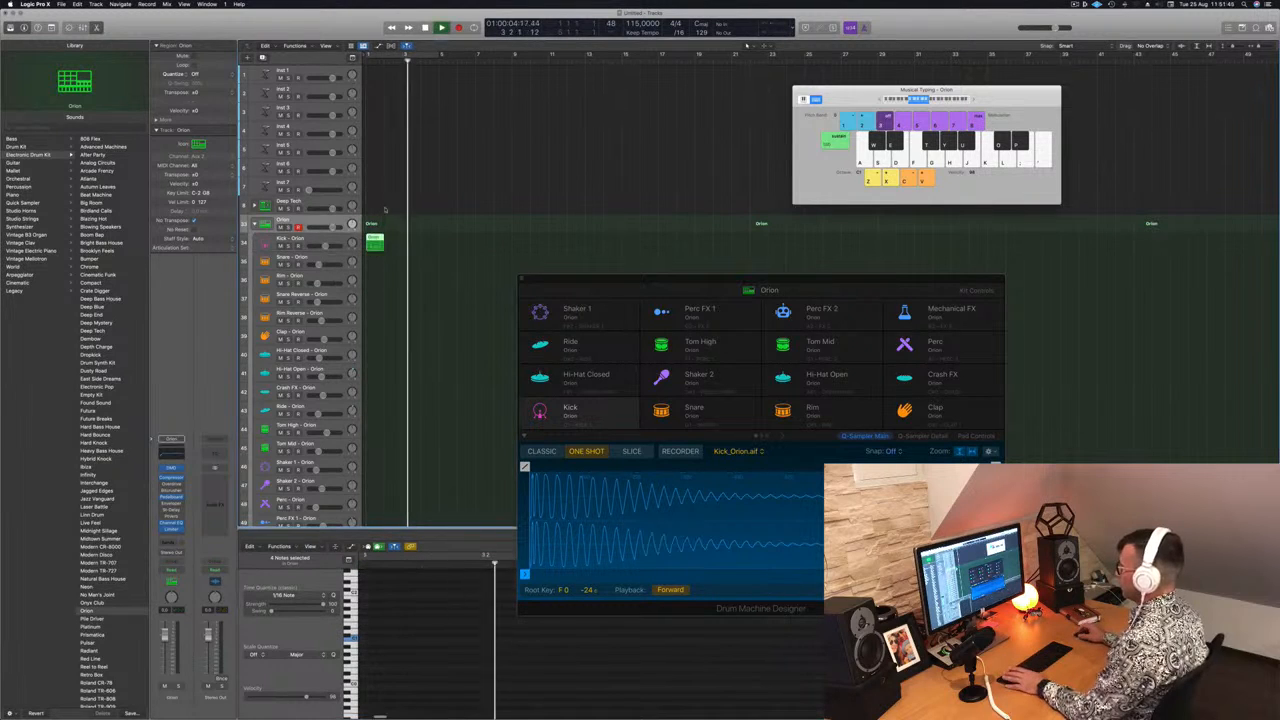
click(392, 48)
click(390, 55)
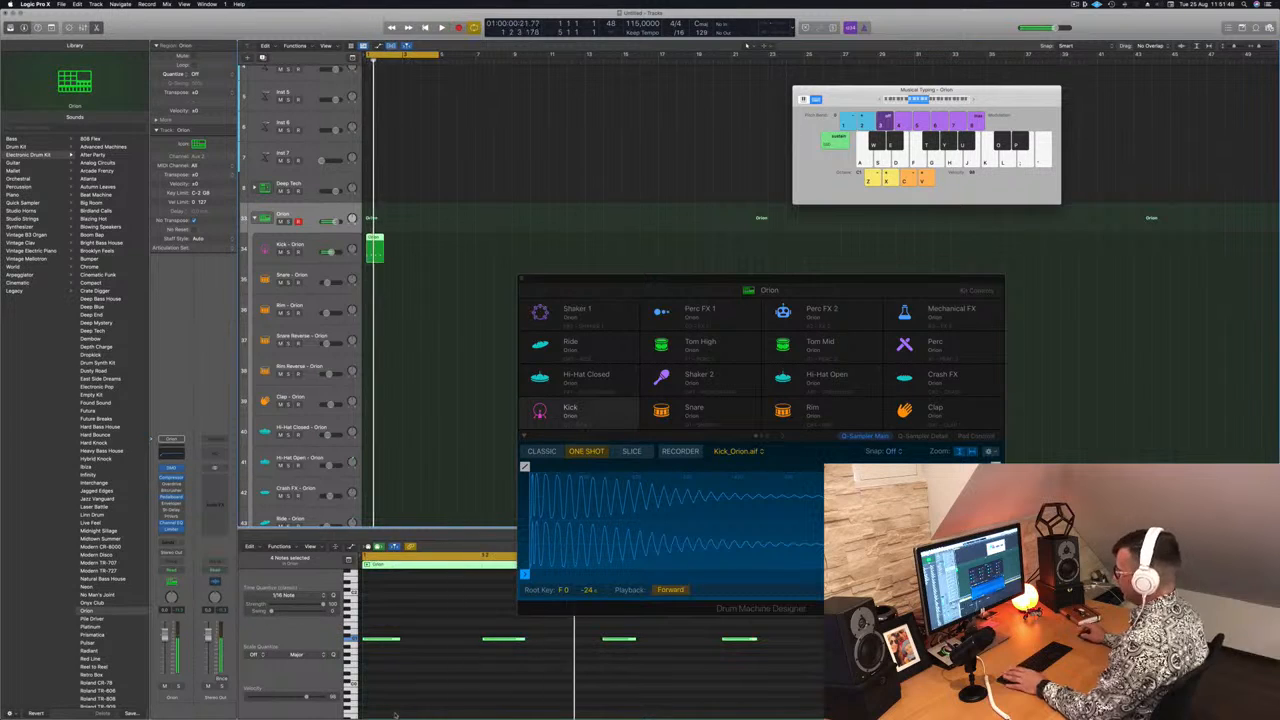
Step: Play the green region on the Kick - Orion track and transpose its four notes down one octave
click(426, 376)
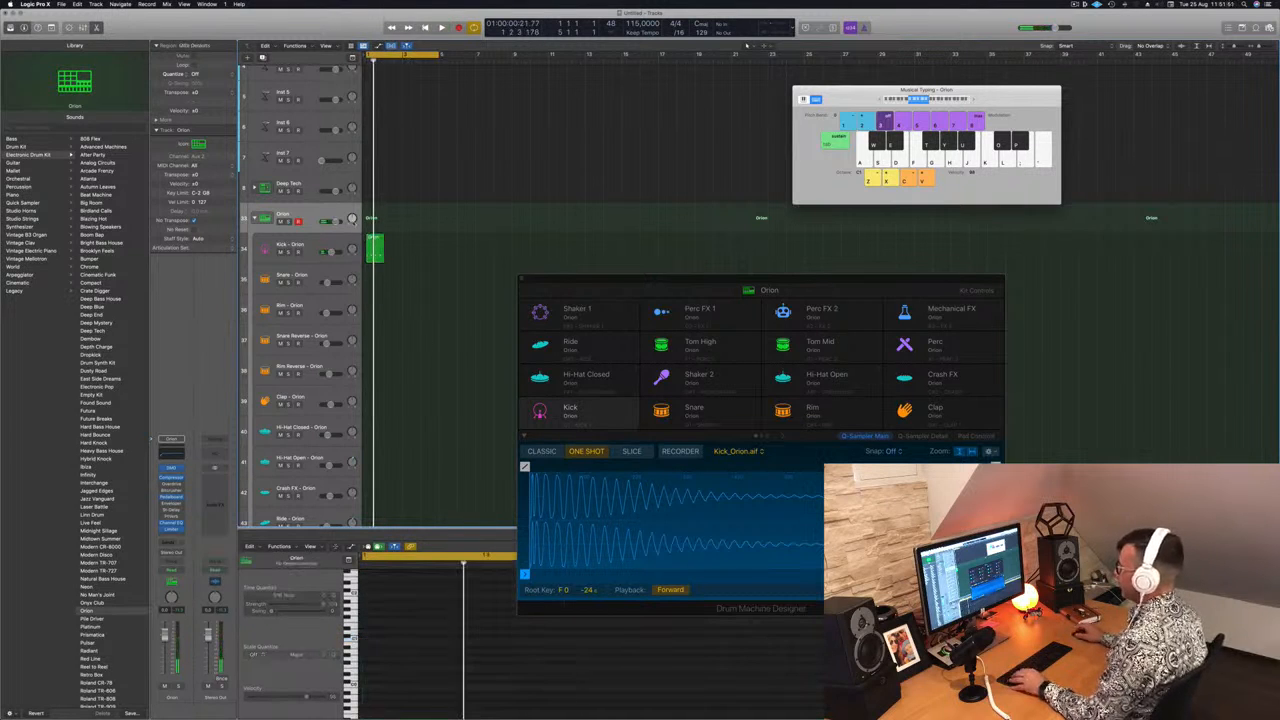
click(375, 240)
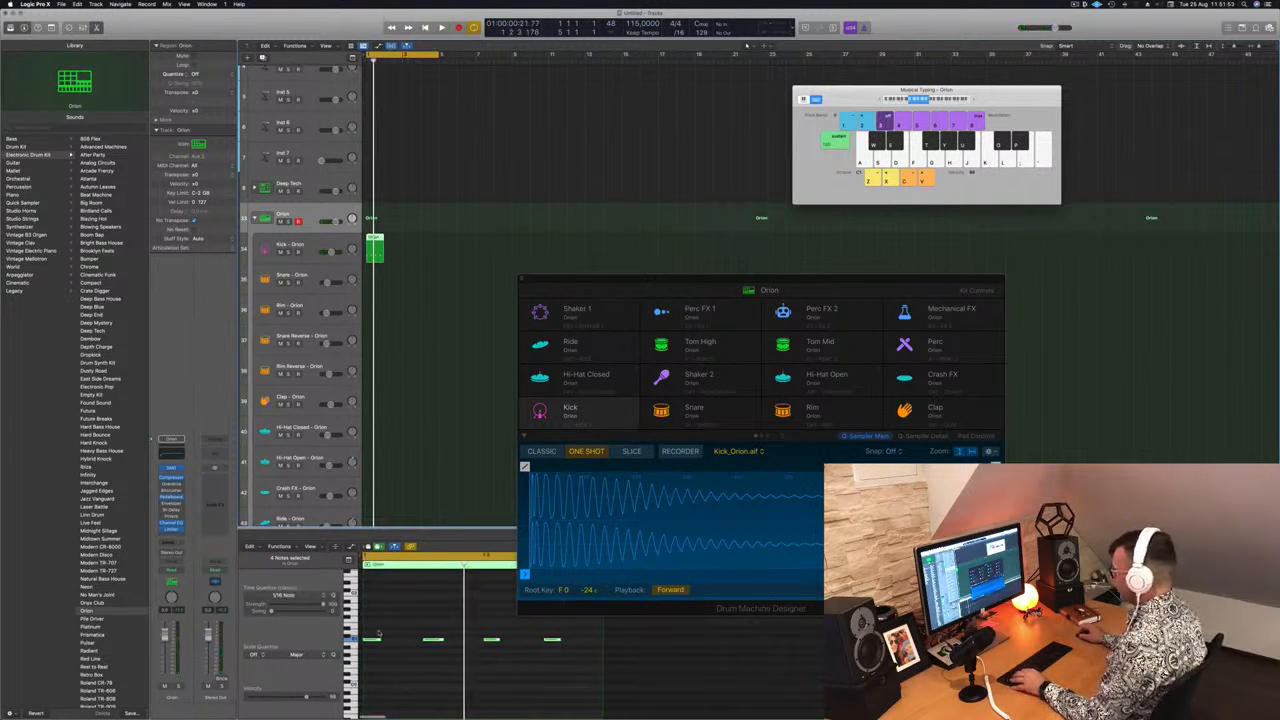
key(space)
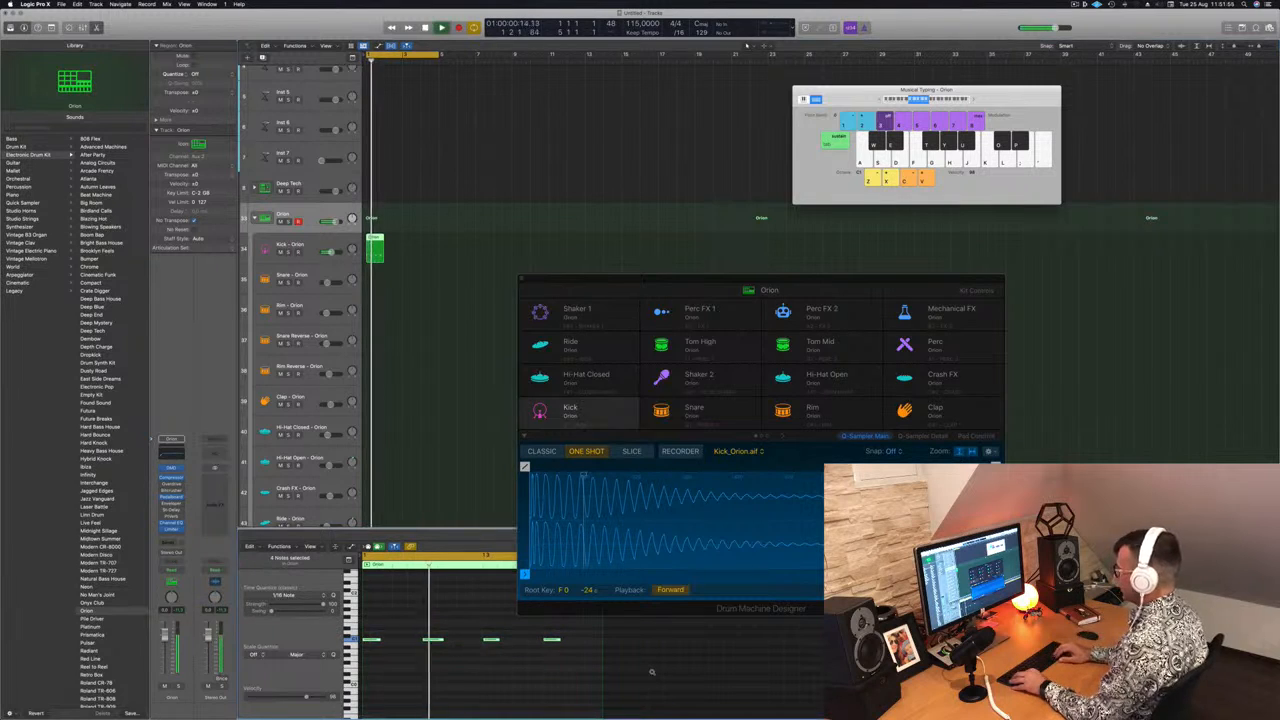
key(alt+shift+Down)
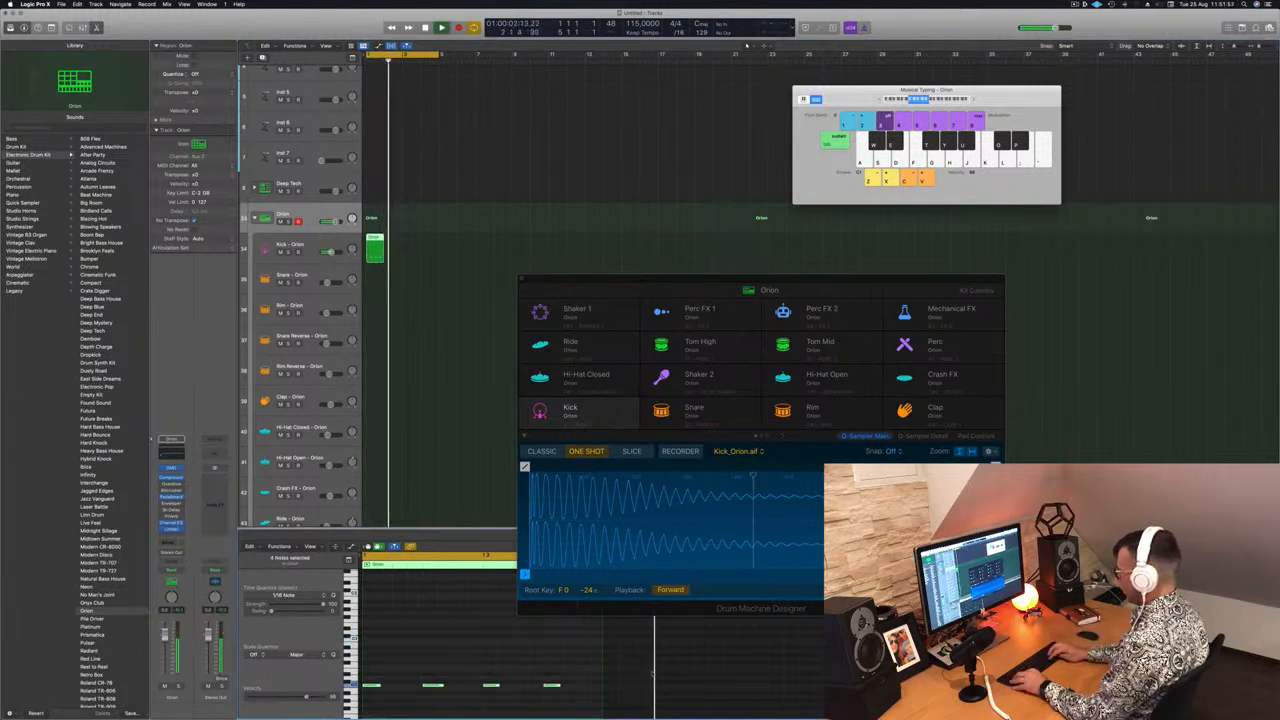
Step: Raise the four notes back up one octave in semitone steps
key(alt+Up)
key(alt+Up)
key(alt+Up)
key(alt+Up)
key(alt+Up)
key(alt+Up)
key(alt+Up)
key(alt+Up)
key(alt+Up)
key(alt+Up)
key(alt+Up)
key(alt+Up)
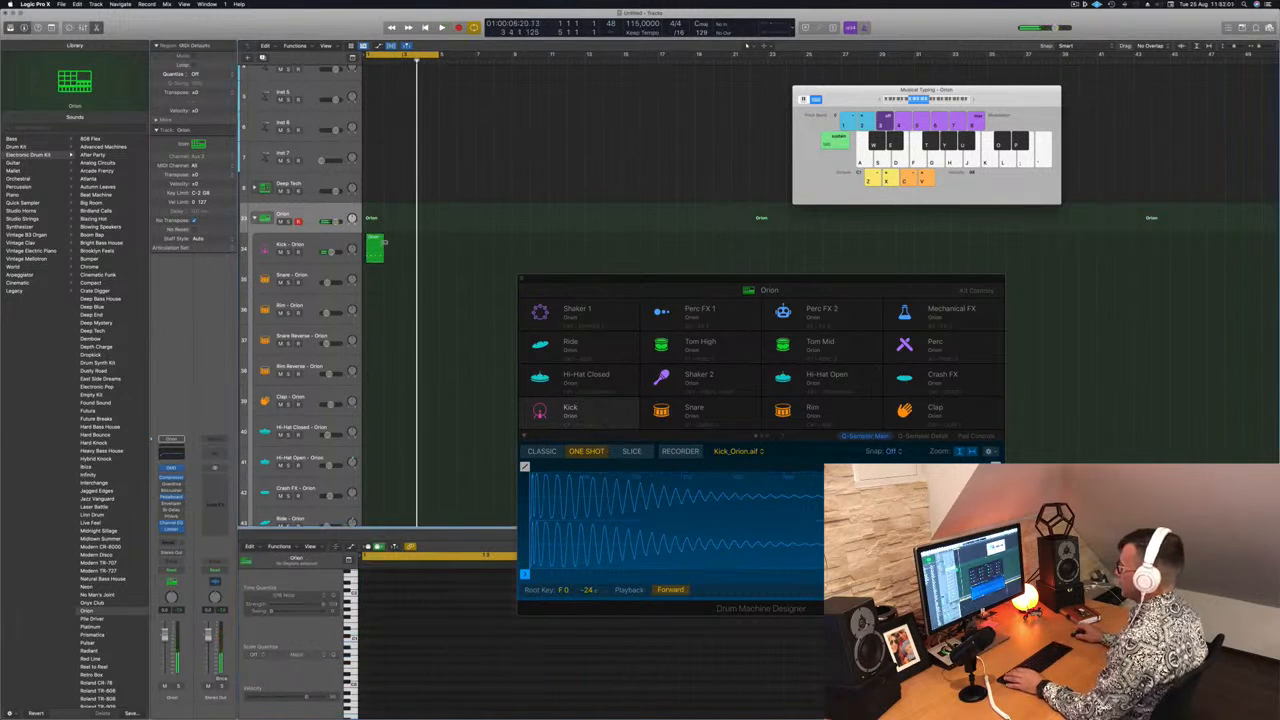
Step: Move the green region from the Kick - Orion track up to the Orion track and delete it
click(370, 238)
drag(376, 240, 413, 207)
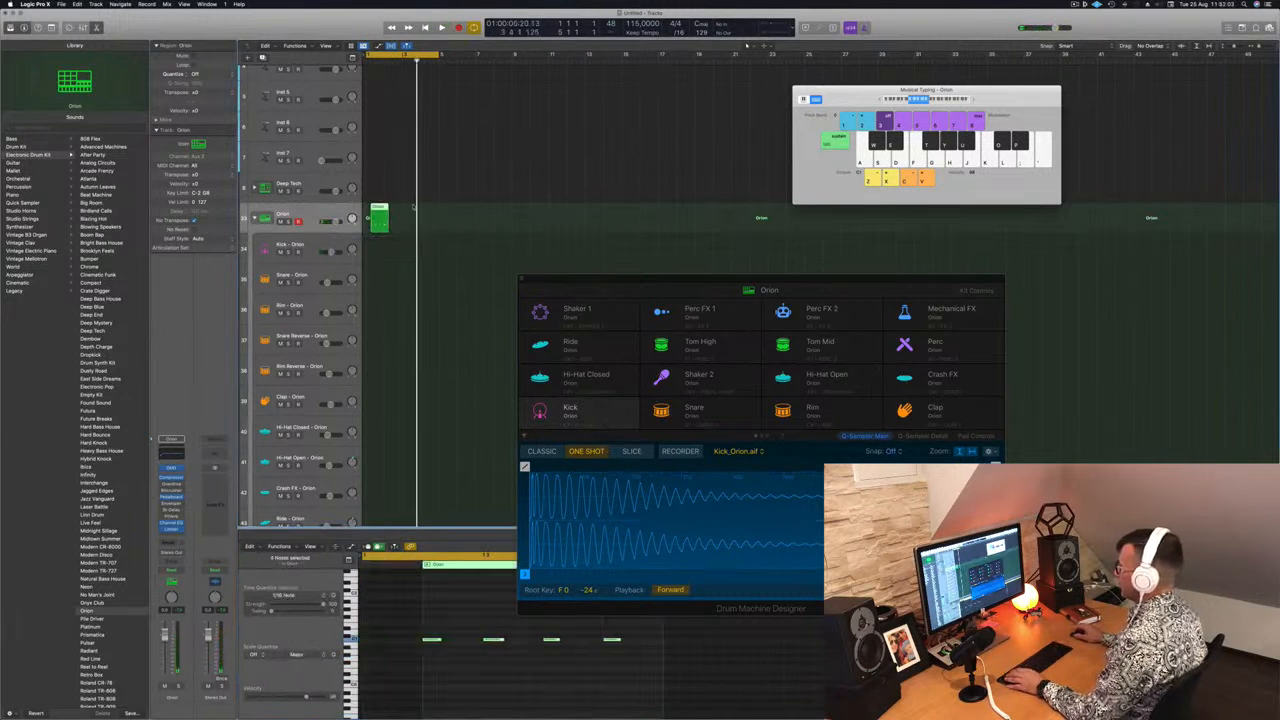
key(Delete)
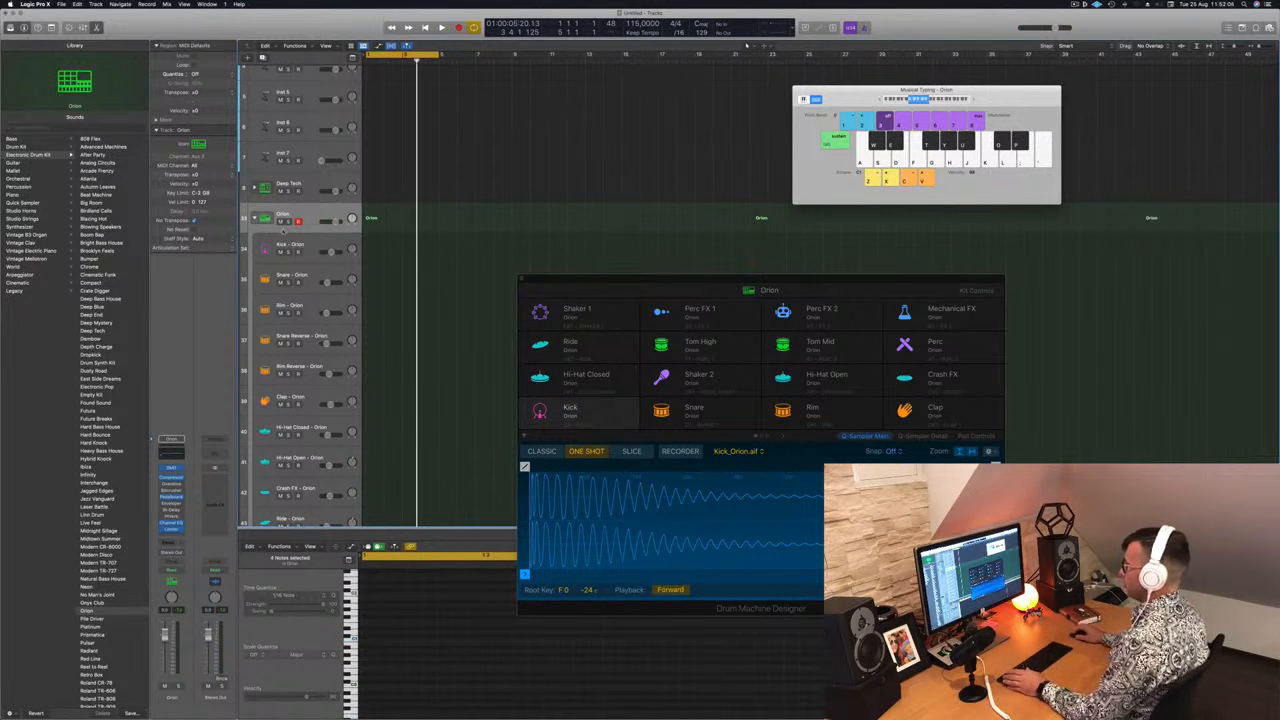
Step: Record four kick hits with Musical Typing on the Kick - Orion track from bar 1 with the cycle on
click(307, 245)
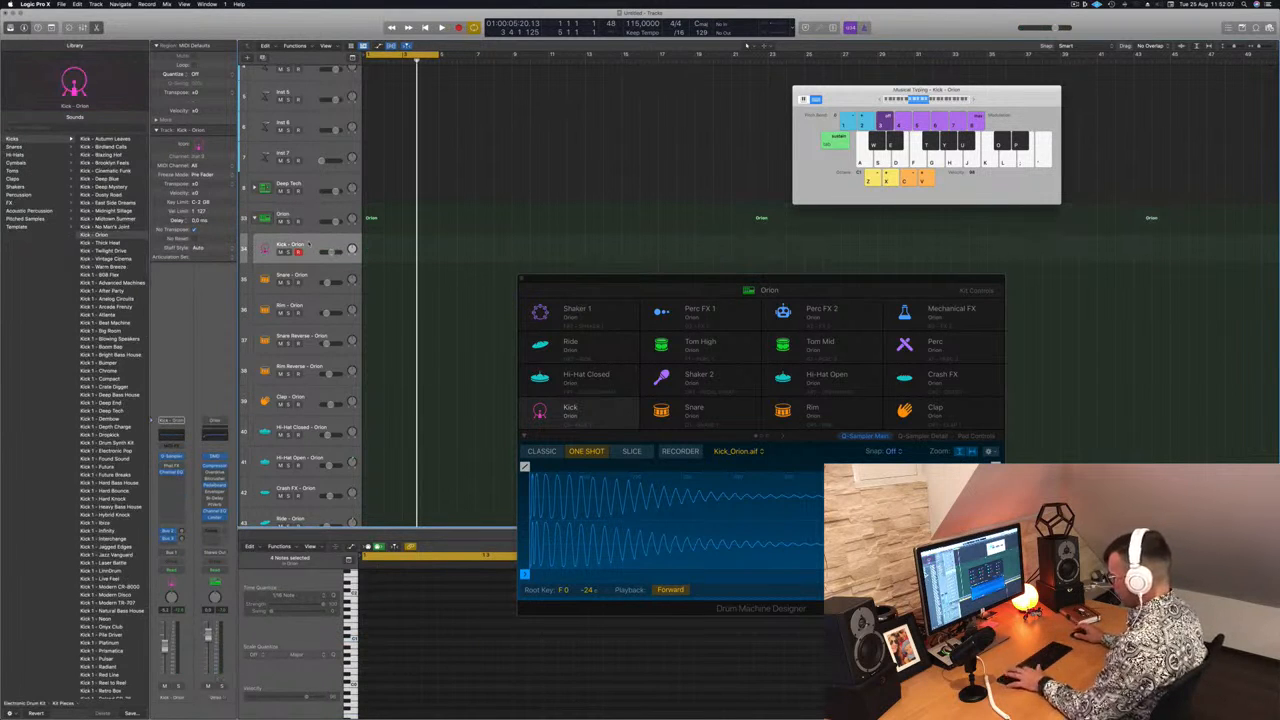
key(r)
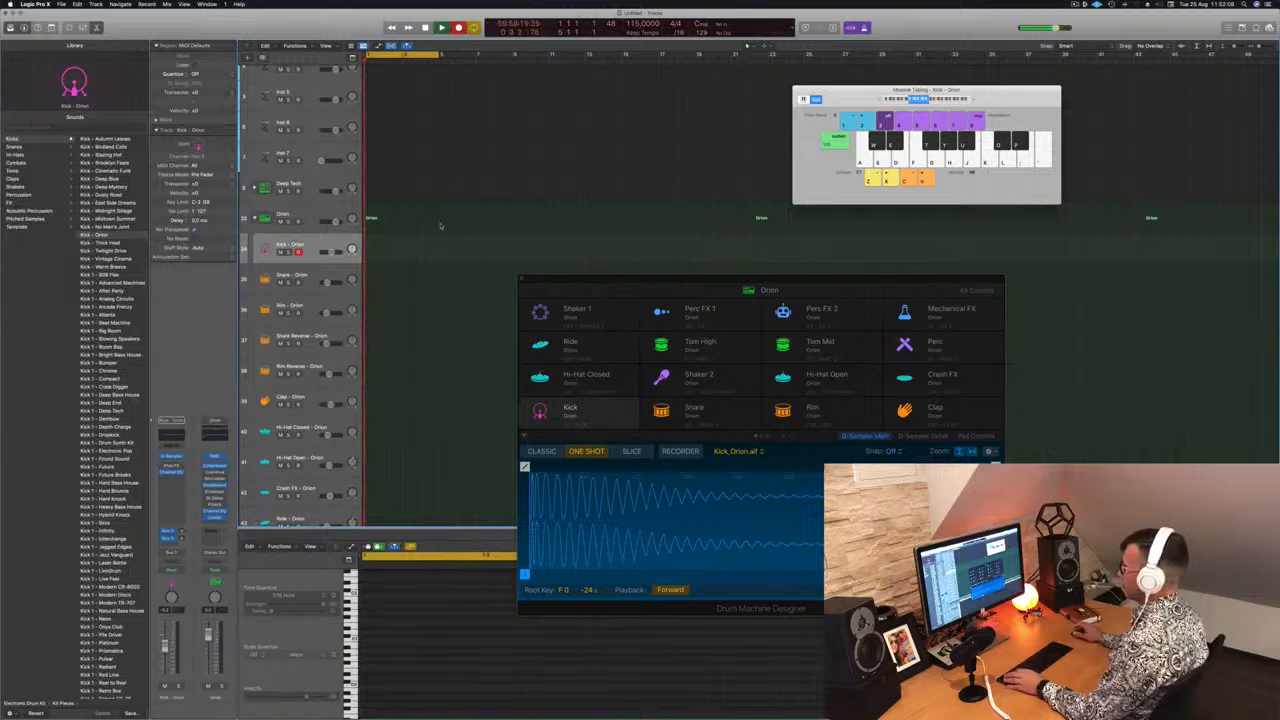
key(a)
key(a)
key(a)
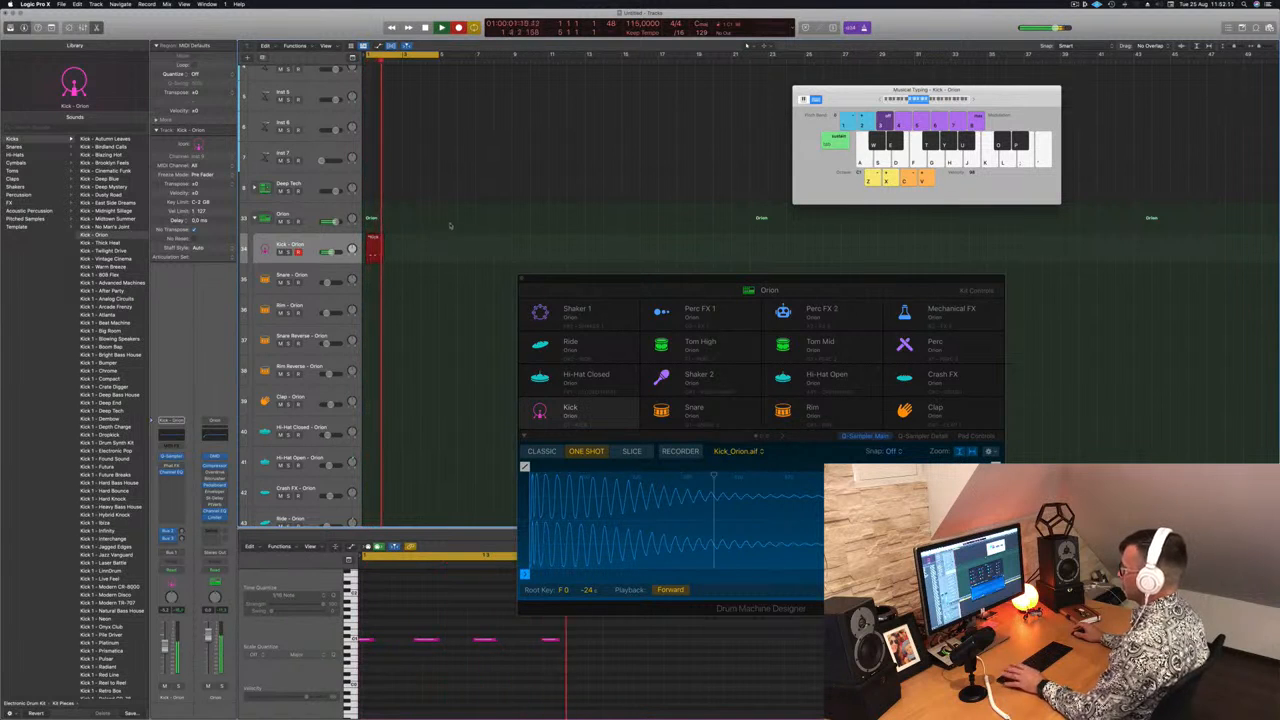
key(a)
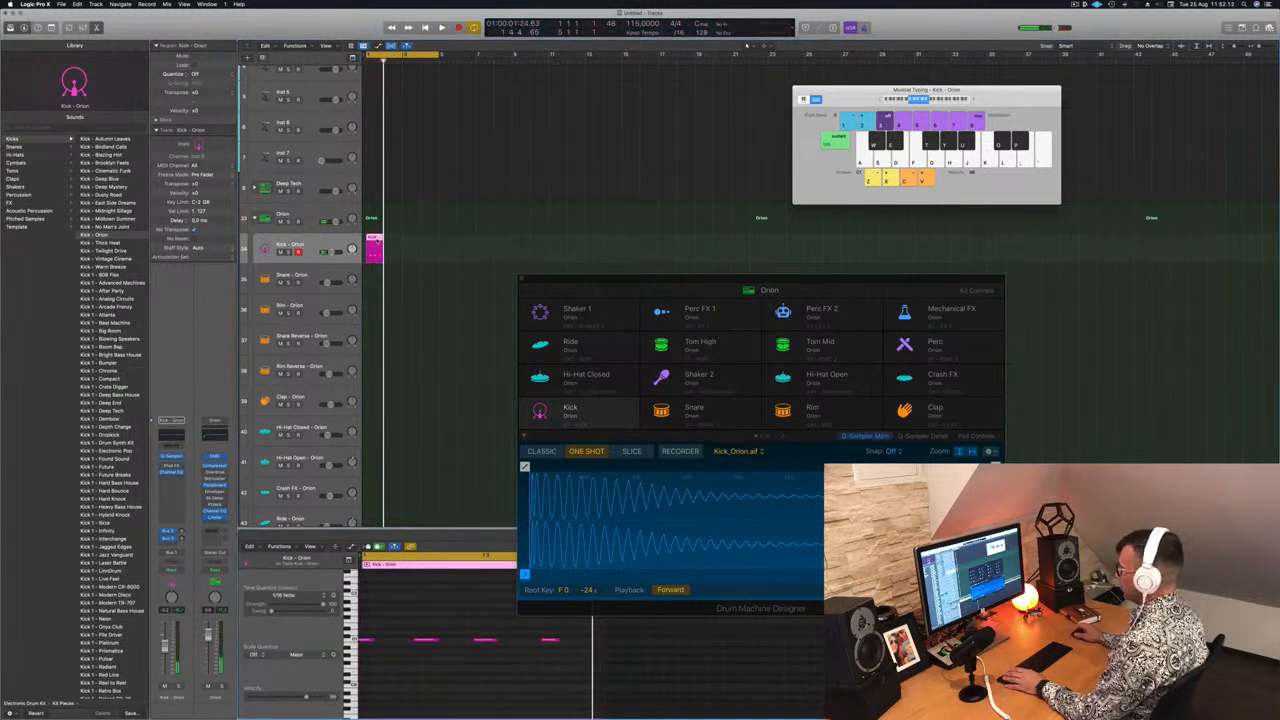
Step: Align the four recorded kick notes to the beats in the Piano Roll and play the region
drag(369, 632, 560, 671)
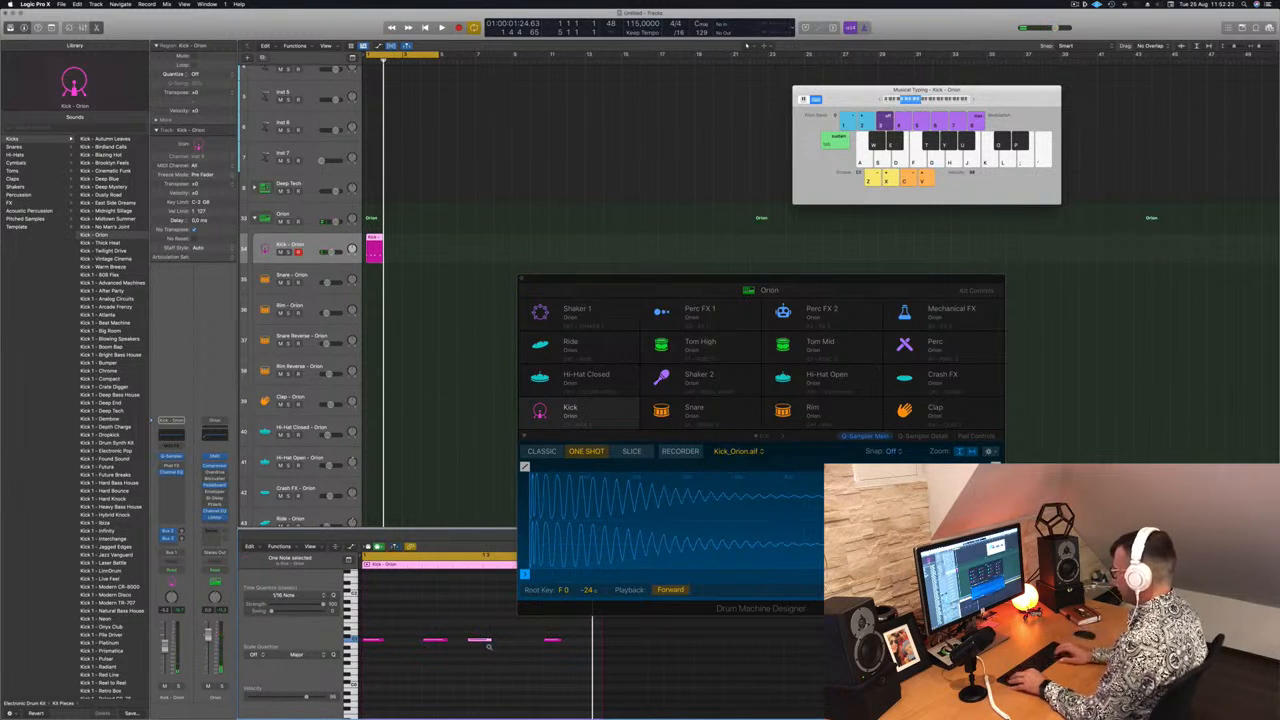
drag(372, 622, 602, 690)
key(space)
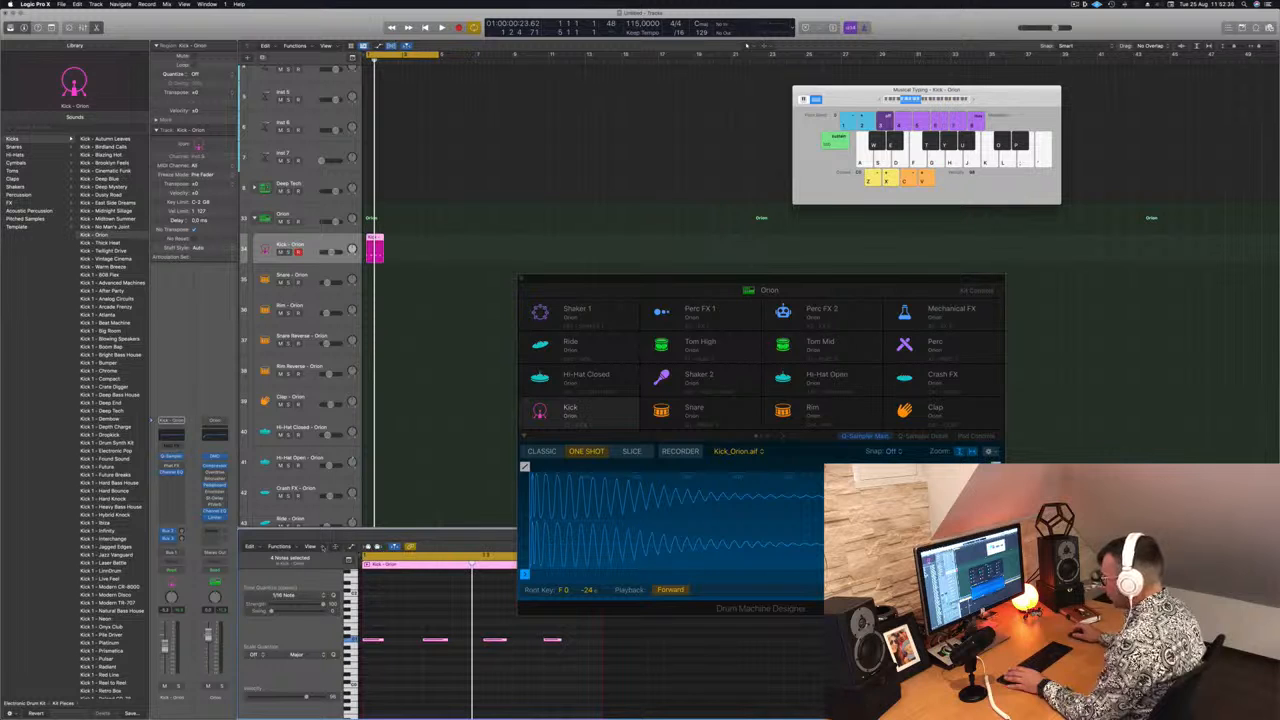
Step: Set the Piano Roll view to One Track instead of Selected Regions
click(322, 546)
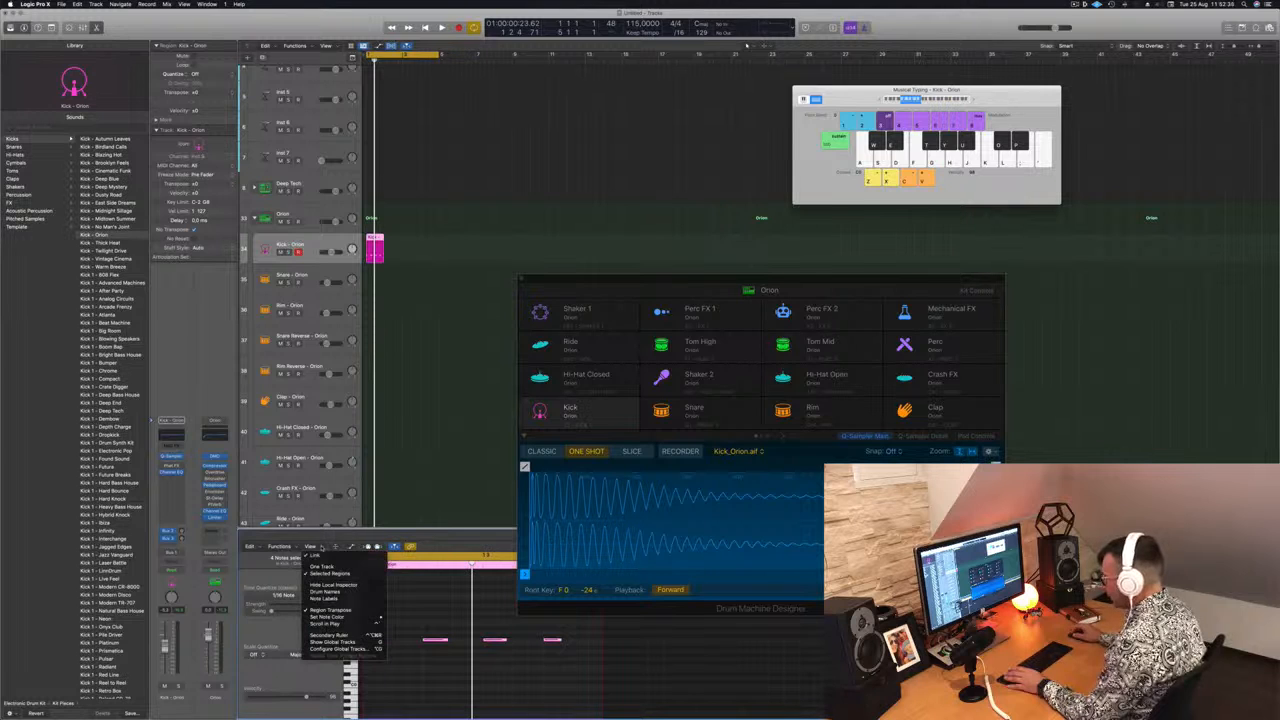
click(320, 566)
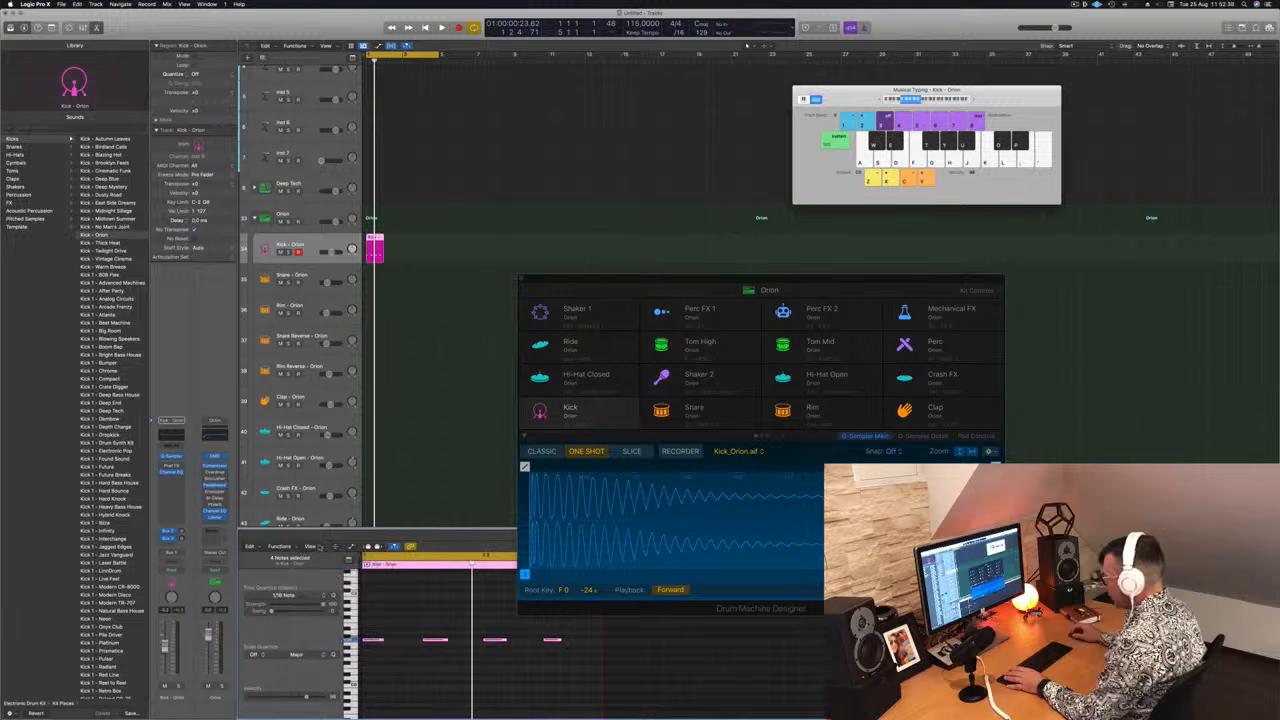
click(320, 547)
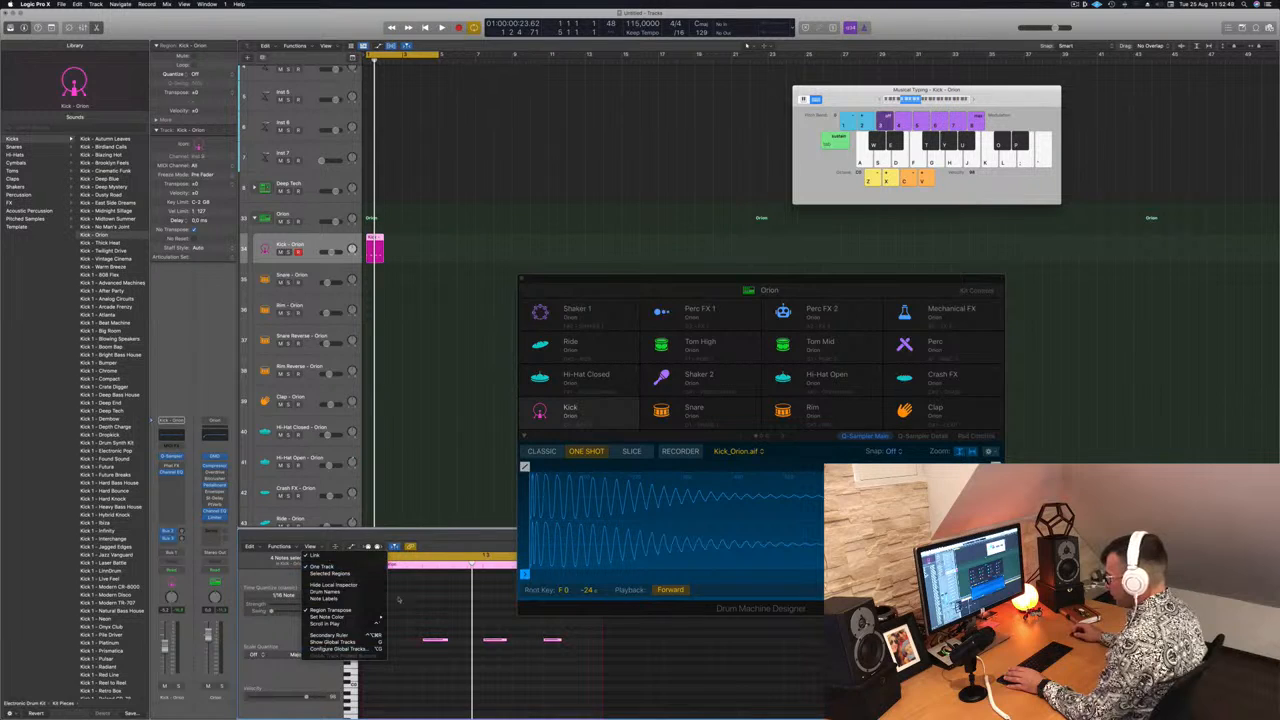
click(322, 566)
Step: Trim the start of the kick region past its first note and move the shortened region back to bar 1
drag(358, 591, 396, 595)
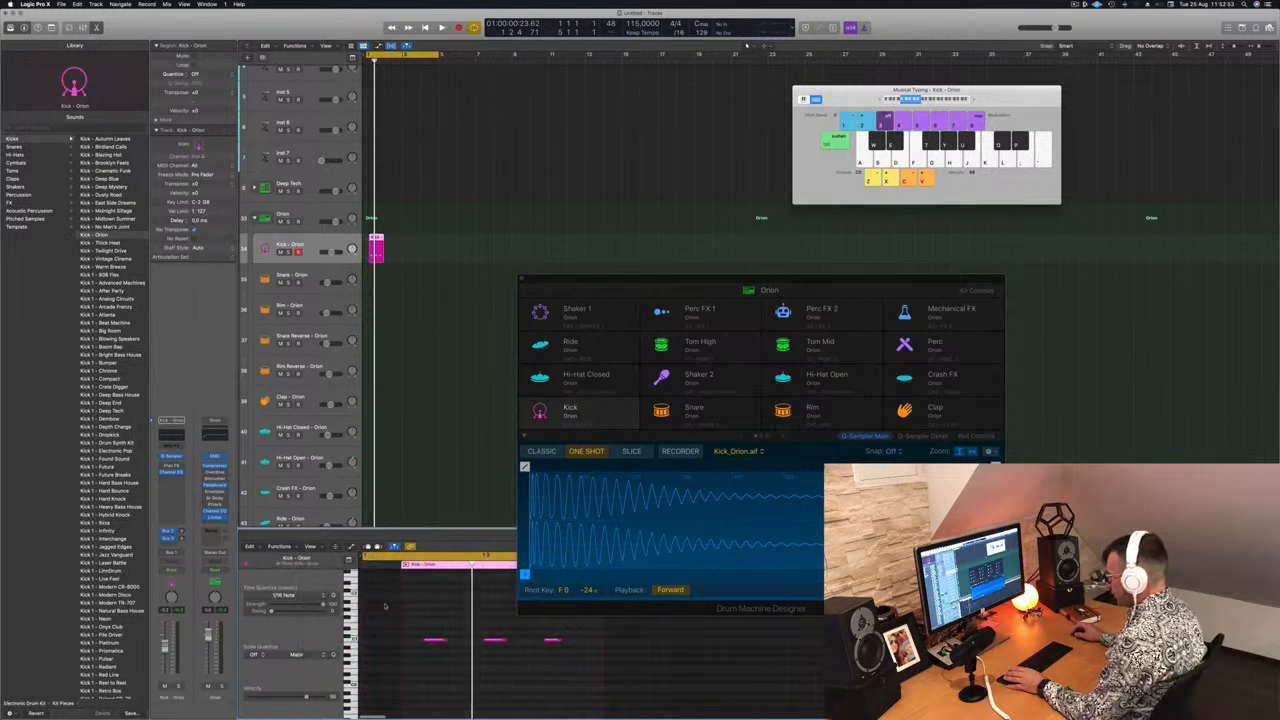
scroll(380, 607, up, 2)
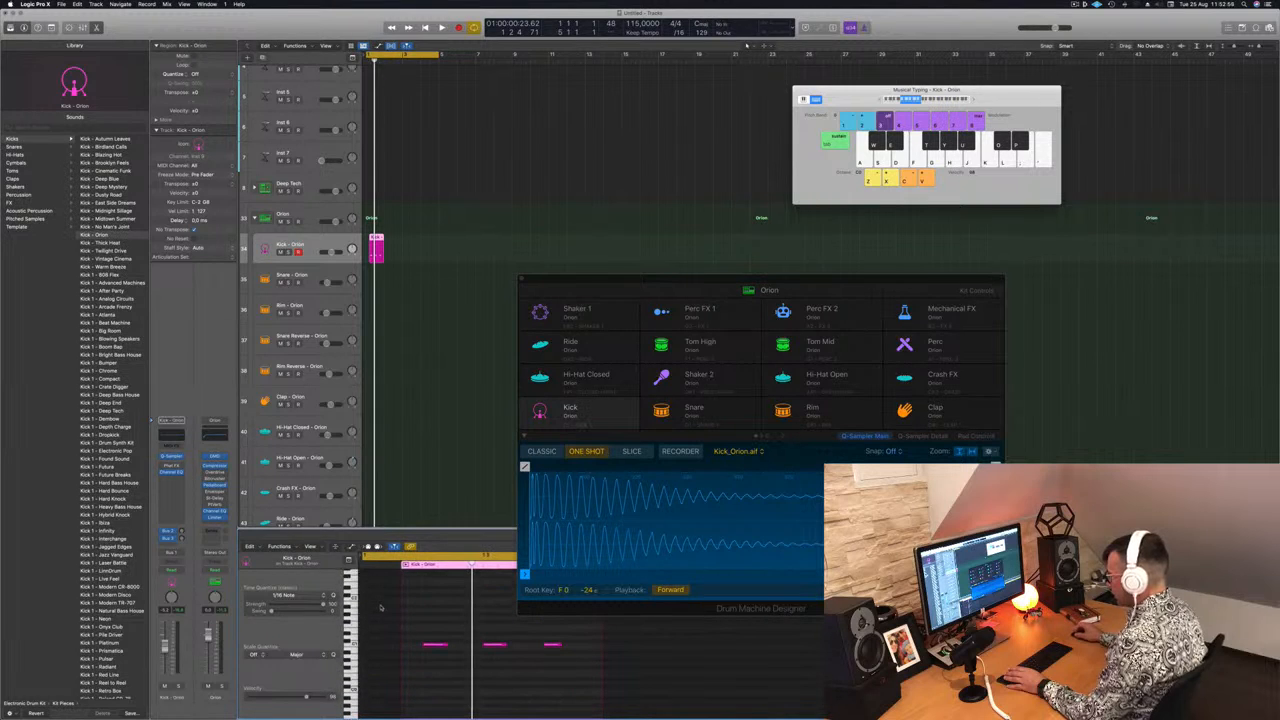
scroll(437, 632, left, 1)
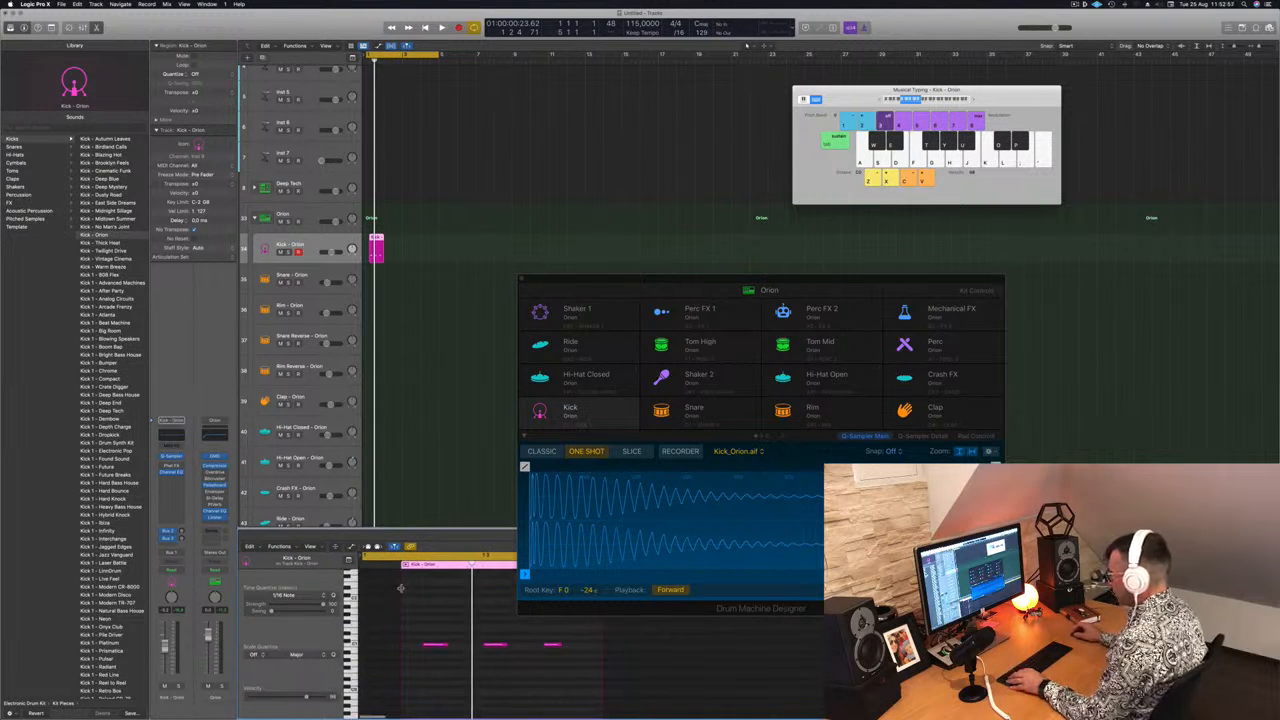
drag(377, 239, 368, 248)
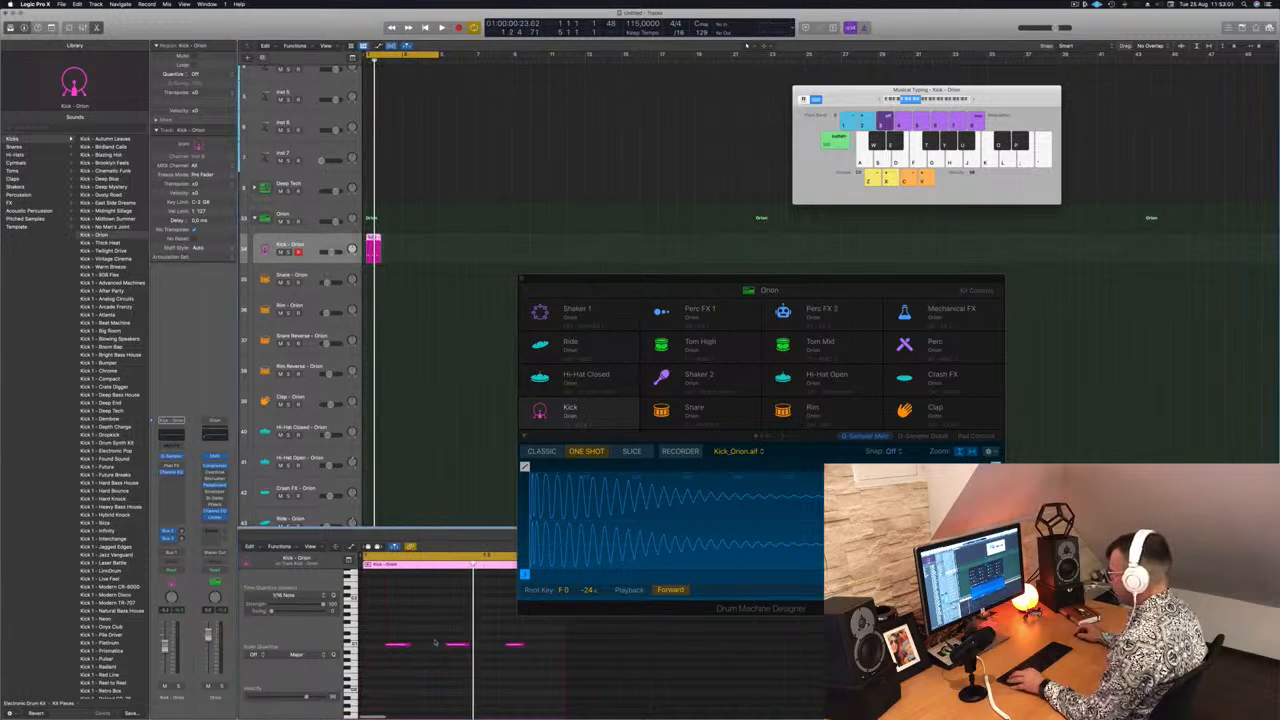
Step: Move the three remaining kick notes to the region's start, copy the last one onto the fourth beat, and play the result
drag(384, 630, 546, 670)
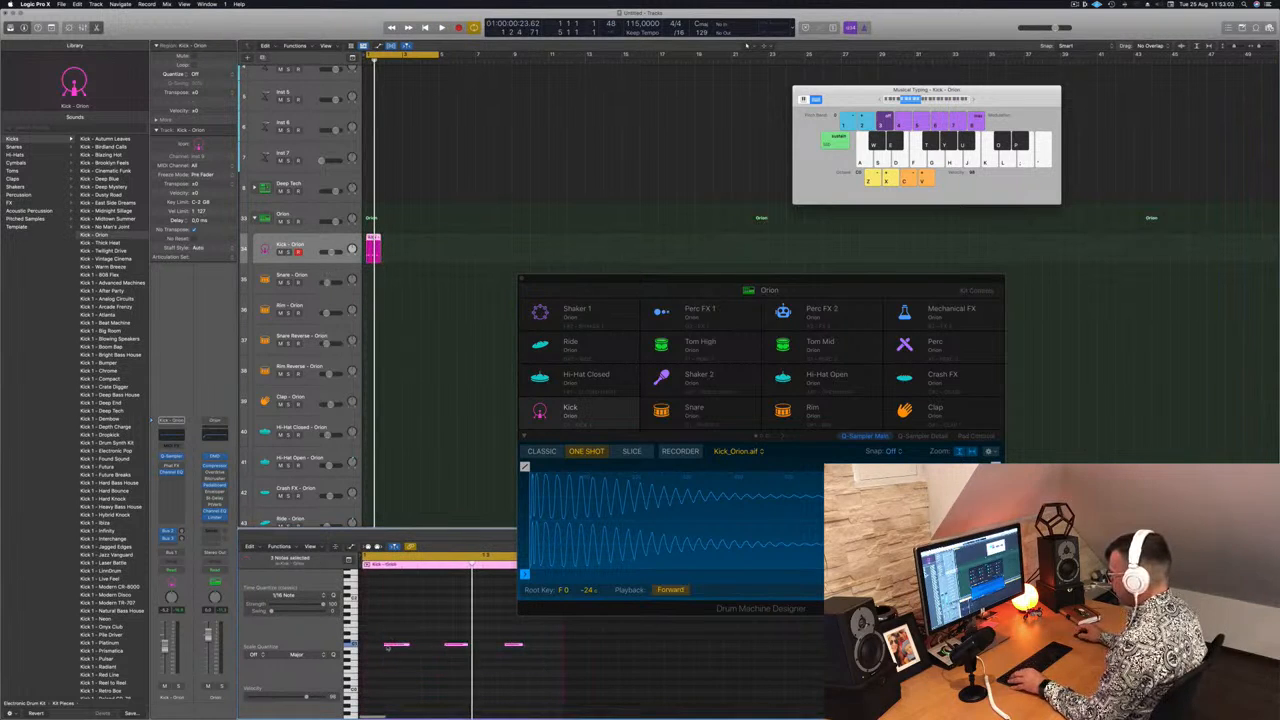
drag(388, 648, 374, 648)
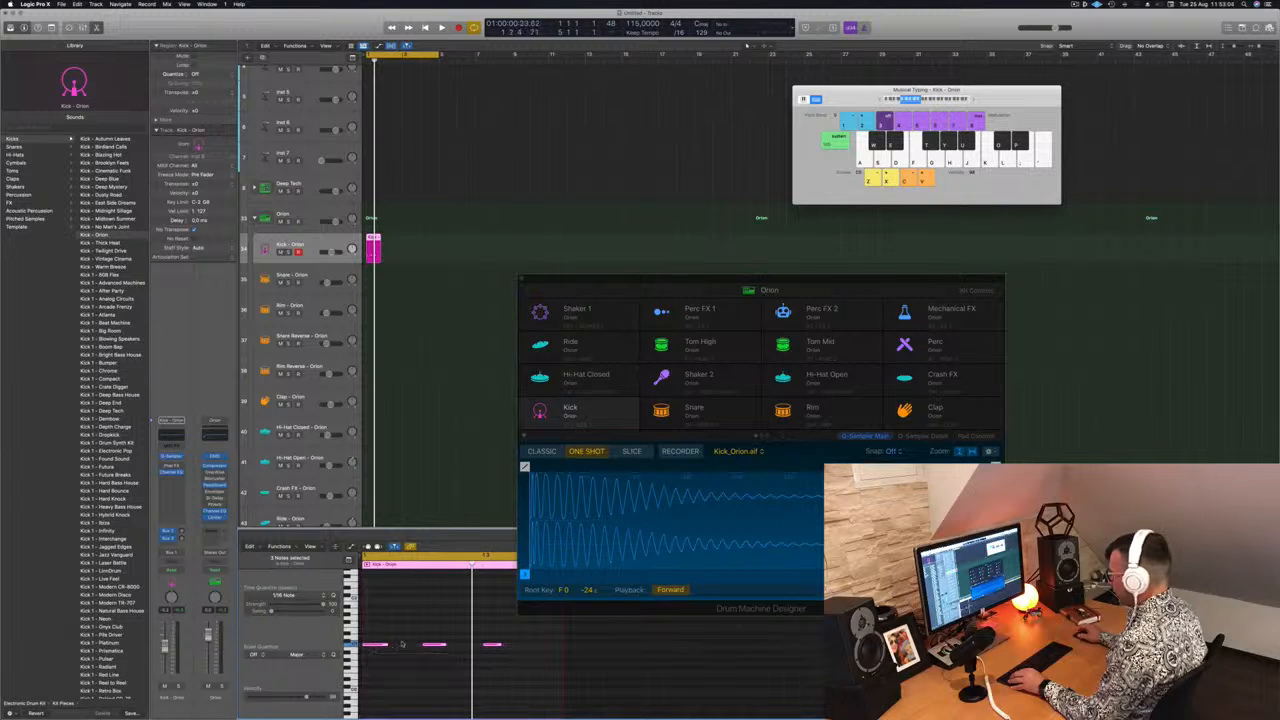
click(492, 645)
drag(495, 645, 553, 648)
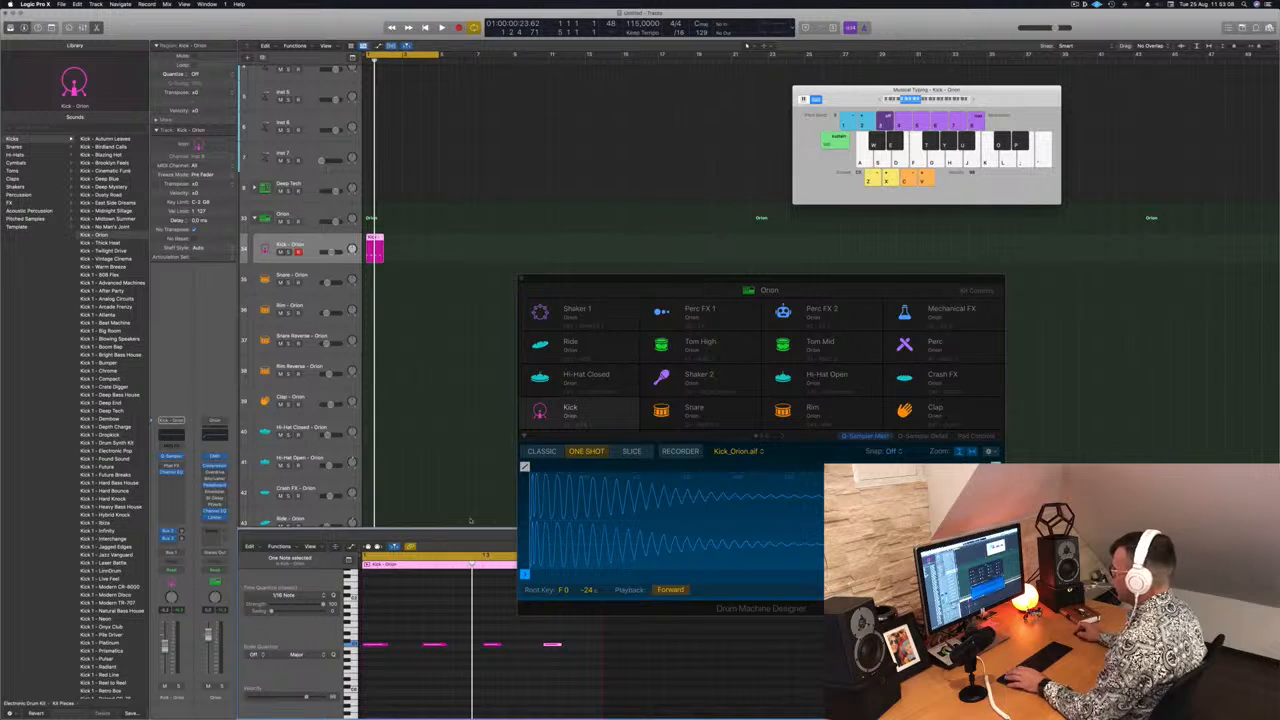
key(space)
key(space)
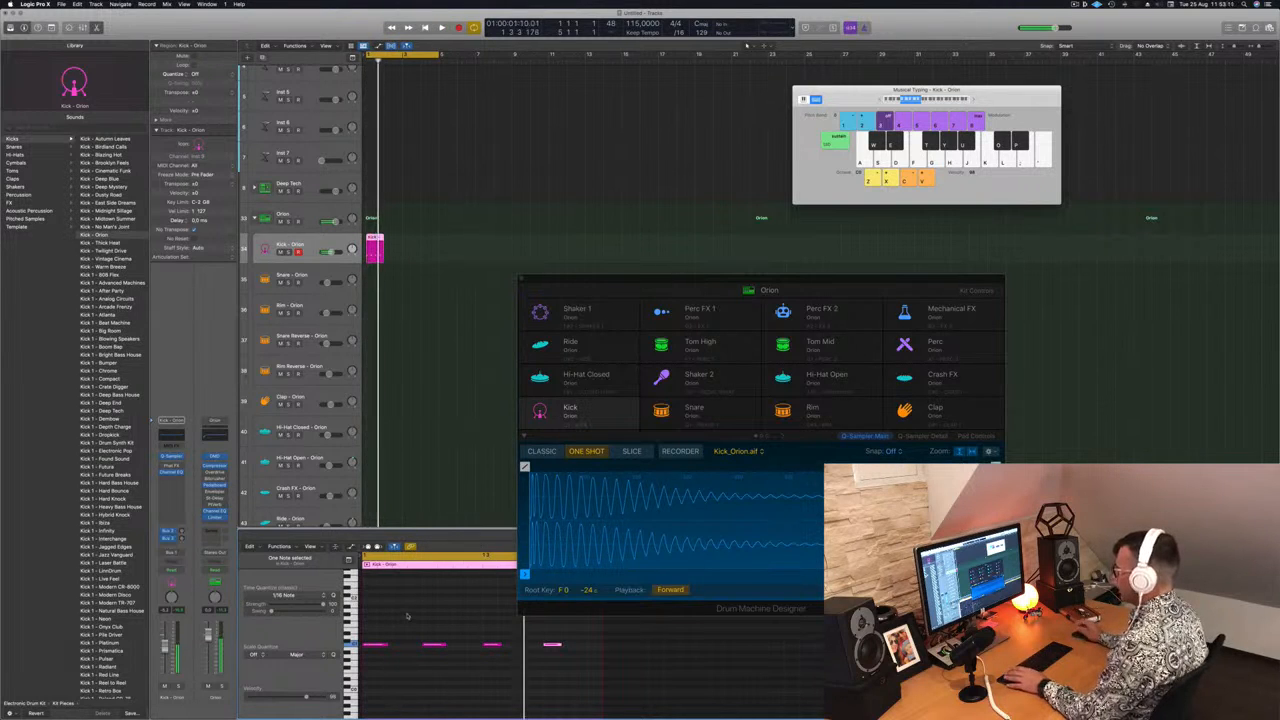
Step: Select the four kick notes in the Piano Roll and shift their pitch in semitone steps while the region plays
key(space)
drag(380, 622, 630, 690)
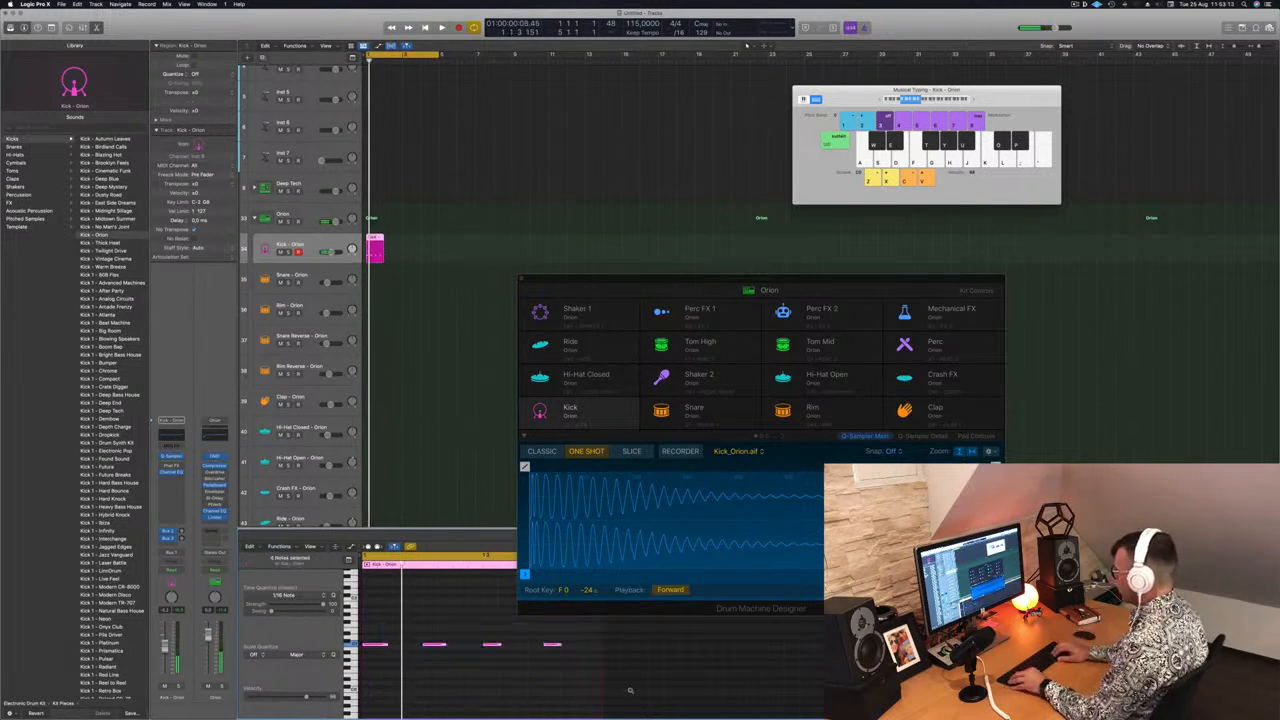
key(space)
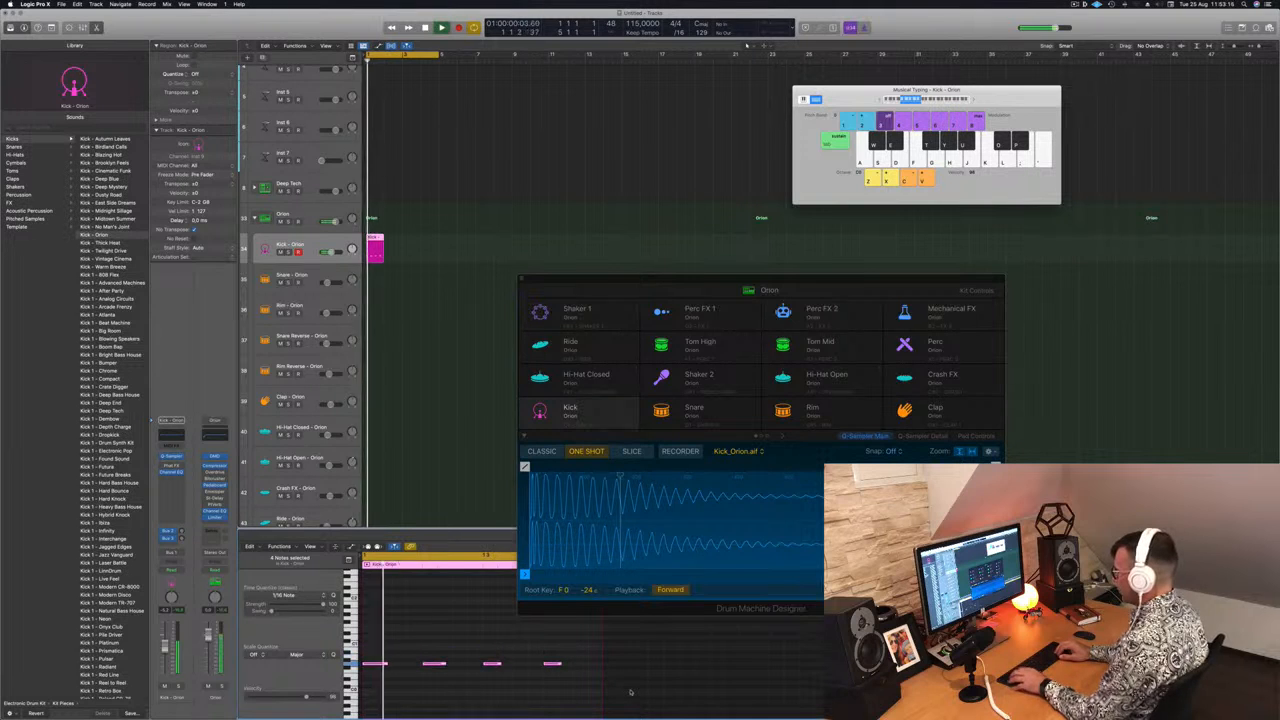
key(alt+Down)
key(alt+Down)
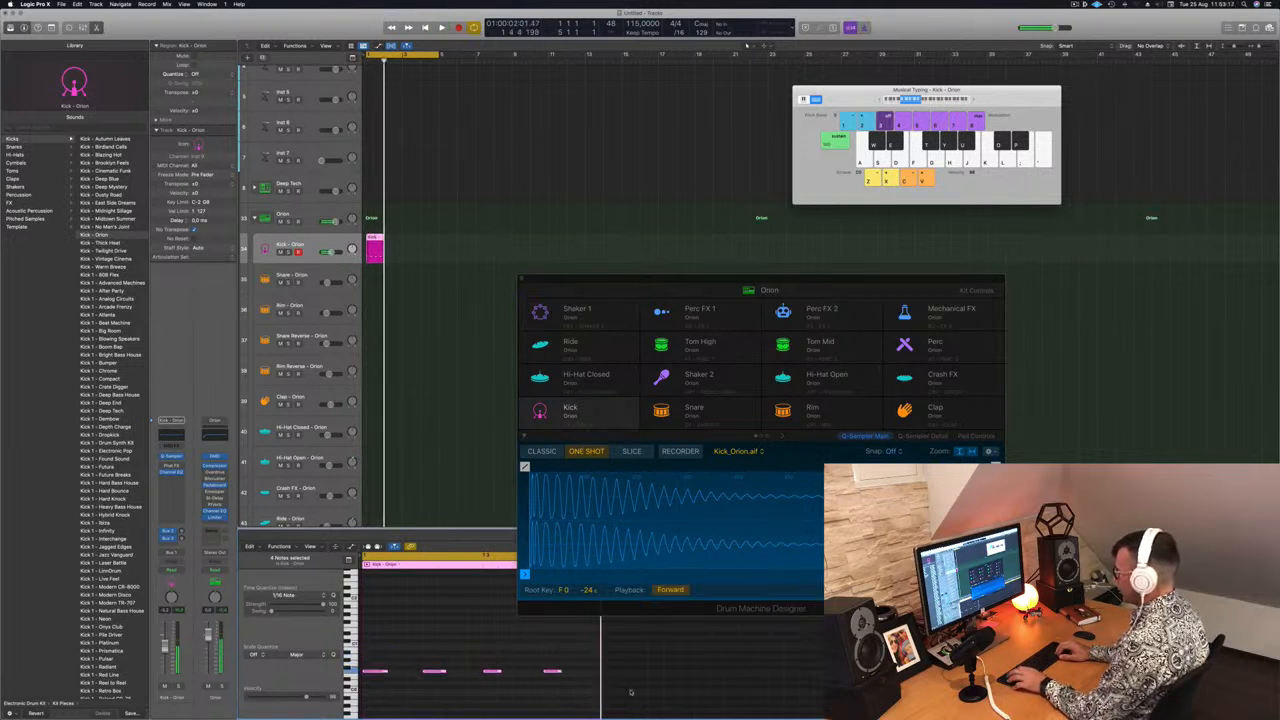
key(alt+Up)
key(alt+Up)
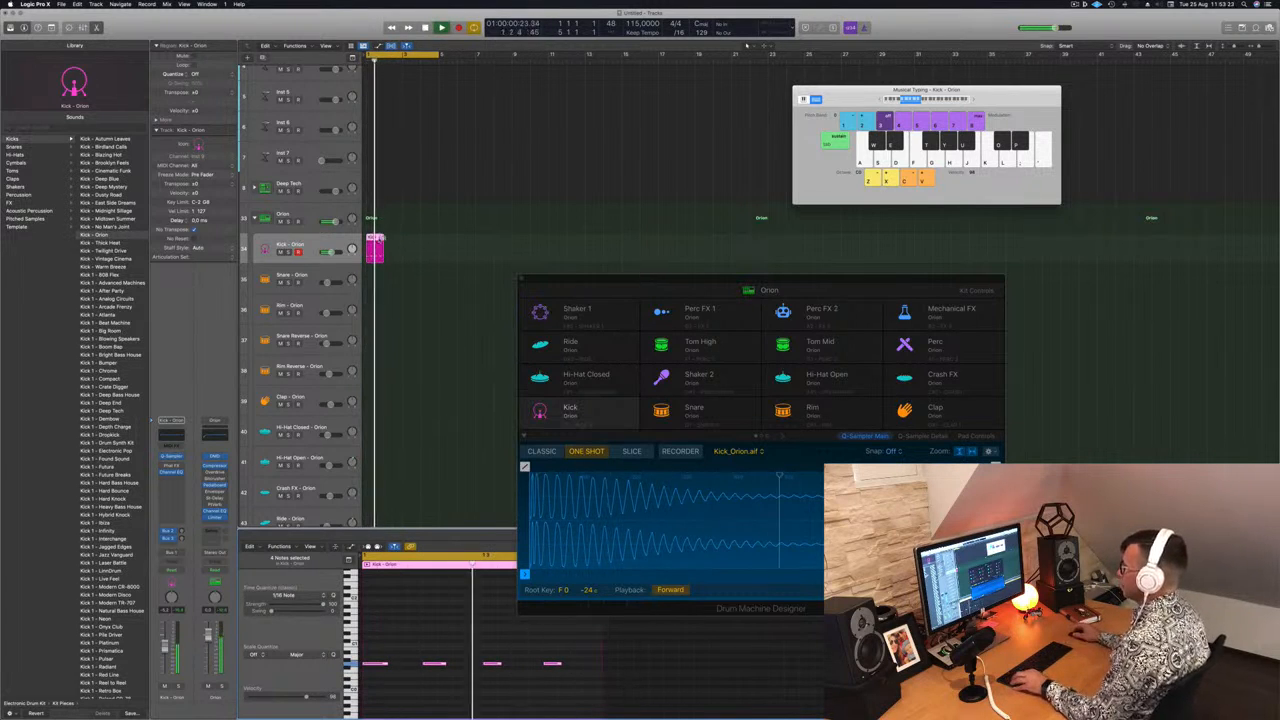
Step: Duplicate the one-bar kick region to fill bars 1 to 4 of the Kick track
drag(377, 241, 409, 244)
shift+click(373, 240)
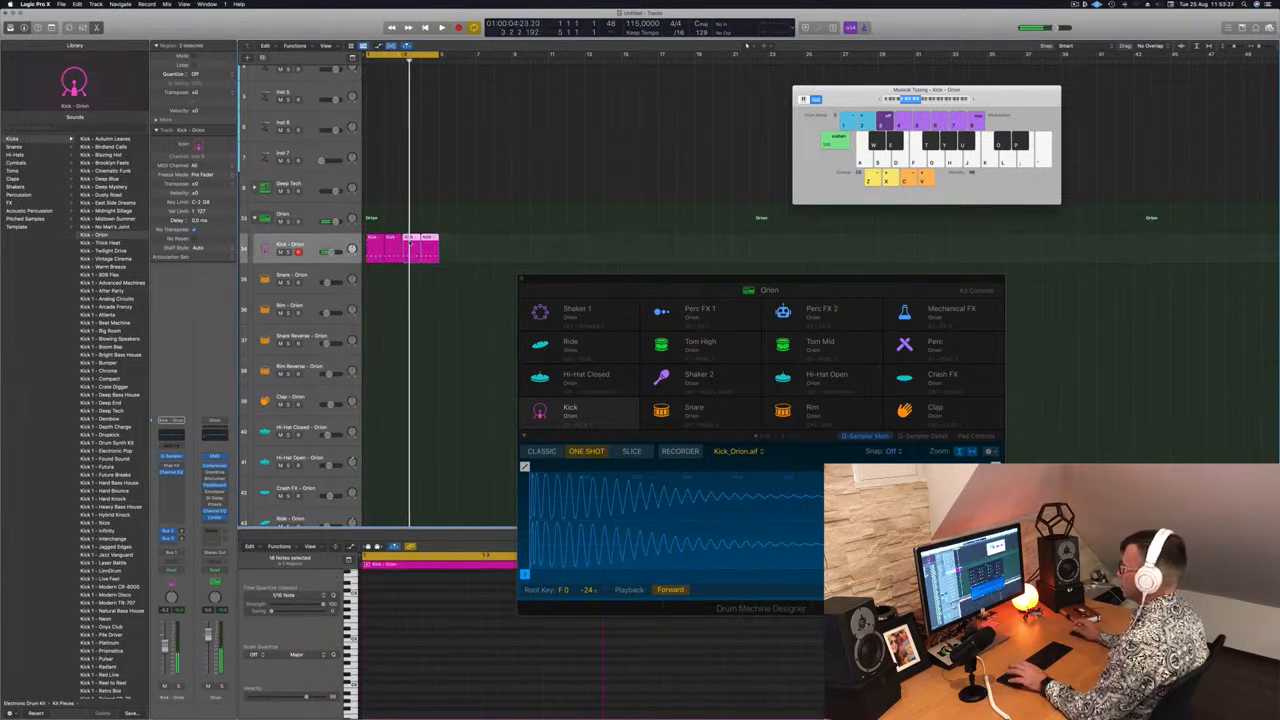
key(super+Left)
click(434, 286)
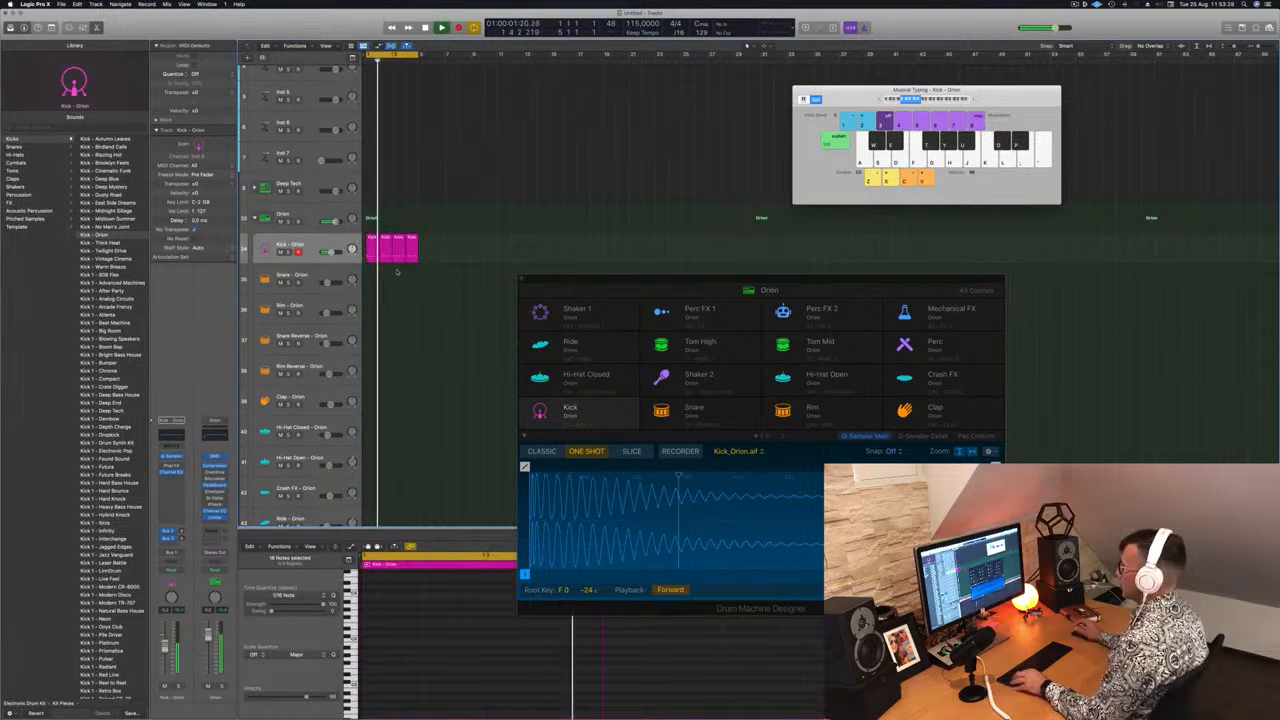
click(369, 243)
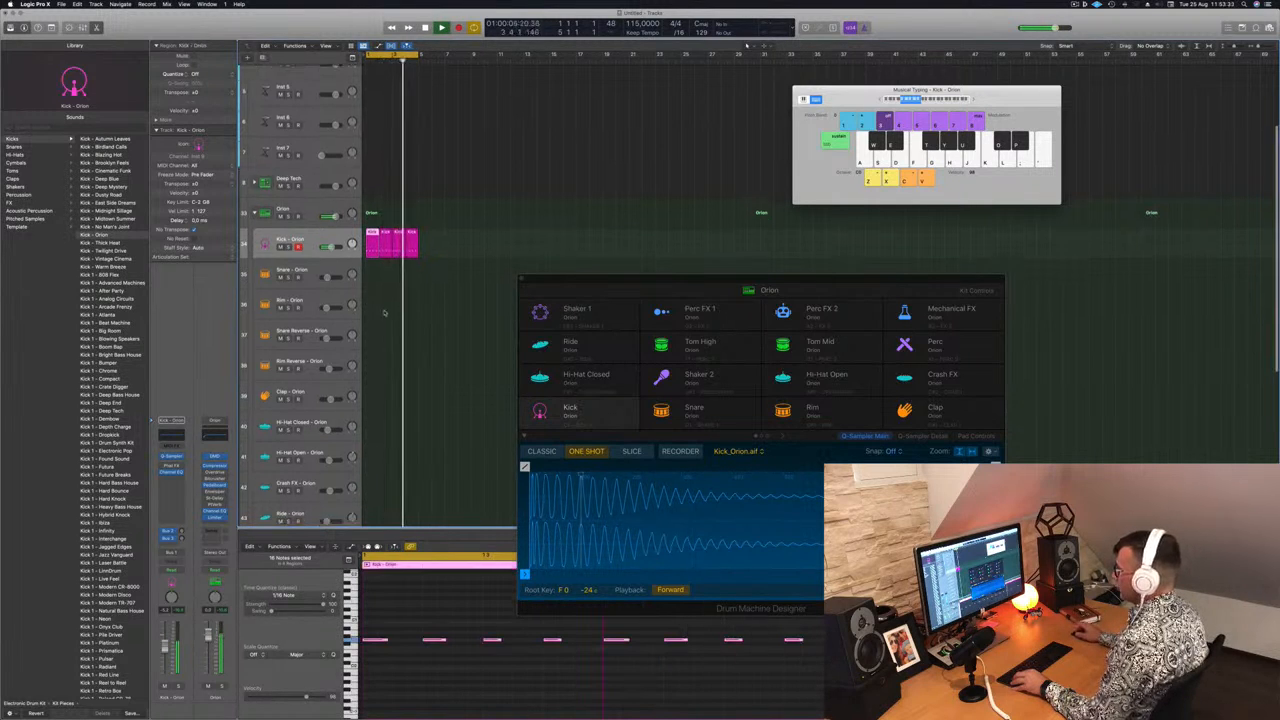
Step: Copy the first kick region to the Hi-Hat Open track and shift its four notes to the offbeats
scroll(371, 242, down, 1)
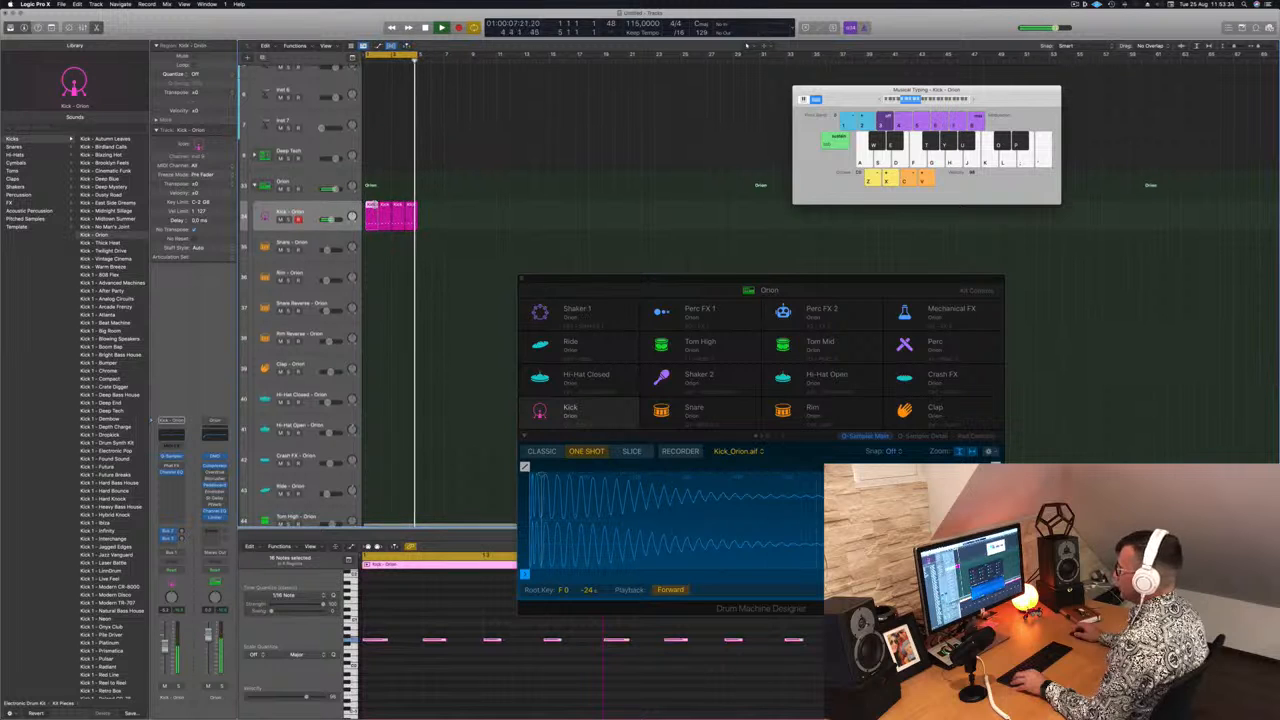
drag(375, 215, 377, 428)
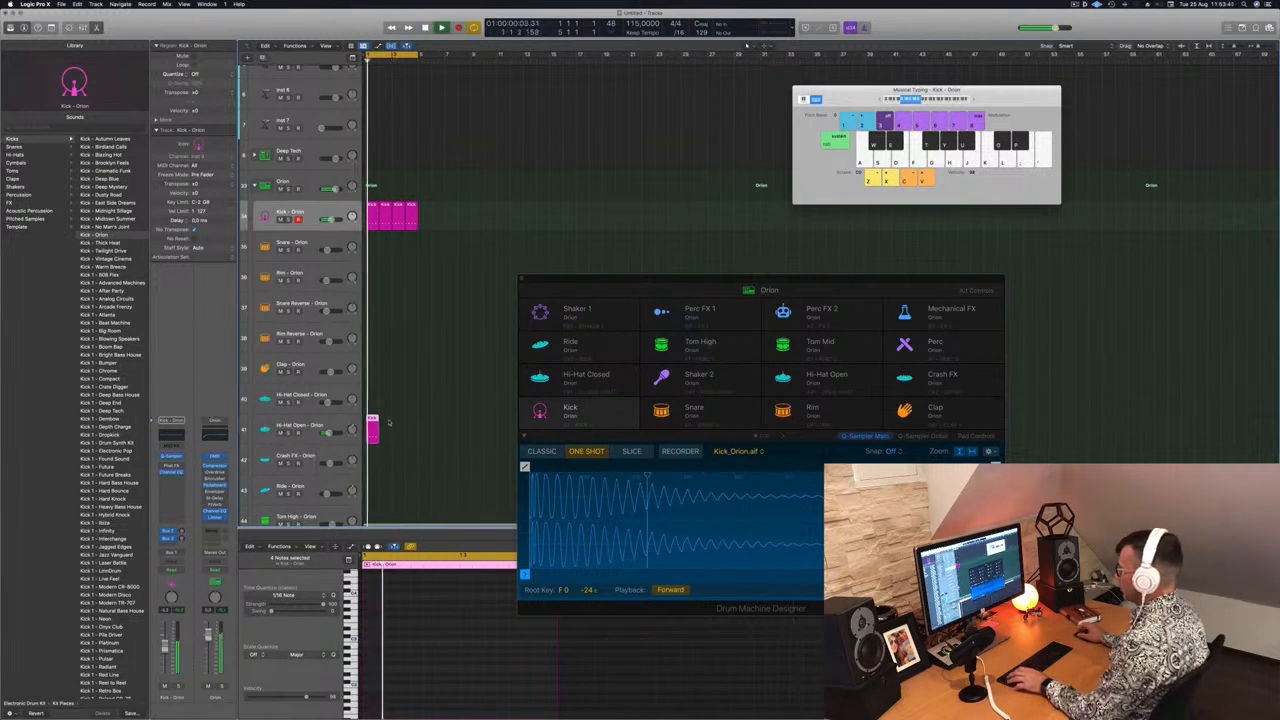
key(space)
scroll(416, 632, down, 5)
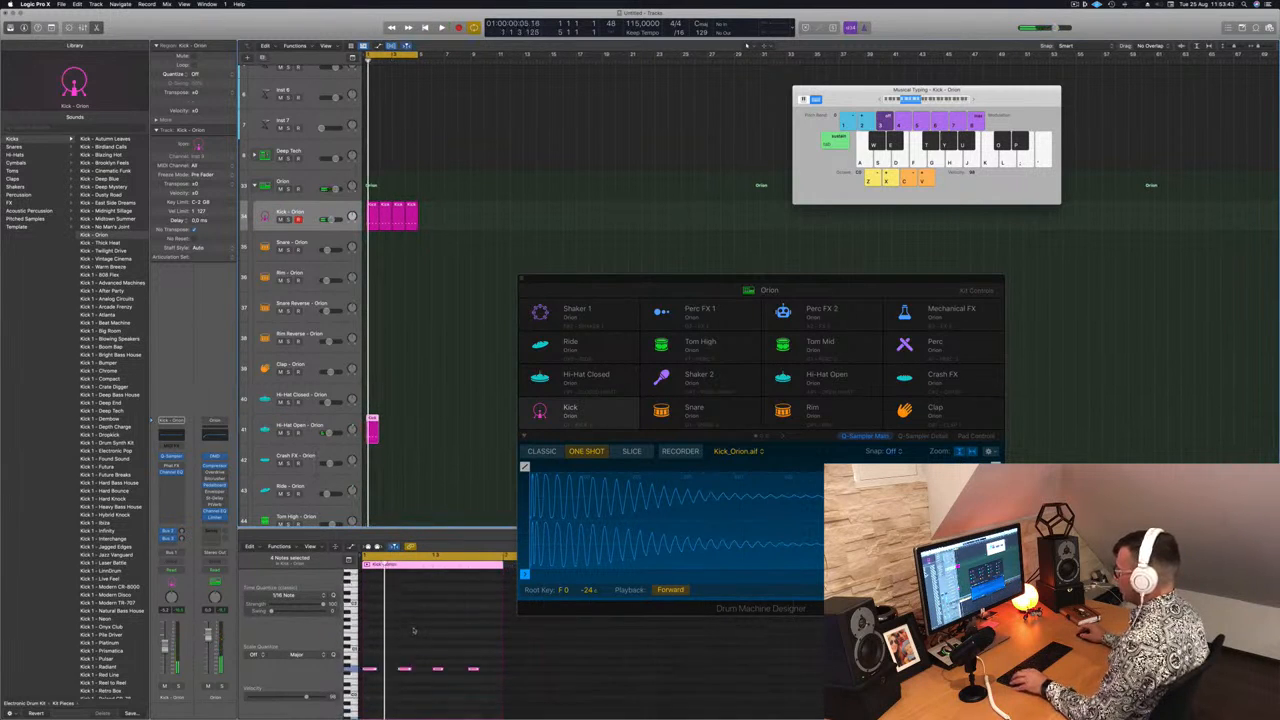
scroll(420, 628, down, 3)
drag(481, 600, 364, 618)
key(space)
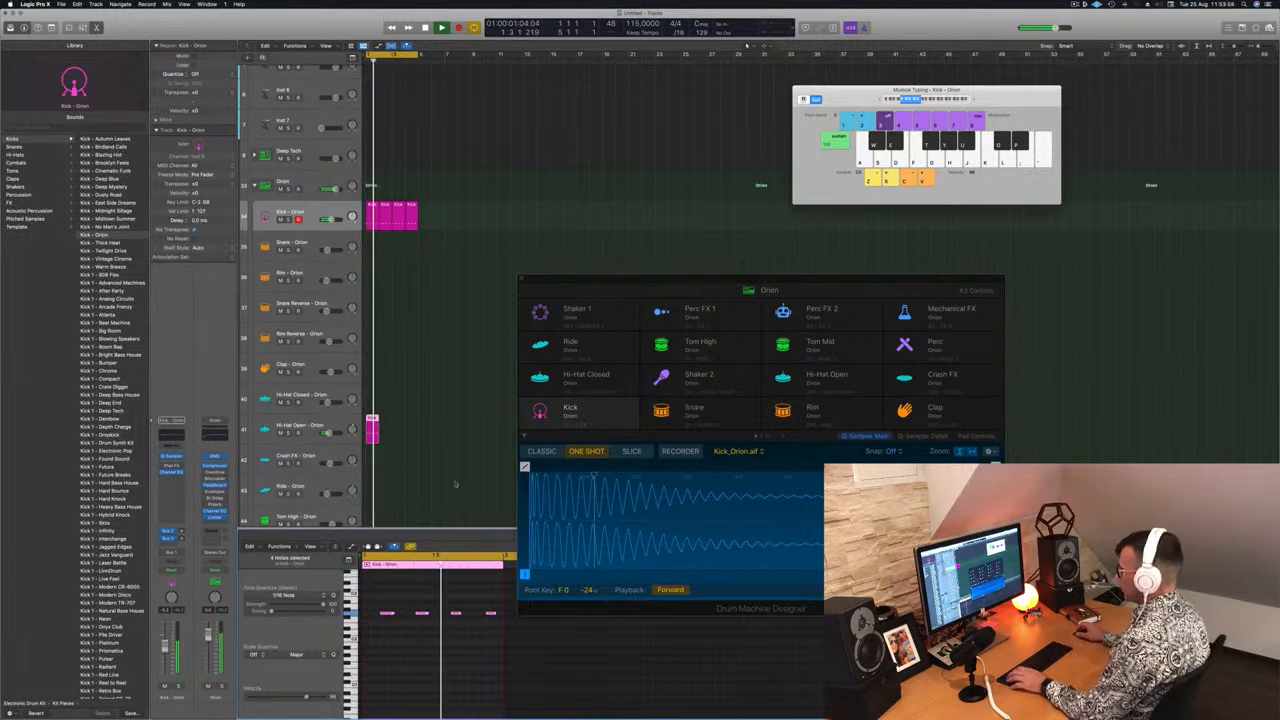
Step: Duplicate the Hi-Hat Open region to fill bars 1 to 4 and move the Drum Machine Designer window clear of the Piano Roll
drag(371, 420, 408, 424)
scroll(428, 645, down, 3)
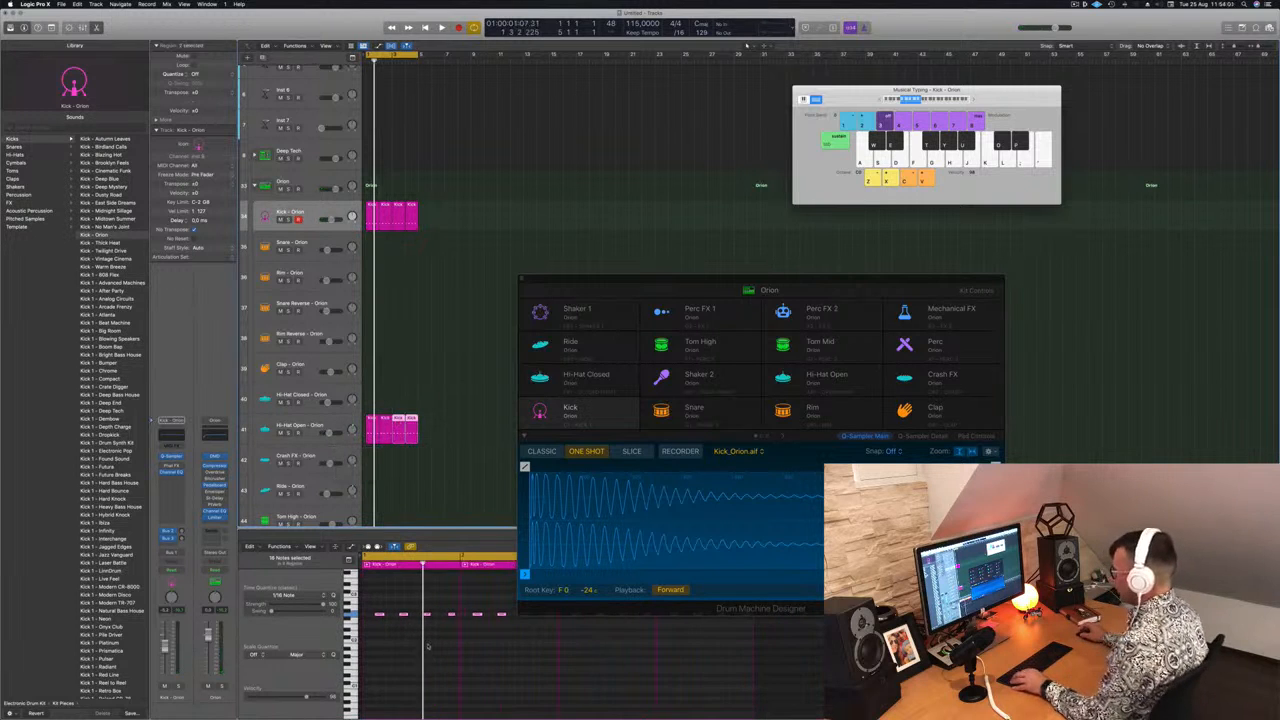
drag(673, 275, 758, 158)
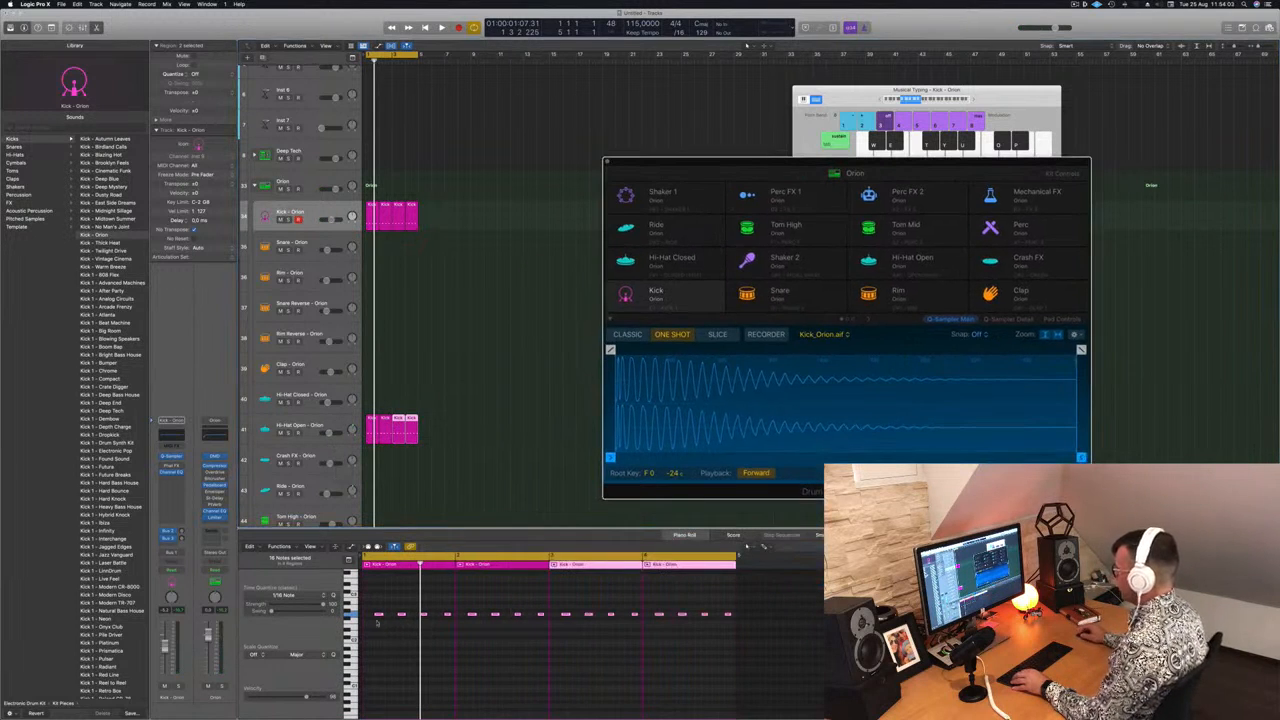
Step: Select all notes in the four hi-hat regions and raise their pitch by semitones while listening to the loop
drag(375, 603, 773, 638)
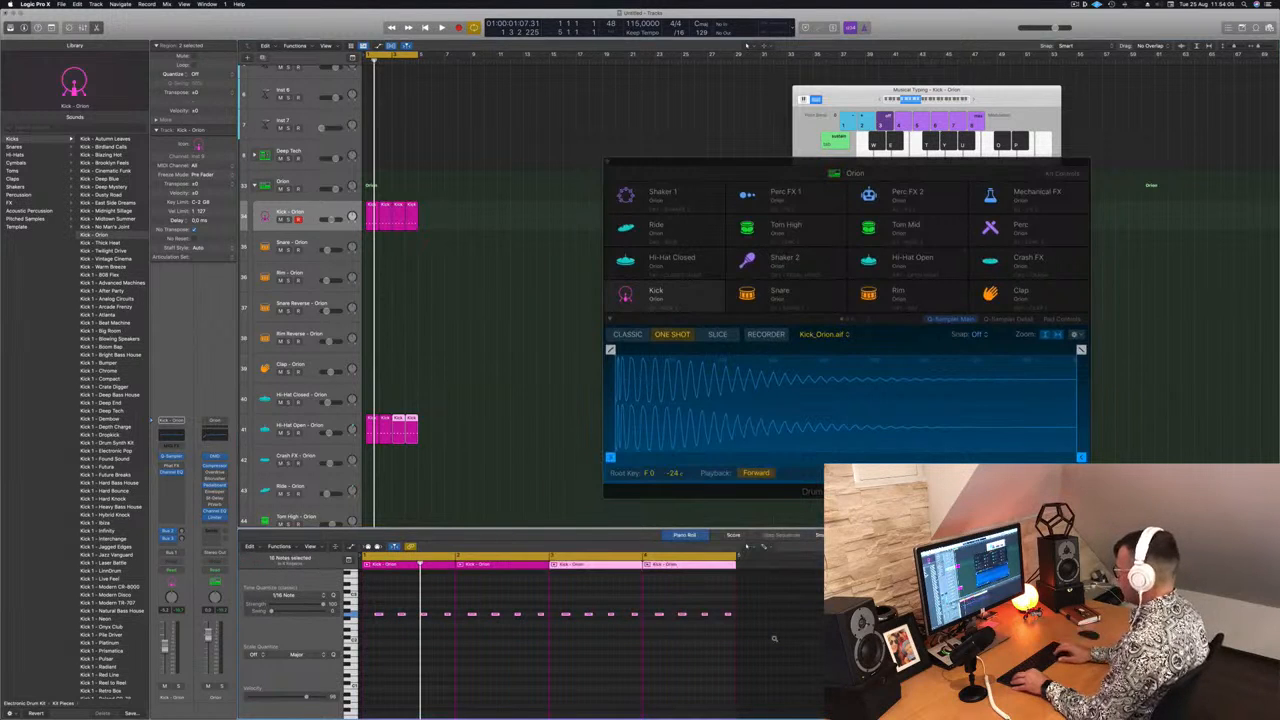
key(alt+Up)
key(alt+Up)
key(space)
key(alt+Up)
key(alt+Up)
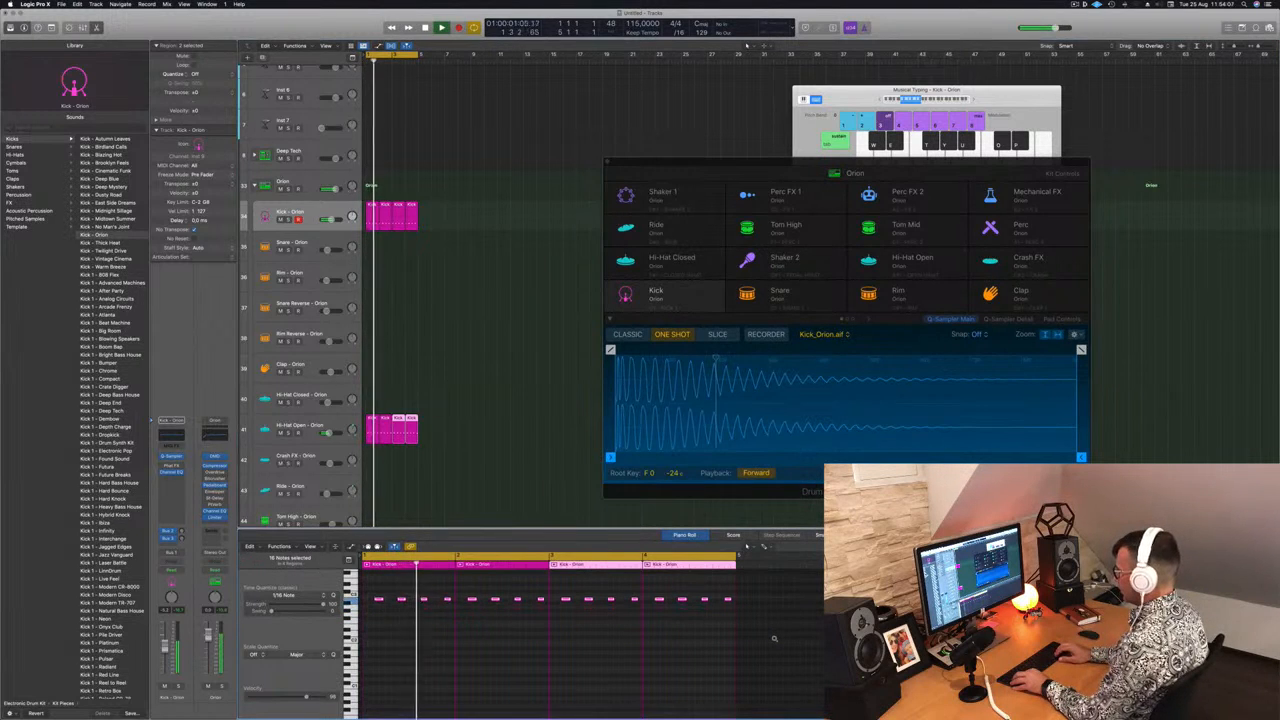
key(alt+Up)
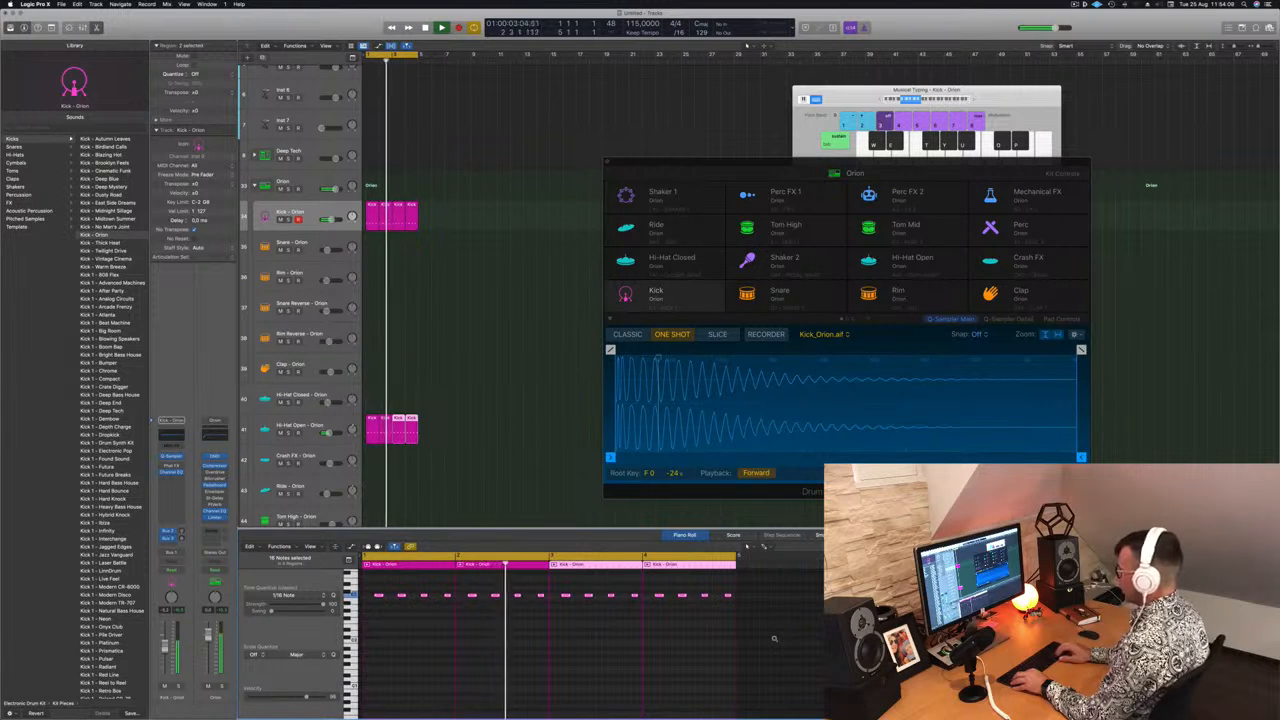
key(alt+Down)
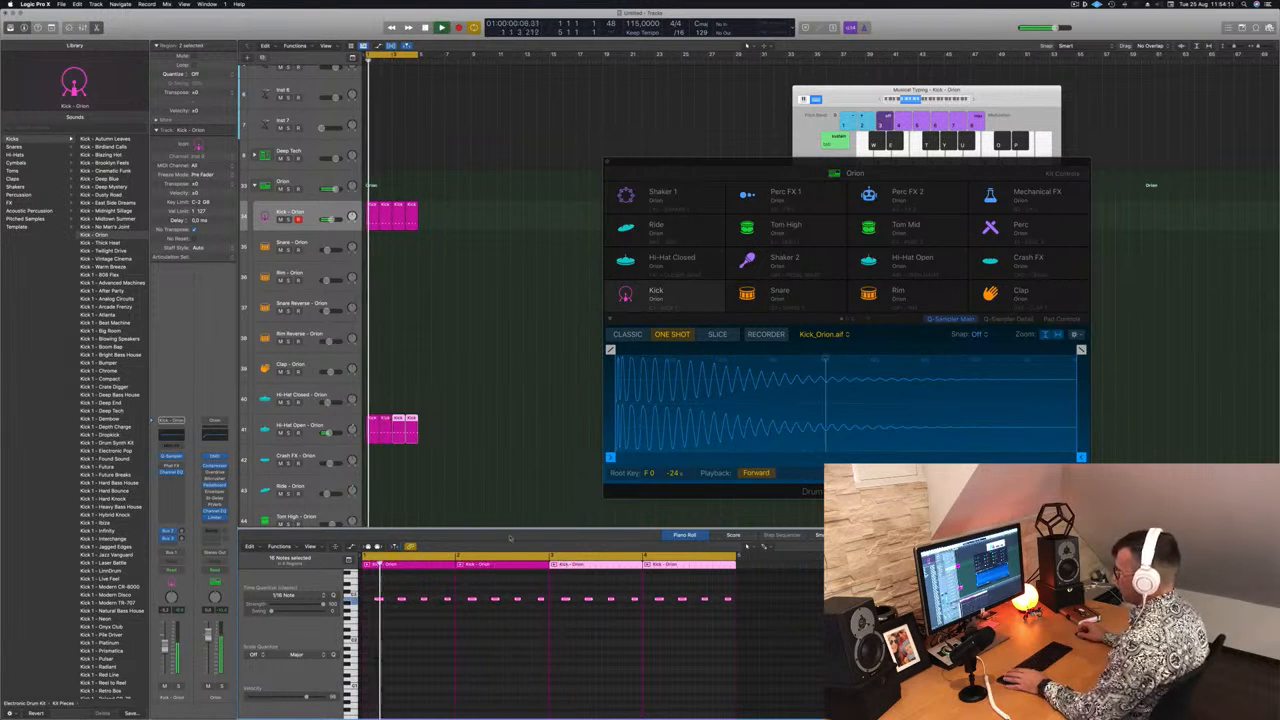
Step: Shorten the Hi-Hat Open pad's sample to end at 0.761 s with a long fade-out
click(300, 428)
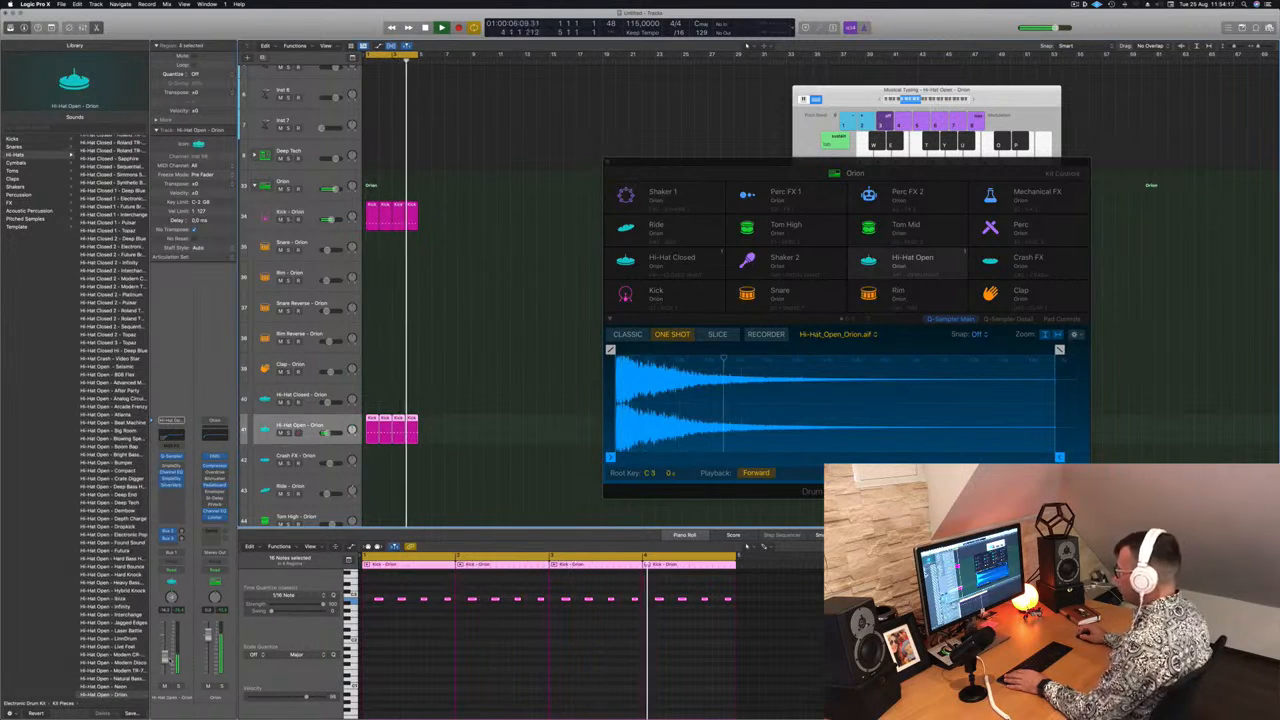
drag(784, 170, 772, 158)
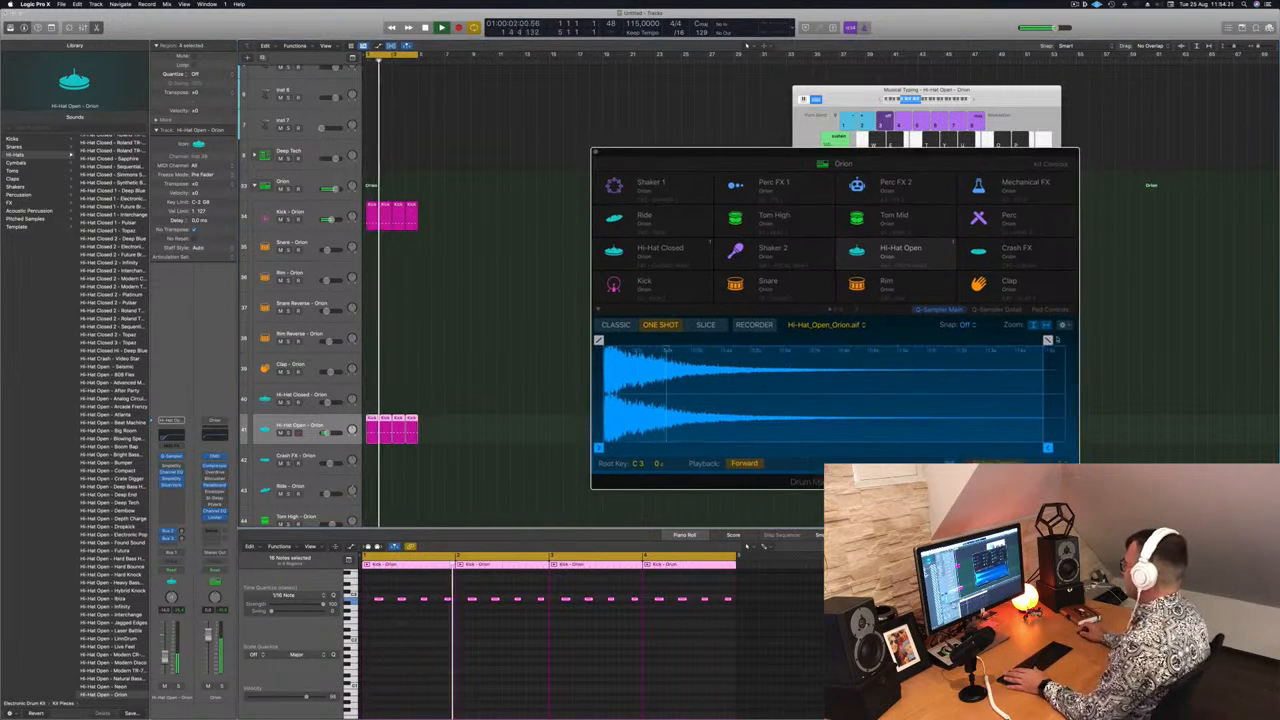
drag(1048, 341, 886, 341)
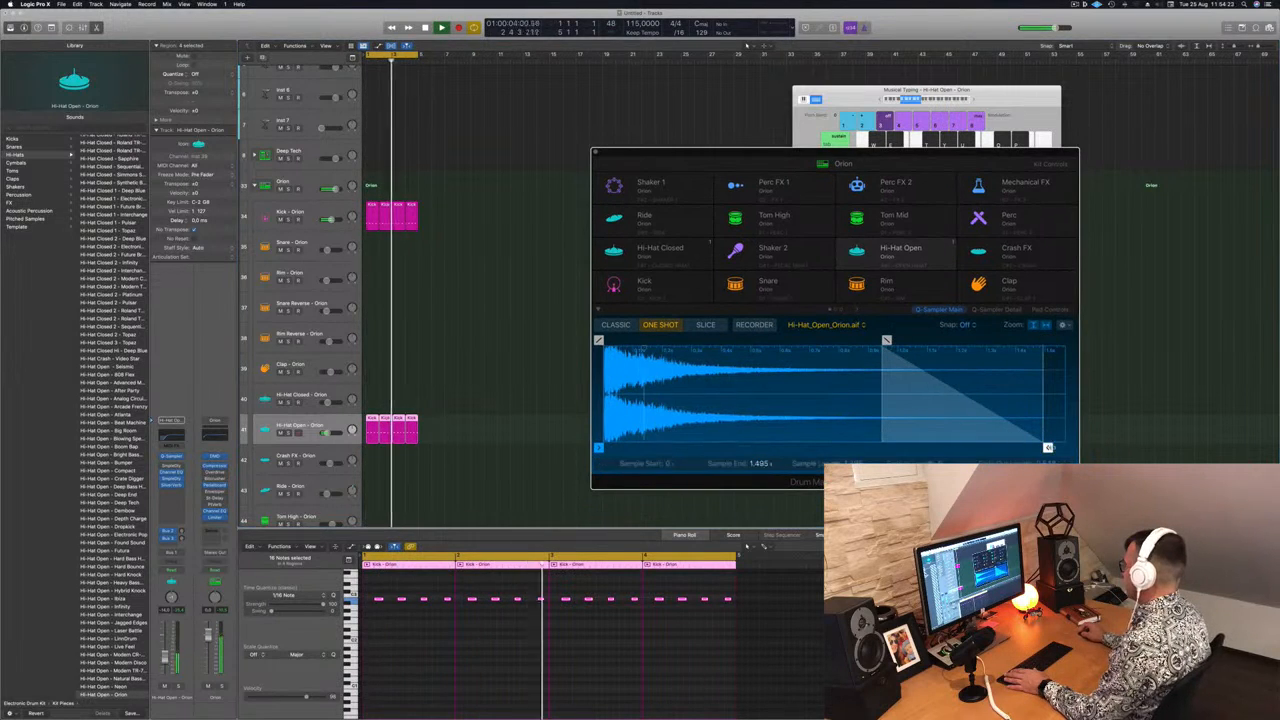
drag(1048, 448, 830, 450)
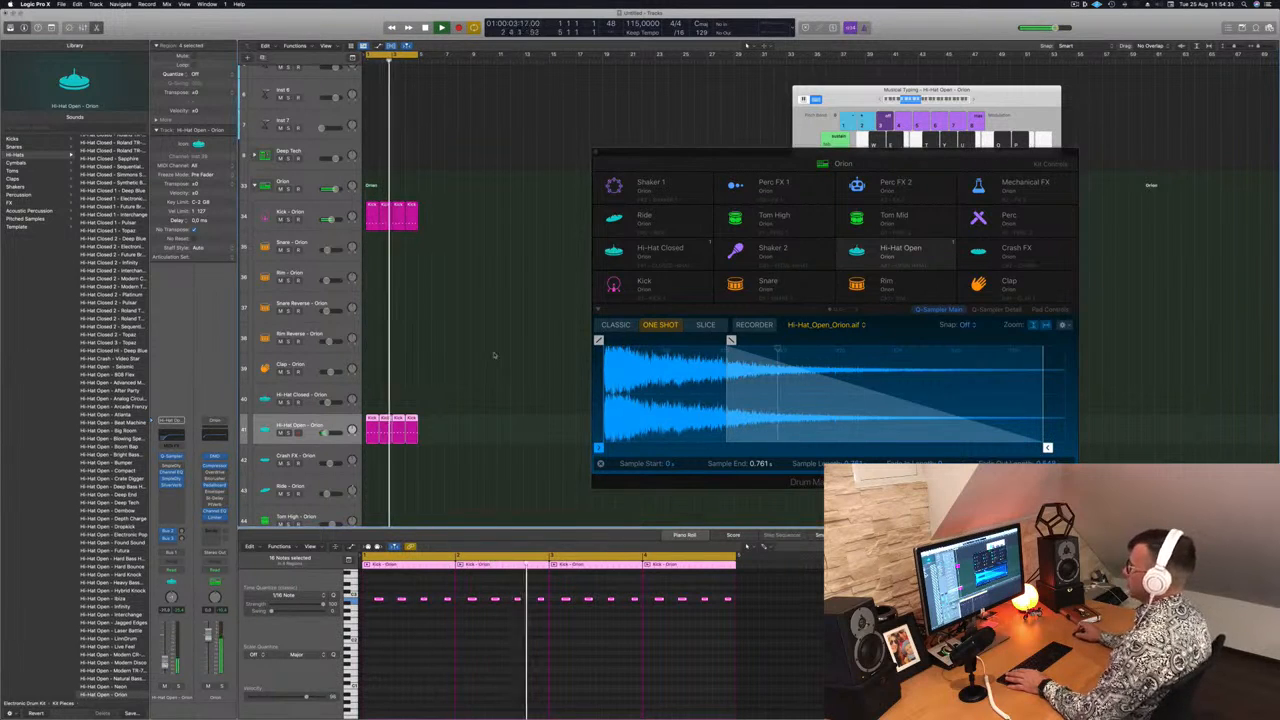
Step: Copy the first kick region to the Snare track and keep only its notes on beats 2 and 4
scroll(393, 193, down, 2)
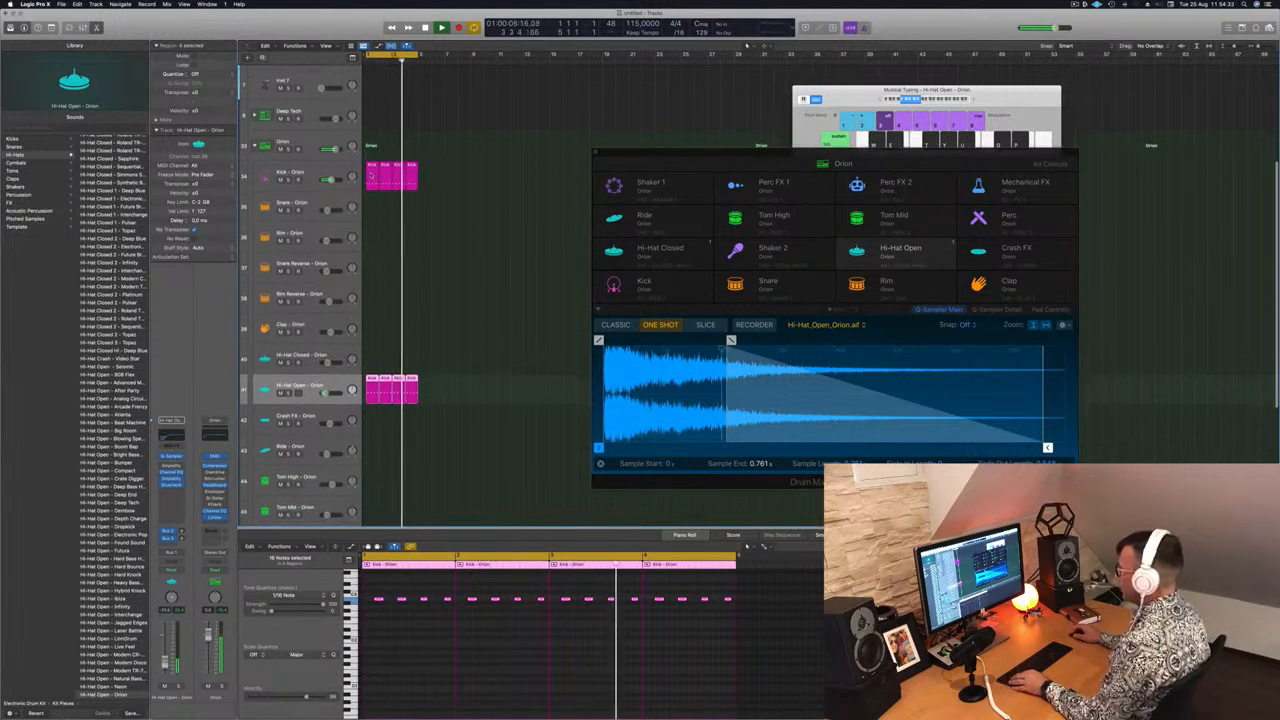
click(372, 180)
drag(372, 180, 372, 212)
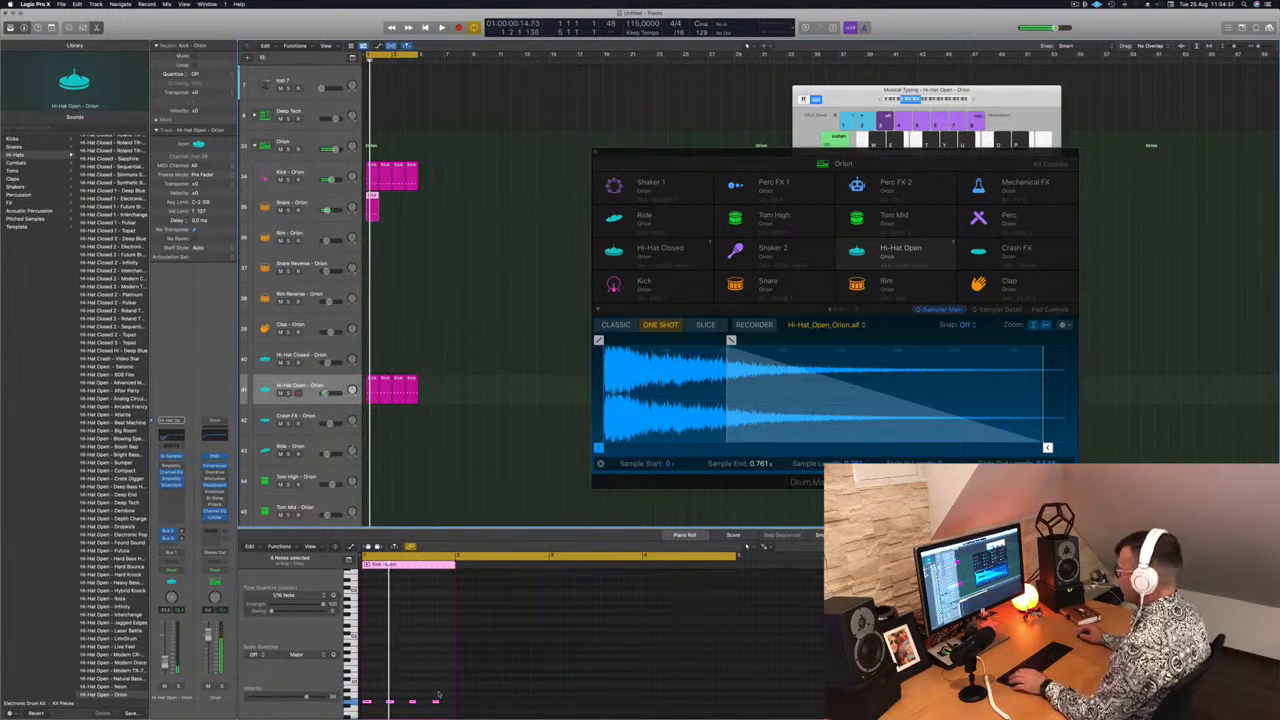
scroll(438, 694, down, 3)
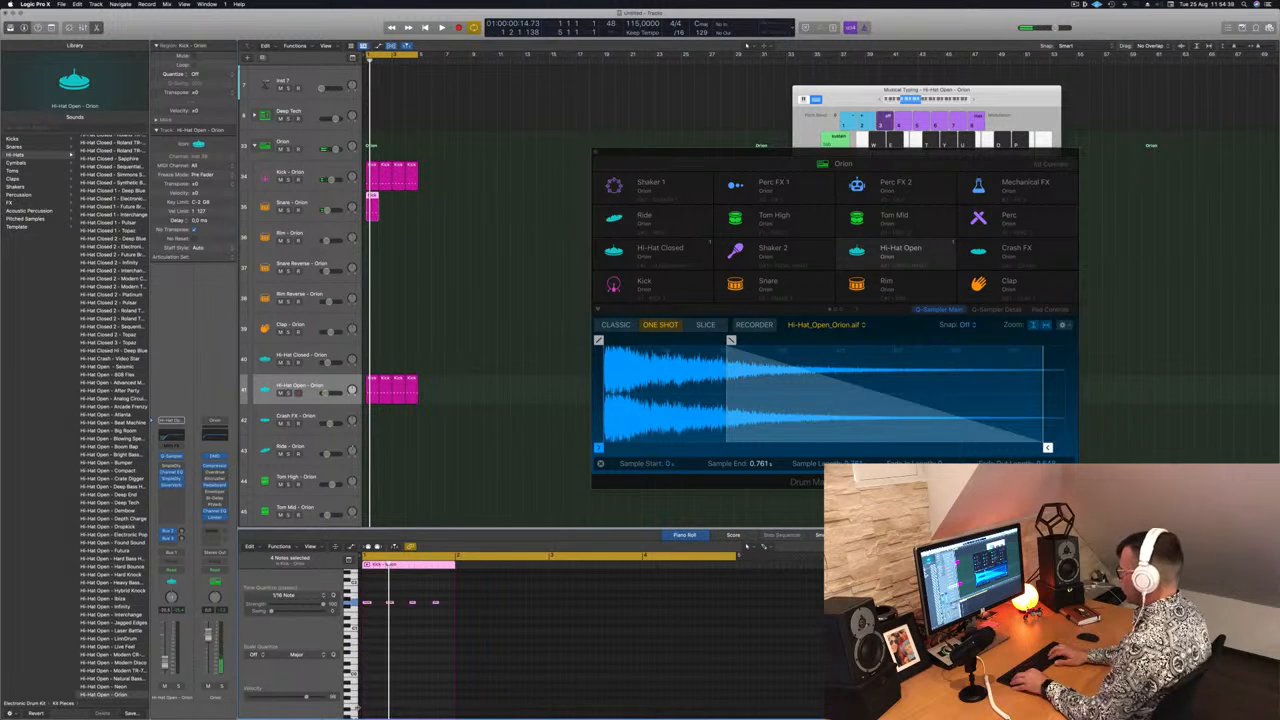
scroll(397, 677, up, 5)
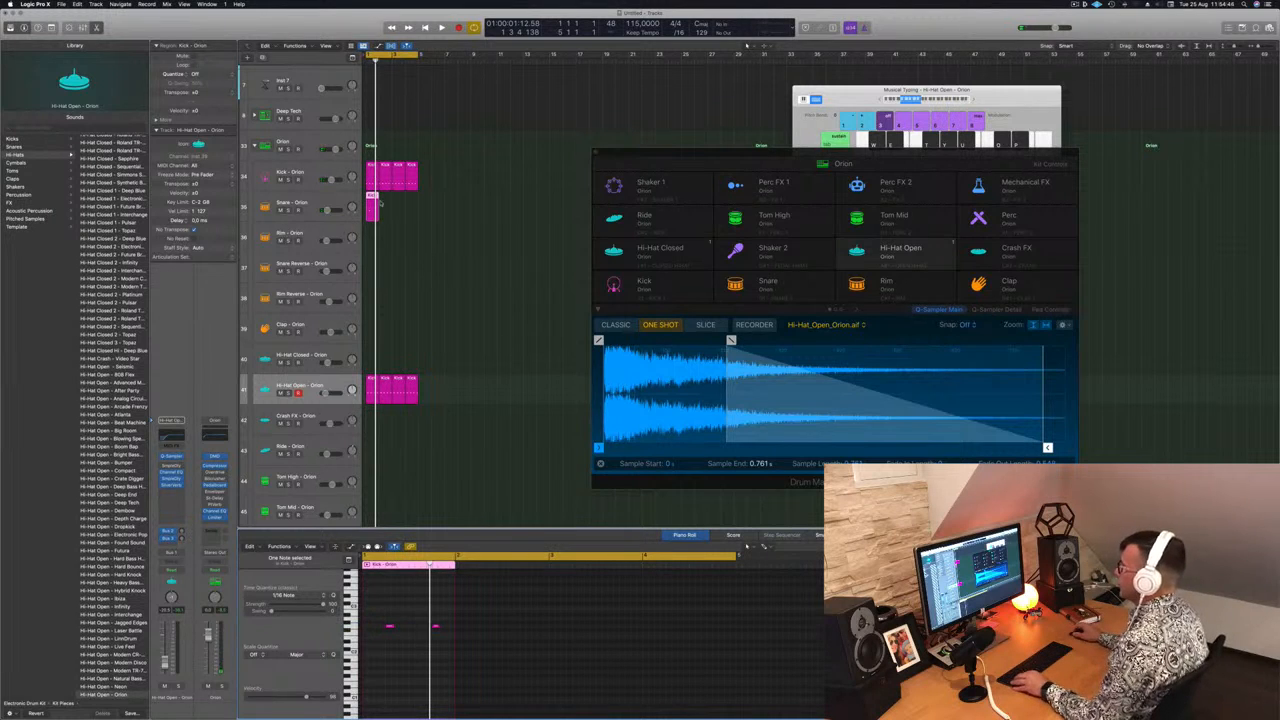
Step: Duplicate the snare region to fill bars 1 to 4, play the loop and select the Hi-Hat Open track
drag(371, 196, 401, 206)
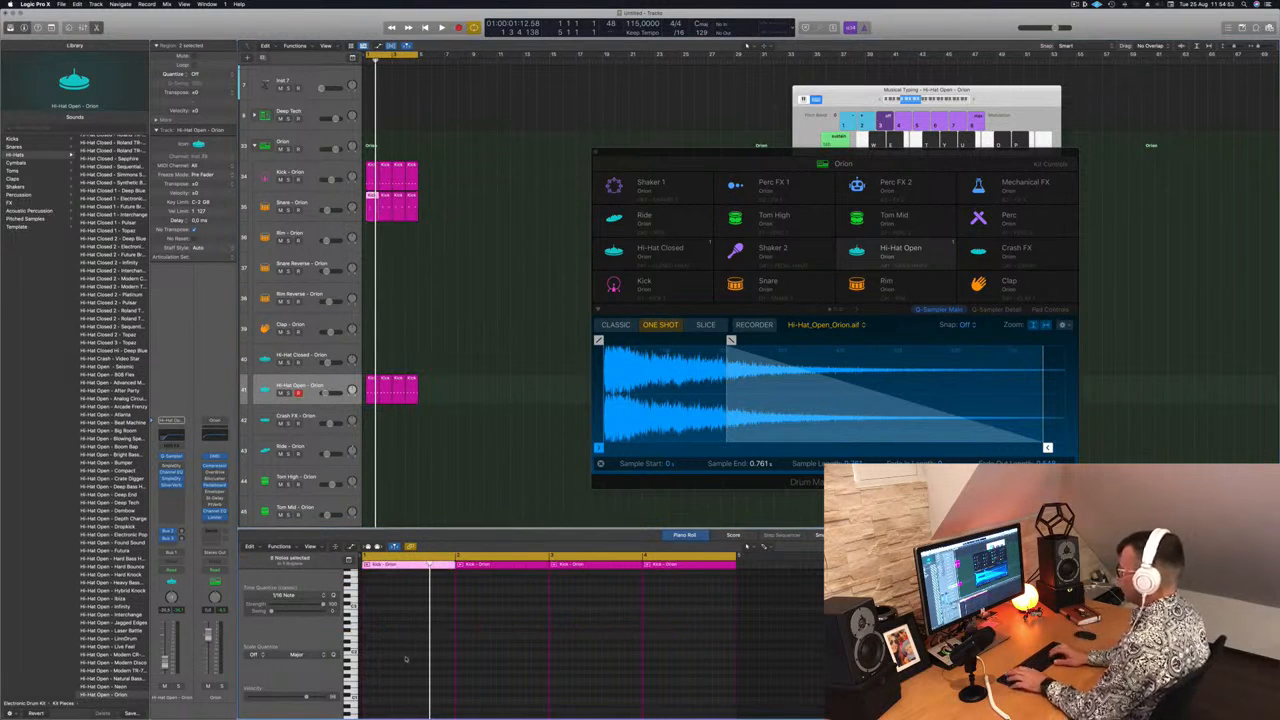
key(space)
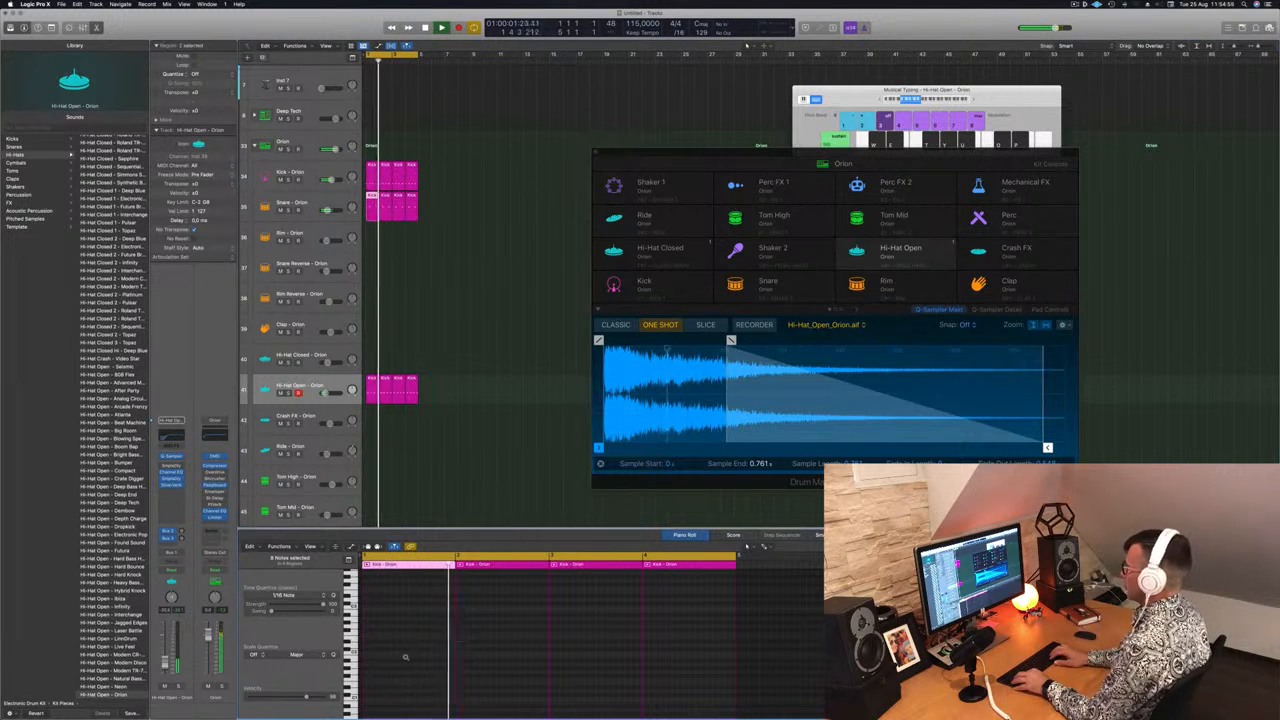
scroll(405, 658, up, 3)
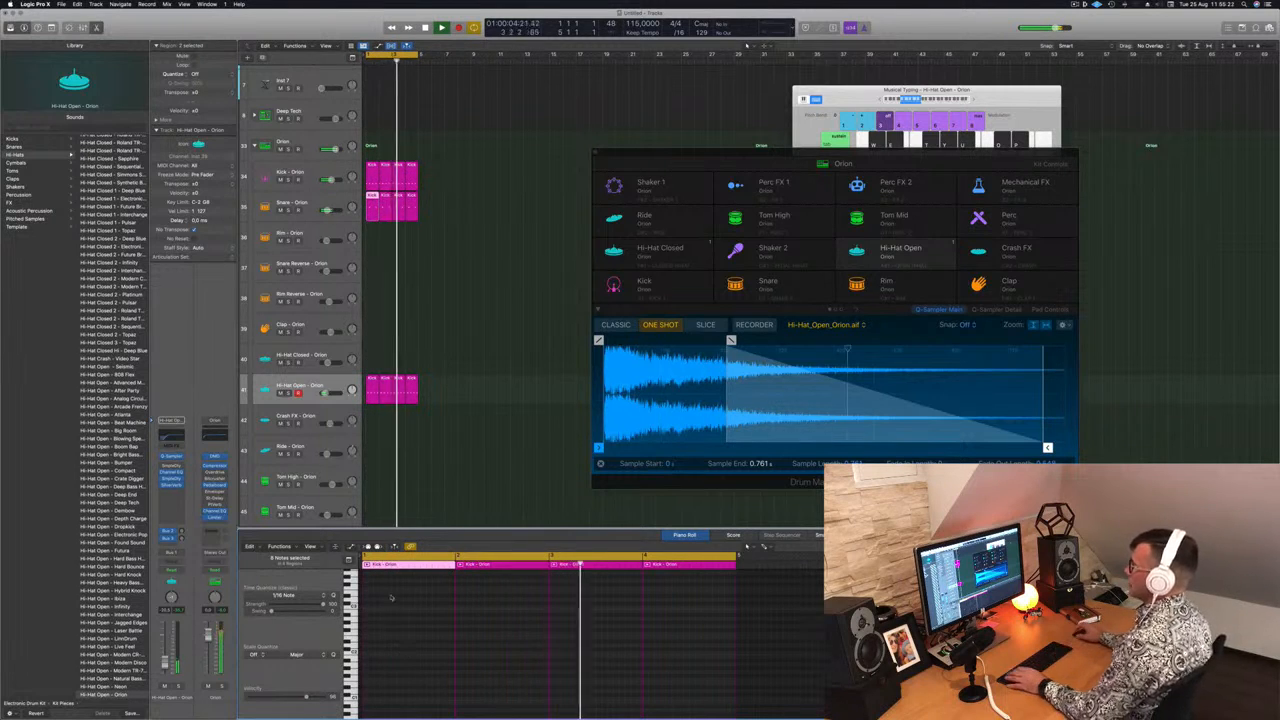
click(302, 386)
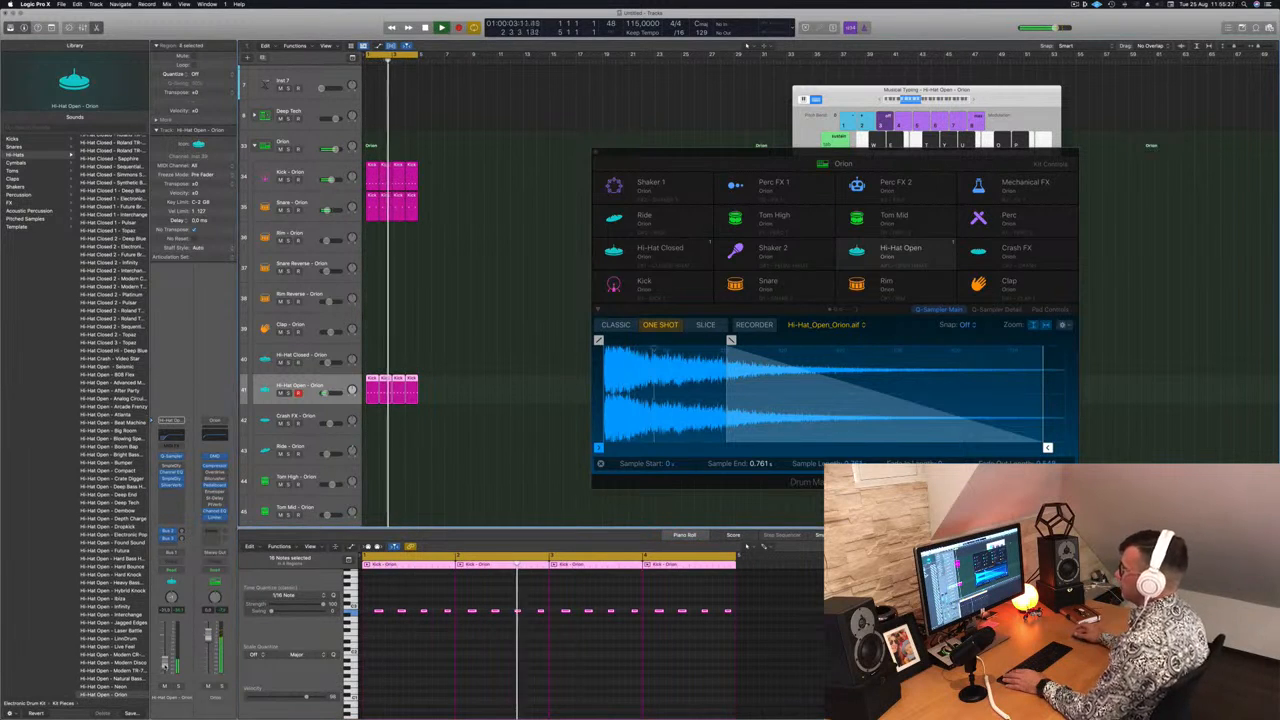
Step: Copy the first snare region to the Tom High track, reduce it to one note near the bar's end, and duplicate it across four bars
scroll(296, 484, down, 2)
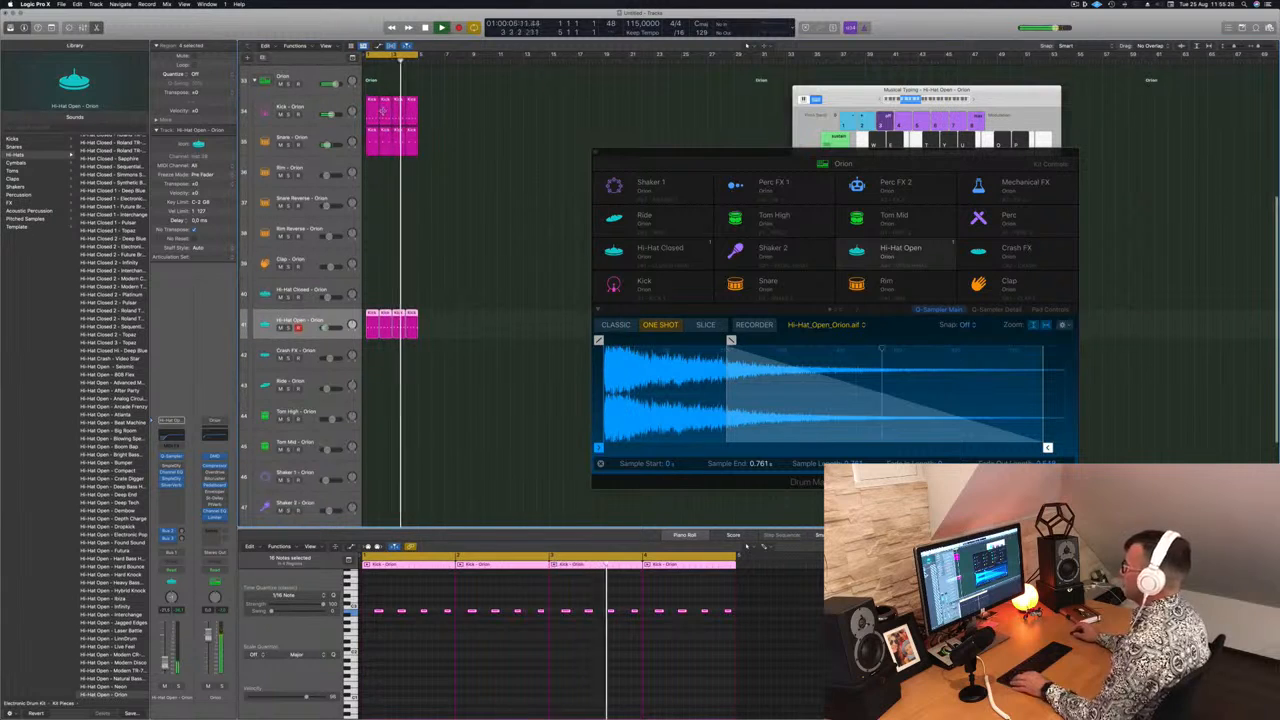
click(373, 131)
mouse_move(383, 410)
mouse_down()
mouse_move(388, 424)
mouse_move(372, 420)
mouse_up()
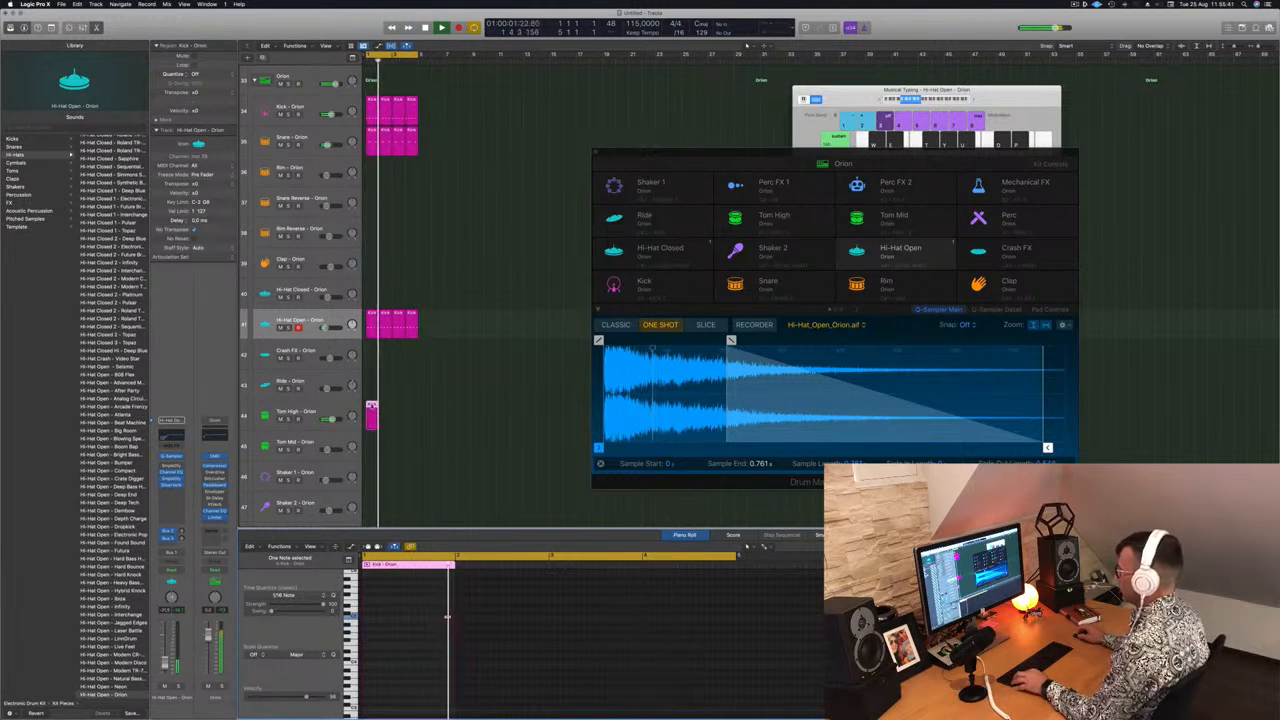
mouse_move(389, 414)
mouse_down()
mouse_move(371, 405)
mouse_move(402, 414)
mouse_move(373, 420)
mouse_up()
click(437, 653)
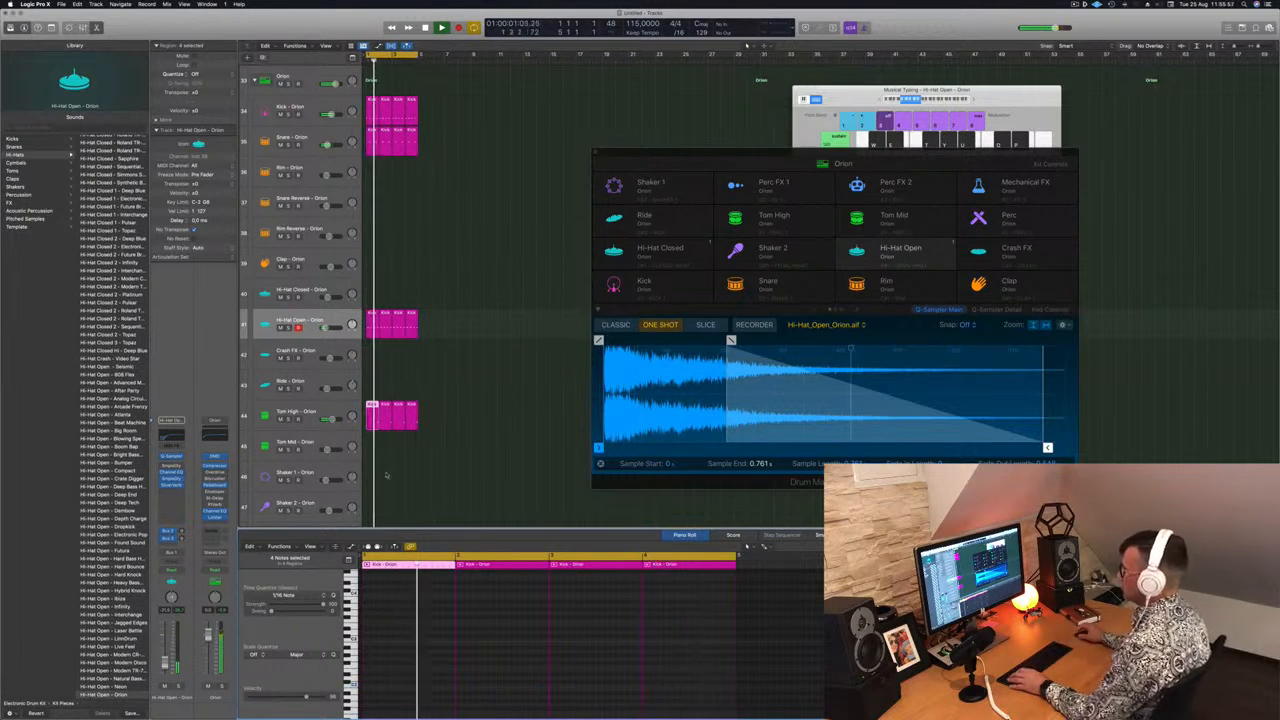
click(343, 408)
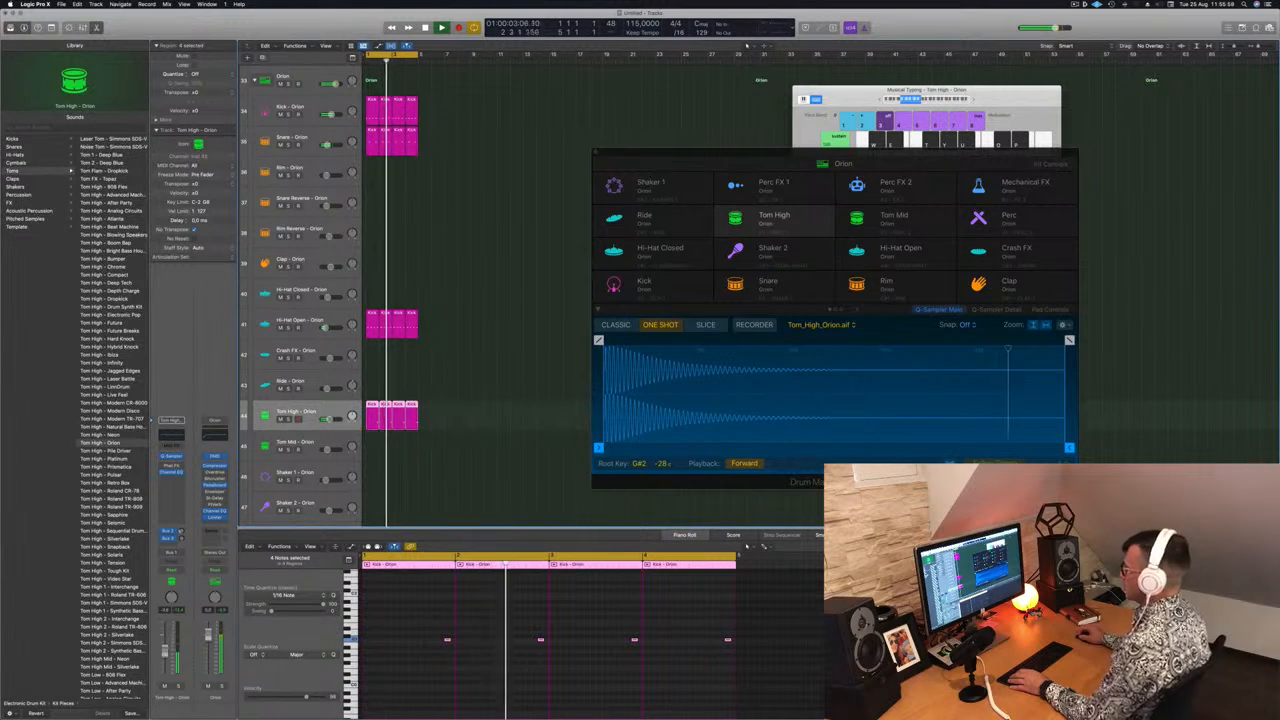
Step: Repeat the four-bar drum regions up to bar 17 and extend the cycle range to the same point
scroll(495, 161, up, 10)
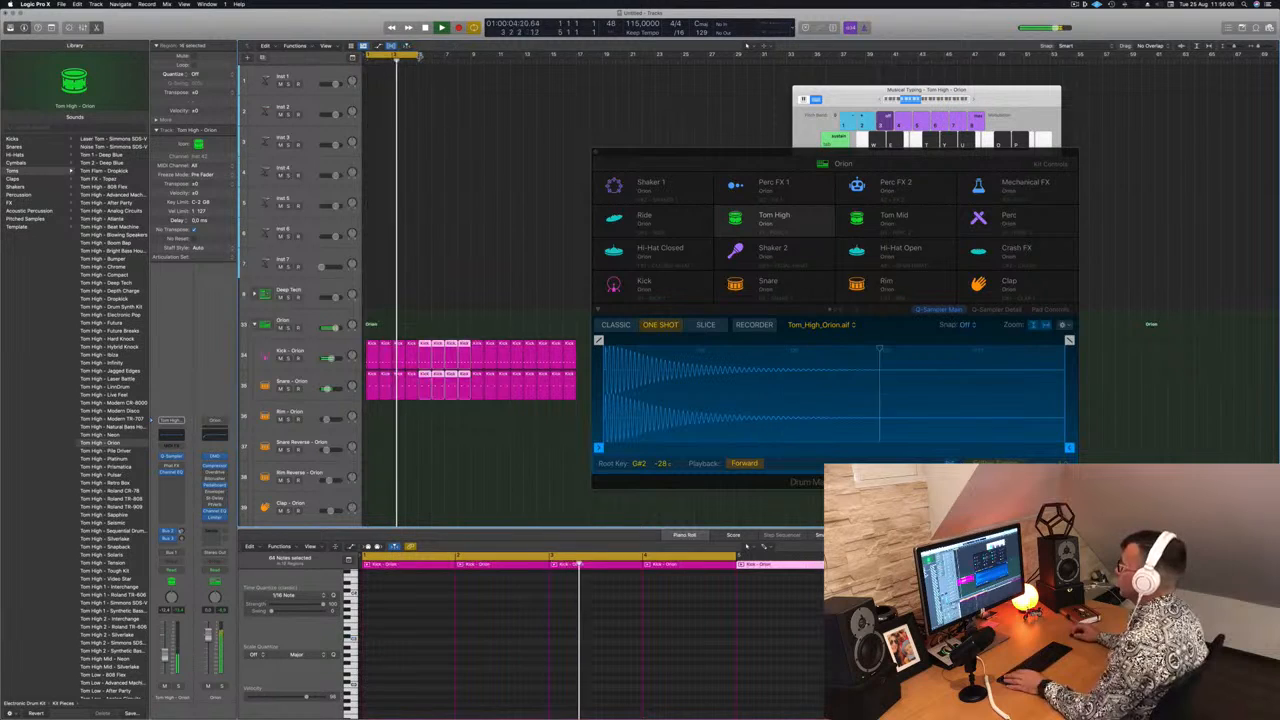
drag(419, 56, 577, 67)
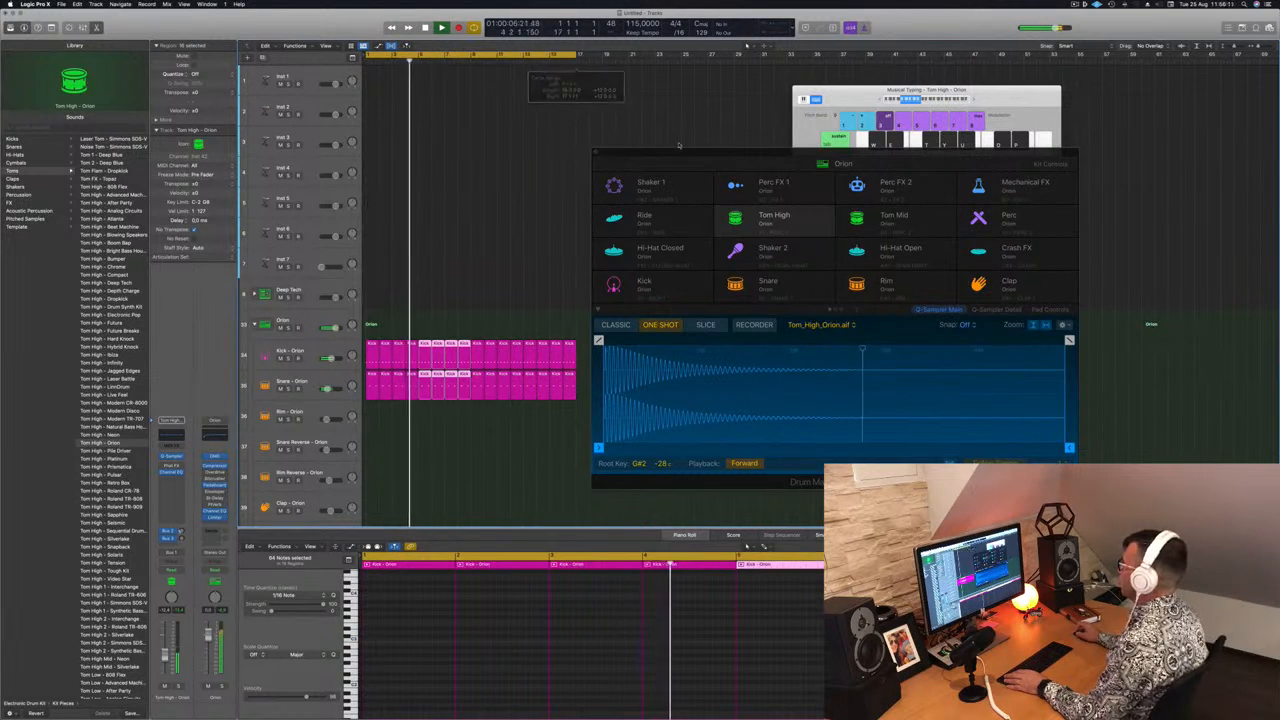
Step: Move the drum kit window clear of the arrangement and insert a stereo Retro Synth on the Inst 1 track
drag(678, 146, 1000, 177)
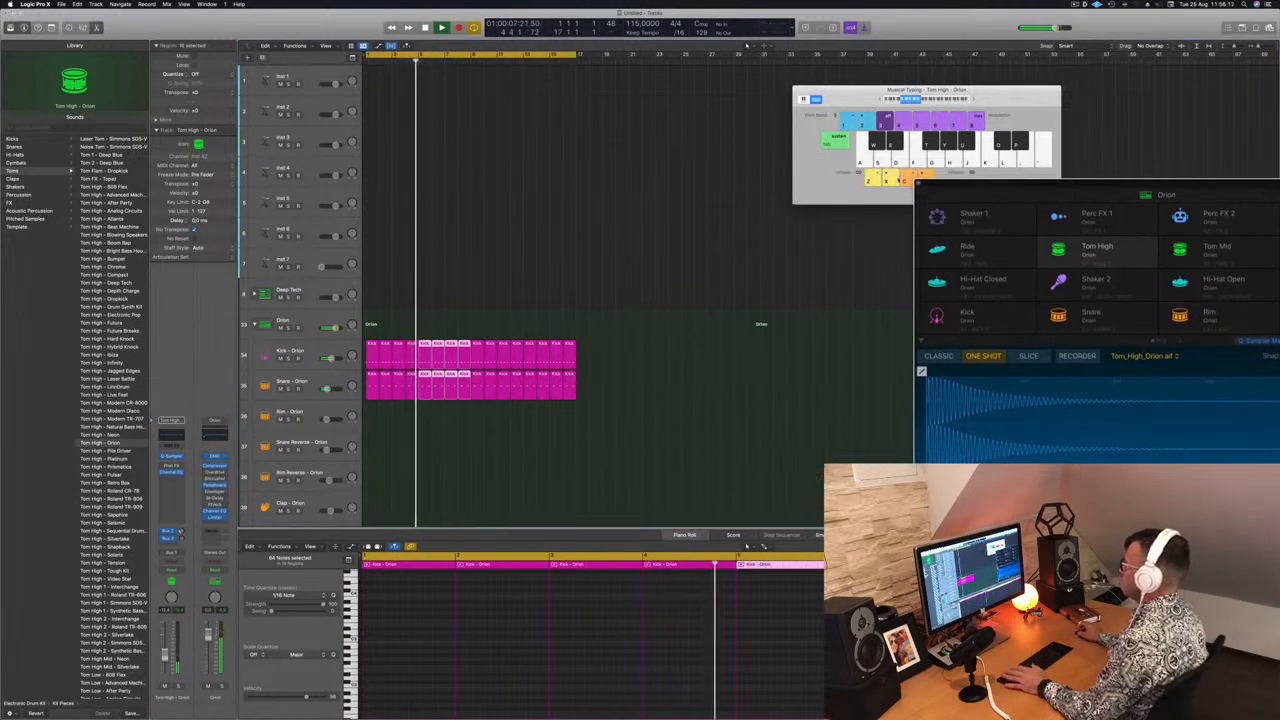
click(317, 78)
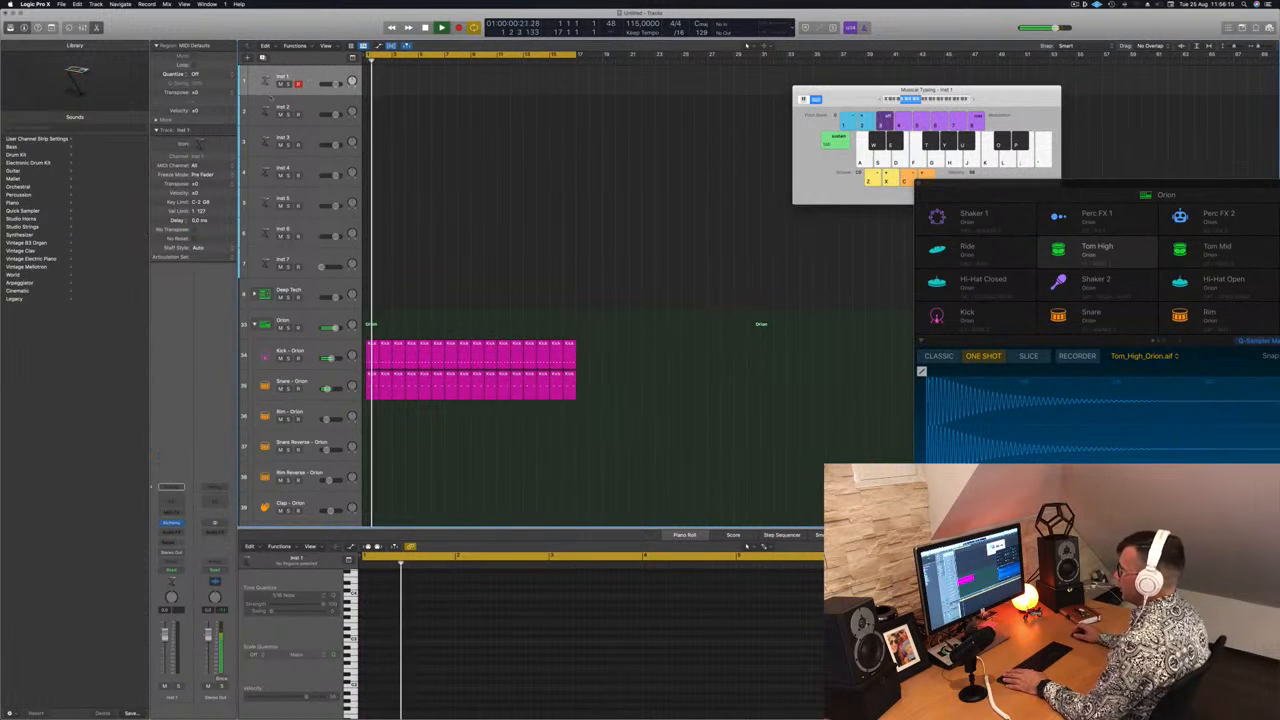
click(171, 522)
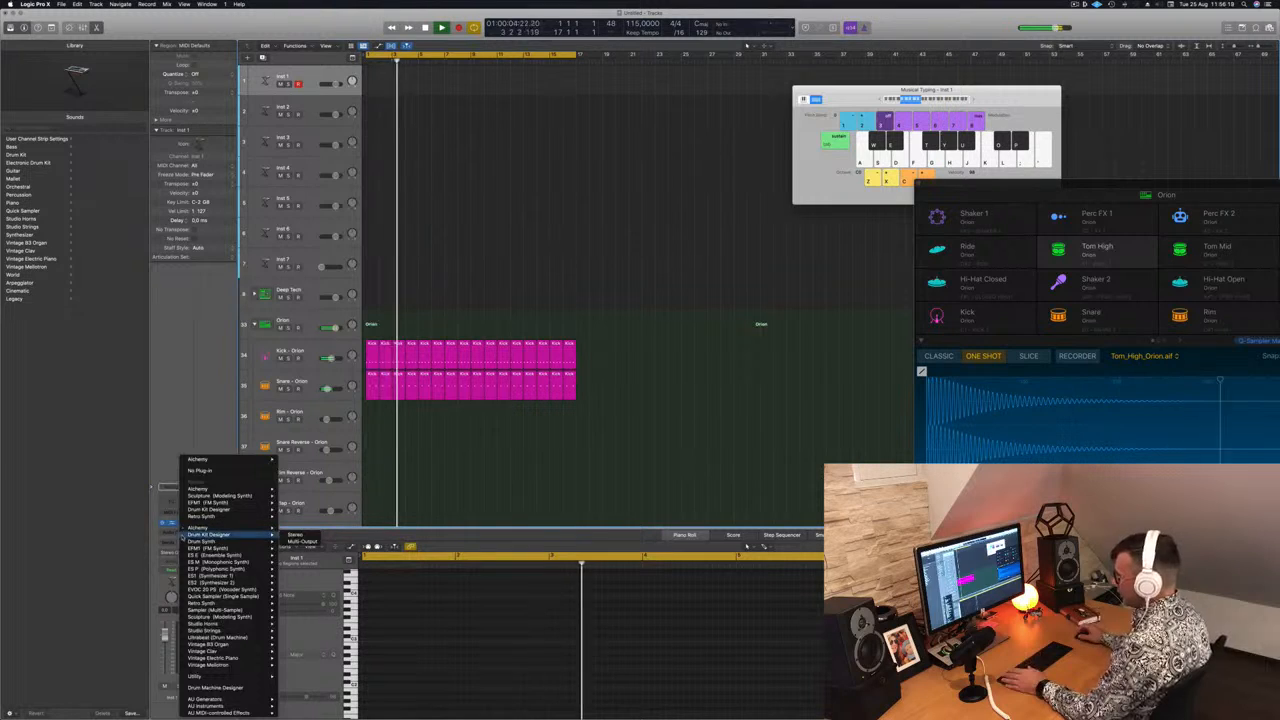
mouse_move(215, 645)
mouse_move(213, 577)
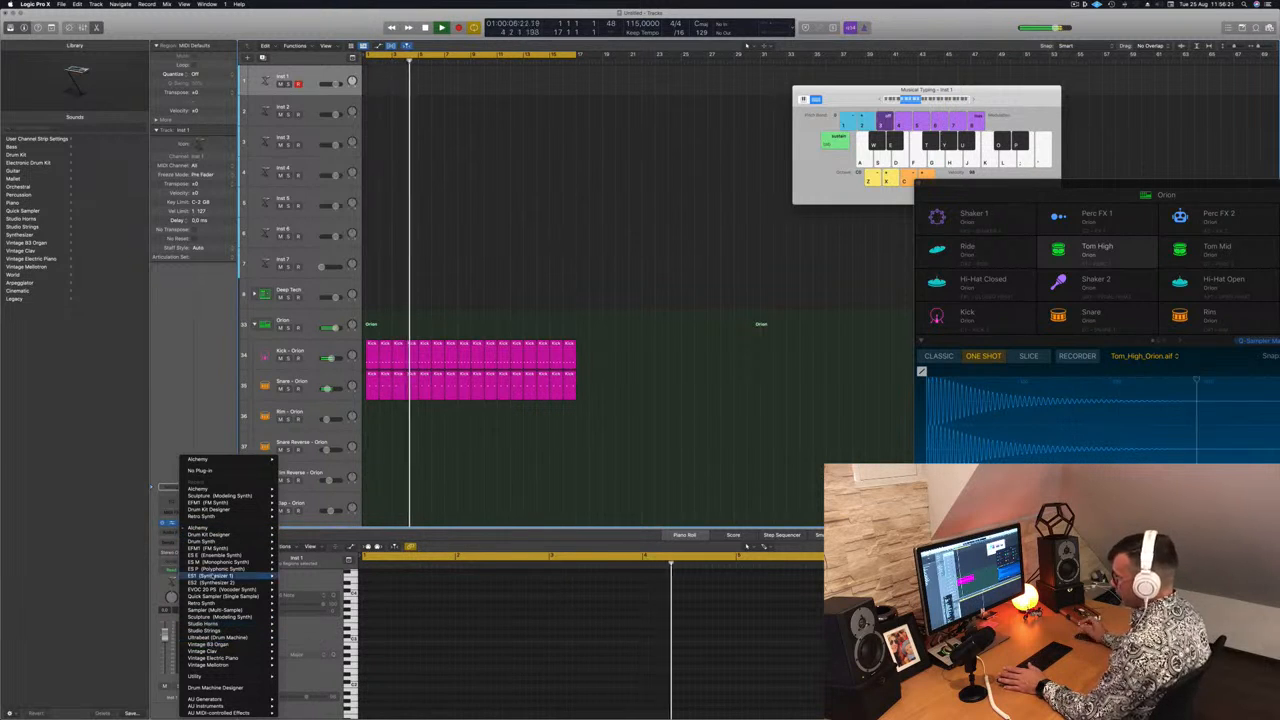
mouse_move(220, 603)
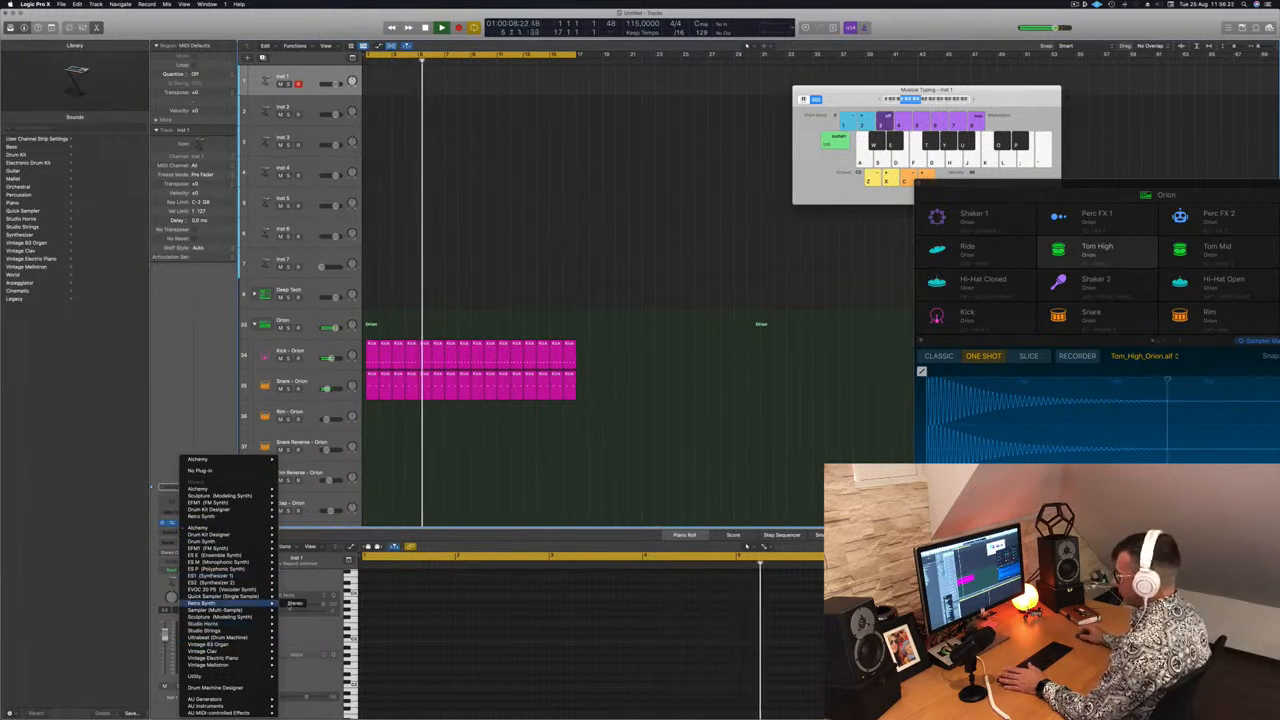
click(293, 604)
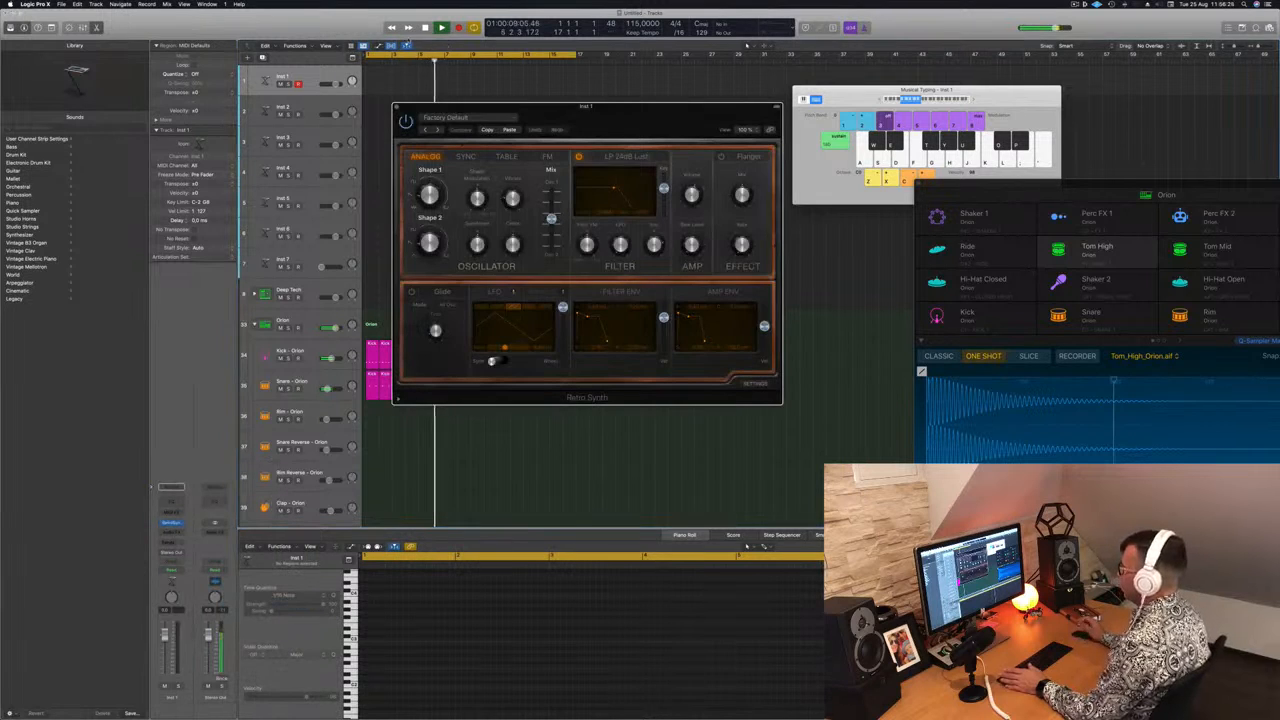
Step: Load the Antimatter Synth preset from Synth Leads in Retro Synth and audition it, repositioning the synth and Musical Typing windows
click(427, 118)
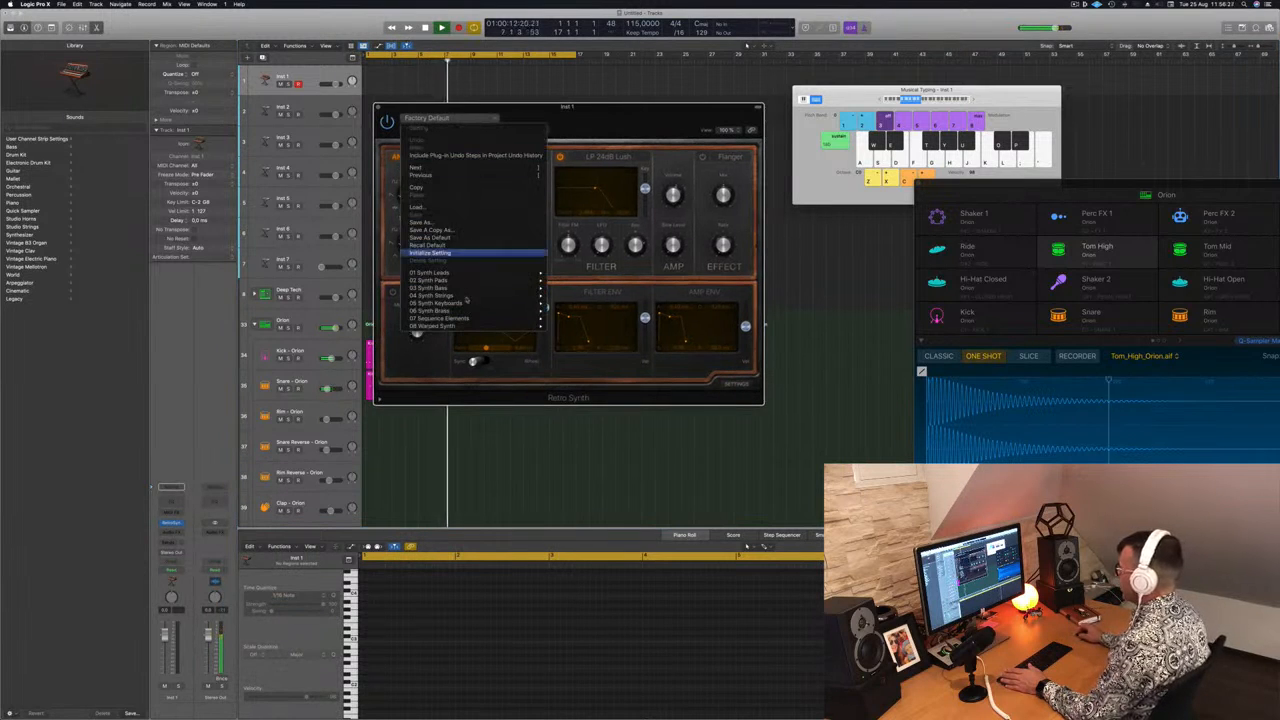
mouse_move(482, 278)
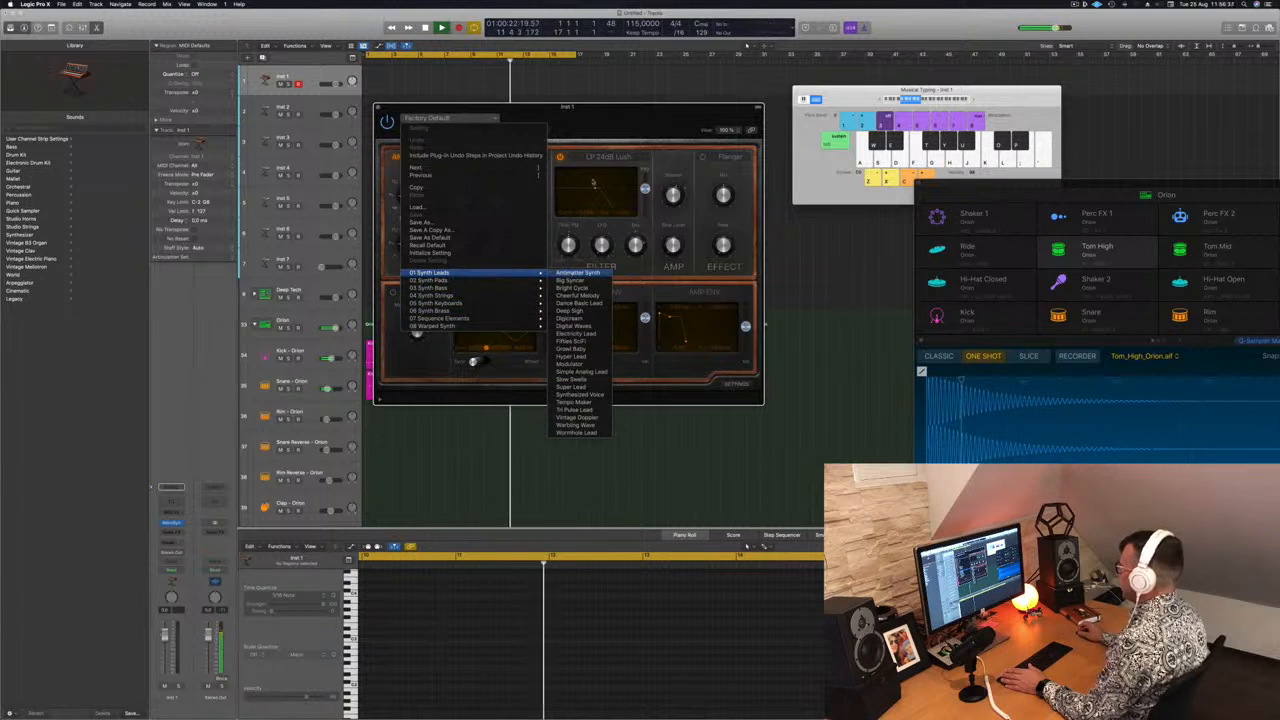
click(578, 273)
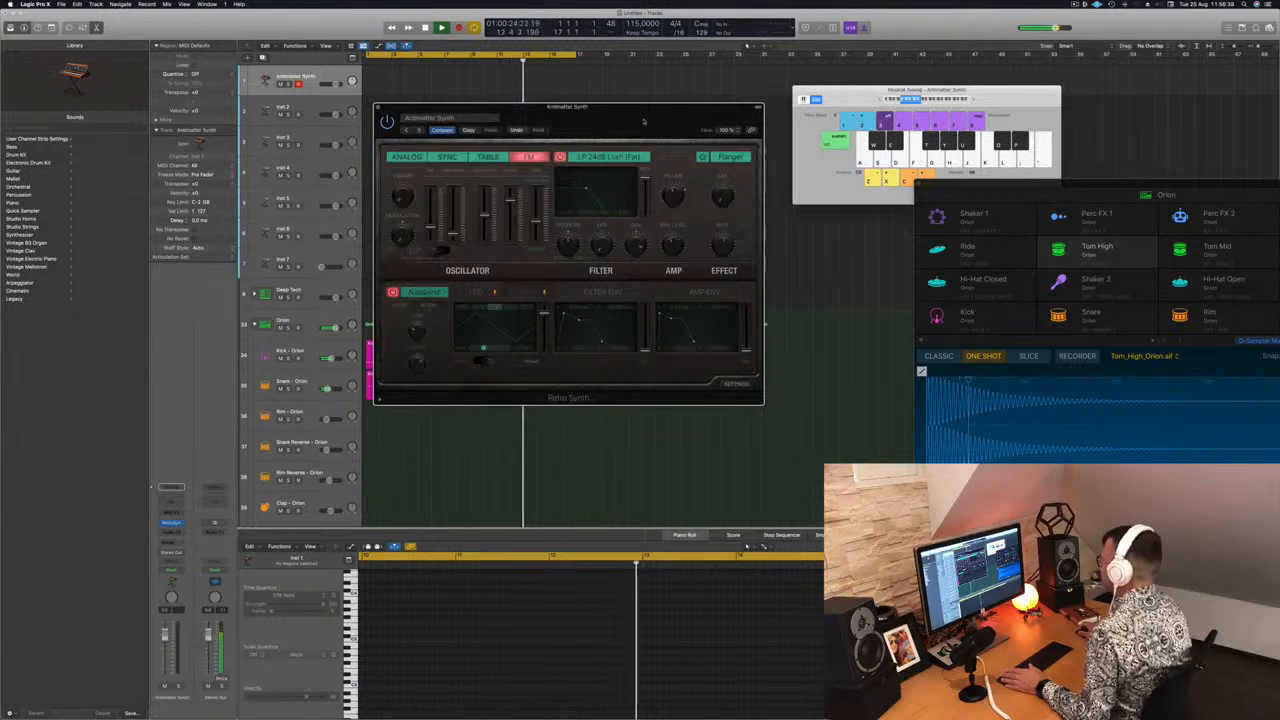
drag(857, 88, 843, 86)
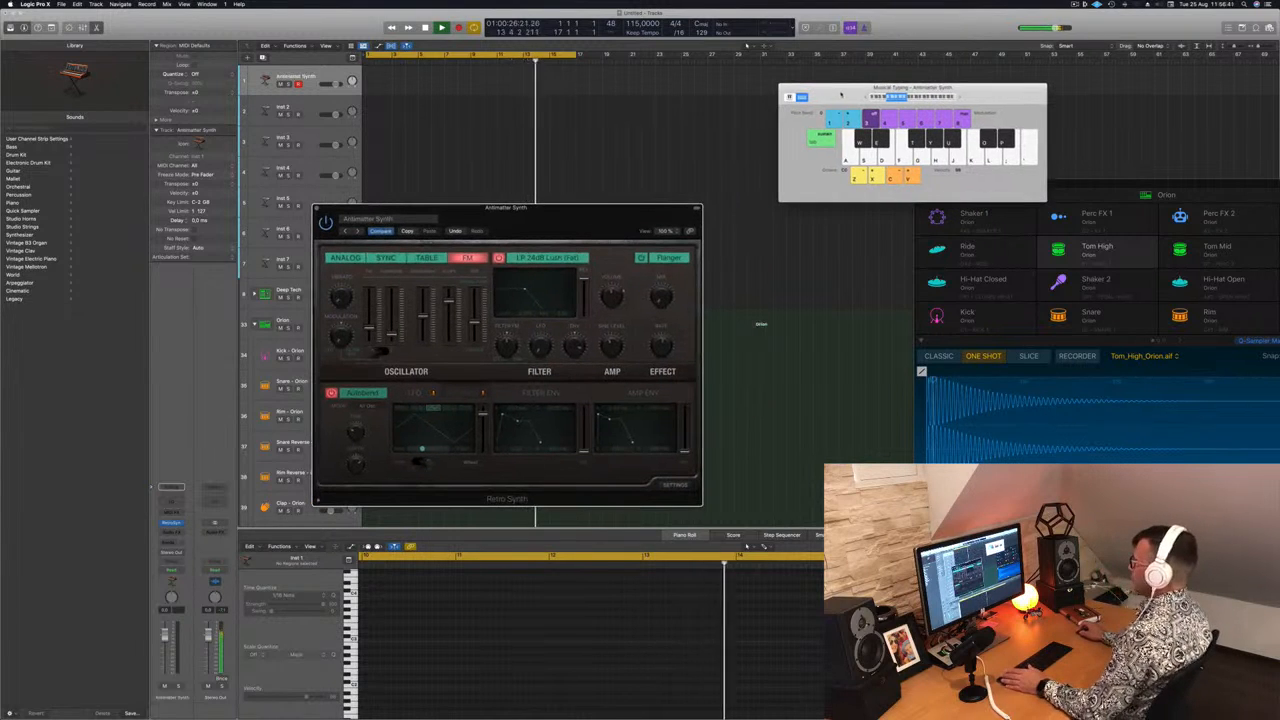
drag(361, 208, 601, 226)
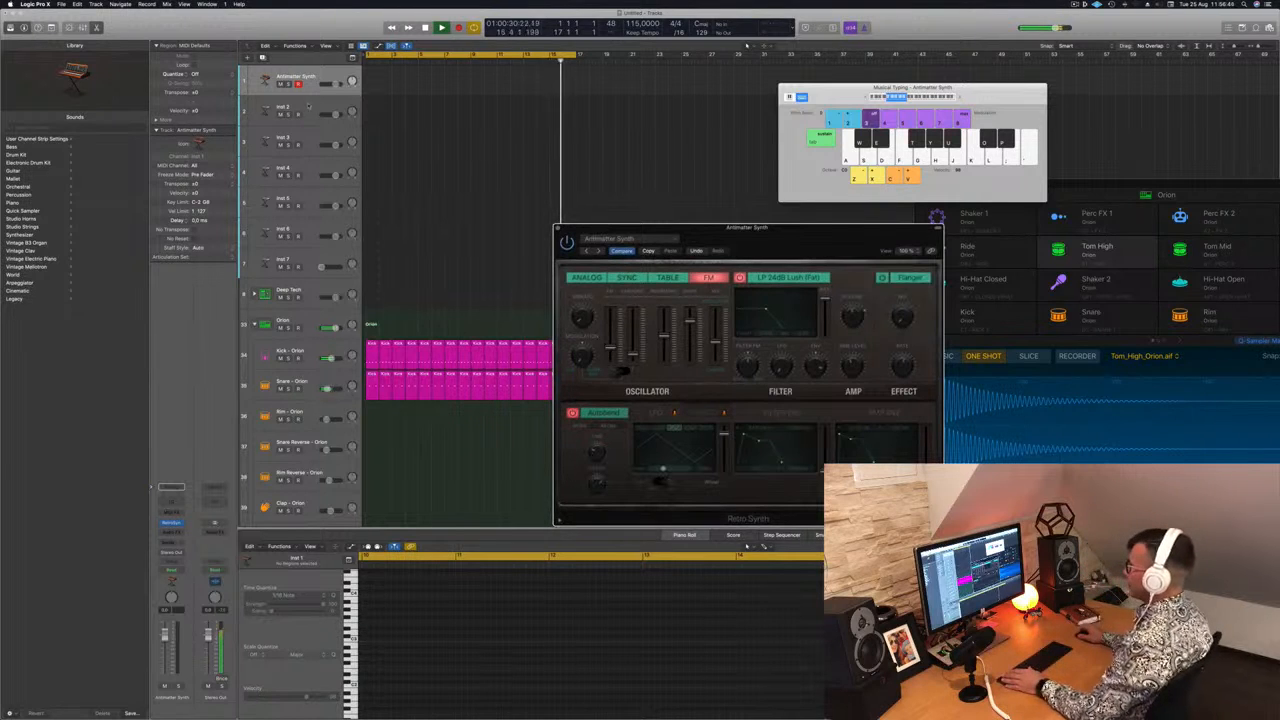
click(206, 429)
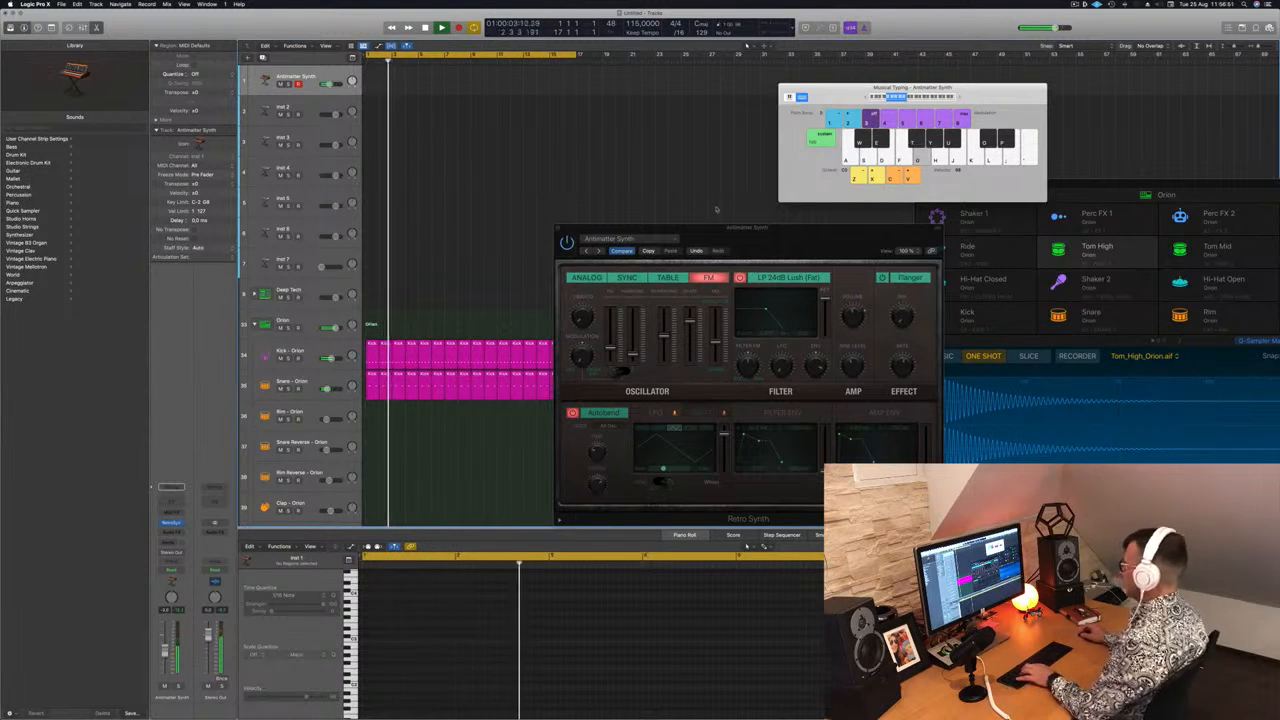
drag(789, 249, 626, 149)
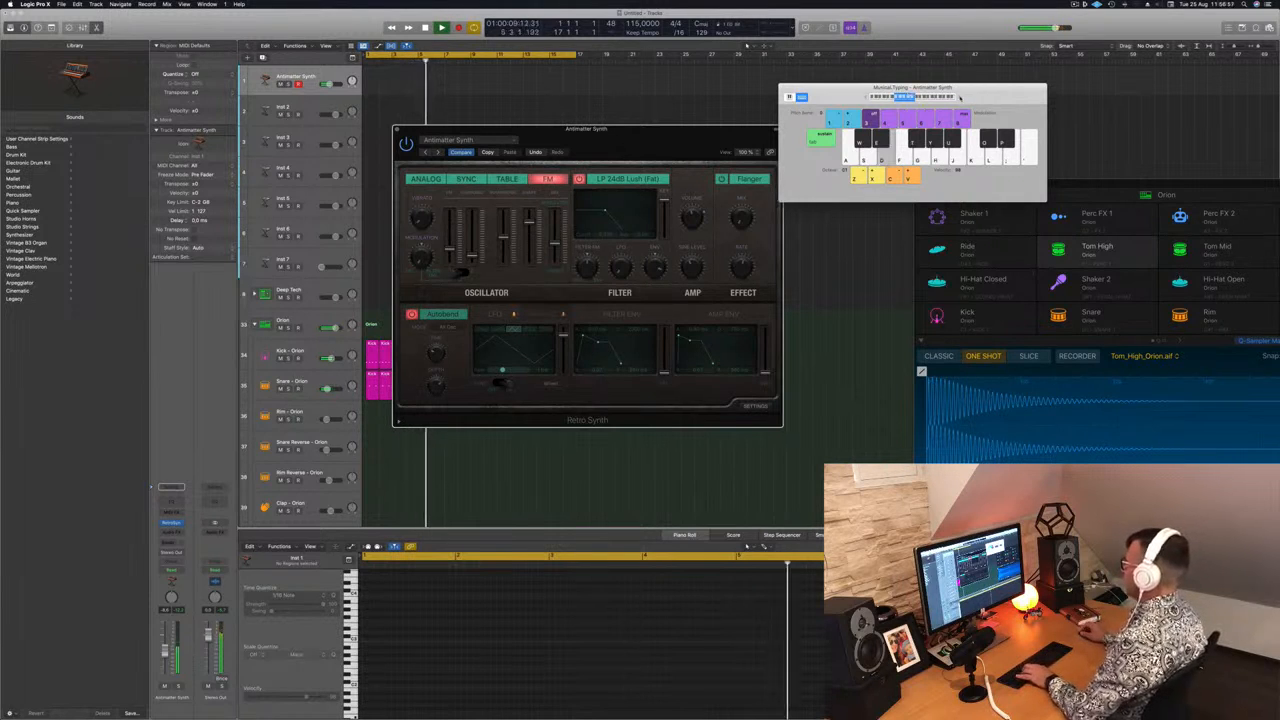
Step: Advance the Retro Synth preset through Big Syncer to Bright Cycle and shift the Musical Typing range up an octave
drag(672, 141, 771, 131)
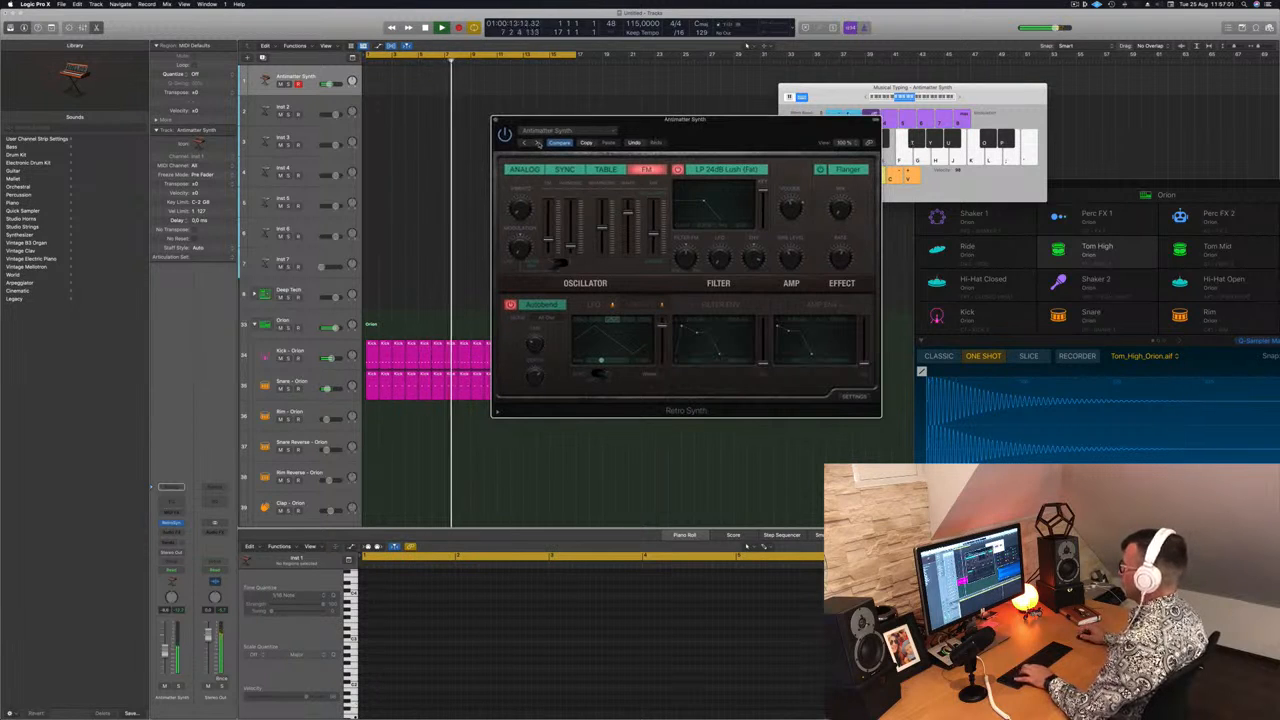
click(536, 143)
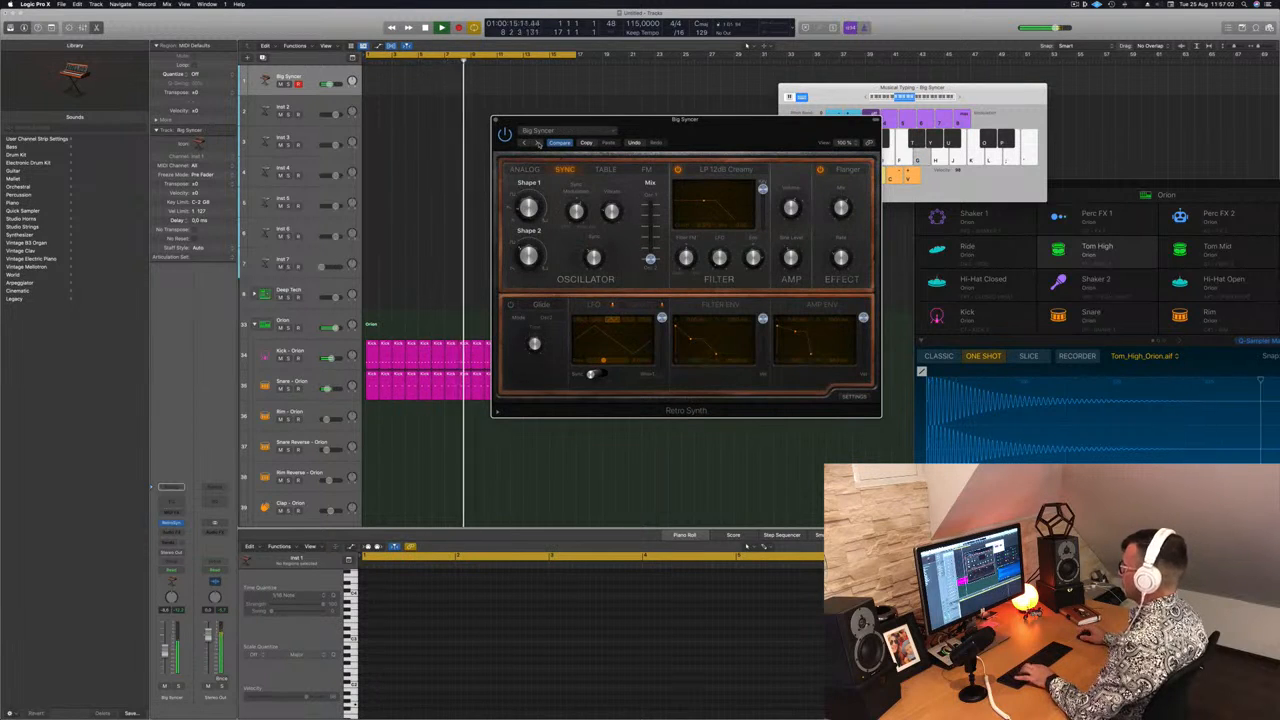
click(959, 98)
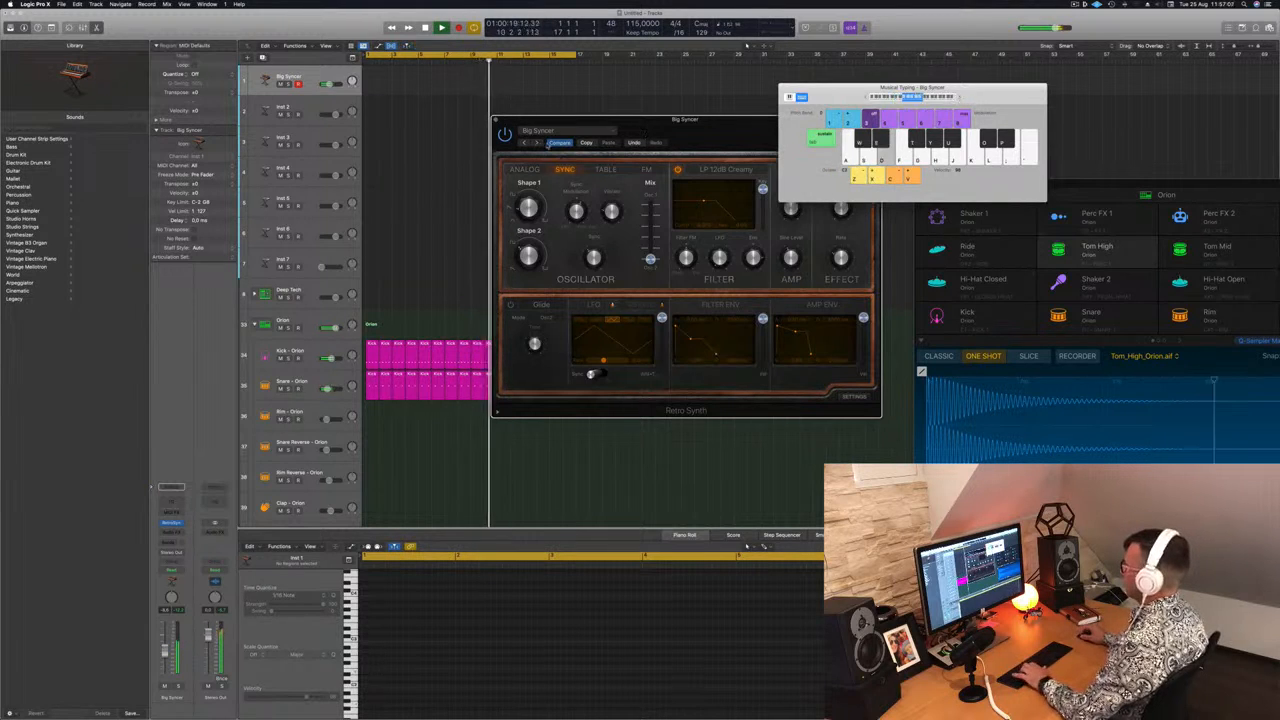
click(537, 143)
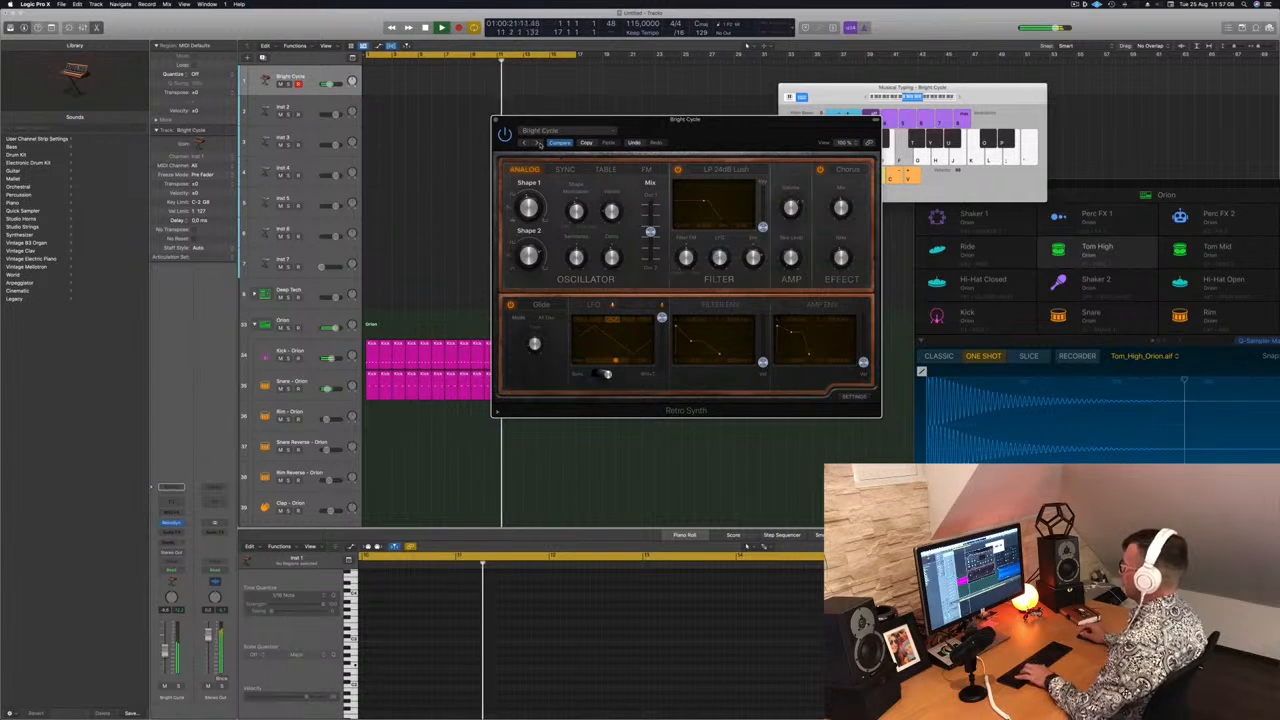
drag(734, 128, 666, 156)
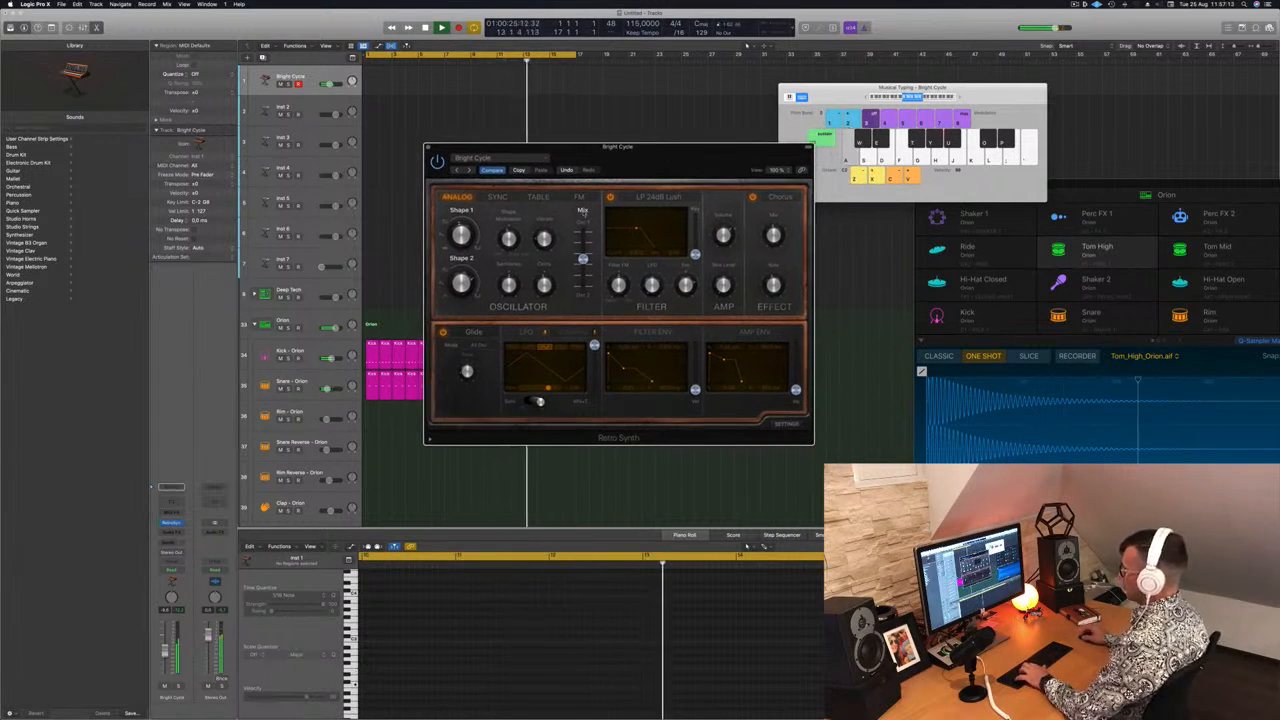
Step: Add a send to Bus 8 on the synth track and insert the SilverVerb reverb on its aux channel
click(171, 543)
mouse_move(180, 553)
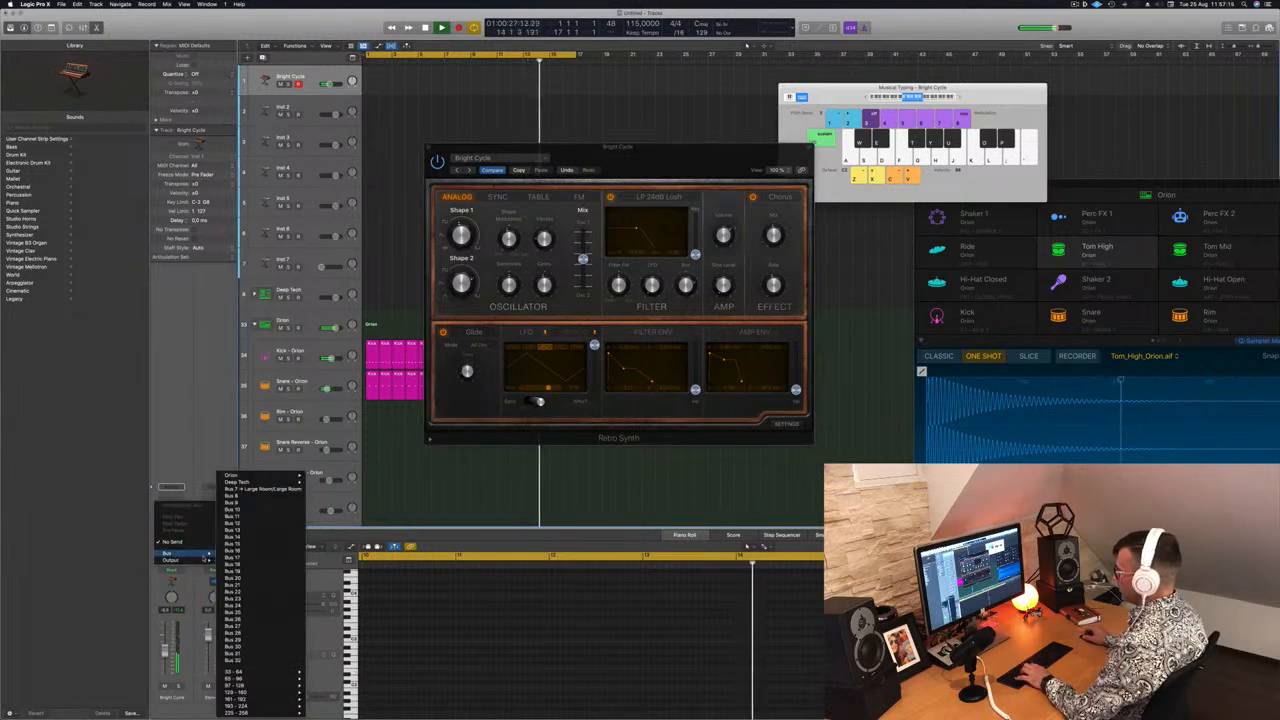
click(240, 497)
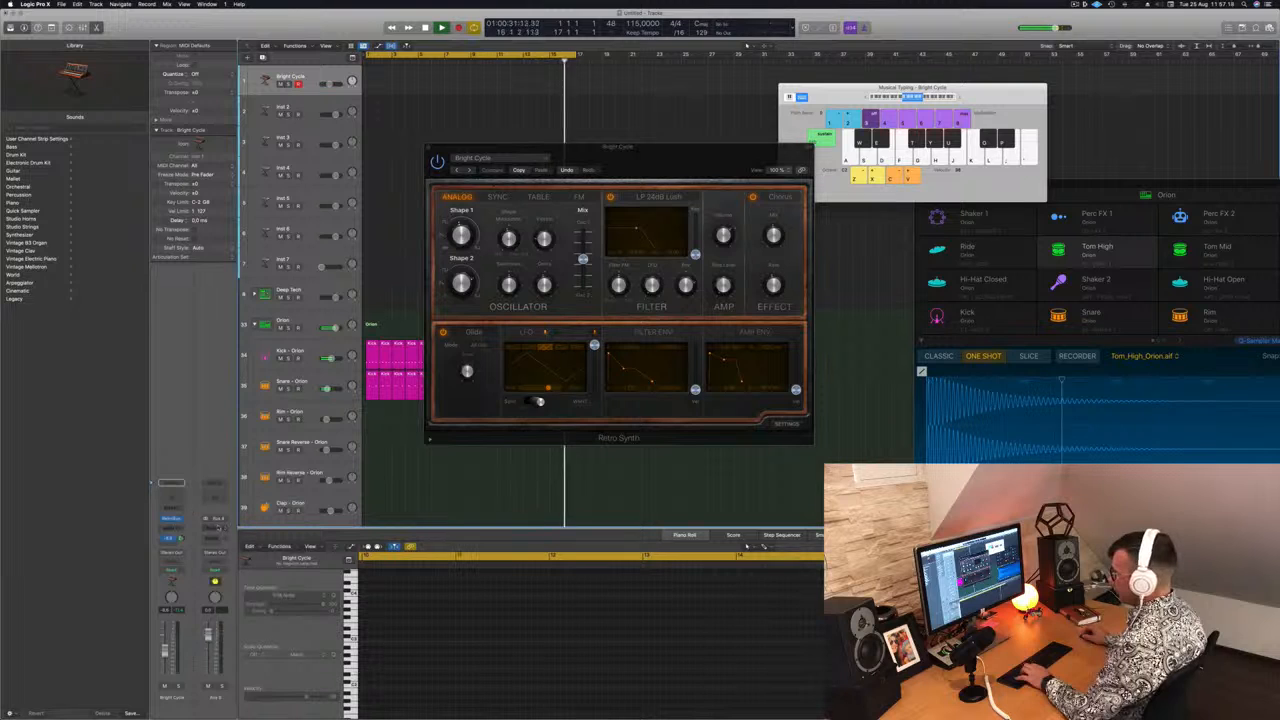
click(218, 528)
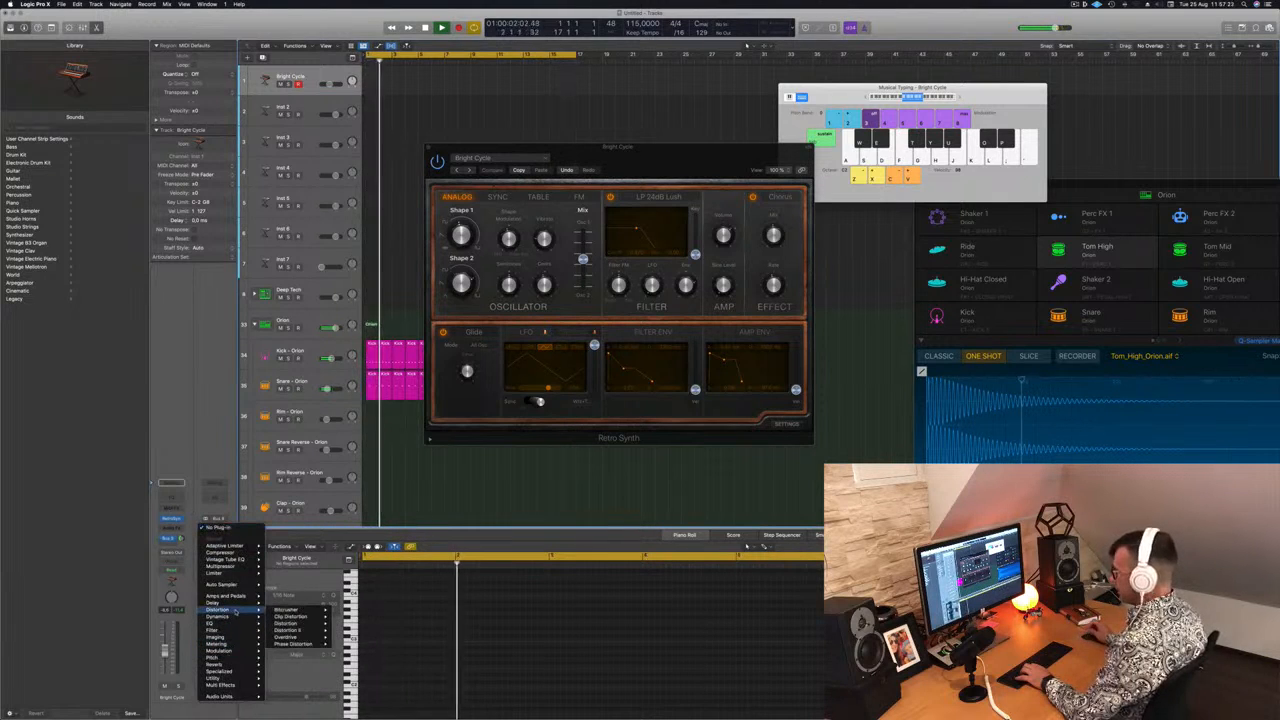
mouse_move(238, 664)
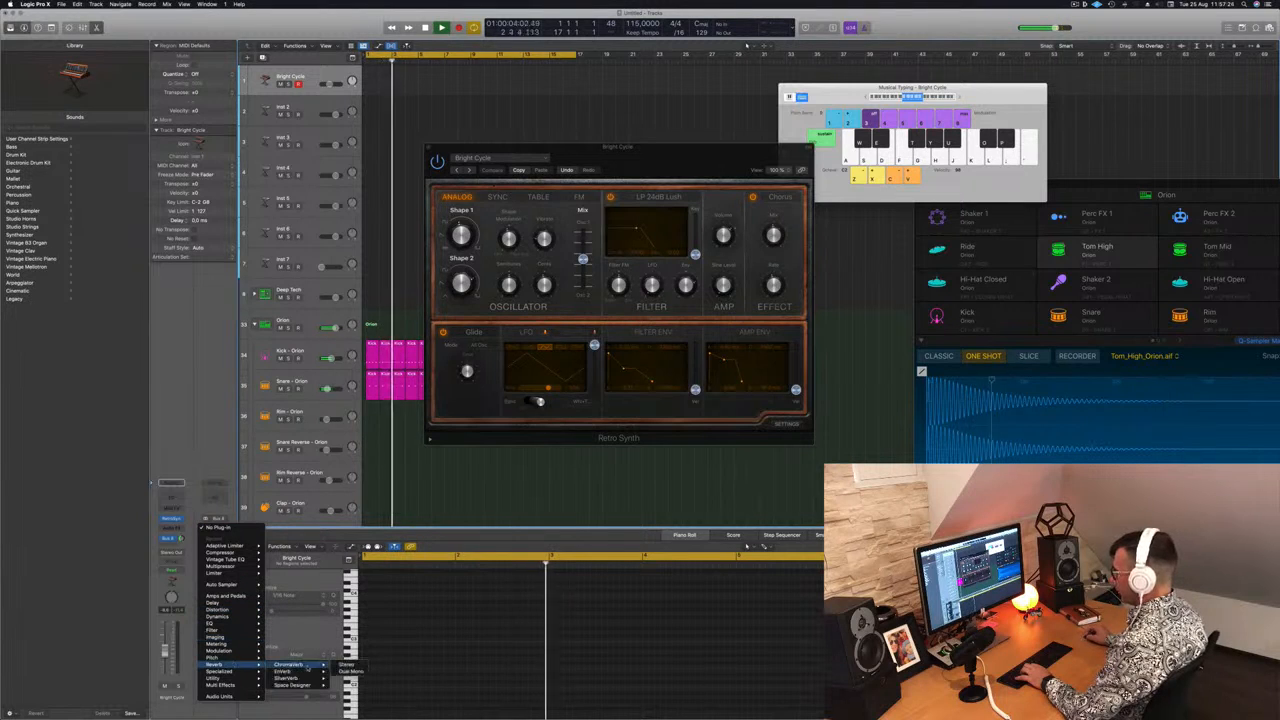
click(300, 678)
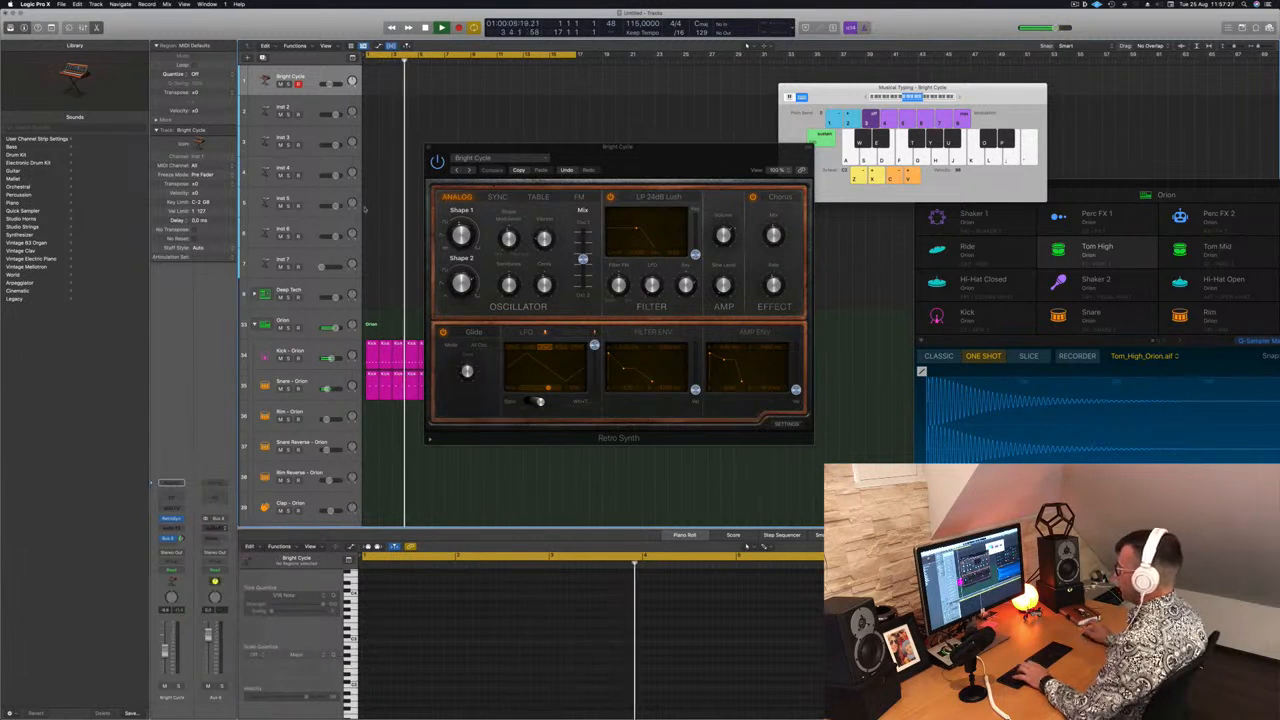
Step: Load the grandiose preset in SilverVerb and close the reverb window
drag(650, 106, 542, 94)
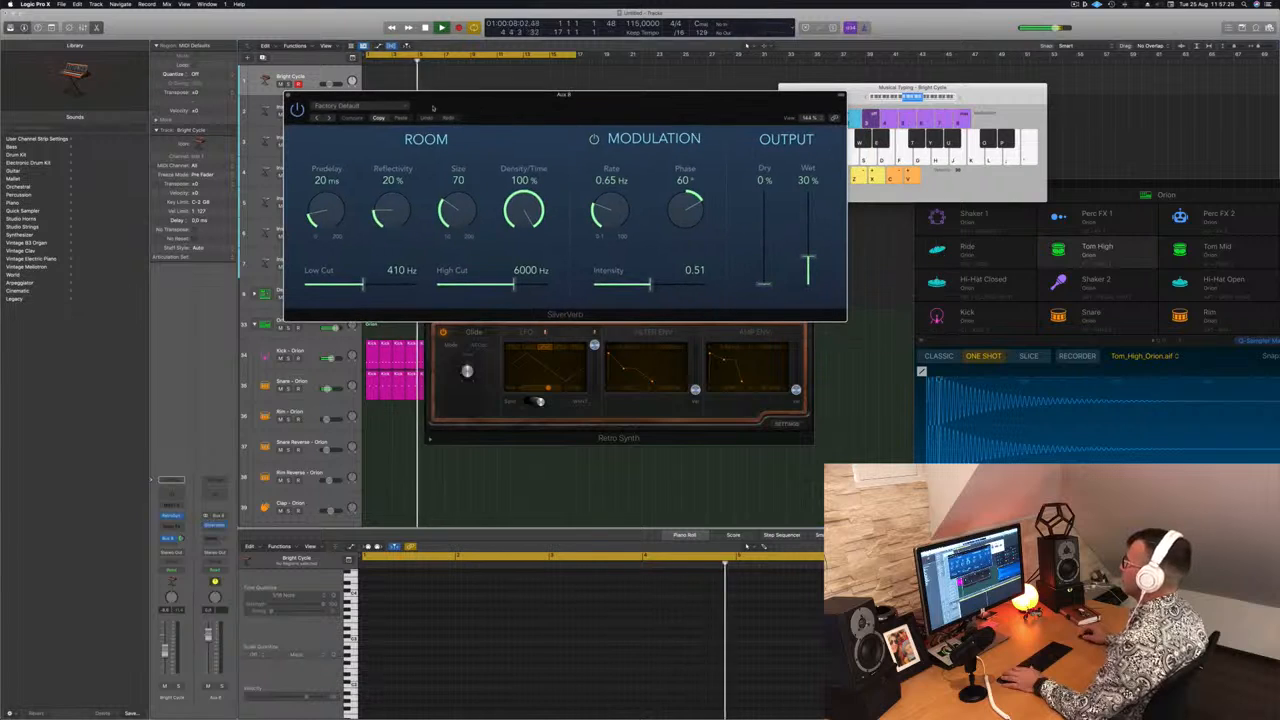
click(340, 105)
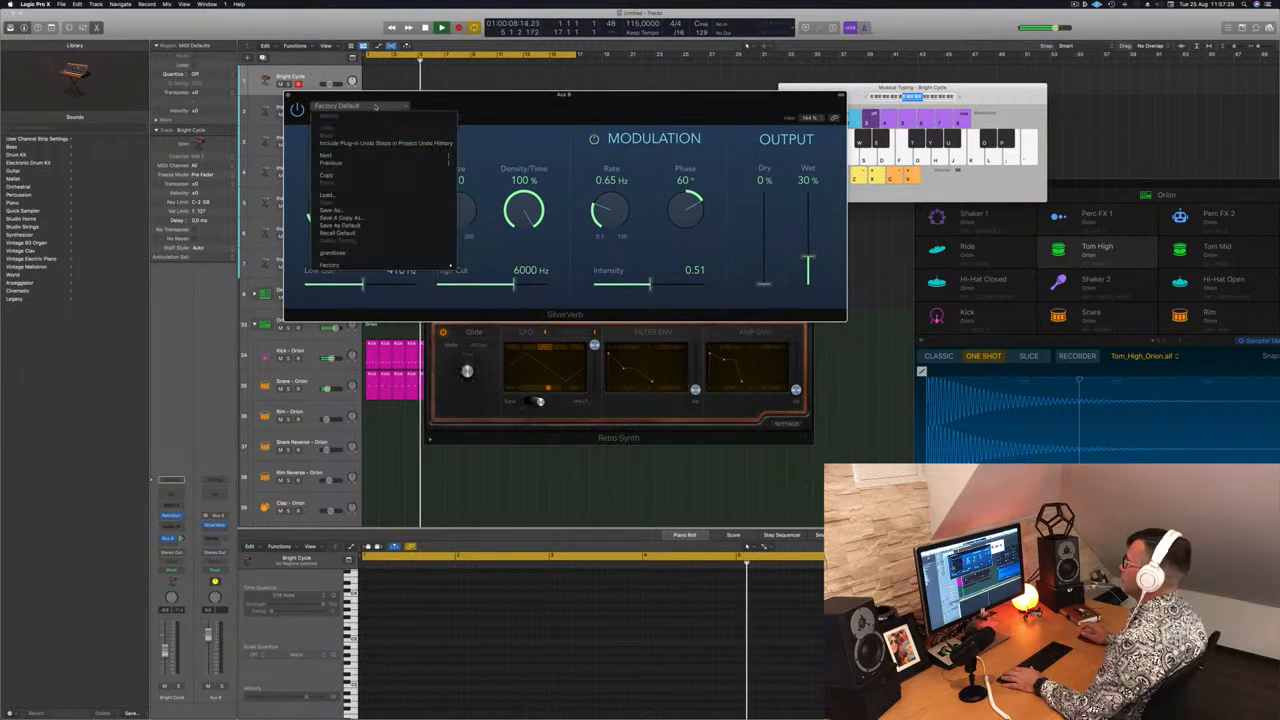
click(377, 254)
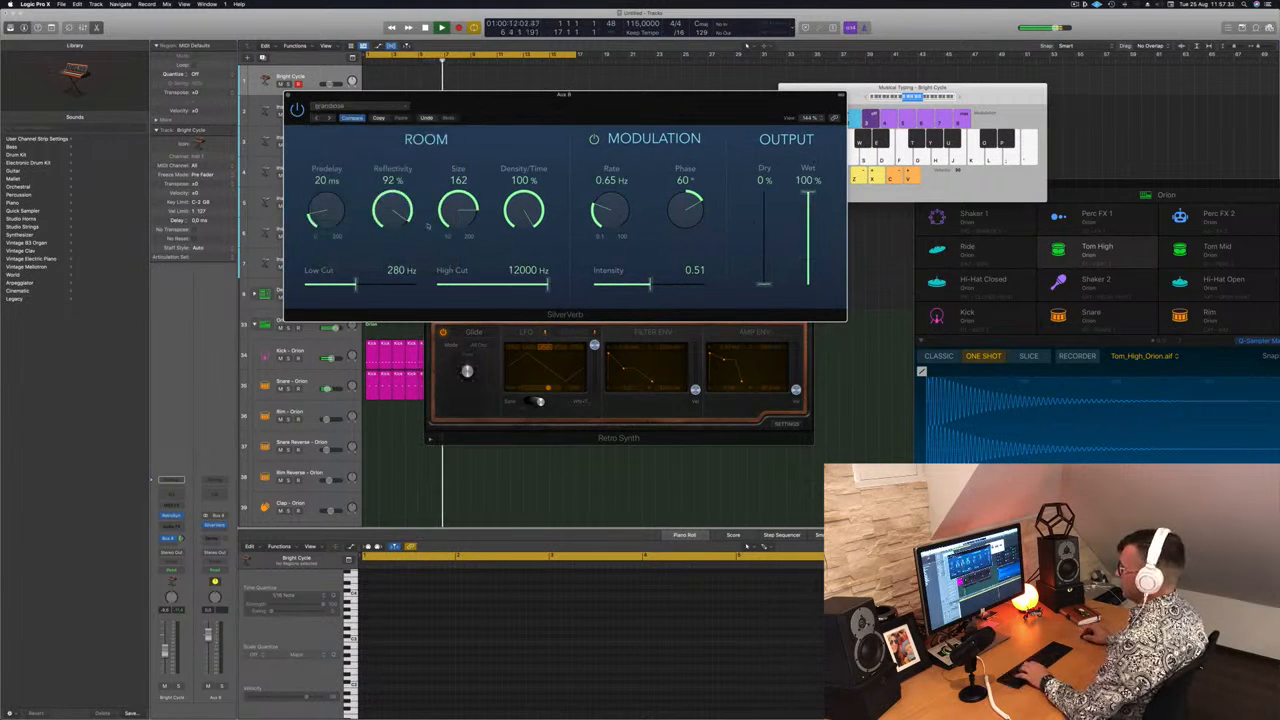
drag(528, 87, 747, 192)
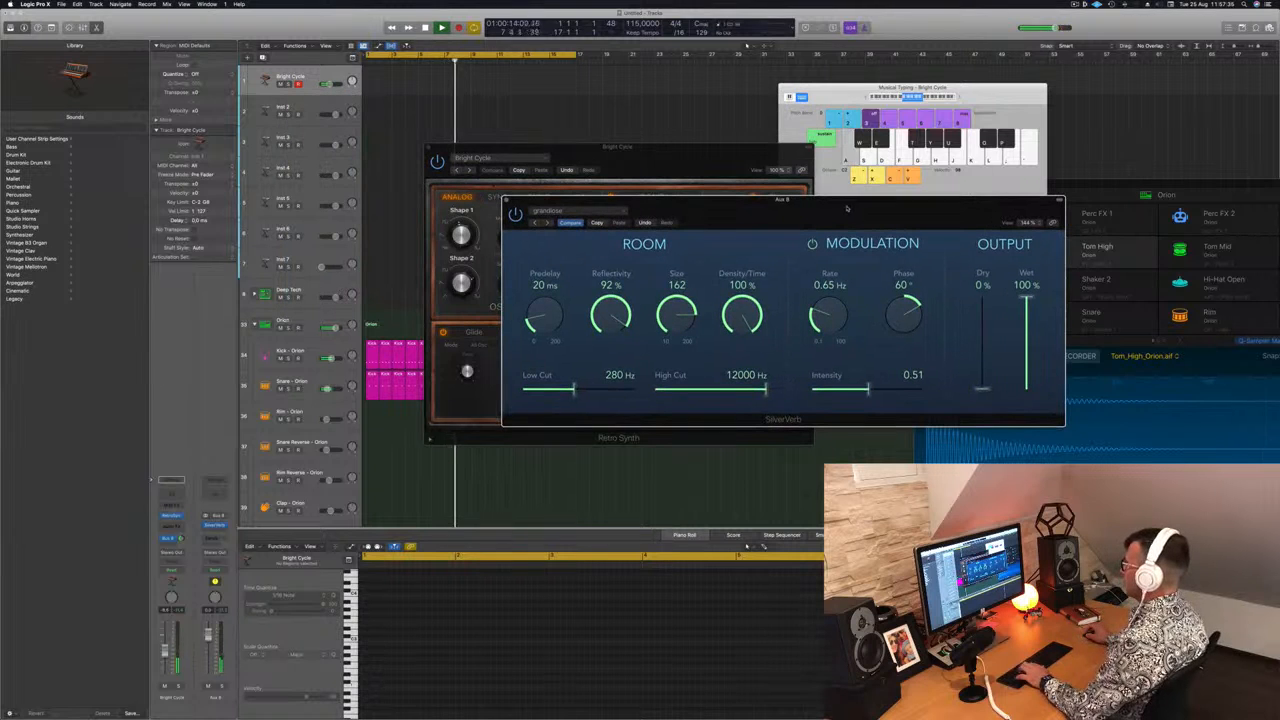
click(507, 200)
Step: Play a few notes on the Bright Cycle synth and adjust its Bus 8 reverb send level
drag(599, 155, 765, 236)
key(g)
key(d)
key(a)
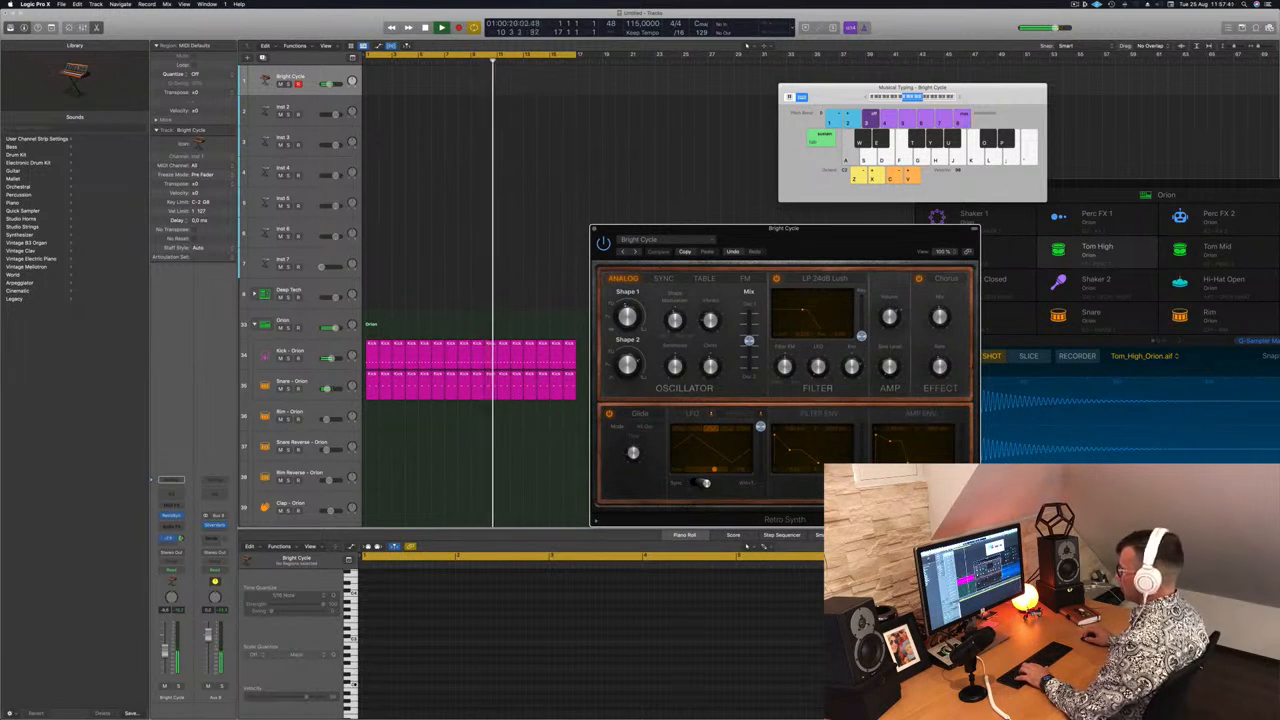
drag(181, 538, 181, 536)
key(d)
Step: Try the Sync, Table and FM oscillator modes on the Bright Cycle preset and return to Analog
drag(659, 263, 537, 228)
click(541, 246)
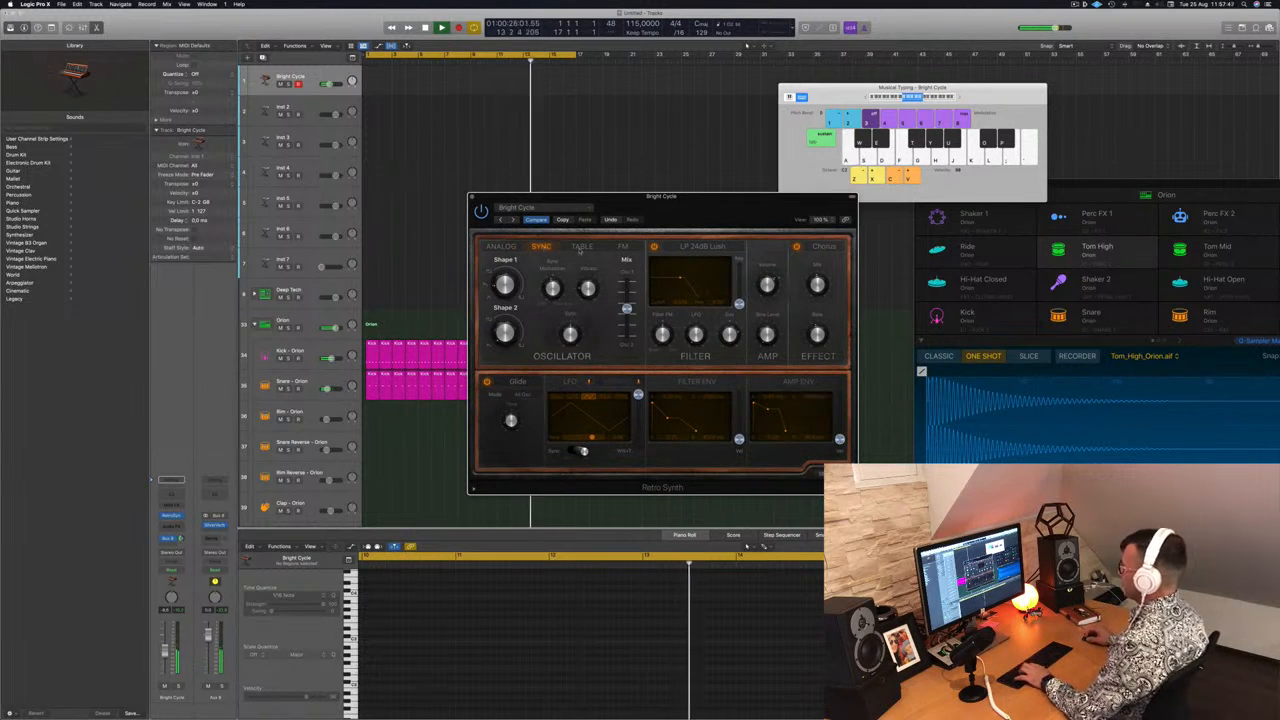
click(581, 247)
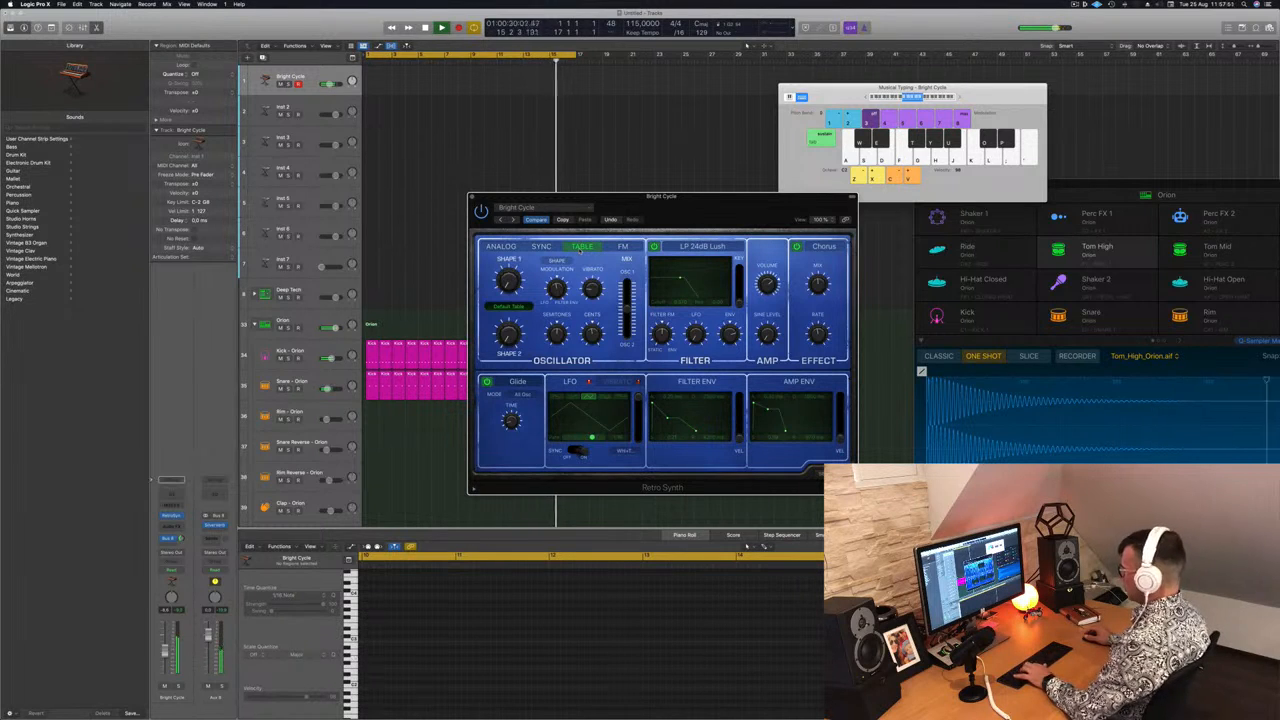
click(624, 247)
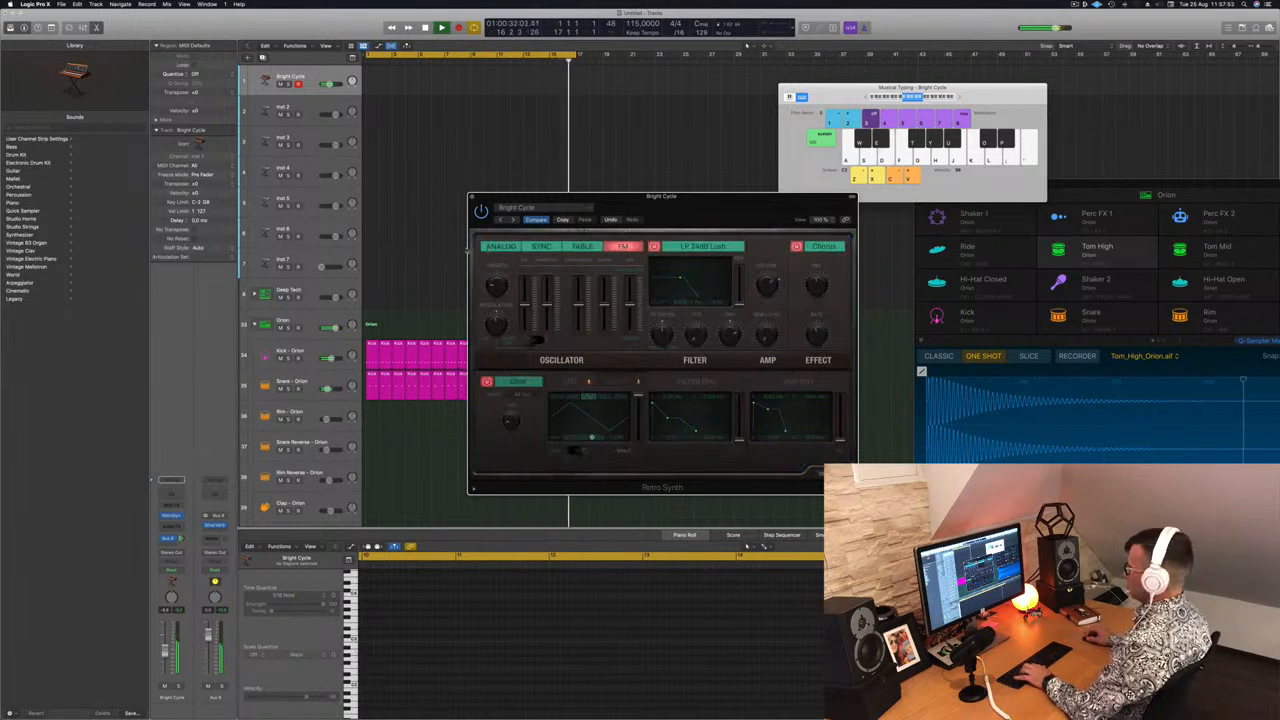
click(495, 249)
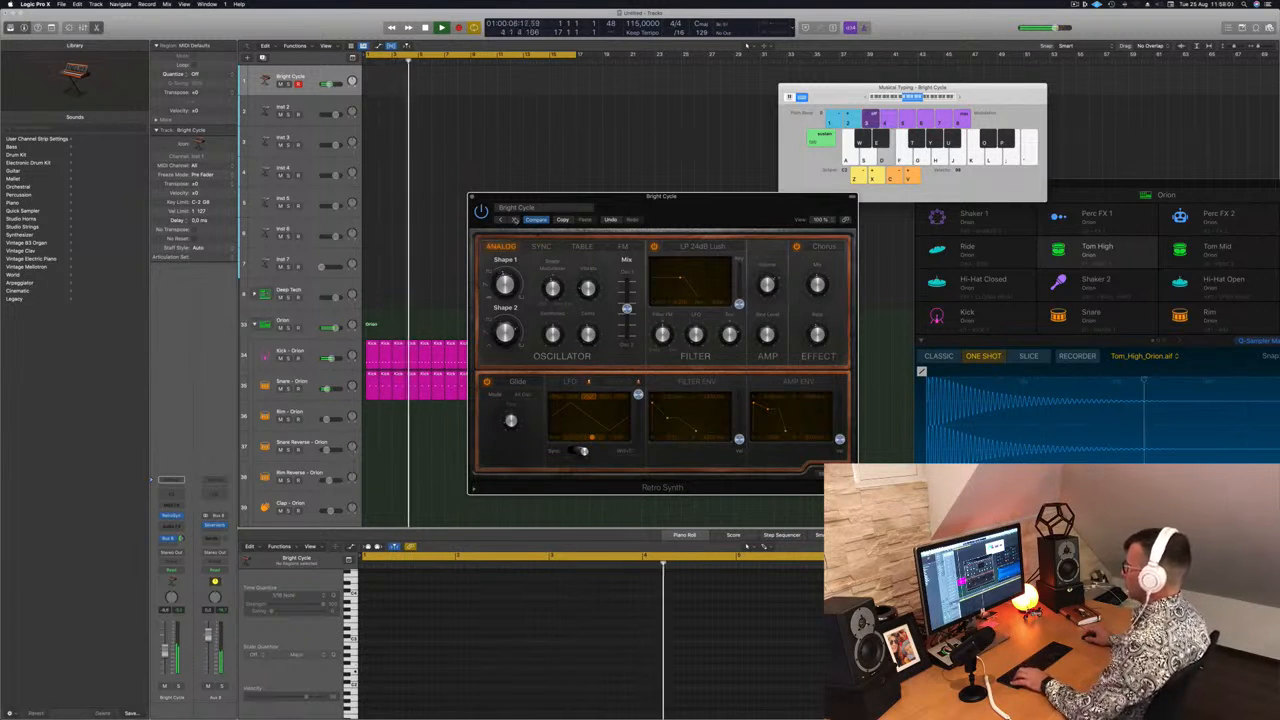
Step: Advance the Retro Synth preset through Cheerful Melody to Dance Basic Lead
drag(717, 205, 690, 132)
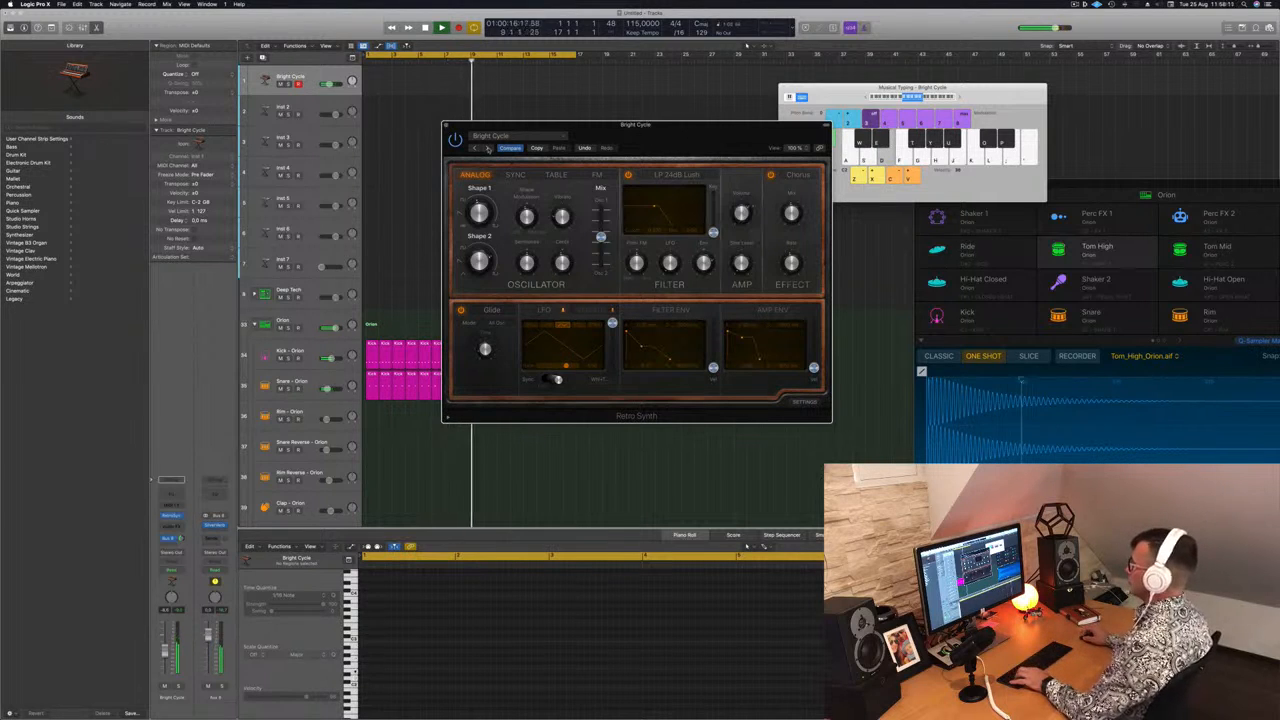
click(487, 149)
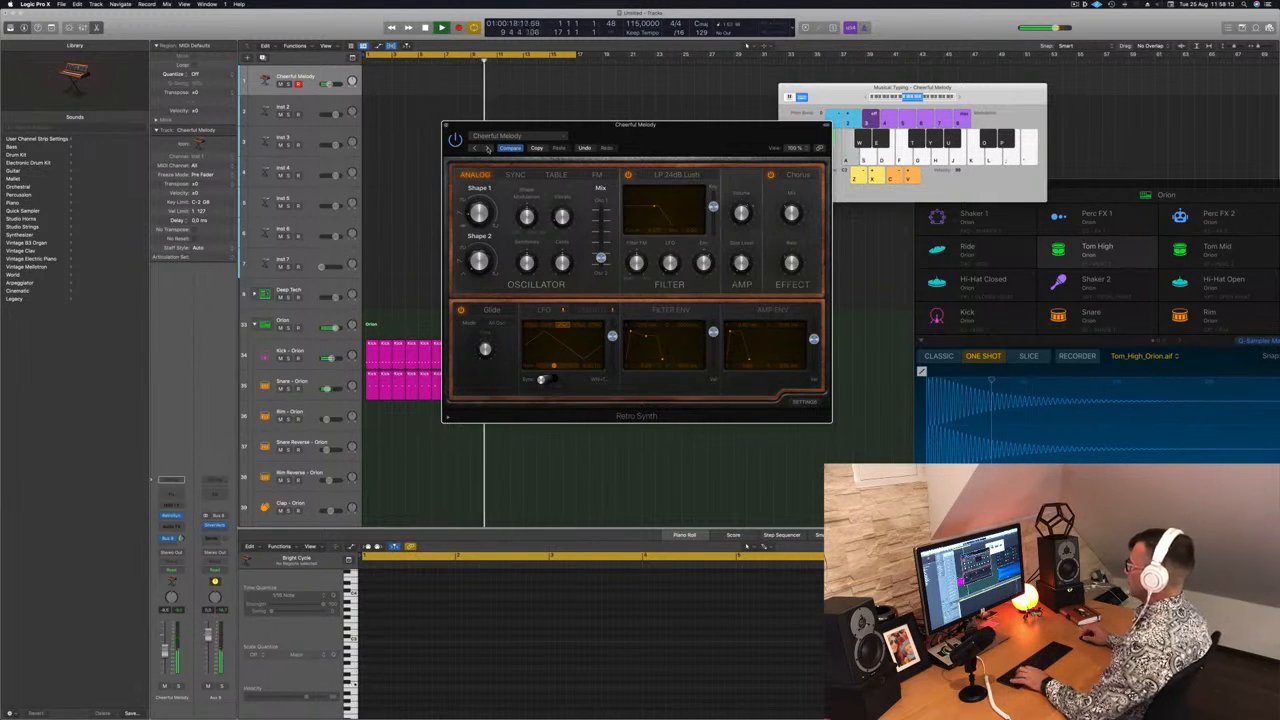
click(487, 149)
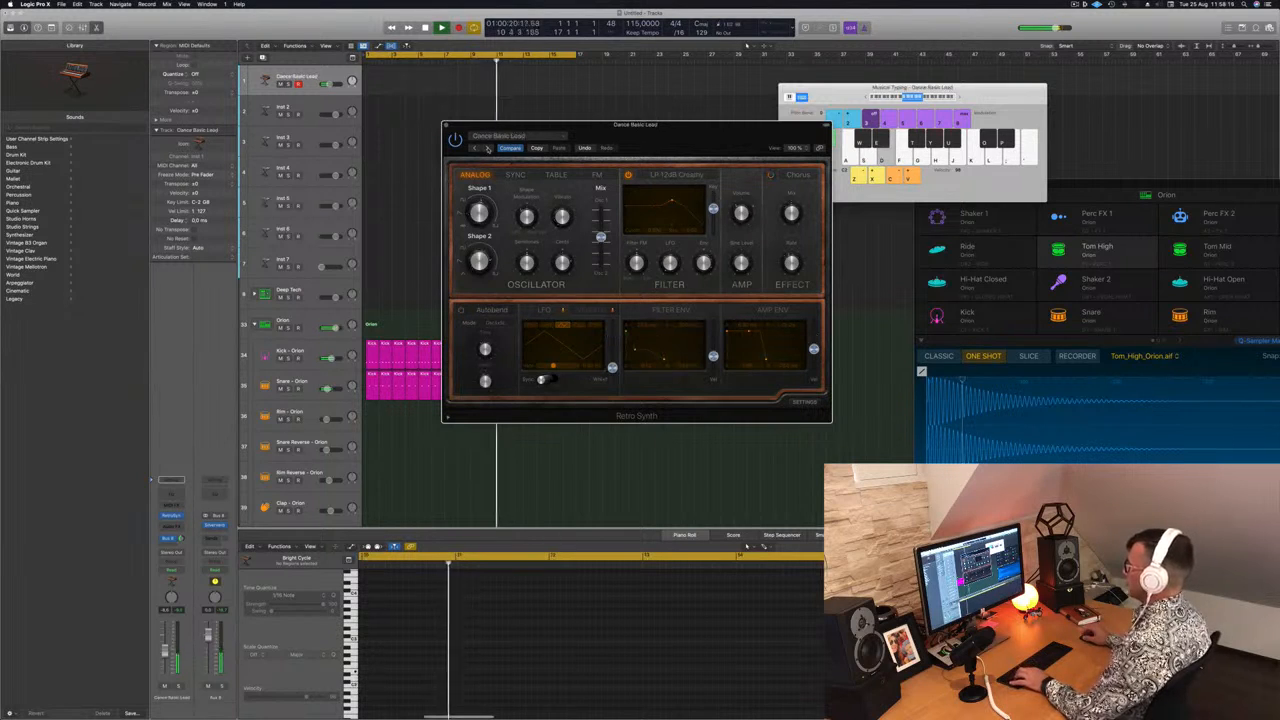
Step: Audition the Retro Synth presets from Digicream through Growl Baby, Hyper Lead and Simple Analog Lead, and settle on Super Lead
click(487, 149)
click(487, 149)
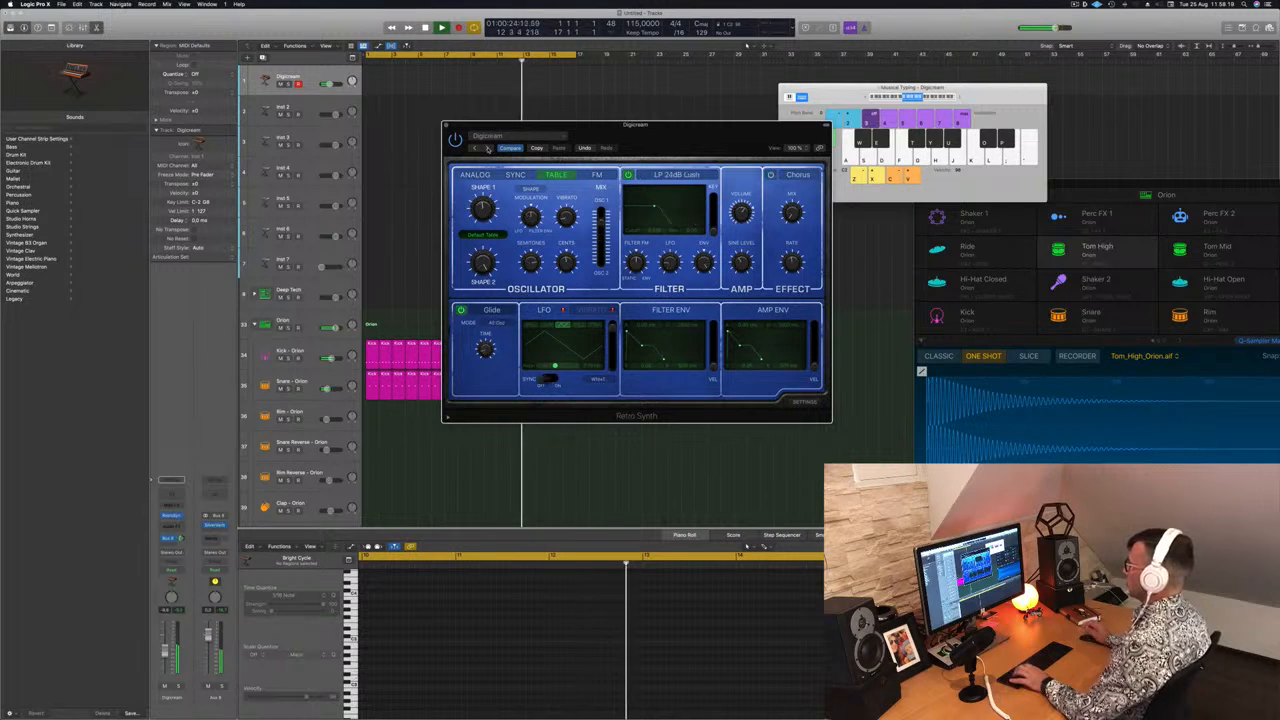
click(487, 149)
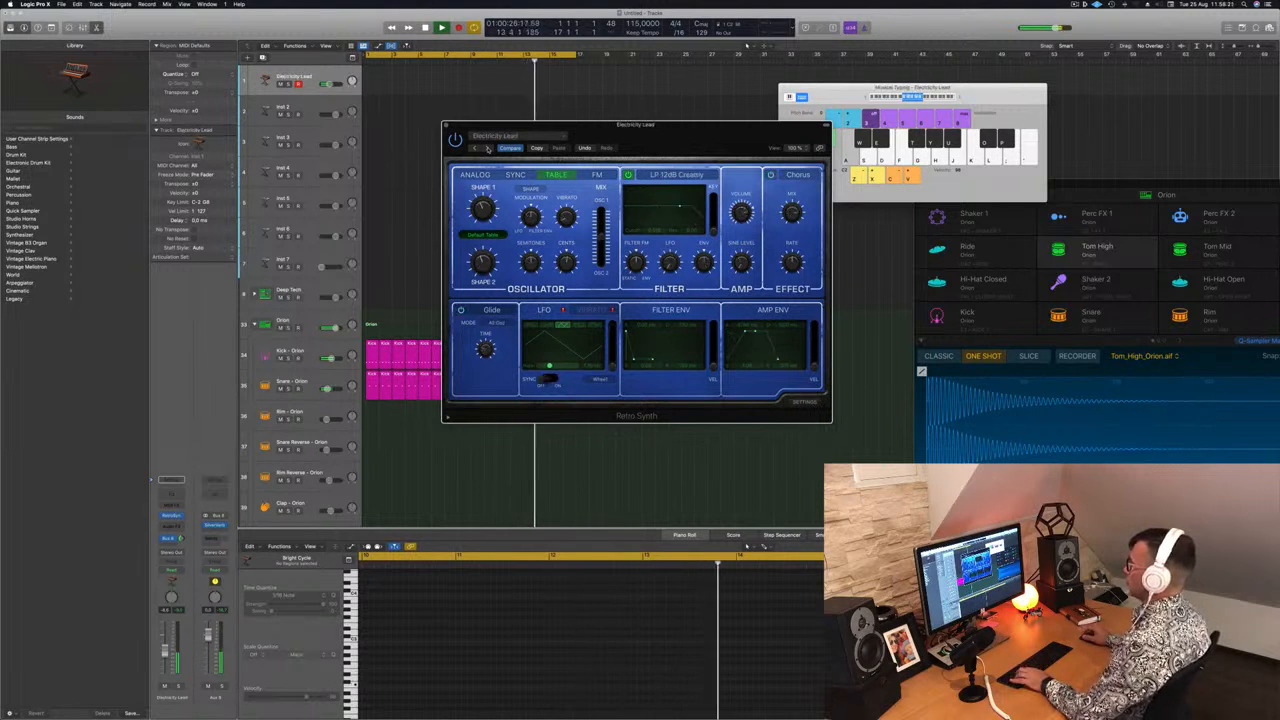
click(487, 149)
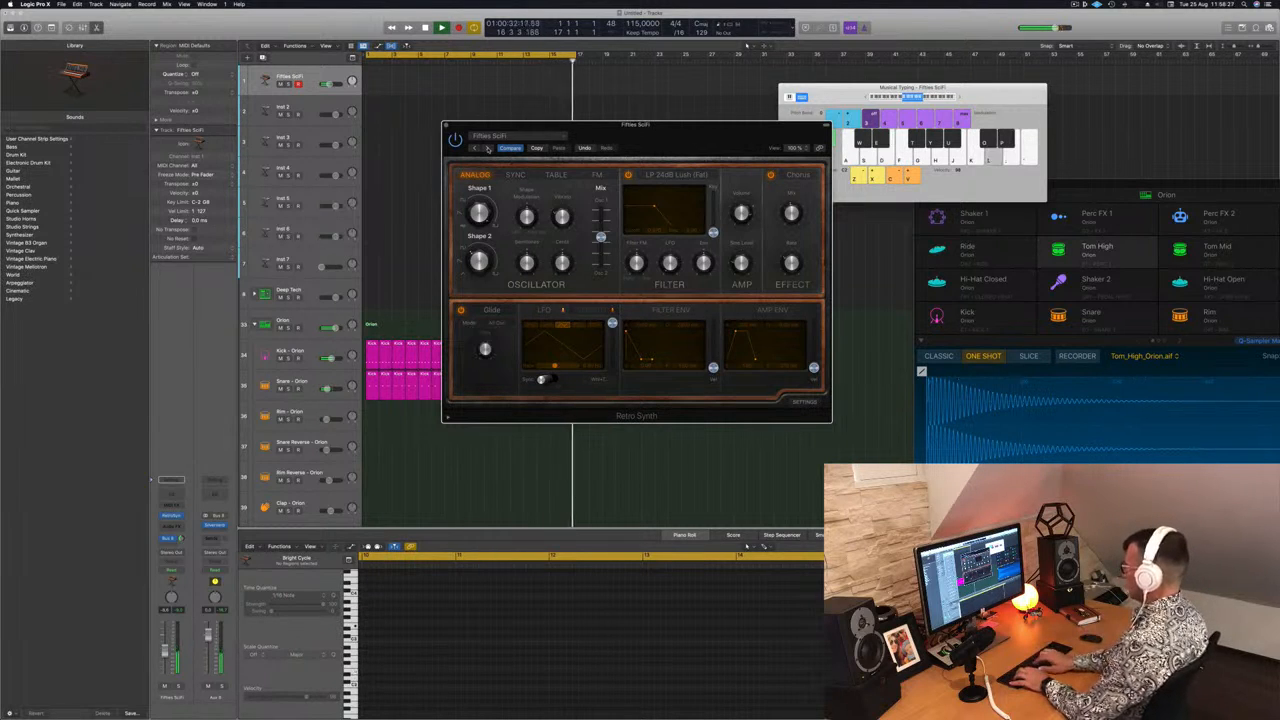
click(487, 149)
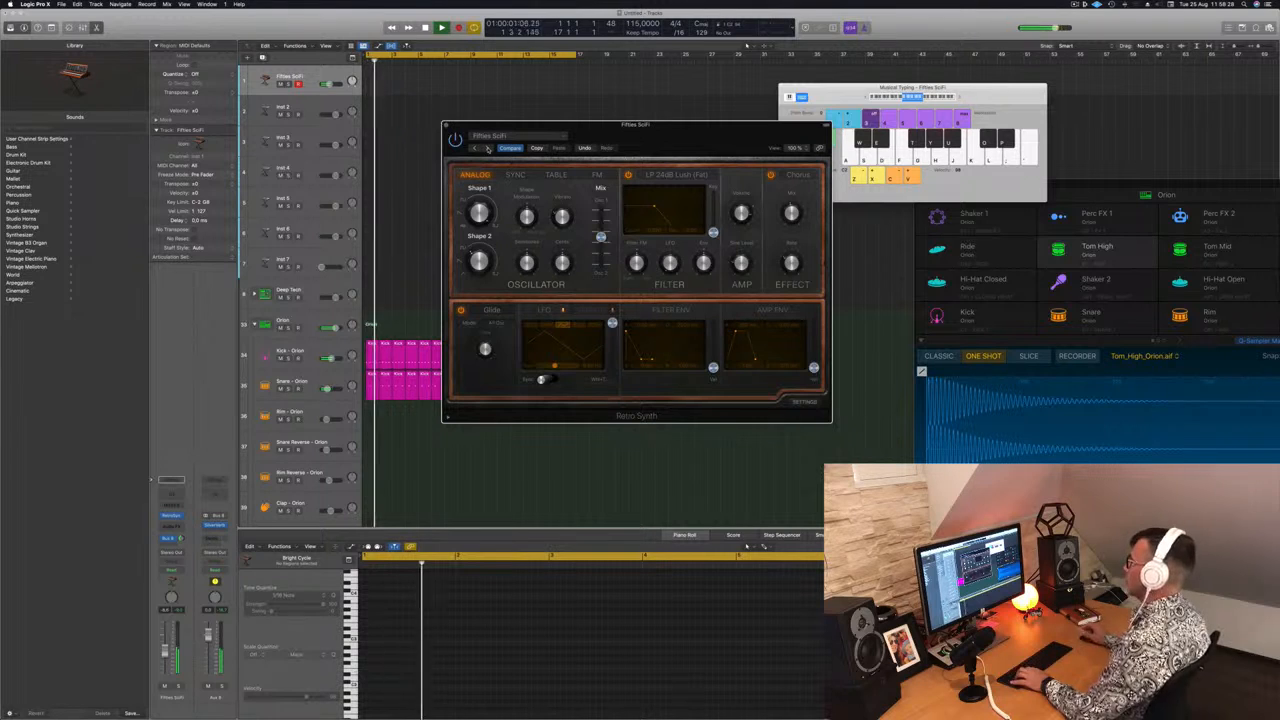
drag(722, 138, 679, 117)
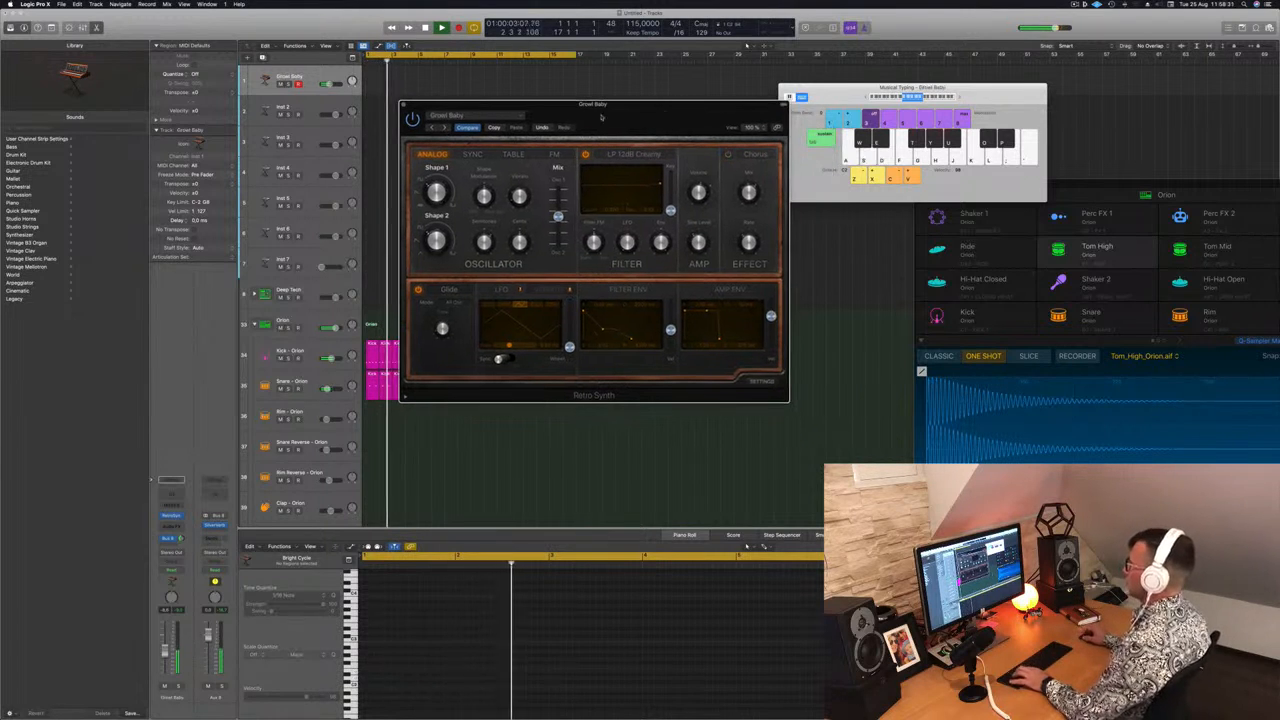
click(447, 128)
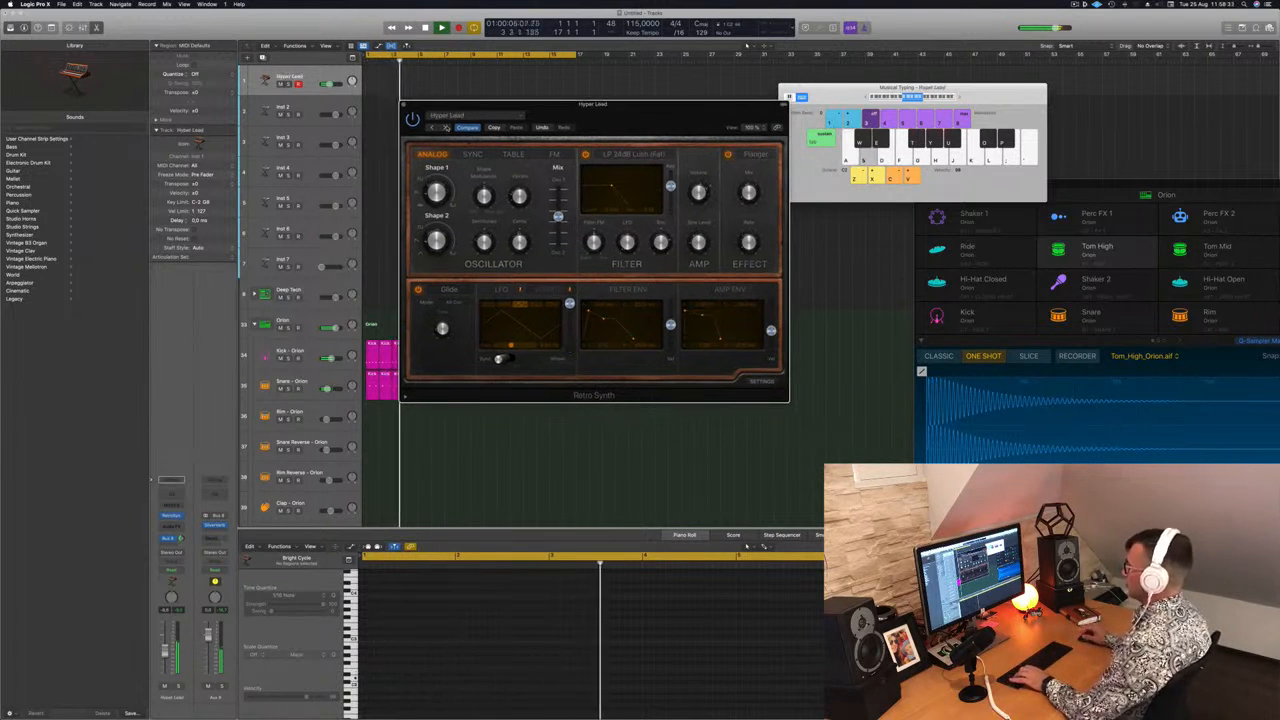
key(d)
click(447, 128)
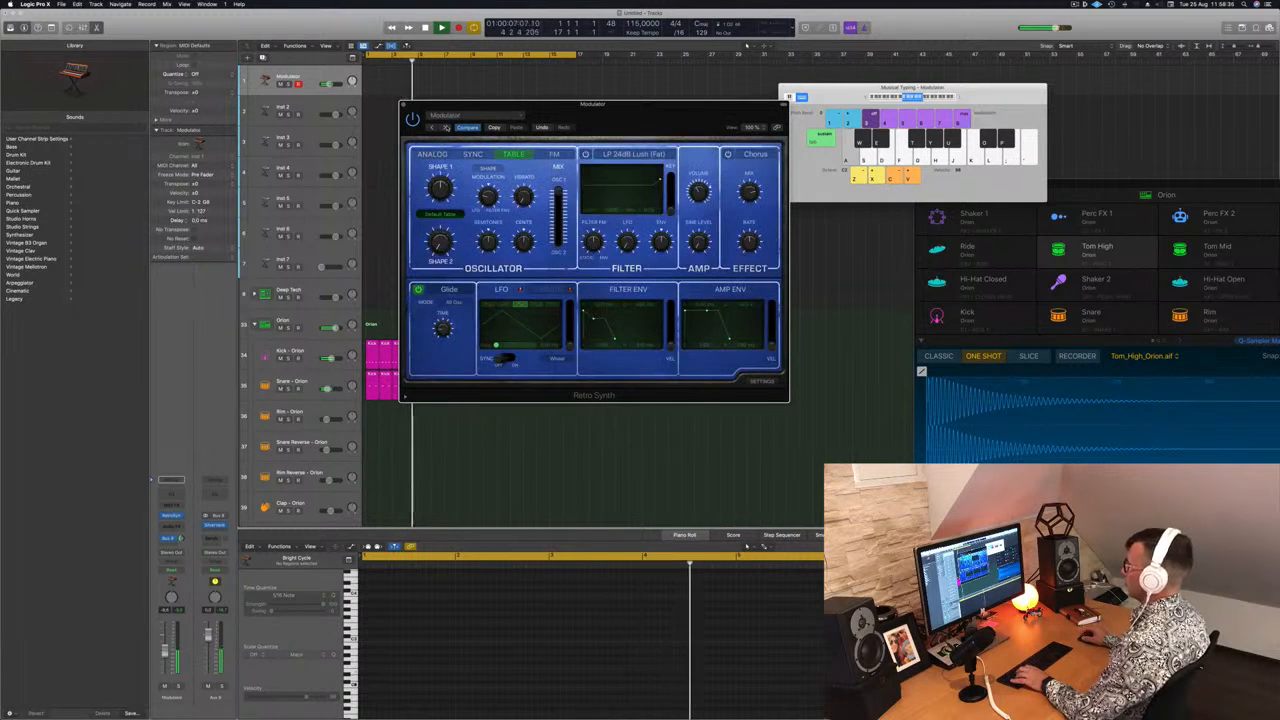
click(447, 128)
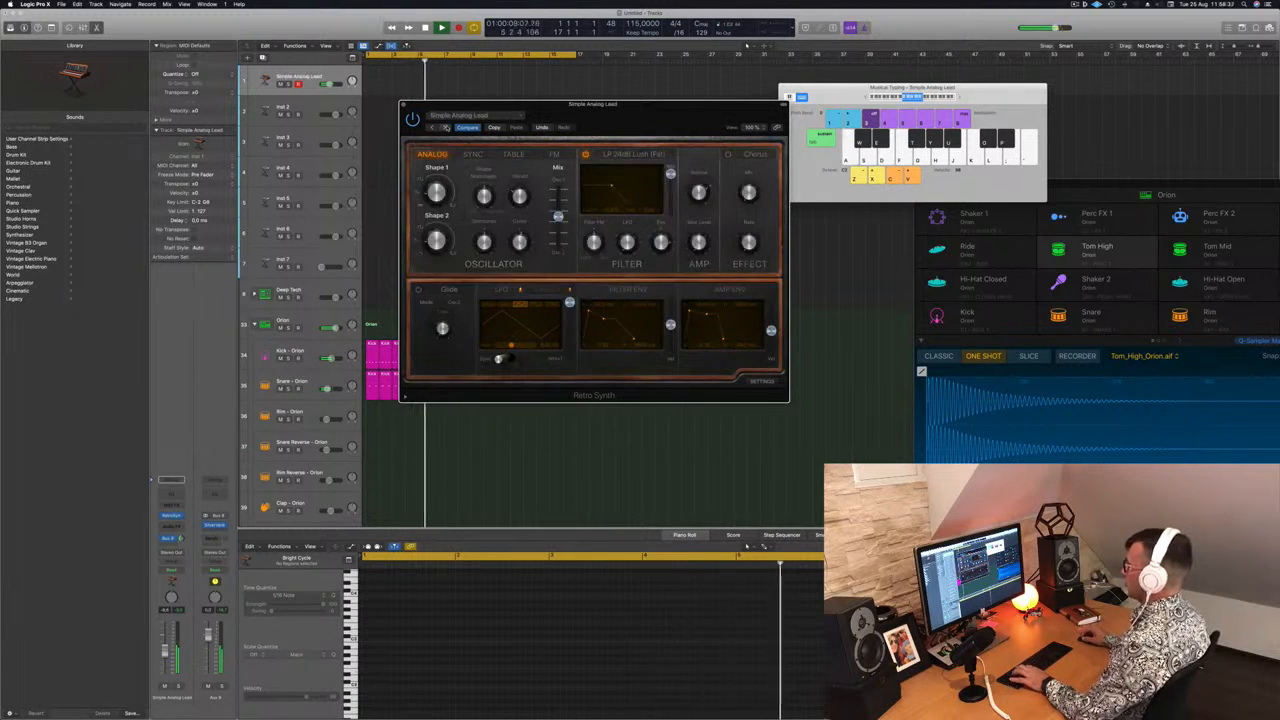
click(447, 128)
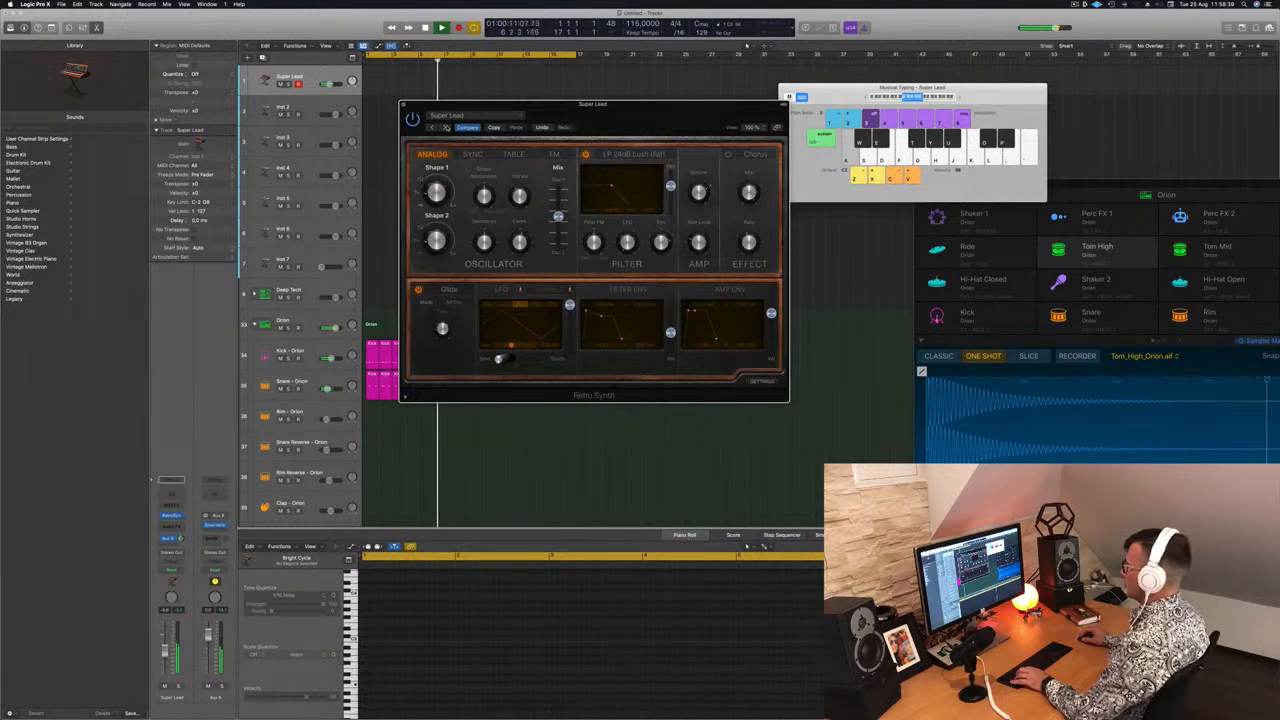
Step: Record a short melody on the Super Lead track and move the recorded region to bar 1
drag(629, 121, 728, 124)
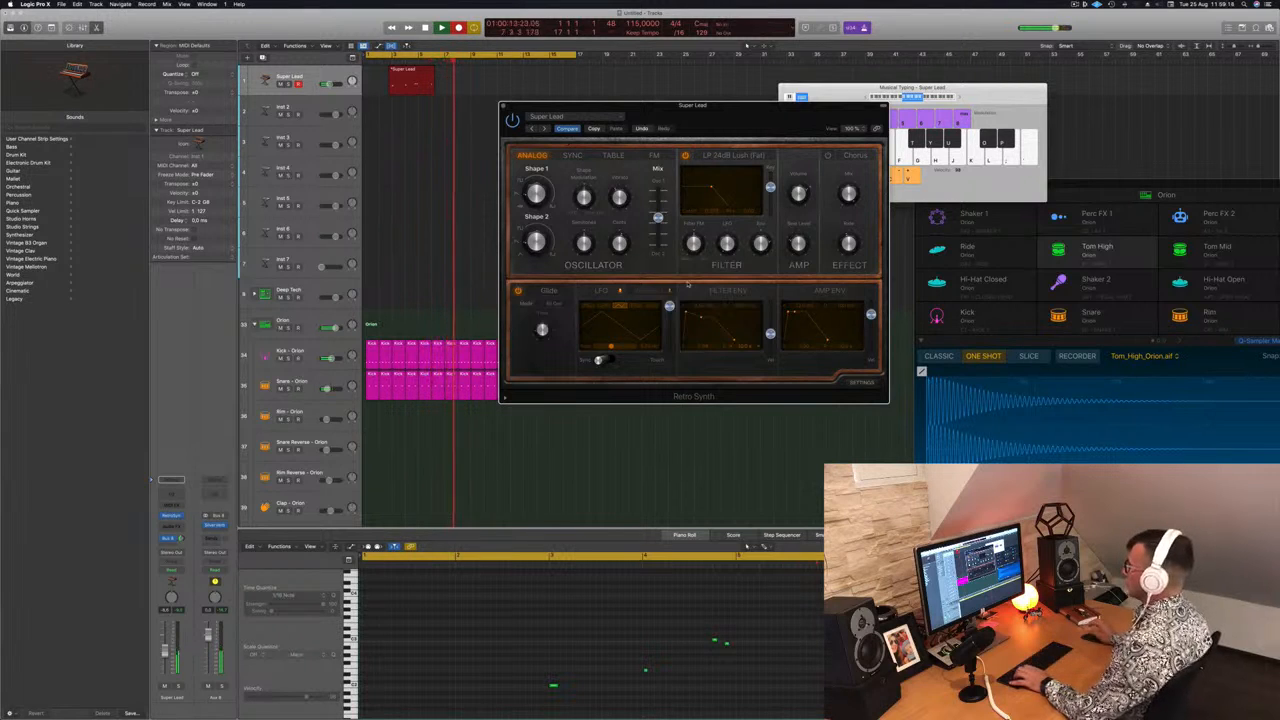
key(space)
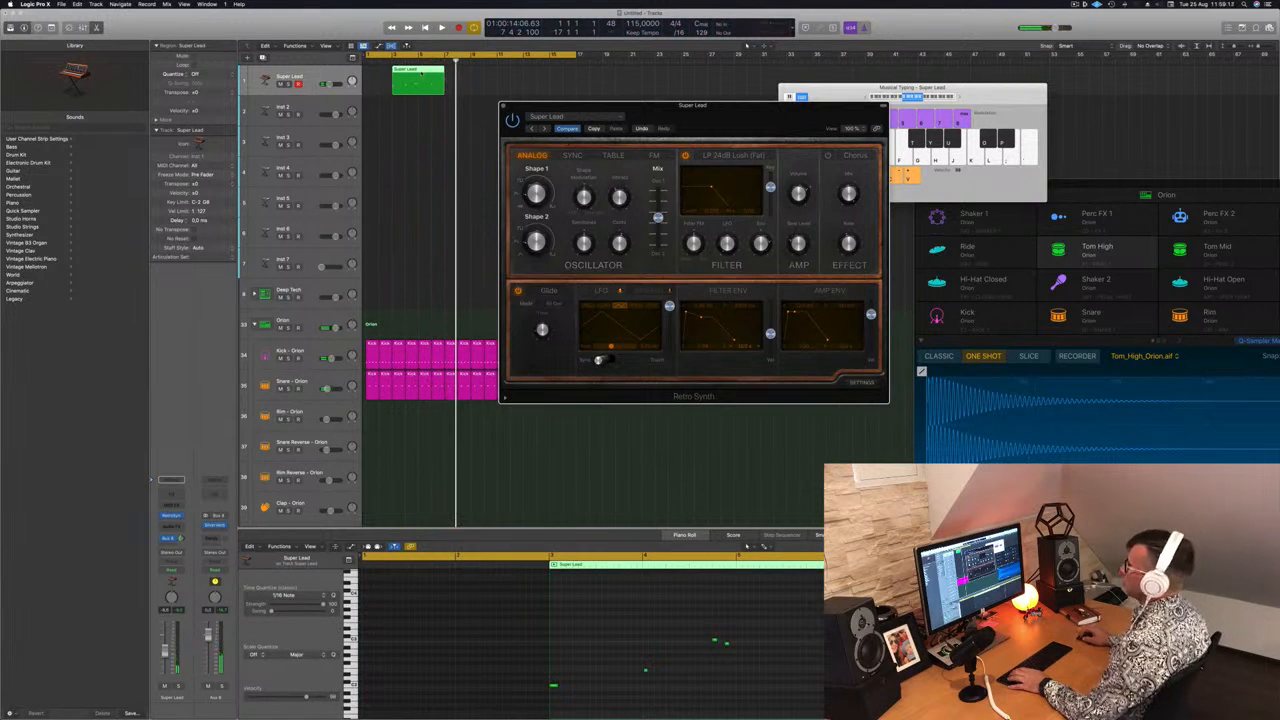
drag(421, 73, 395, 75)
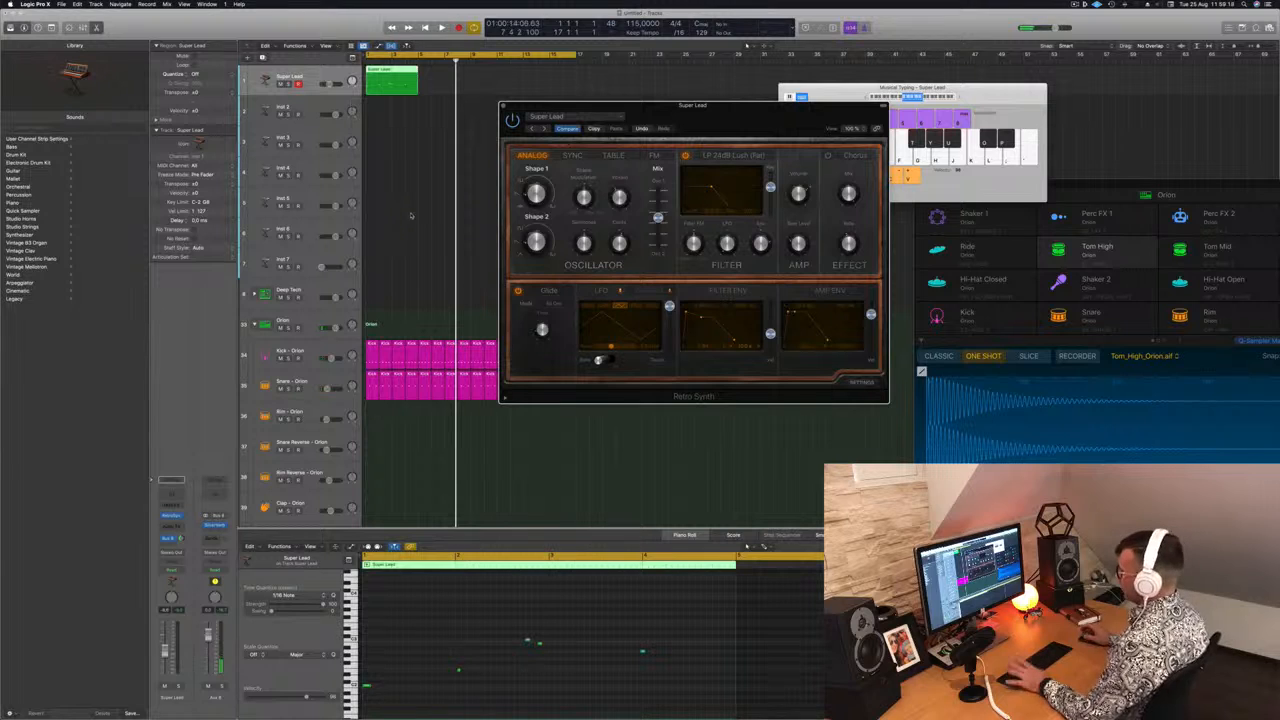
Step: Play the recorded melody with the drums from the beginning and fine-tune the Super Lead filter envelope's decay
key(Return)
key(space)
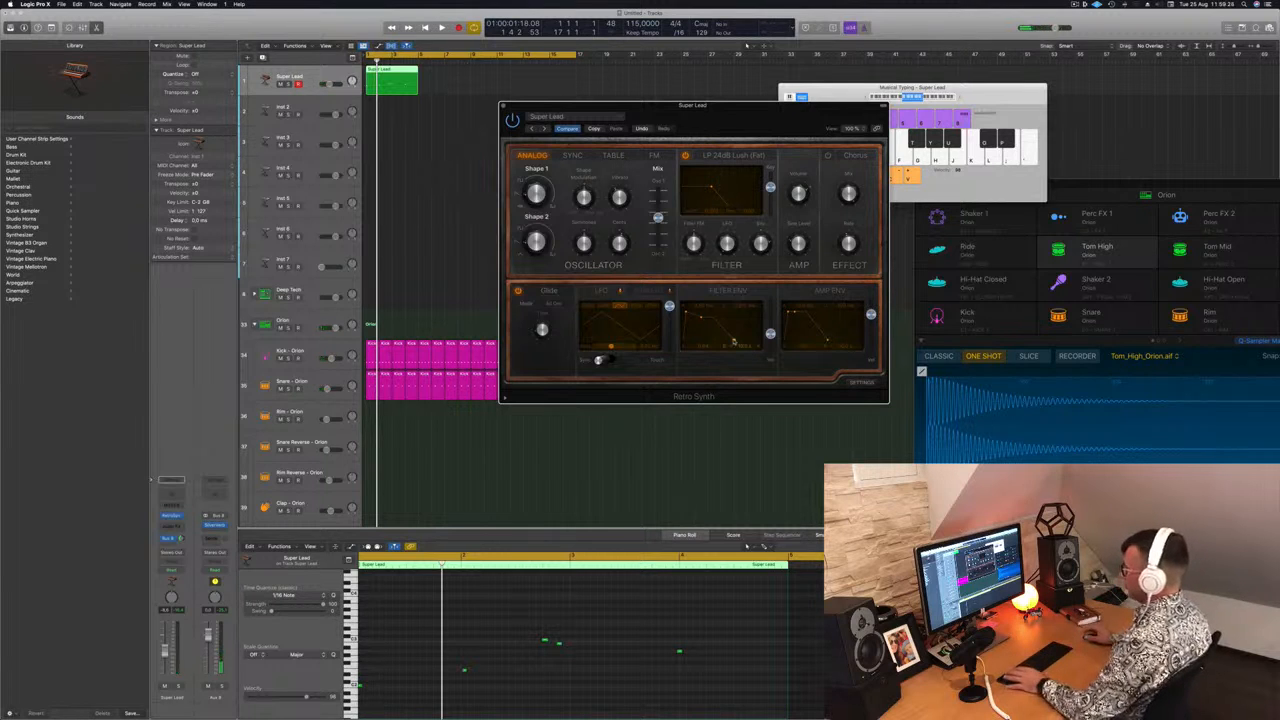
click(474, 661)
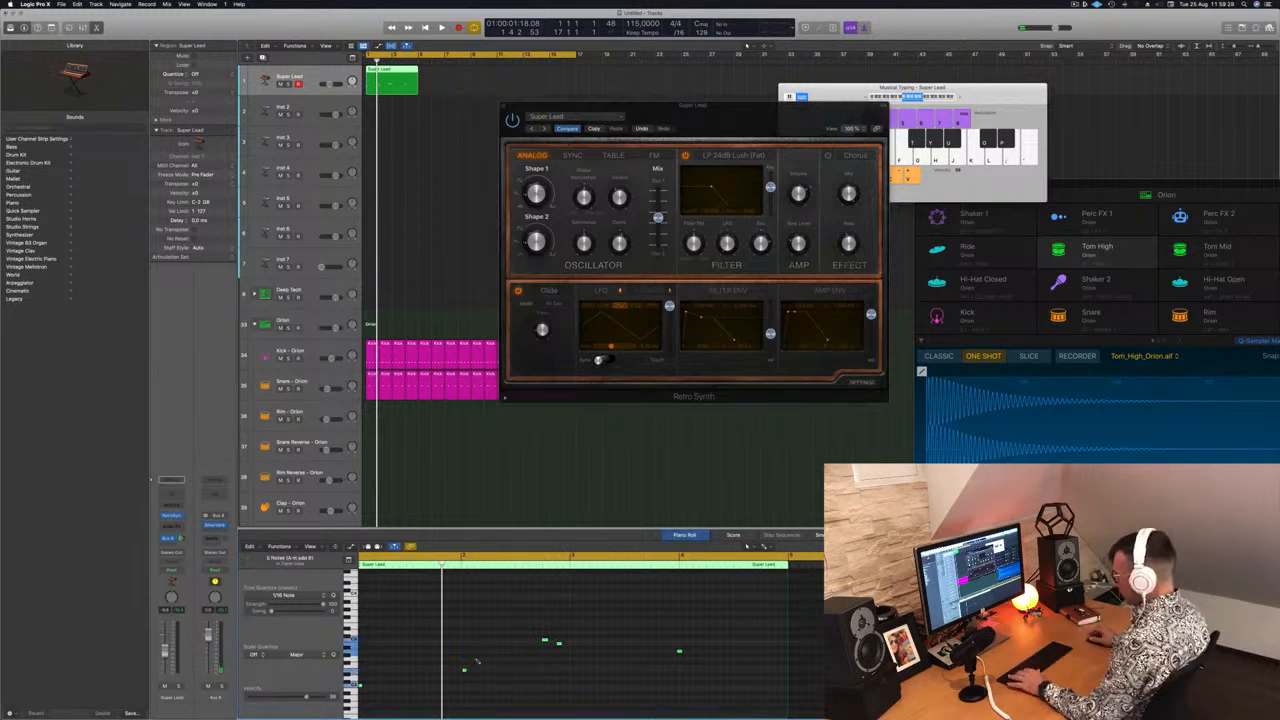
key(space)
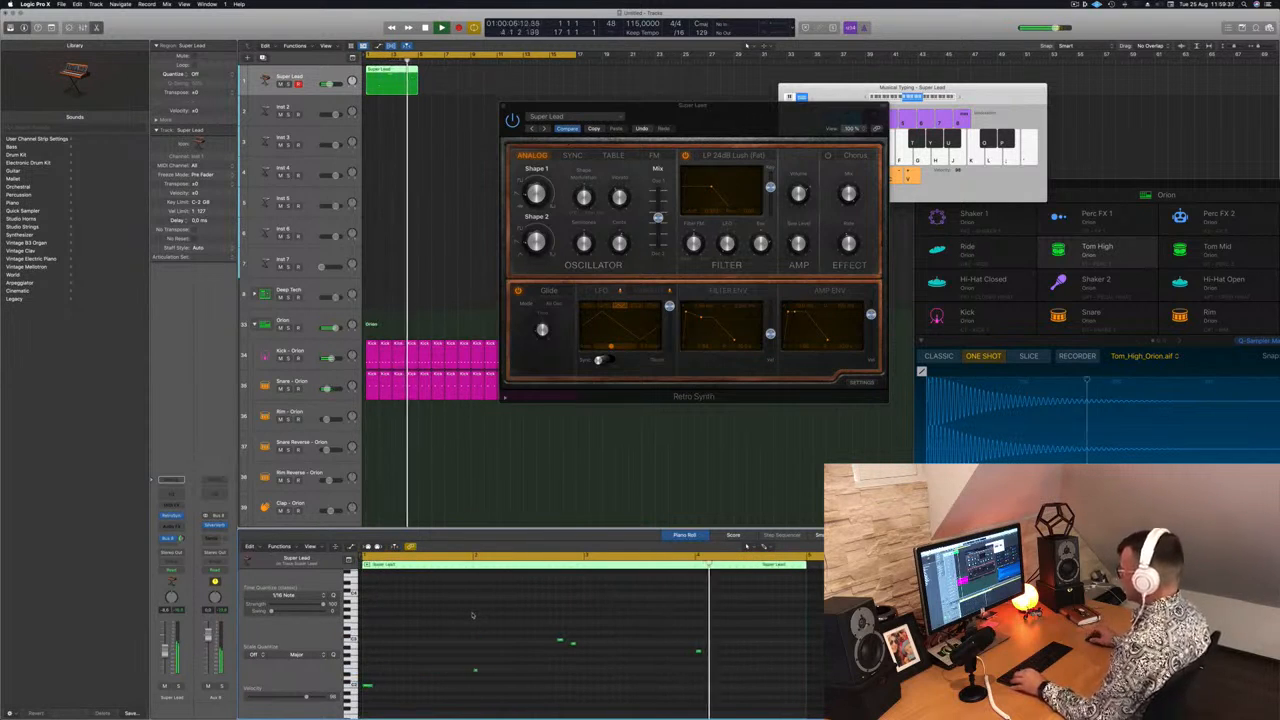
drag(735, 342, 725, 343)
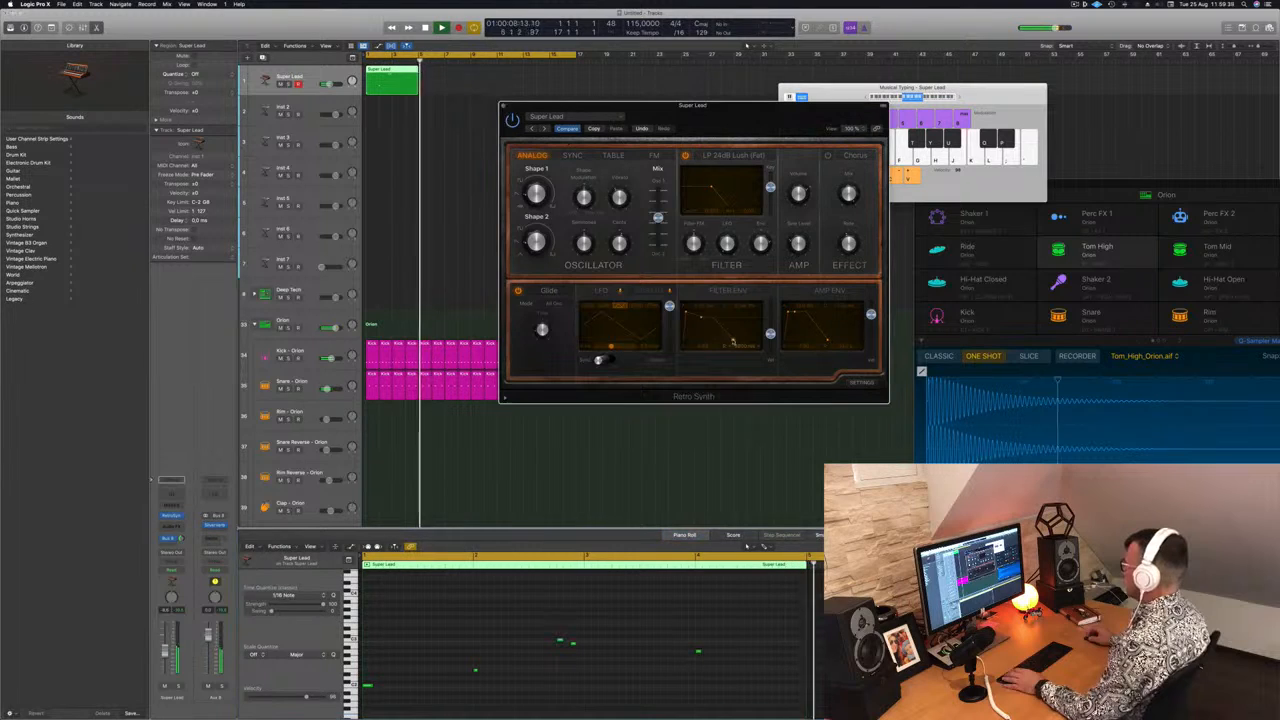
key(Return)
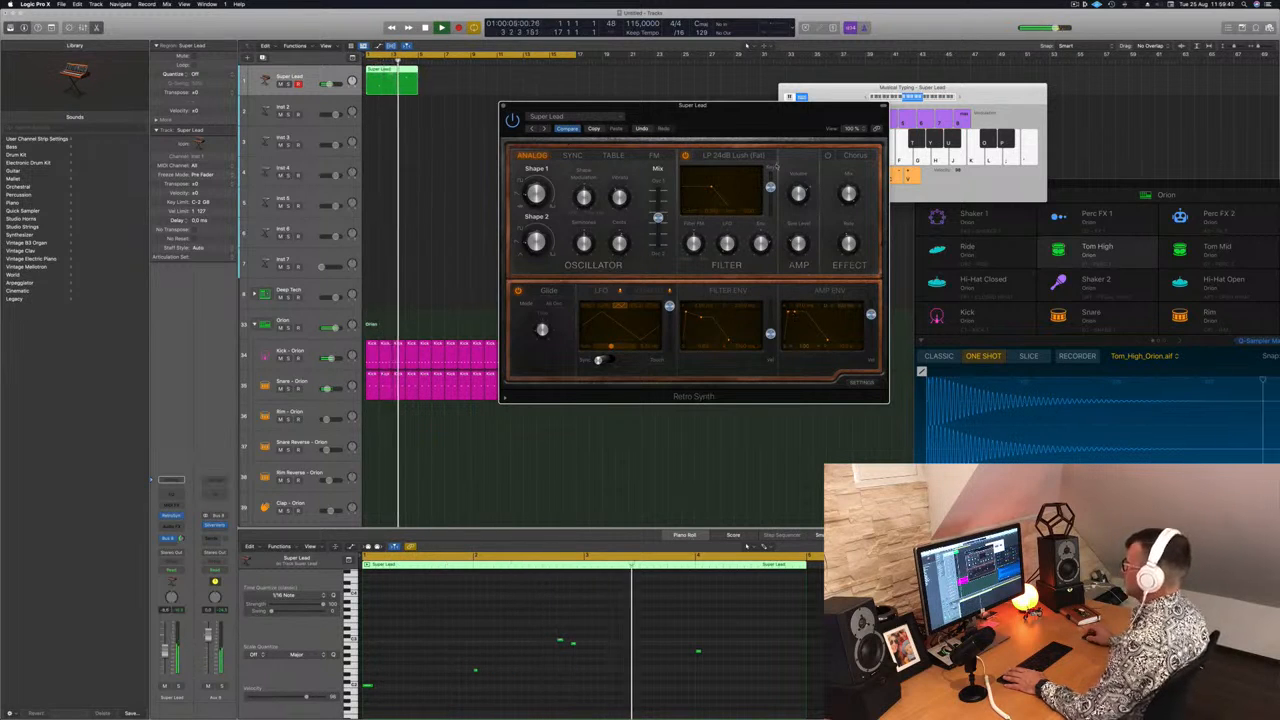
Step: Move the synth window off the drum regions, replay the melody and adjust its Bus 8 reverb send level
drag(748, 109, 835, 76)
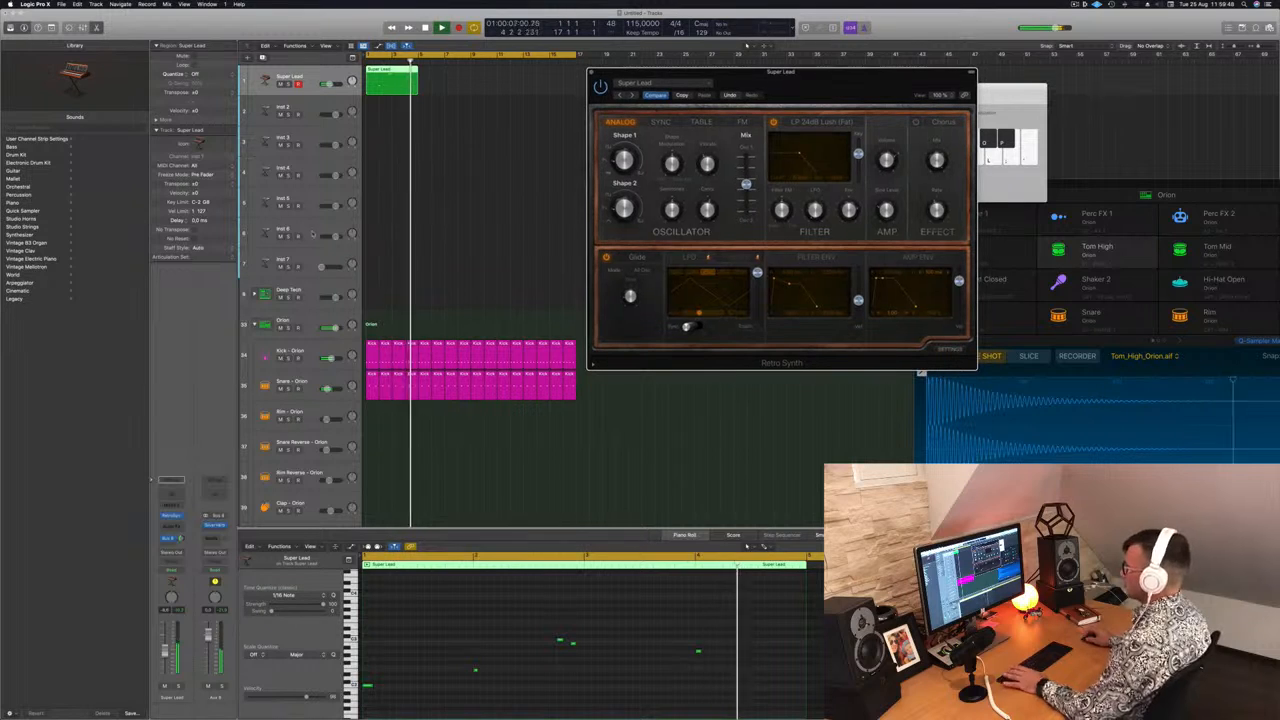
key(space)
key(space)
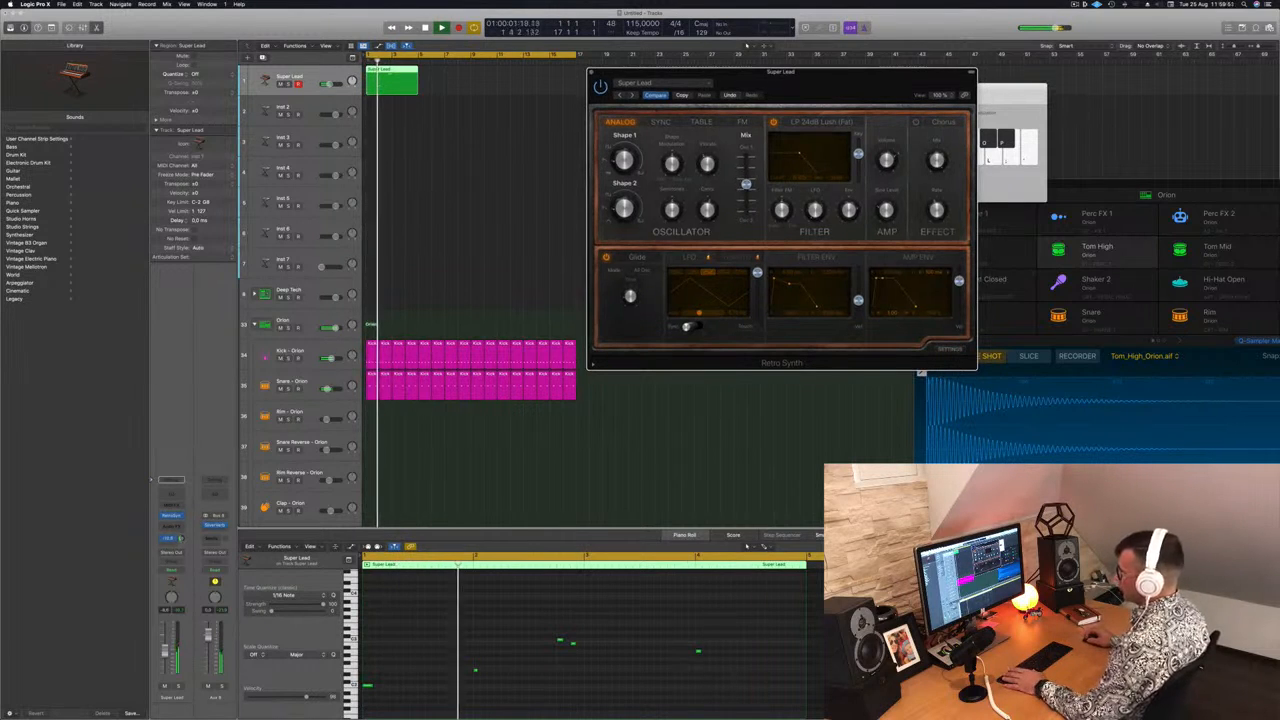
click(640, 620)
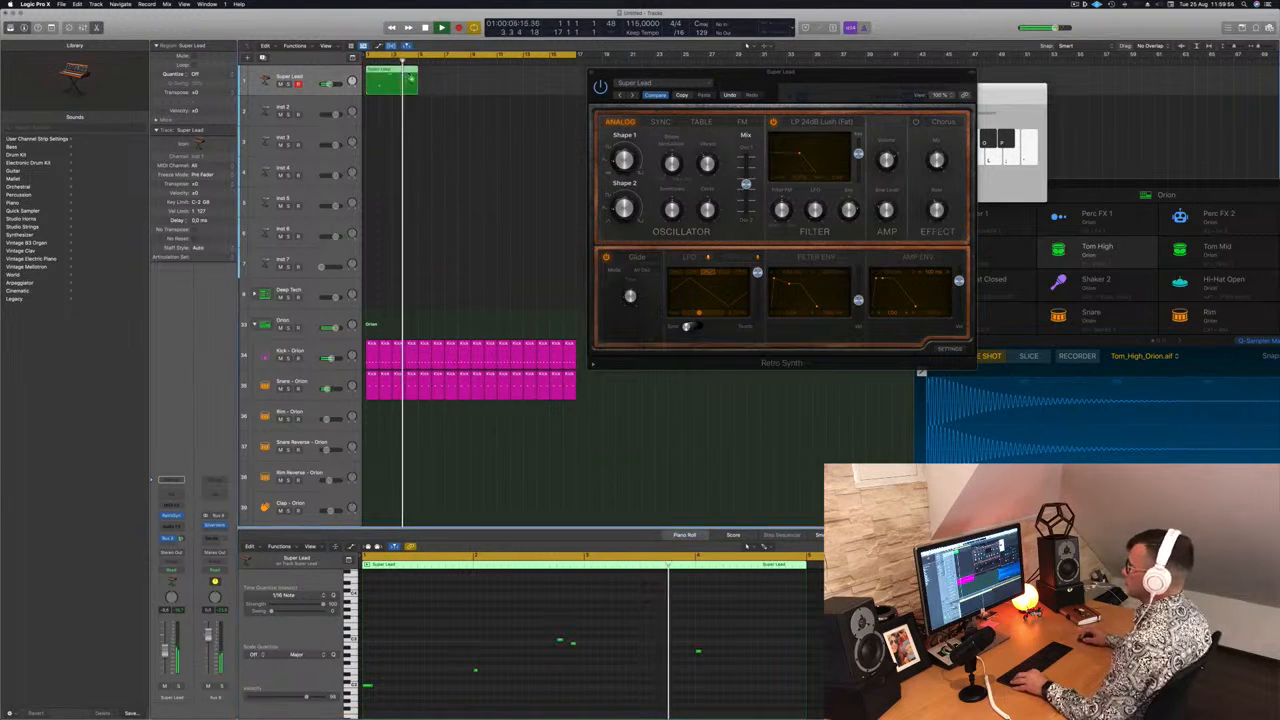
Step: Copy the four-bar Super Lead region along its track to fill up to bar 17, and close the Retro Synth window
drag(496, 87, 537, 78)
drag(820, 78, 774, 87)
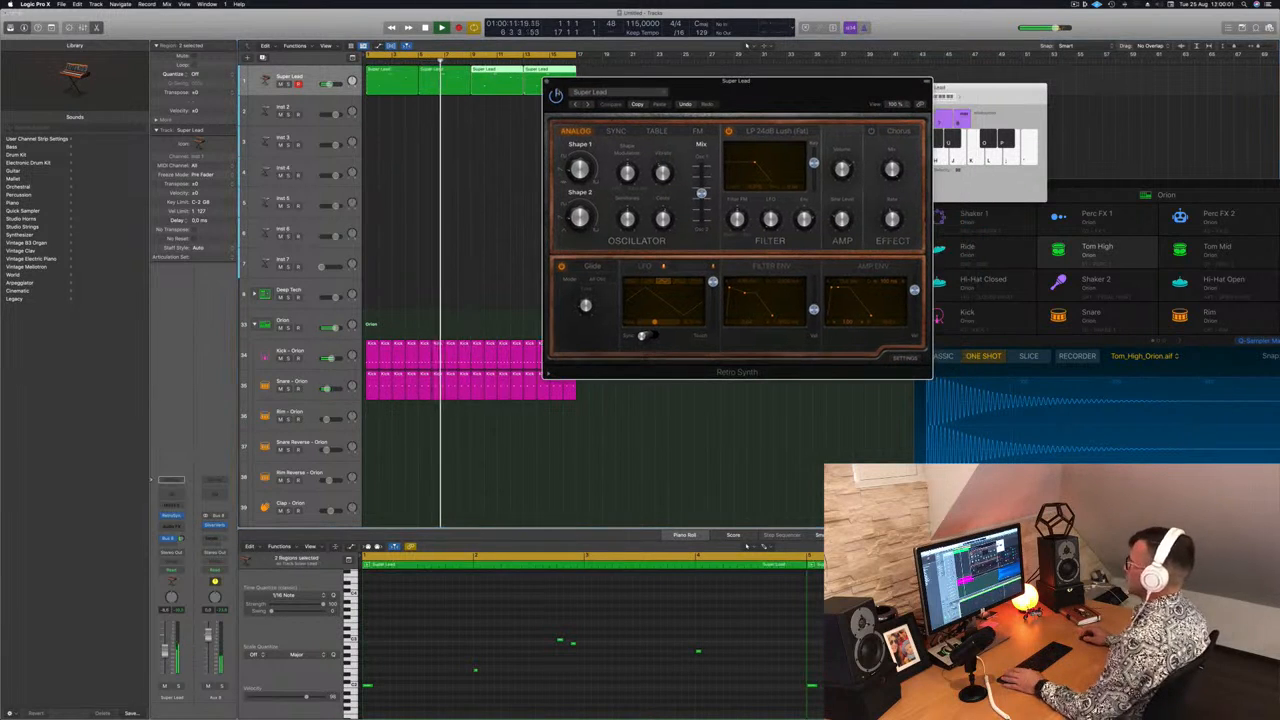
click(545, 82)
click(443, 180)
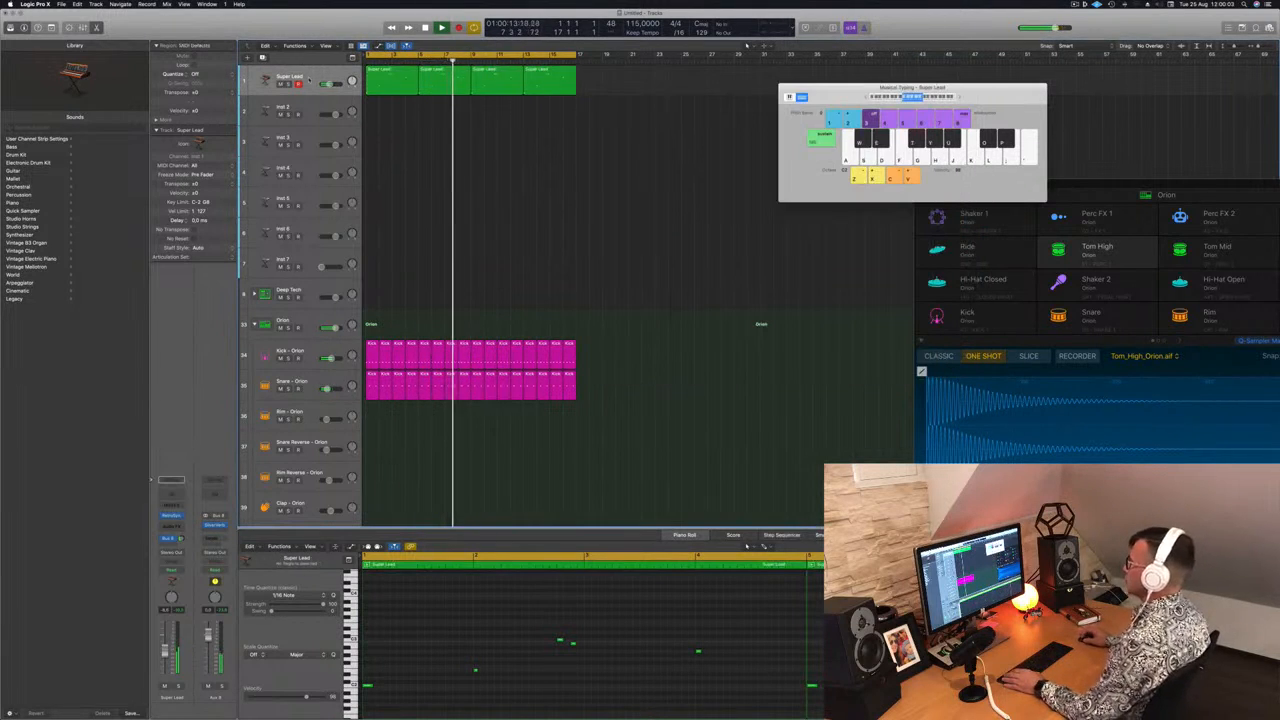
Step: Copy the first Super Lead region onto the Inst 2 track at bar 1
click(309, 80)
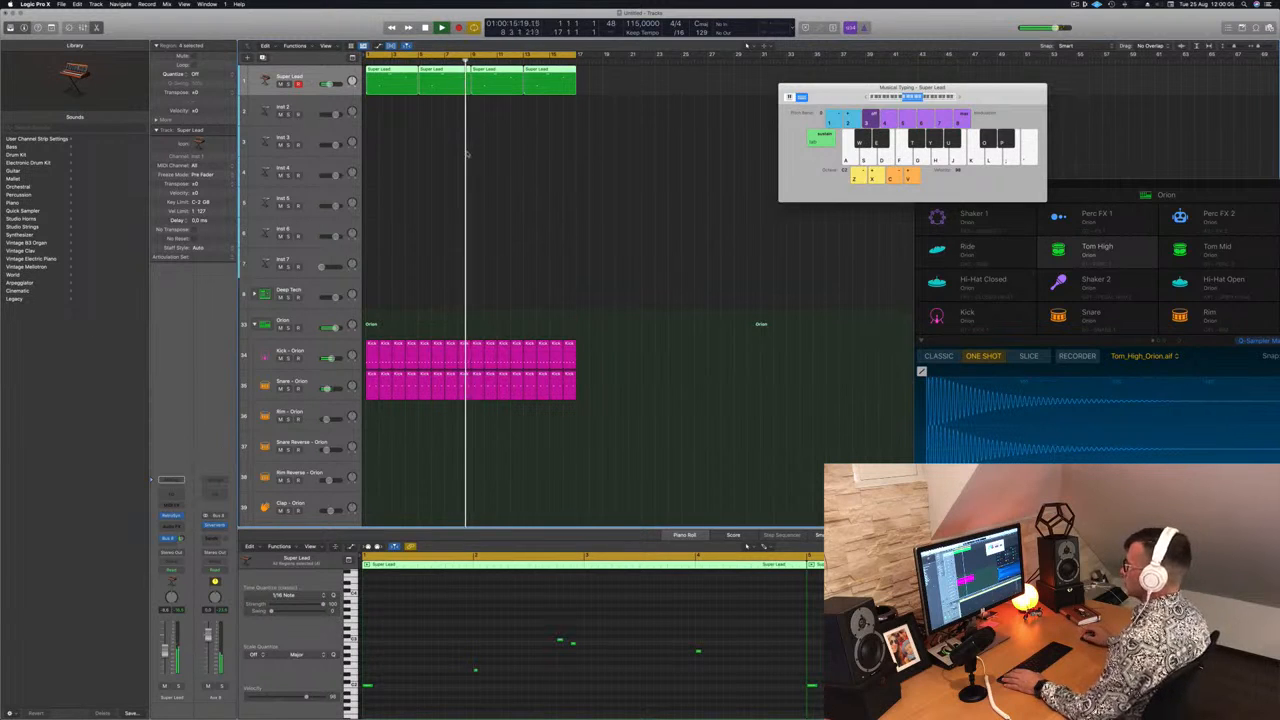
click(397, 140)
click(395, 88)
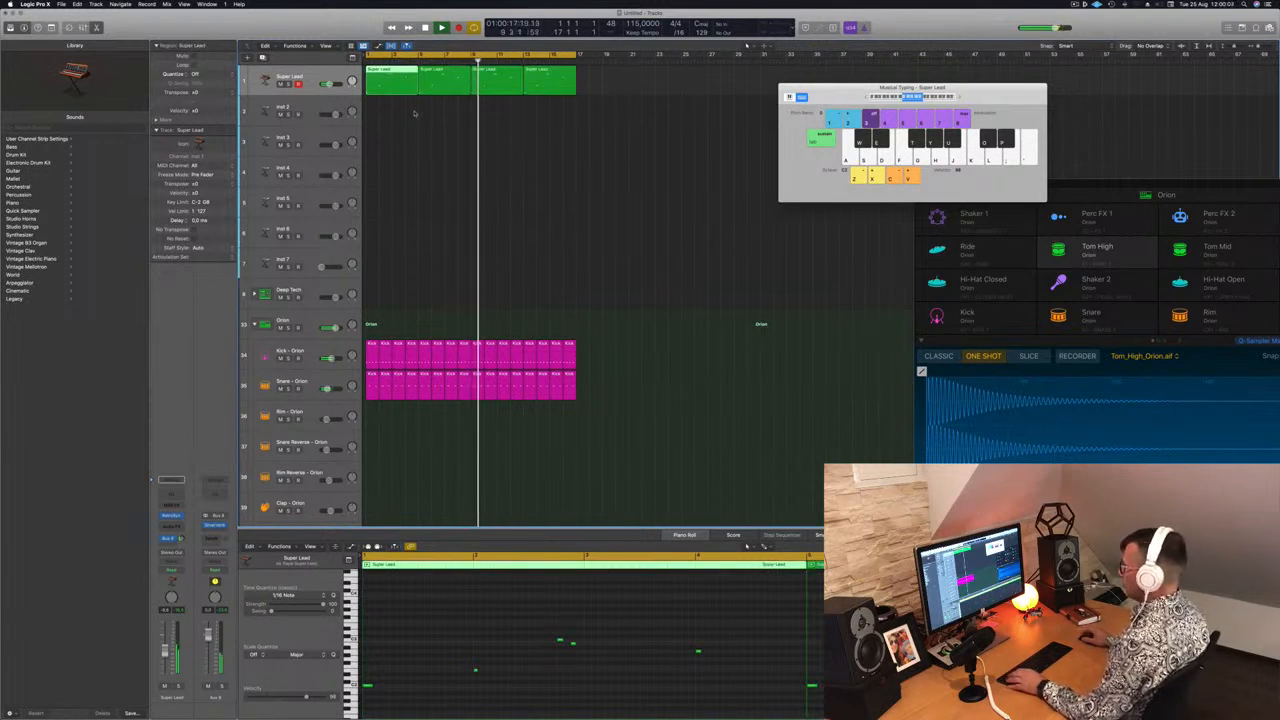
drag(394, 89, 395, 114)
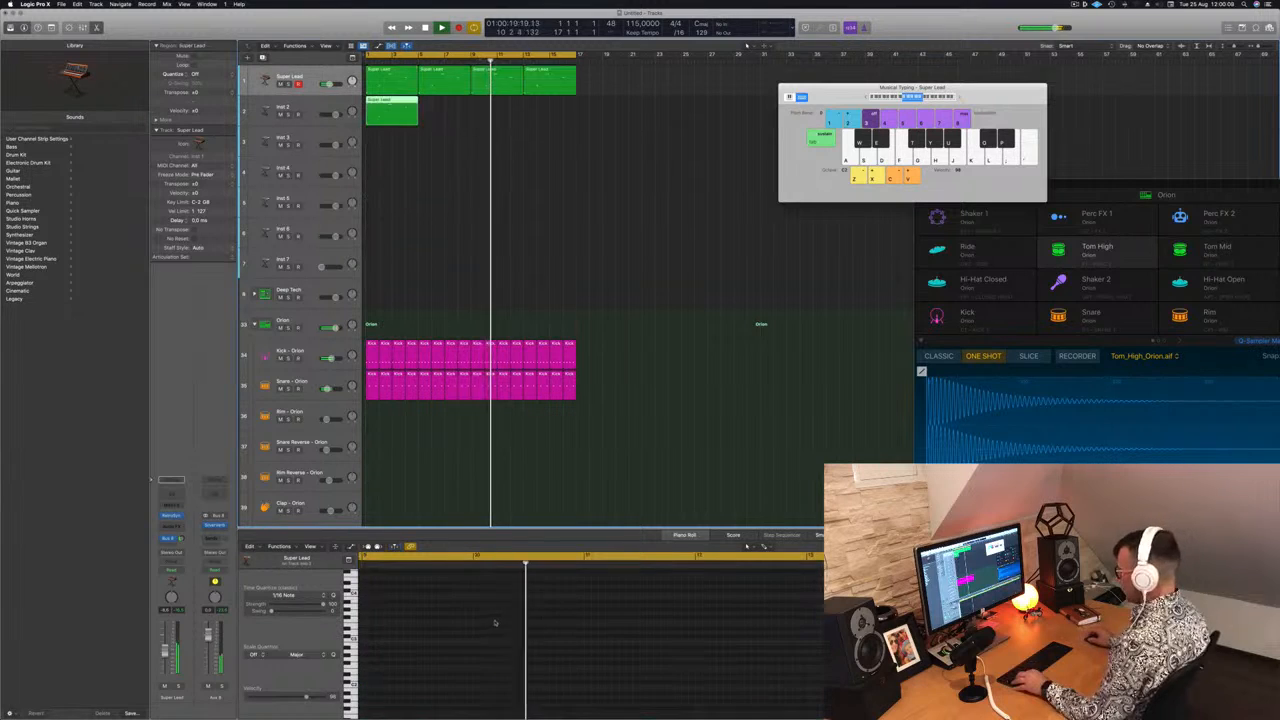
Step: Open the Inst 2 region in the Piano Roll and lower the Inst 2 volume to about -11 dB
click(97, 28)
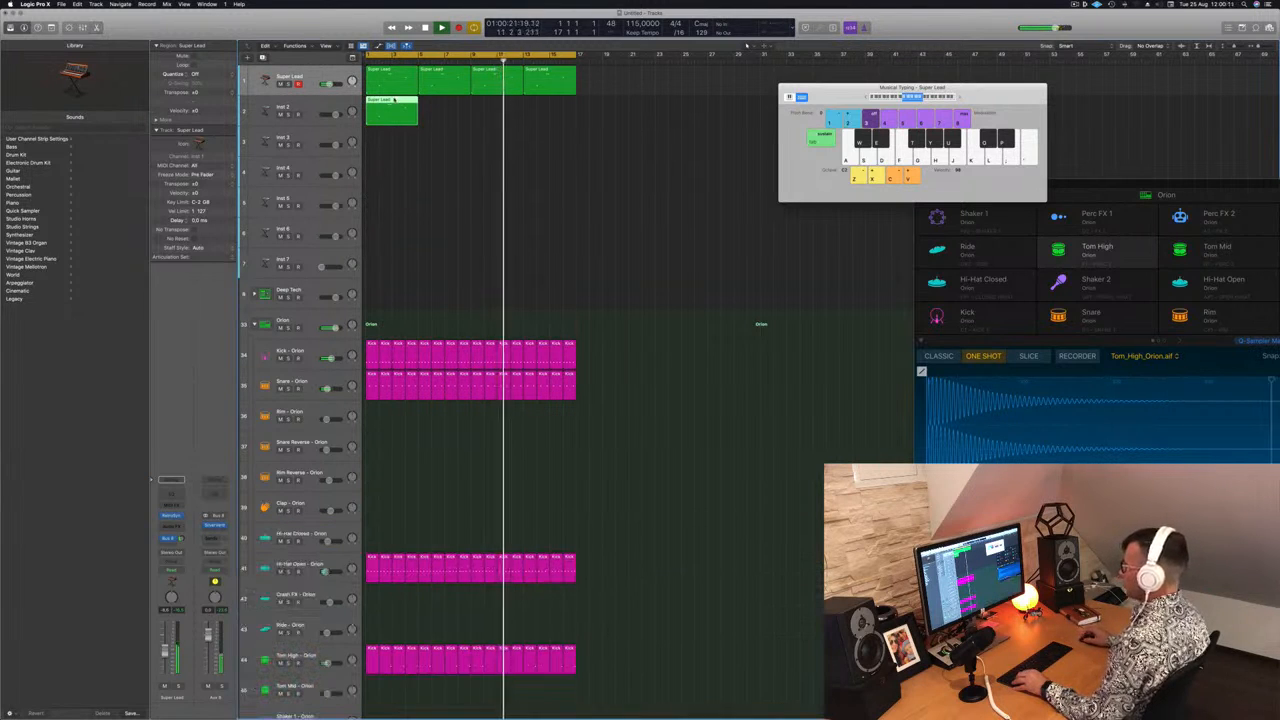
double_click(390, 101)
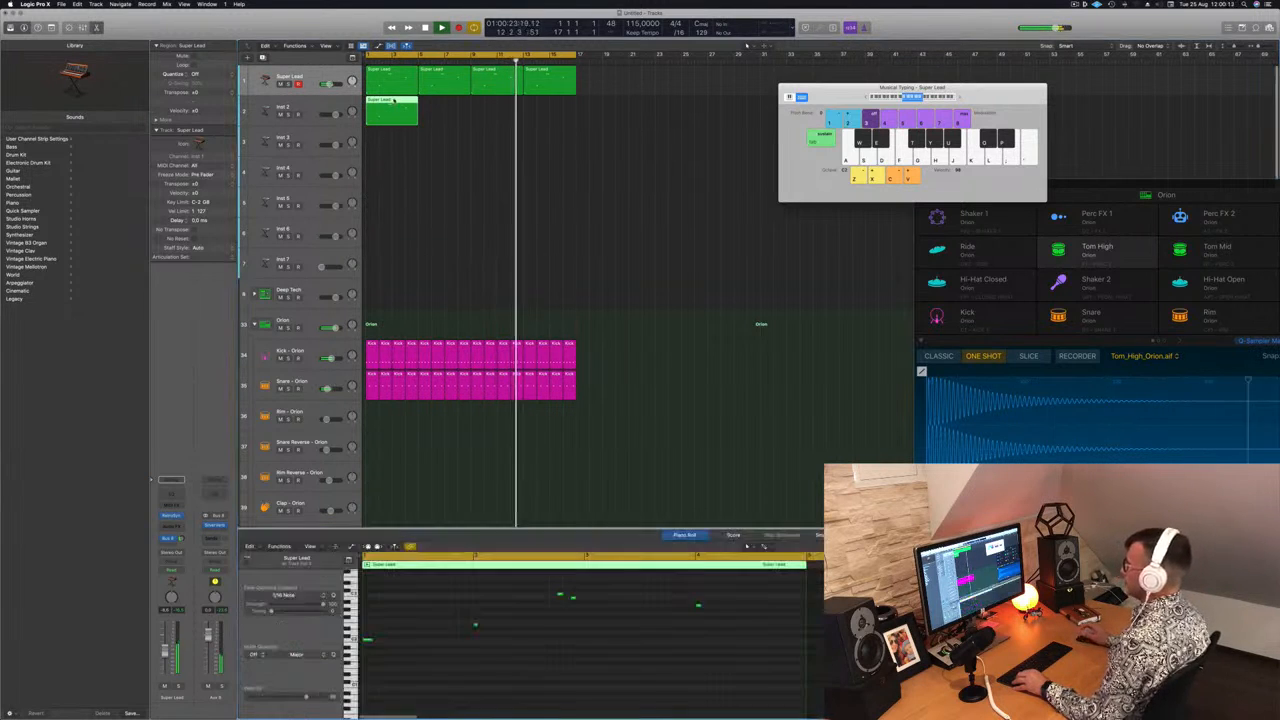
drag(336, 116, 334, 116)
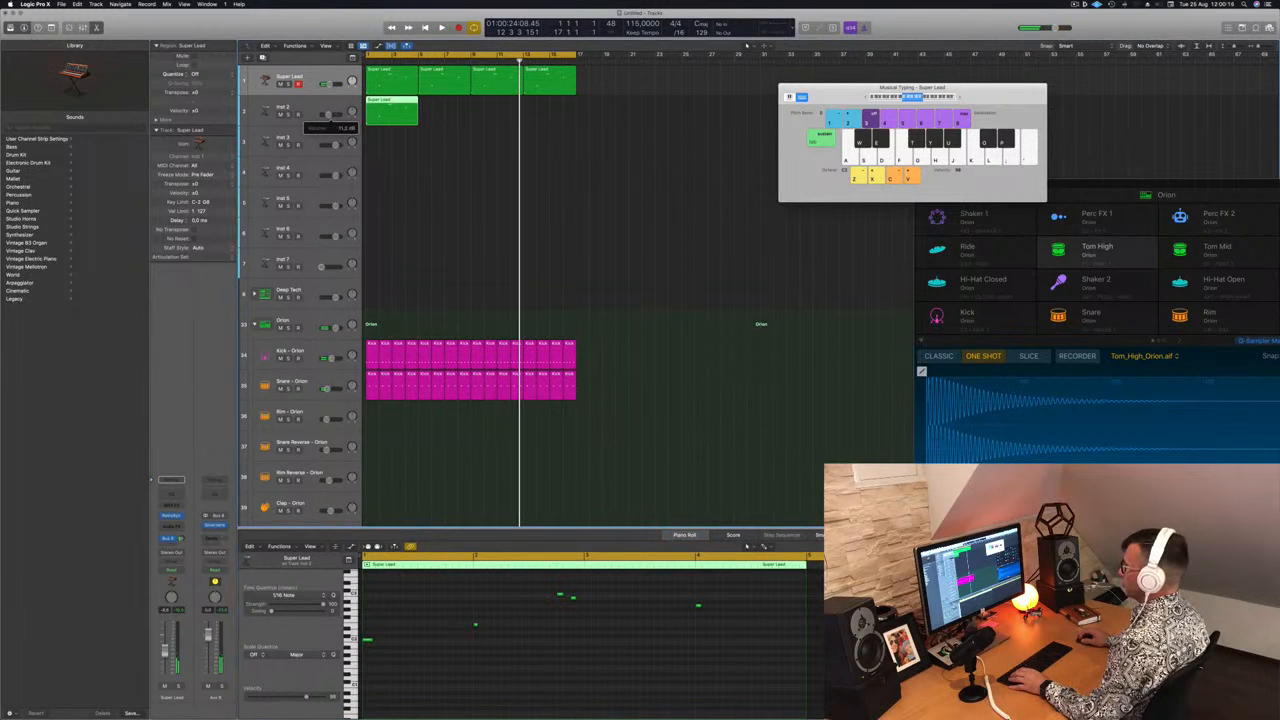
Step: Delete the last three notes of the Inst 2 region and turn the remaining two into a one-bar chord starting at bar 1
click(491, 675)
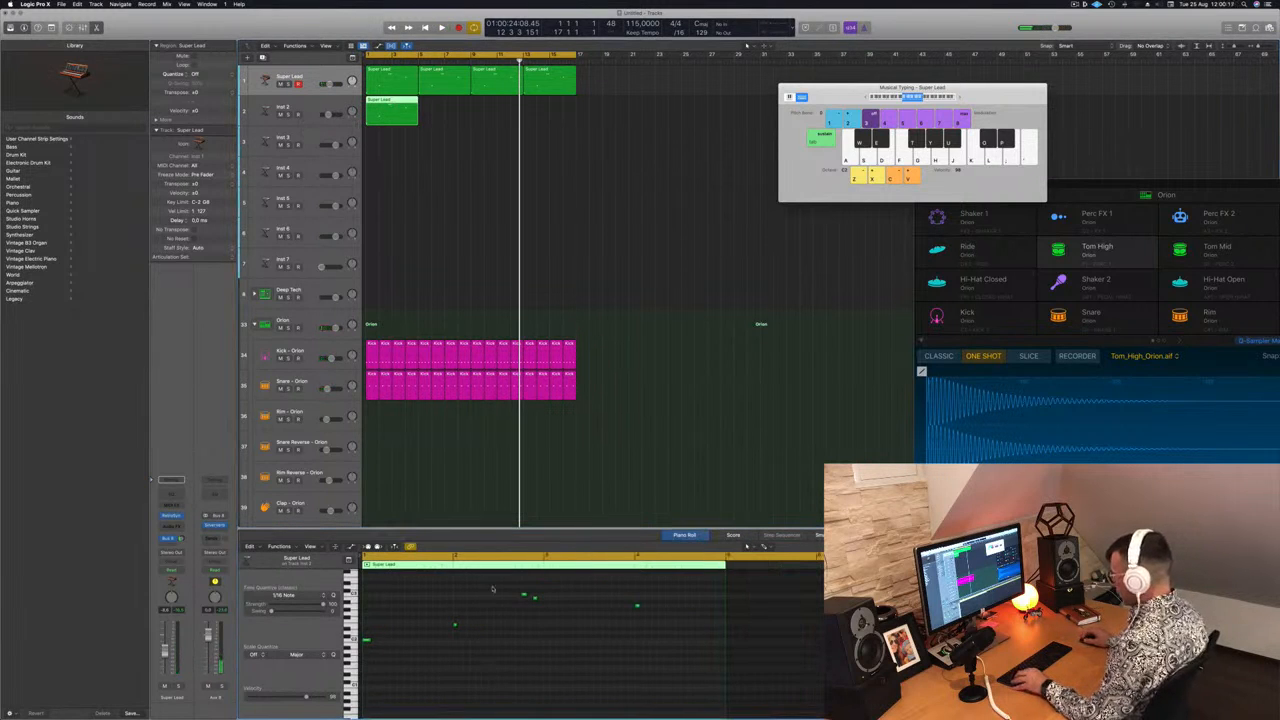
drag(492, 589, 674, 636)
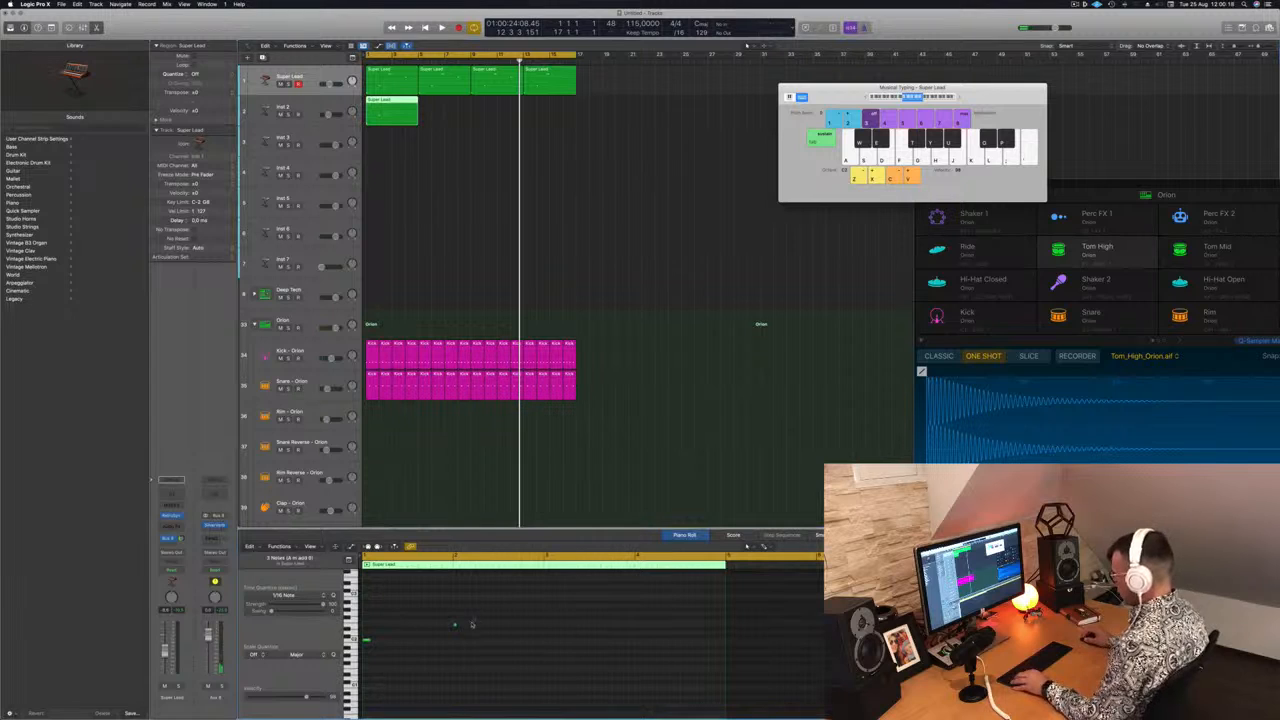
mouse_move(433, 628)
mouse_down()
mouse_move(400, 628)
mouse_move(455, 626)
mouse_up()
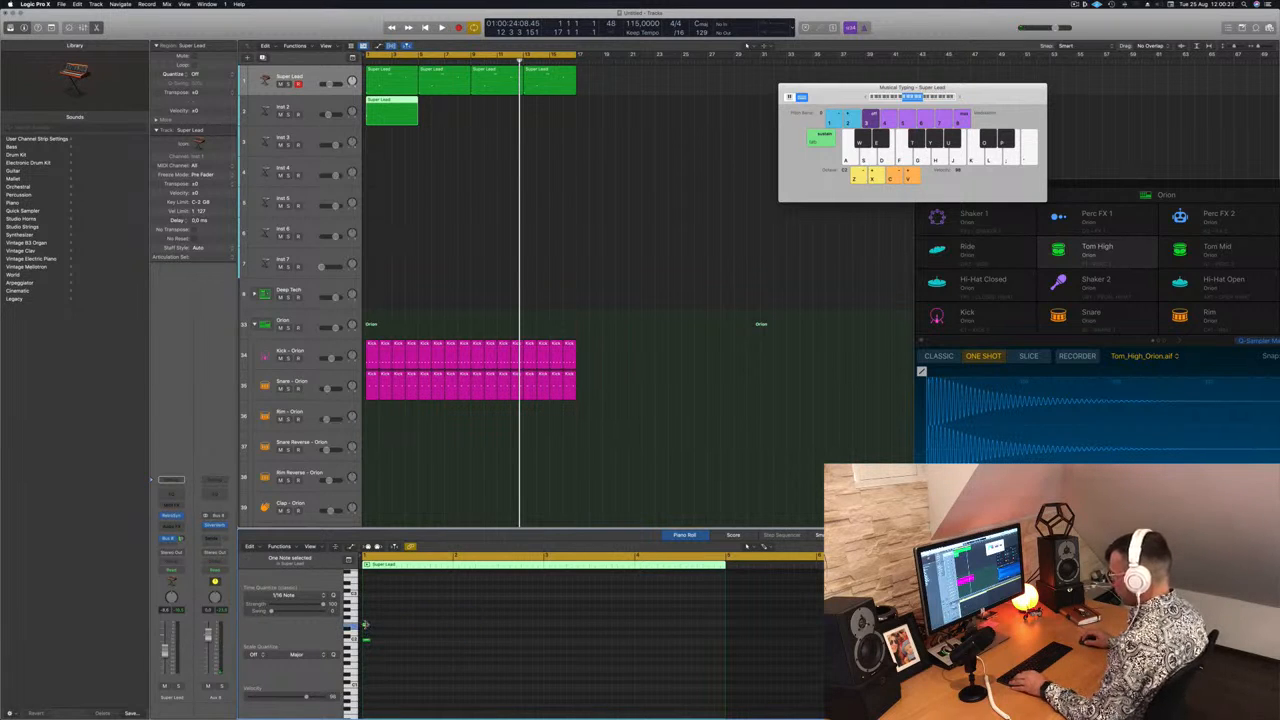
drag(396, 628, 450, 636)
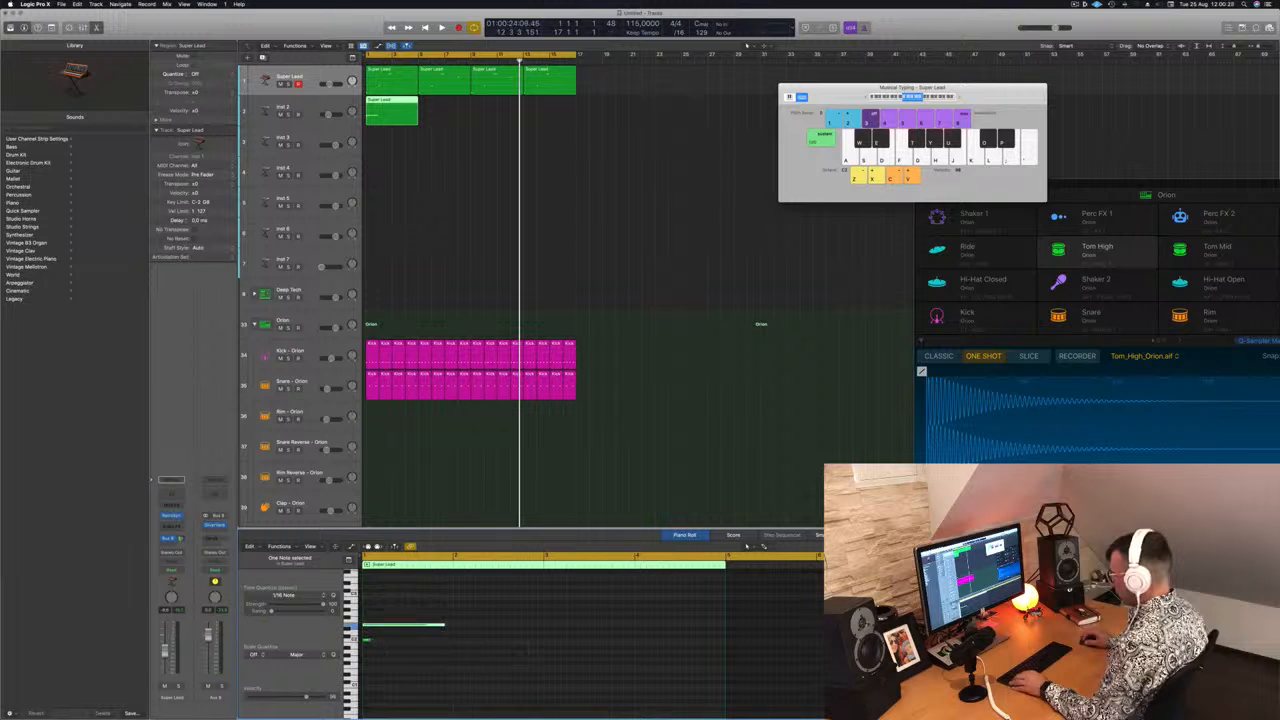
mouse_move(370, 640)
mouse_down()
mouse_move(448, 647)
mouse_move(443, 626)
mouse_up()
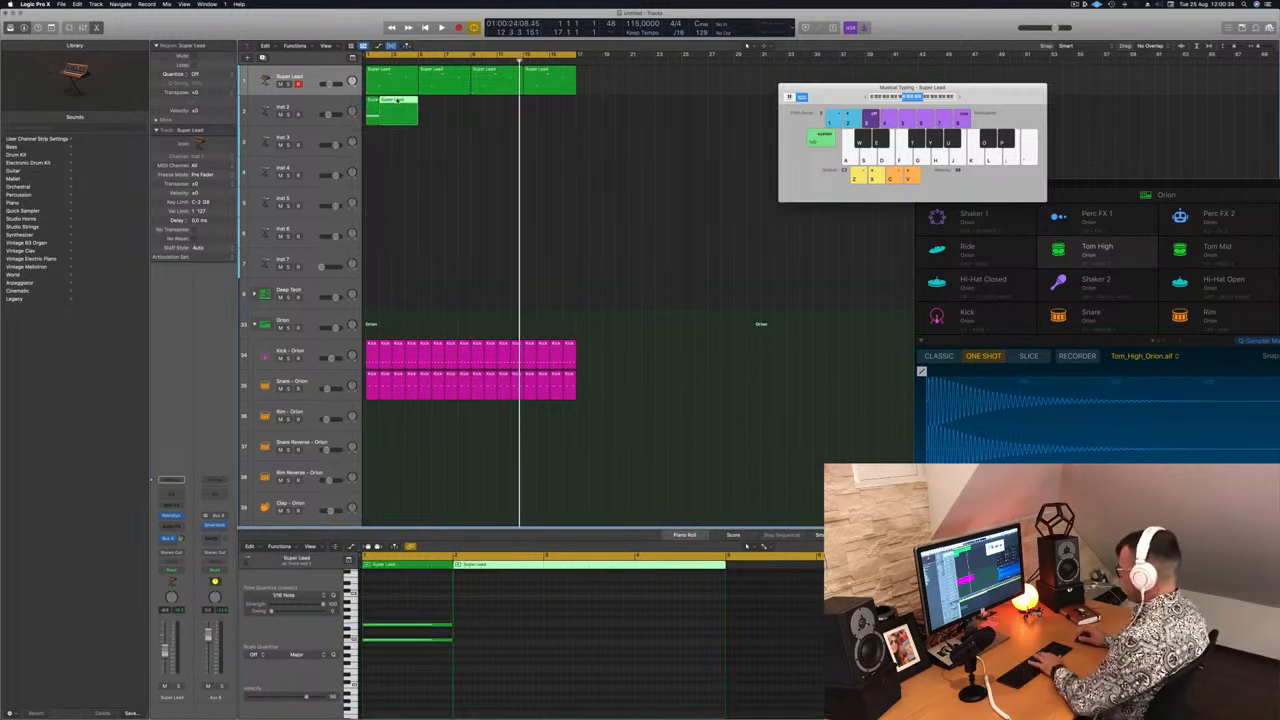
Step: Cut the Inst 2 chord region to one bar and repeat it along the track up to bar 17
key(super+z)
drag(372, 101, 384, 108)
key(super+r)
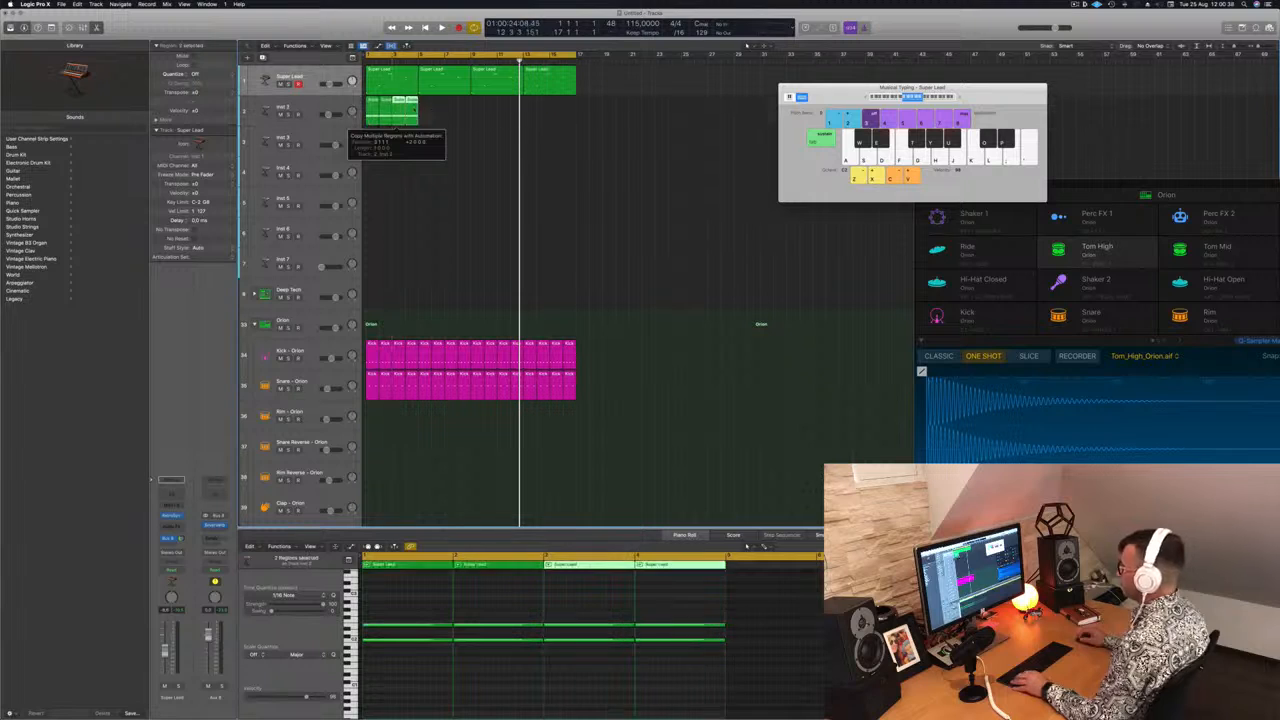
drag(370, 100, 477, 115)
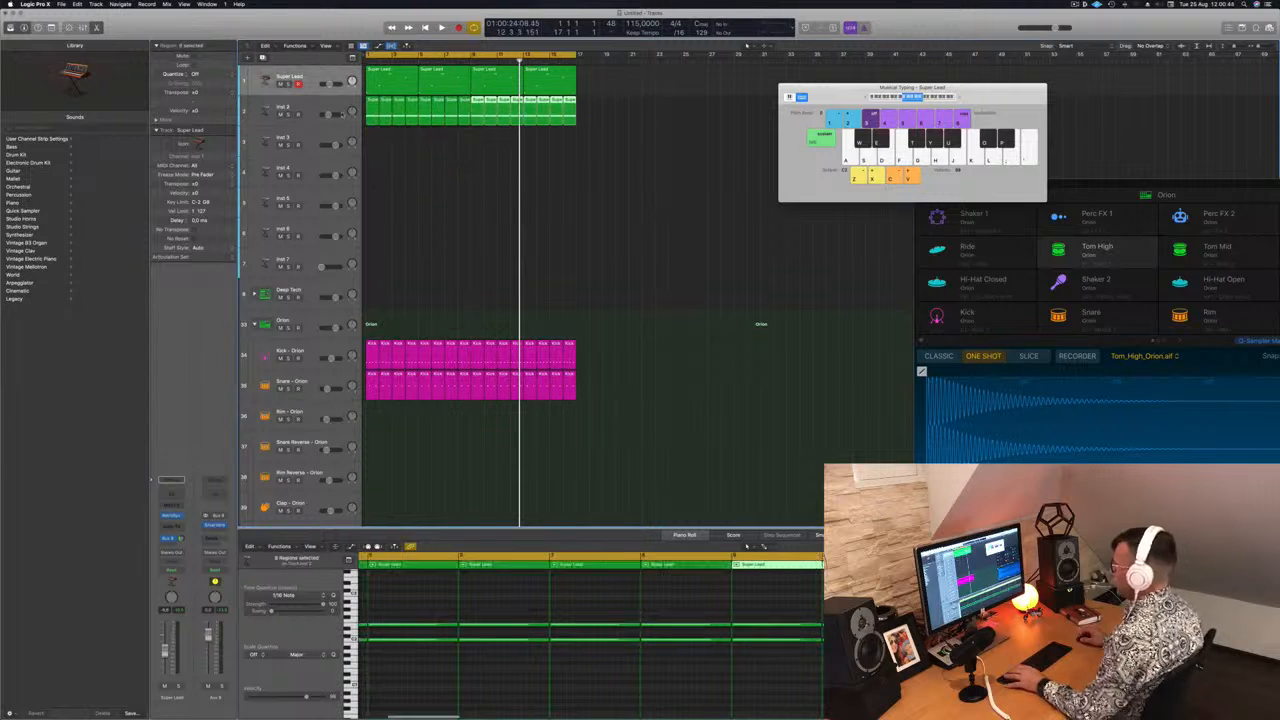
Step: Add the Alchemy instrument to the Inst 2 track and load its Ellis Dee Groove preset, keeping the chord regions in view
click(308, 106)
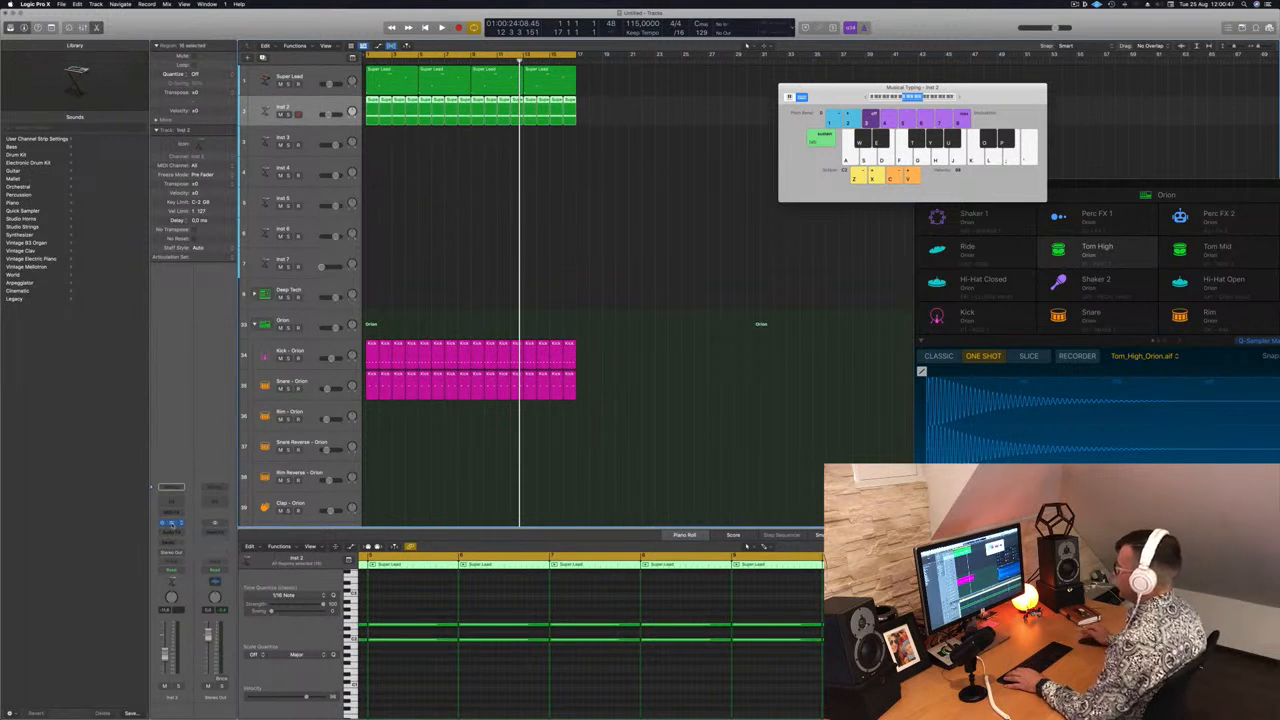
drag(485, 108, 508, 96)
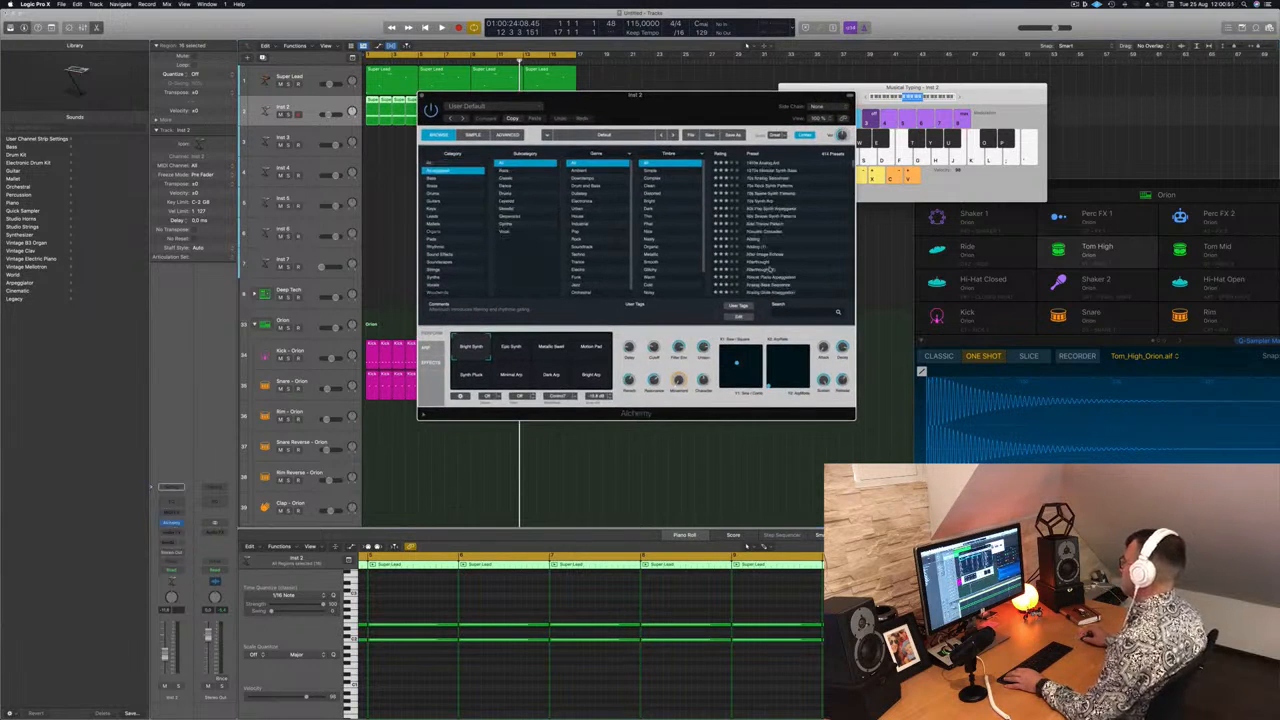
scroll(770, 270, down, 10)
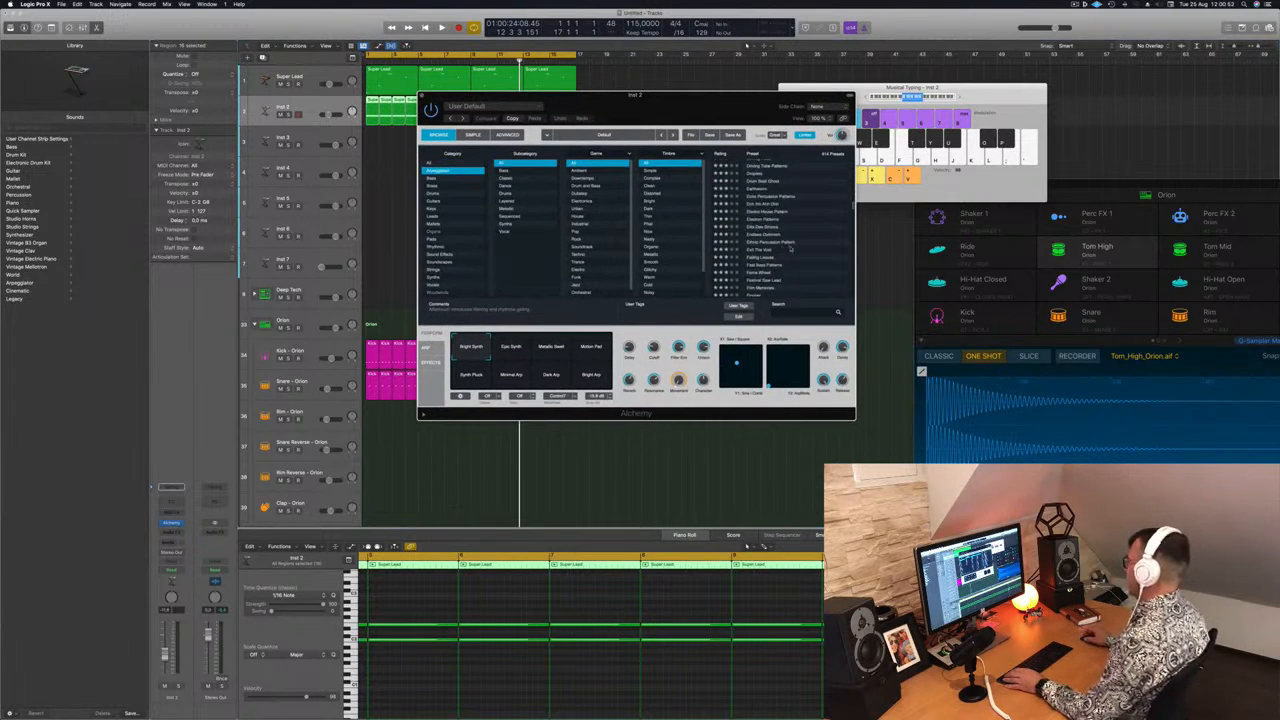
click(776, 228)
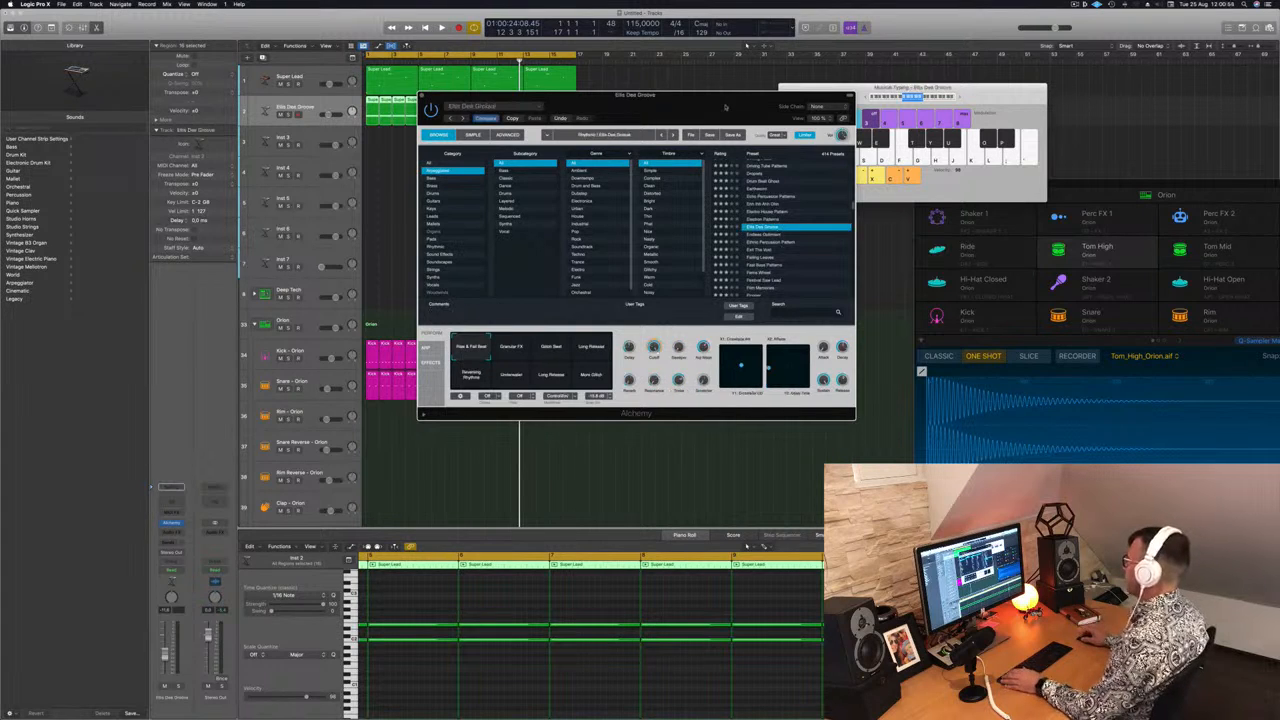
drag(726, 107, 823, 111)
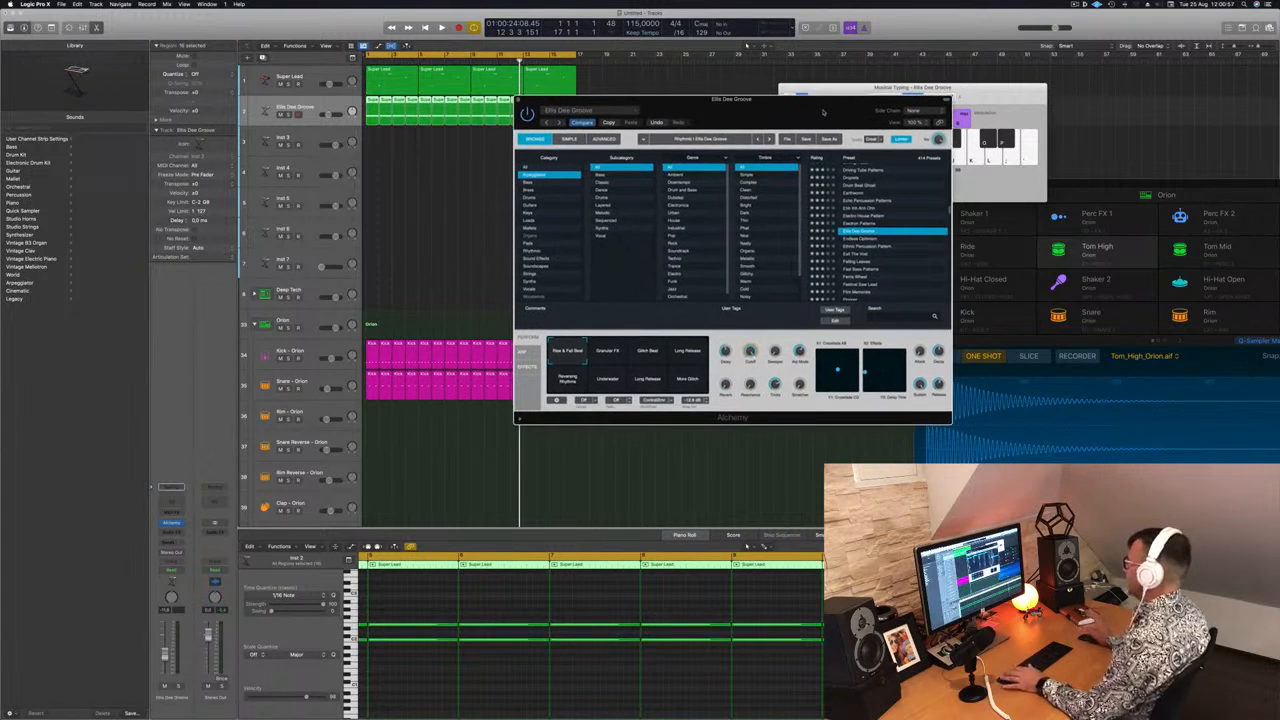
Step: Play the arrangement from the start and adjust the Ellis Dee Groove track's volume against the other parts
click(331, 114)
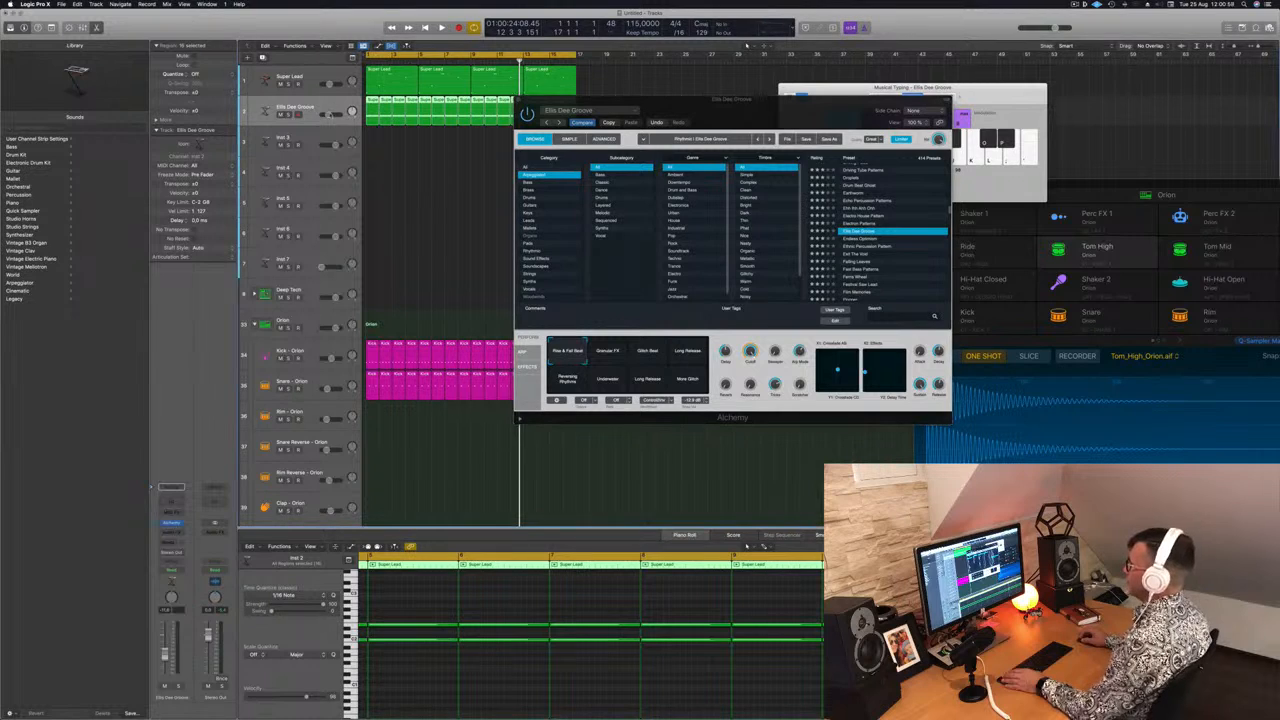
key(Return)
key(space)
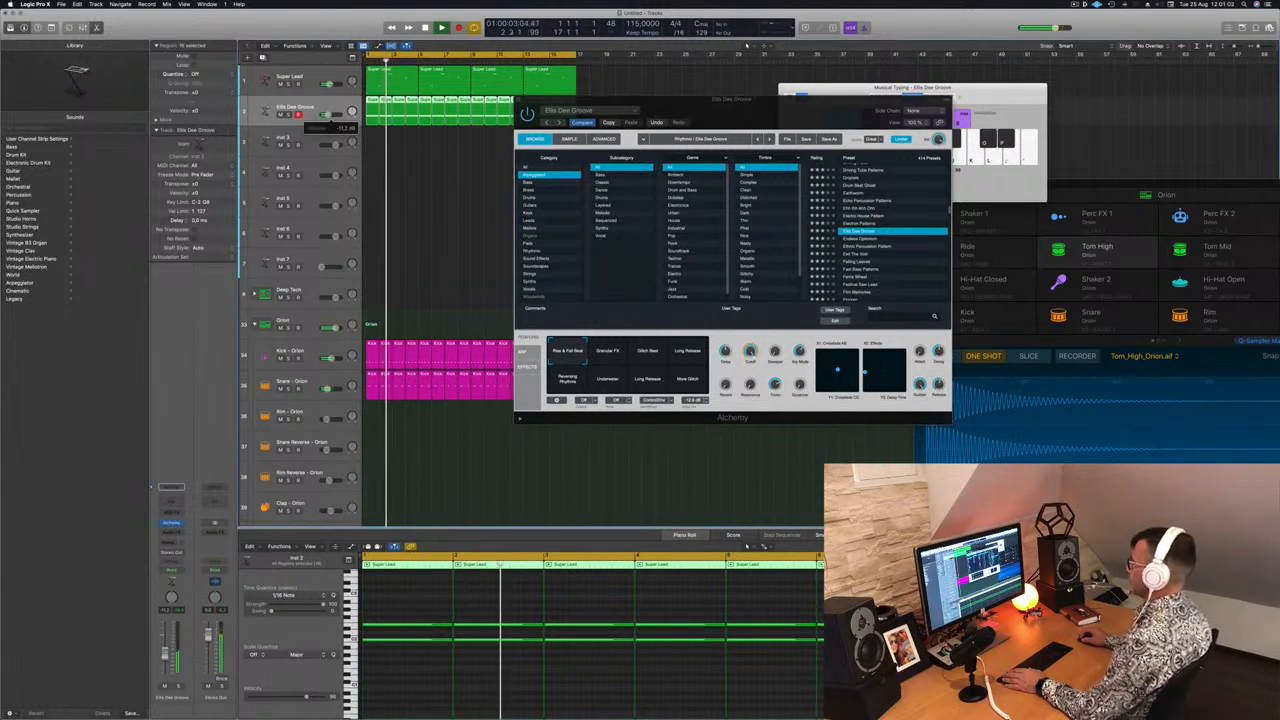
drag(329, 116, 332, 116)
Step: Load the Endless Optimism preset on the chord track and audition it from the start of the arrangement
drag(778, 100, 726, 106)
click(840, 245)
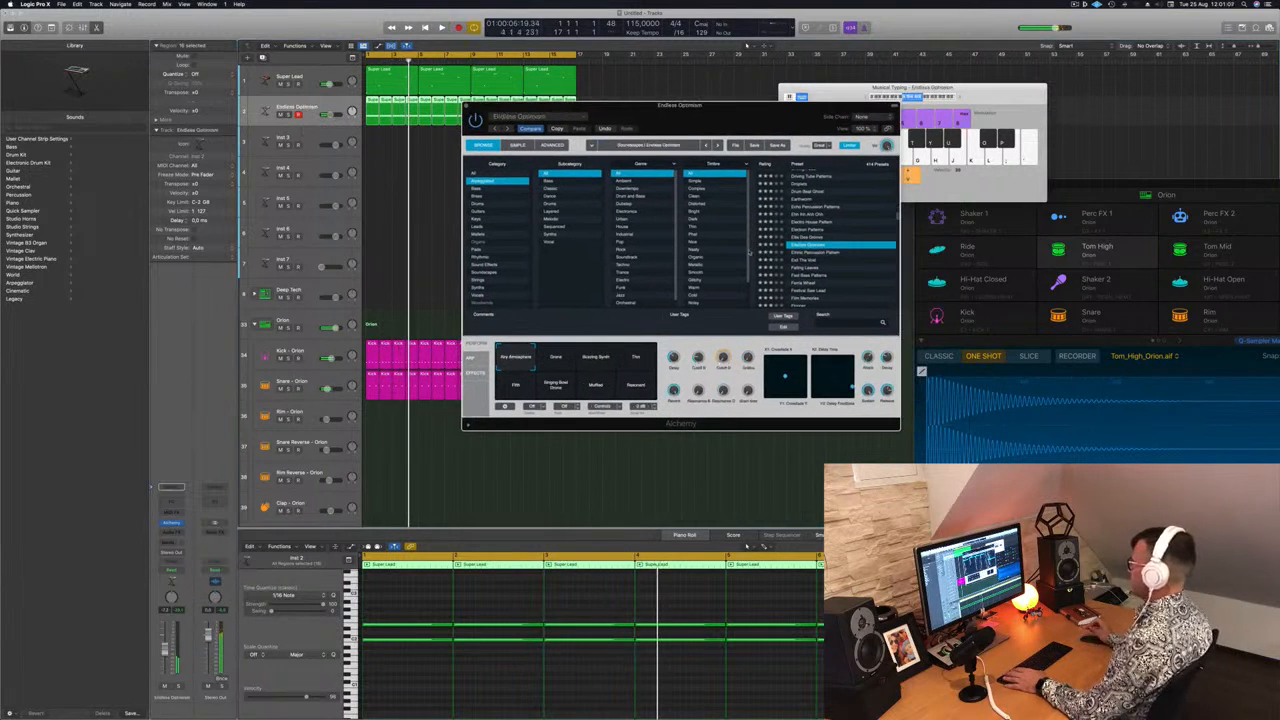
key(Return)
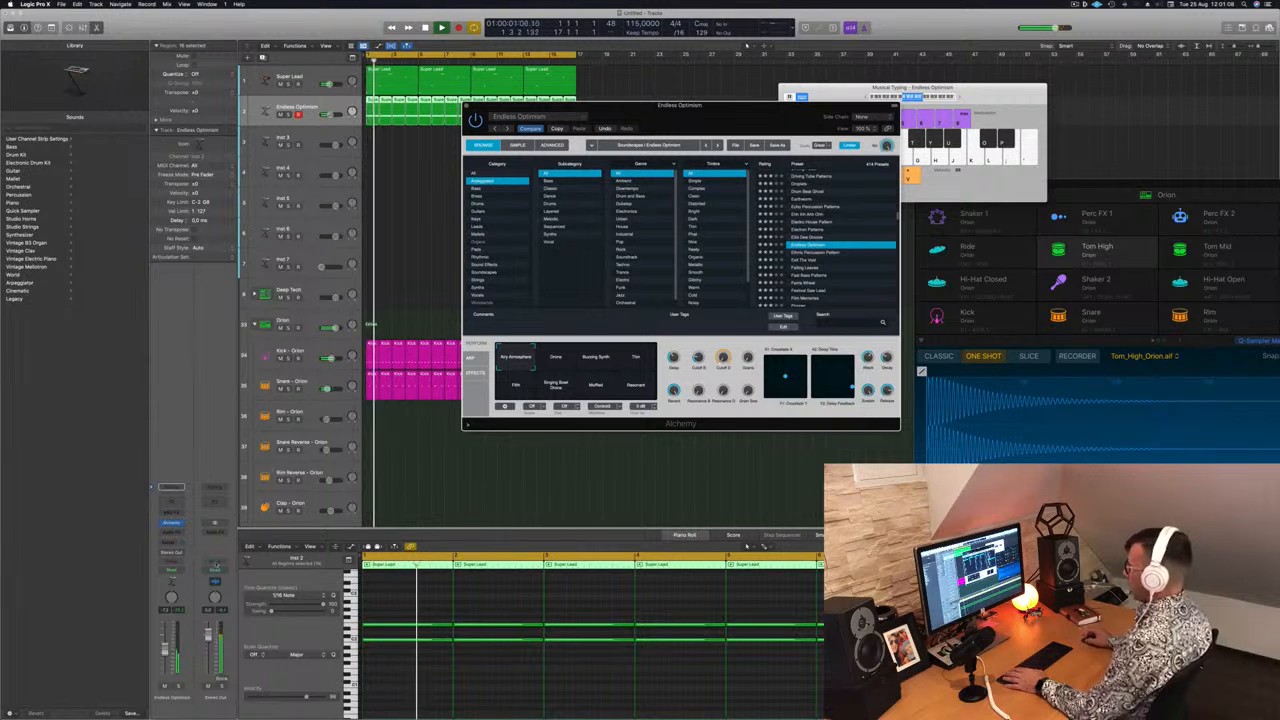
Step: Load the Ethnic Percussion Pattern preset, play it from the start and adjust the track's volume
drag(747, 121, 785, 93)
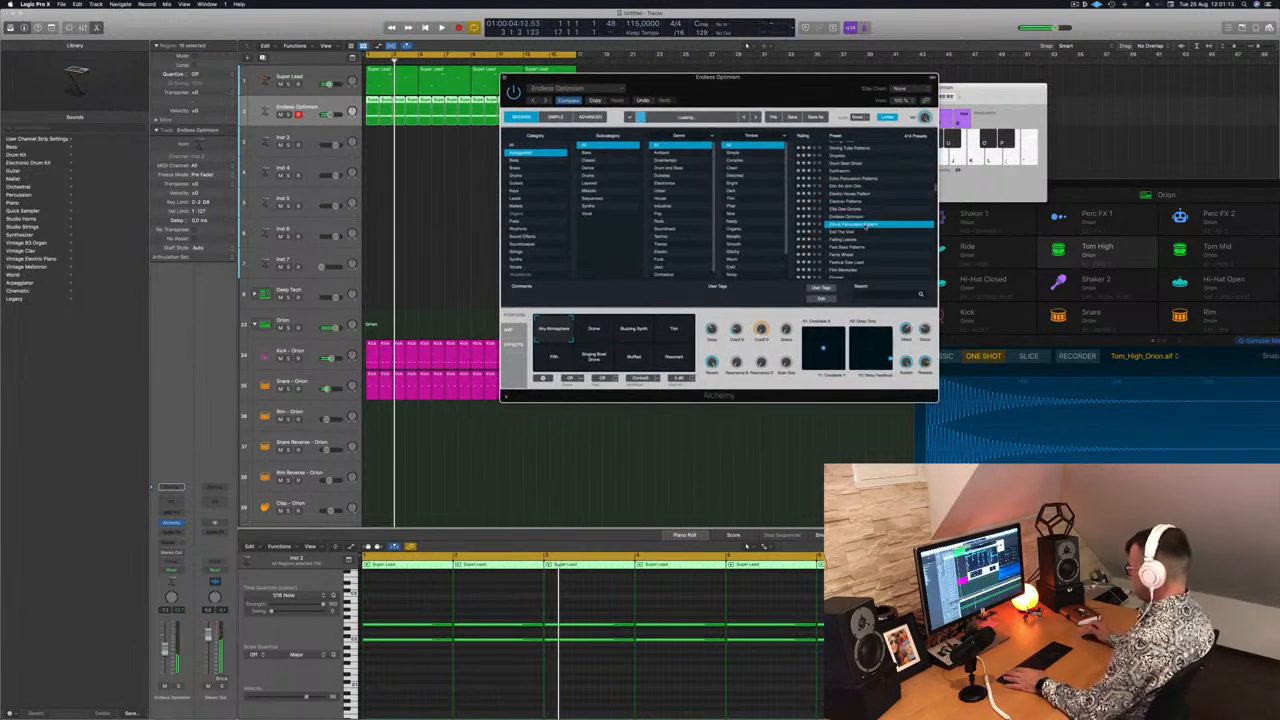
key(space)
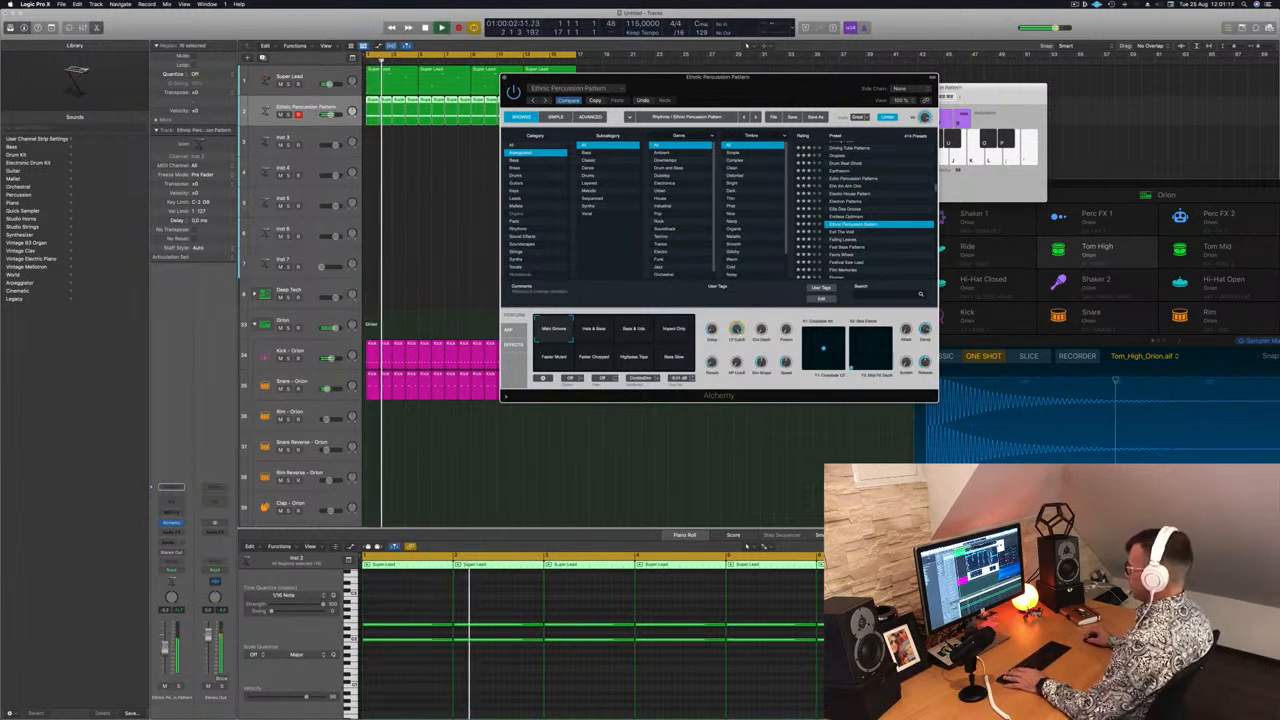
click(165, 649)
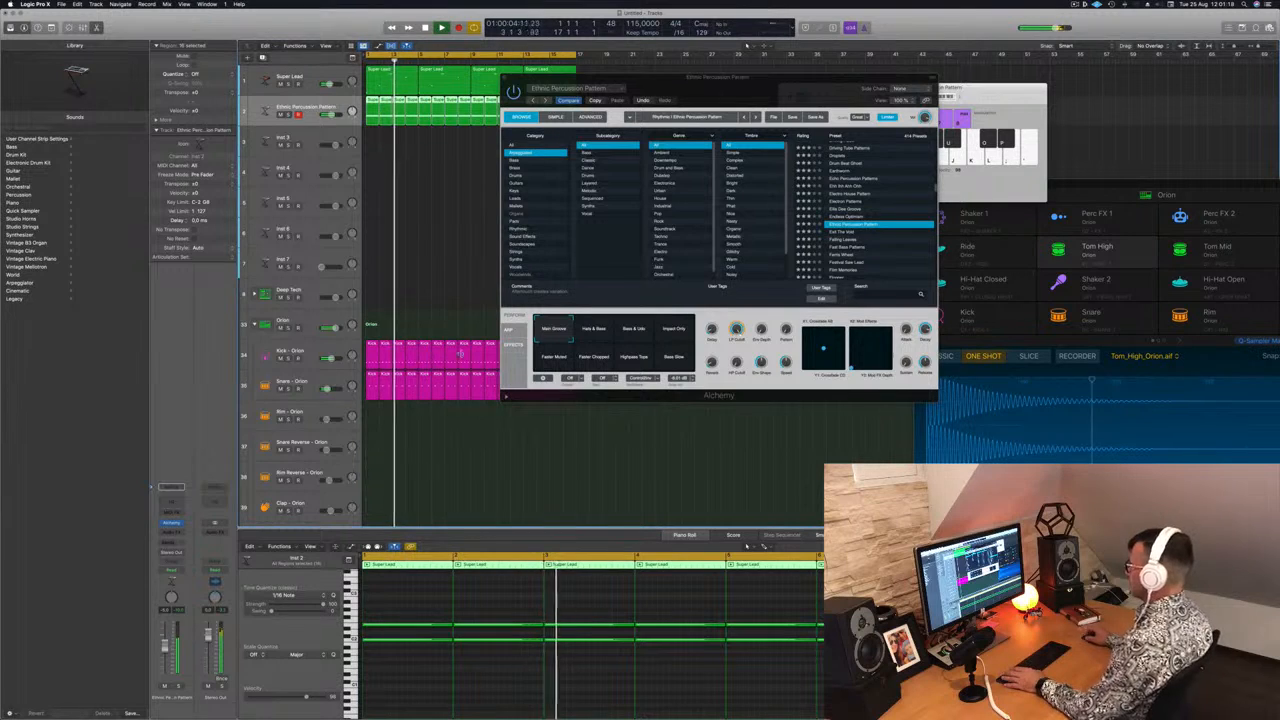
Step: Audition the Ethnic Percussion Pattern variations, including Impact Only, Faster Muted and Faster Chopped, and return to Main Groove
click(597, 330)
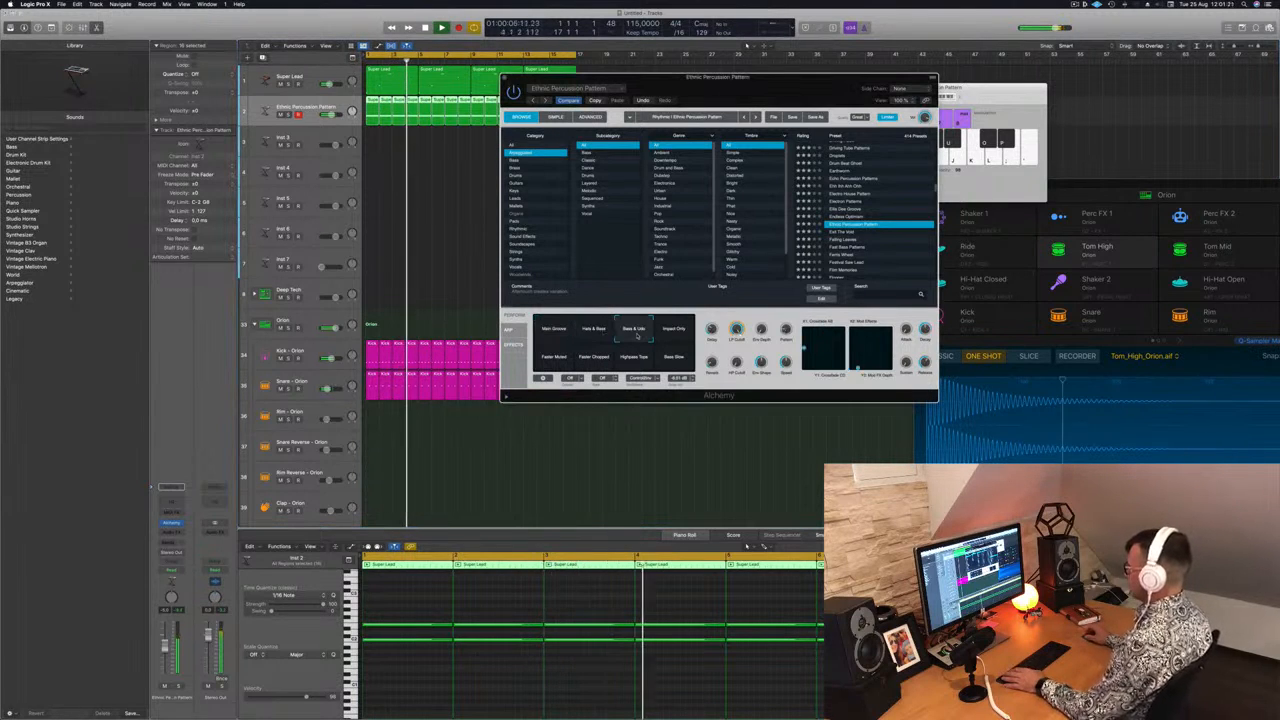
click(677, 340)
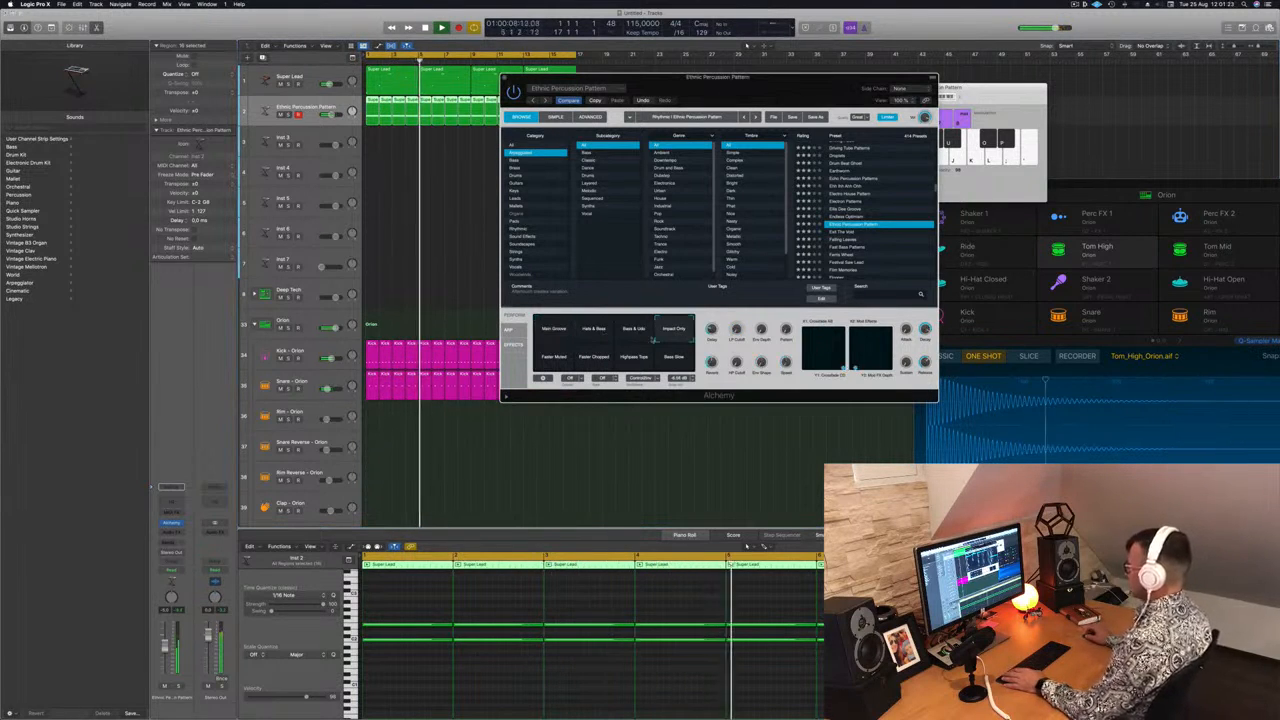
click(556, 360)
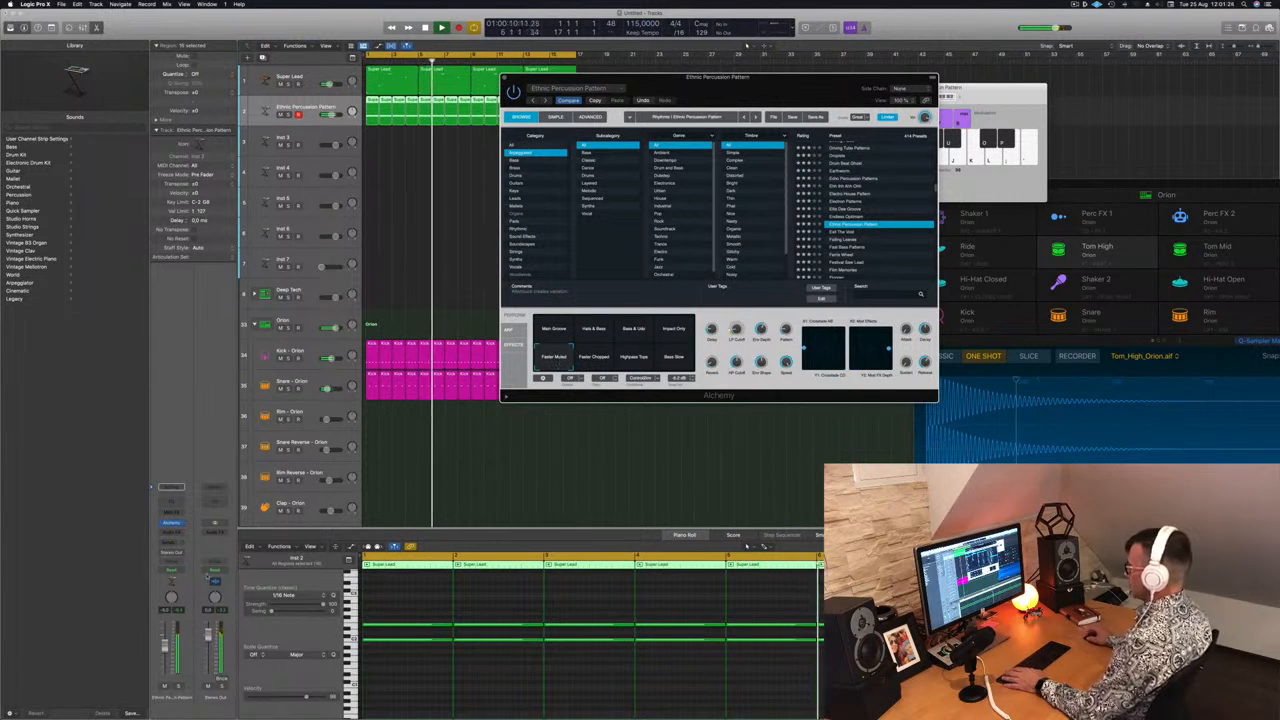
click(582, 362)
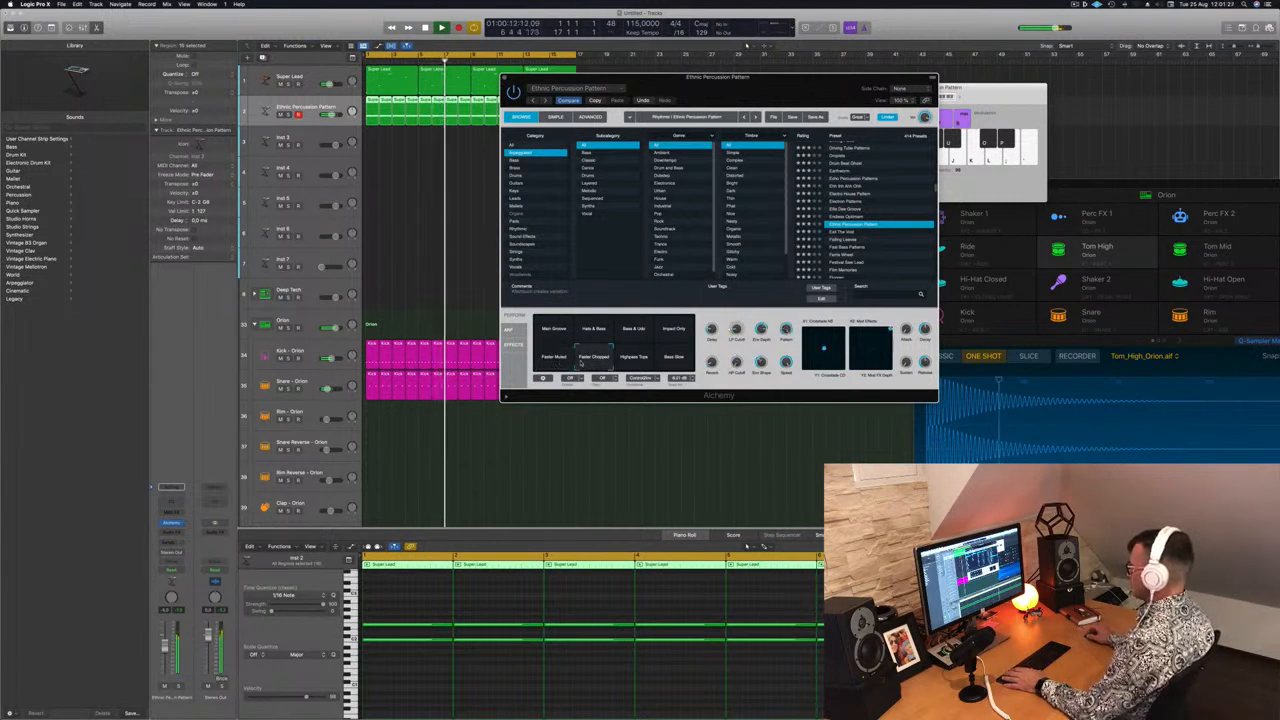
click(634, 360)
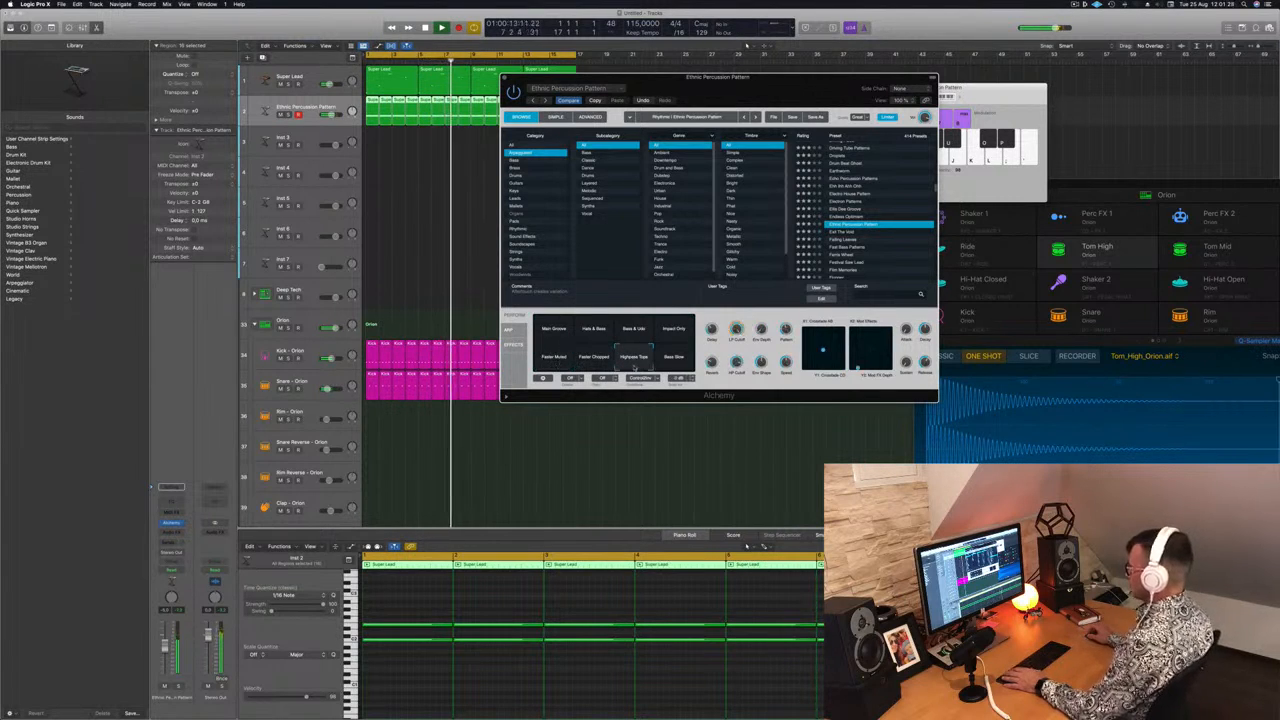
click(551, 331)
Step: Replay the Main Groove variation from the start and readjust the chord track's volume while it plays
key(space)
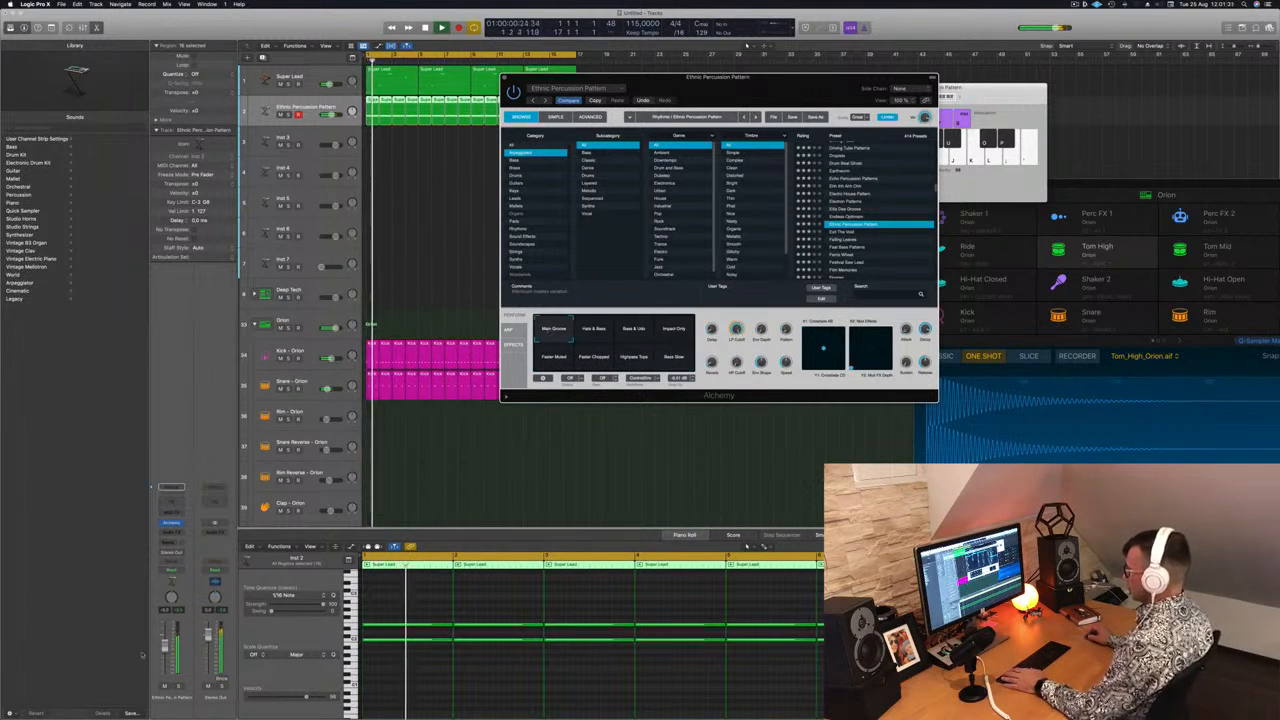
drag(165, 646, 165, 651)
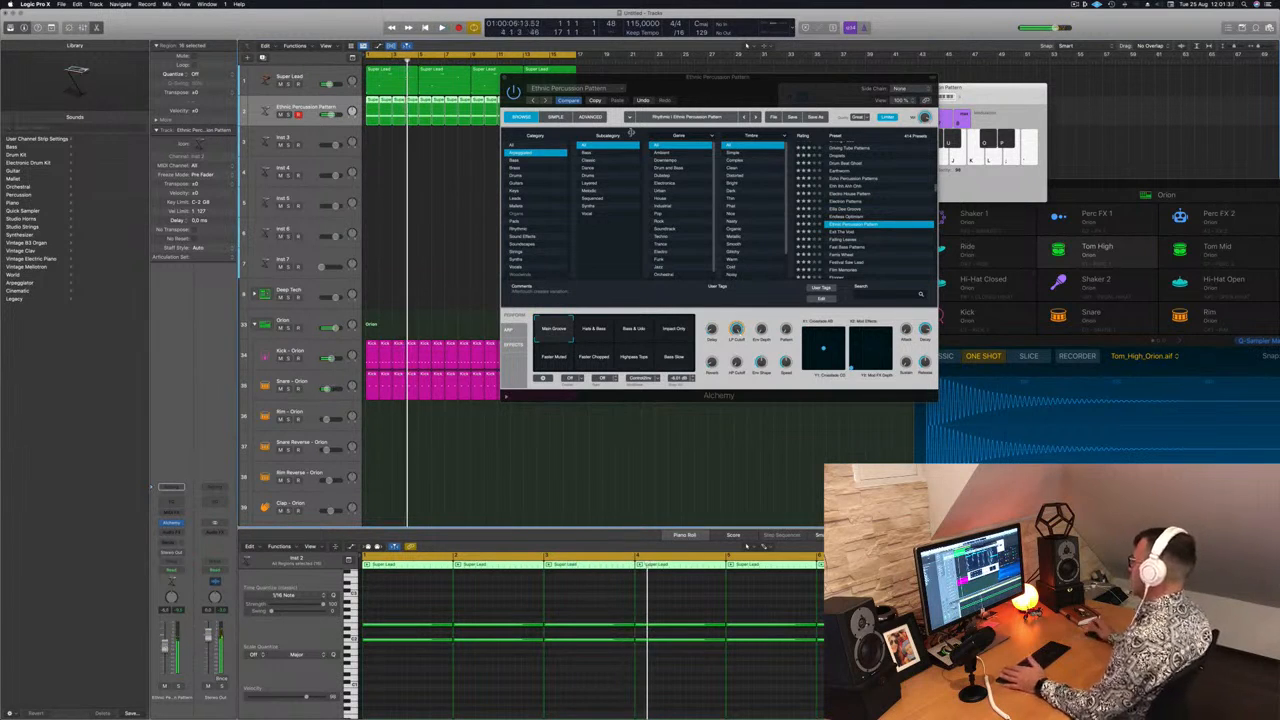
key(space)
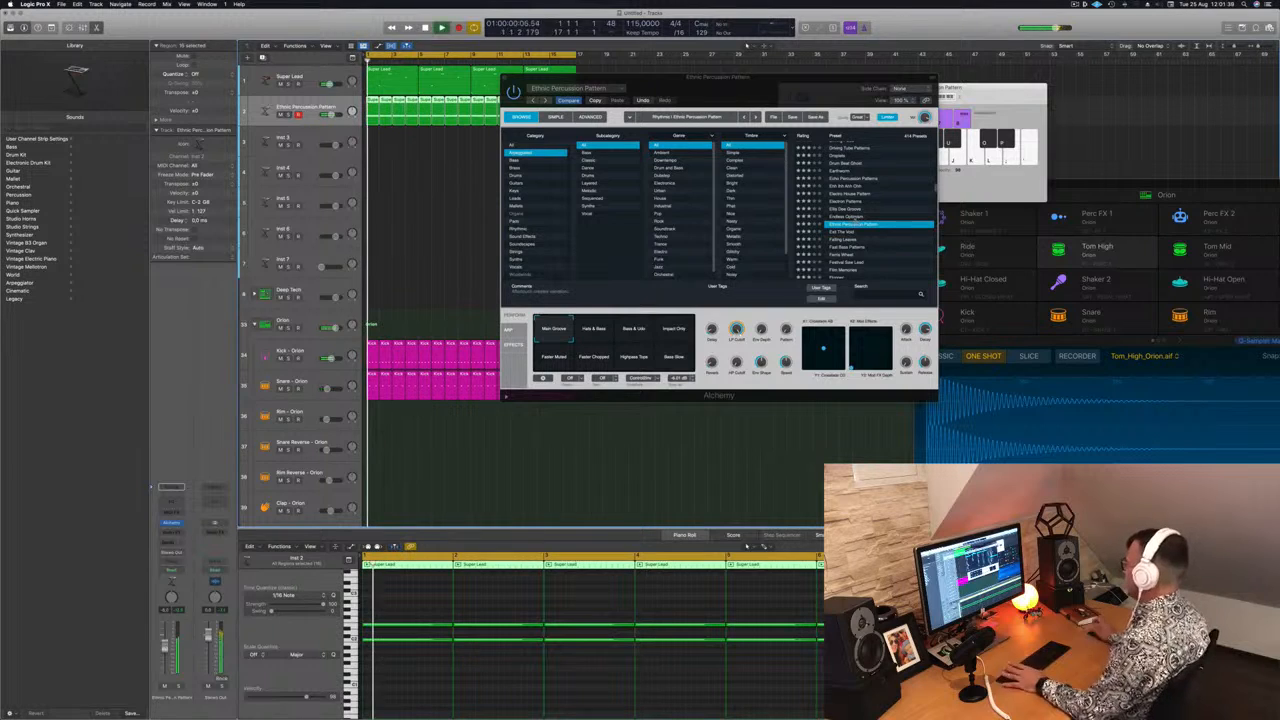
Step: Load the Falling Leaves preset and audition its Bright Metallic and Clear Delays variations
click(843, 241)
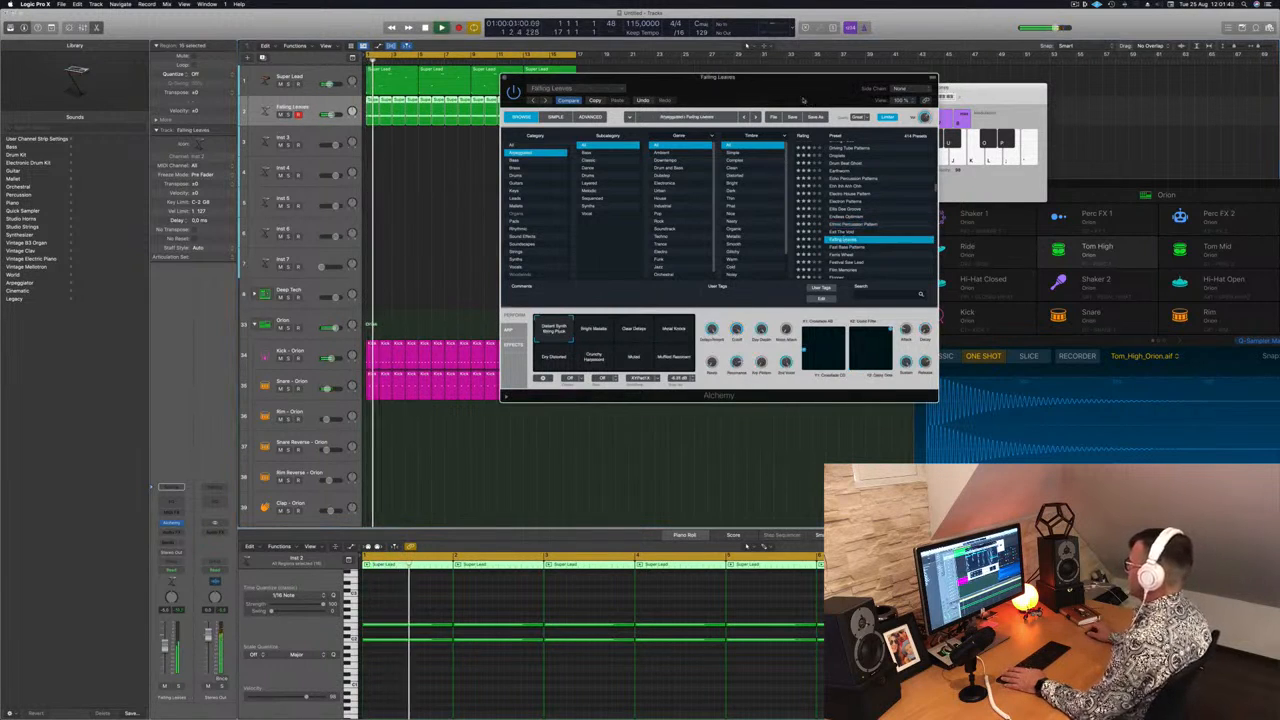
drag(787, 100, 748, 165)
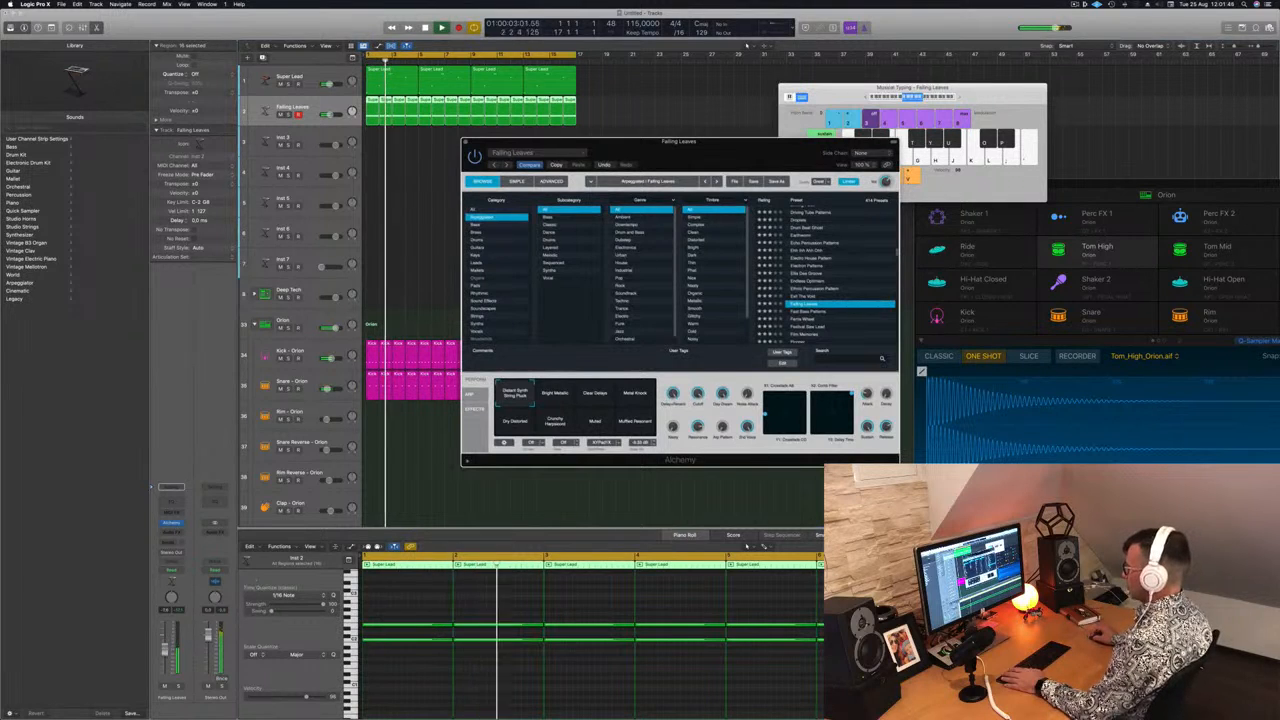
click(508, 488)
click(552, 393)
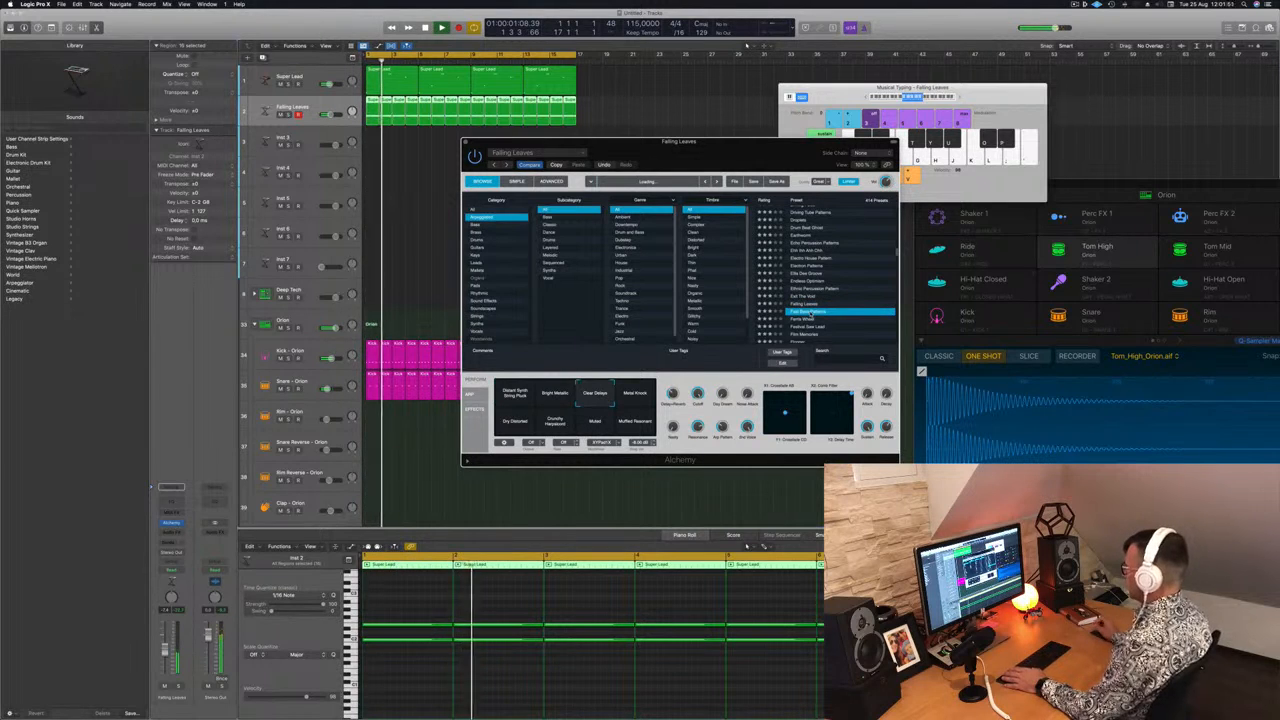
Step: Audition the Fast Bass Patterns and Festival Saw Lead presets on the chord track from the start
key(Return)
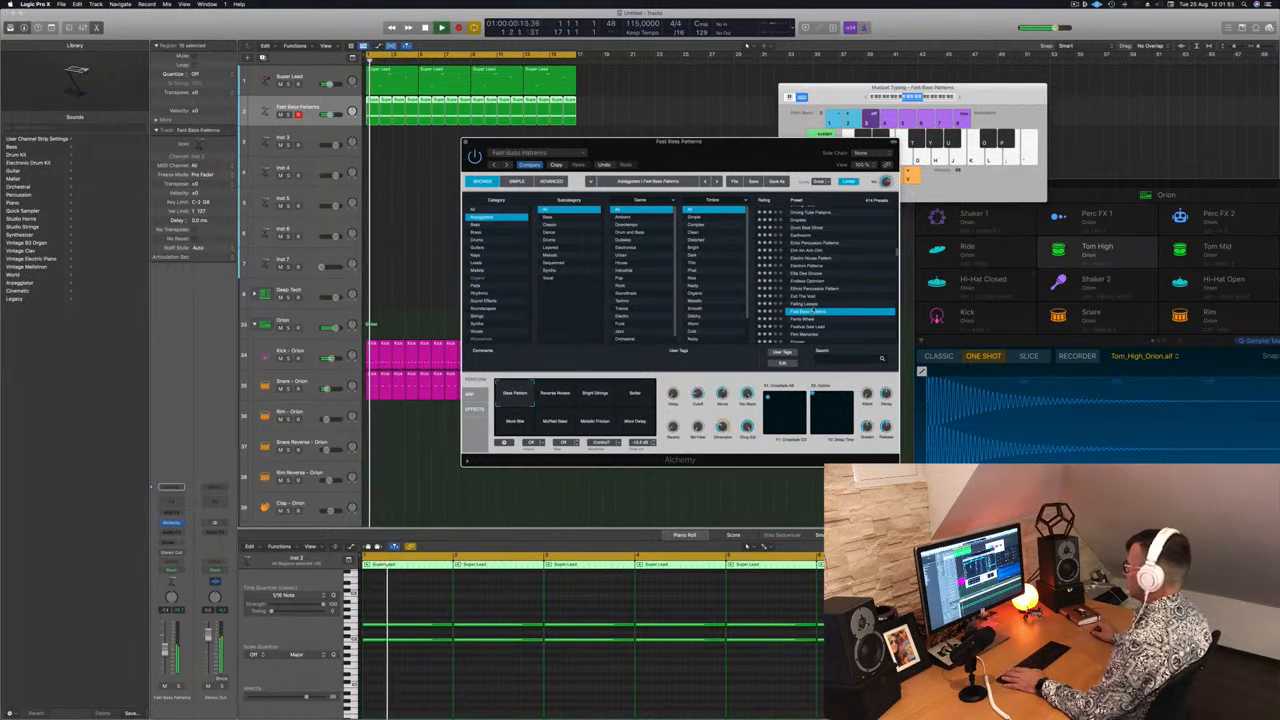
scroll(810, 300, down, 3)
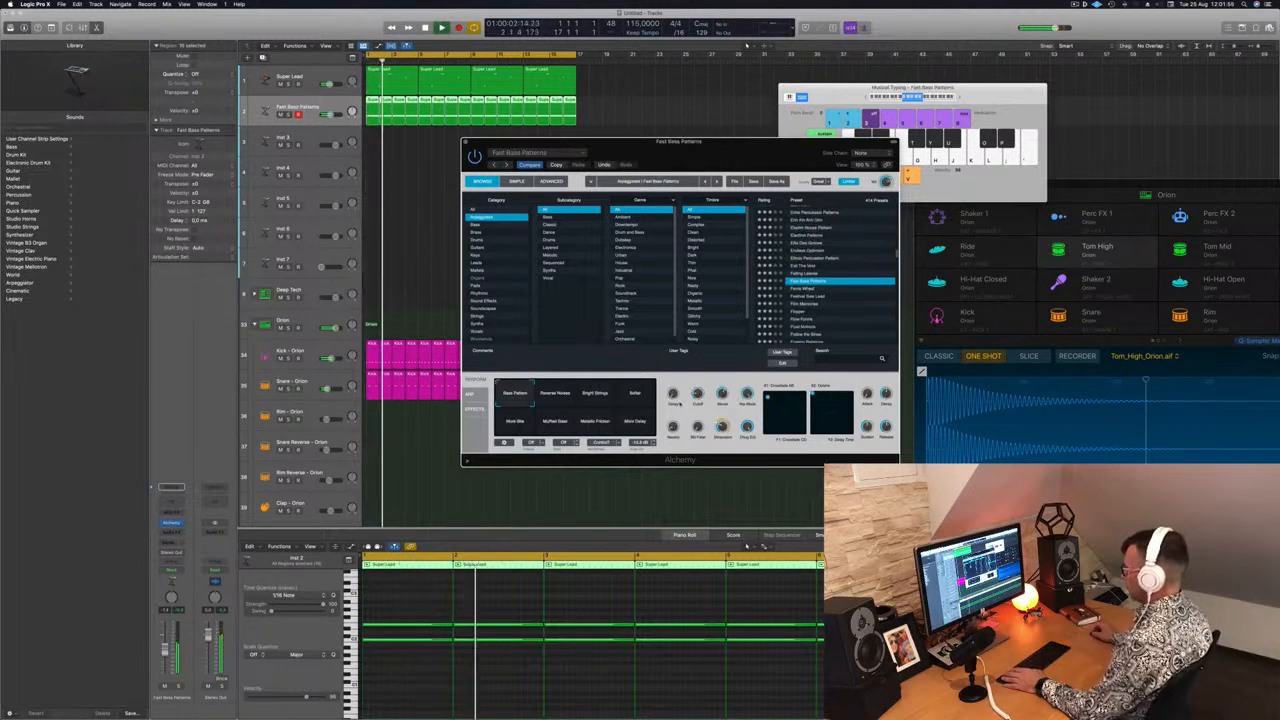
click(795, 289)
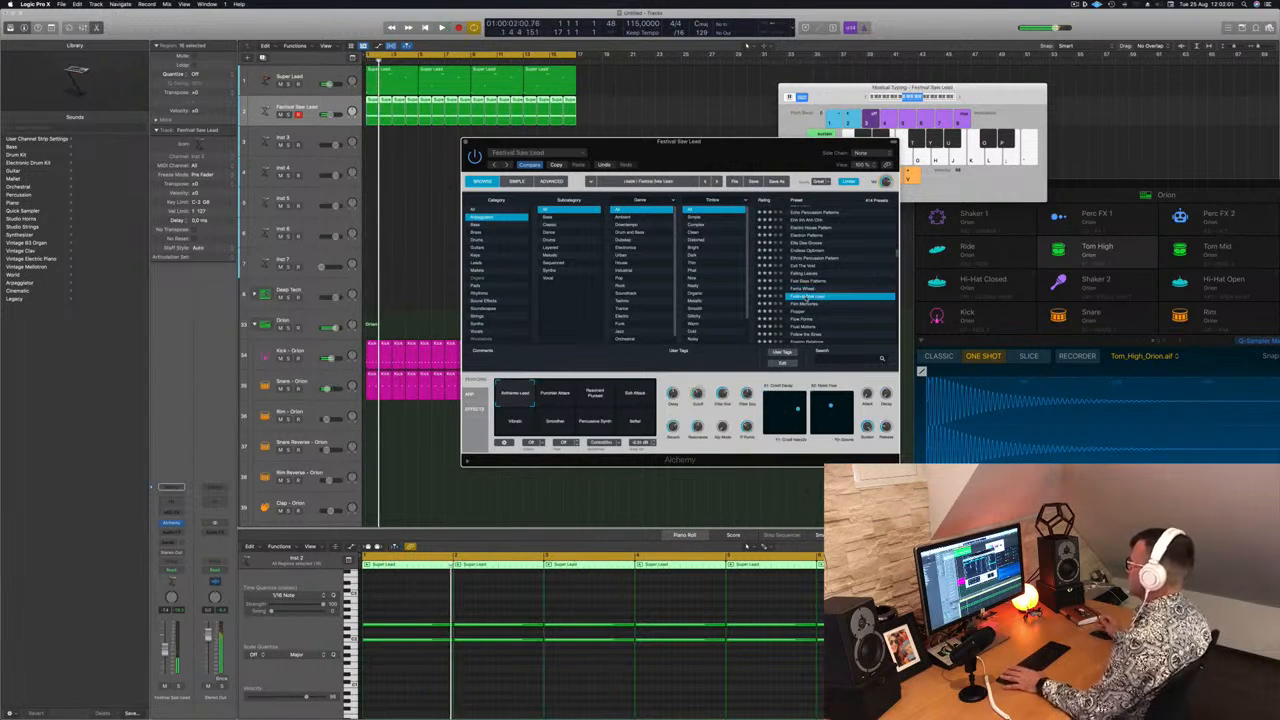
scroll(836, 305, down, 2)
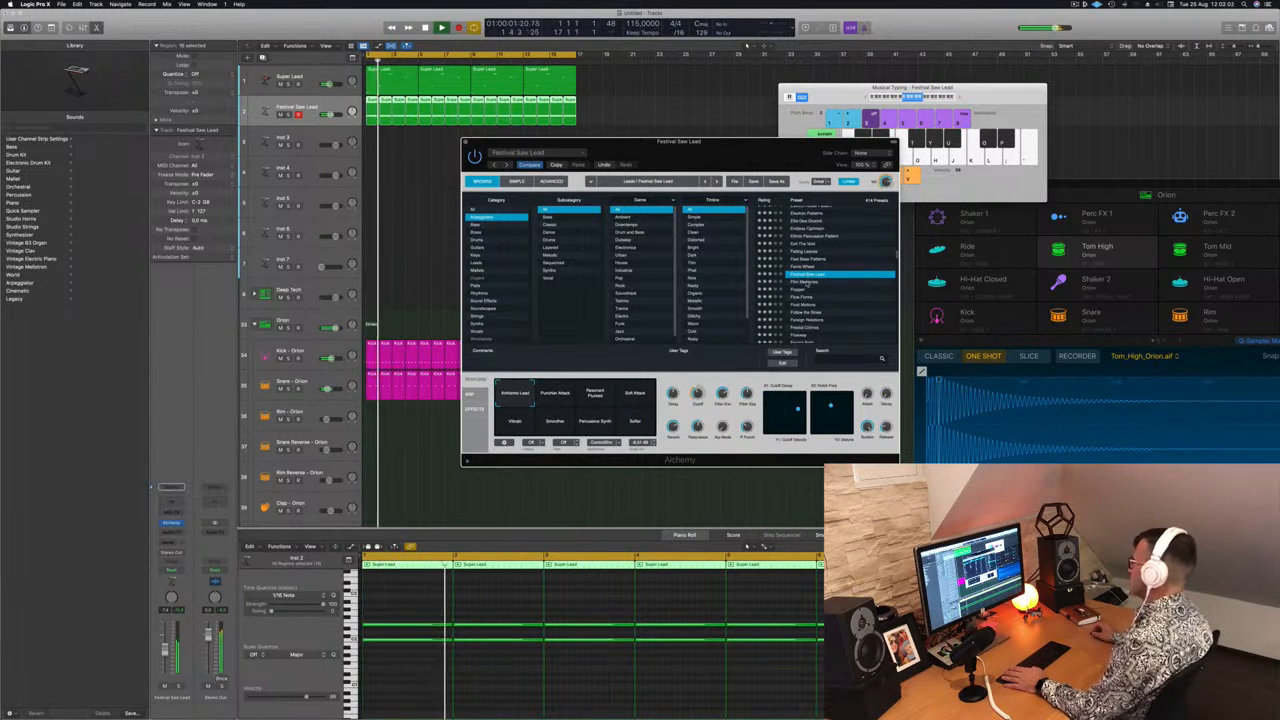
Step: Load the Film Memories preset and audition its variations up to Synth Pluck and Shimmer Pluck
click(803, 283)
scroll(822, 298, down, 1)
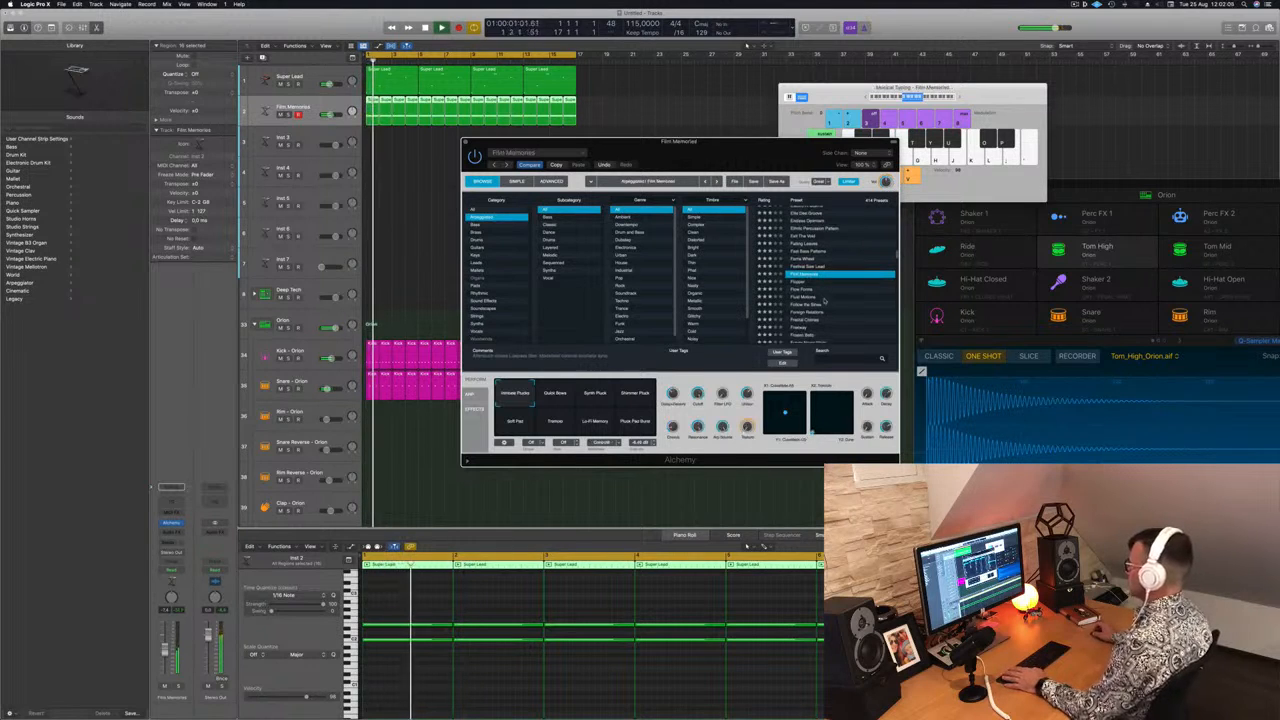
click(556, 395)
click(596, 394)
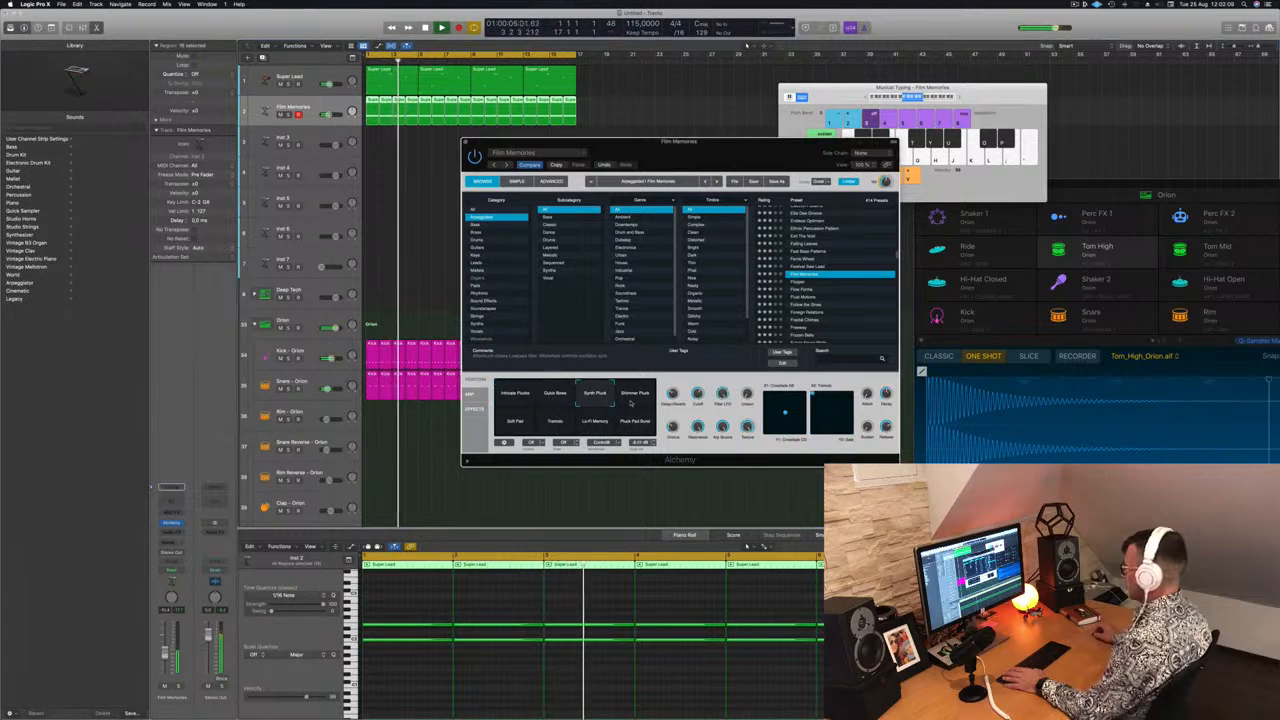
click(633, 395)
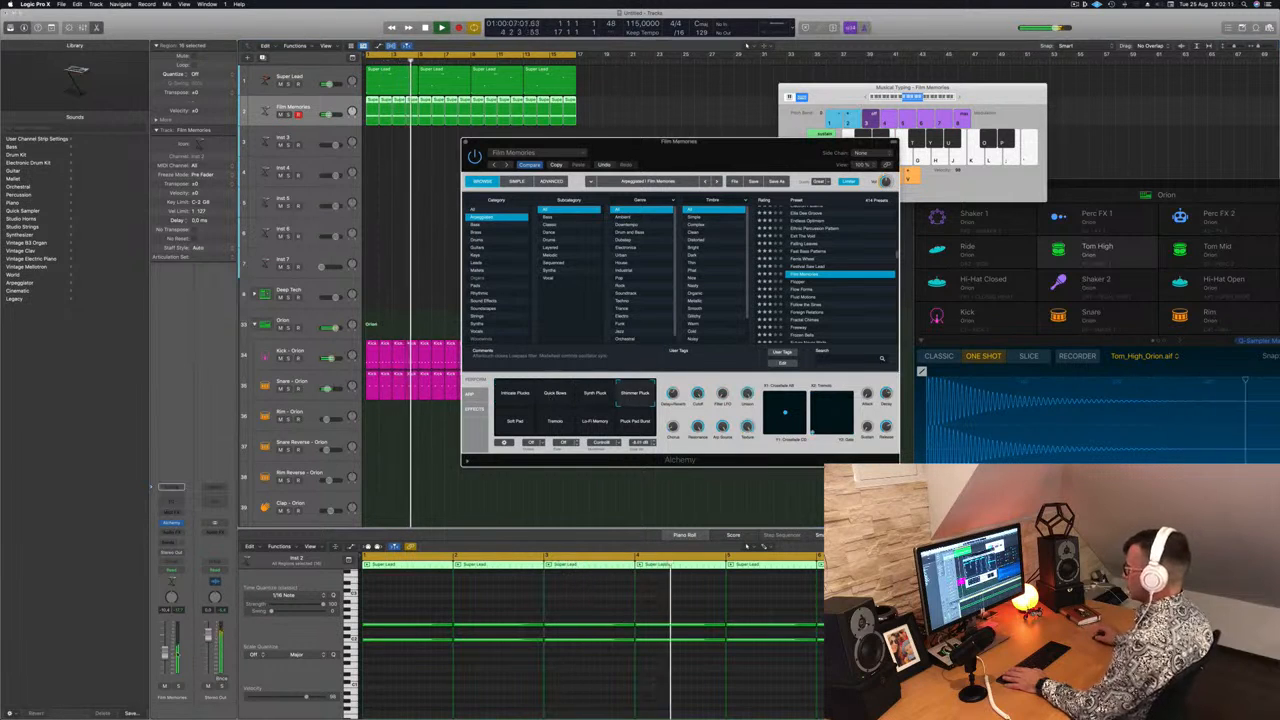
Step: Audition the Soft Pad, Tremolo and Lo-Fi Memory variations of Film Memories and settle on the Pluck Pad variation
click(512, 424)
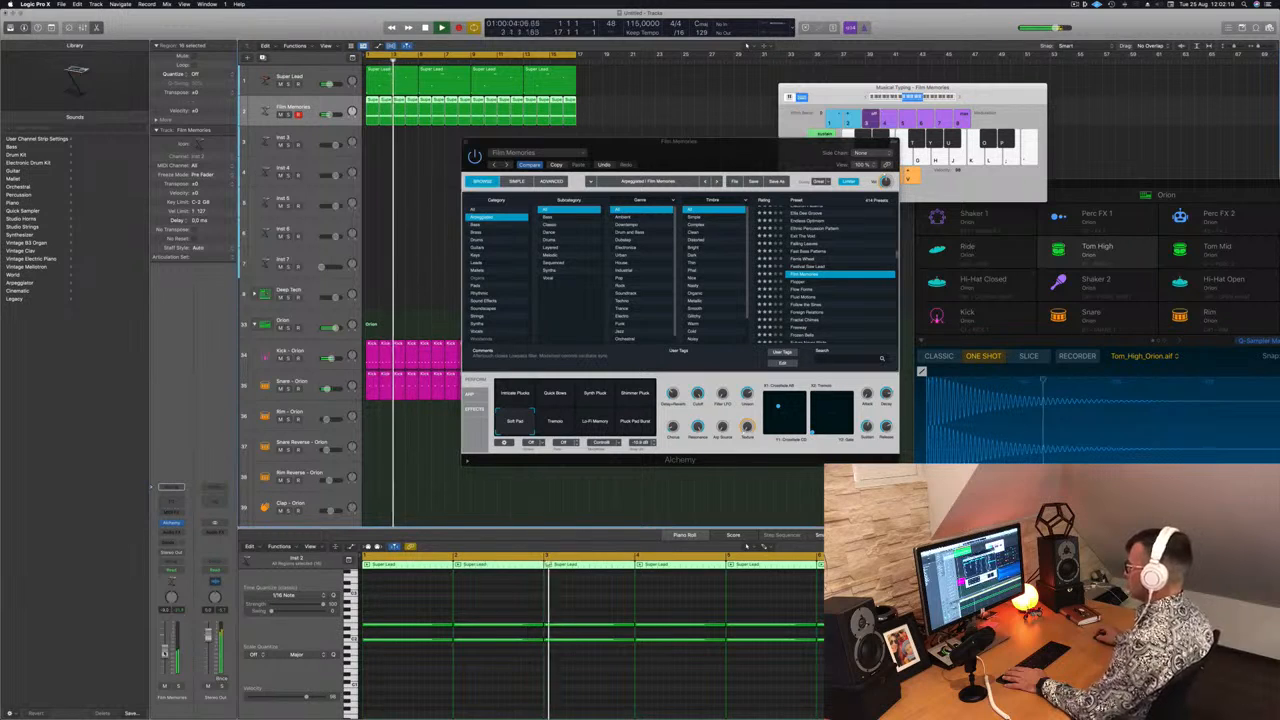
click(555, 420)
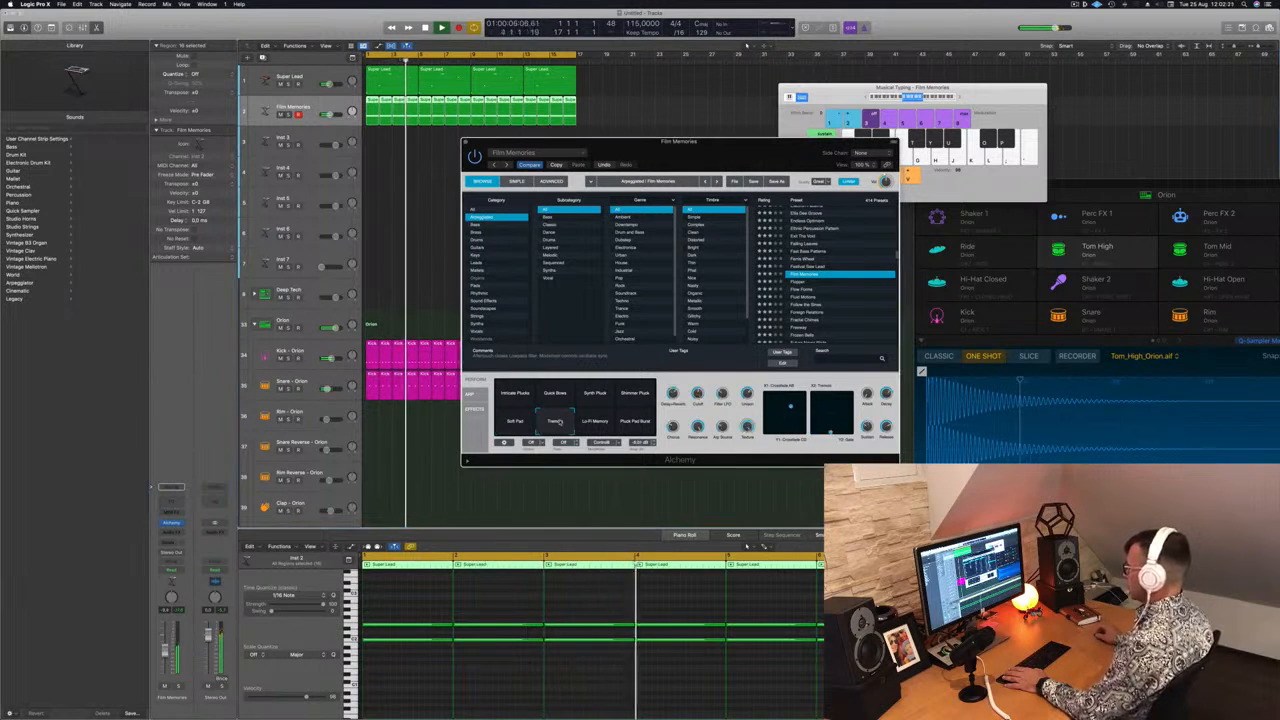
click(597, 421)
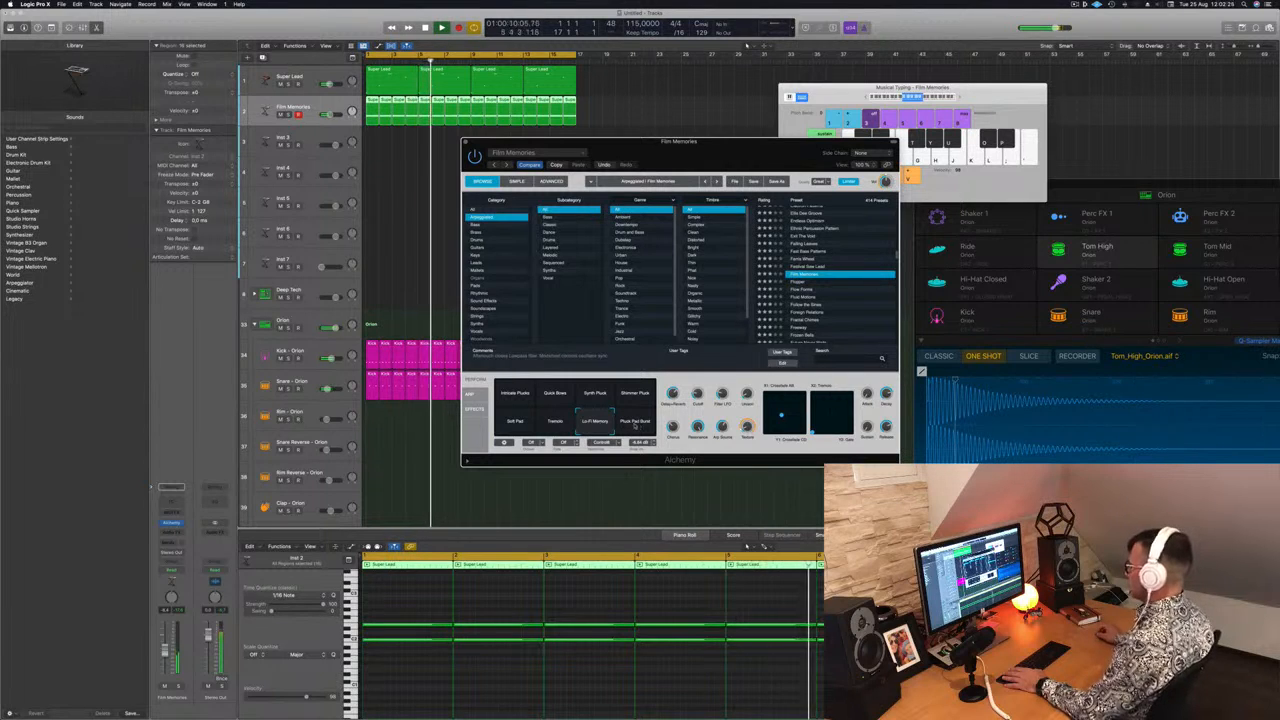
click(637, 424)
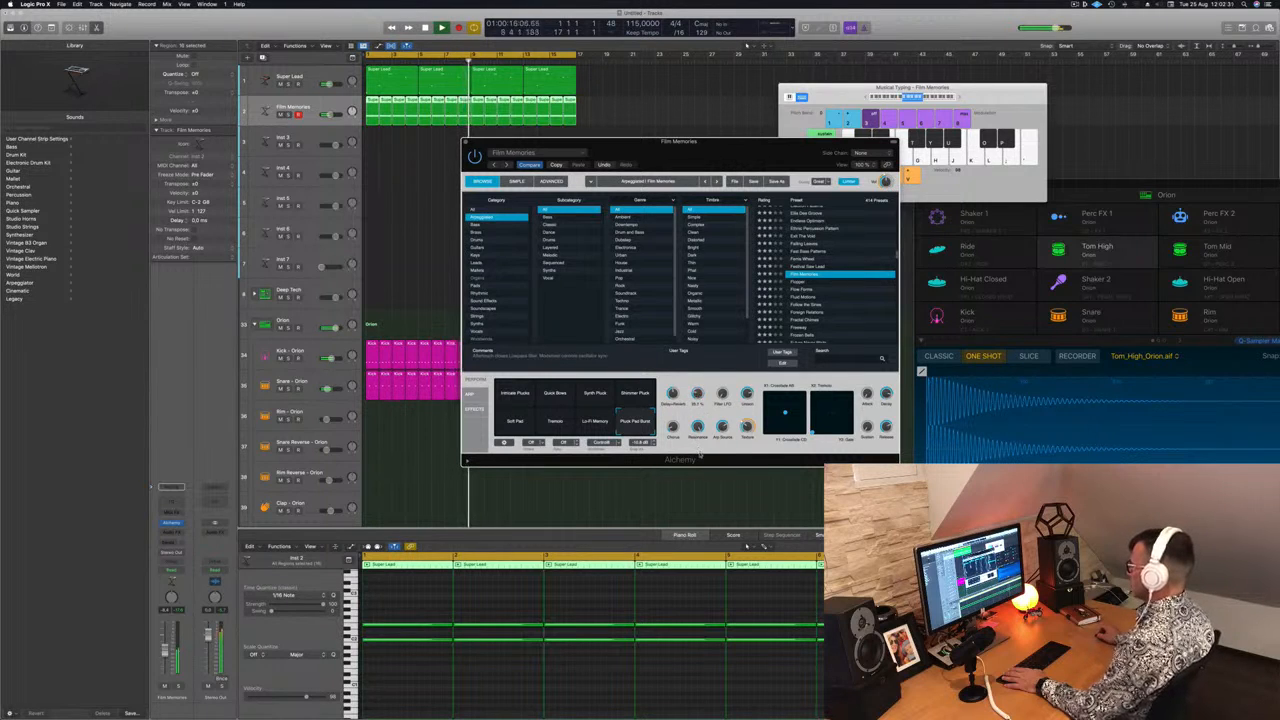
click(746, 546)
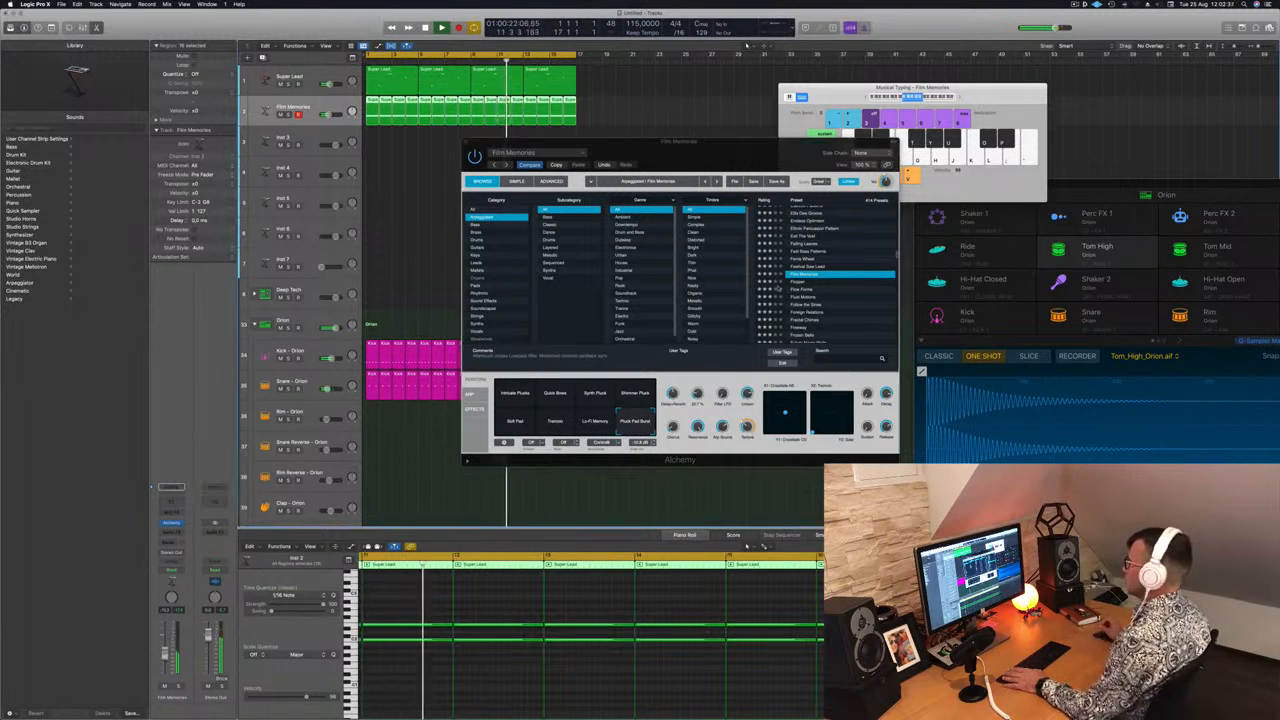
Step: Audition the Flipper and Flow Forms presets on the chord track, then load the Fluid Motions preset
click(800, 283)
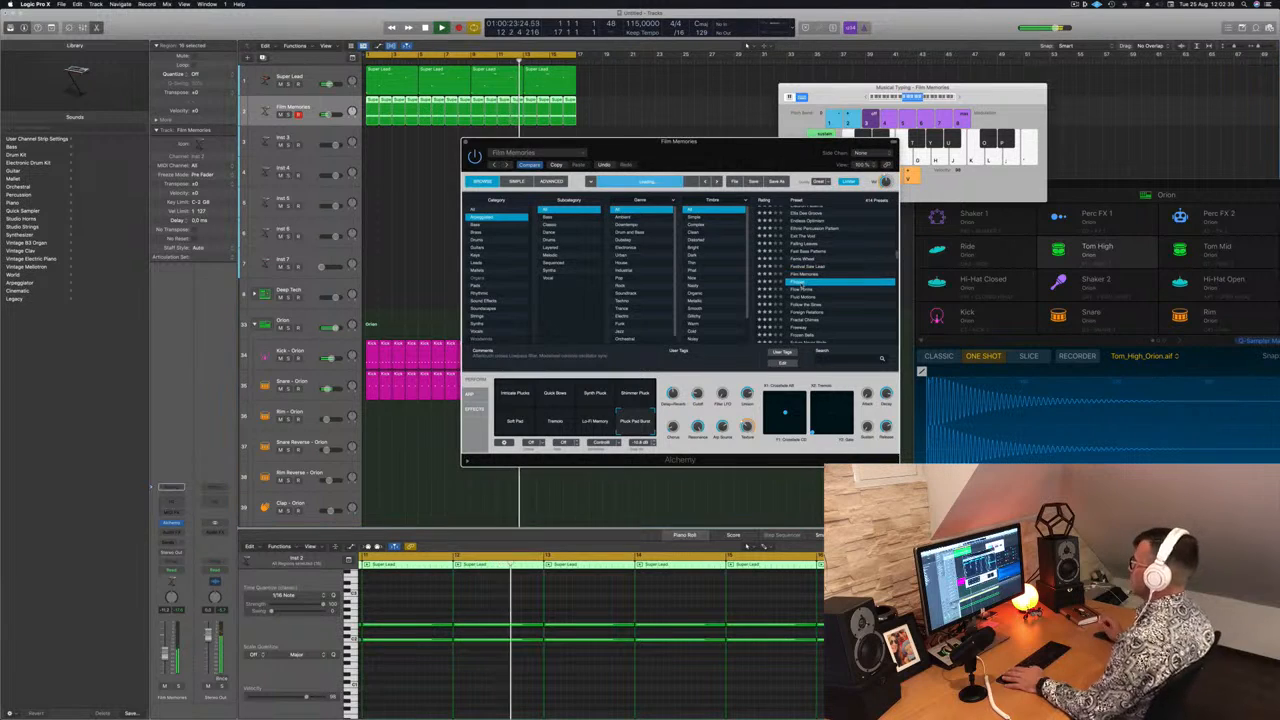
drag(834, 100, 857, 85)
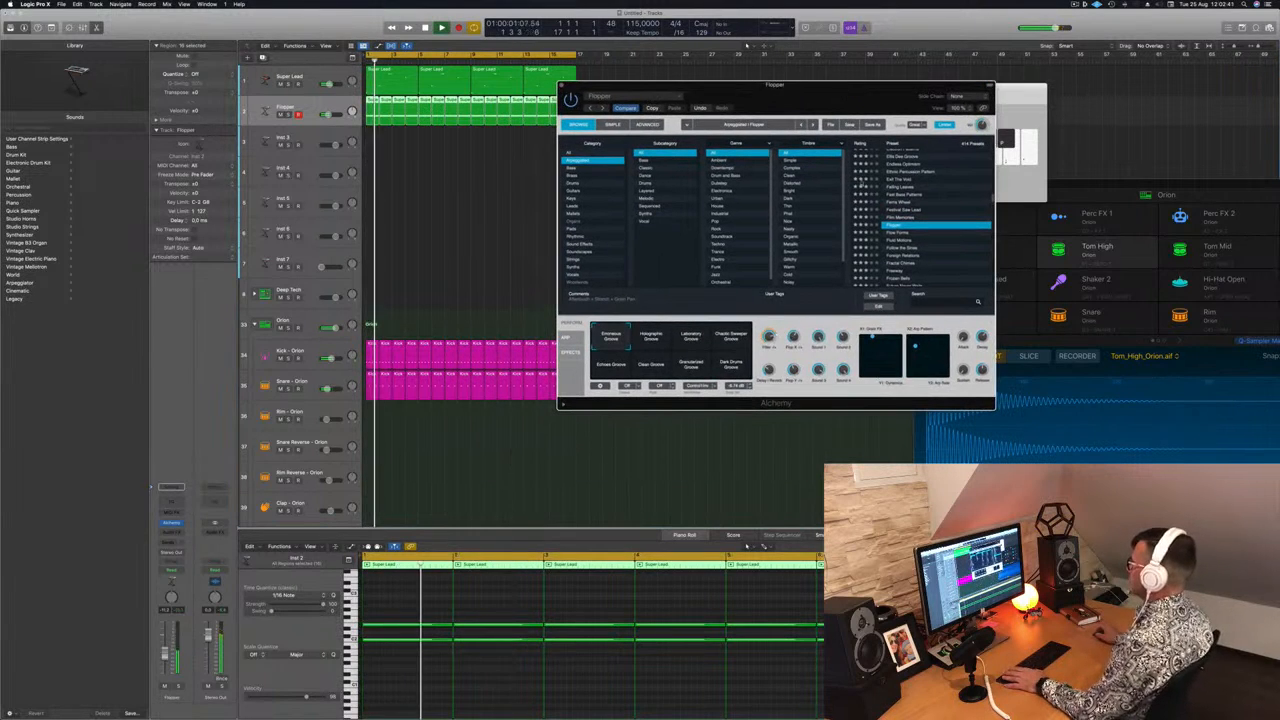
click(894, 233)
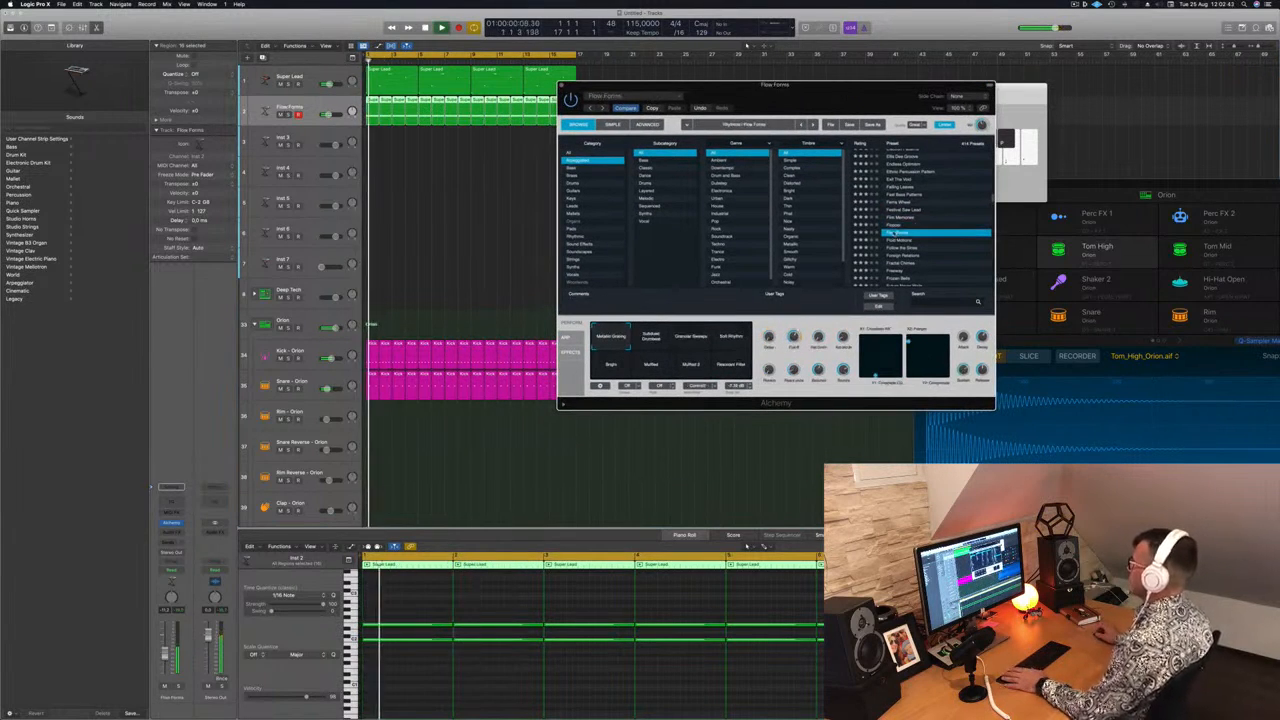
key(Down)
mouse_move(821, 107)
mouse_down()
mouse_move(793, 108)
mouse_move(814, 100)
mouse_up()
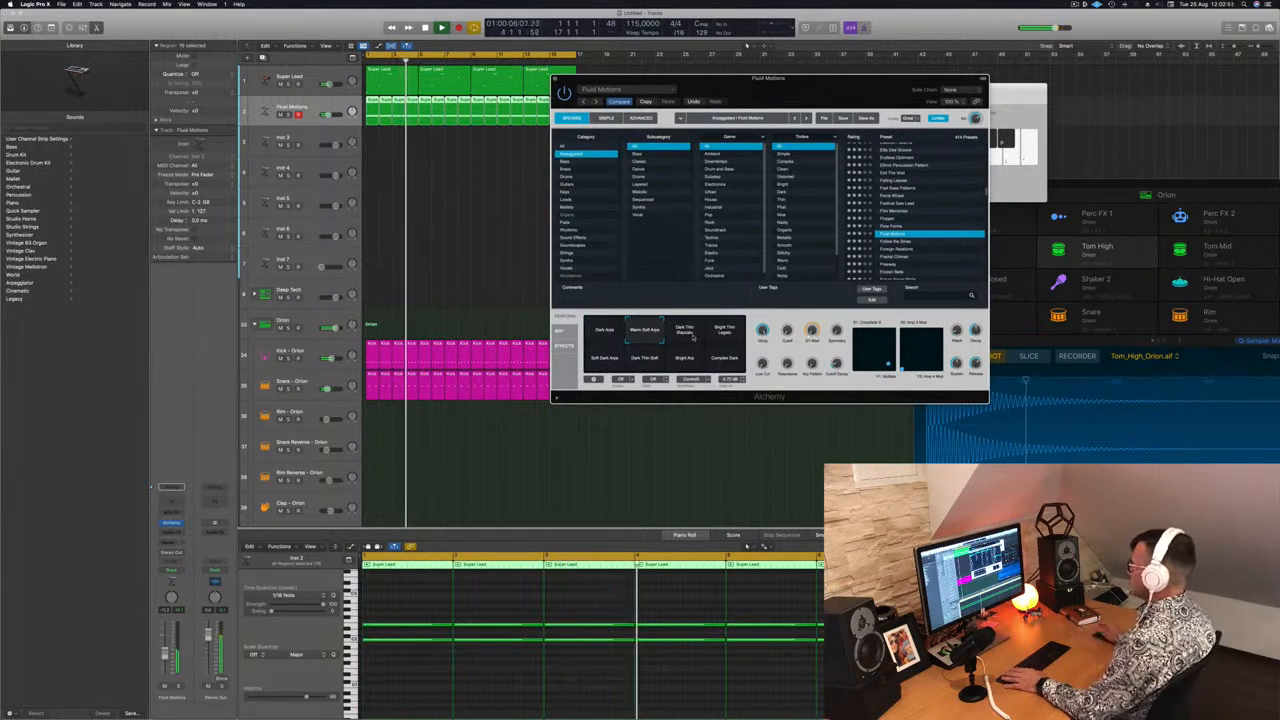
Step: Audition the Dark Thin Staccato, Bright Thin Legato, Soft Dark Arps and Dark Thin Soft variations of Fluid Motions
click(693, 338)
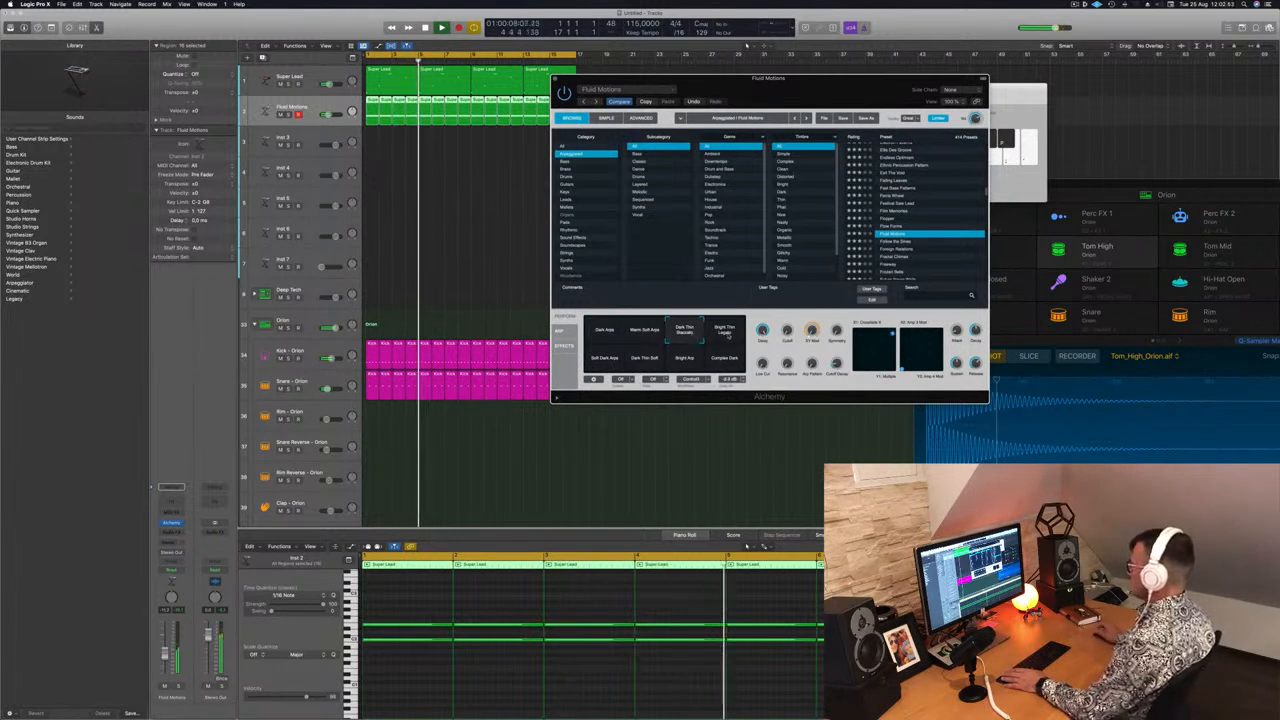
click(726, 334)
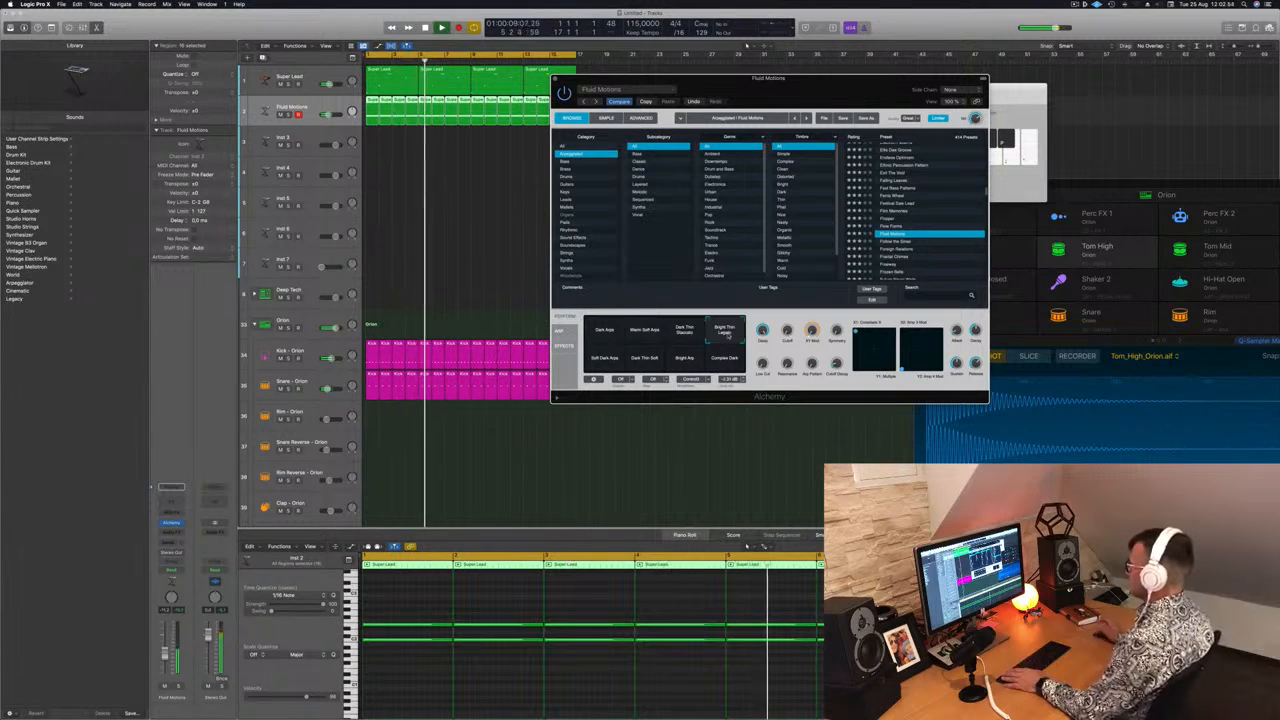
click(611, 360)
click(650, 364)
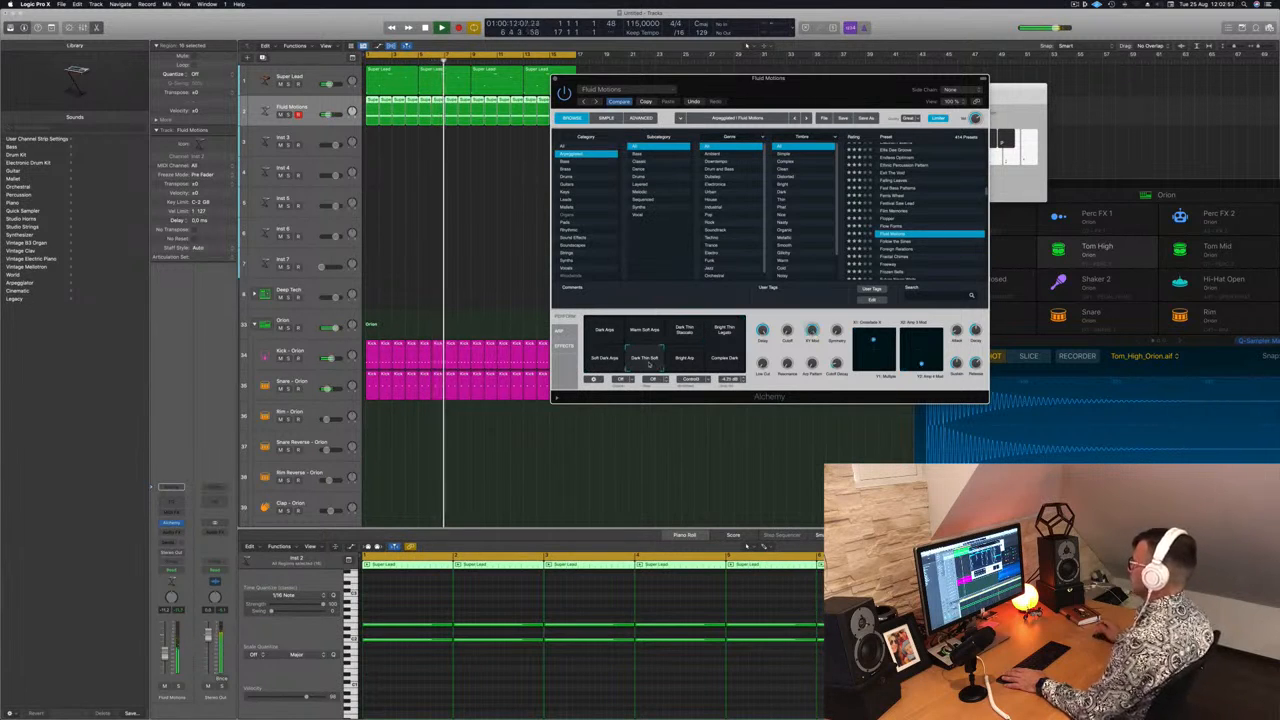
Step: Audition the Bright Arp variation, settle on Complex Dark for the Fluid Motions sound and close the Alchemy window
click(684, 360)
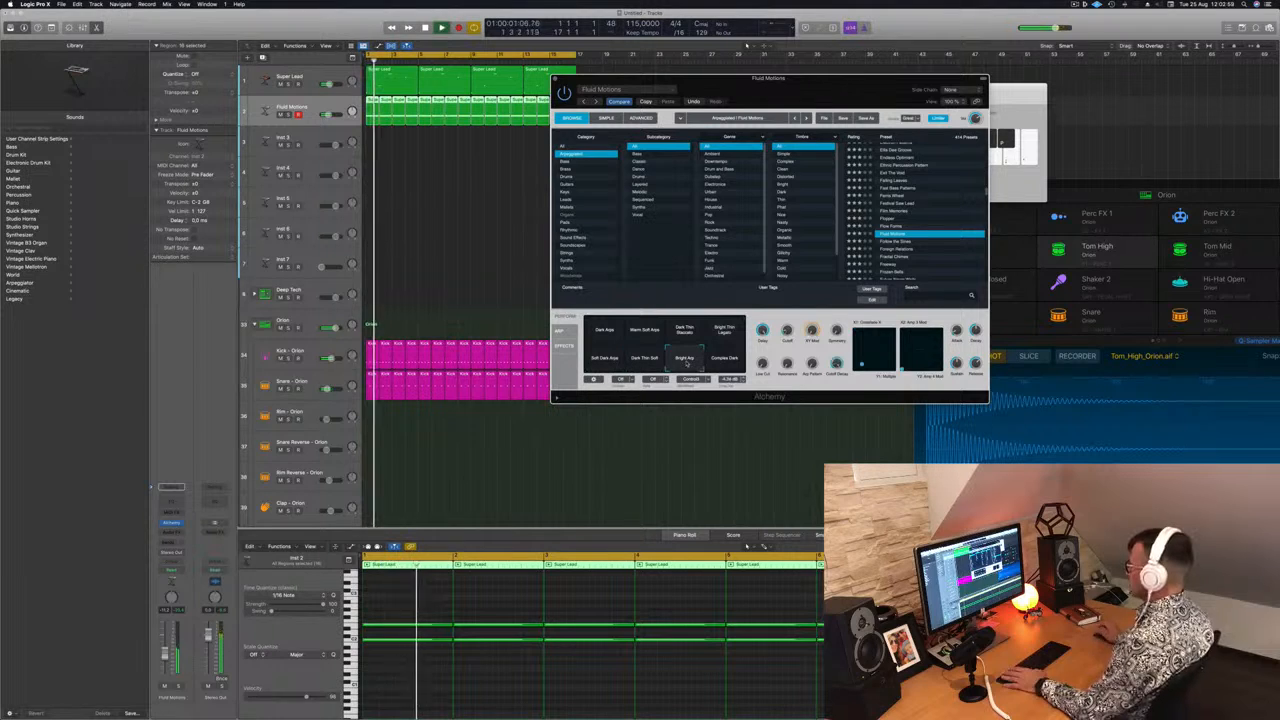
click(724, 360)
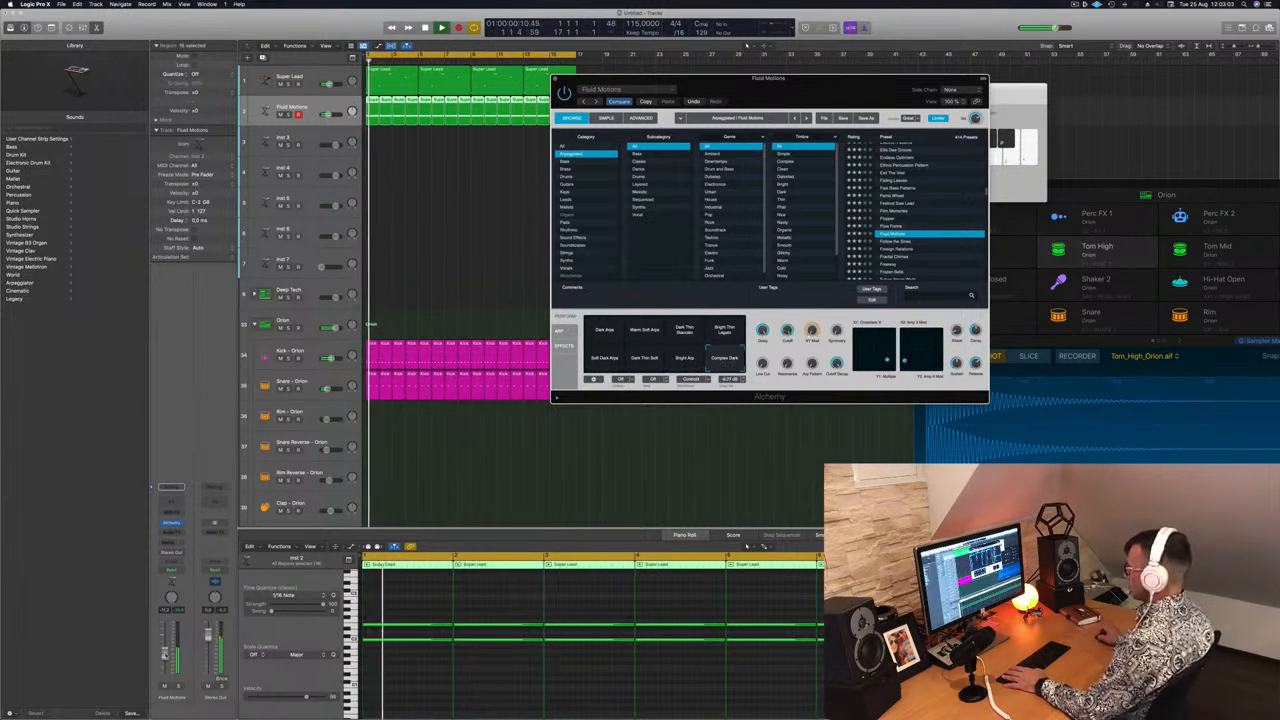
click(690, 468)
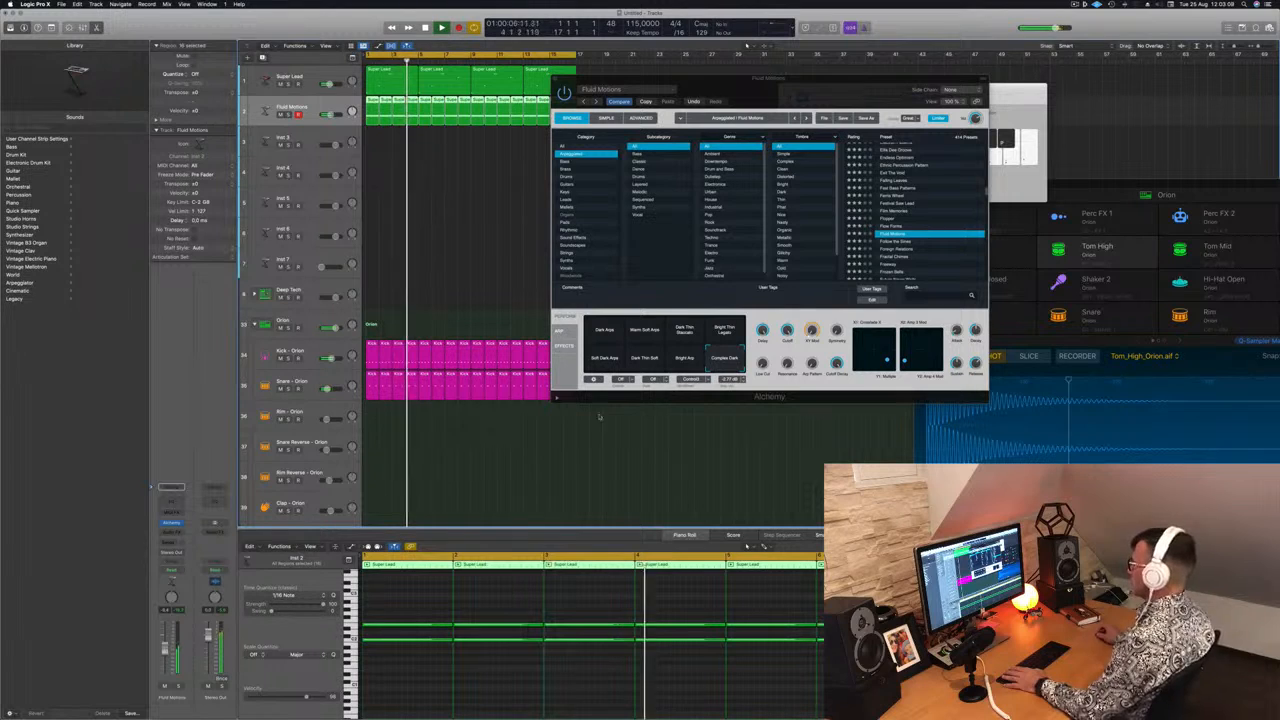
drag(812, 365, 813, 338)
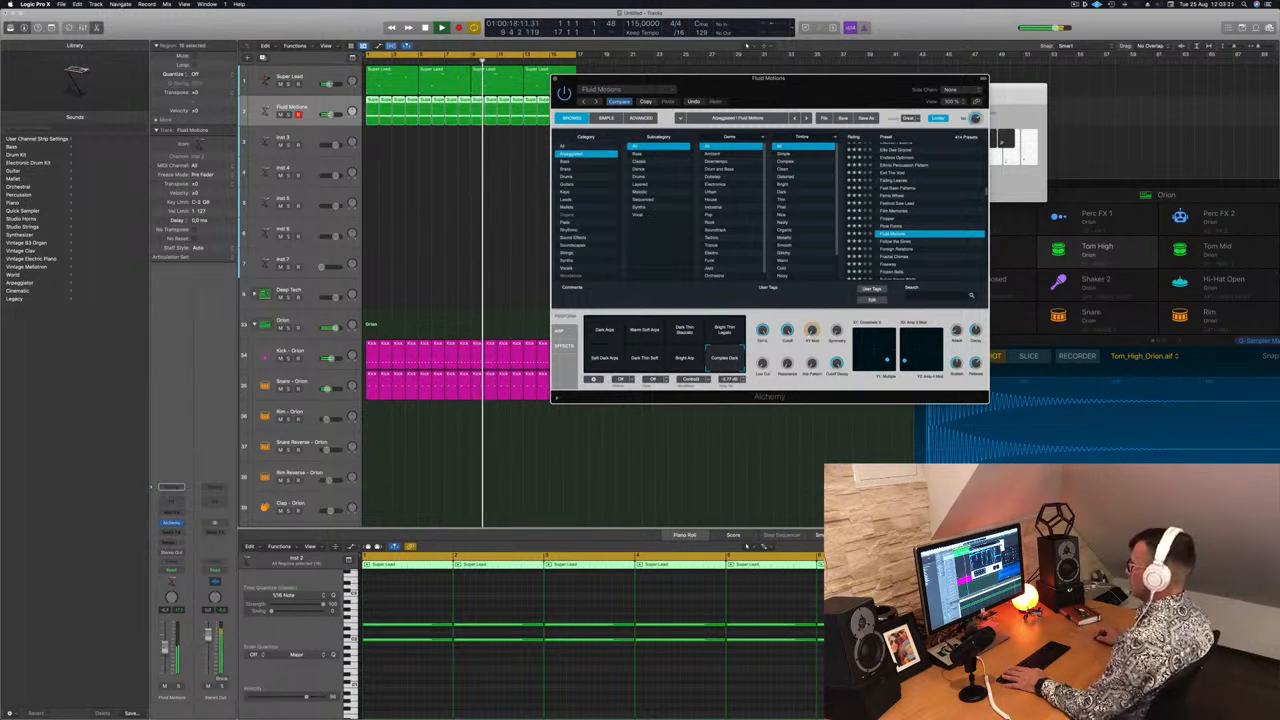
click(534, 32)
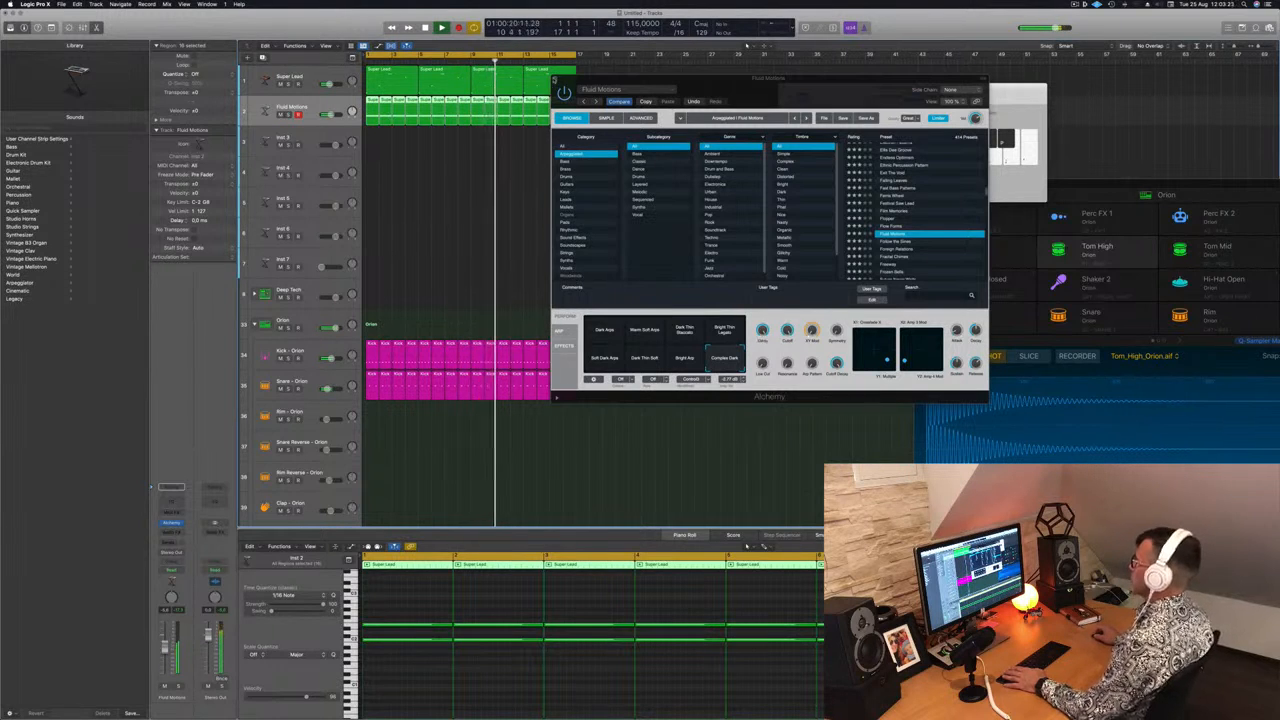
click(555, 80)
click(555, 80)
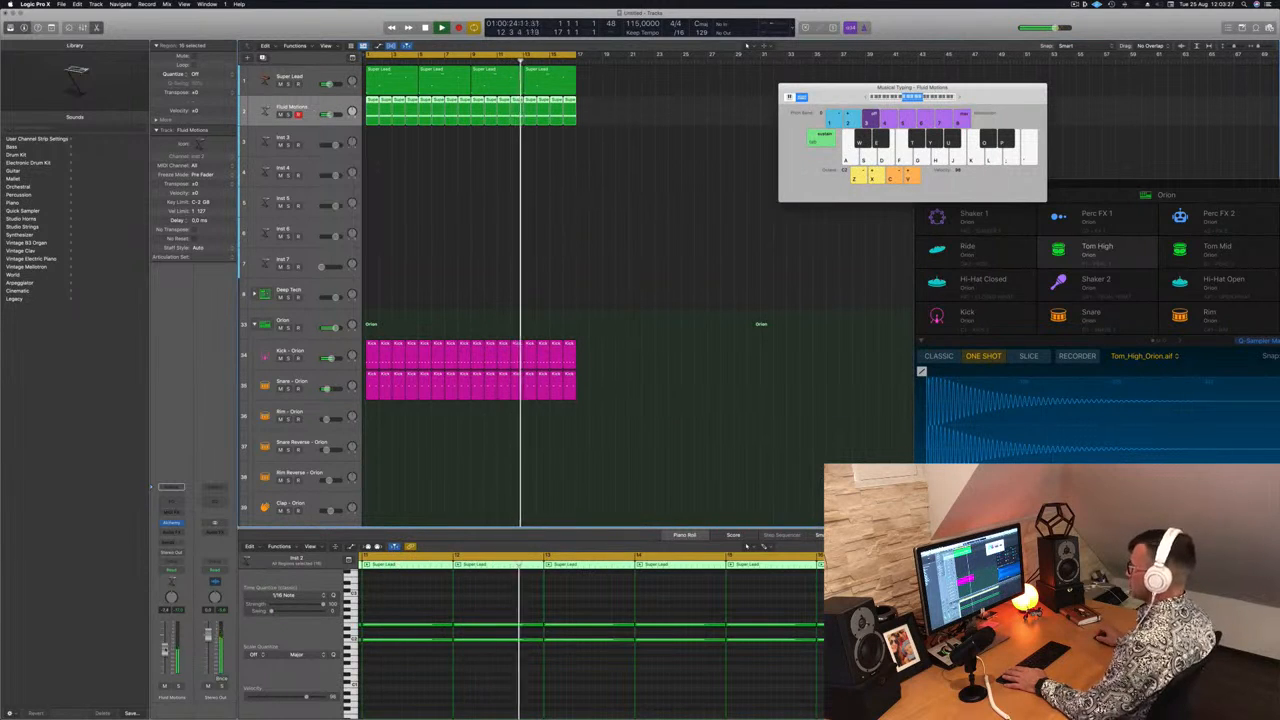
Step: Find the Hi-Hat Open track of the Orion kit and lower its volume slightly
scroll(495, 233, down, 3)
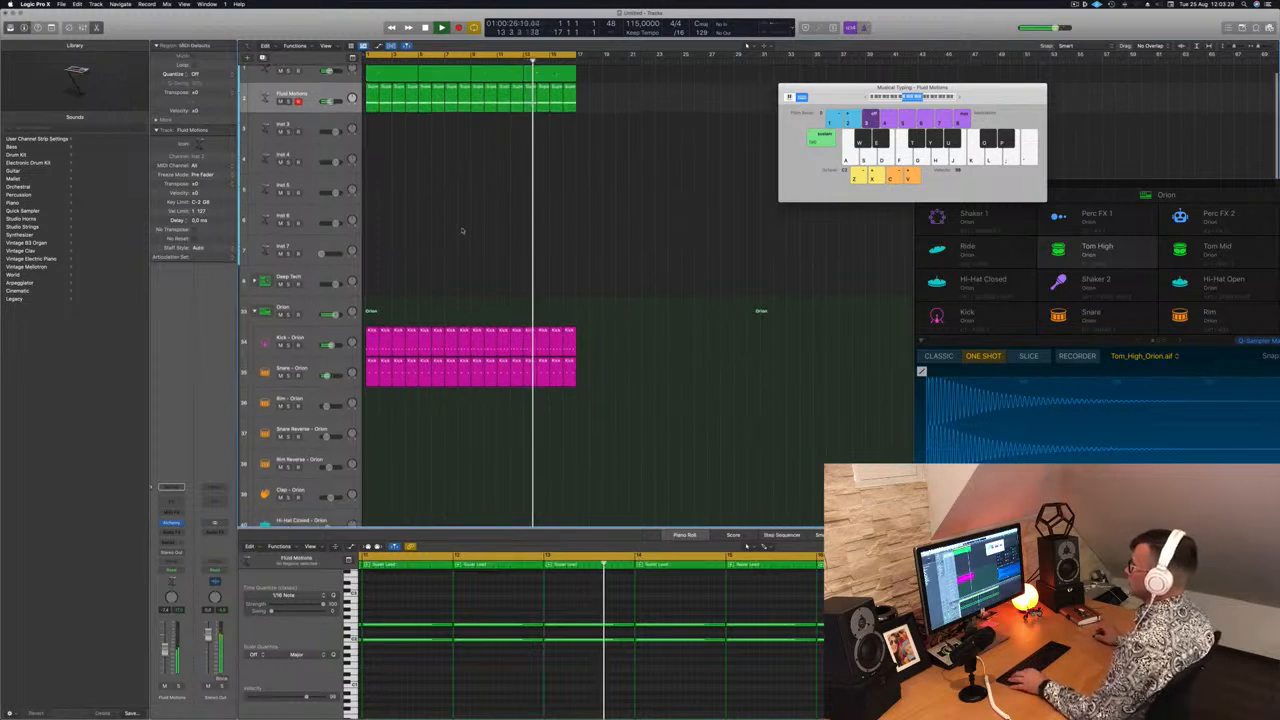
scroll(495, 233, down, 7)
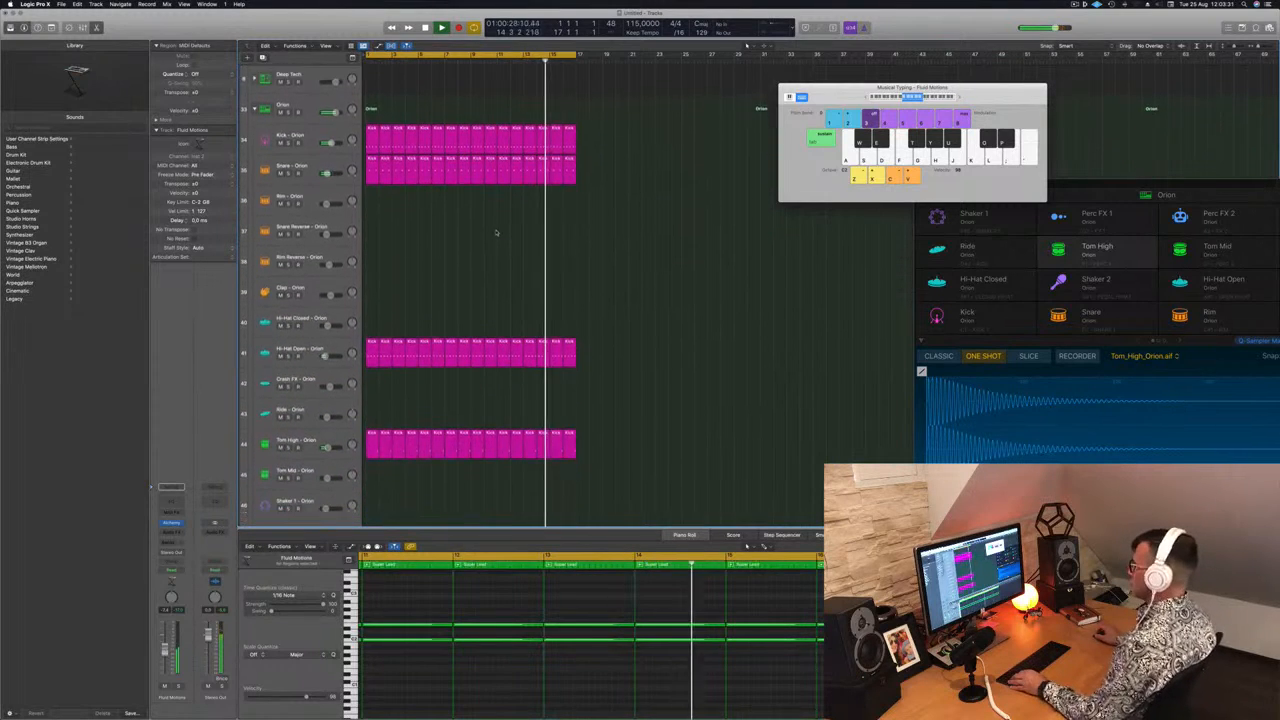
scroll(434, 247, down, 1)
click(372, 287)
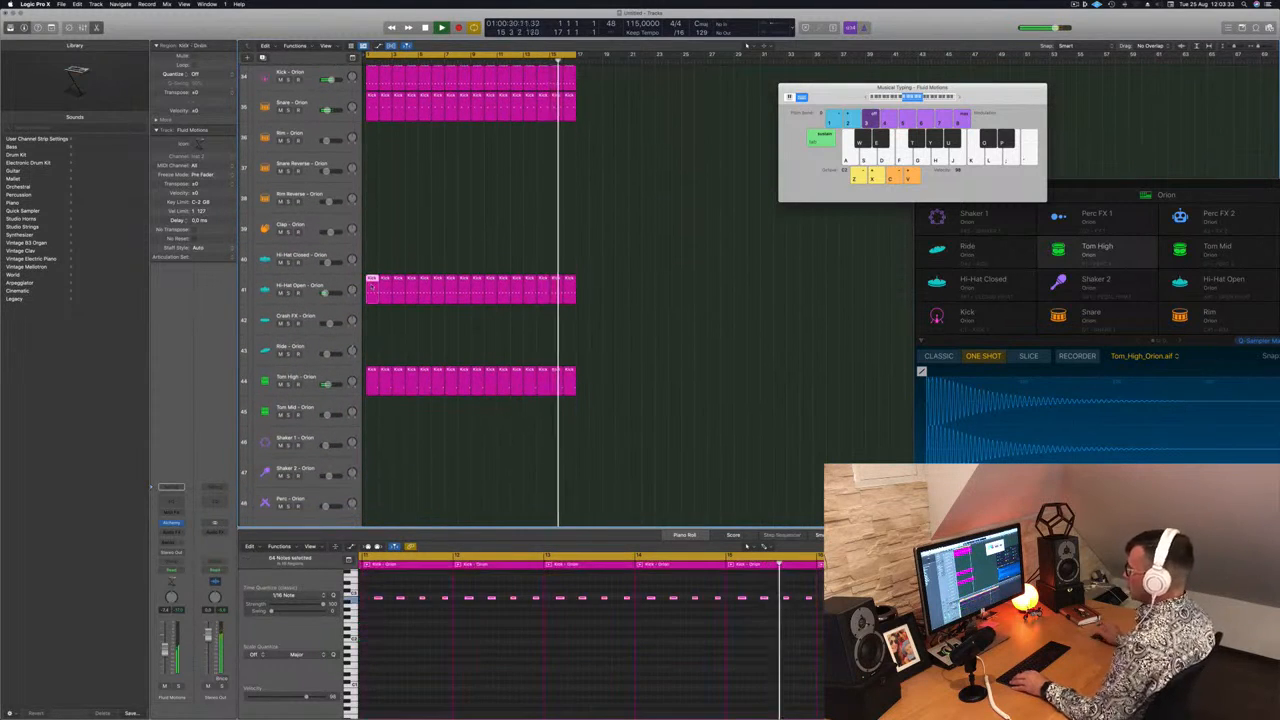
scroll(387, 326, down, 3)
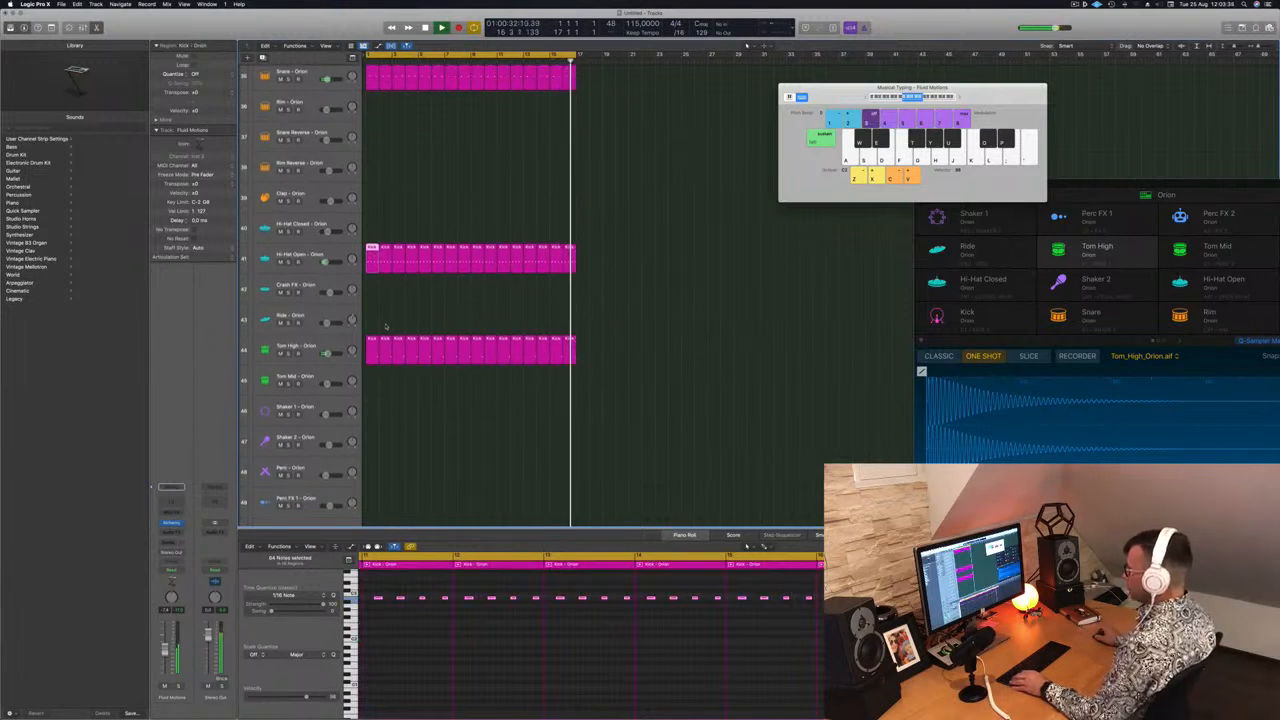
scroll(387, 326, up, 7)
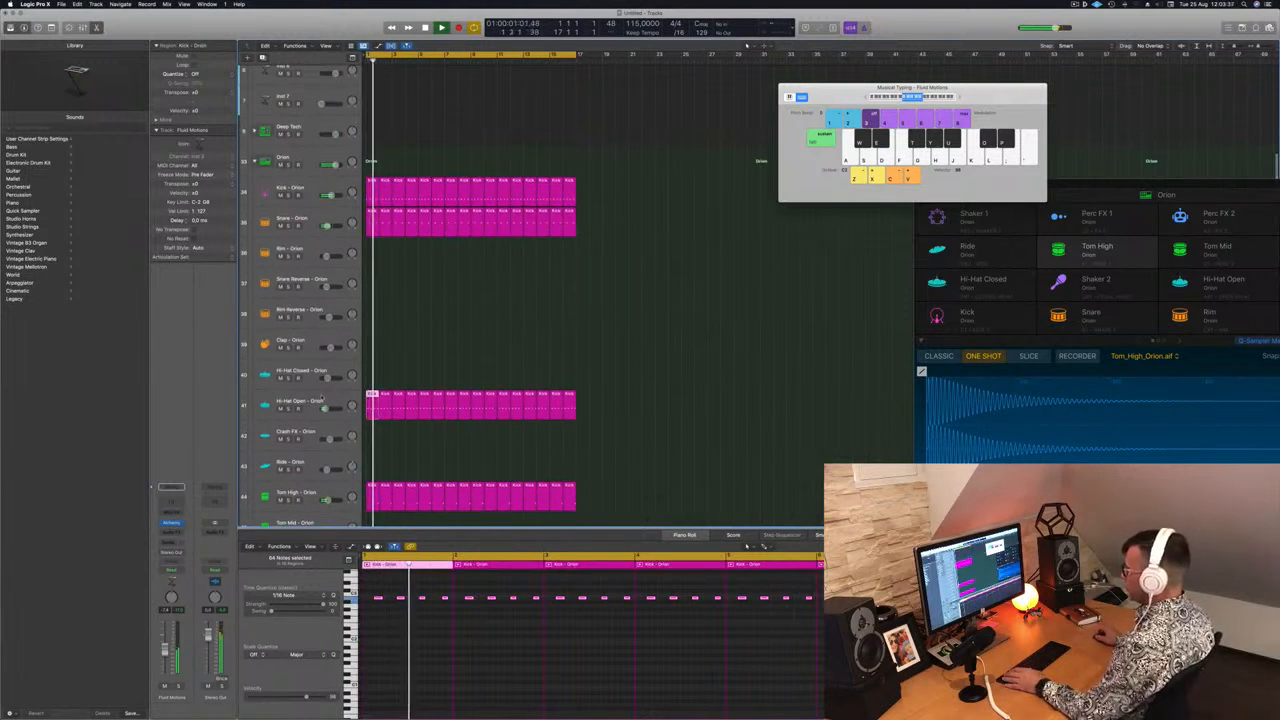
click(178, 687)
click(178, 687)
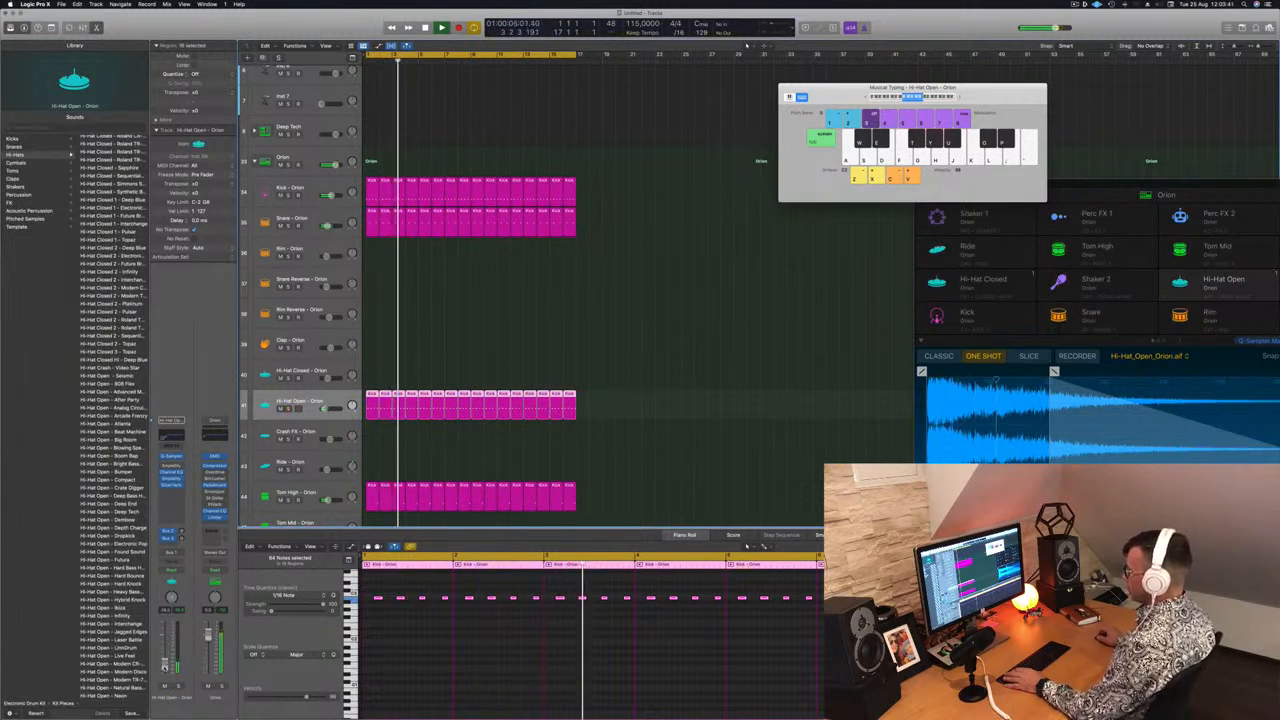
drag(165, 662, 165, 666)
Step: Add a send from the Fluid Motions track to Bus 8 (Aux 8)
scroll(594, 220, up, 5)
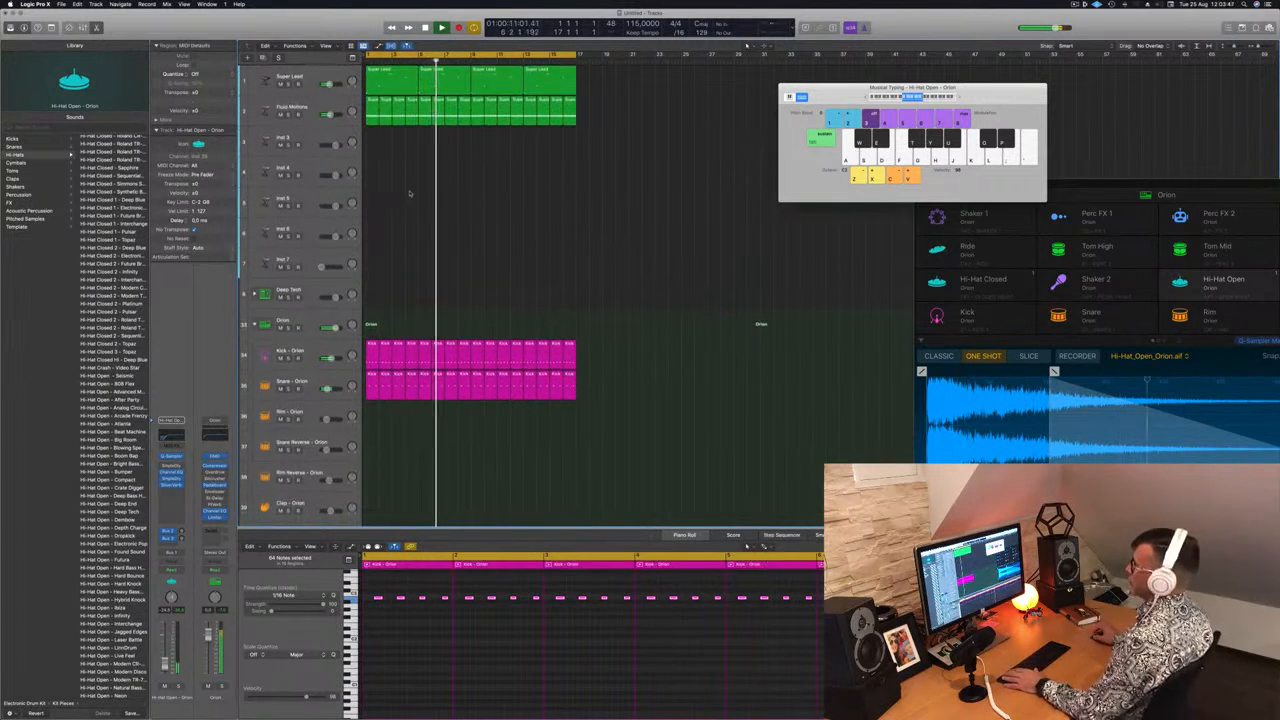
click(318, 124)
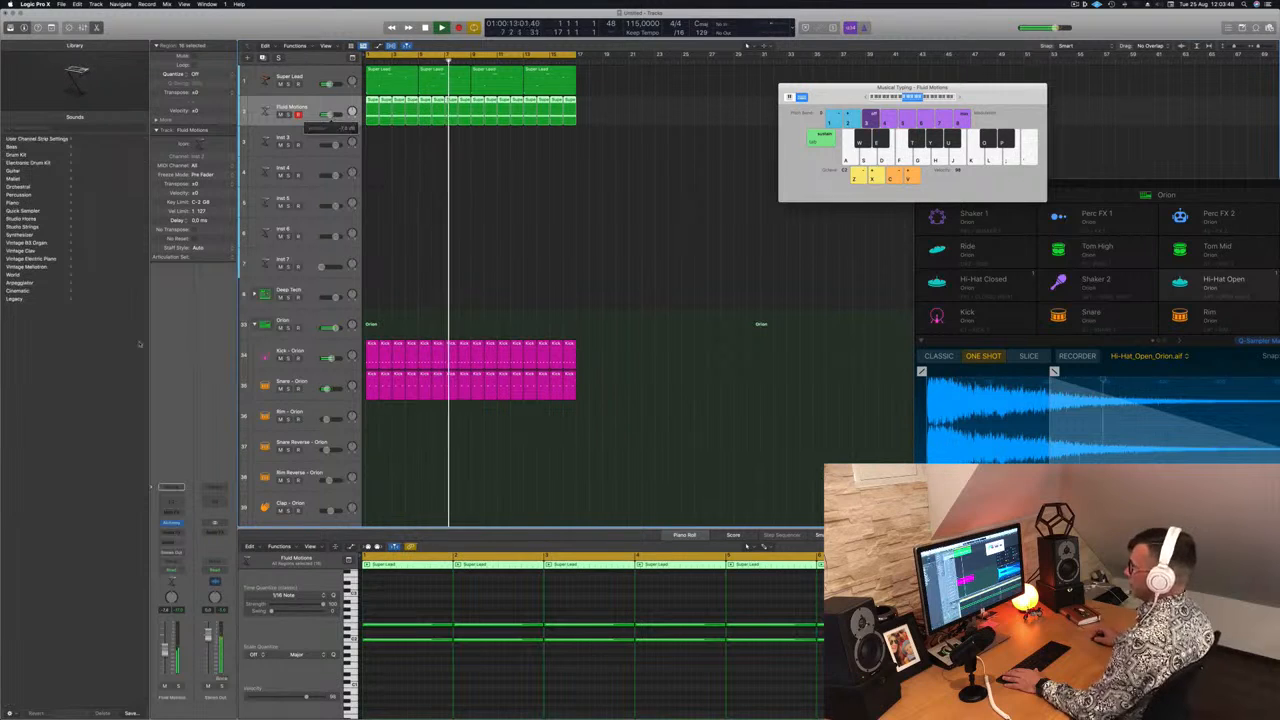
click(164, 551)
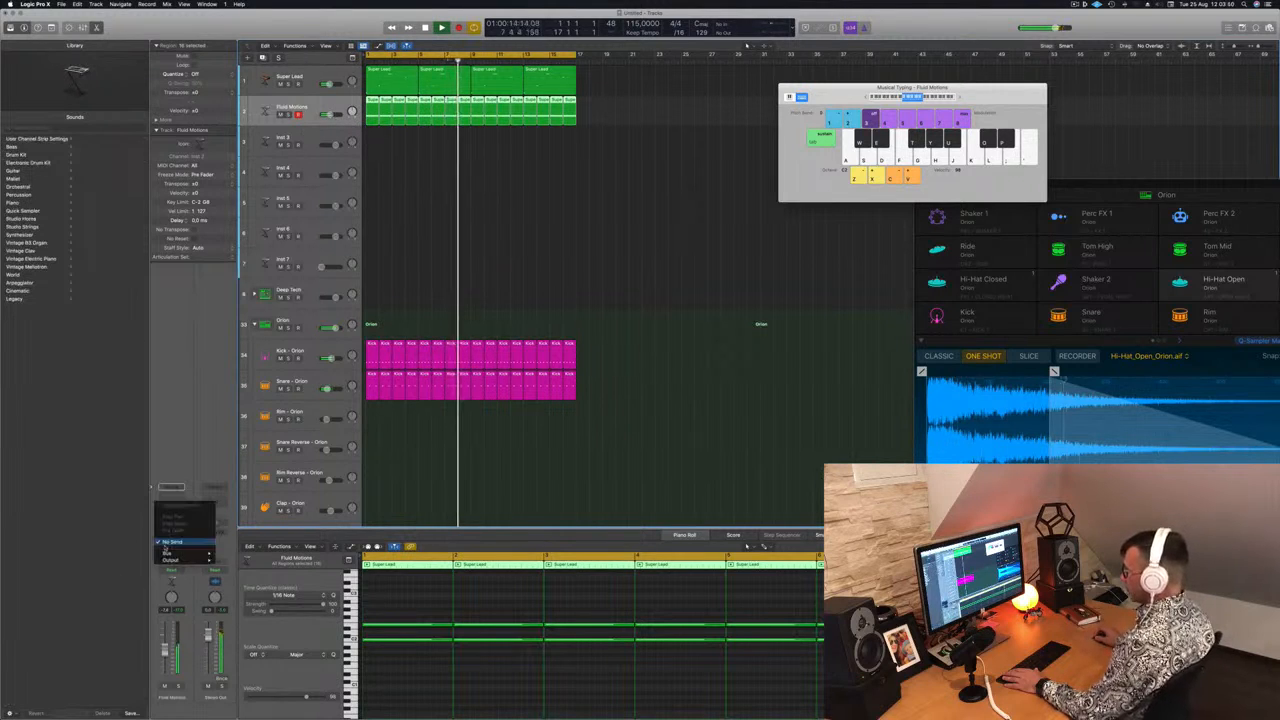
click(174, 551)
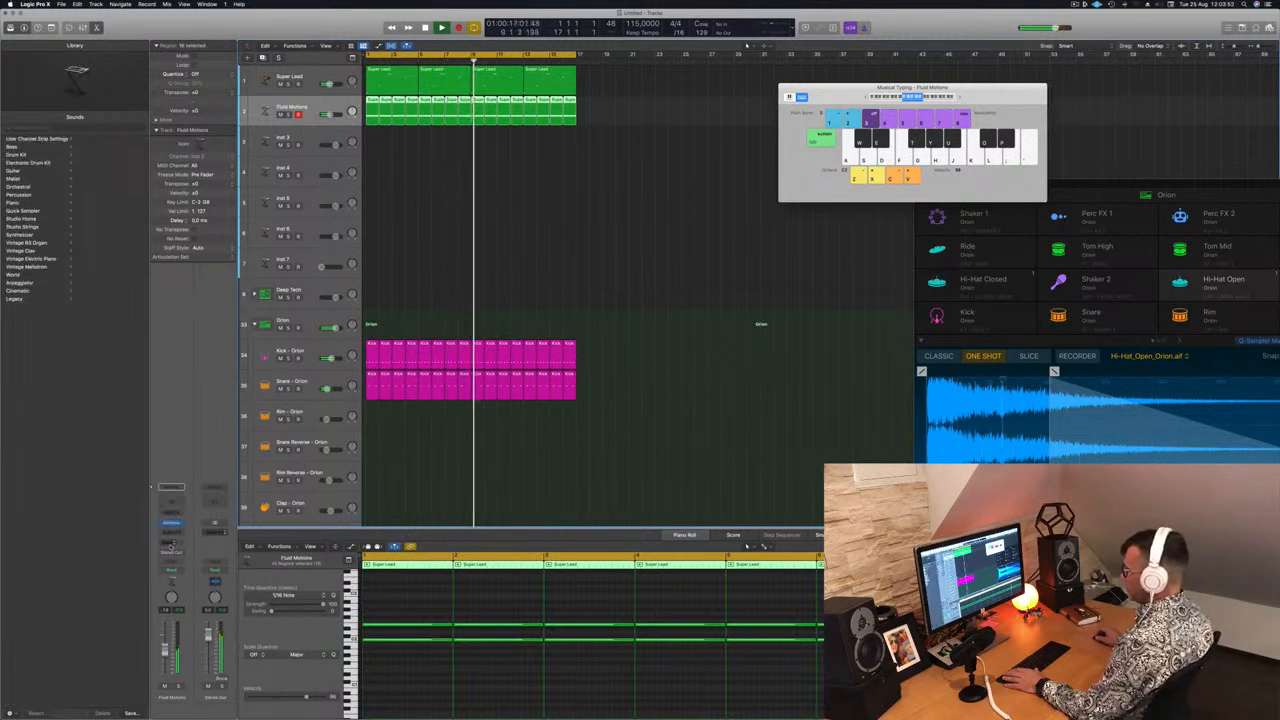
click(171, 546)
mouse_move(180, 553)
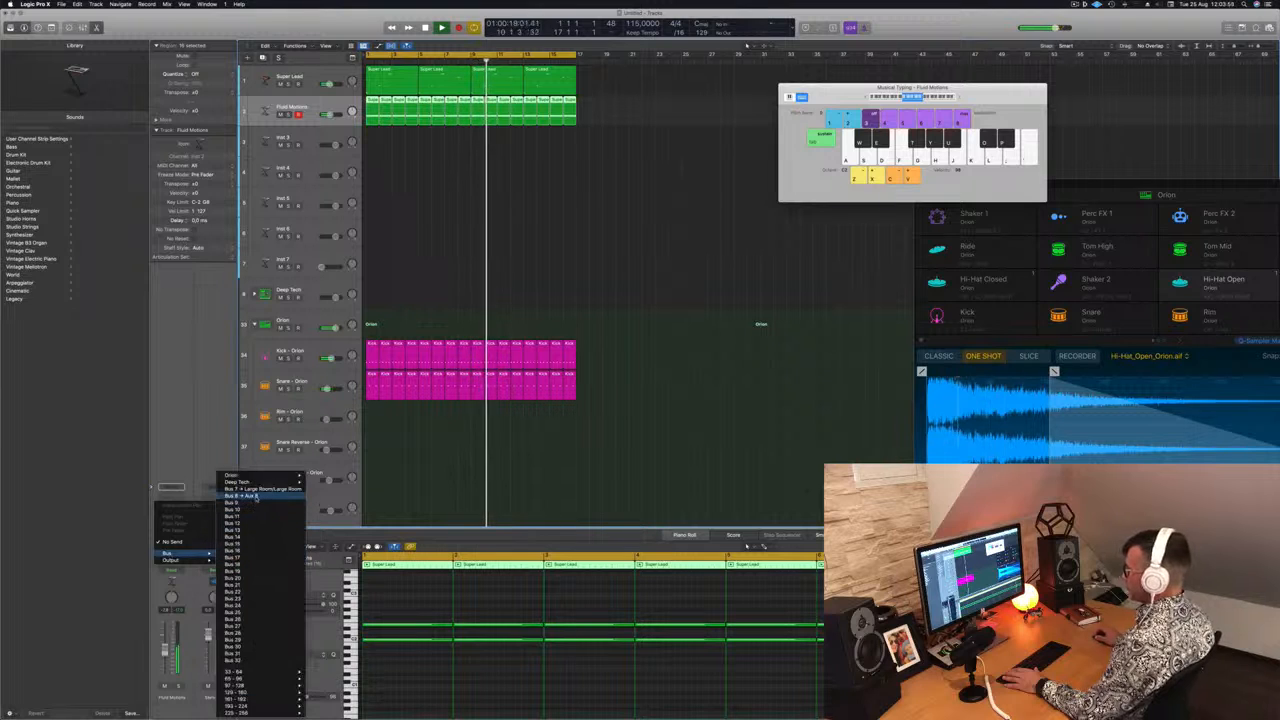
click(257, 497)
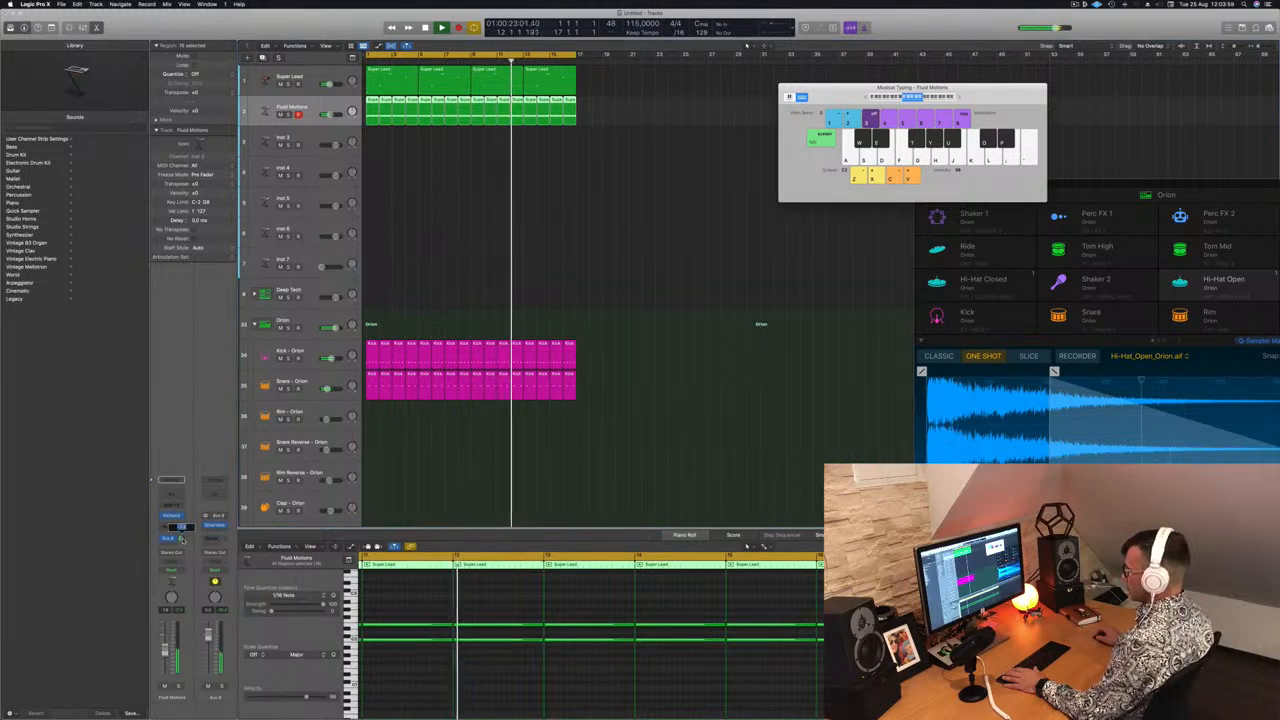
Step: Insert a Channel EQ on Aux 8 with a low cut at 258 Hz and an 18 dB/Oct slope, then close it
click(215, 494)
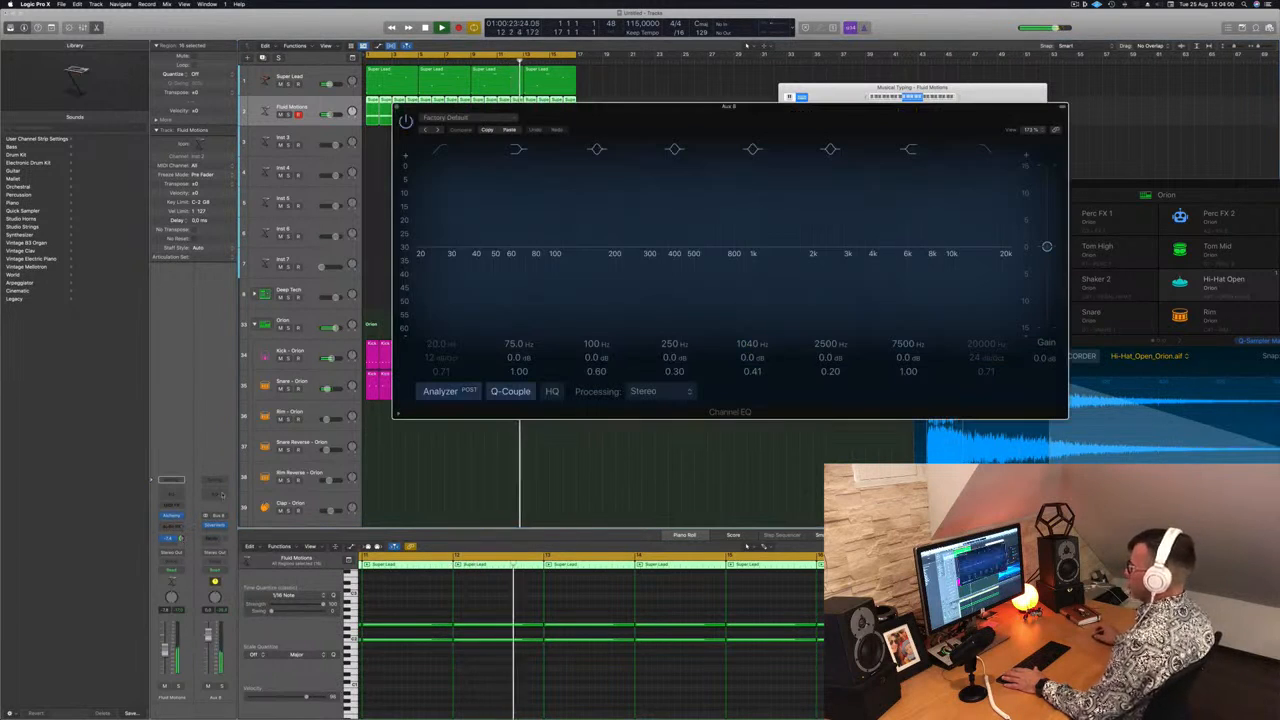
click(438, 152)
drag(451, 254, 644, 226)
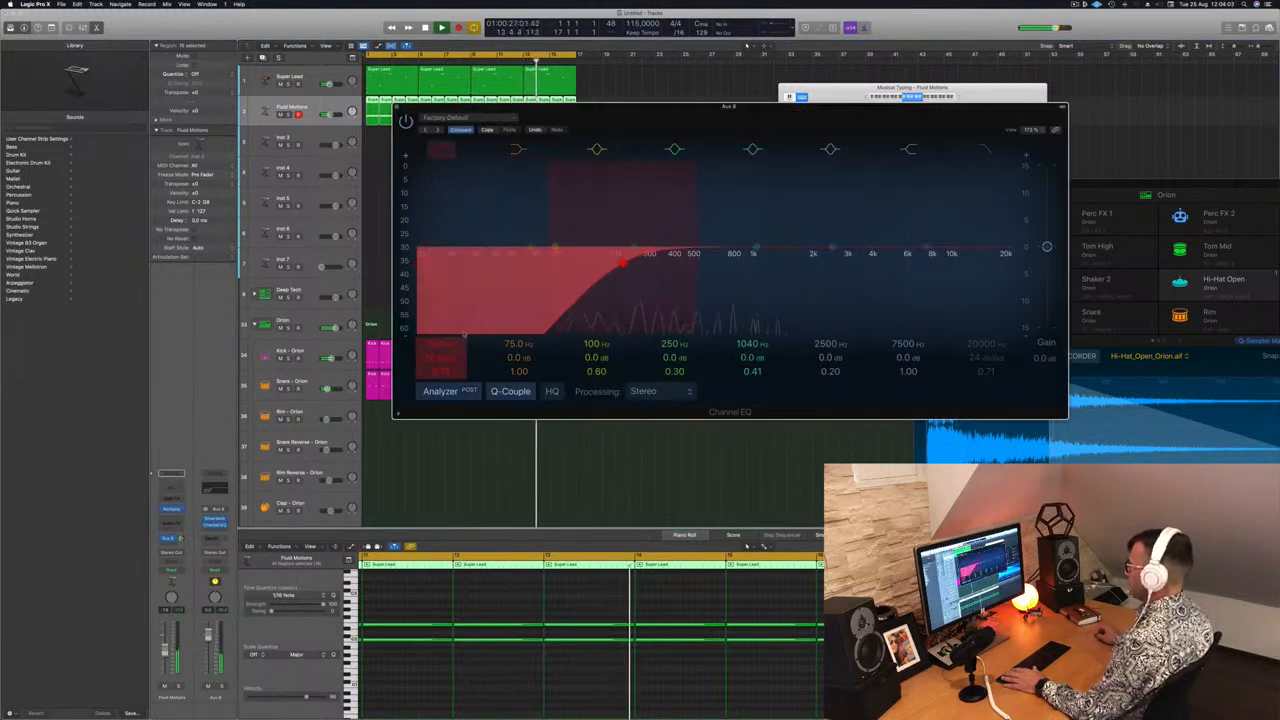
drag(436, 356, 436, 345)
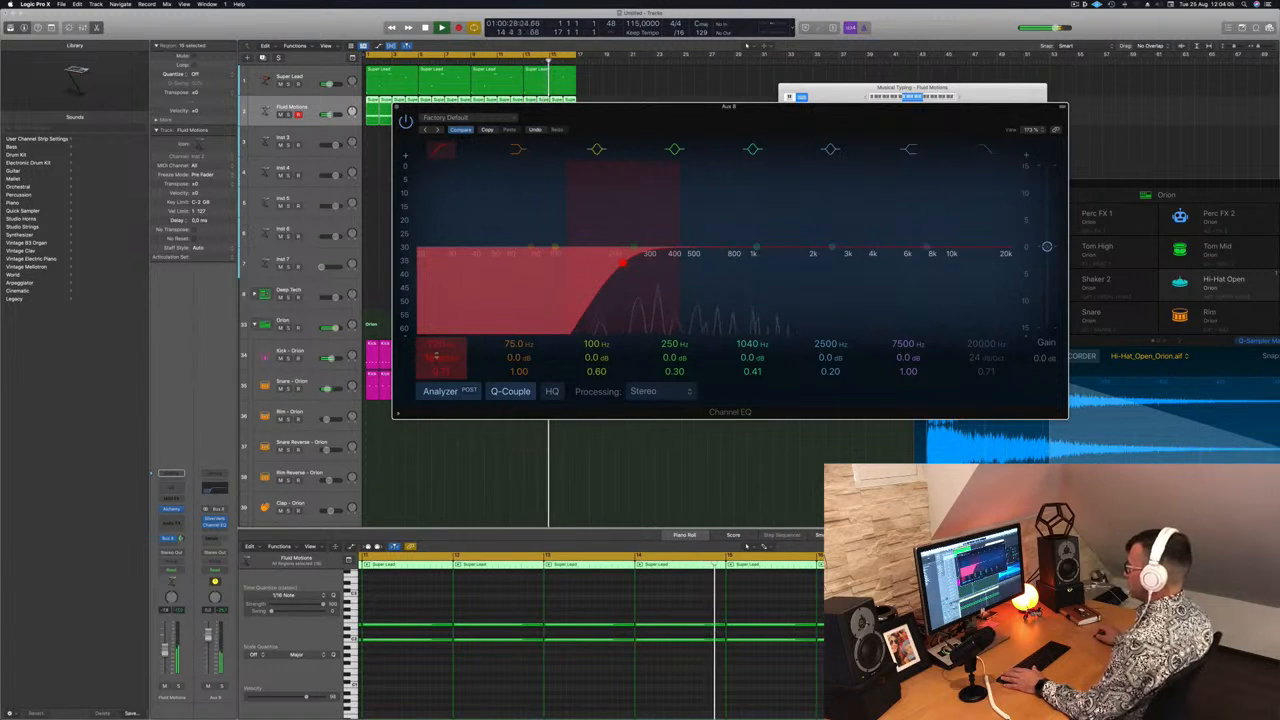
drag(622, 262, 636, 262)
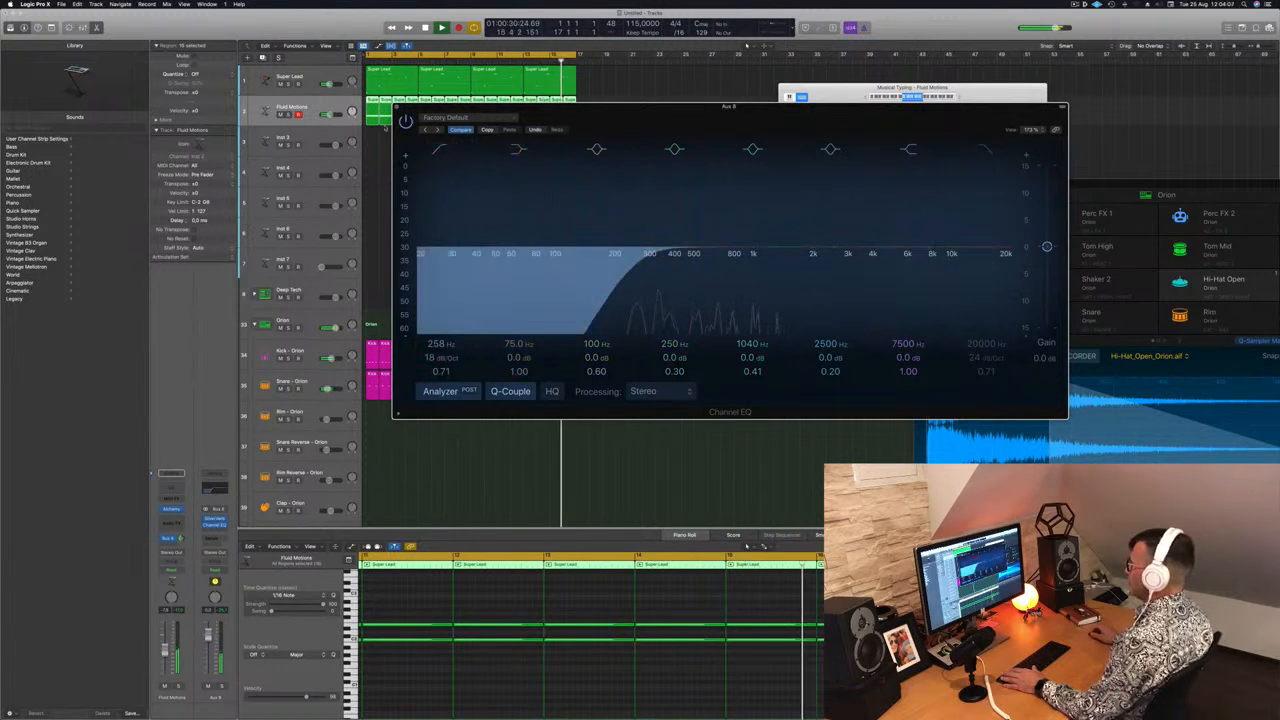
click(397, 107)
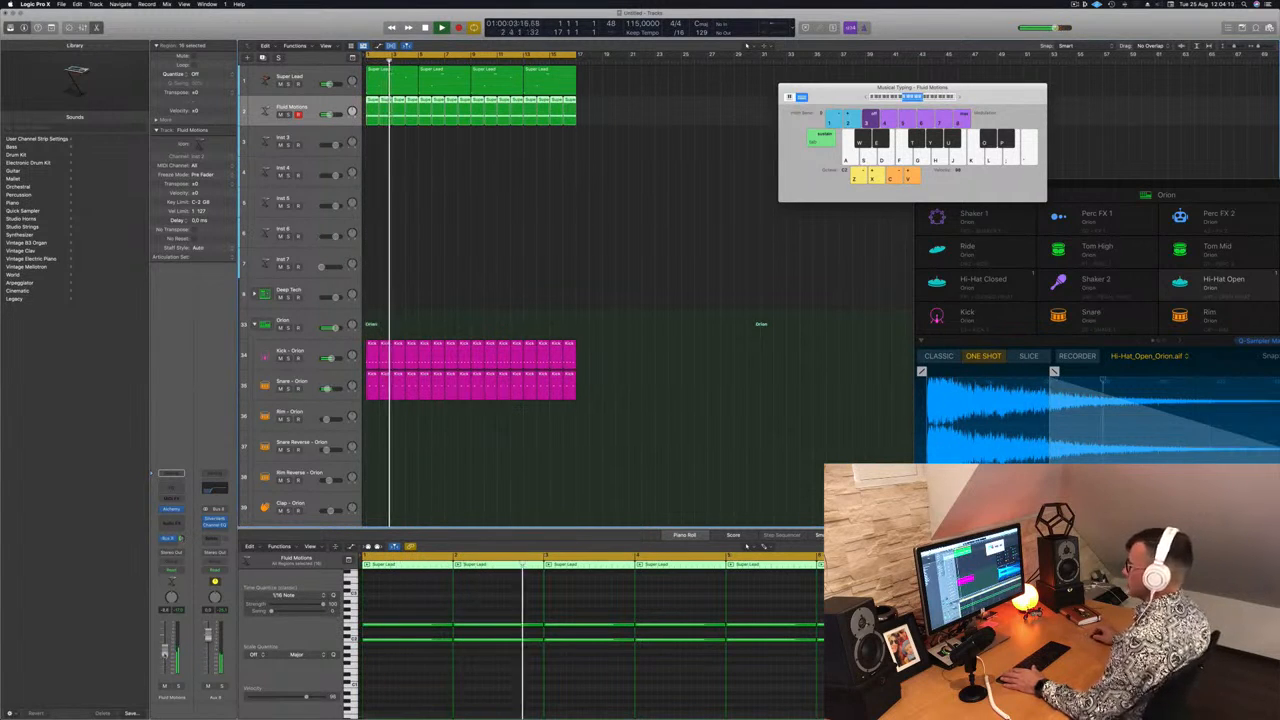
Step: Open the Alchemy instrument on the Inst 3 track and place its window over the arrangement
click(314, 141)
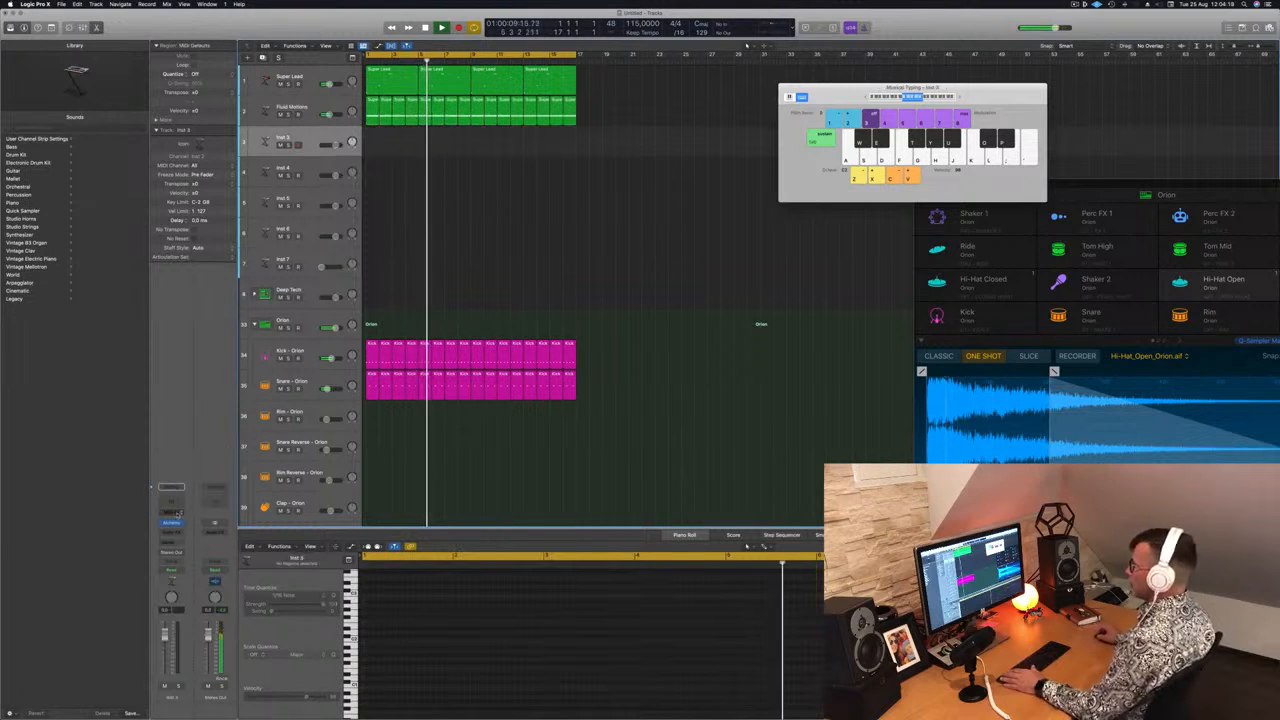
click(173, 523)
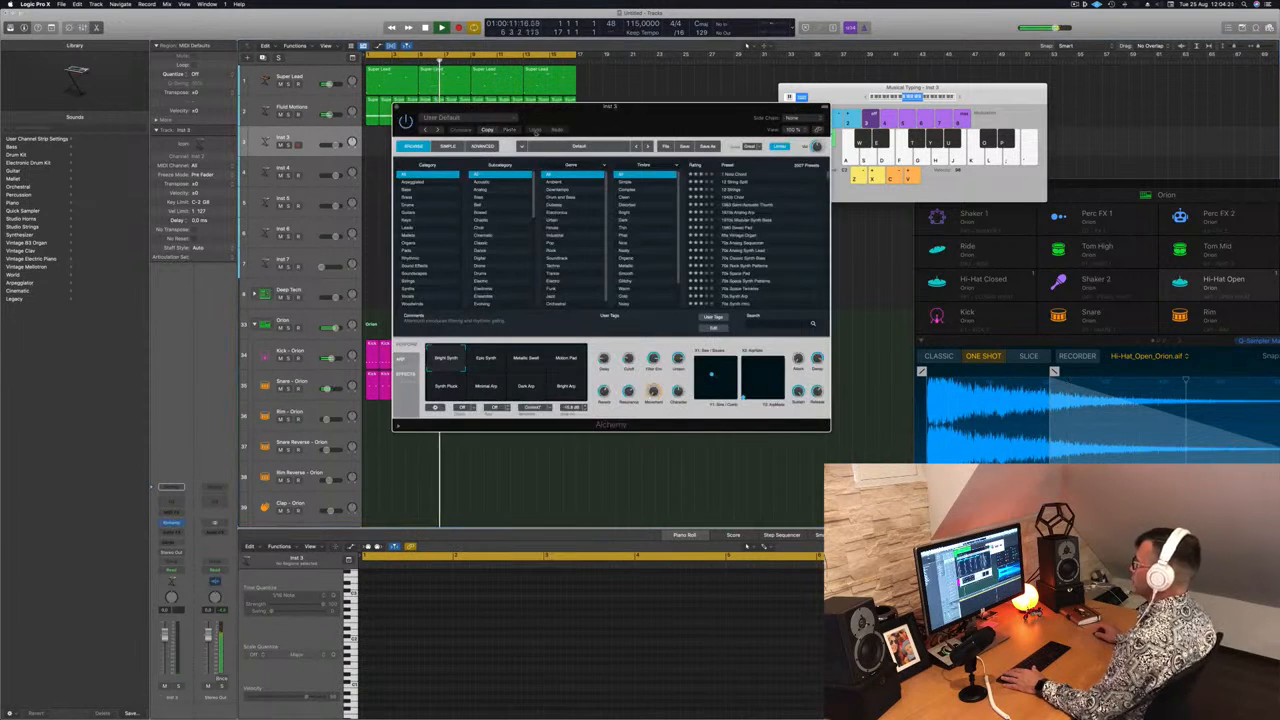
drag(587, 112, 686, 121)
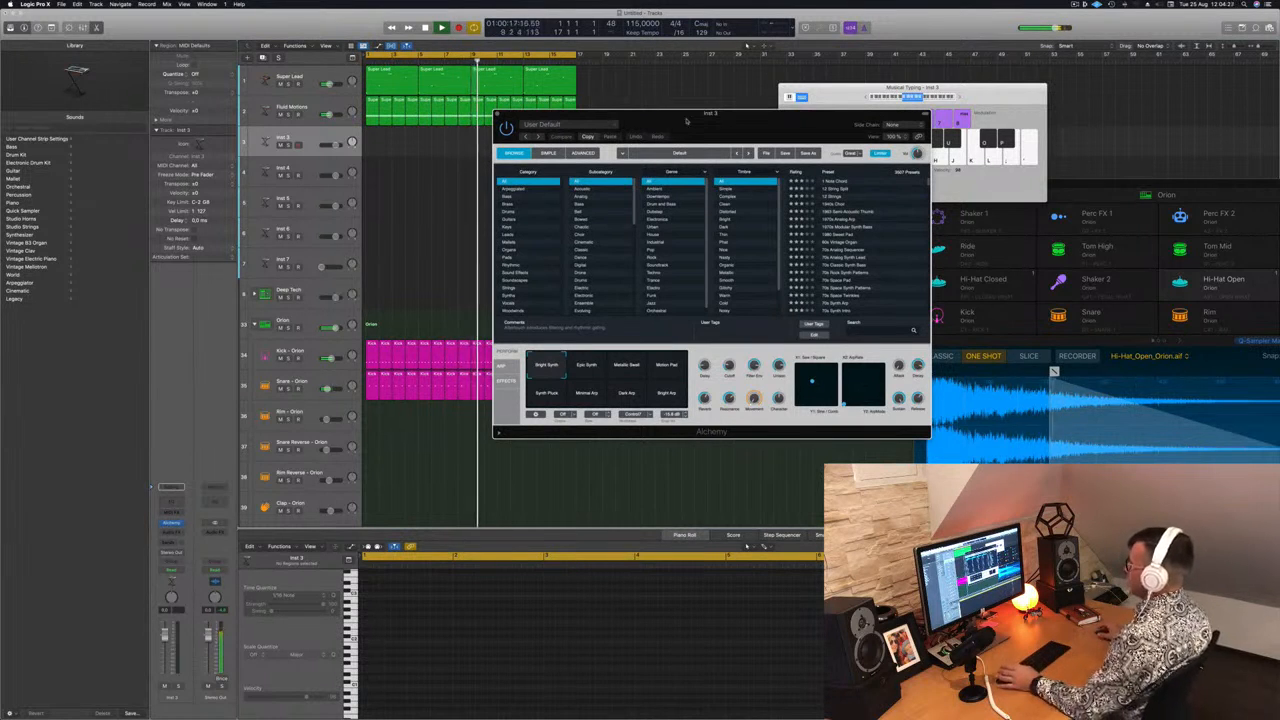
drag(707, 140, 757, 112)
drag(735, 99, 689, 111)
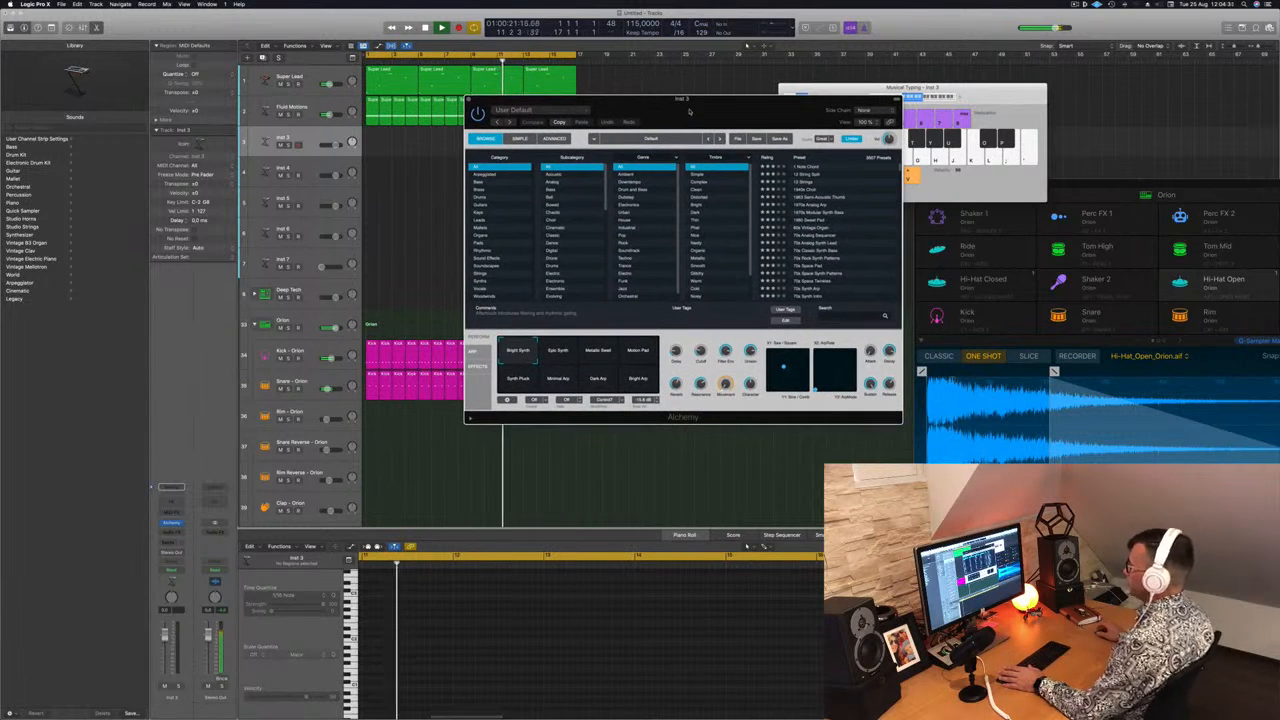
Step: Add a send from the Inst 3 track to Bus 8 (Aux 8) and shift the Alchemy window aside
click(171, 543)
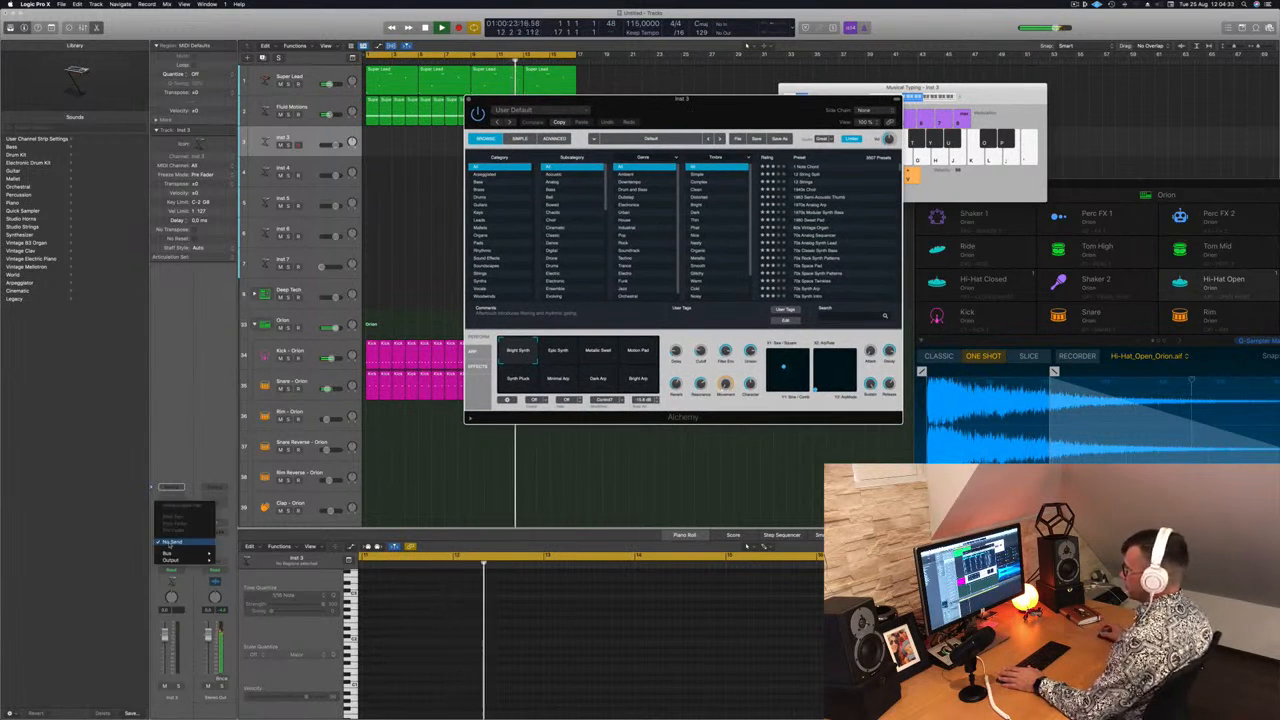
mouse_move(200, 553)
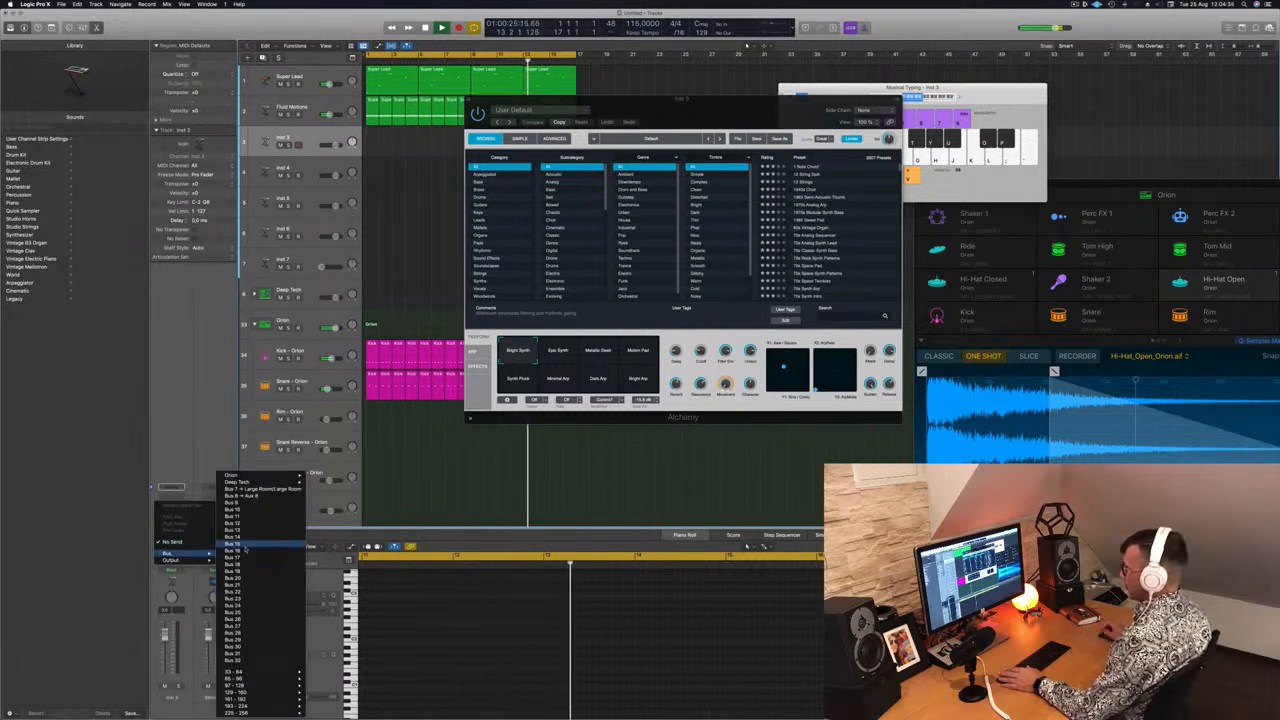
click(240, 496)
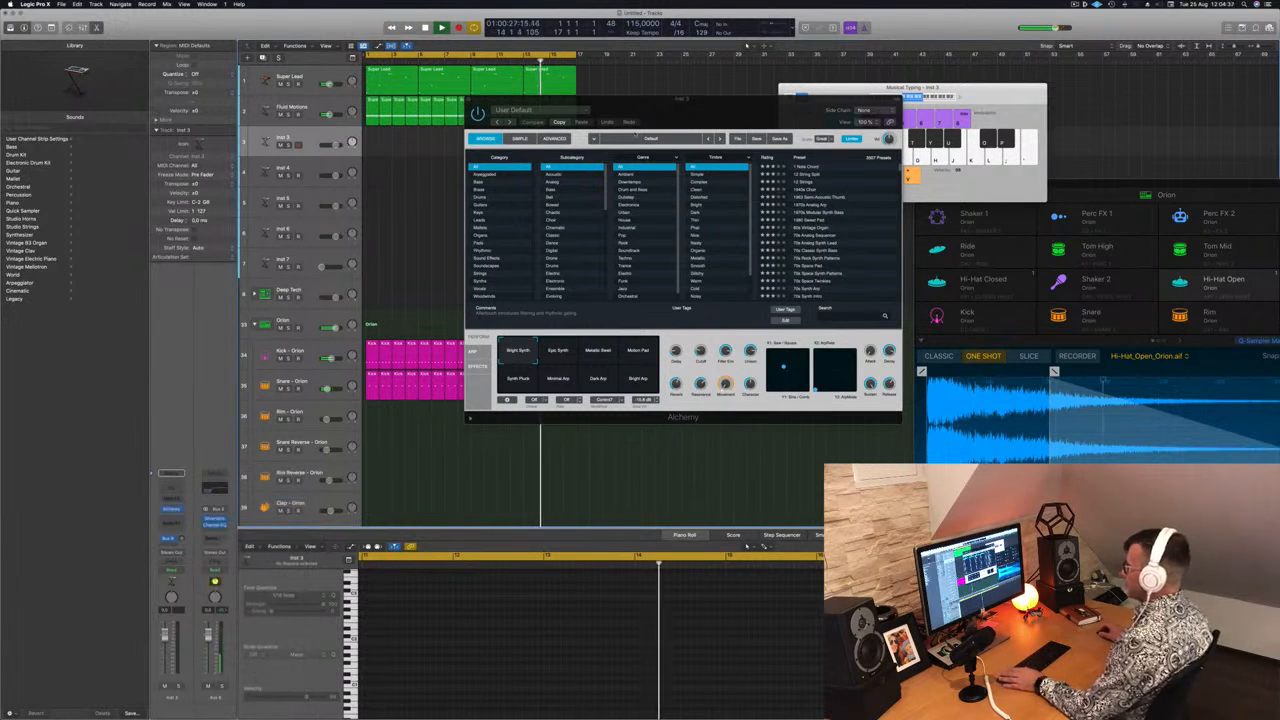
drag(730, 97, 697, 91)
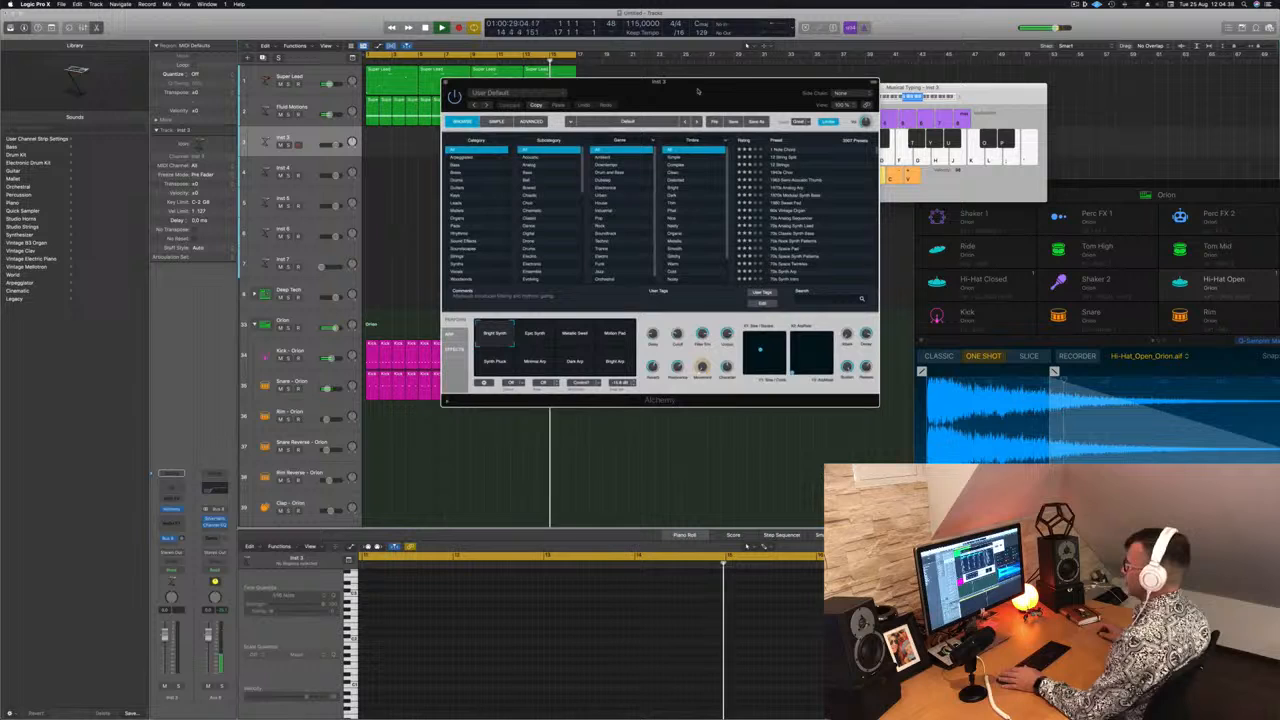
Step: Load the Adding preset from the Keys category in Alchemy and move the window clear of the tracks
click(456, 195)
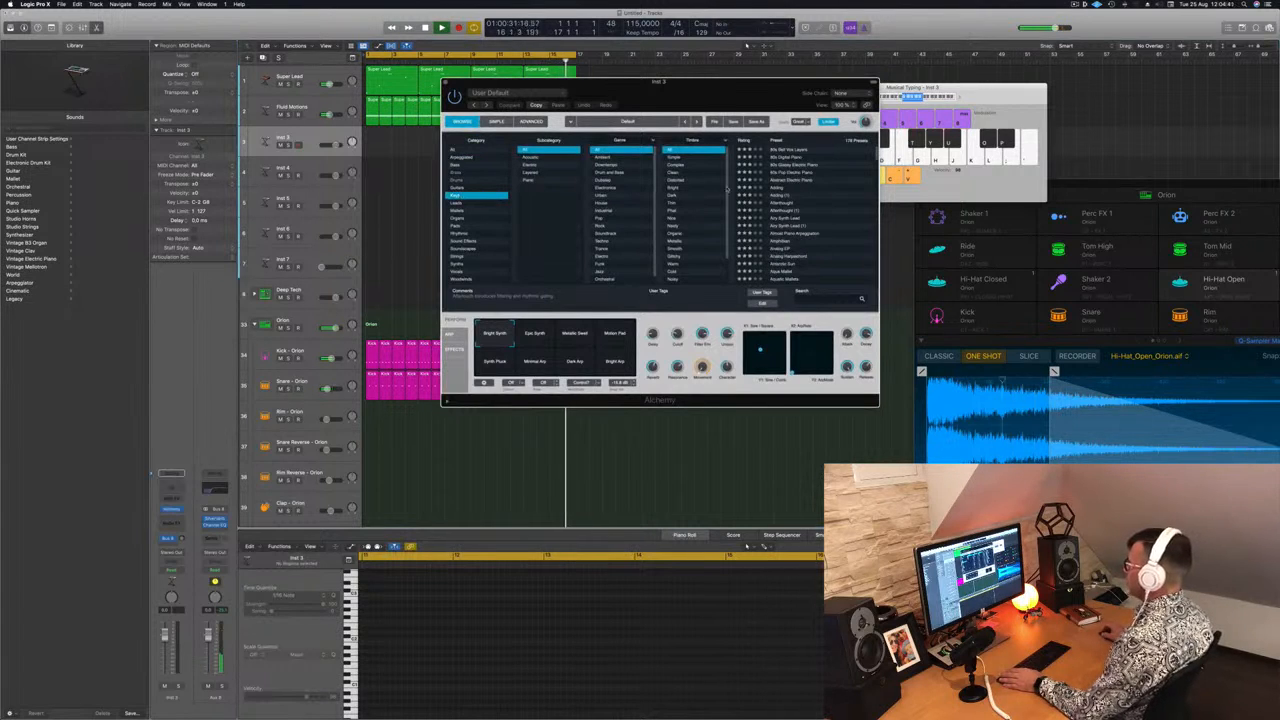
drag(711, 93, 842, 126)
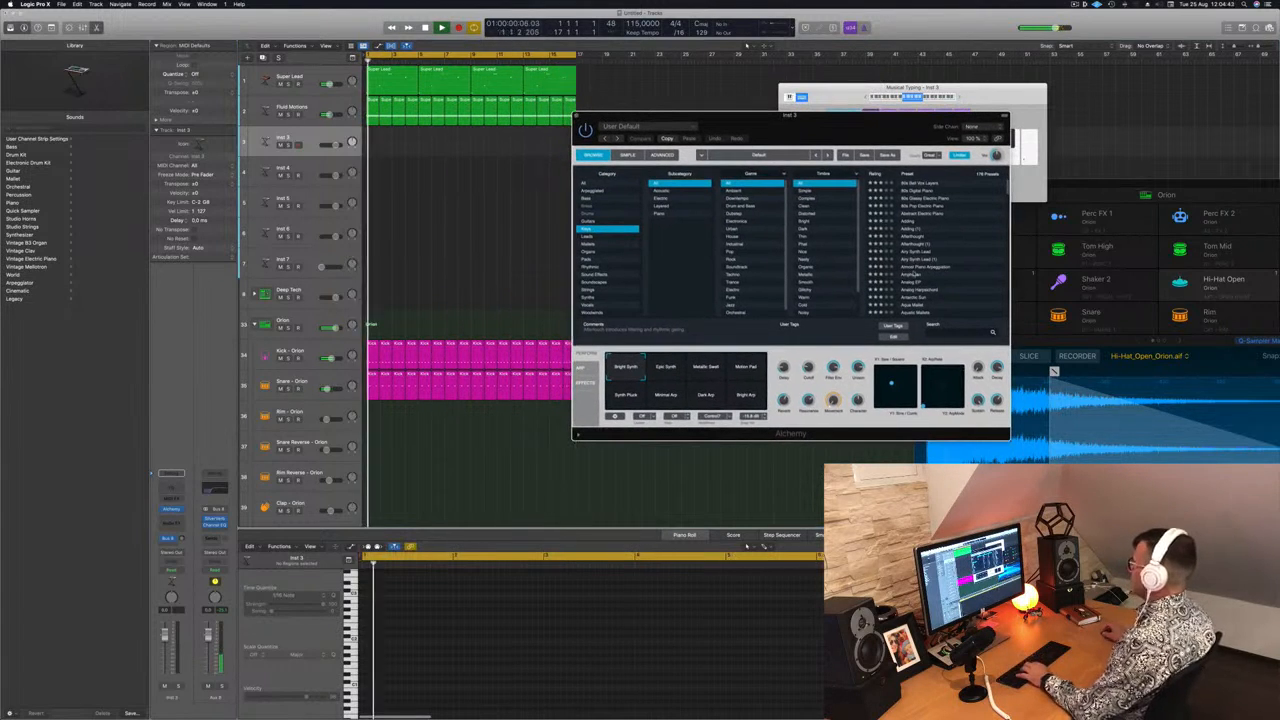
click(913, 228)
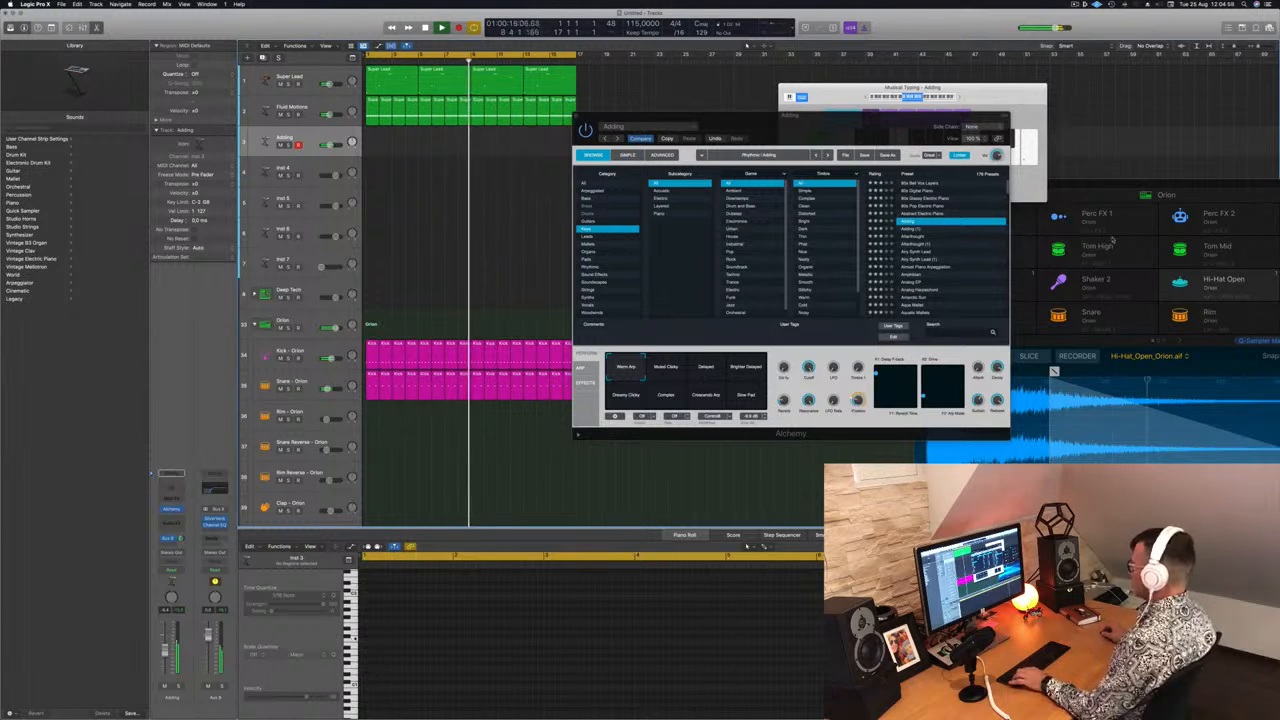
drag(910, 136, 956, 148)
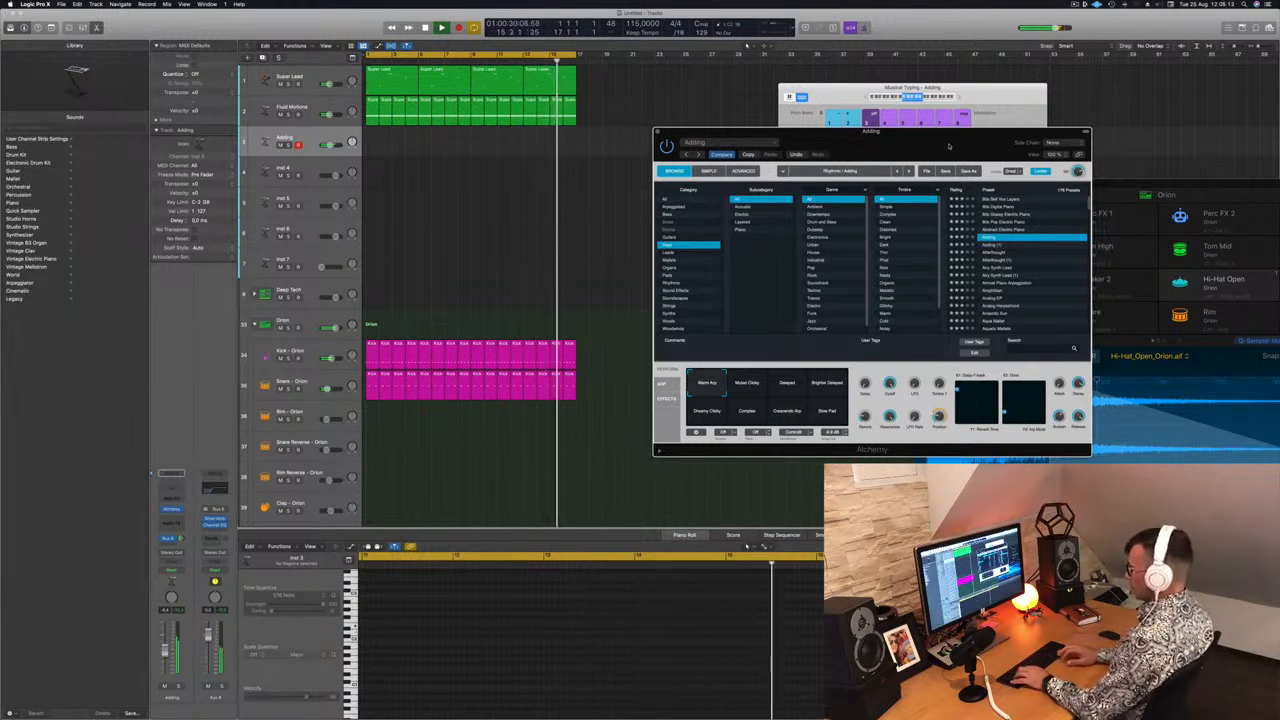
Step: Record a part on the Adding track over the loop and shorten the main region to its first four bars
key(r)
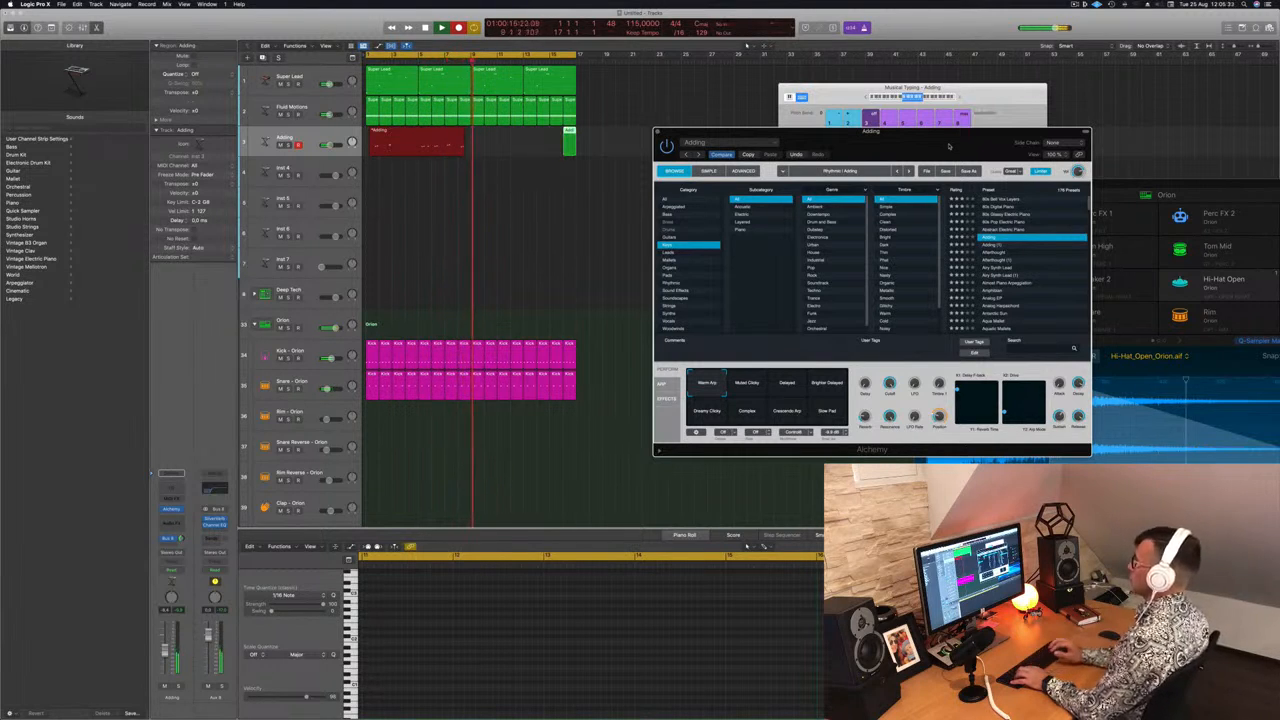
key(space)
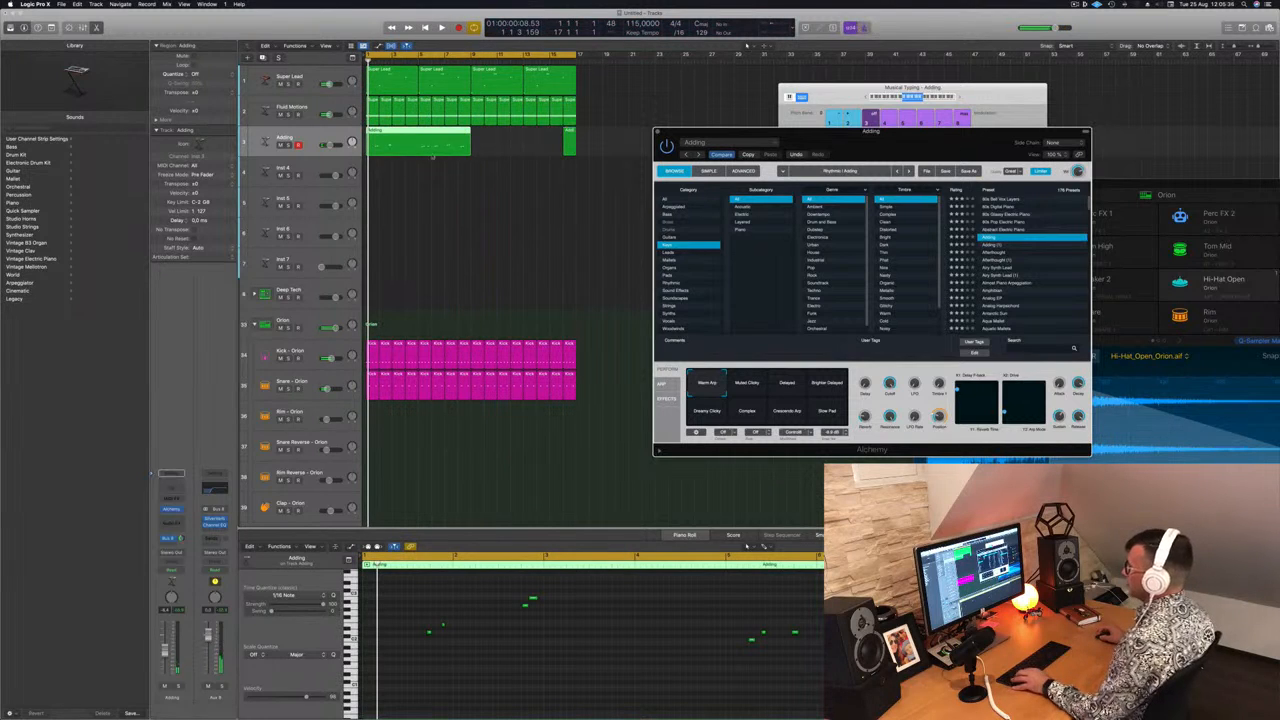
click(417, 139)
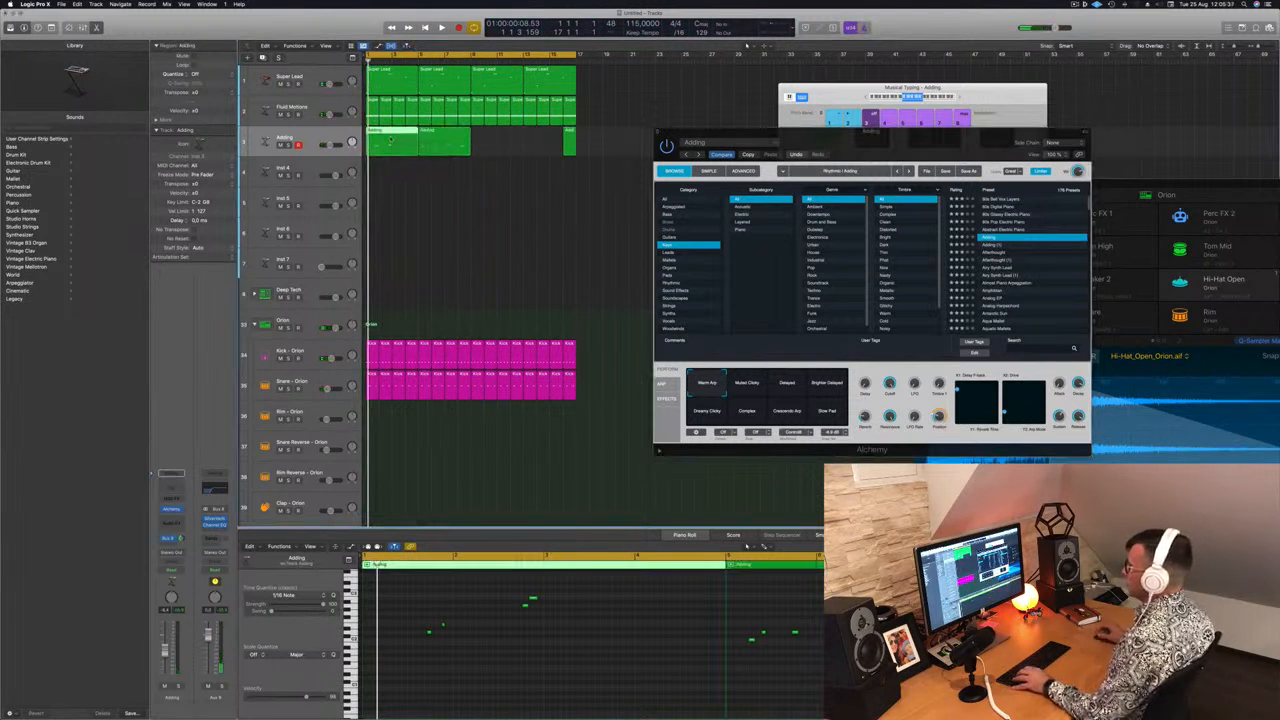
drag(469, 141, 418, 141)
Step: Play back the Adding part and move the first high note in bar 3 slightly later in the Piano Roll
key(space)
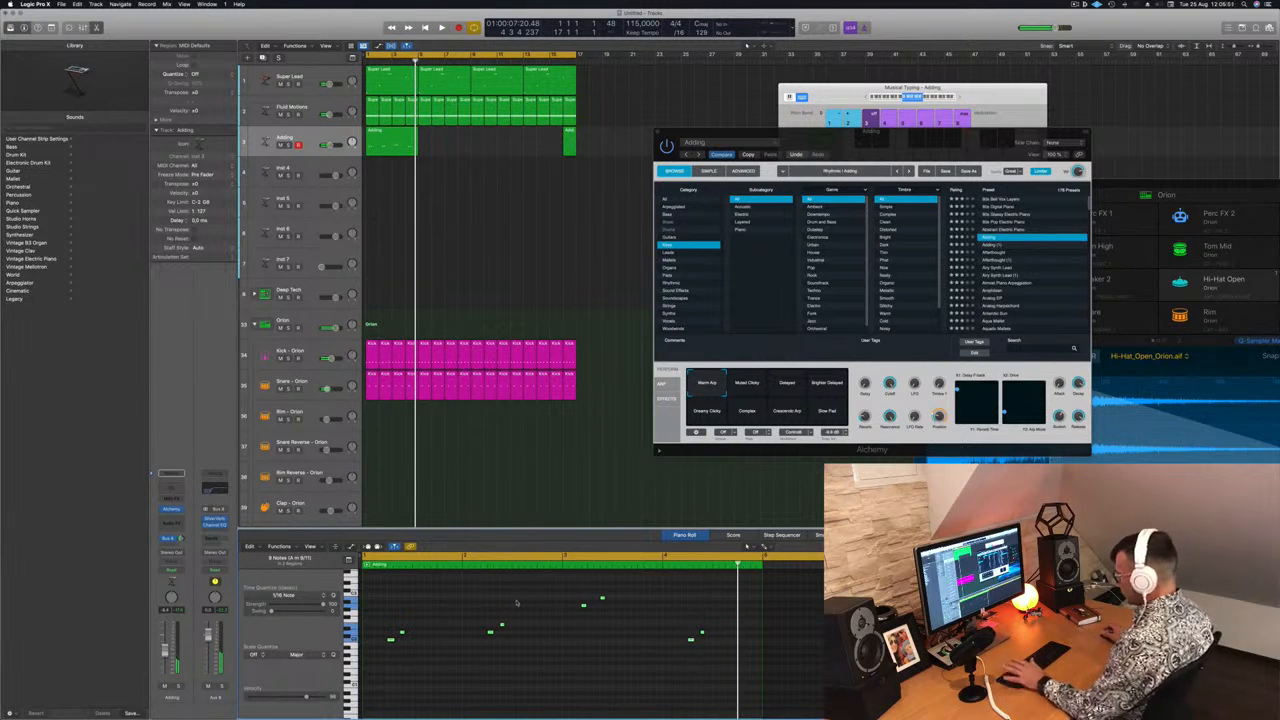
key(space)
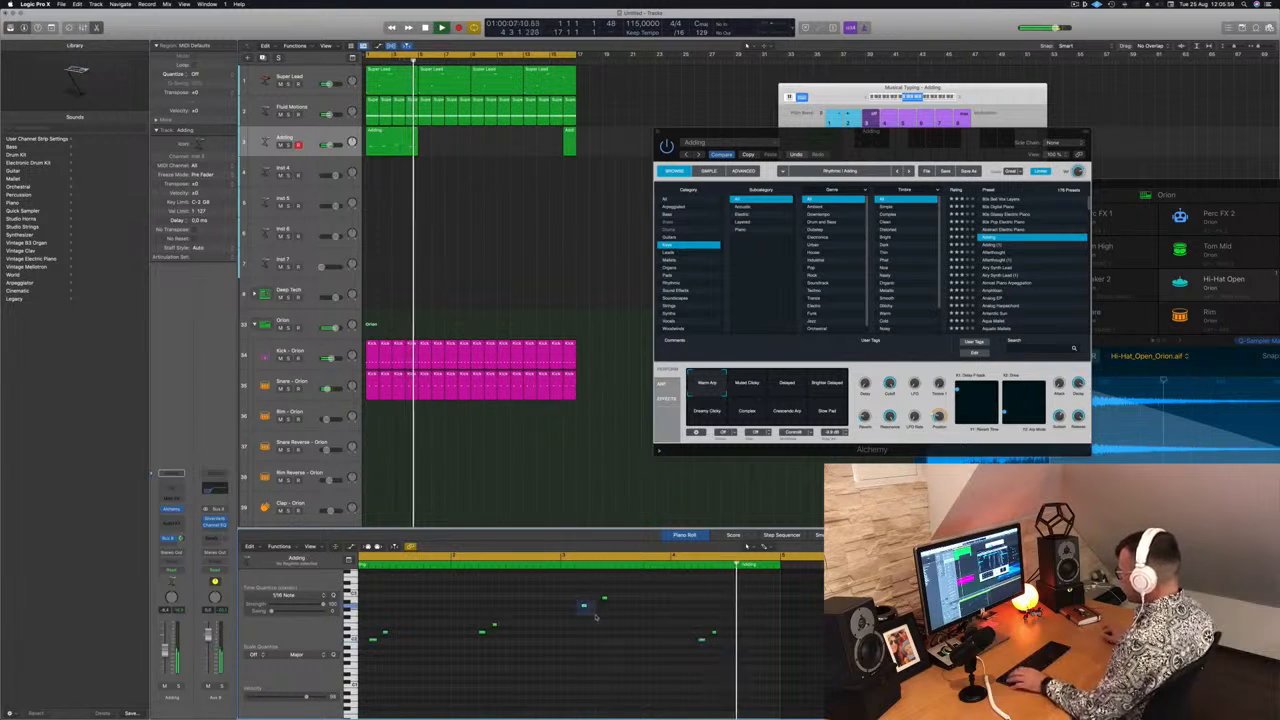
key(space)
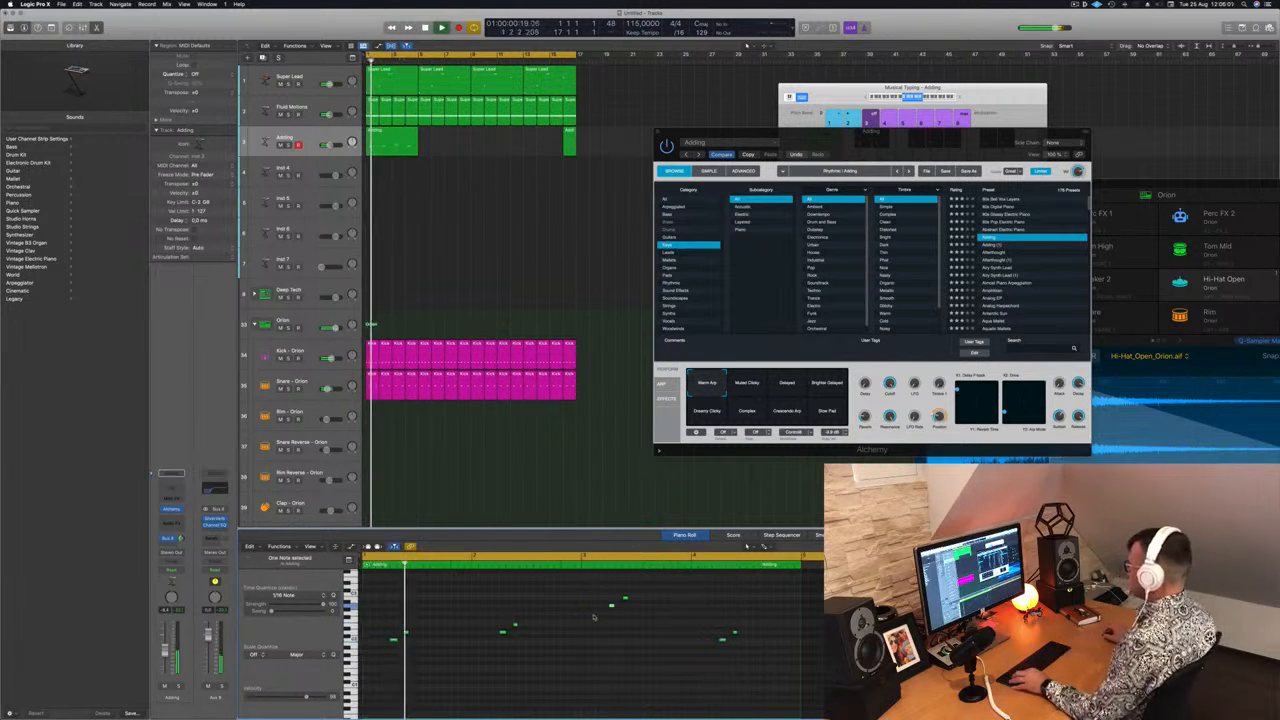
scroll(595, 617, down, 1)
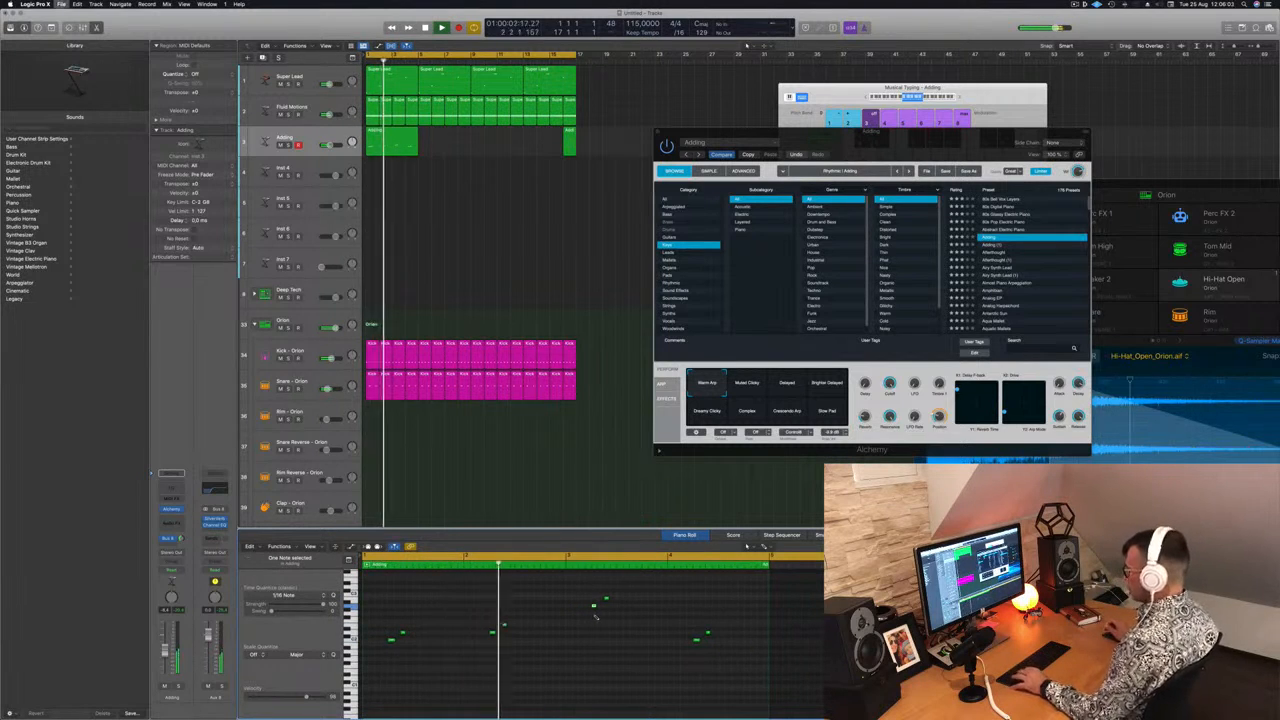
Step: Save the project as a package in the Logic folder under its episode name
key(super+s)
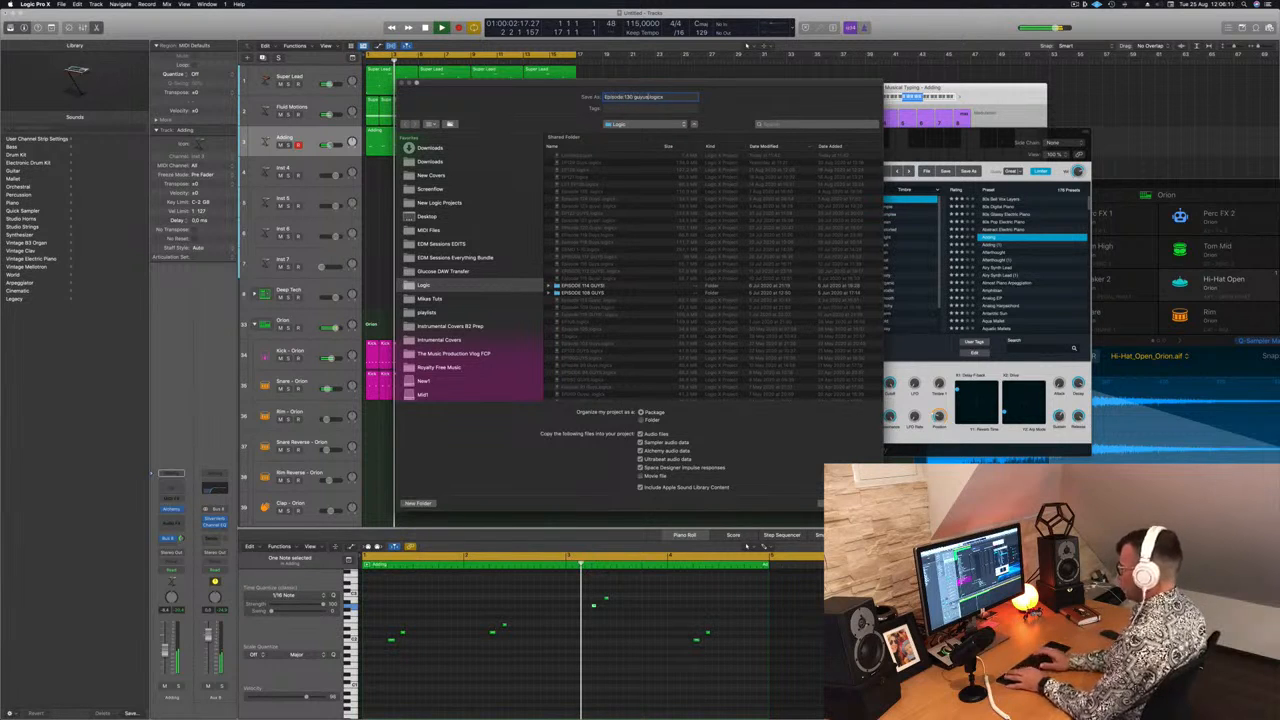
key(Return)
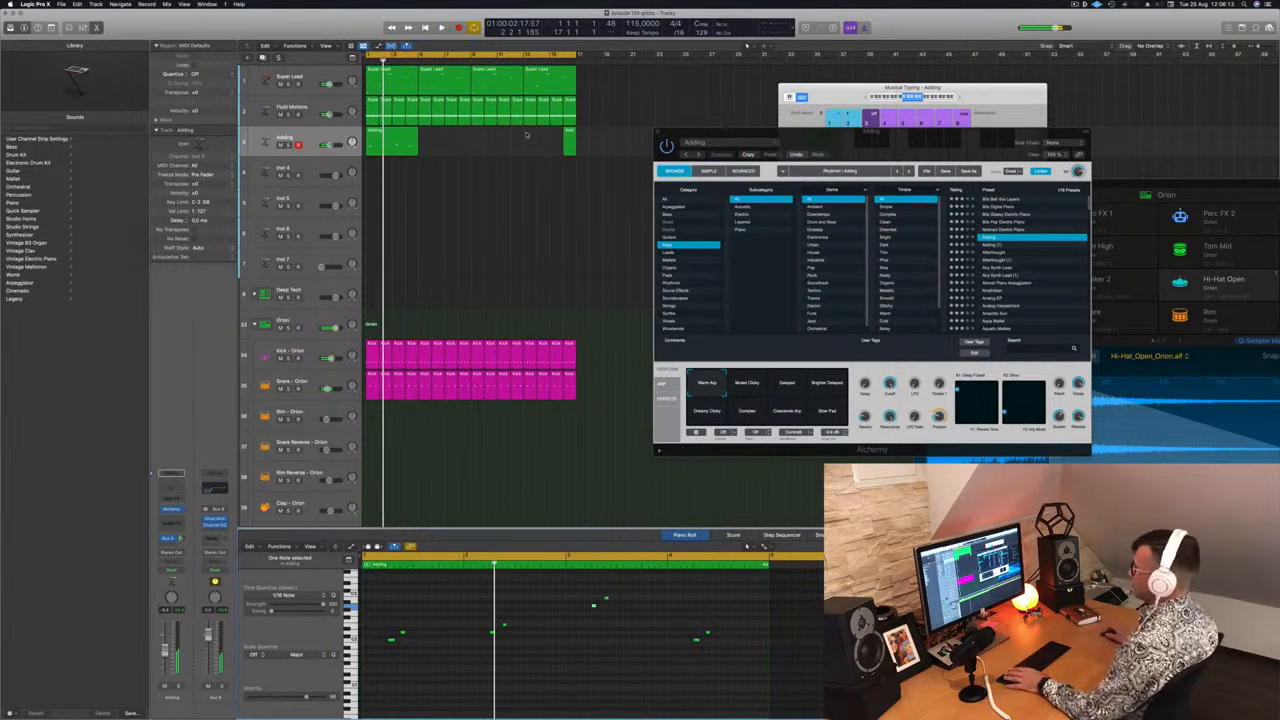
Step: Remove the leftover Adding region at the loop's end and copy the four-bar region to fill the rest of the loop
key(space)
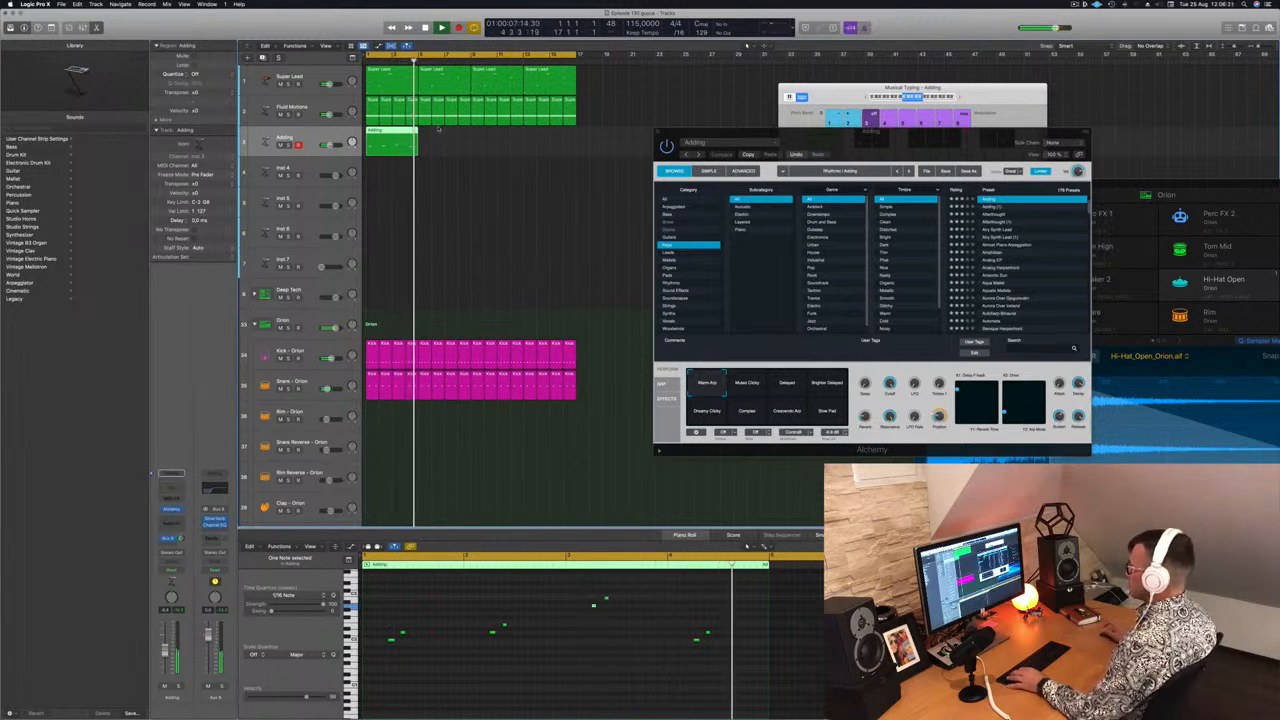
drag(392, 142, 506, 143)
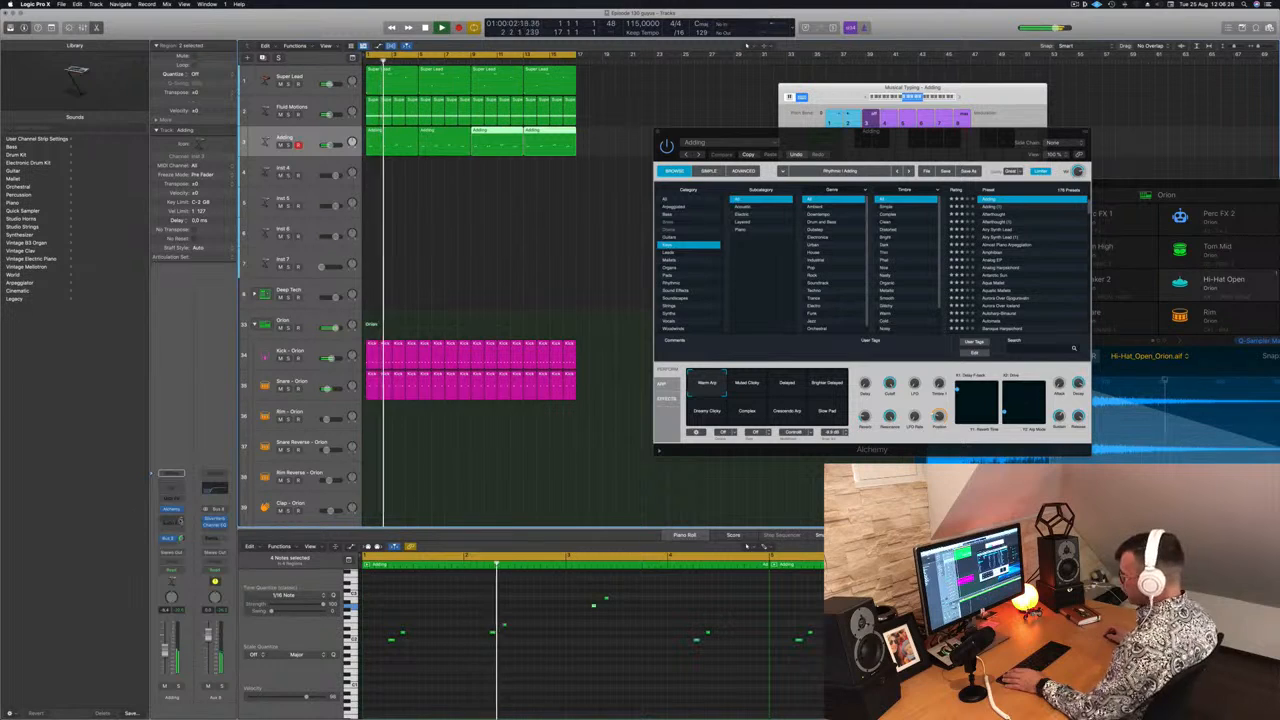
Step: Add a second send from the Adding track to Bus 9
click(171, 544)
mouse_move(170, 555)
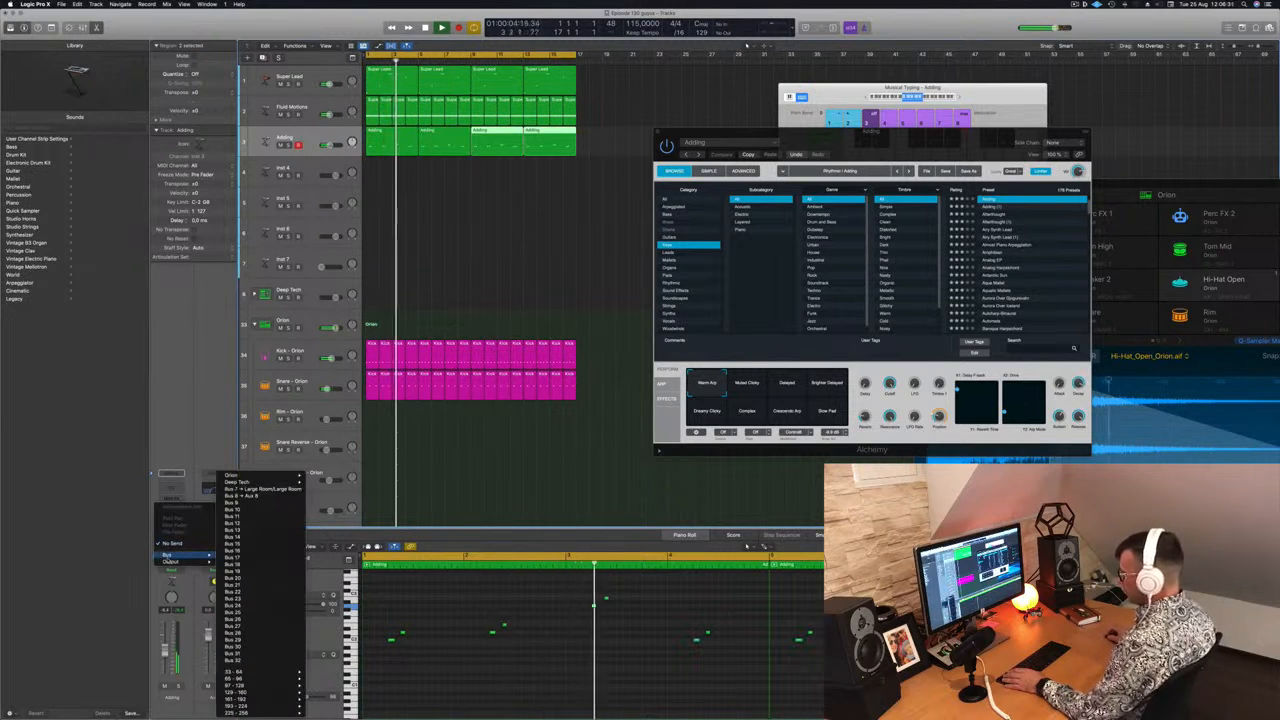
click(240, 504)
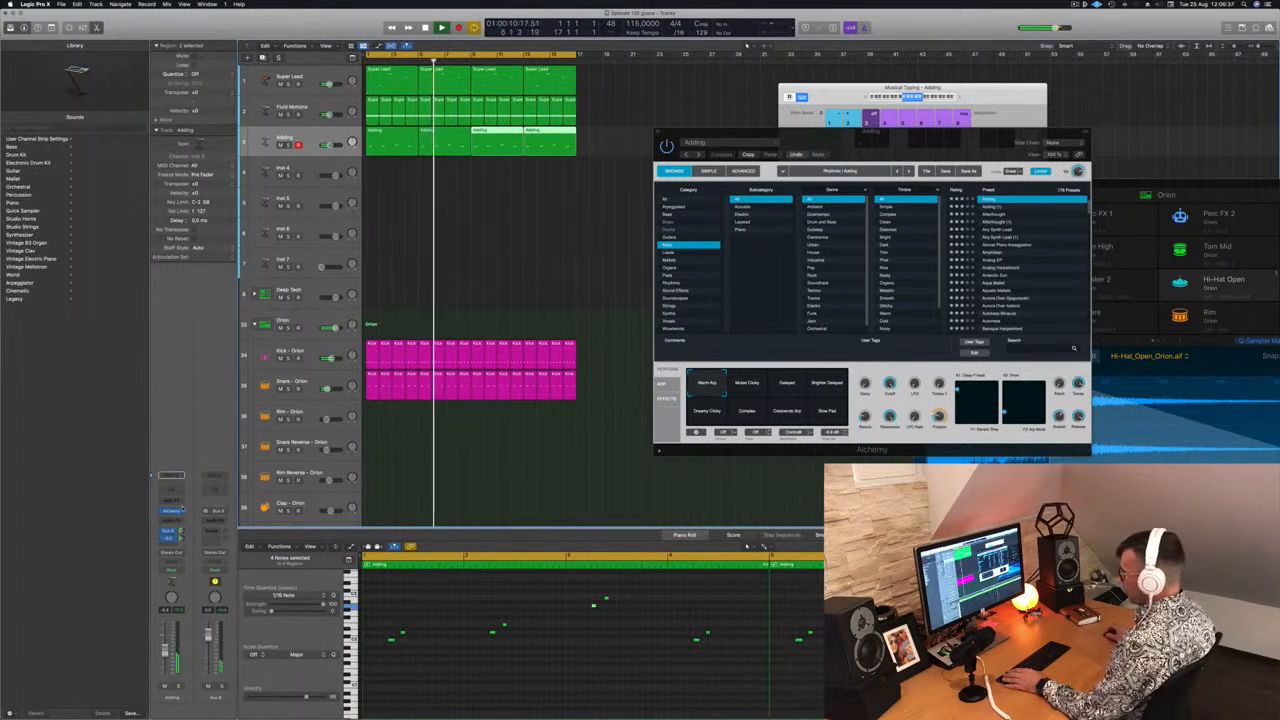
Step: Insert a stereo instance of Stereo Delay on Aux 9 and move its window beside Alchemy
click(214, 516)
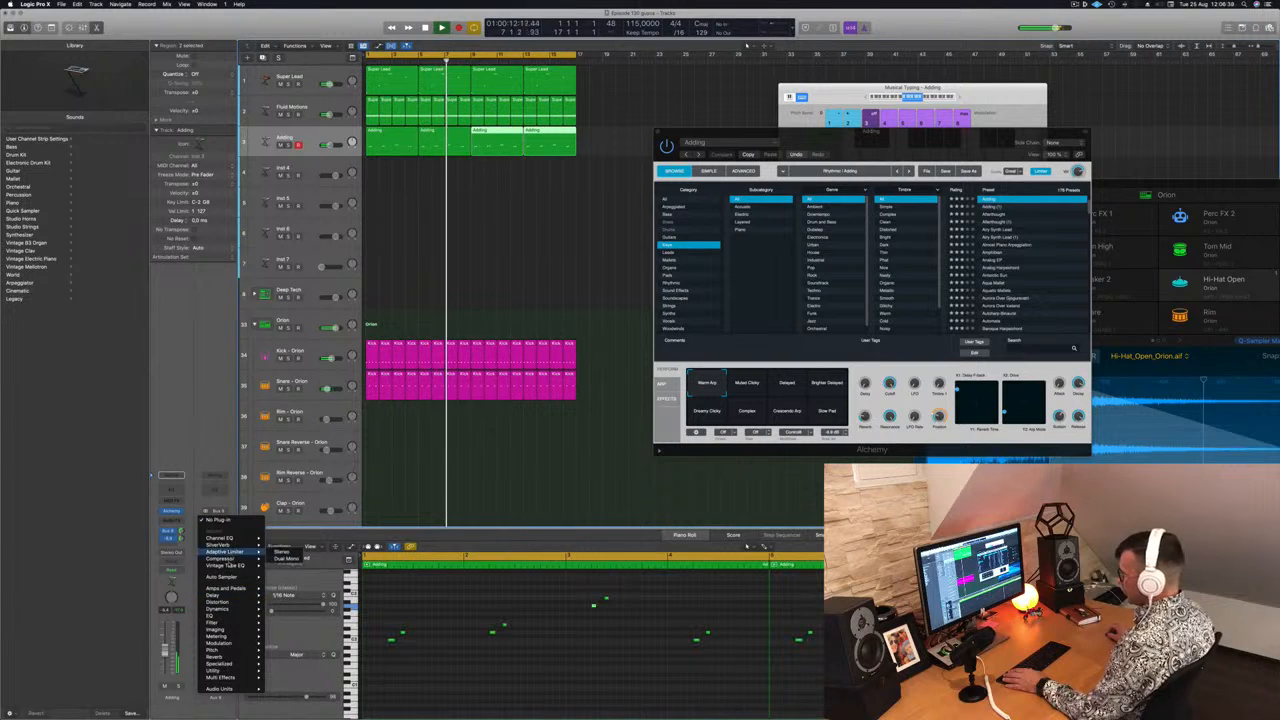
mouse_move(214, 595)
mouse_move(290, 616)
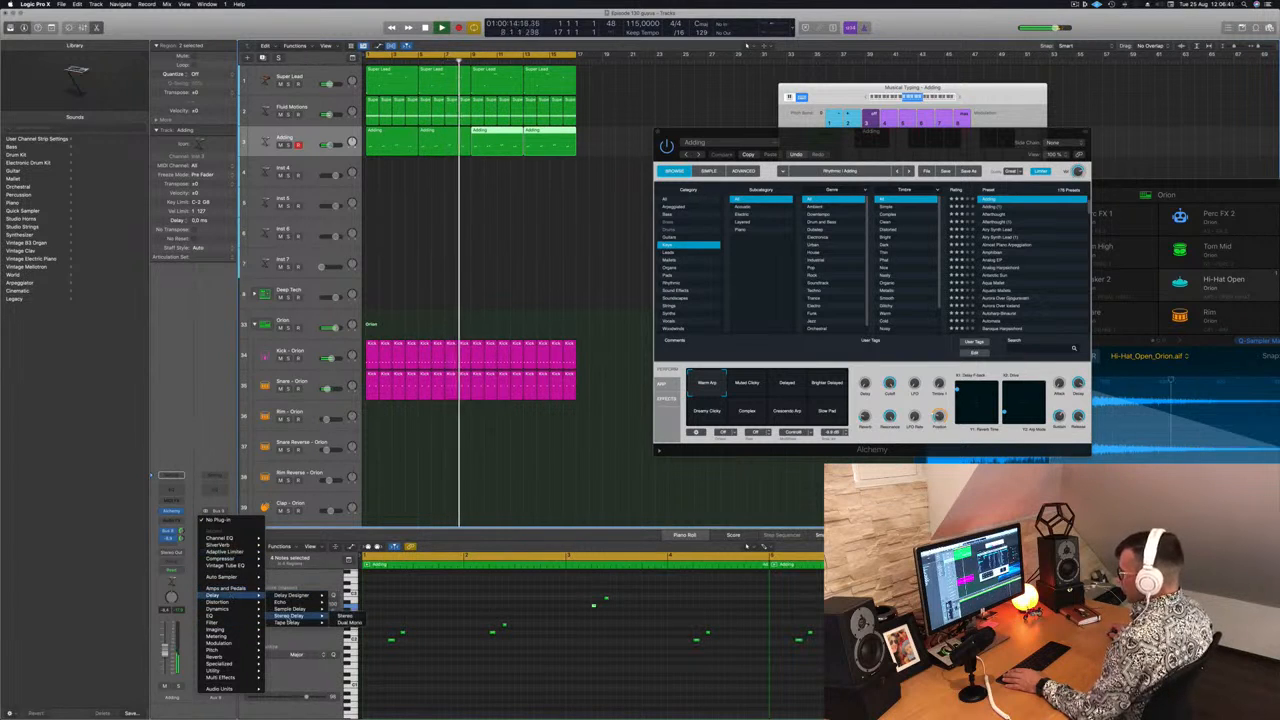
click(348, 616)
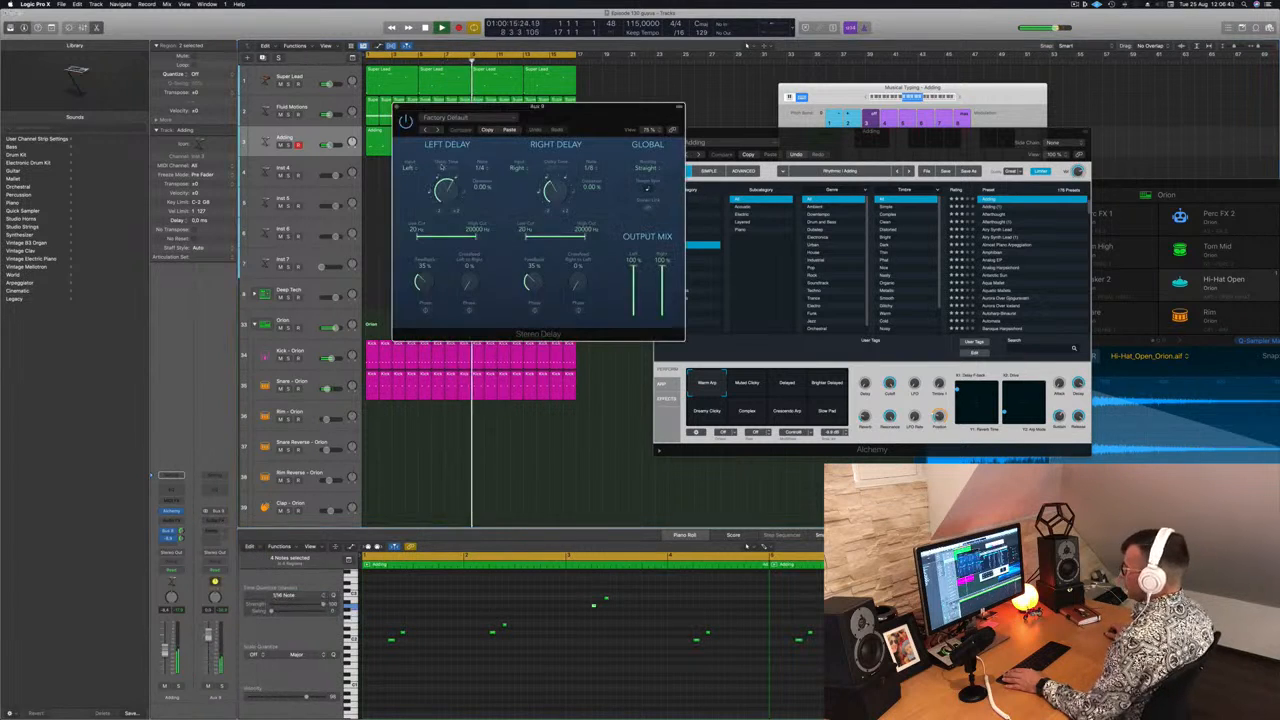
drag(574, 120, 693, 162)
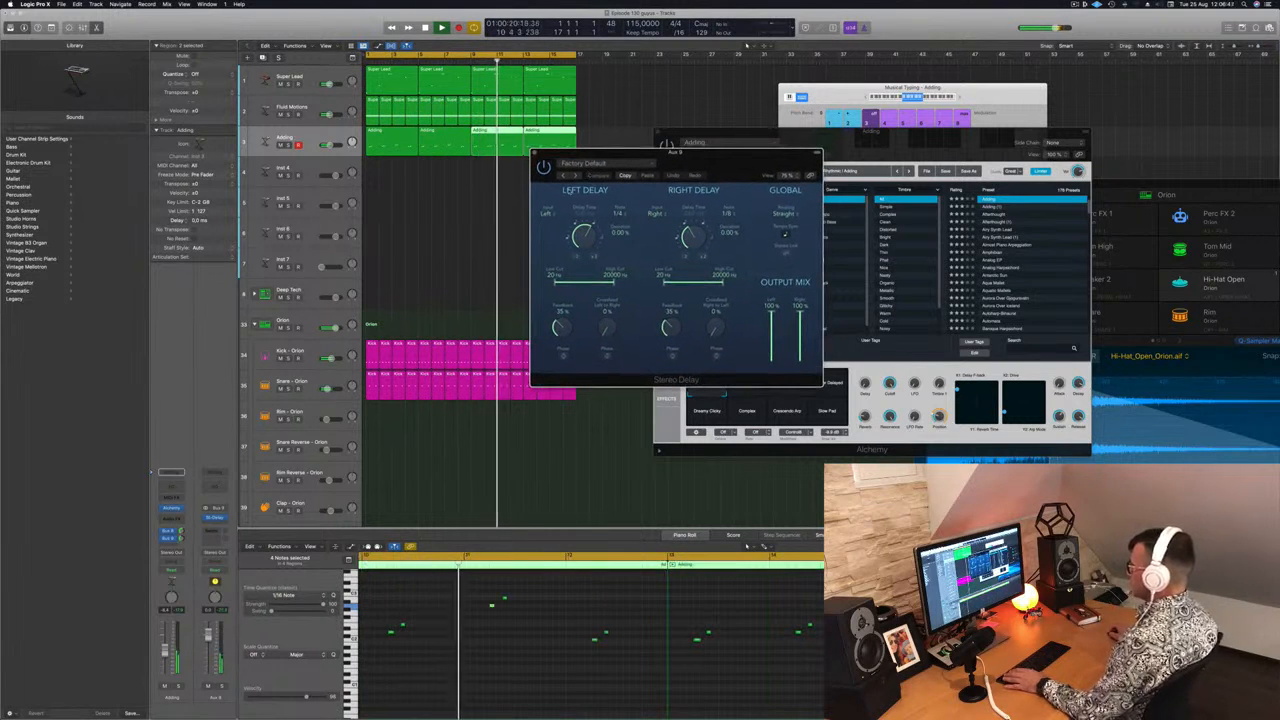
Step: Audition the Stereo Delay factory presets on Aux 9 during playback and load 1/16 Note, keeping its window clear of Alchemy
click(576, 176)
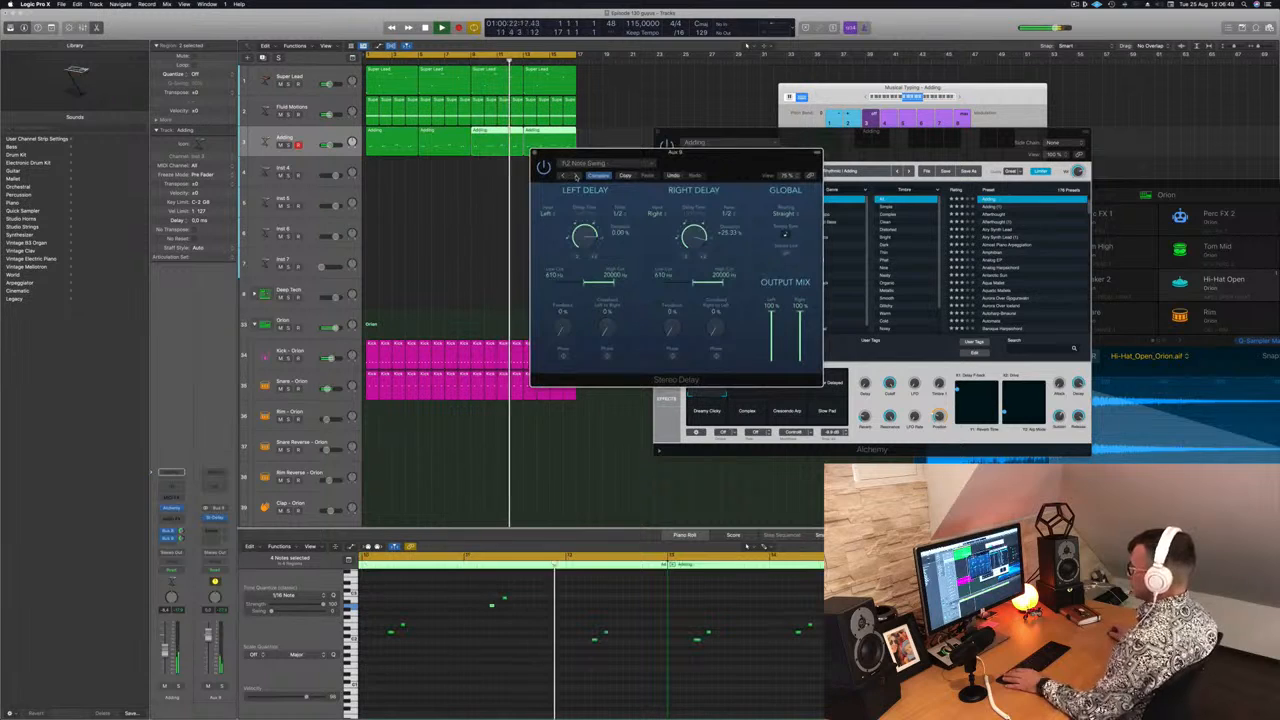
click(576, 176)
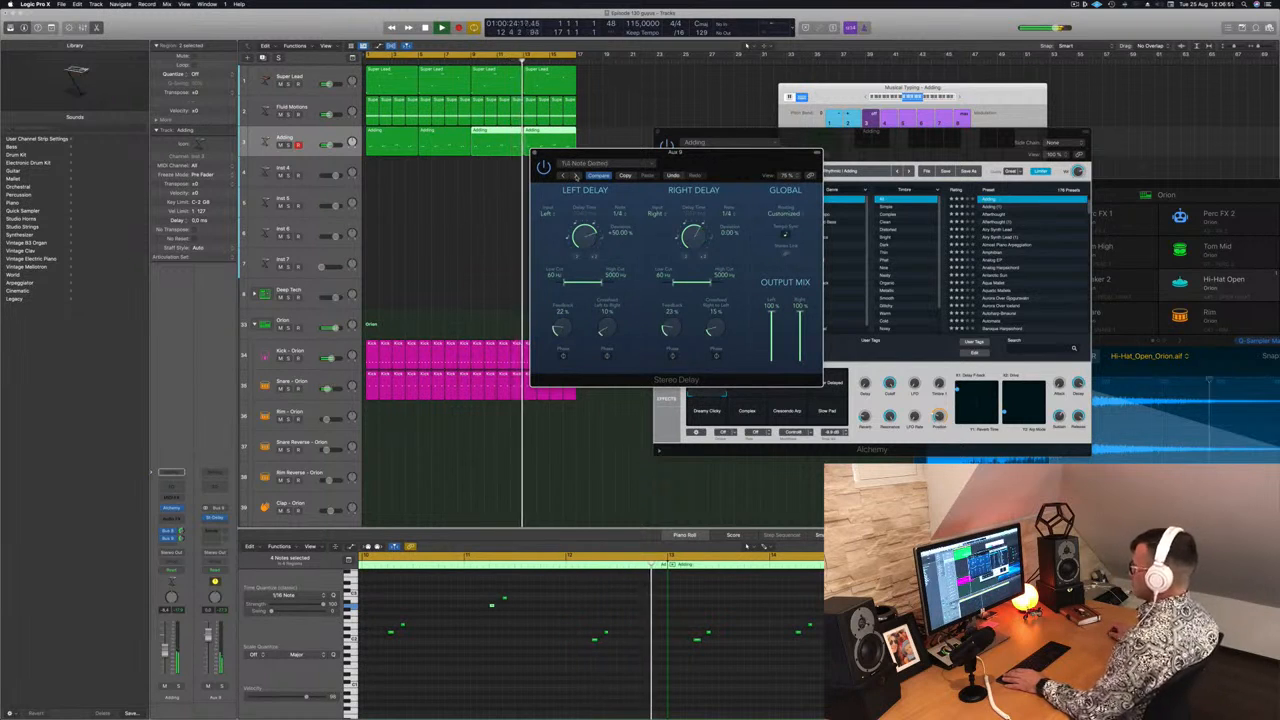
click(576, 176)
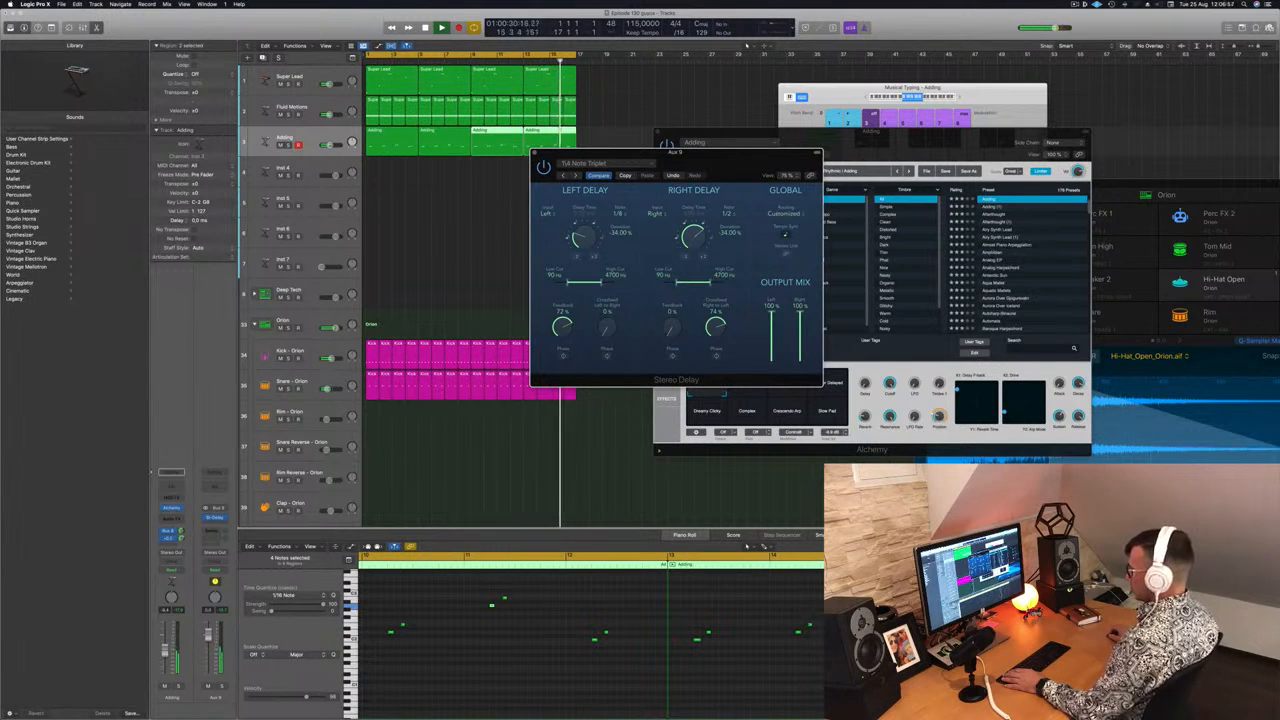
drag(710, 169, 504, 189)
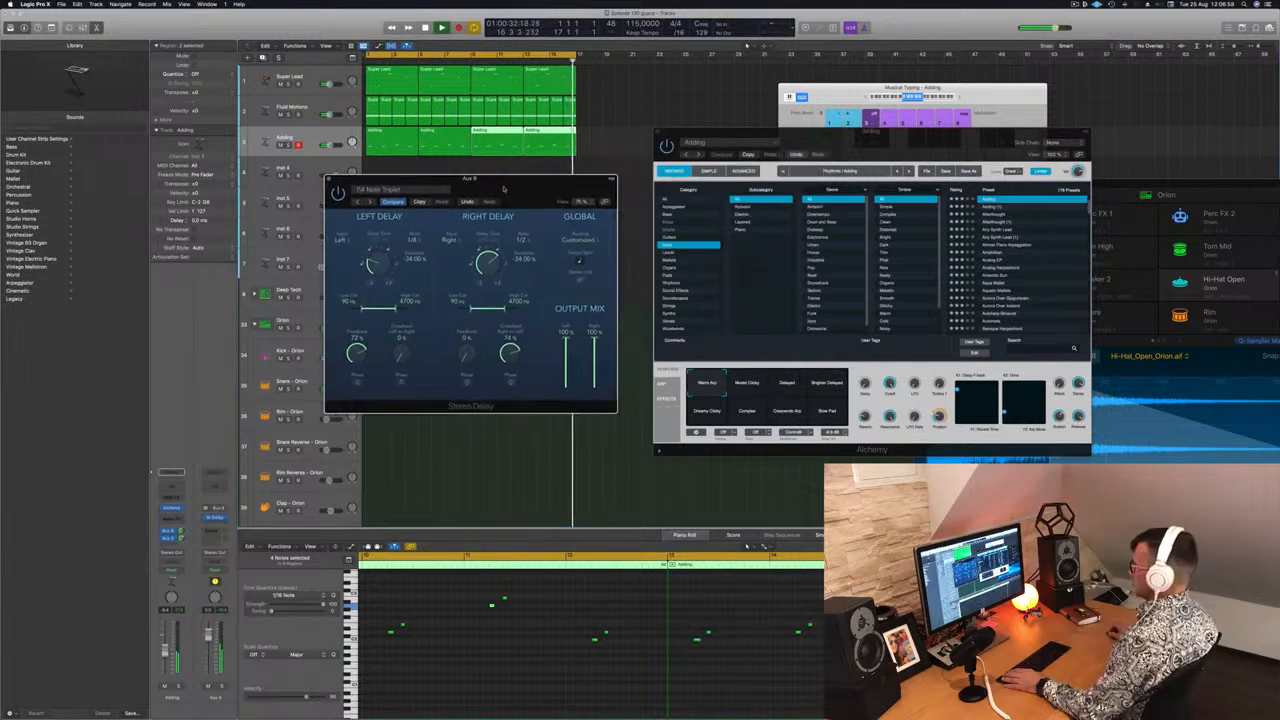
click(368, 200)
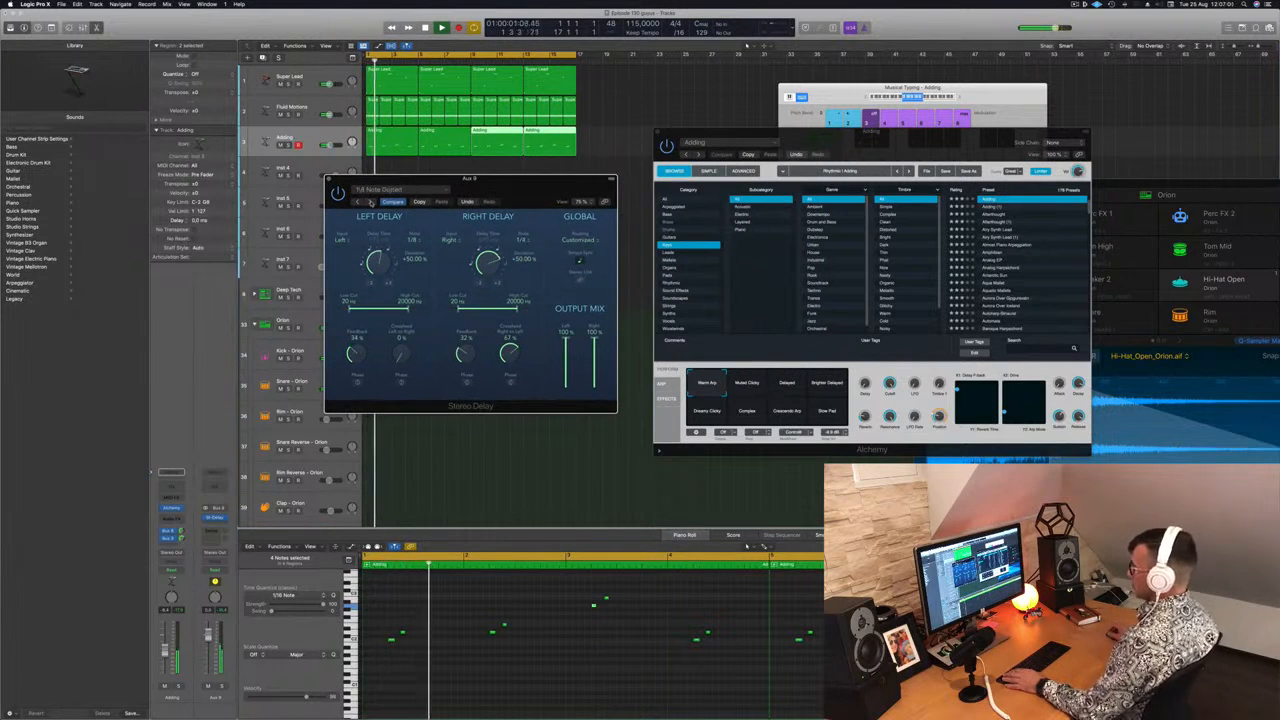
drag(507, 182, 510, 184)
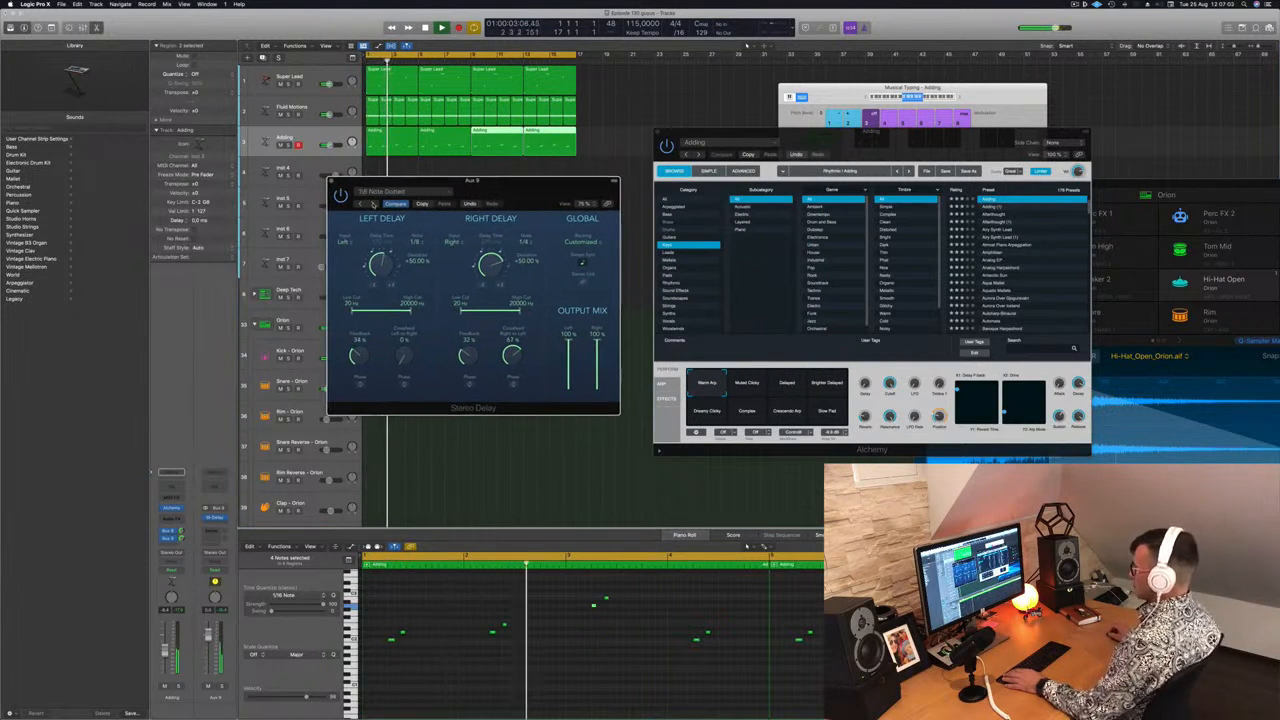
click(372, 204)
click(372, 204)
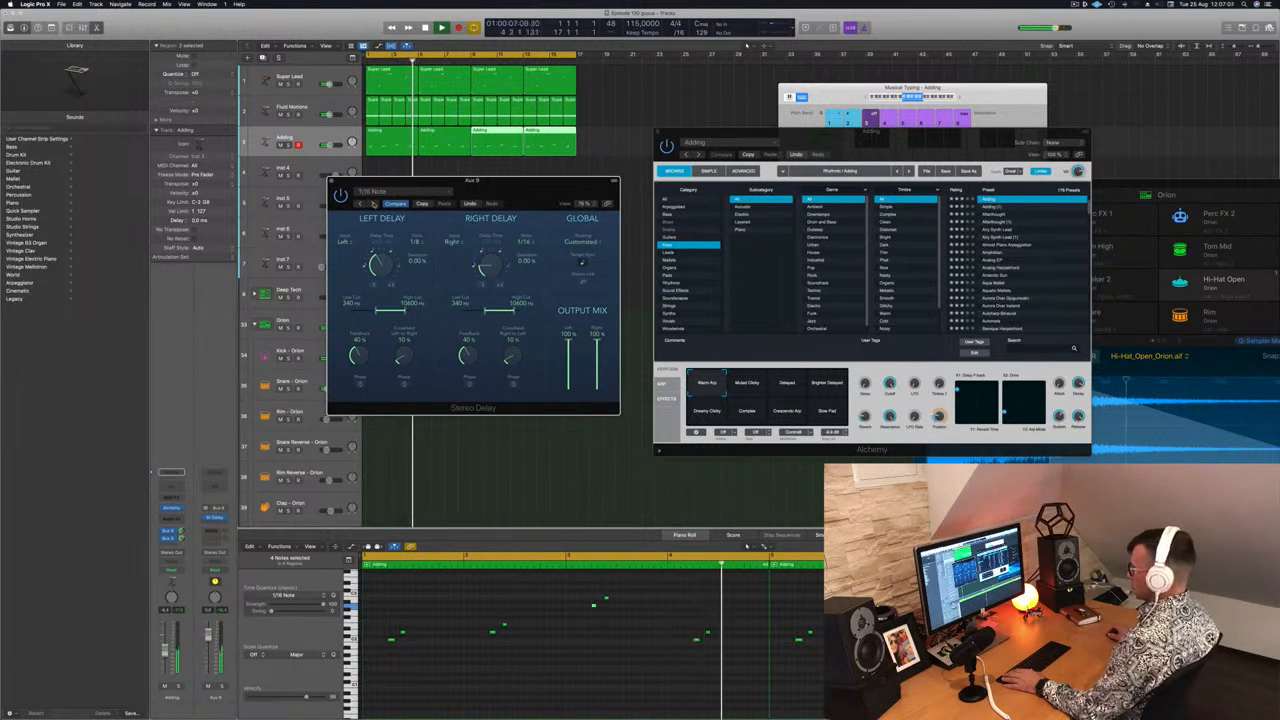
drag(535, 192, 524, 196)
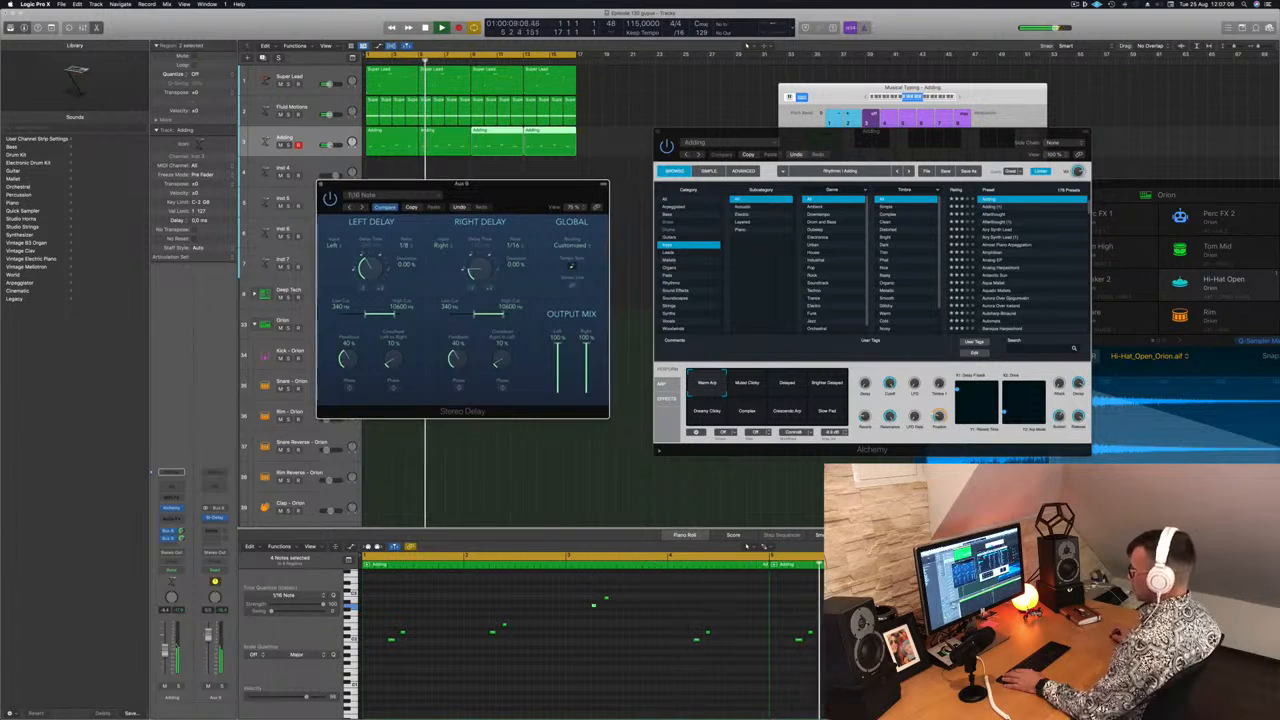
Step: Listen to the delay return soloed, restore the full mix and close the Stereo Delay window
key(s)
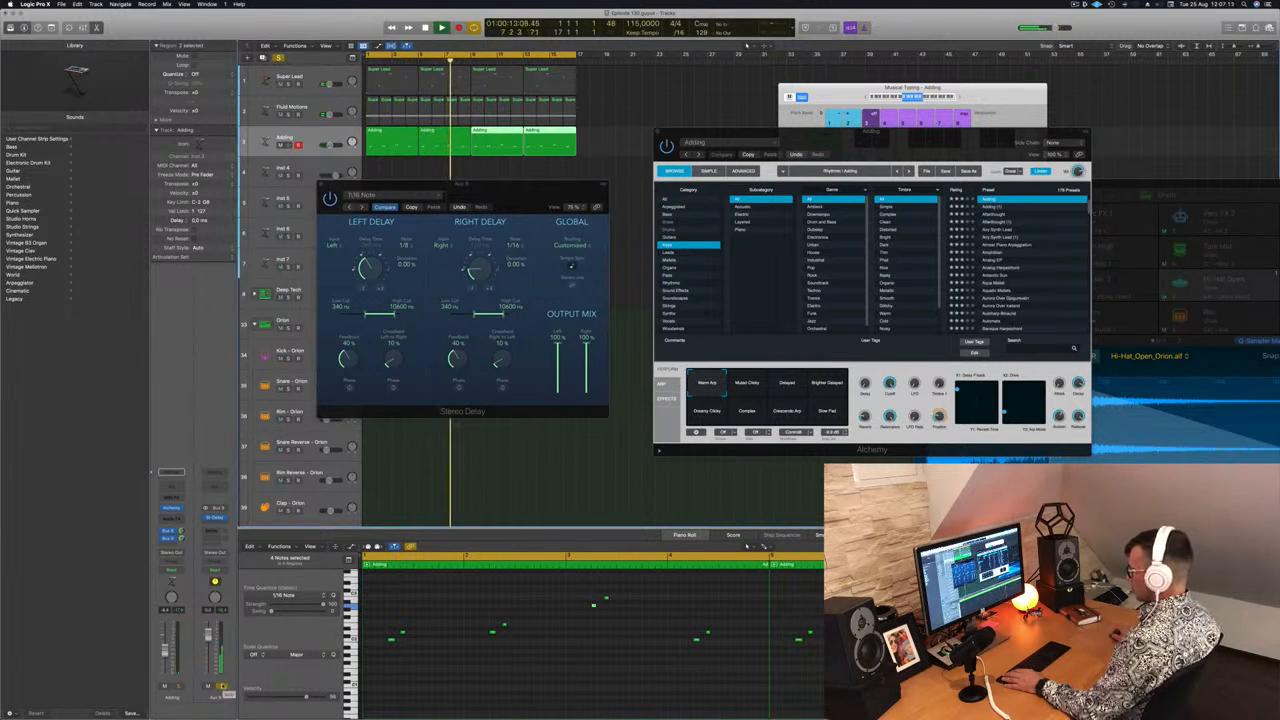
key(s)
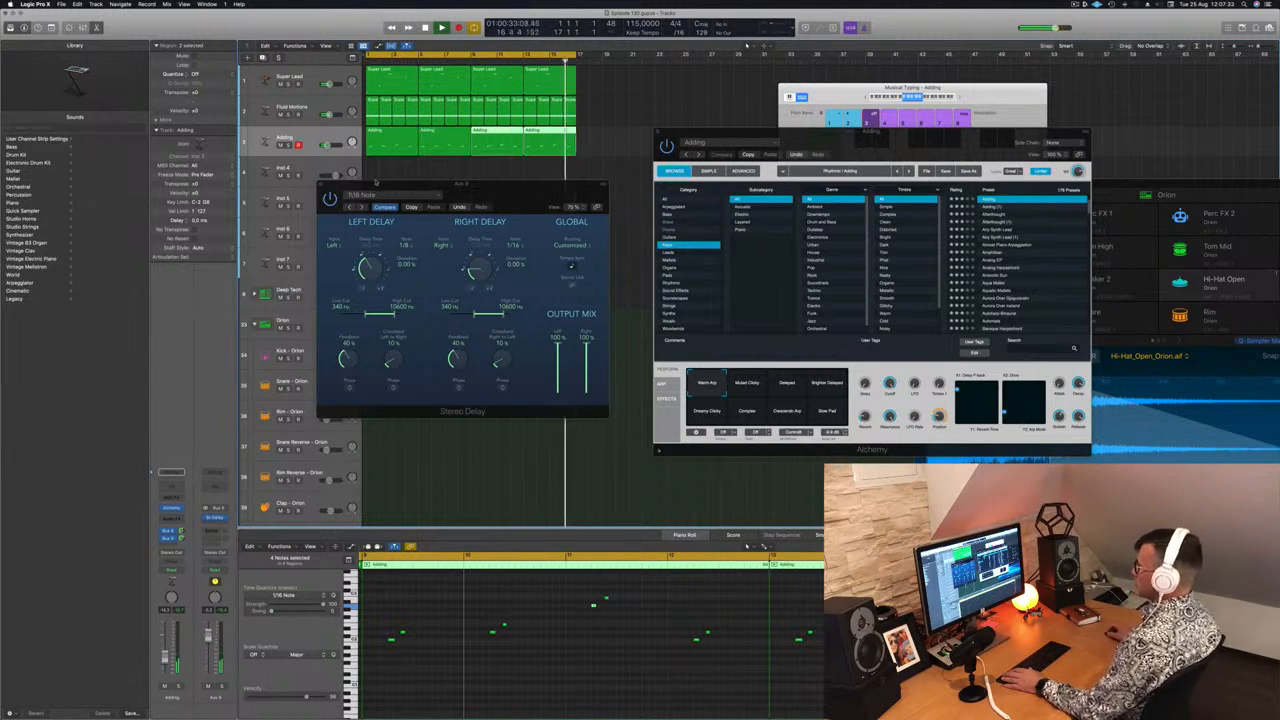
click(321, 184)
Step: Open Alchemy on the Inst 4 track and load the 70s Synth Strings preset from the Strings category
drag(864, 133, 1047, 115)
click(308, 169)
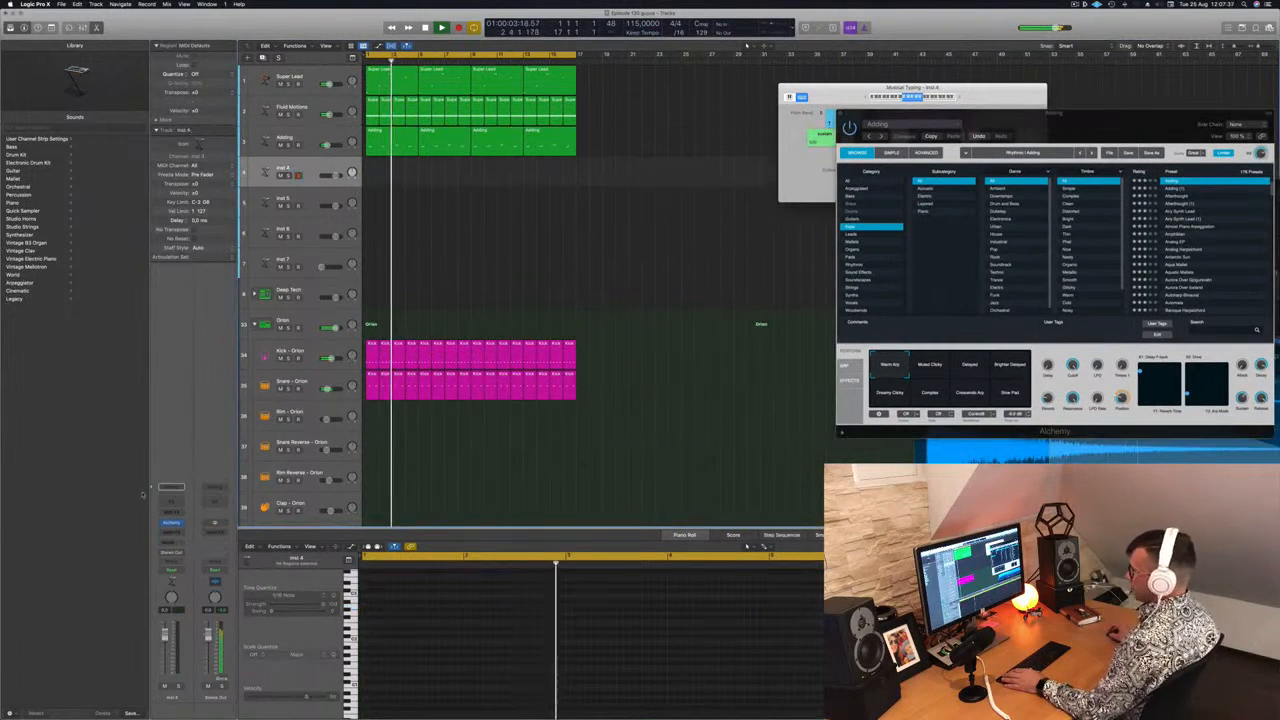
click(171, 522)
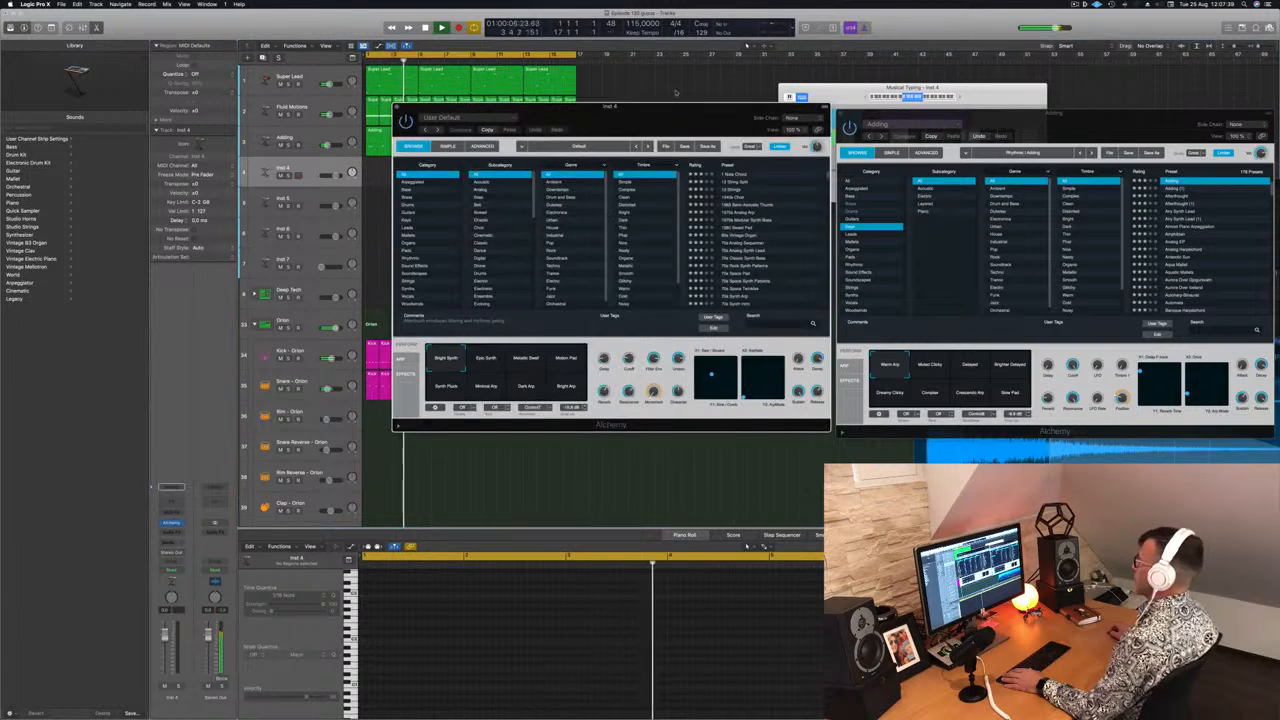
drag(650, 108, 736, 116)
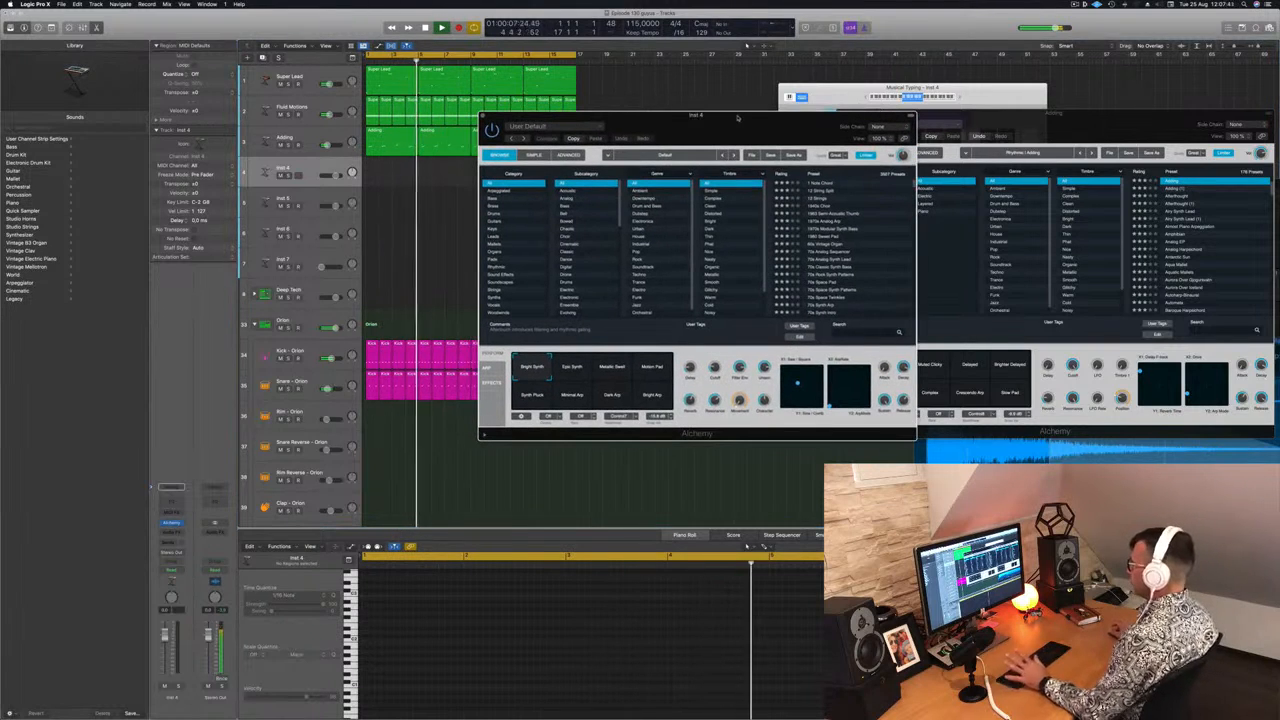
click(514, 289)
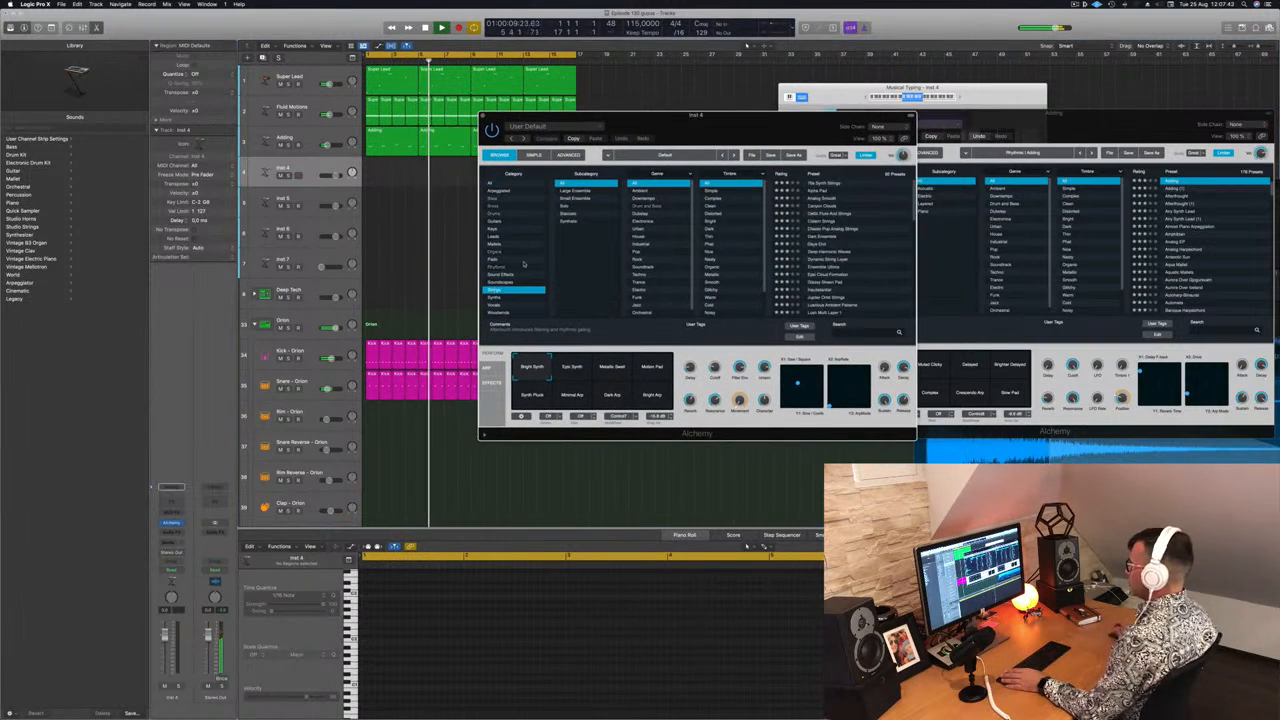
click(815, 184)
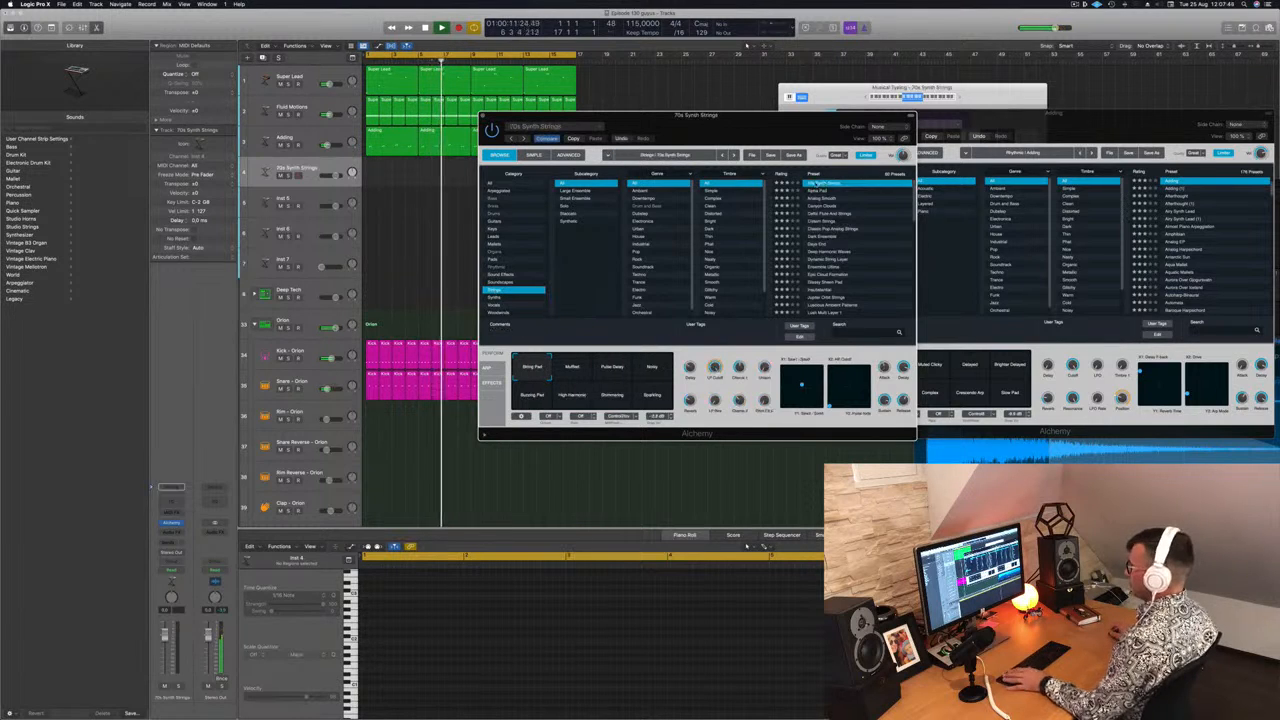
Step: Add a send from the 70s Synth Strings track to the reverb on Bus 8
click(314, 170)
click(168, 541)
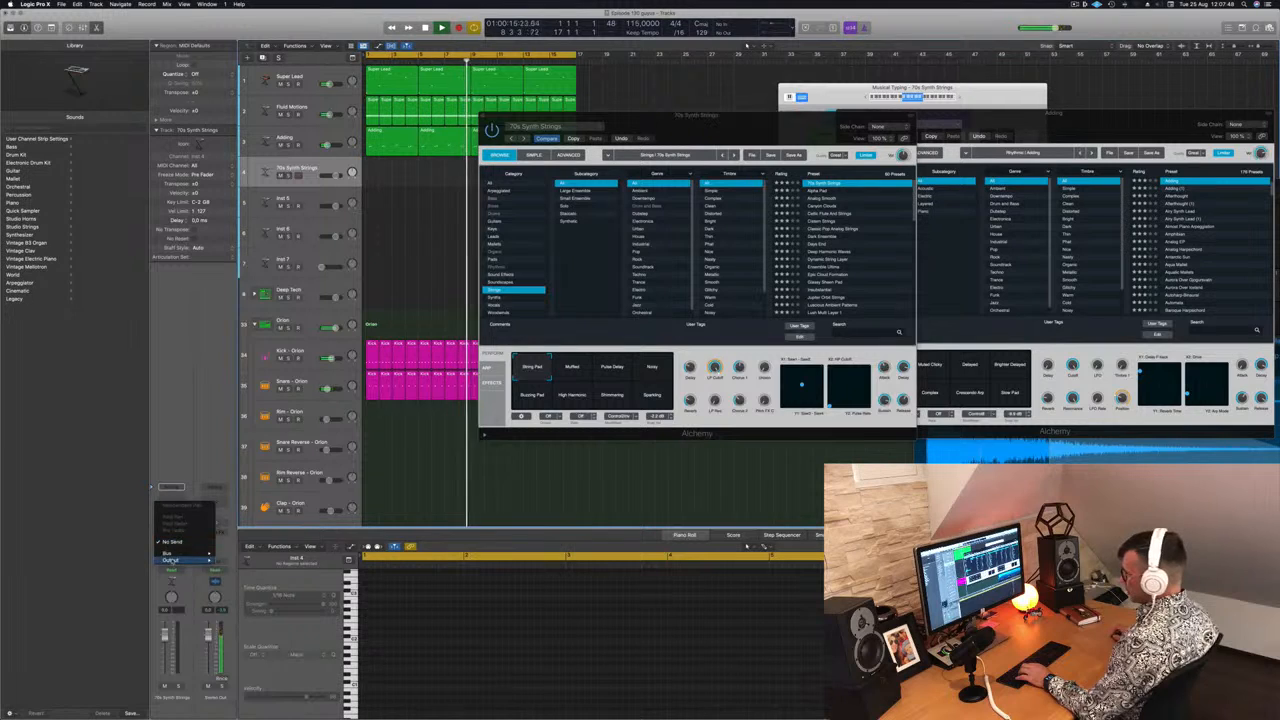
mouse_move(185, 553)
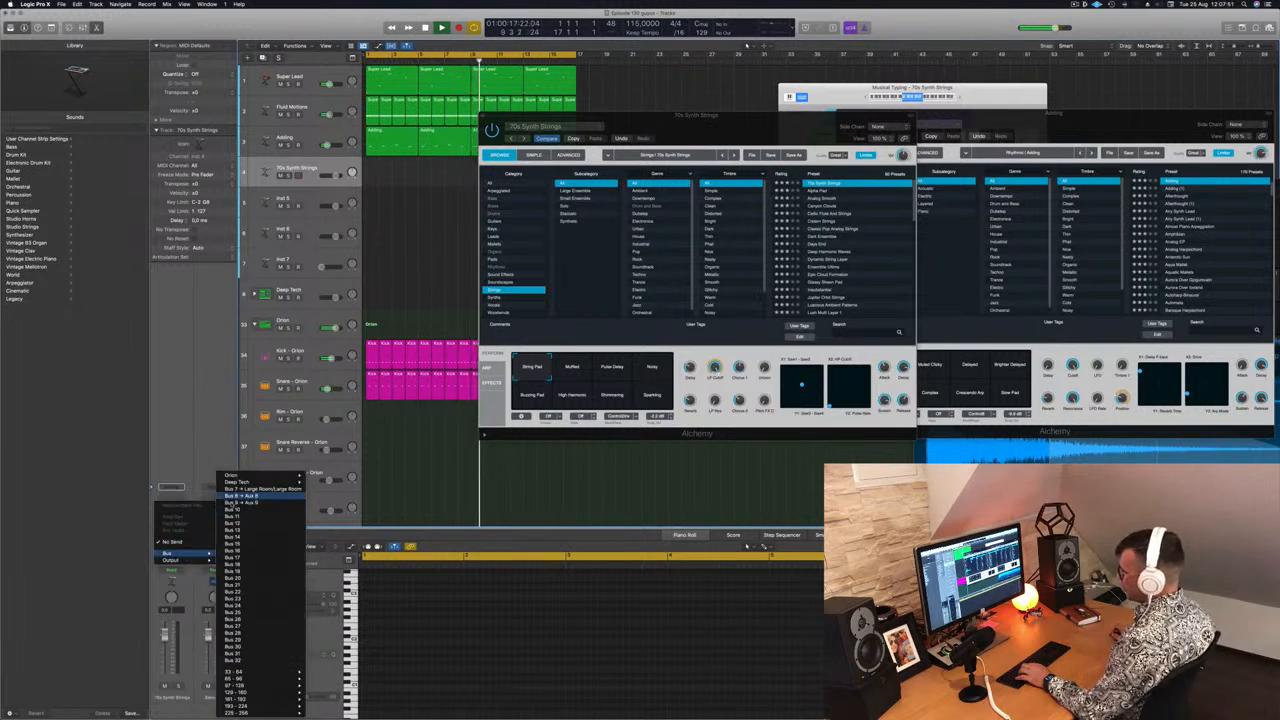
click(250, 503)
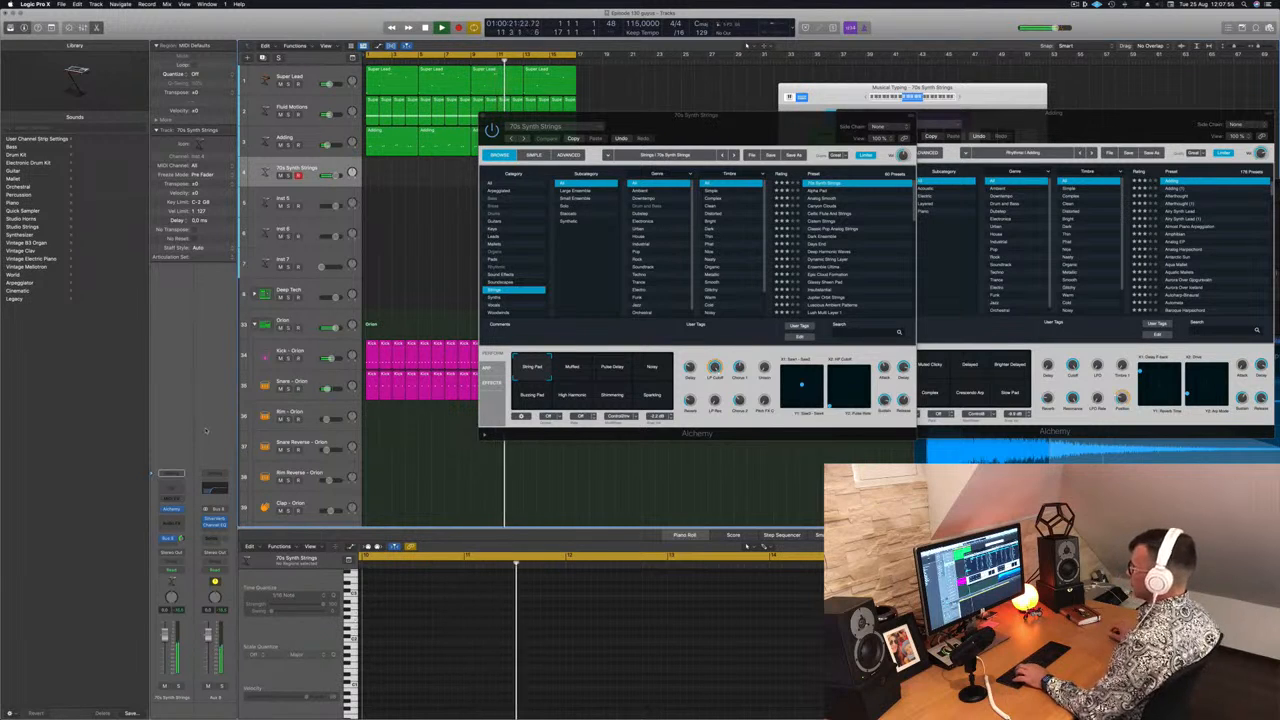
Step: Audition the Alpha Pad and Analog Smooth presets on the strings track, choosing Analog Smooth with its Warm performance snapshot
click(825, 192)
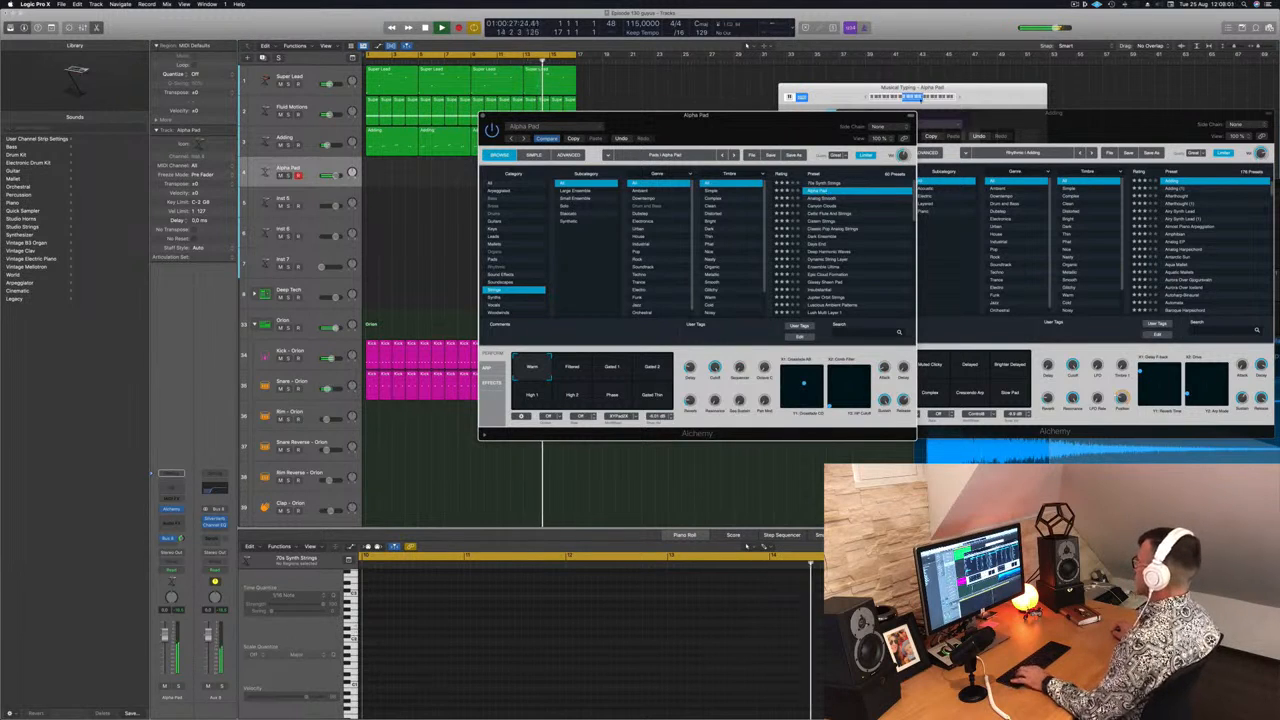
click(925, 97)
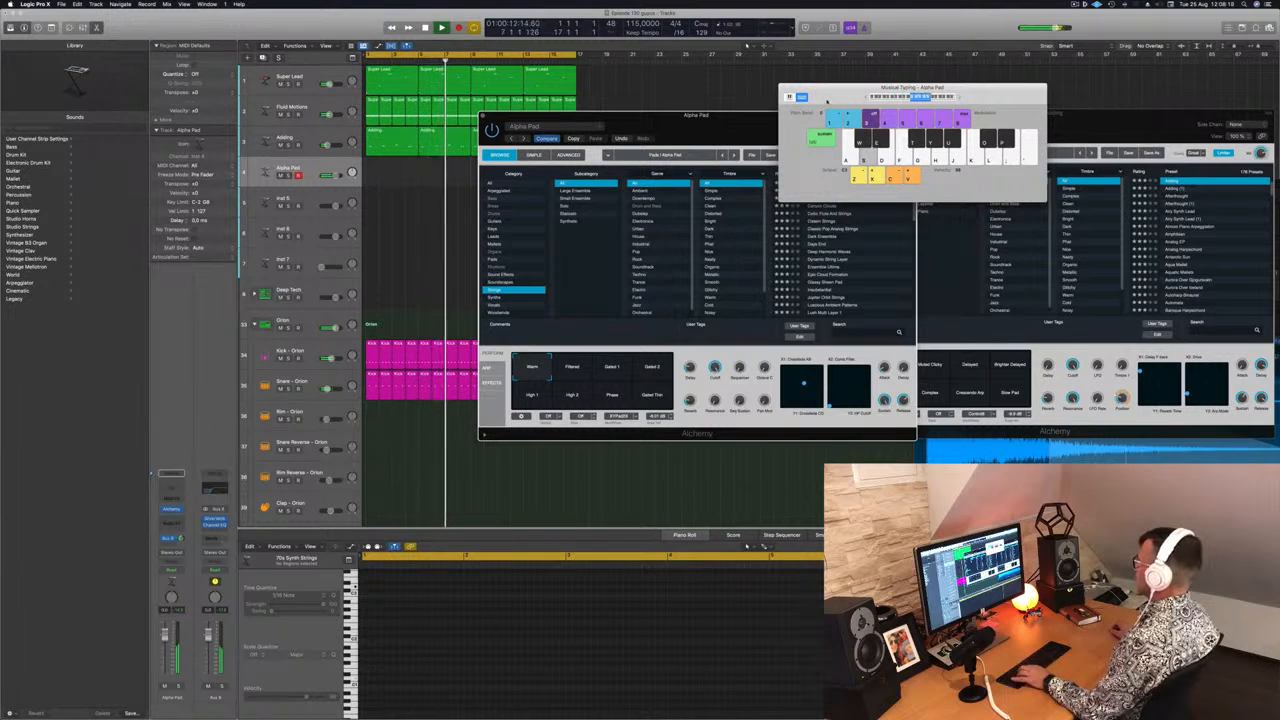
drag(826, 100, 852, 79)
click(818, 197)
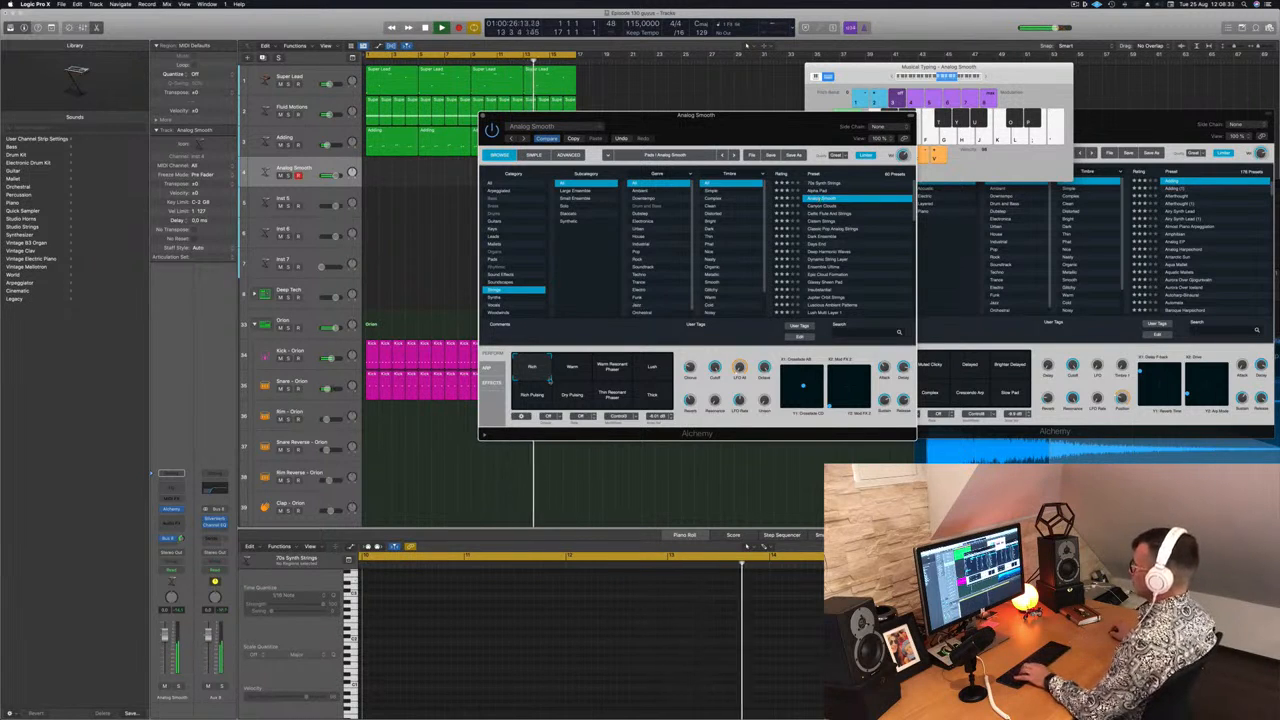
click(570, 368)
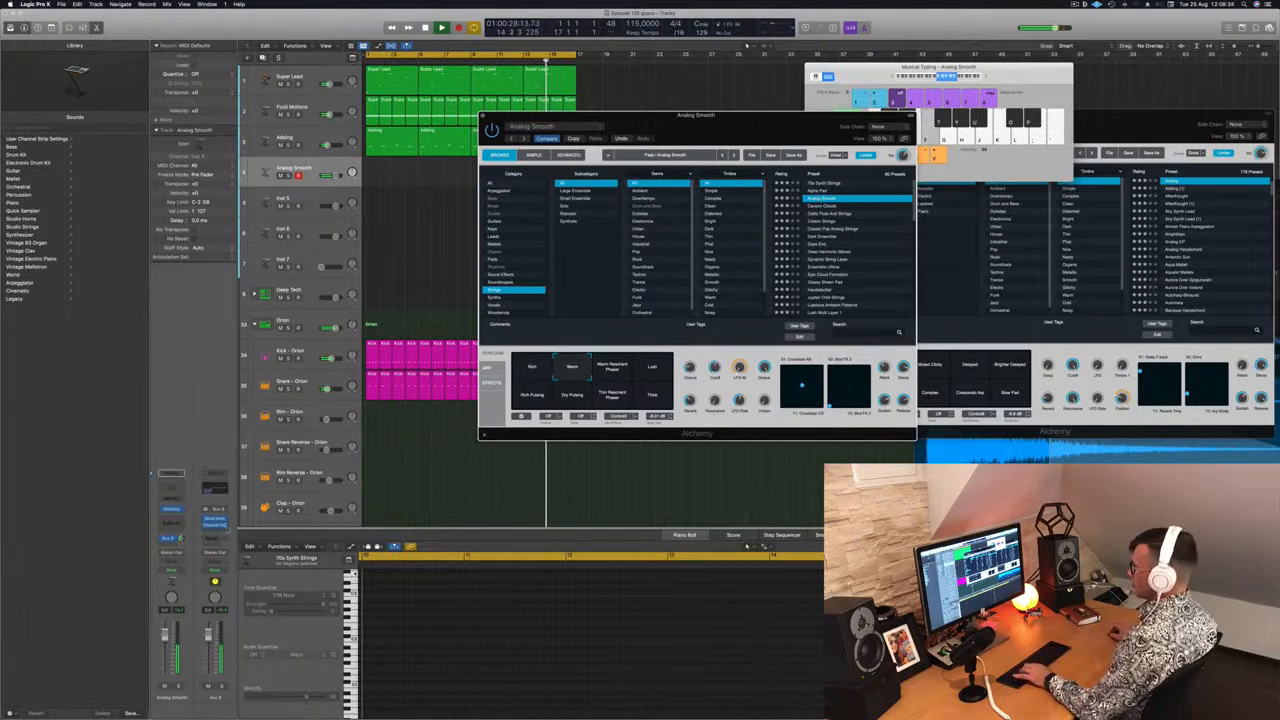
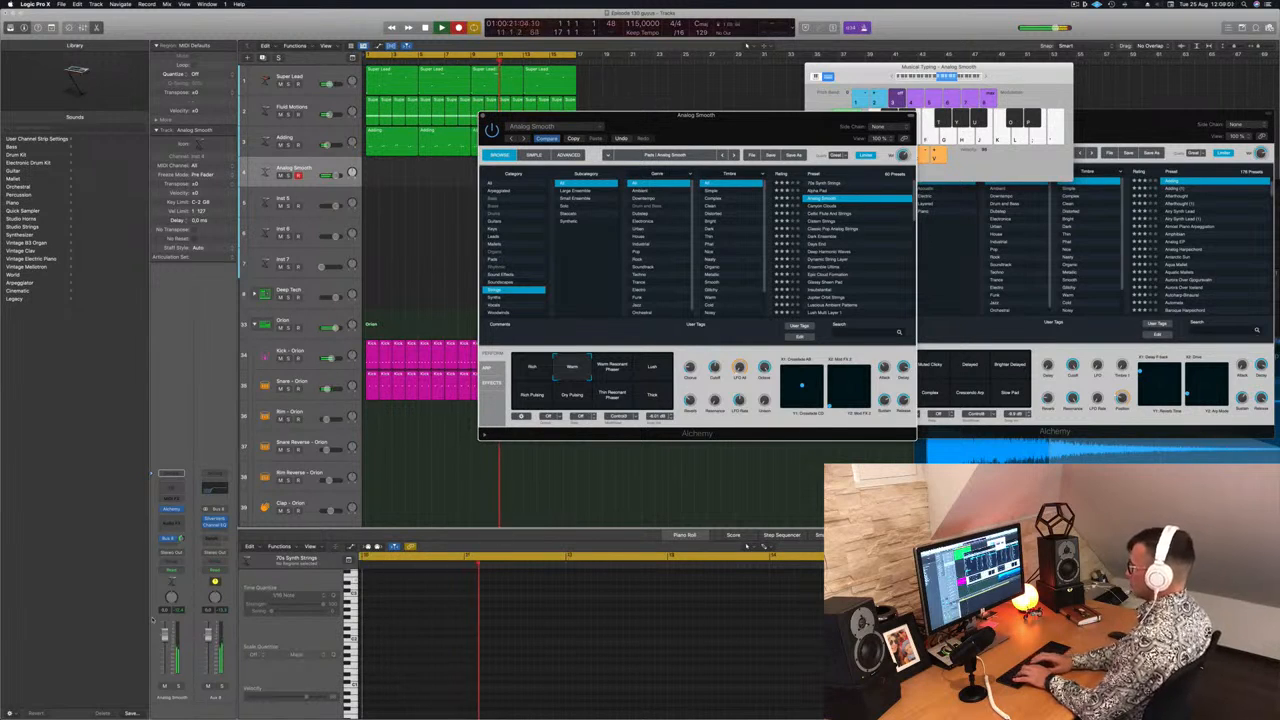
Step: Record a sustained pad part on the Analog Smooth track over the playing loop and view its notes enlarged in the Piano Roll
key(r)
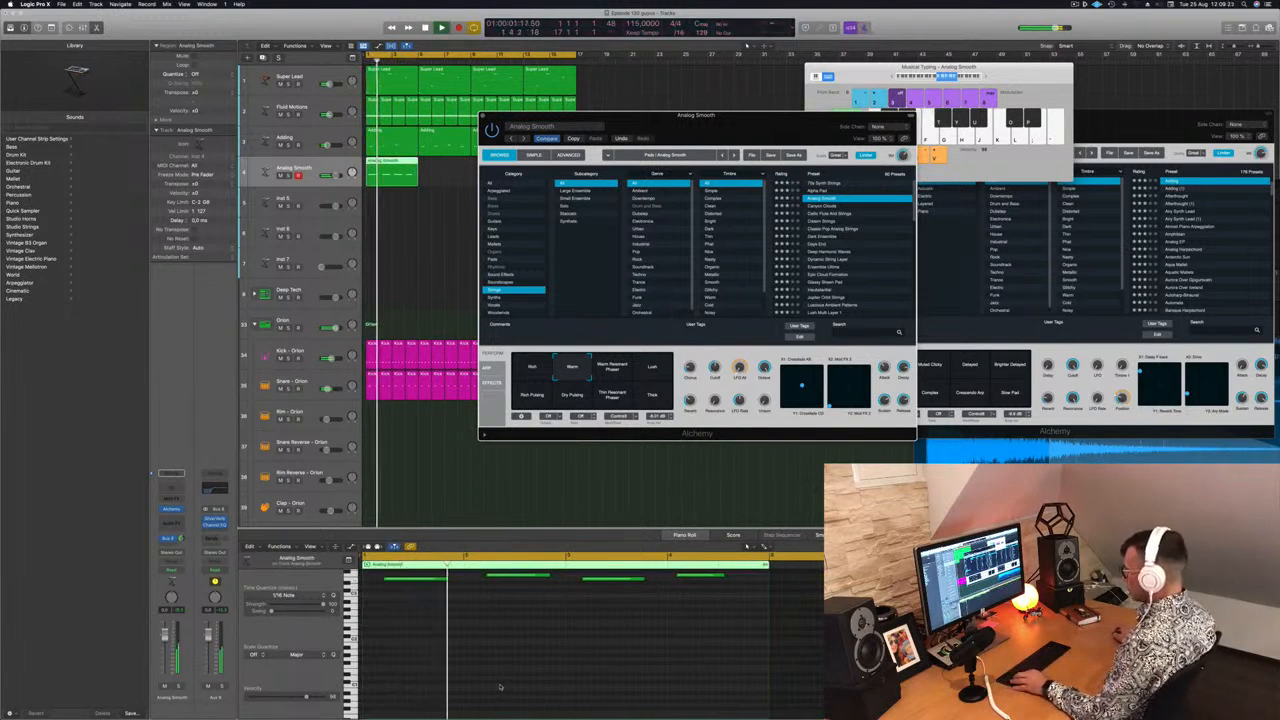
scroll(482, 676, up, 1)
scroll(456, 669, up, 3)
click(451, 652)
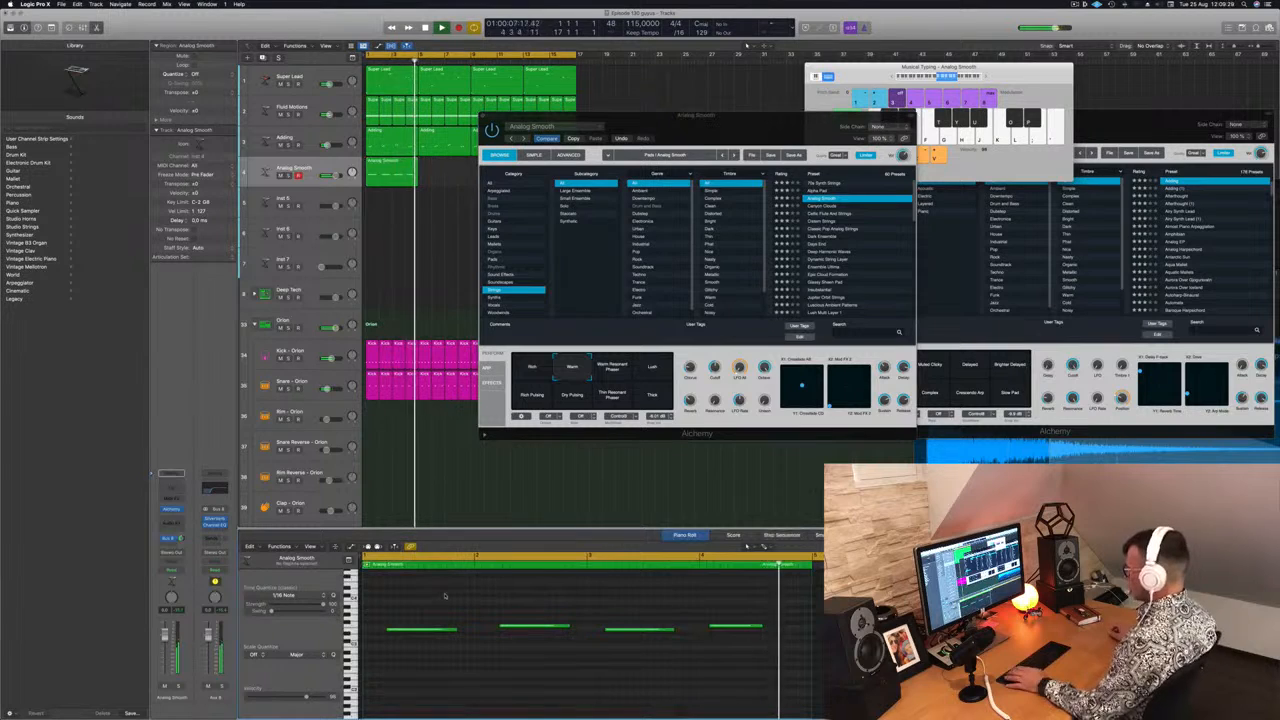
Step: Keep only the last four bars of the Analog Smooth recording and move that region to the start of the loop
drag(594, 116, 925, 117)
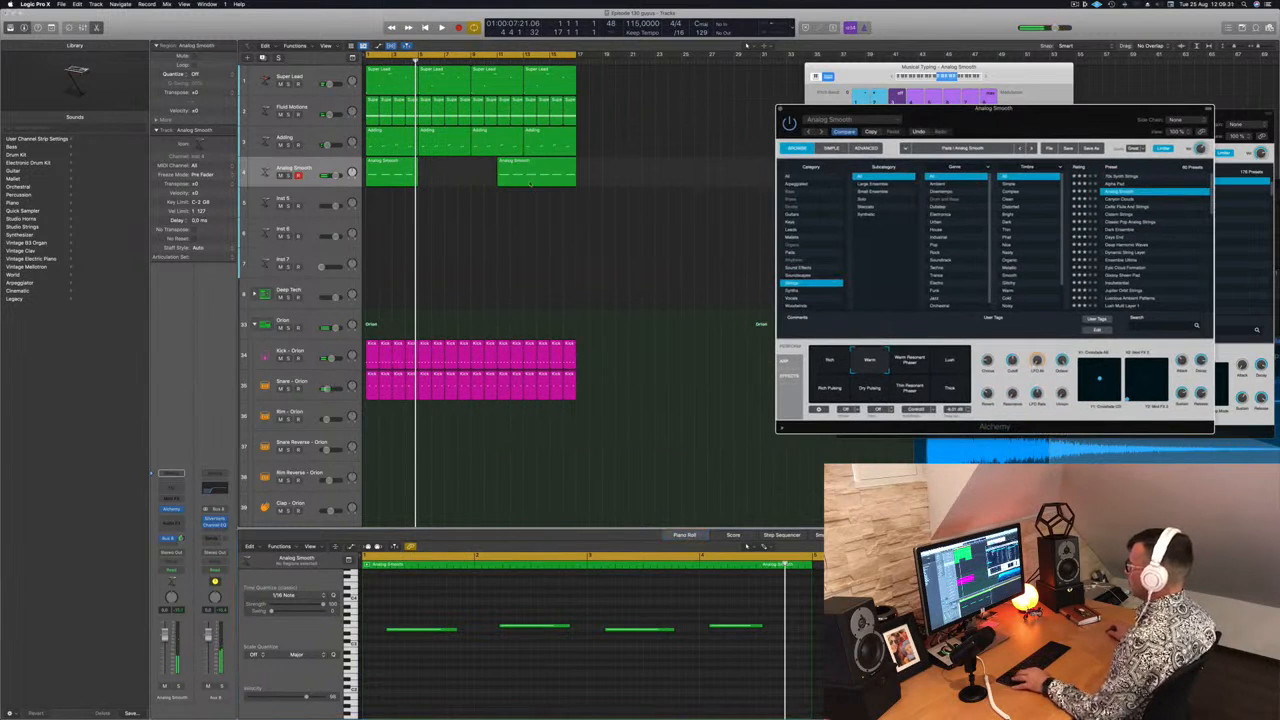
drag(524, 170, 520, 171)
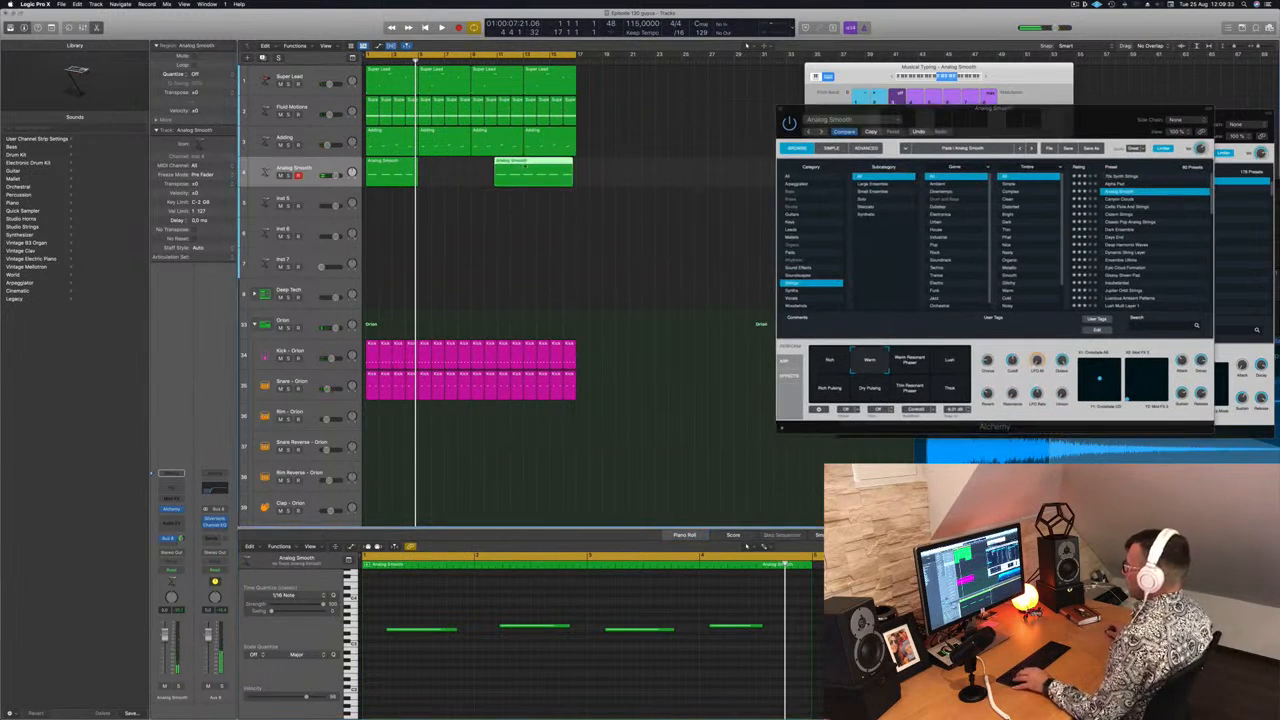
key(super+z)
super+double_click(524, 172)
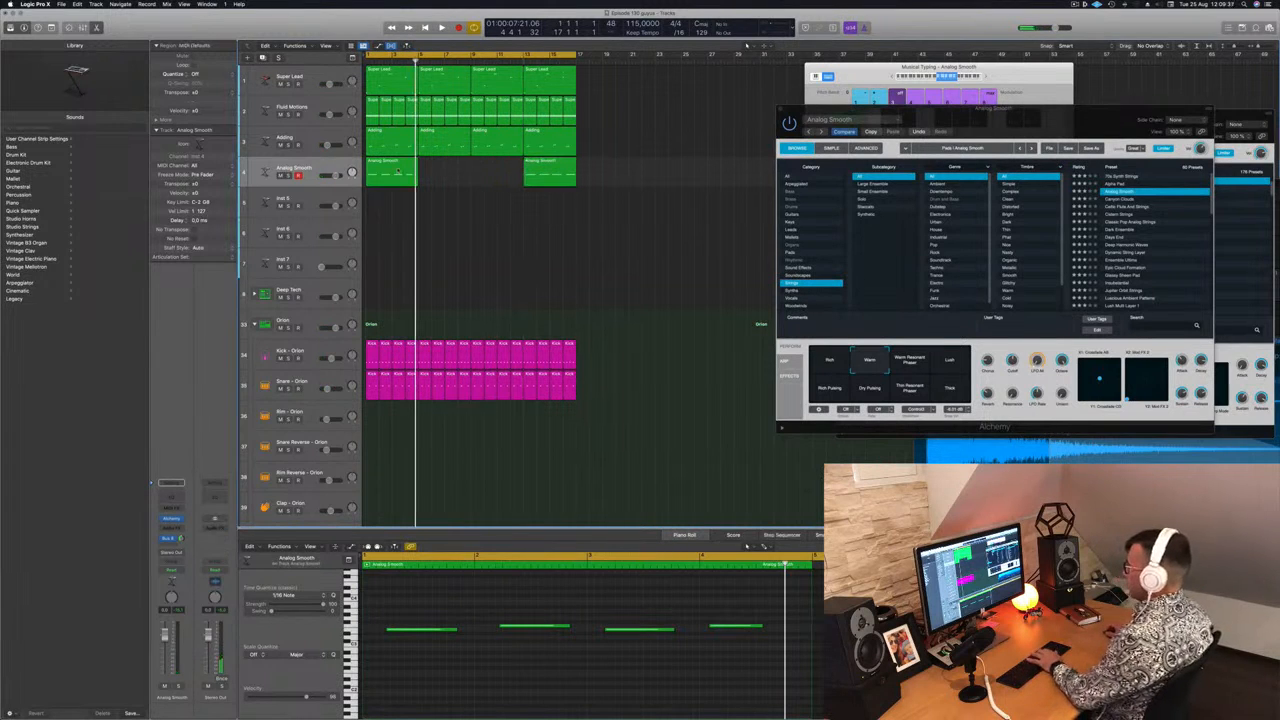
click(398, 171)
key(BackSpace)
drag(553, 172, 395, 172)
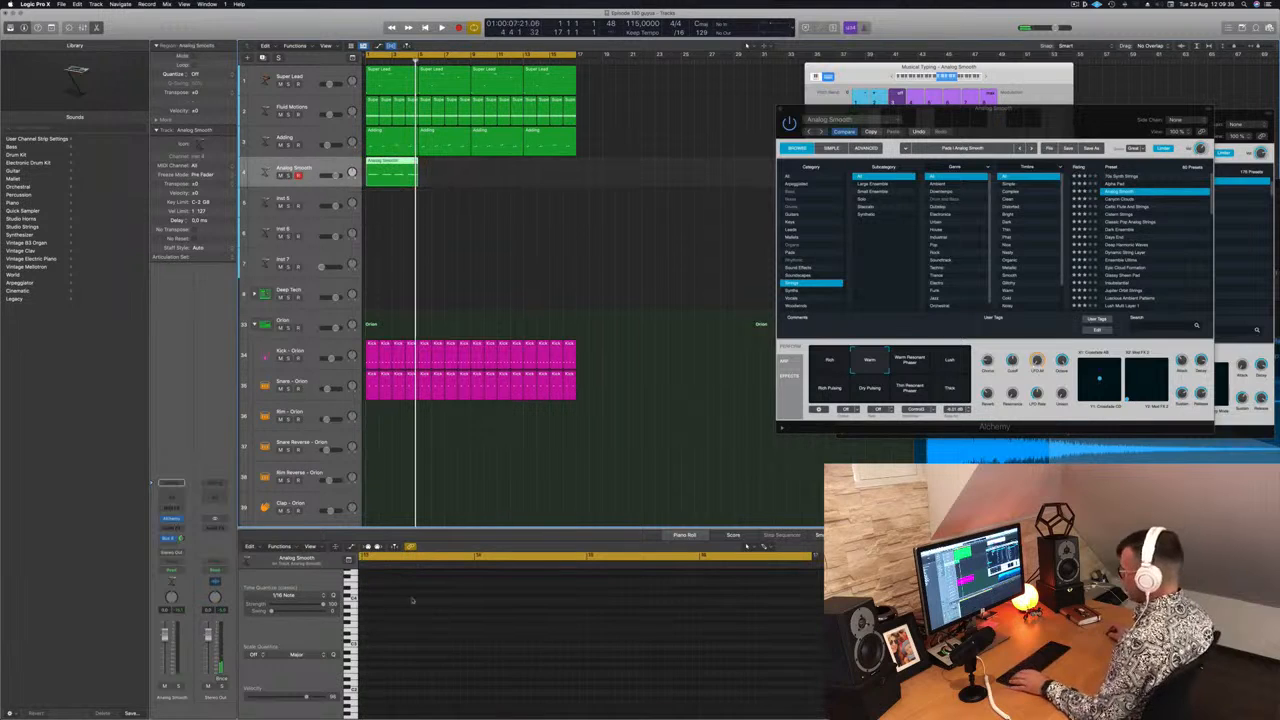
Step: Quantize the four Analog Smooth notes to 1/16 Note in the Piano Roll and play the loop
key(e)
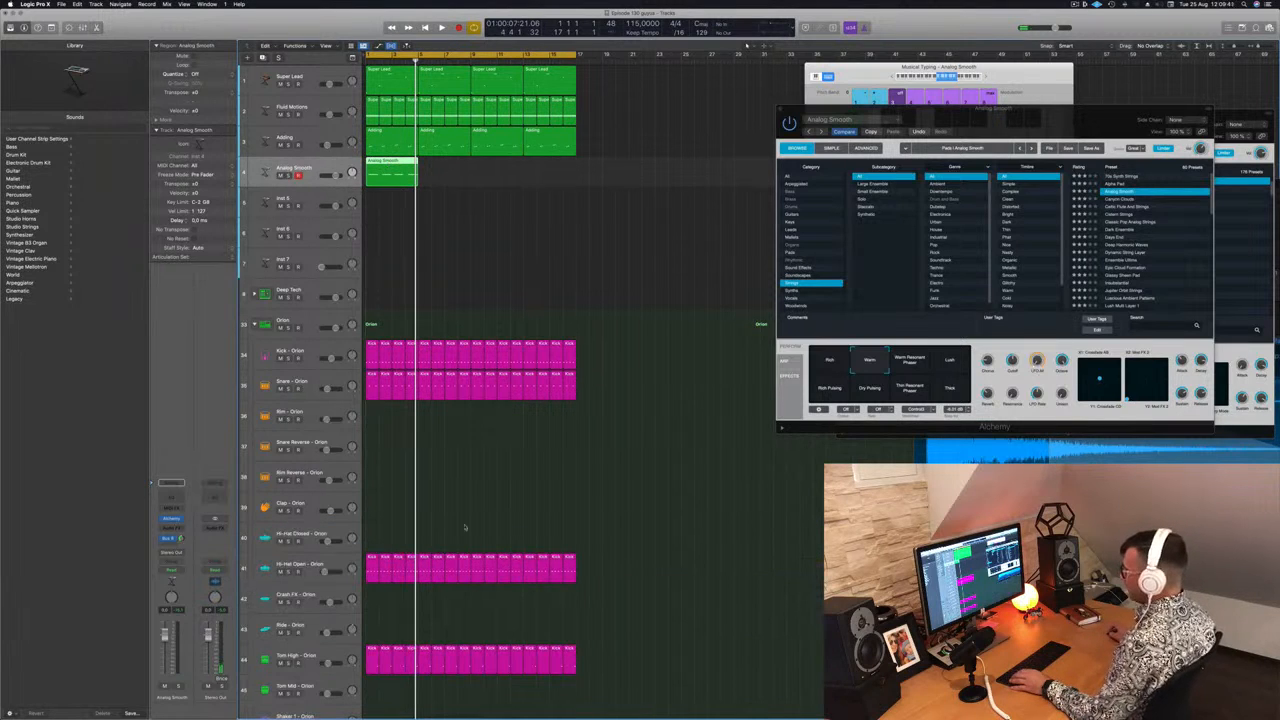
key(e)
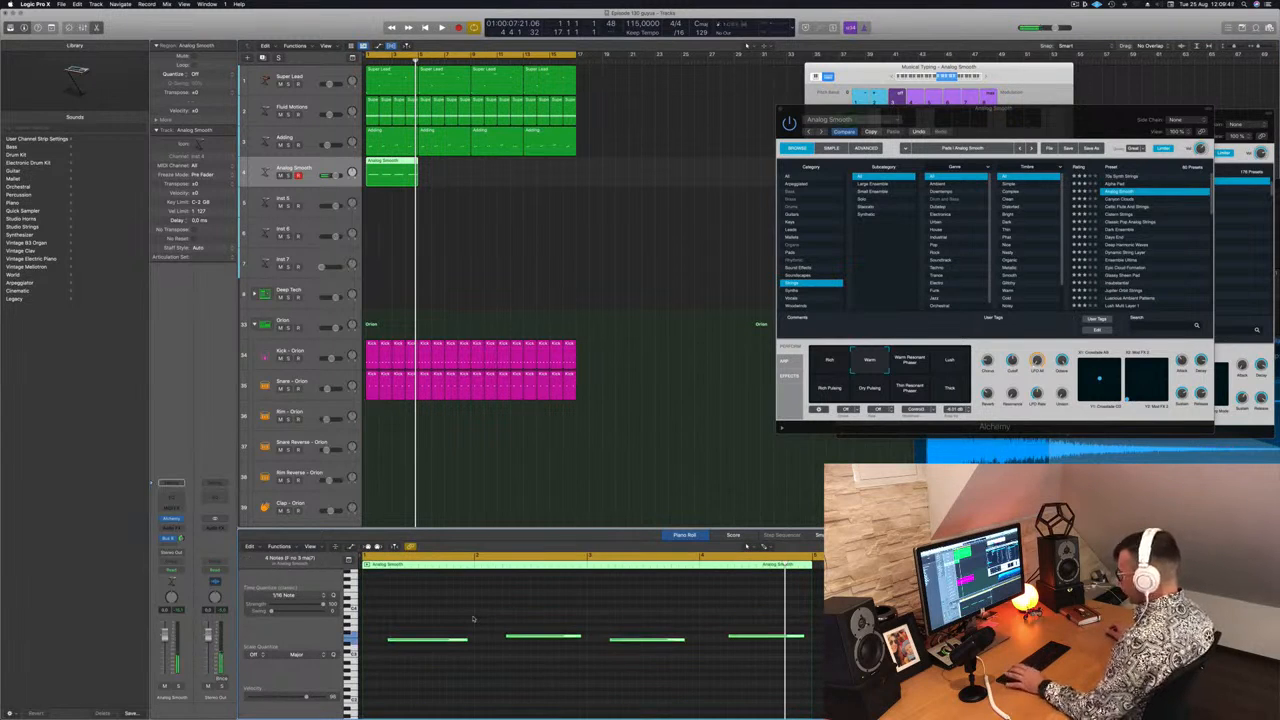
click(487, 616)
key(space)
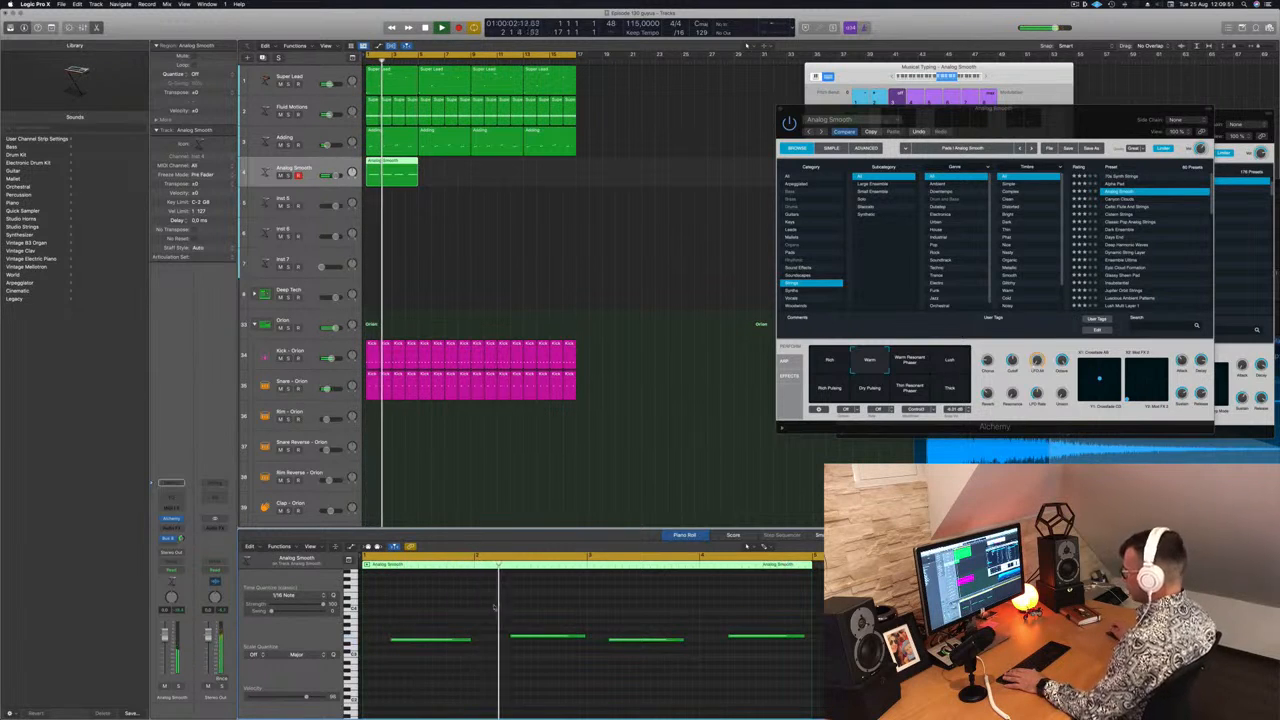
Step: Align the second and third Analog Smooth notes to beat two of their bars and copy the region to fill the loop
click(531, 634)
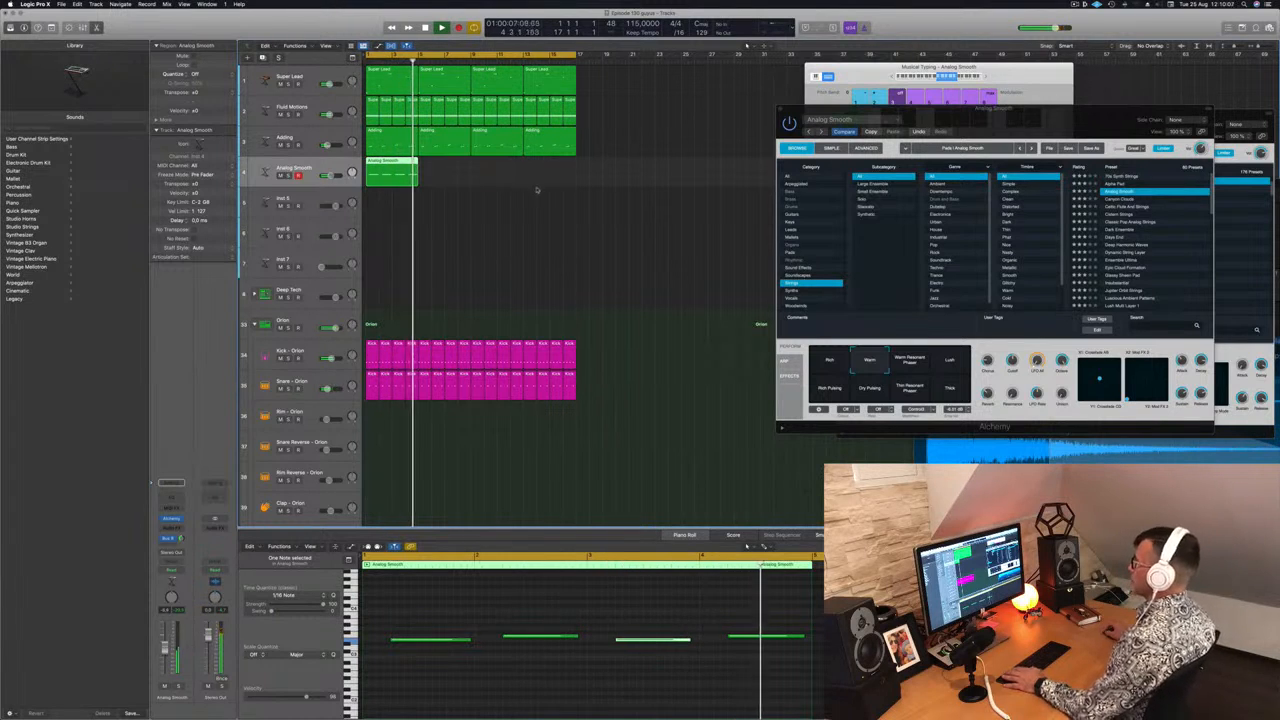
drag(391, 171, 499, 171)
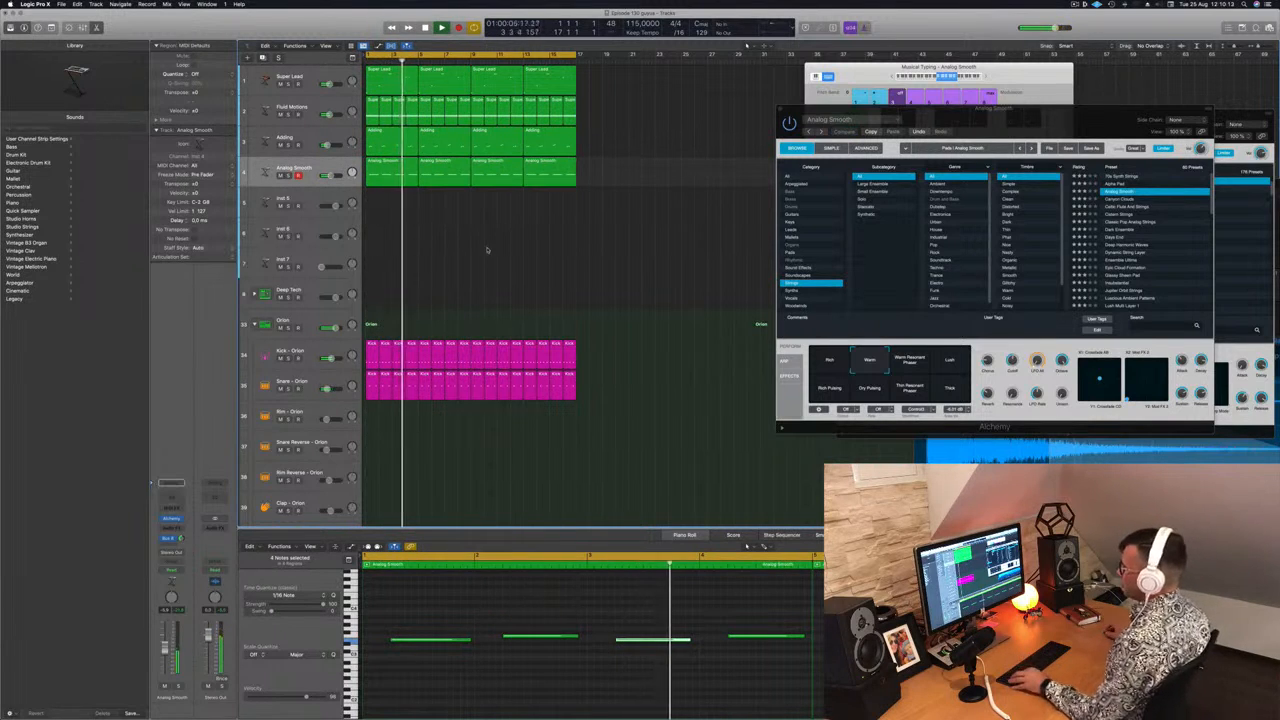
Step: Copy the first Hi-Hat Open bar onto the Hi-Hat Closed track, shift its four notes onto the beats and play it
scroll(469, 247, down, 2)
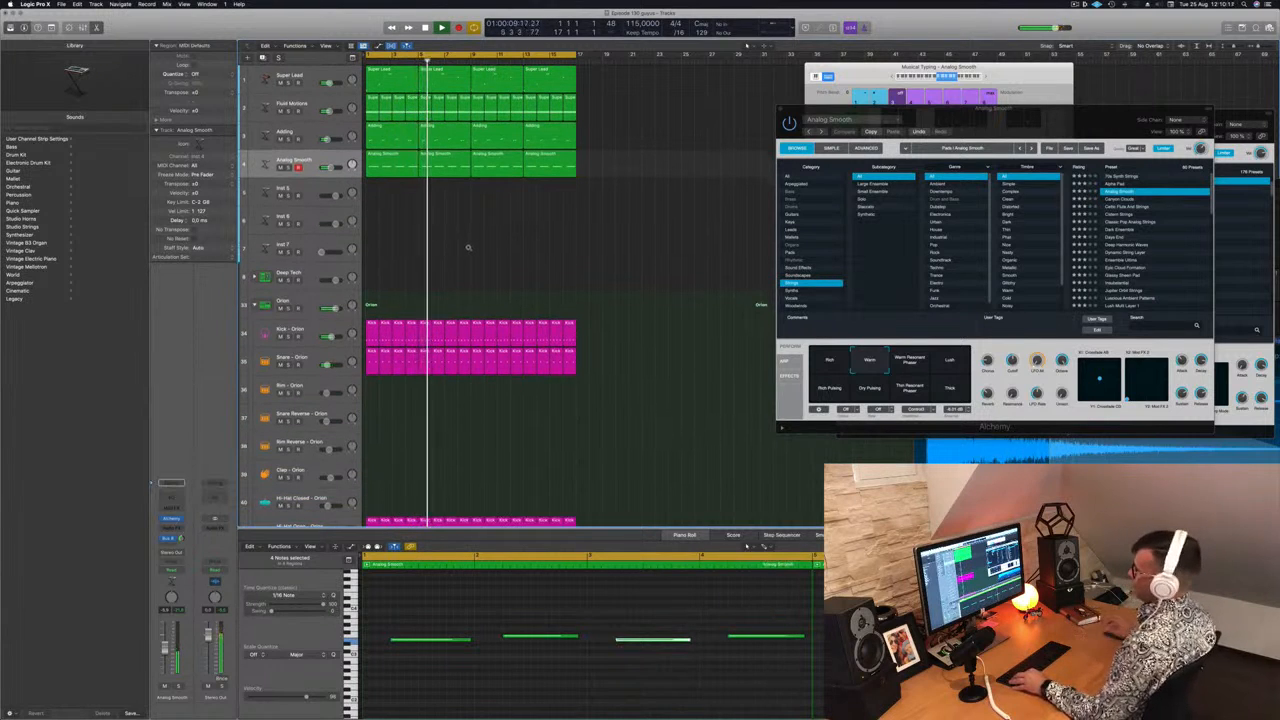
scroll(467, 250, down, 1)
scroll(471, 260, down, 1)
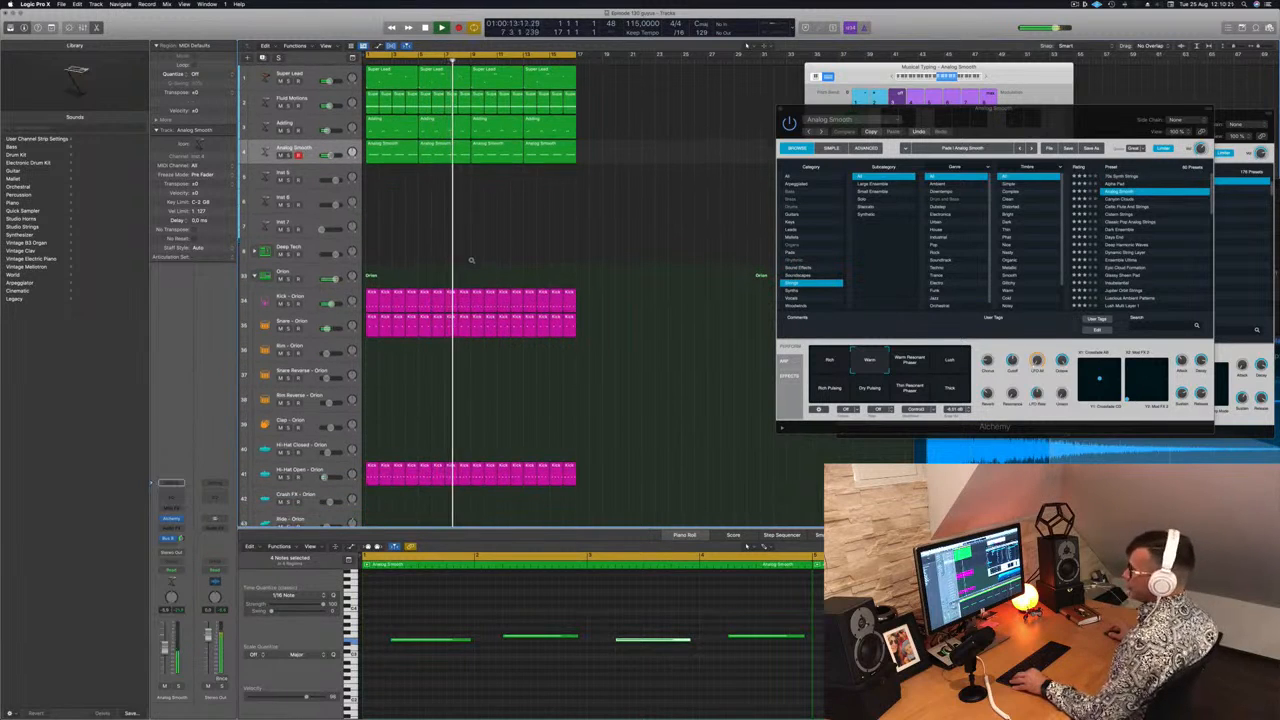
scroll(471, 260, down, 3)
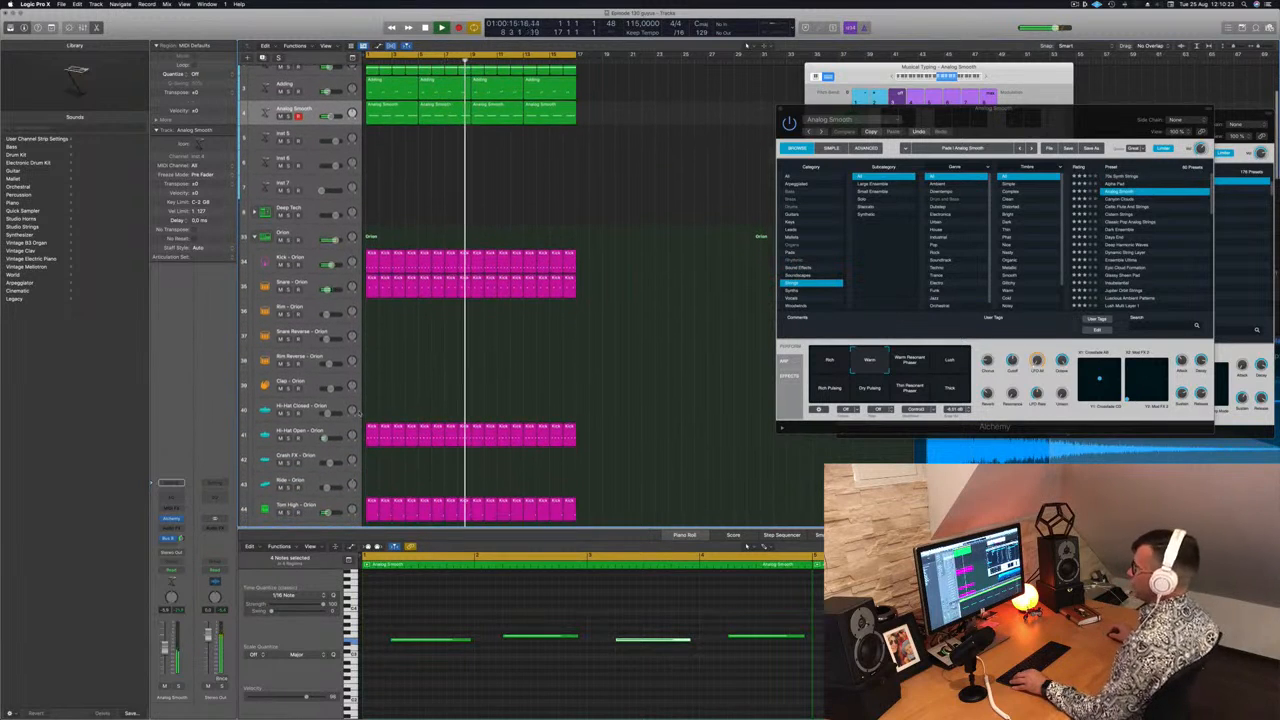
drag(370, 433, 371, 410)
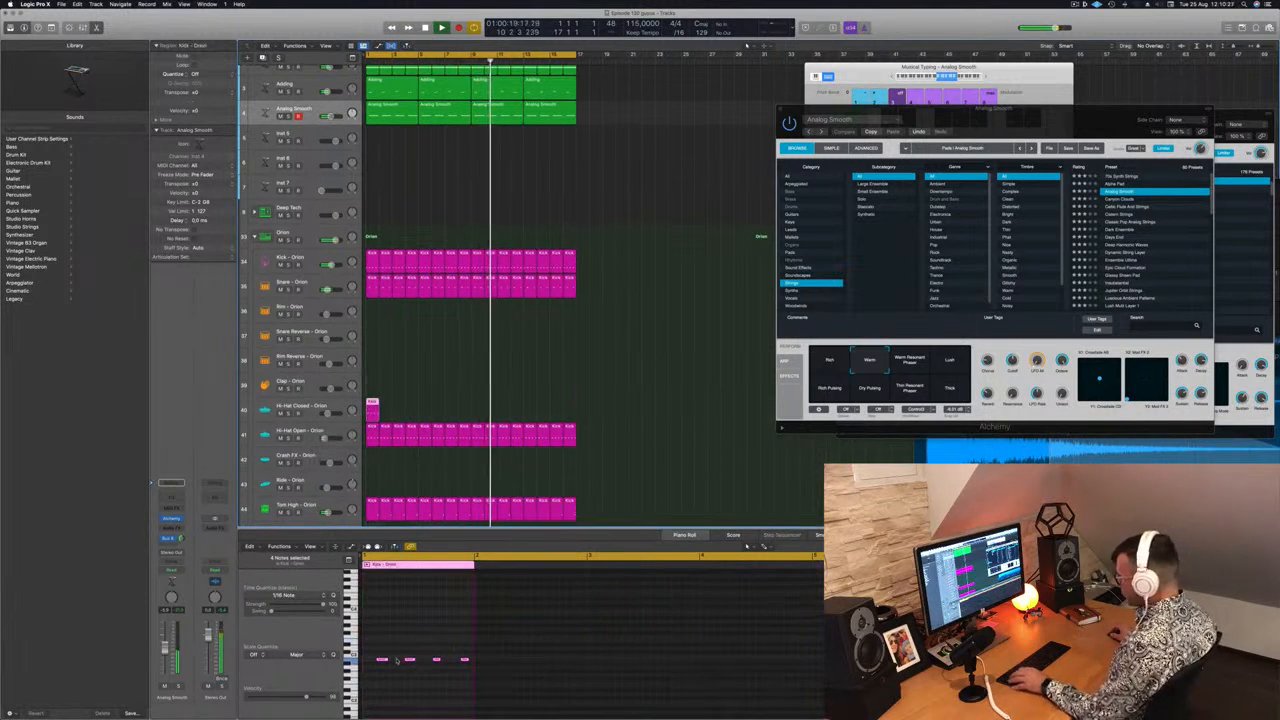
drag(373, 651, 500, 671)
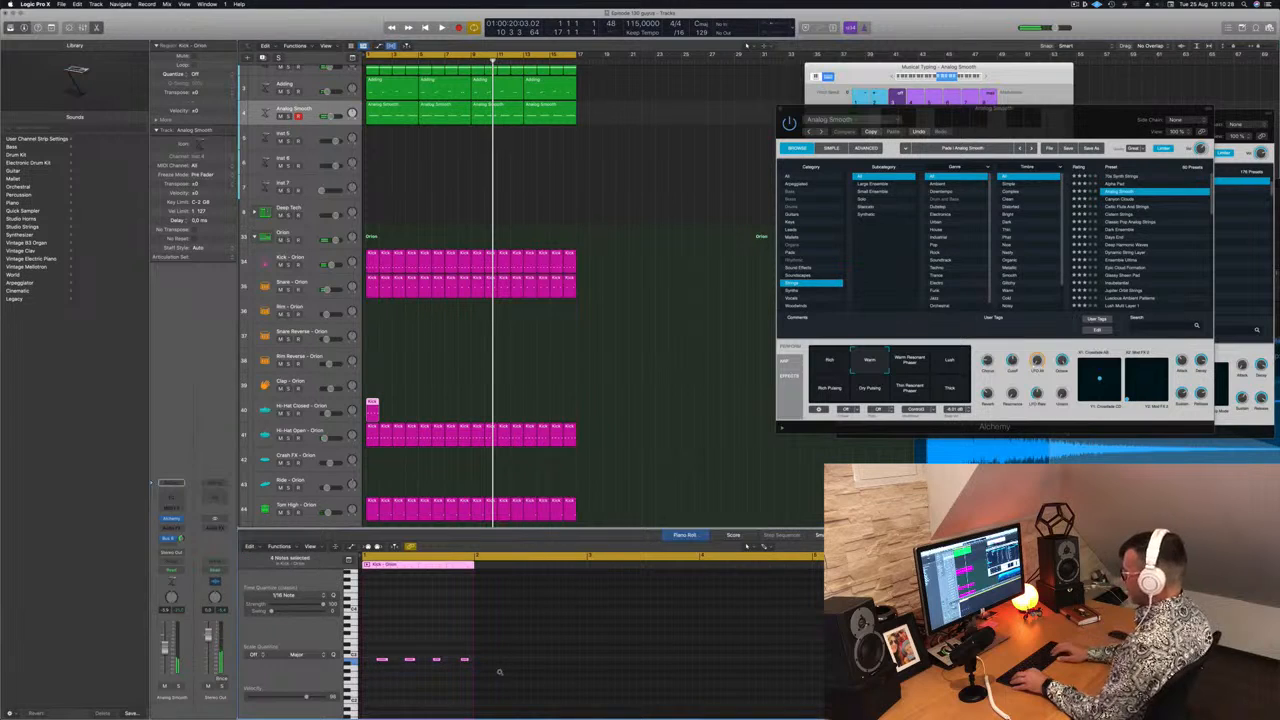
key(space)
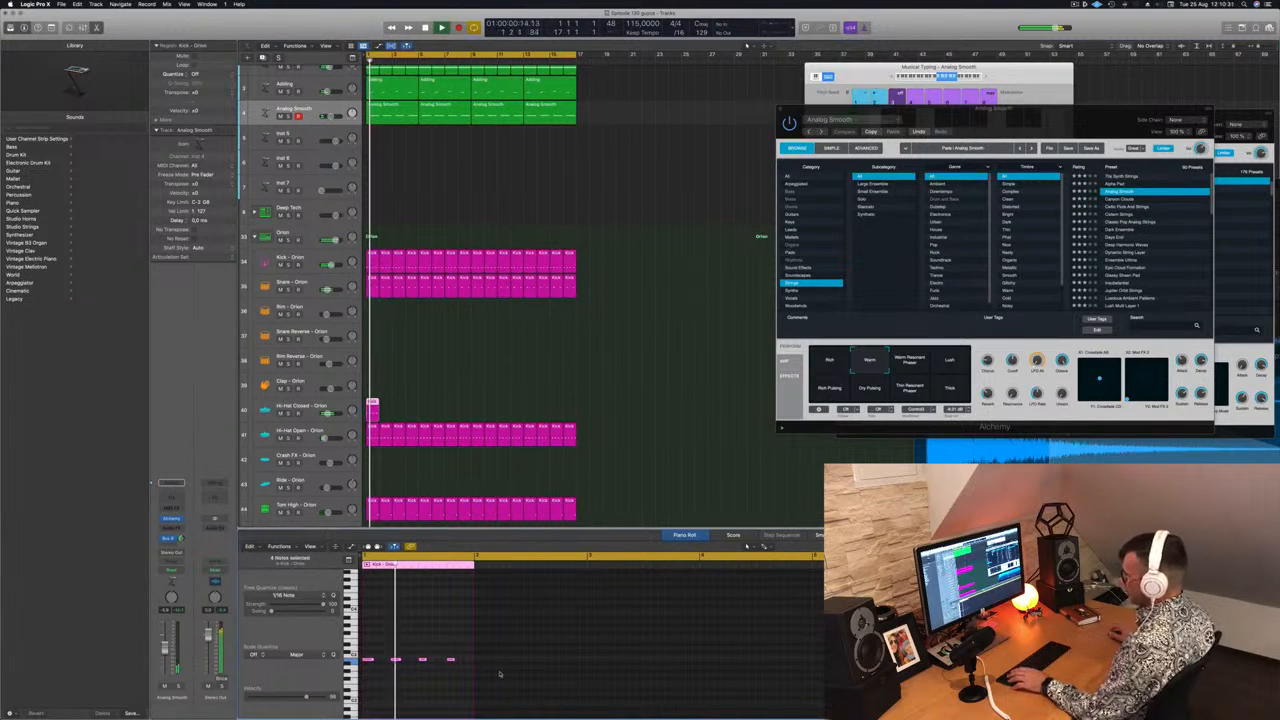
Step: Copy the four notes of the one-bar Hi-Hat Closed region into the gaps between them and play the pattern back
drag(370, 660, 381, 664)
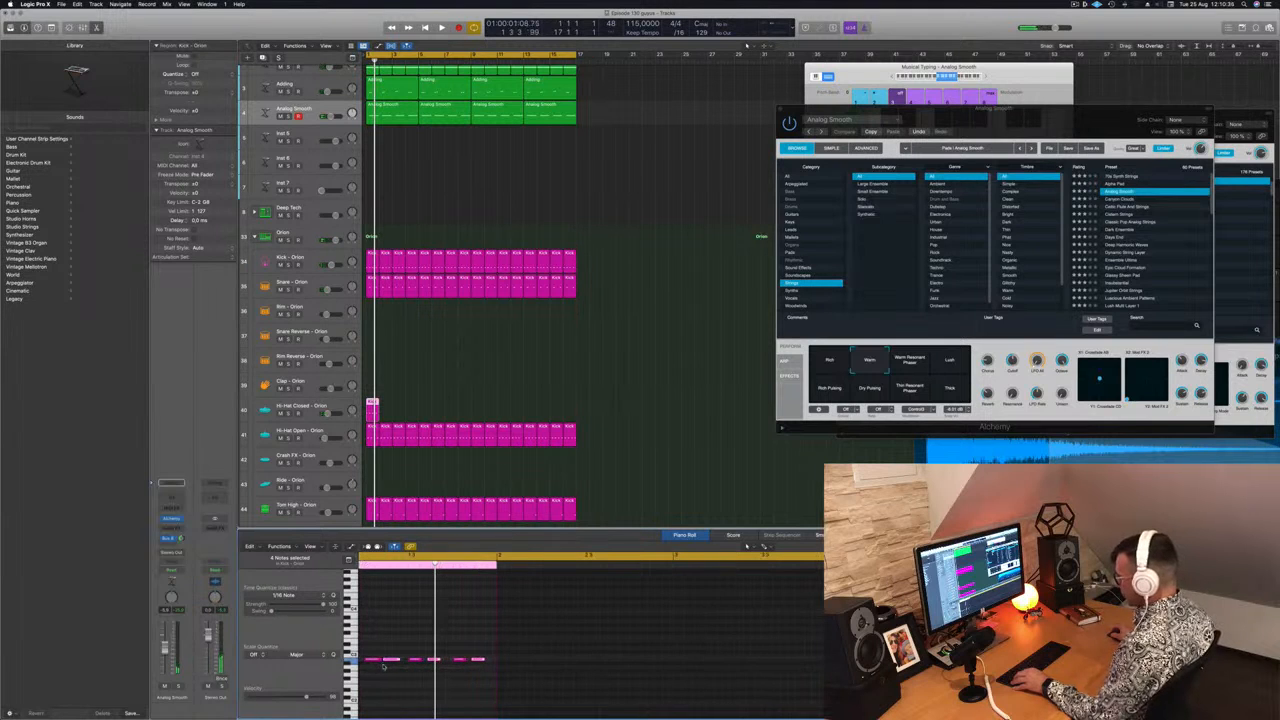
key(space)
click(394, 637)
scroll(394, 637, down, 2)
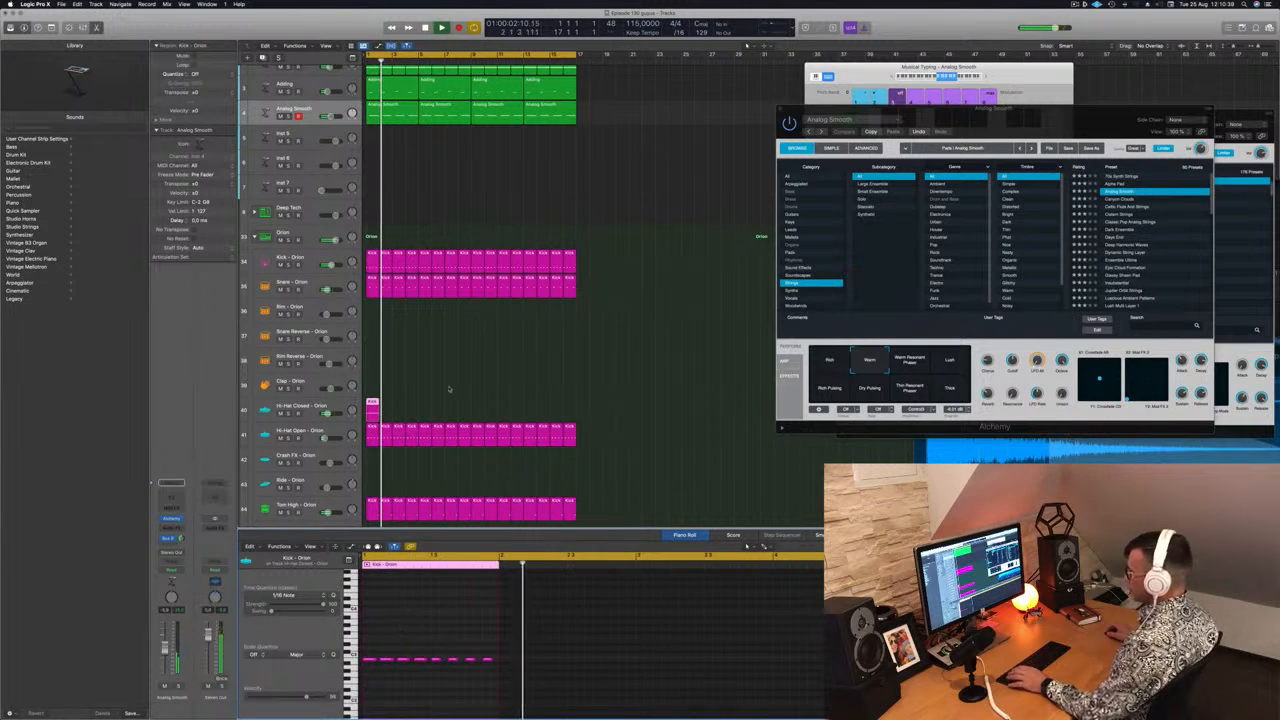
key(space)
key(space)
Step: Repeat the one-bar Hi-Hat Closed region up to bar 17 and move all its regions onto the Ride - Orion track
click(377, 405)
drag(377, 405, 466, 408)
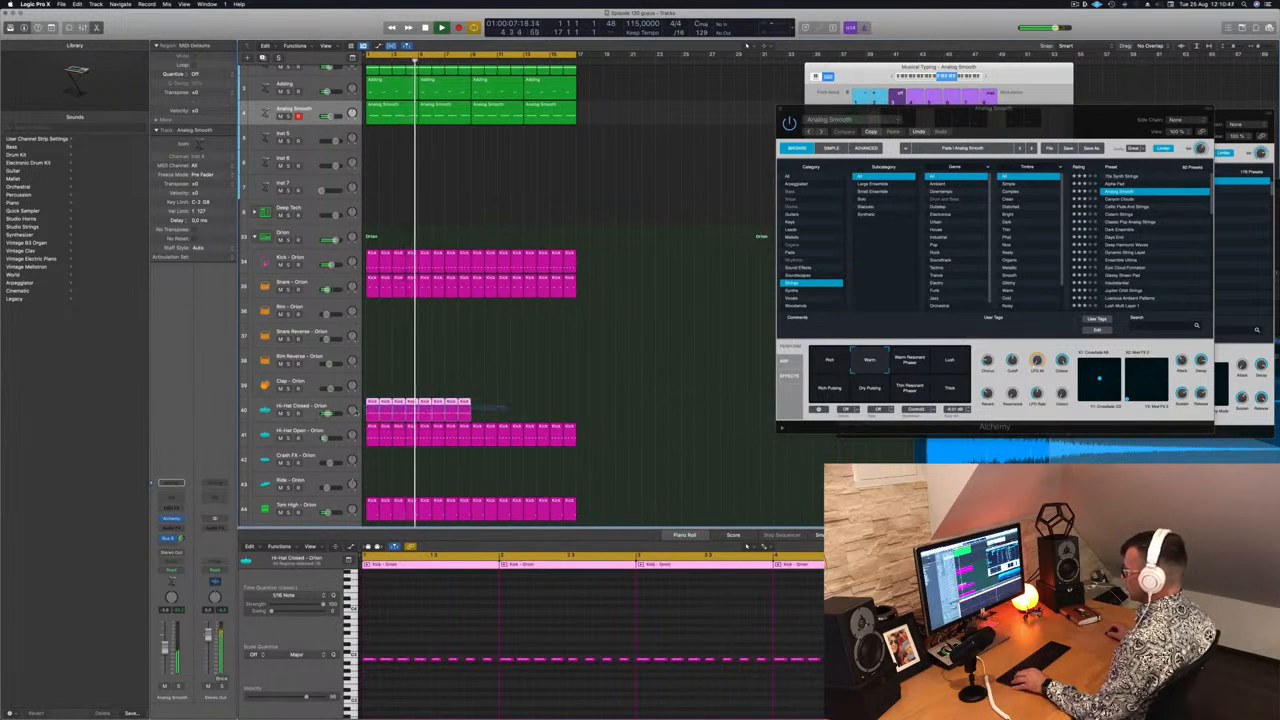
drag(374, 408, 477, 414)
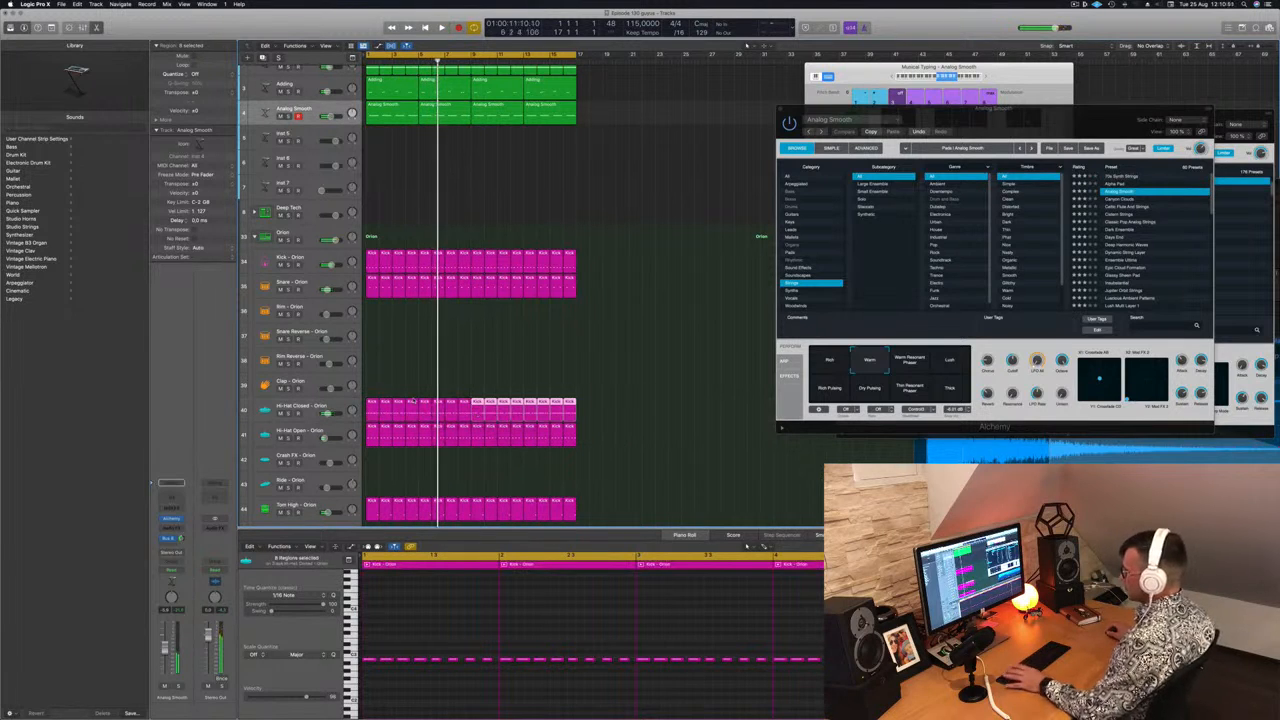
key(Return)
drag(584, 412, 369, 500)
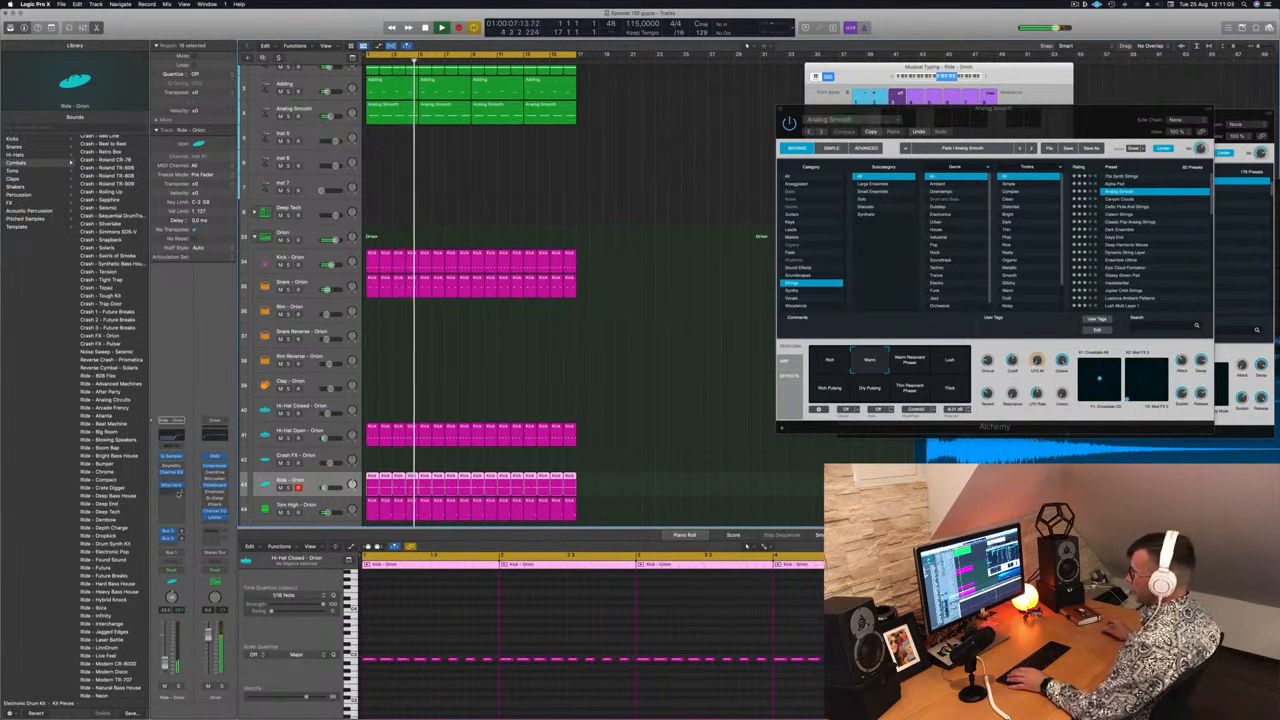
Step: Insert the Step FX multi-effect in the next free effect slot of the Ride - Orion channel
click(172, 491)
mouse_move(178, 651)
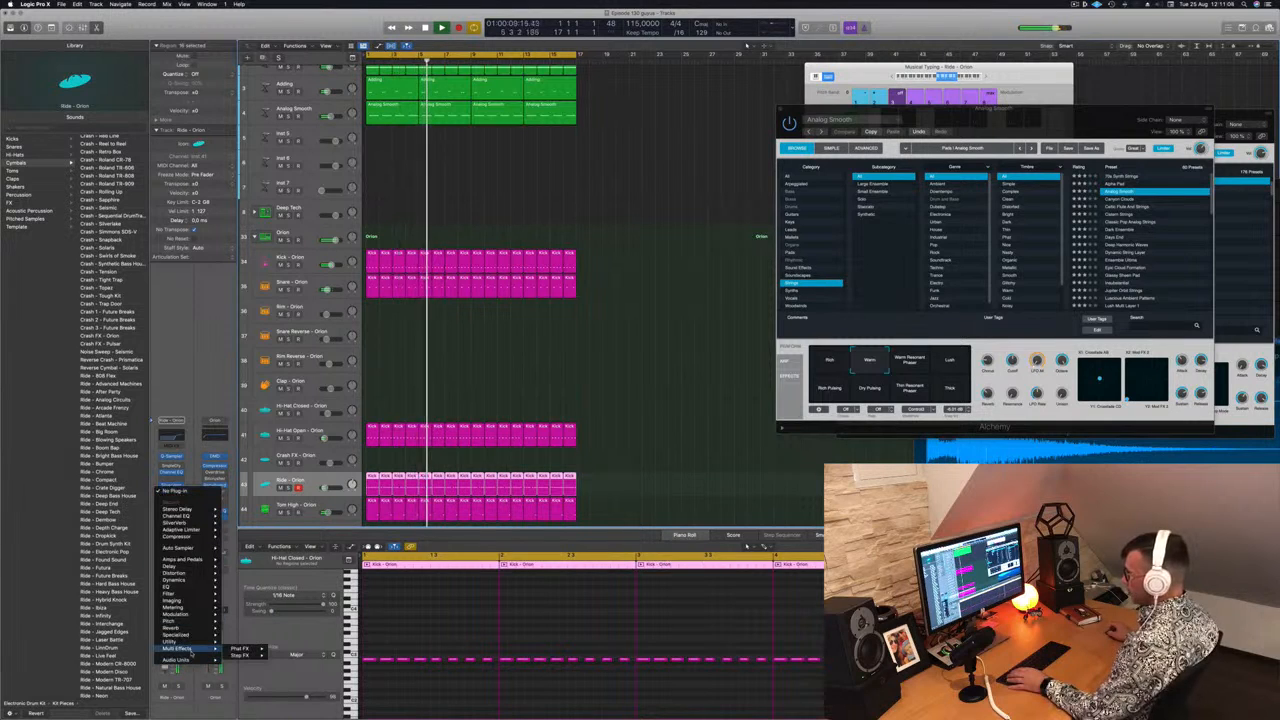
mouse_move(238, 656)
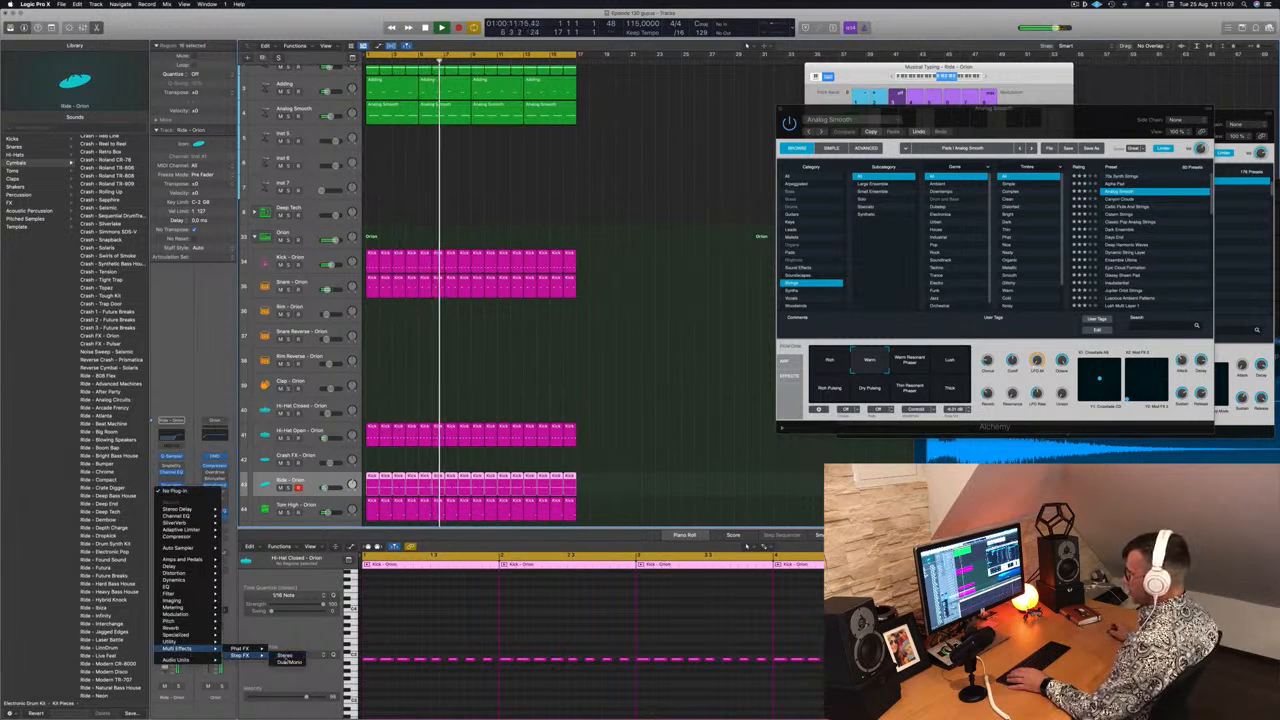
click(284, 657)
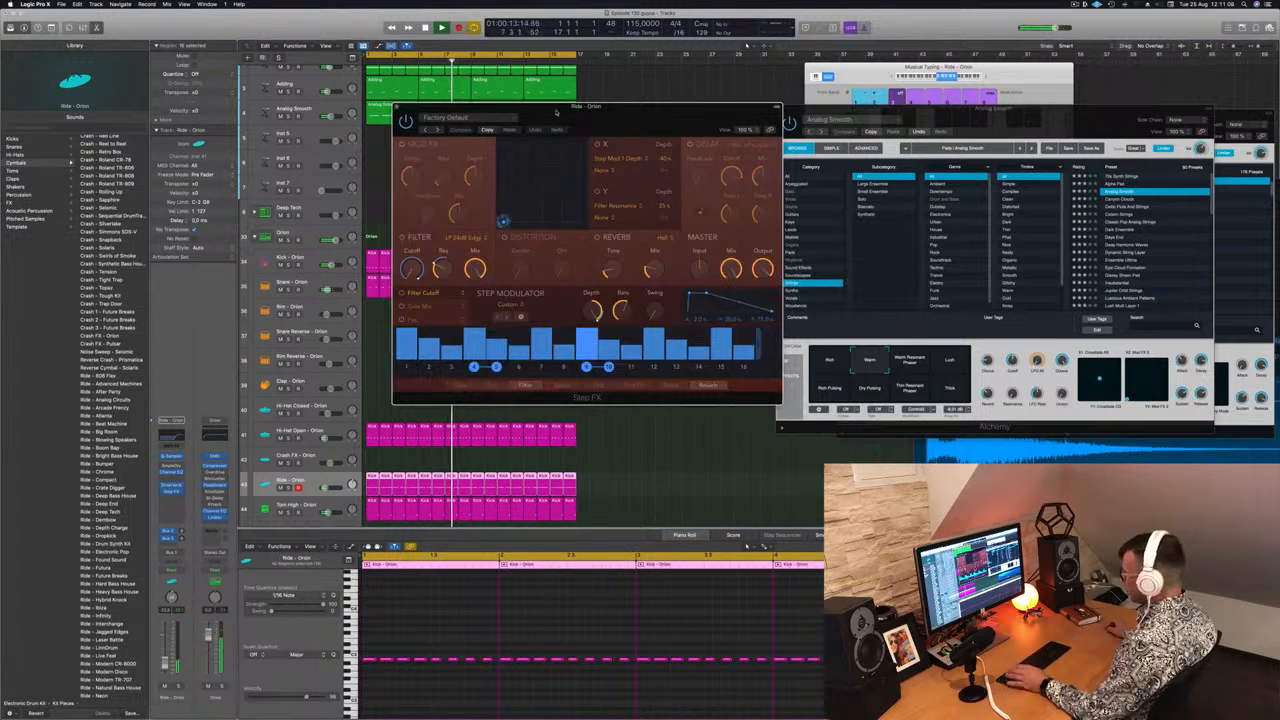
drag(550, 107, 646, 118)
Step: Audition Step FX presets on the ride, settle on Broken Echoes while adjusting the ride's volume, and close the effect window
drag(164, 666, 164, 659)
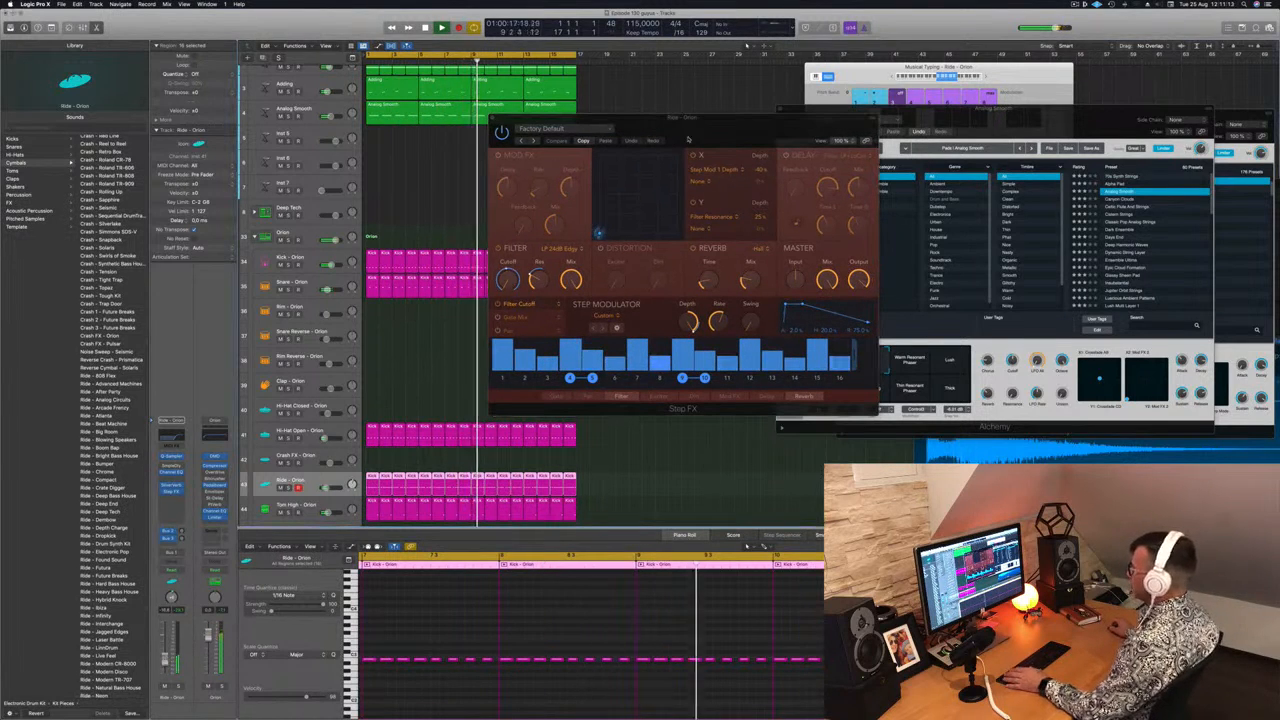
drag(594, 118, 463, 134)
click(403, 158)
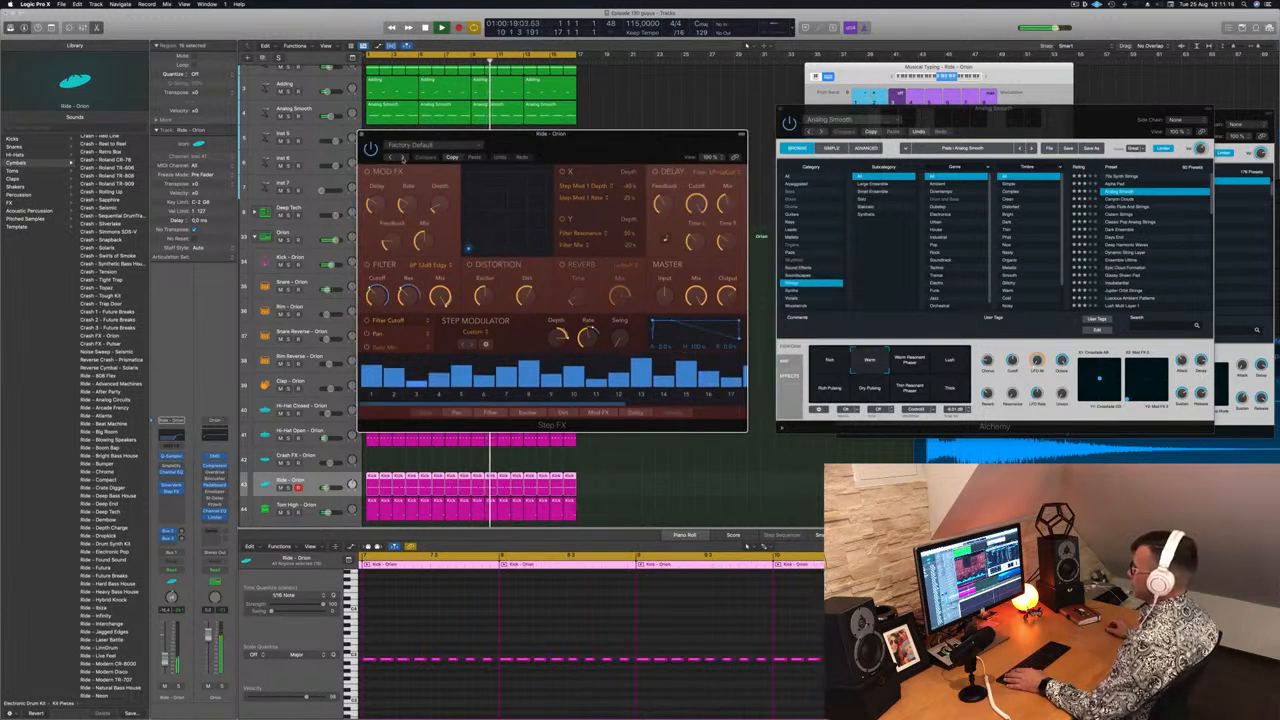
drag(165, 666, 165, 665)
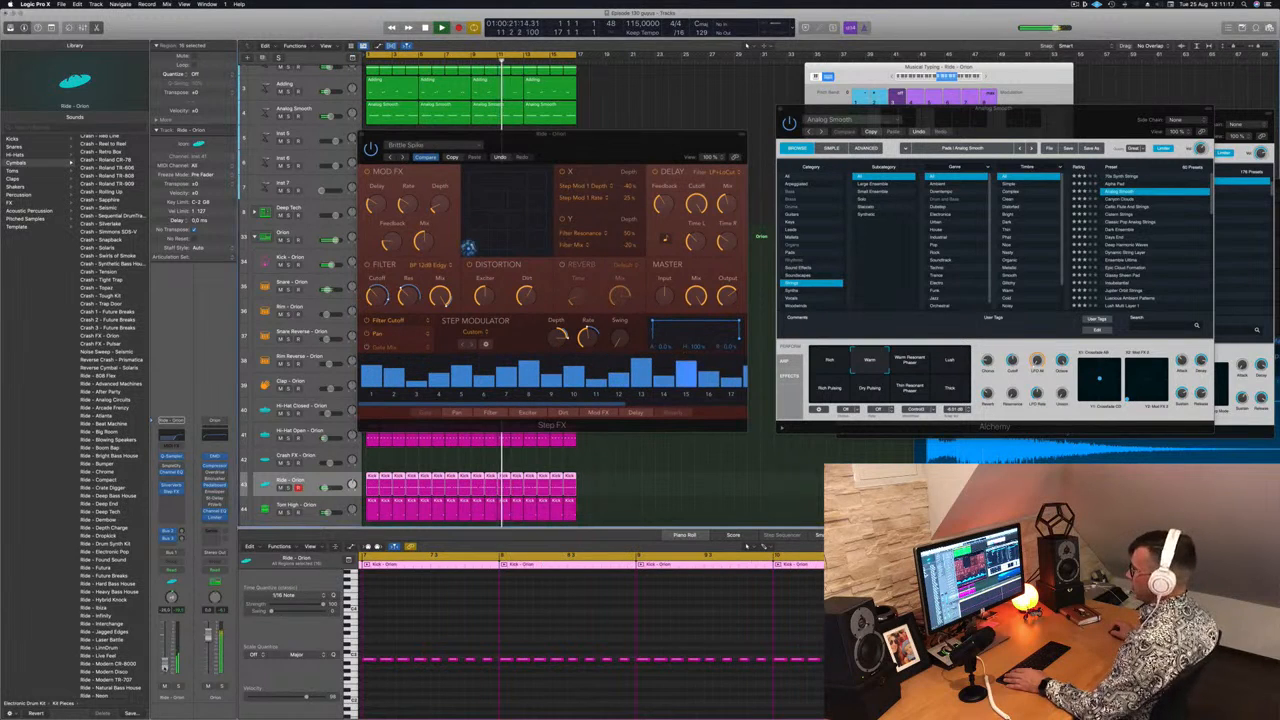
click(403, 158)
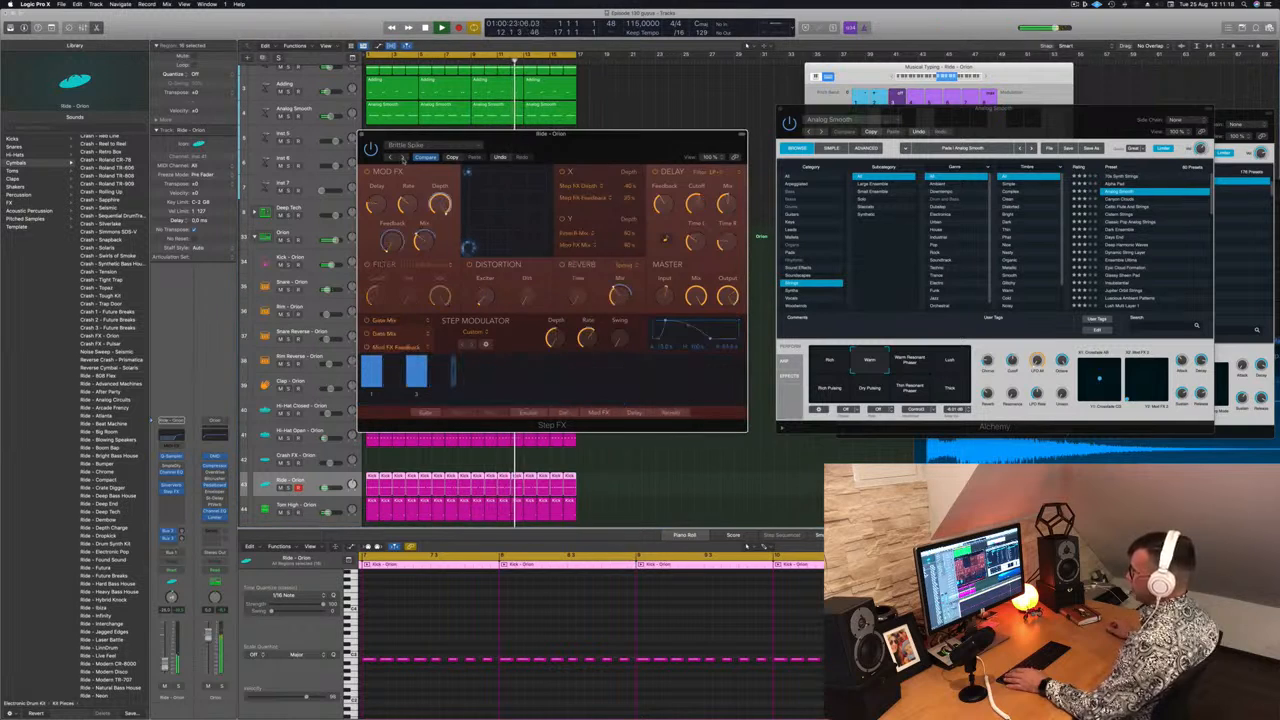
drag(413, 135, 451, 139)
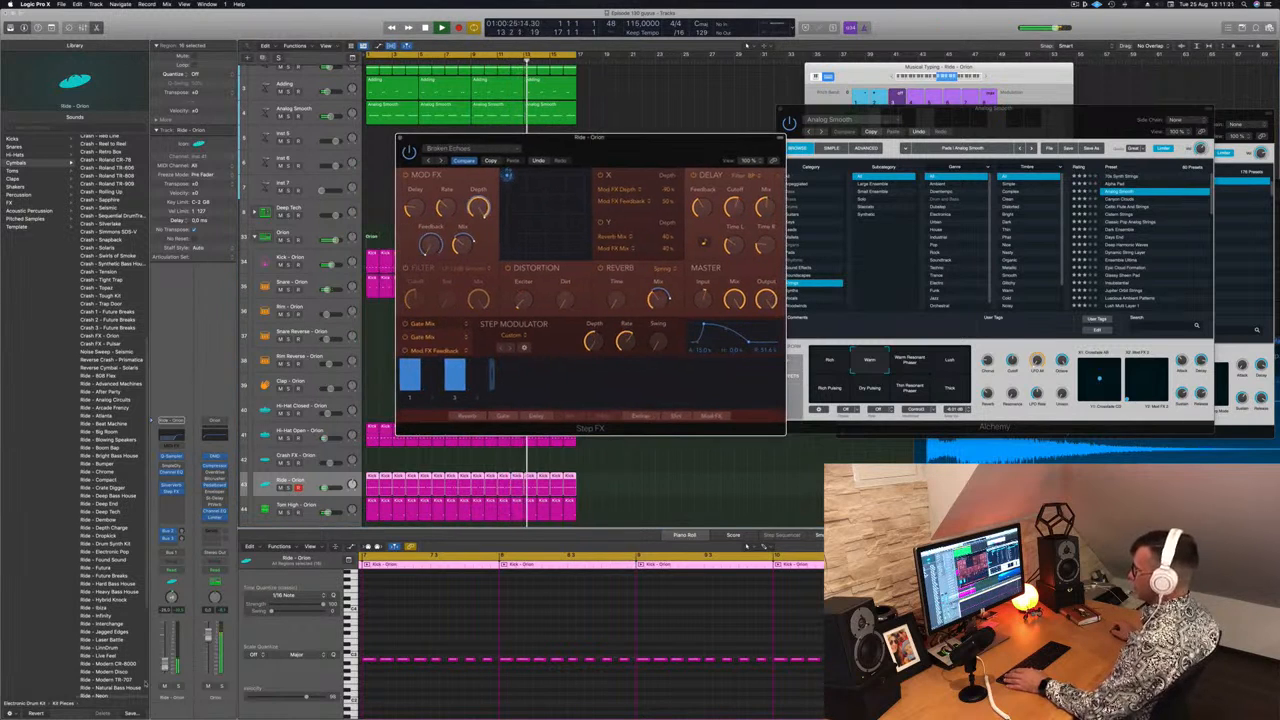
drag(165, 666, 165, 664)
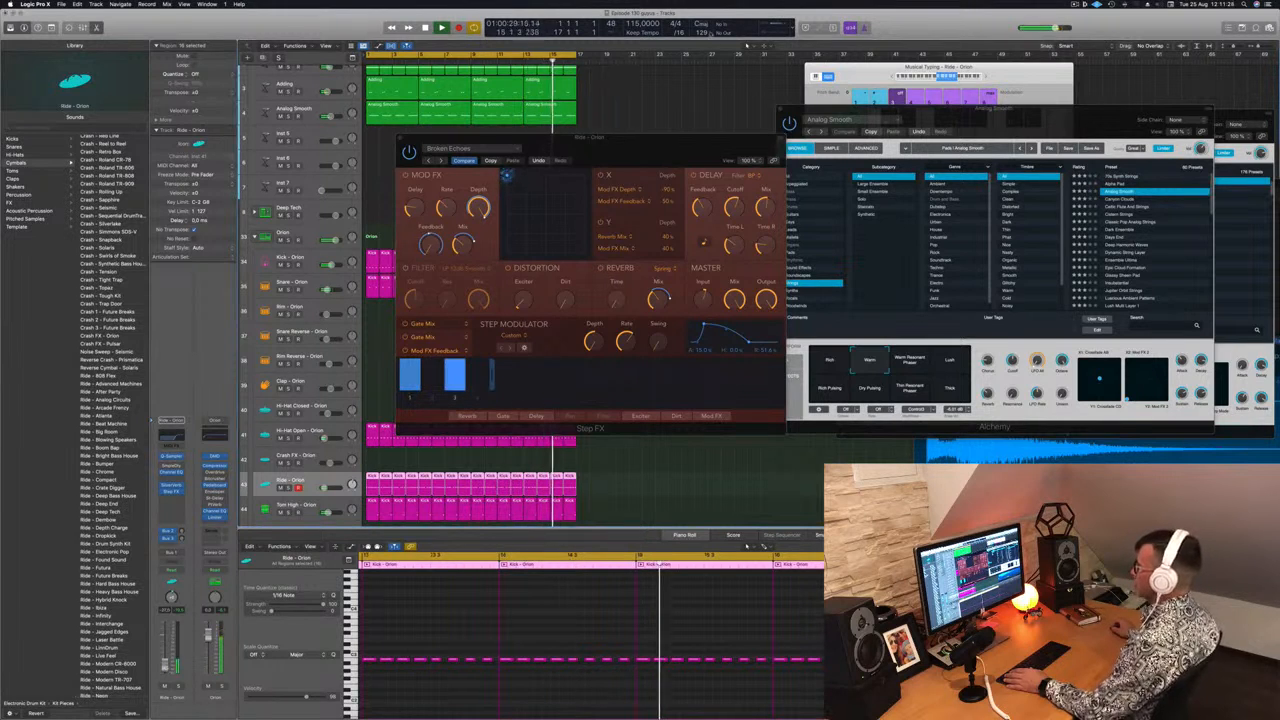
drag(636, 143, 590, 168)
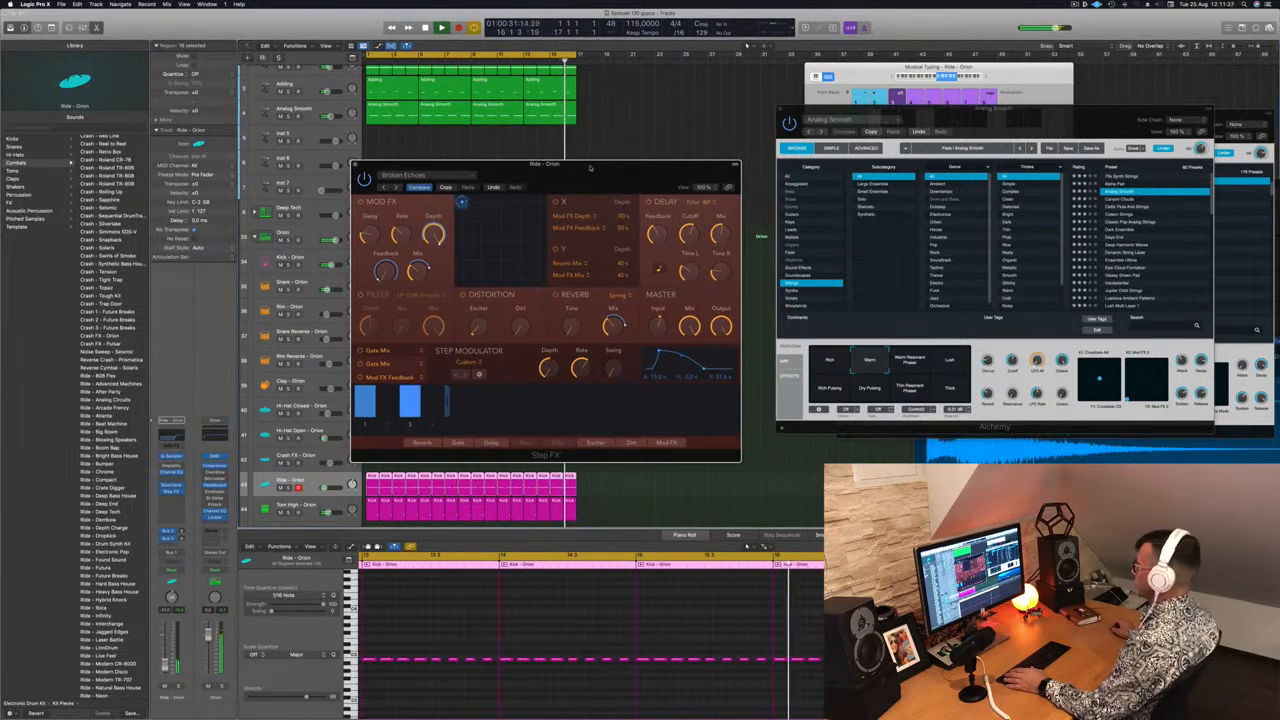
click(356, 164)
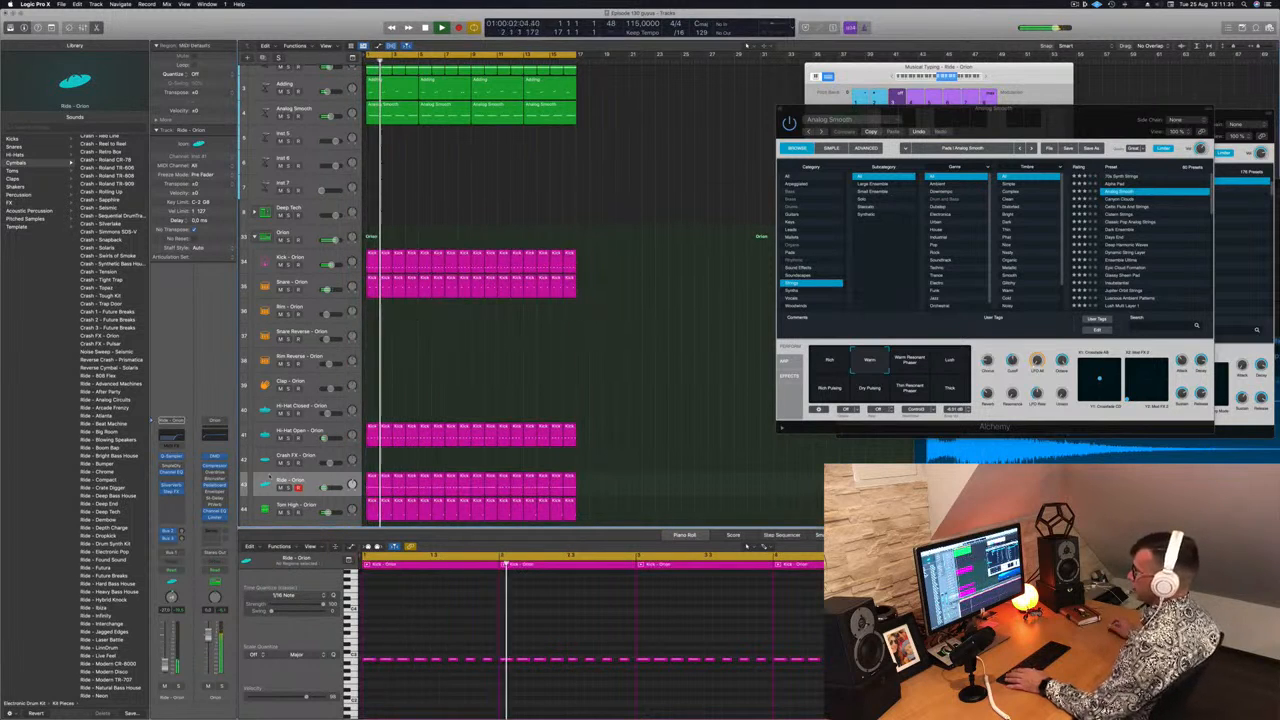
Step: Copy the first Ride - Orion region onto the Shaker 1 - Orion track at bar 1
scroll(427, 386, down, 1)
scroll(427, 384, down, 4)
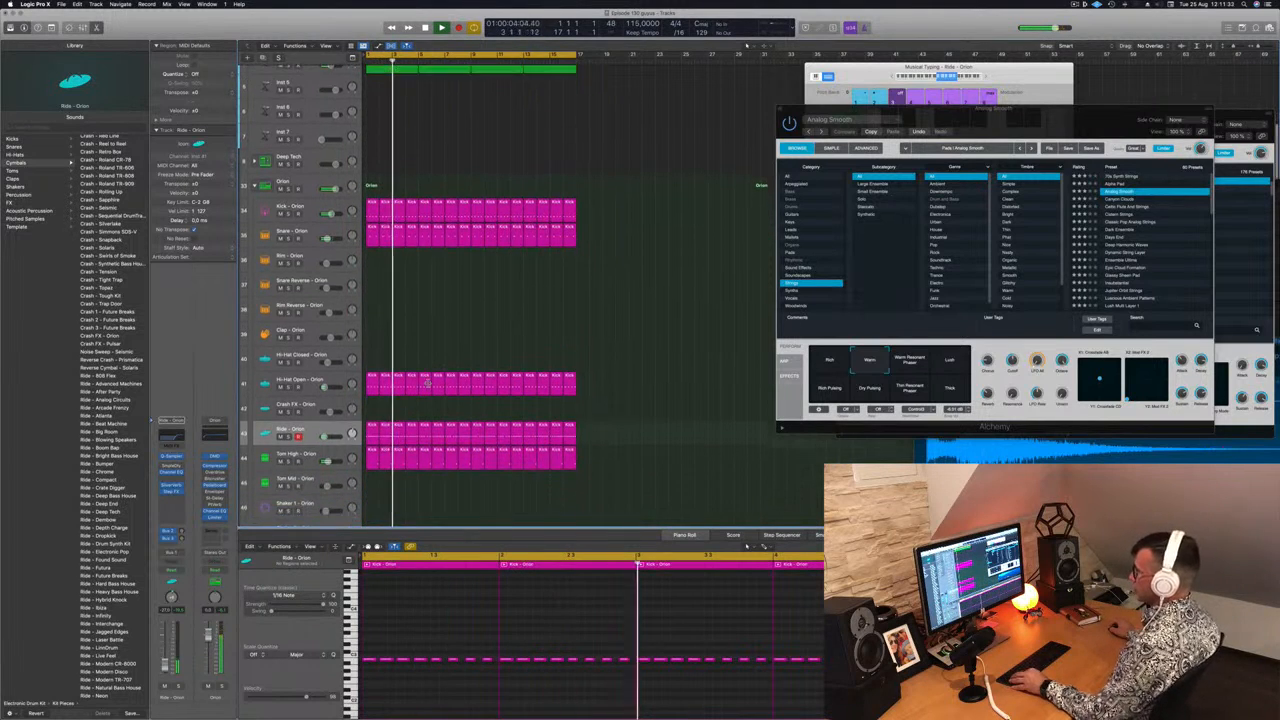
key(super+Up)
key(super+Up)
key(super+Up)
key(super+Up)
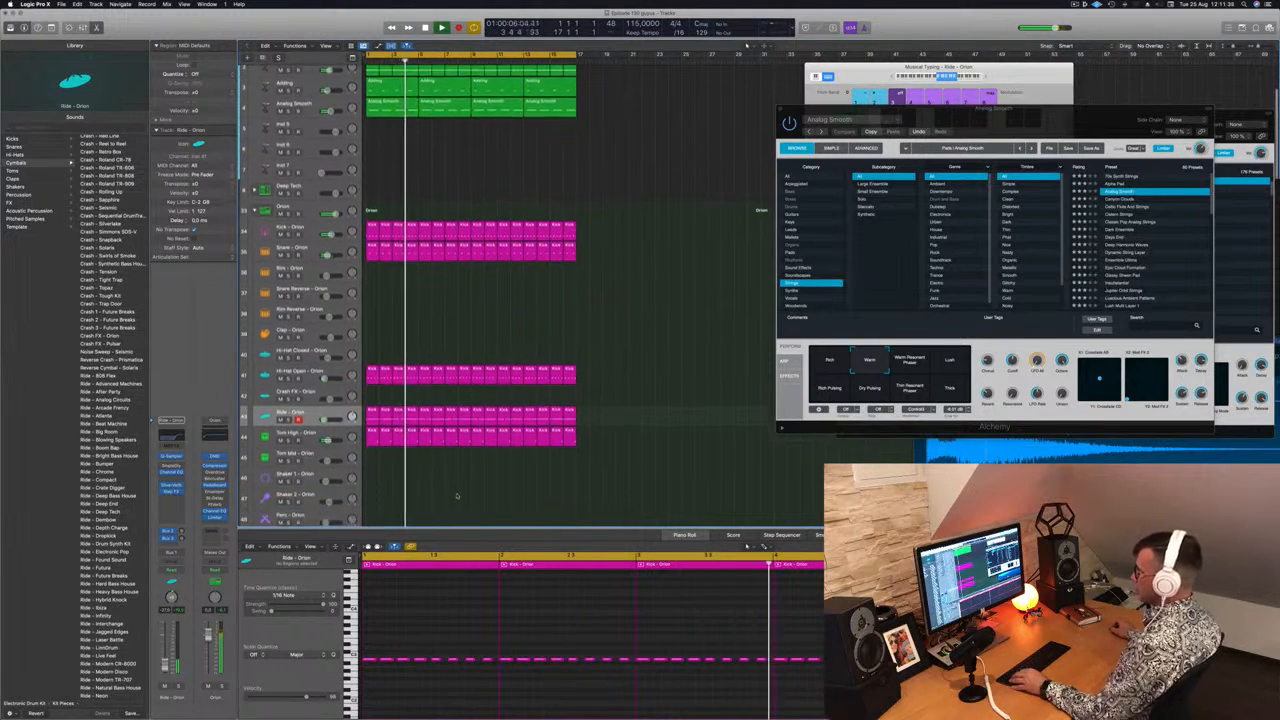
scroll(418, 440, down, 4)
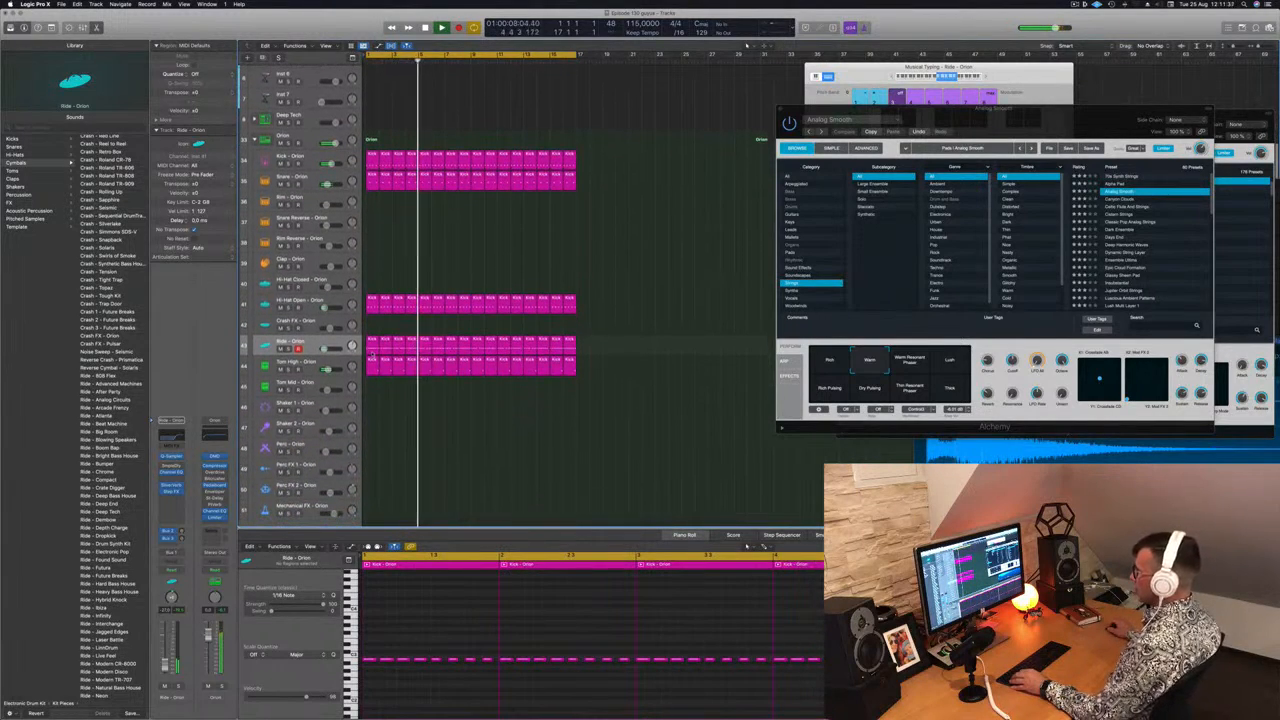
drag(371, 344, 372, 405)
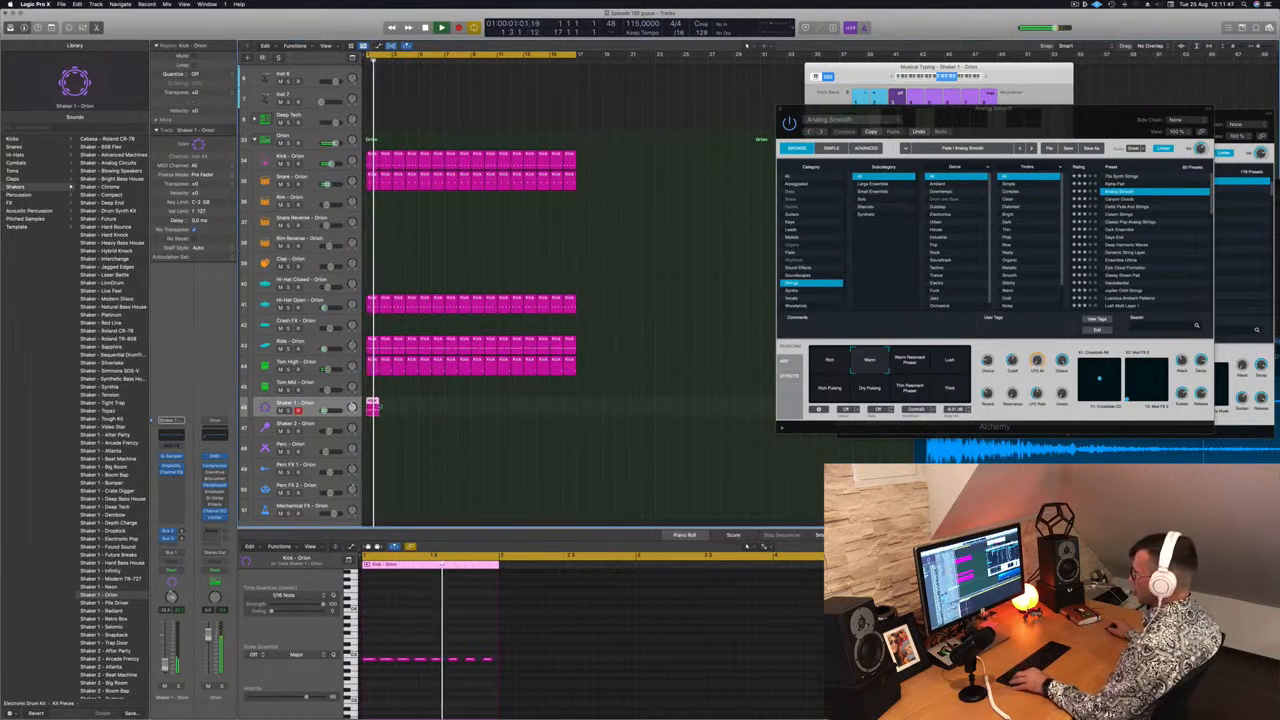
Step: Repeat the one-bar Shaker 1 region up to bar 17 and deselect the copies
drag(374, 407, 482, 414)
key(Return)
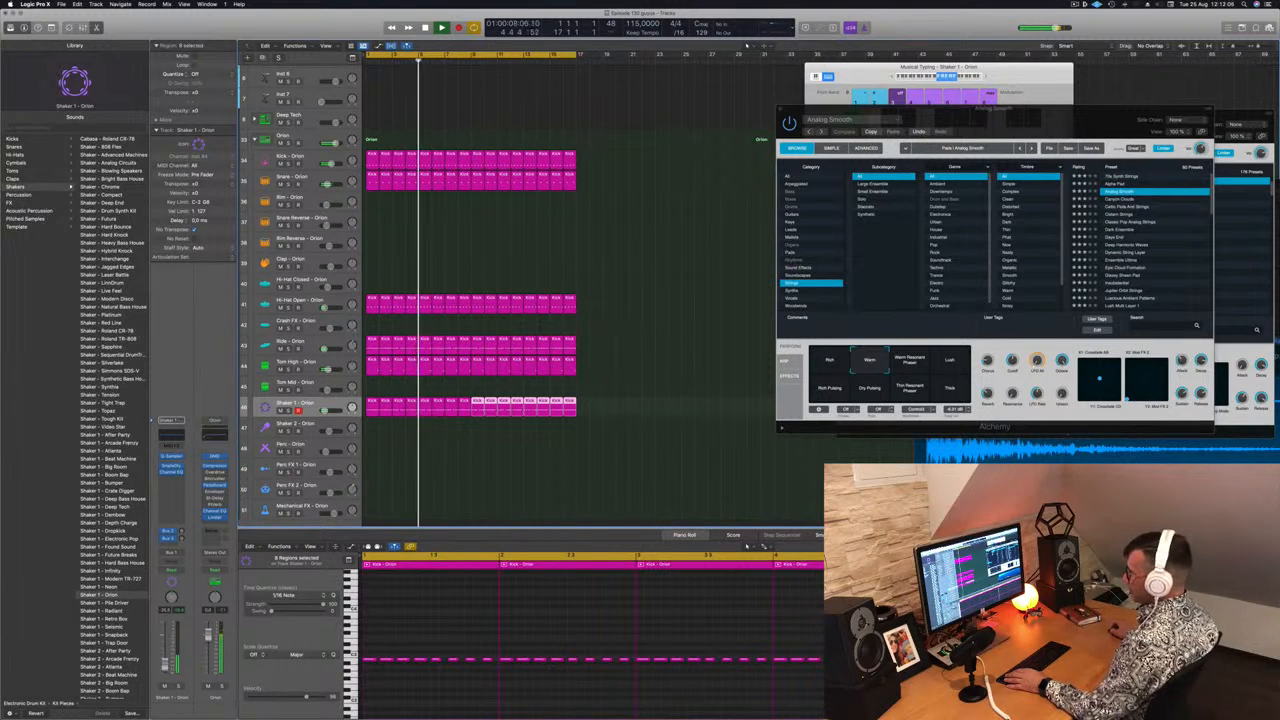
click(450, 502)
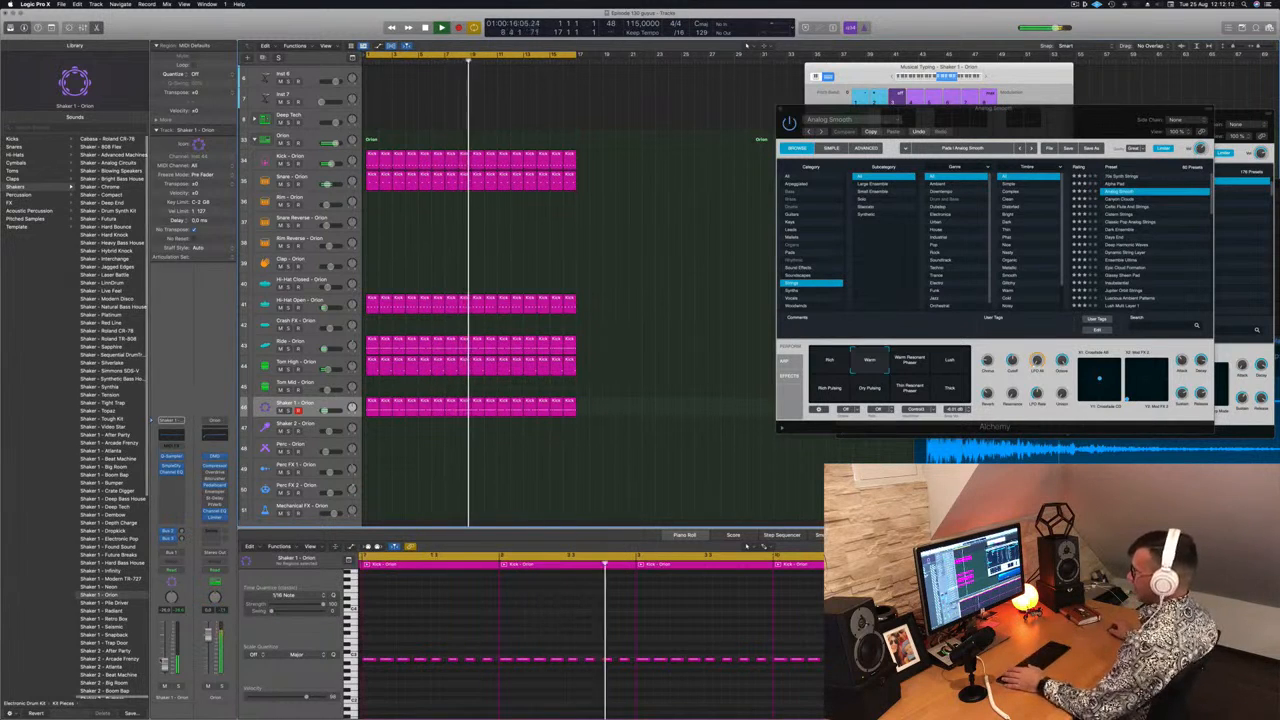
Step: Duplicate the Super Lead track, keeping its instrument settings
scroll(425, 503, up, 3)
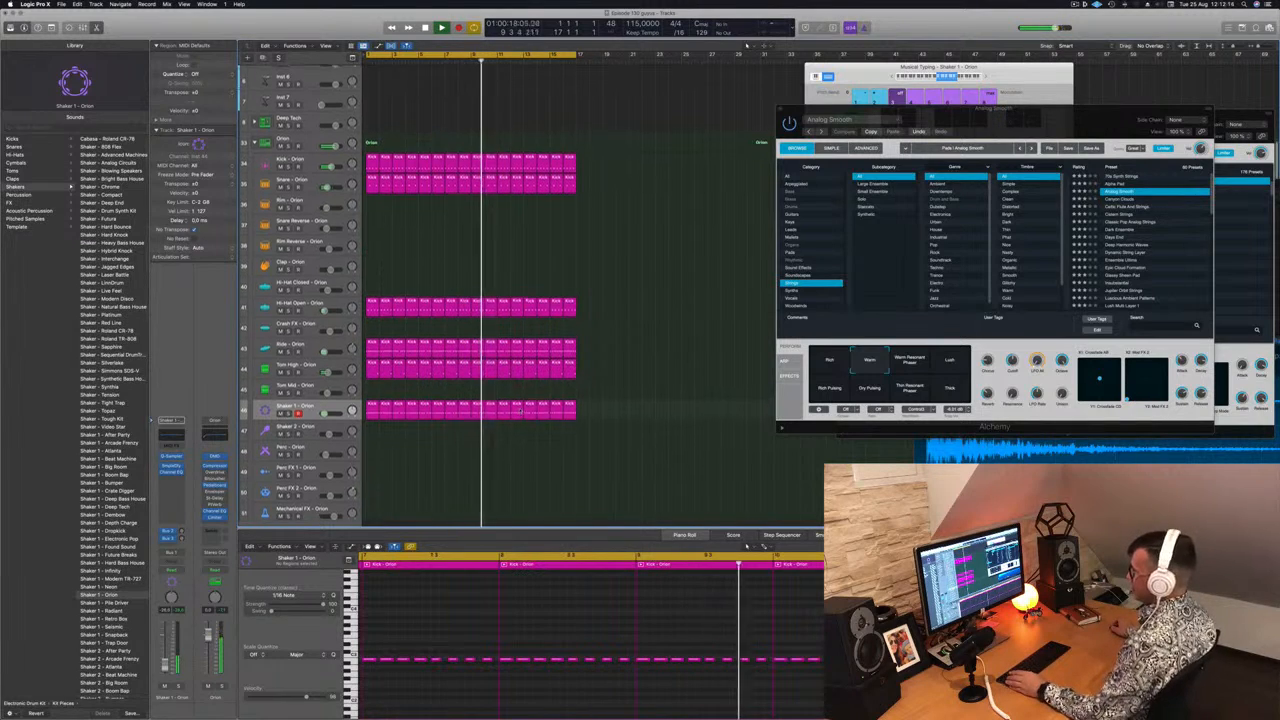
scroll(550, 306, down, 5)
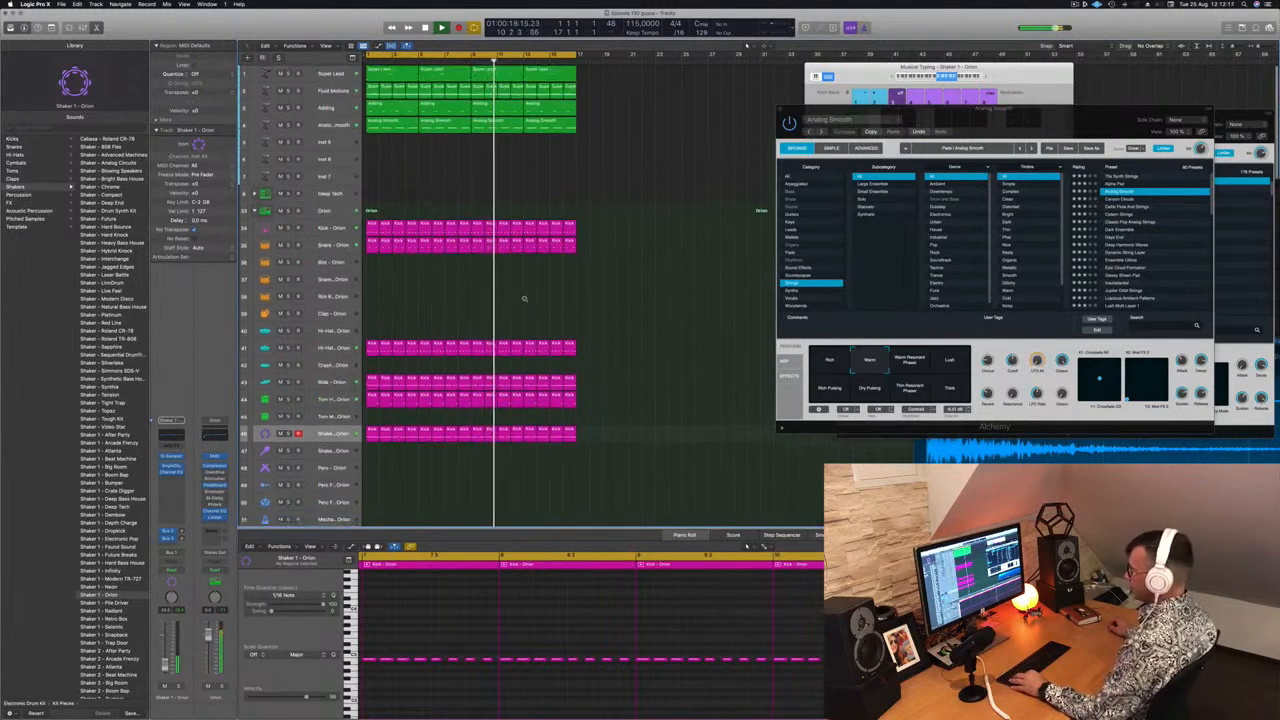
scroll(460, 215, down, 3)
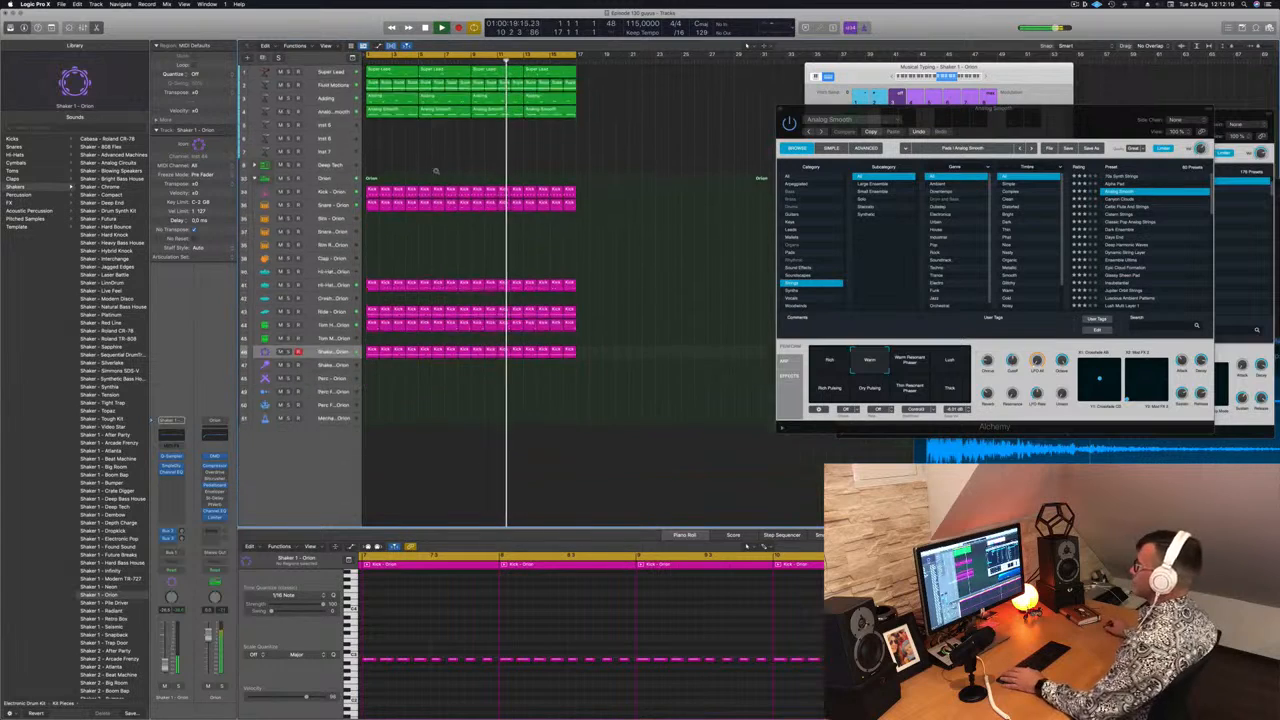
scroll(424, 157, up, 3)
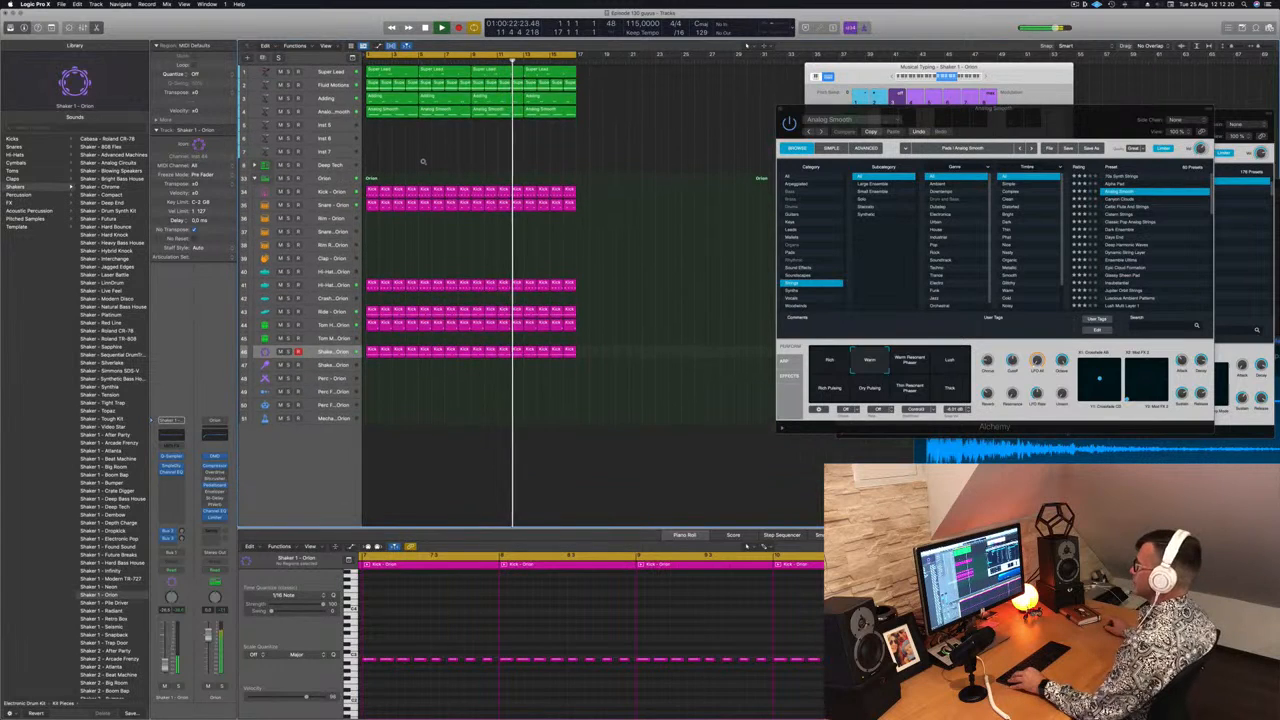
click(315, 73)
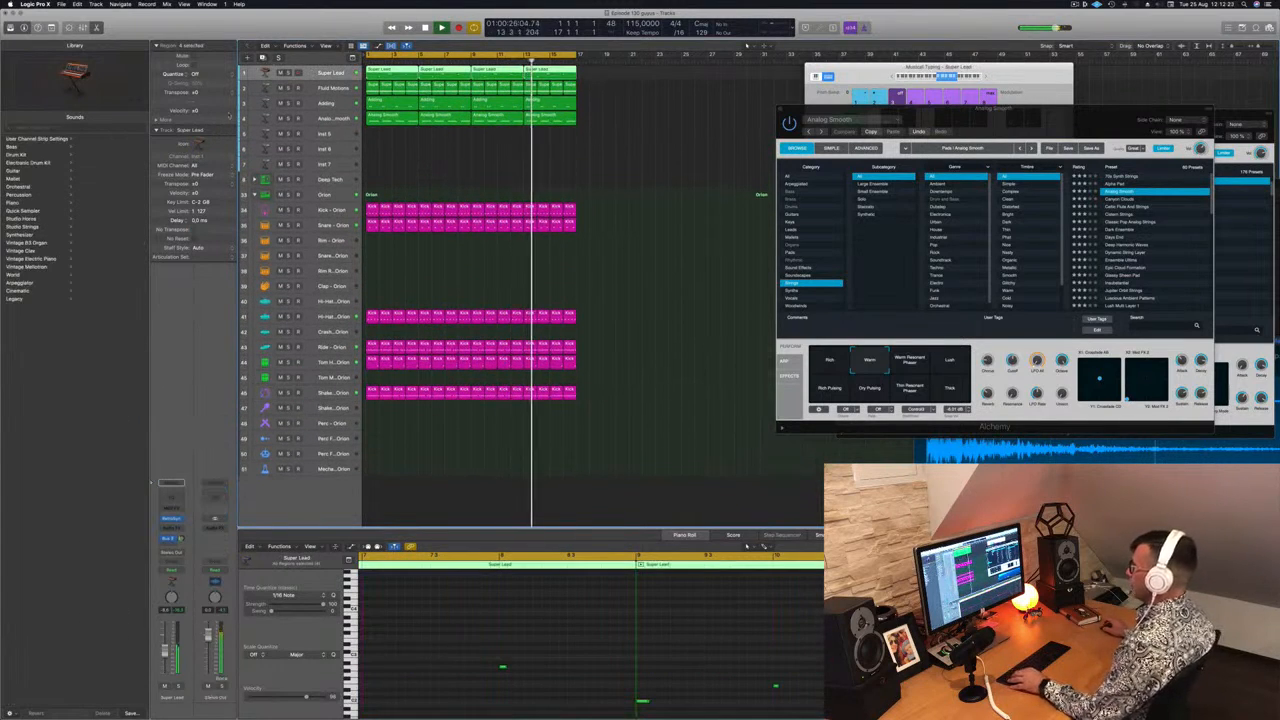
click(262, 58)
Step: Copy the first Super Lead region onto the duplicated Super Lead track at bar 1
click(384, 72)
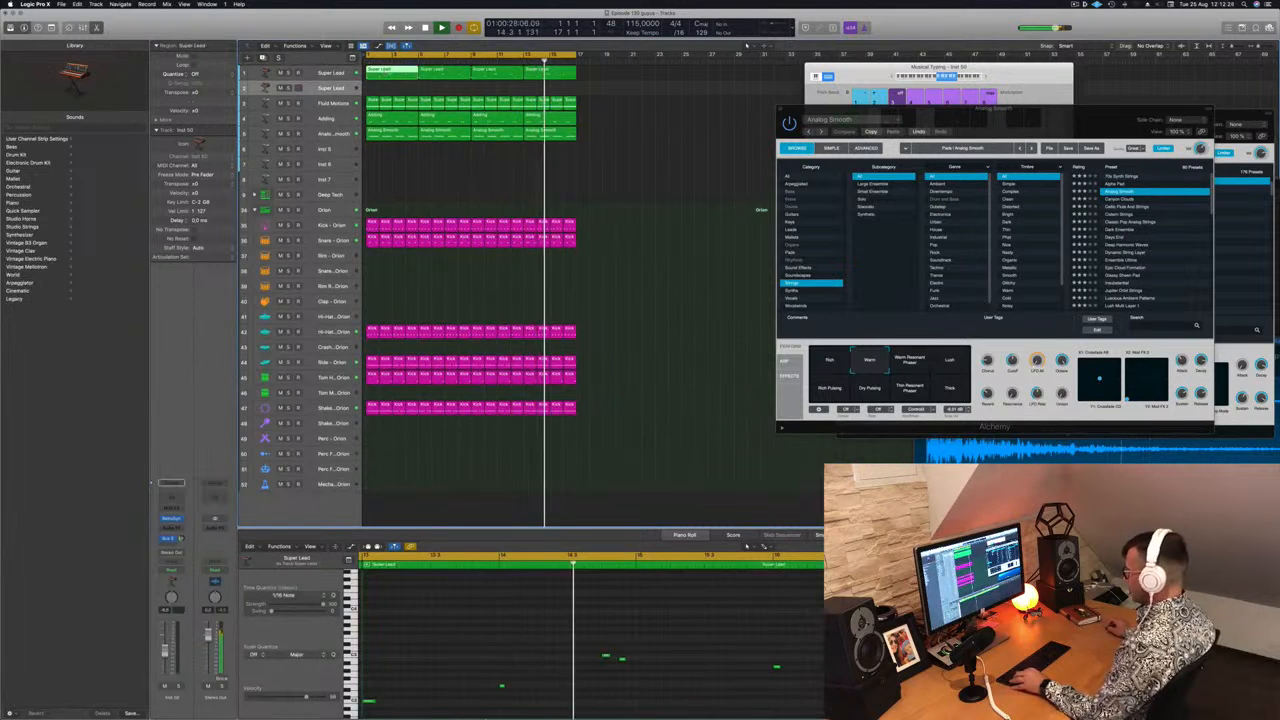
scroll(466, 645, left, 1)
scroll(466, 645, down, 3)
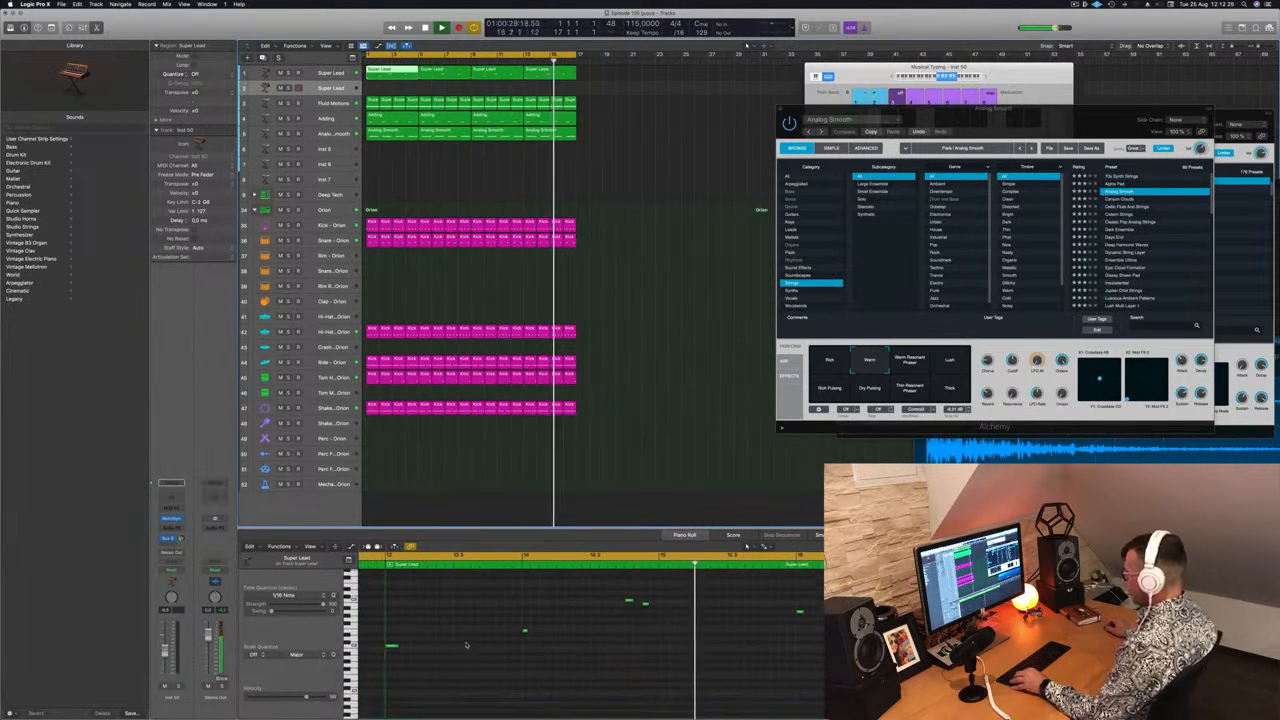
click(415, 643)
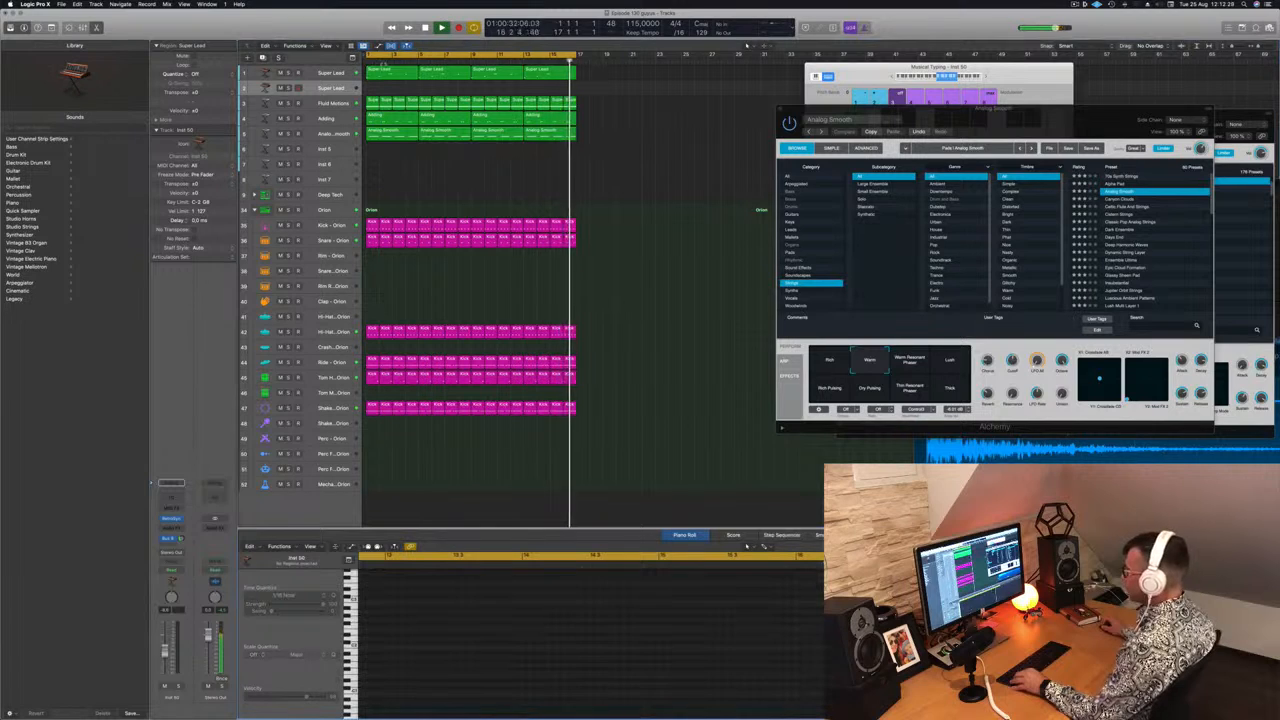
drag(388, 73, 389, 88)
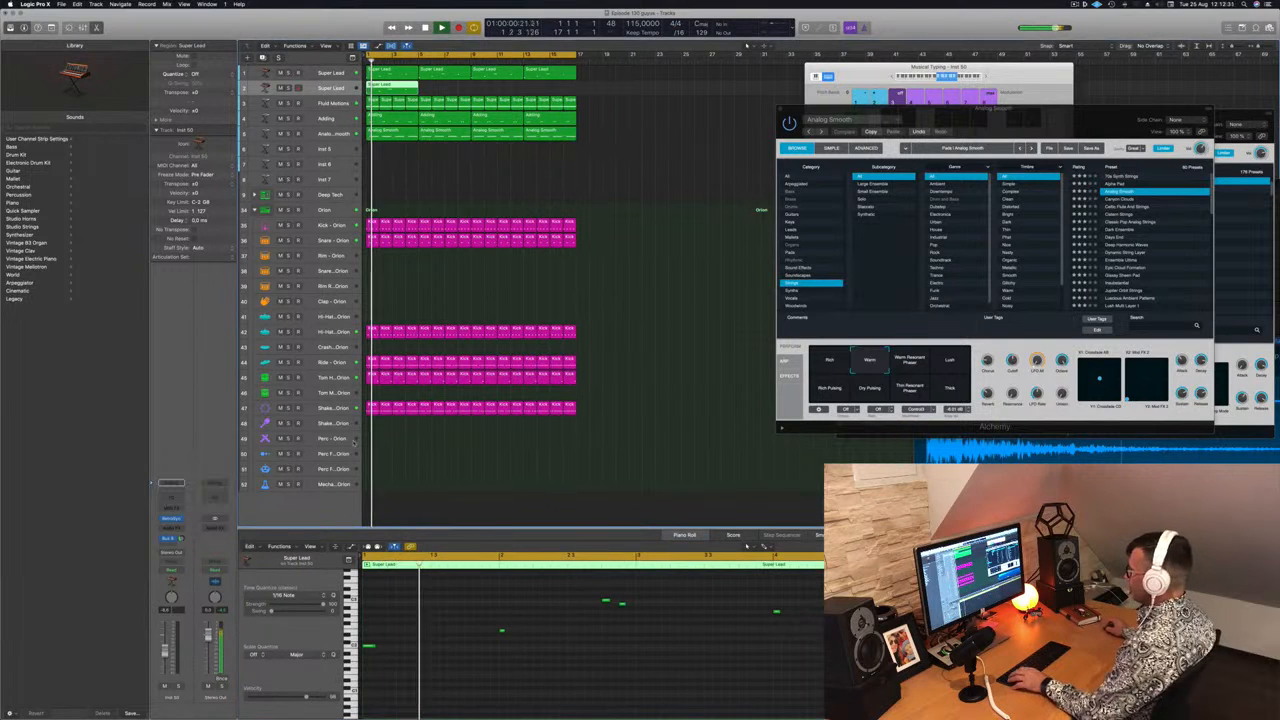
Step: Lengthen all notes in the copied Super Lead region to about one bar and remove the first of the two overlapping high notes
click(377, 648)
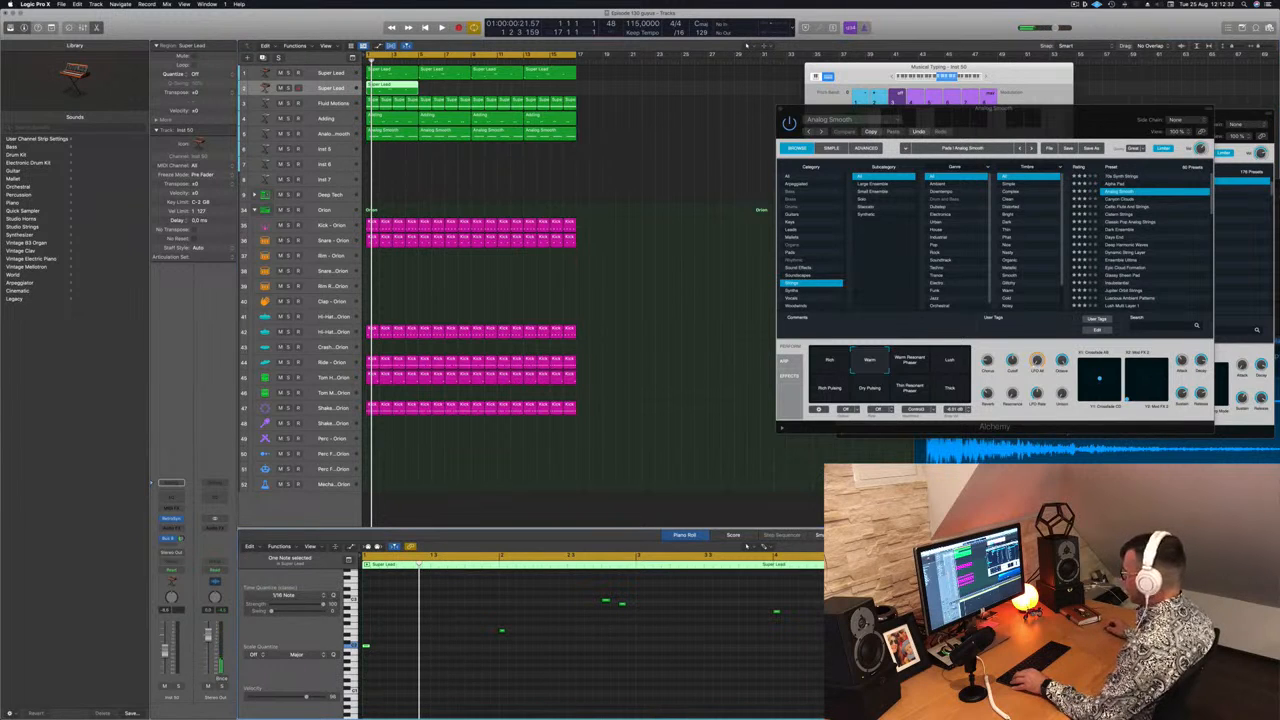
drag(850, 602, 567, 711)
scroll(607, 689, up, 5)
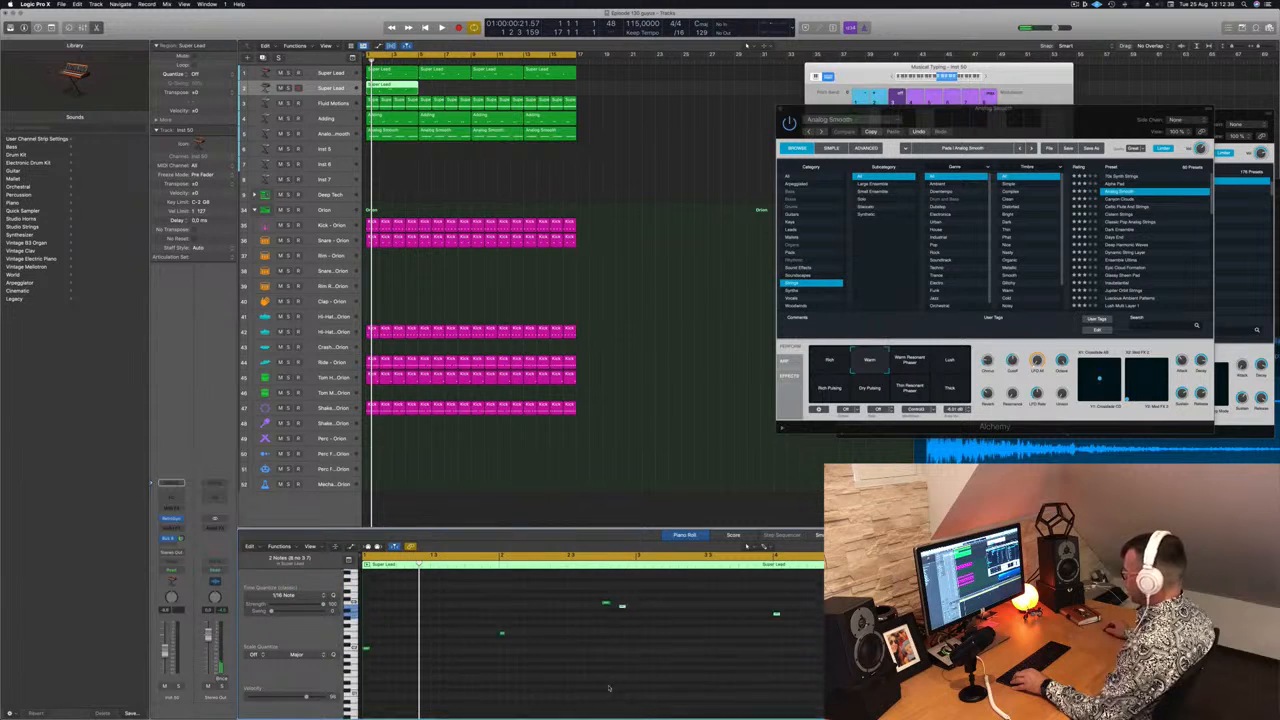
scroll(608, 688, up, 2)
drag(369, 613, 817, 690)
drag(368, 663, 473, 665)
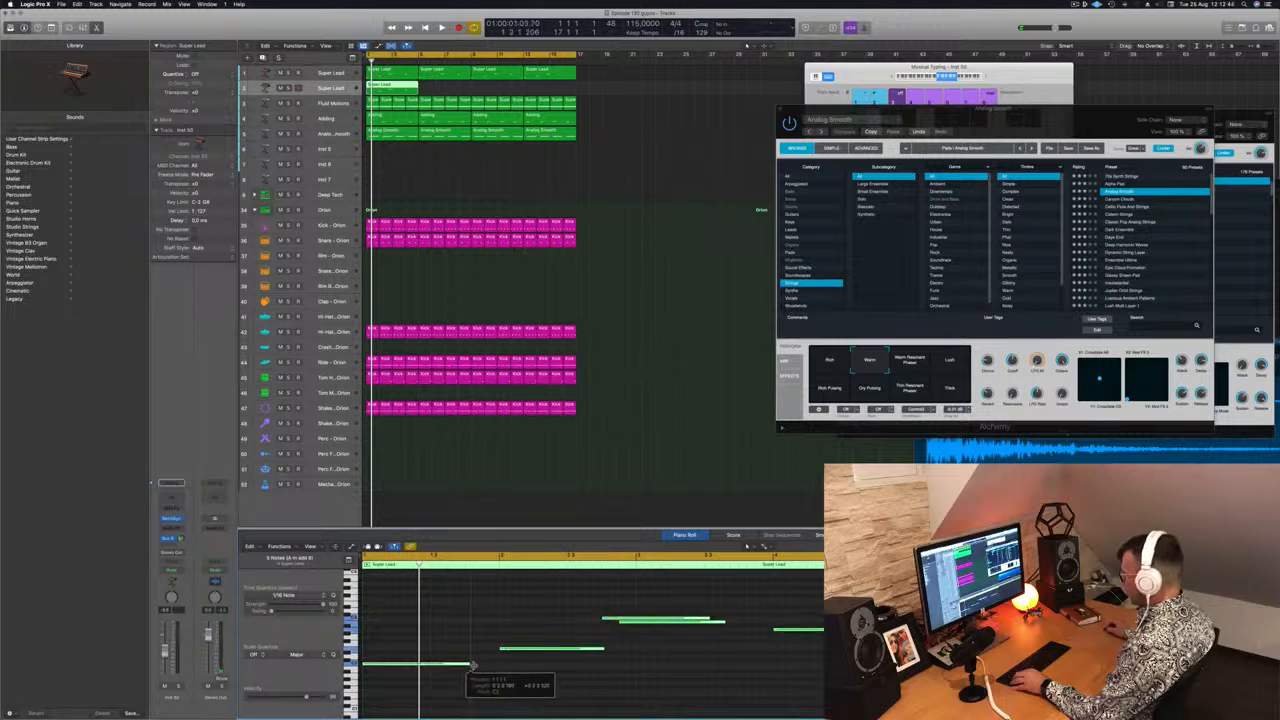
click(590, 609)
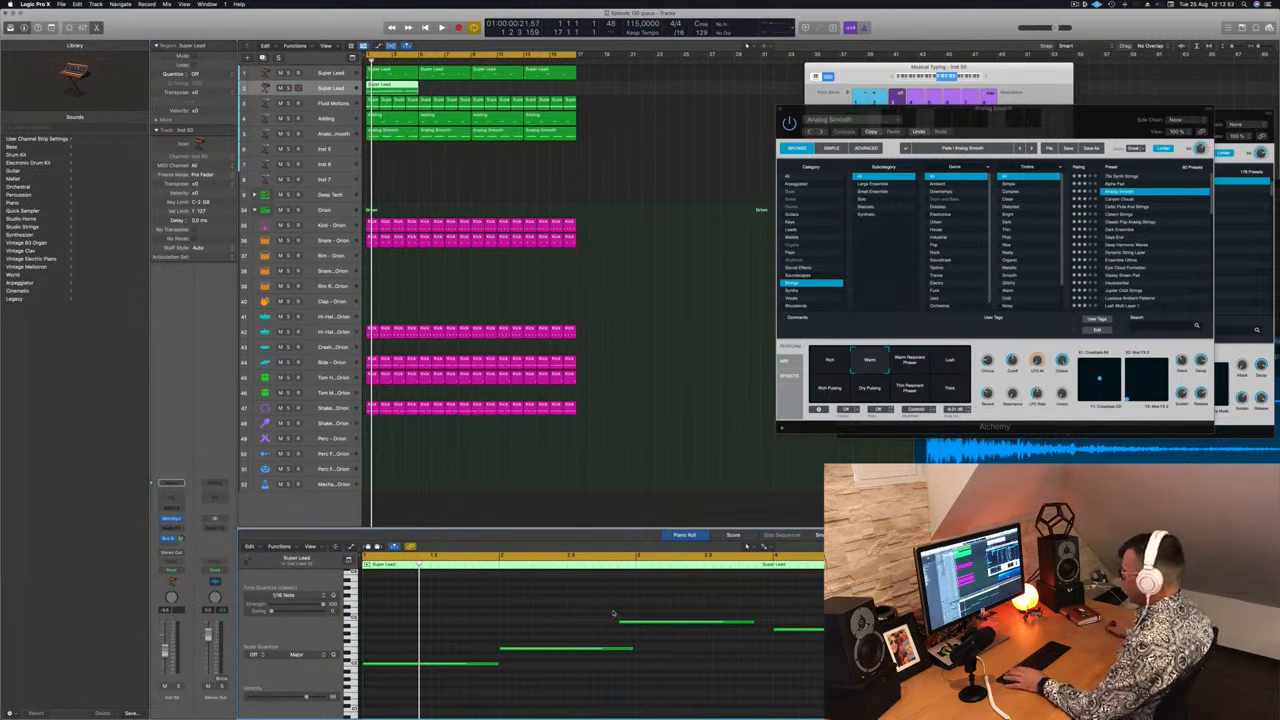
Step: Copy the edited Super Lead region along the duplicated track so that it fills the arrangement up to bar 17
key(space)
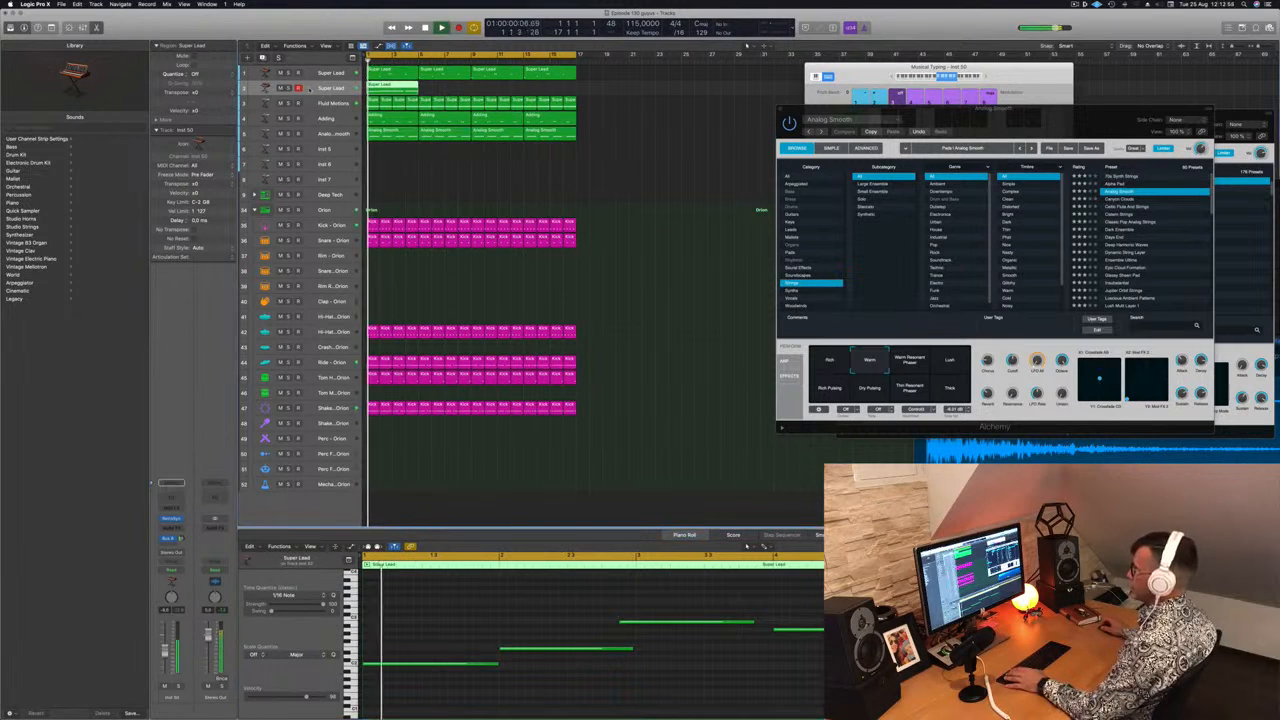
drag(401, 90, 450, 92)
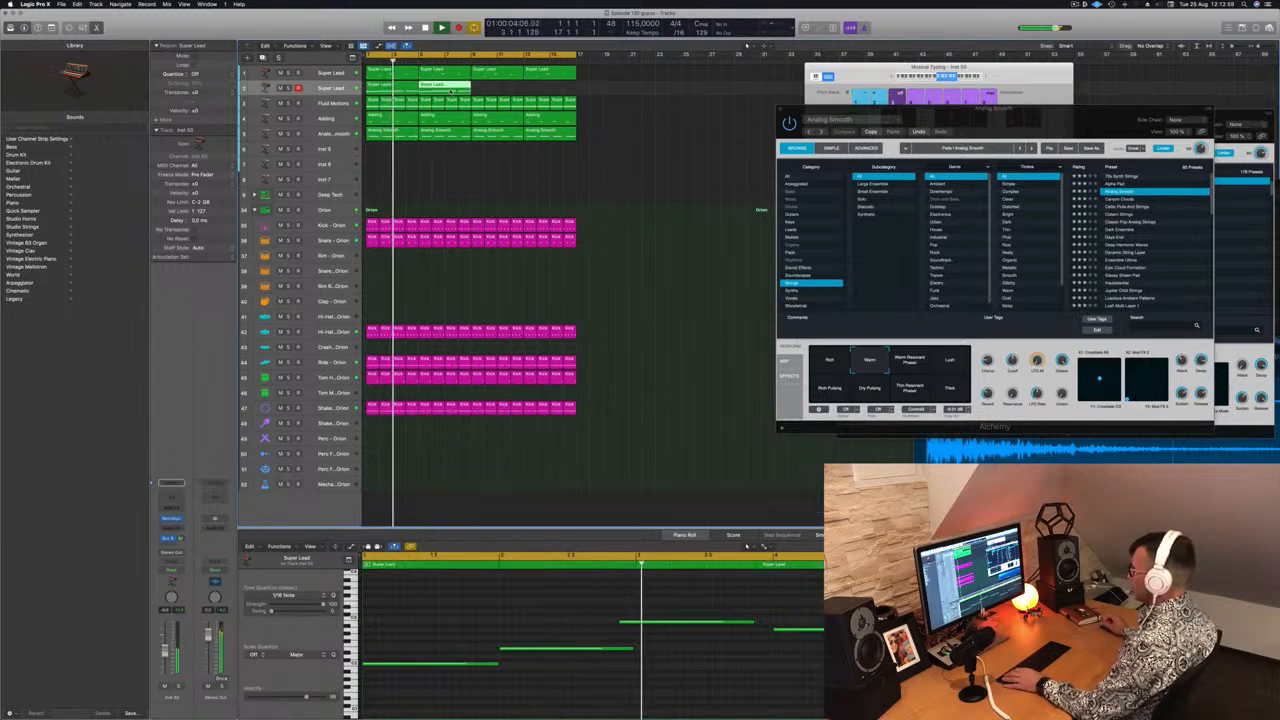
shift+click(392, 90)
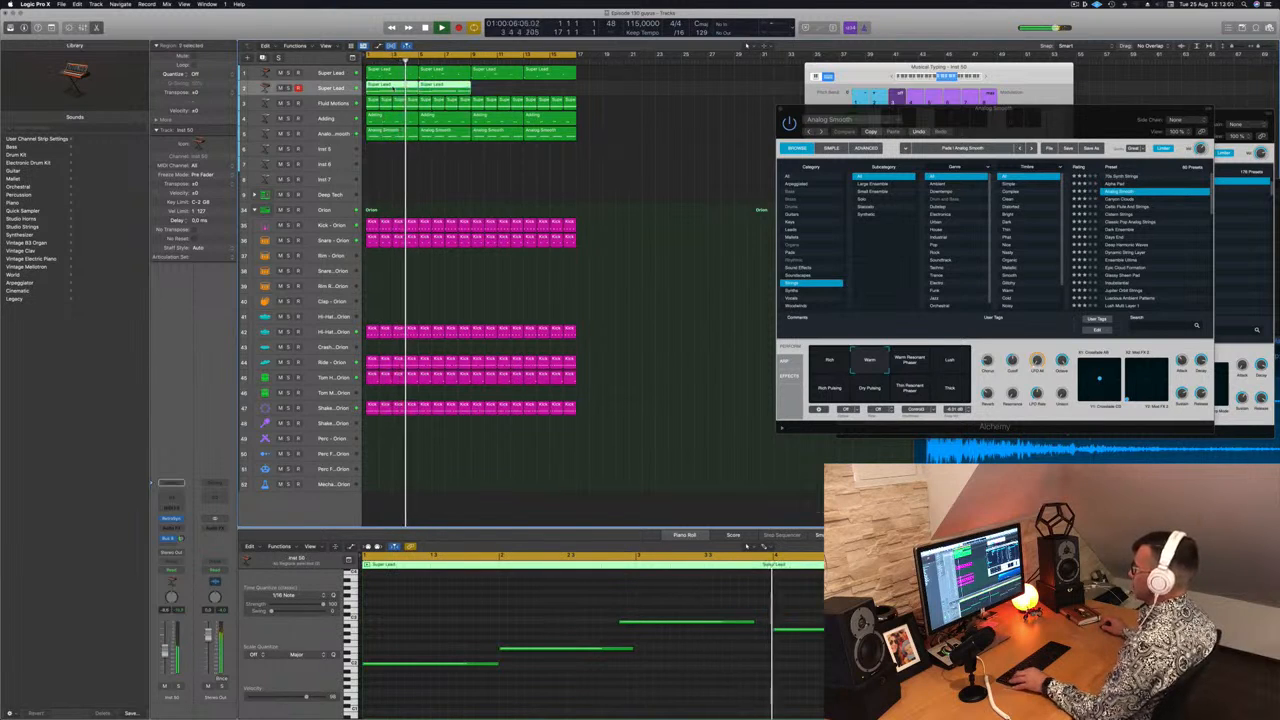
drag(392, 90, 497, 93)
key(space)
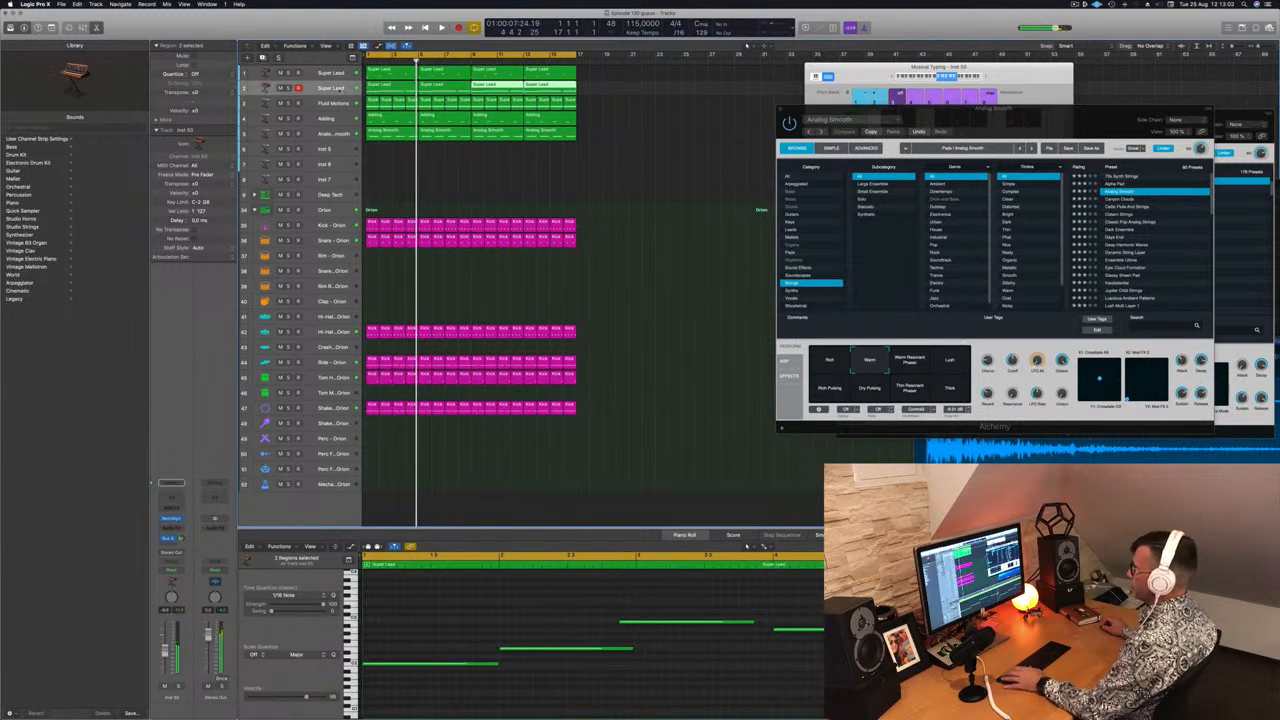
Step: Enlarge the duplicated Super Lead track and audition the Mellow Brass preset from the Synth Brass category in its Retro Synth
drag(310, 96, 310, 118)
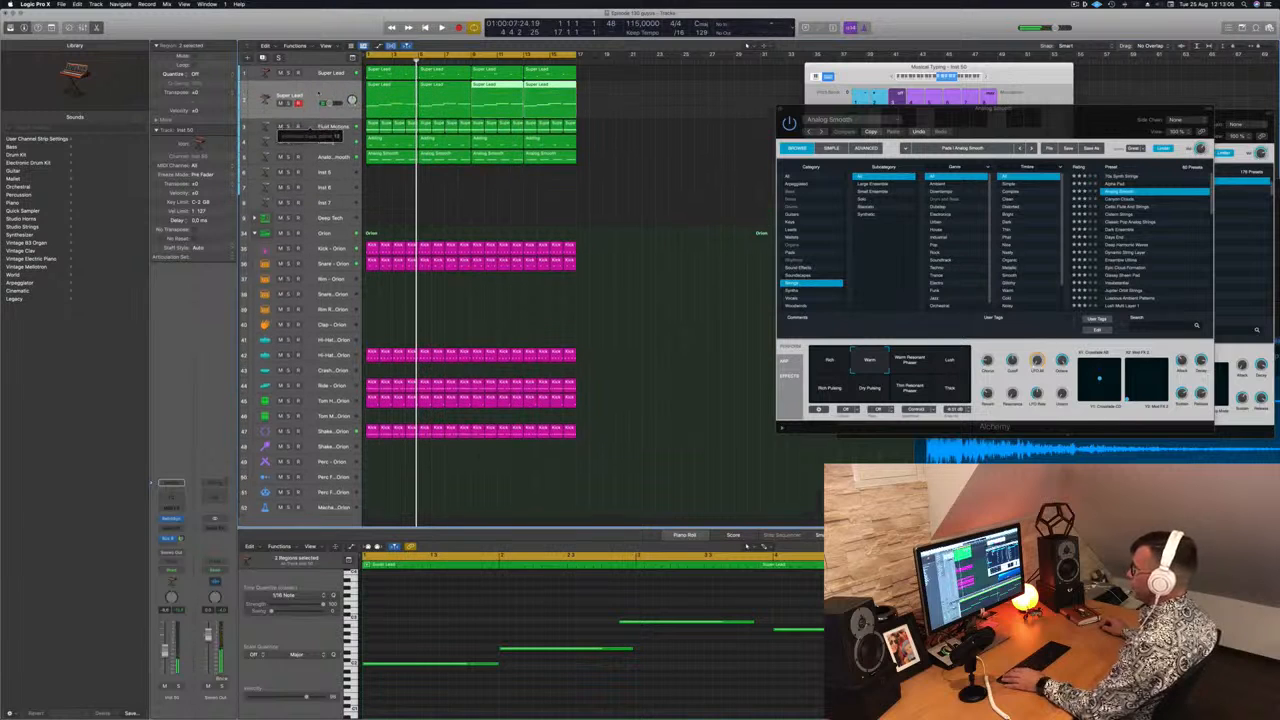
click(318, 93)
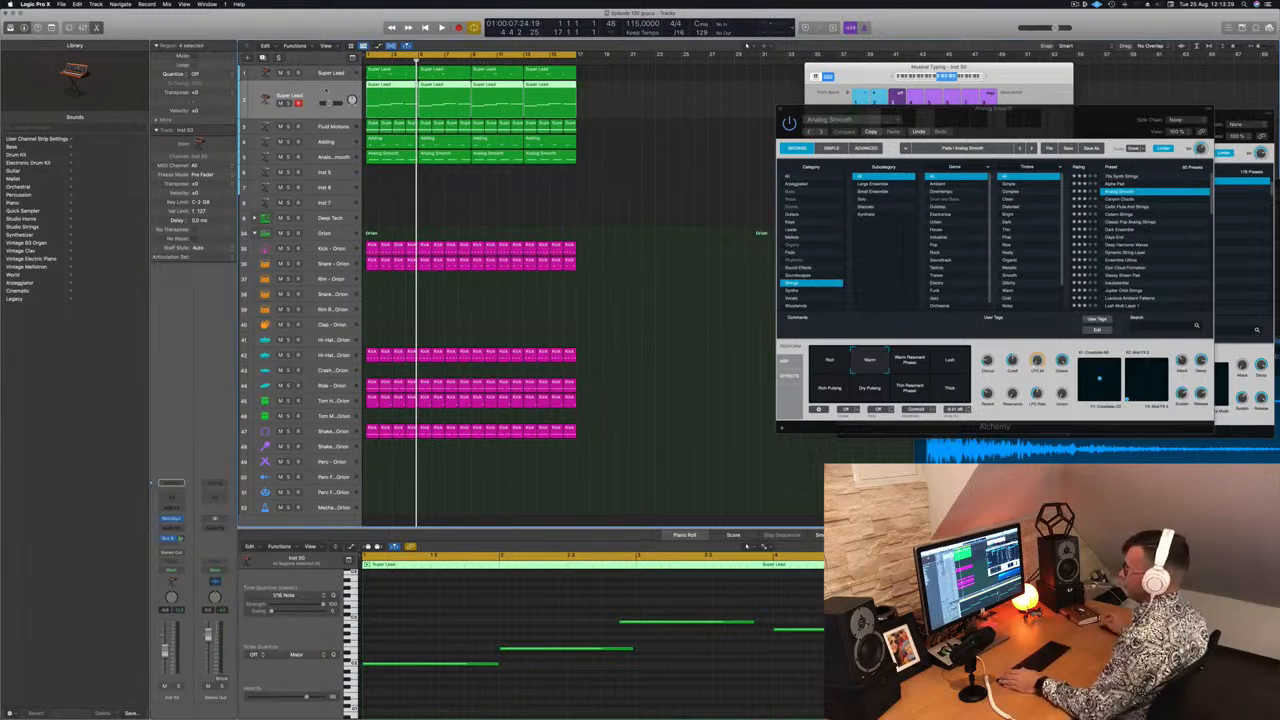
click(172, 520)
drag(595, 125, 709, 112)
click(567, 106)
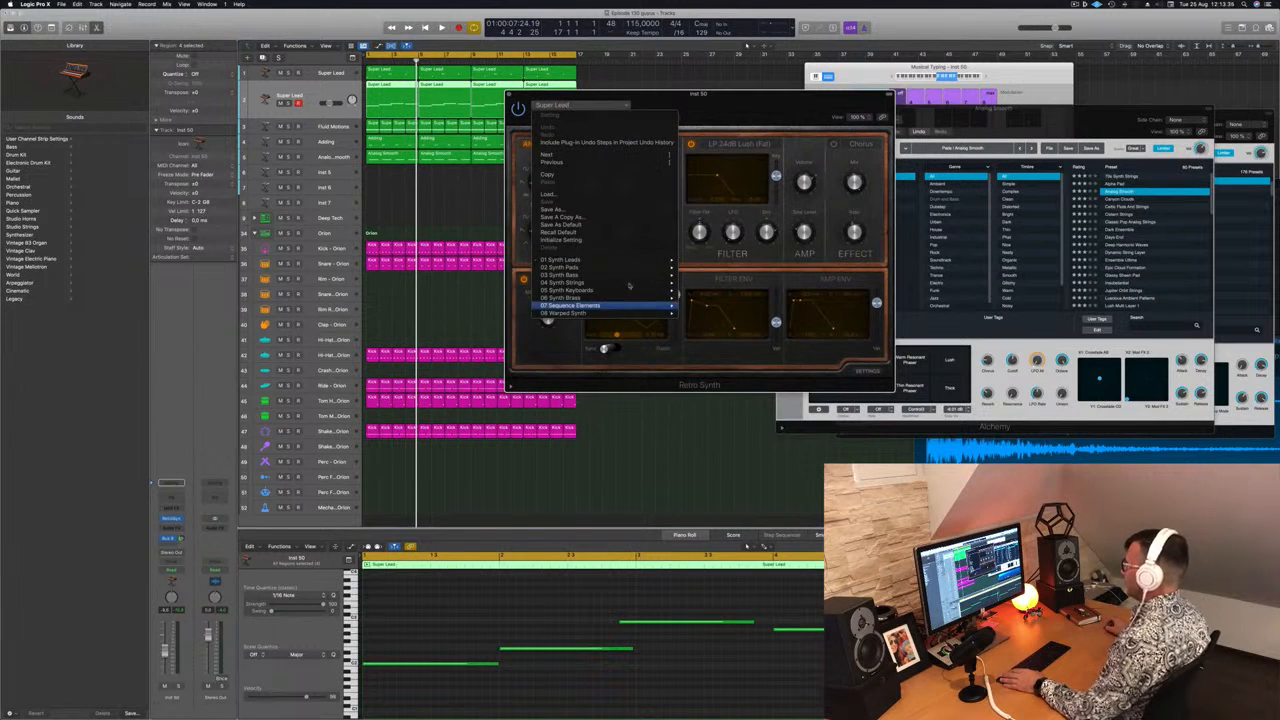
mouse_move(628, 275)
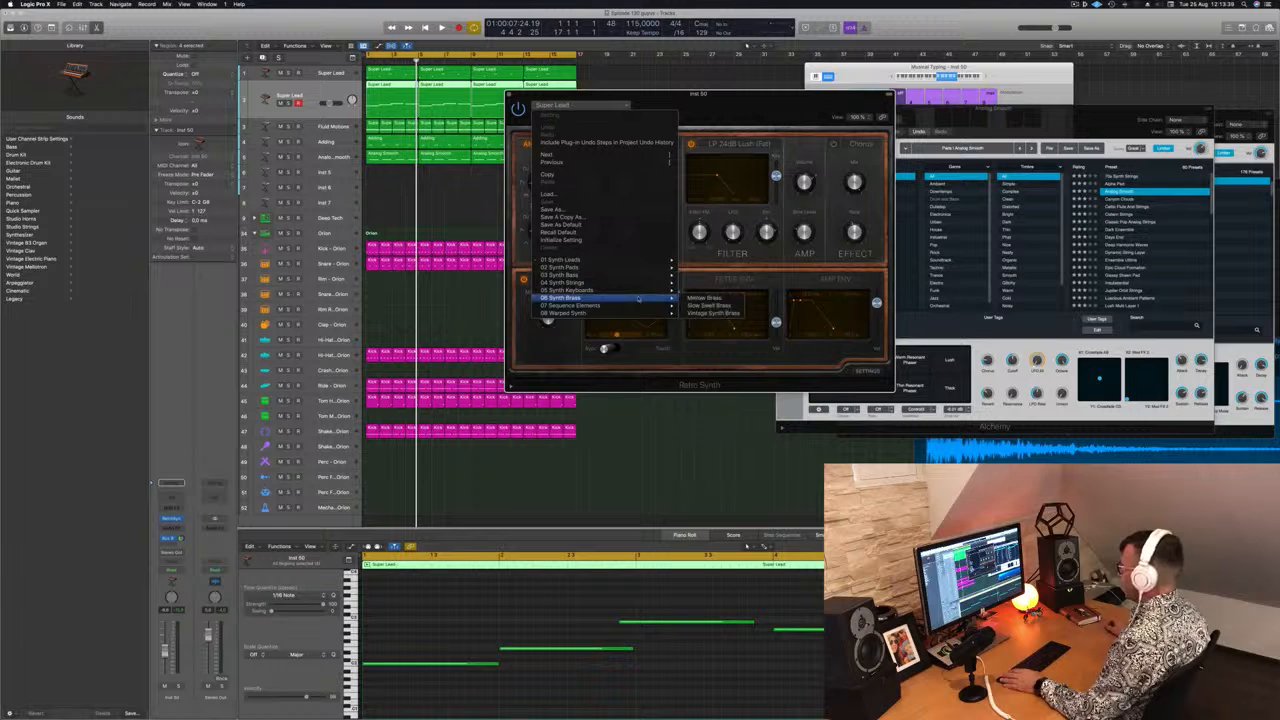
click(703, 298)
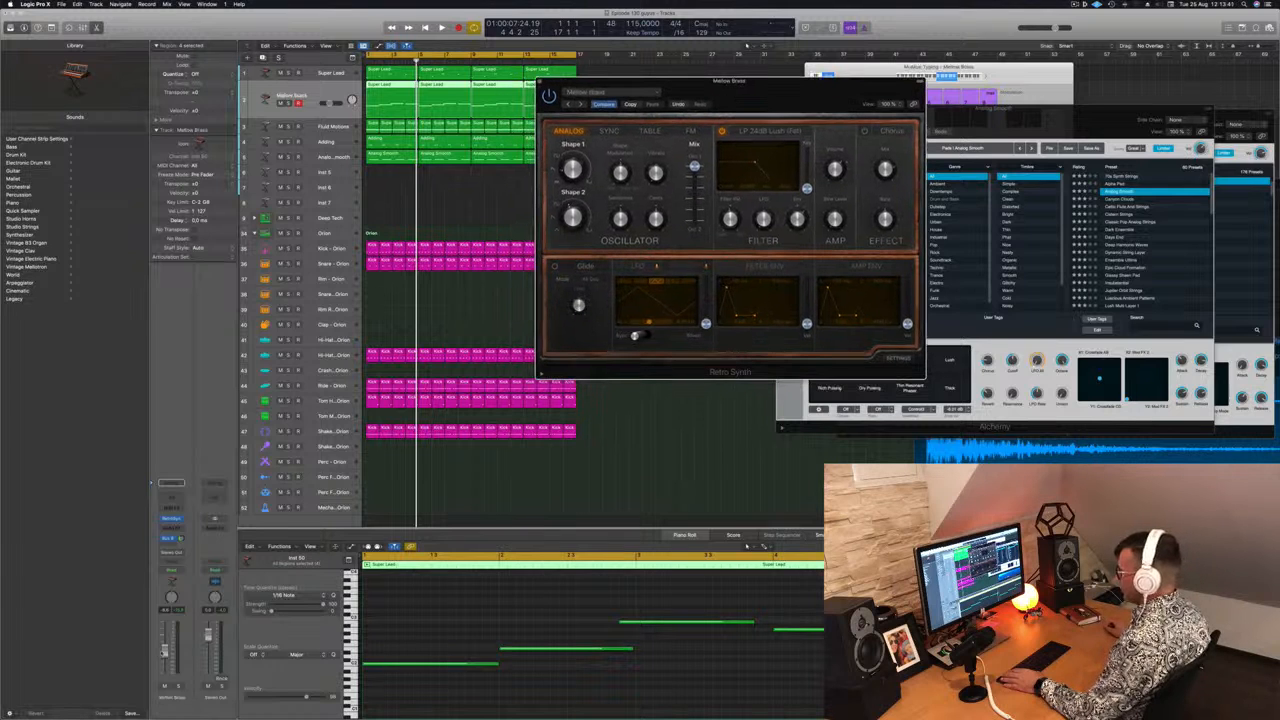
key(space)
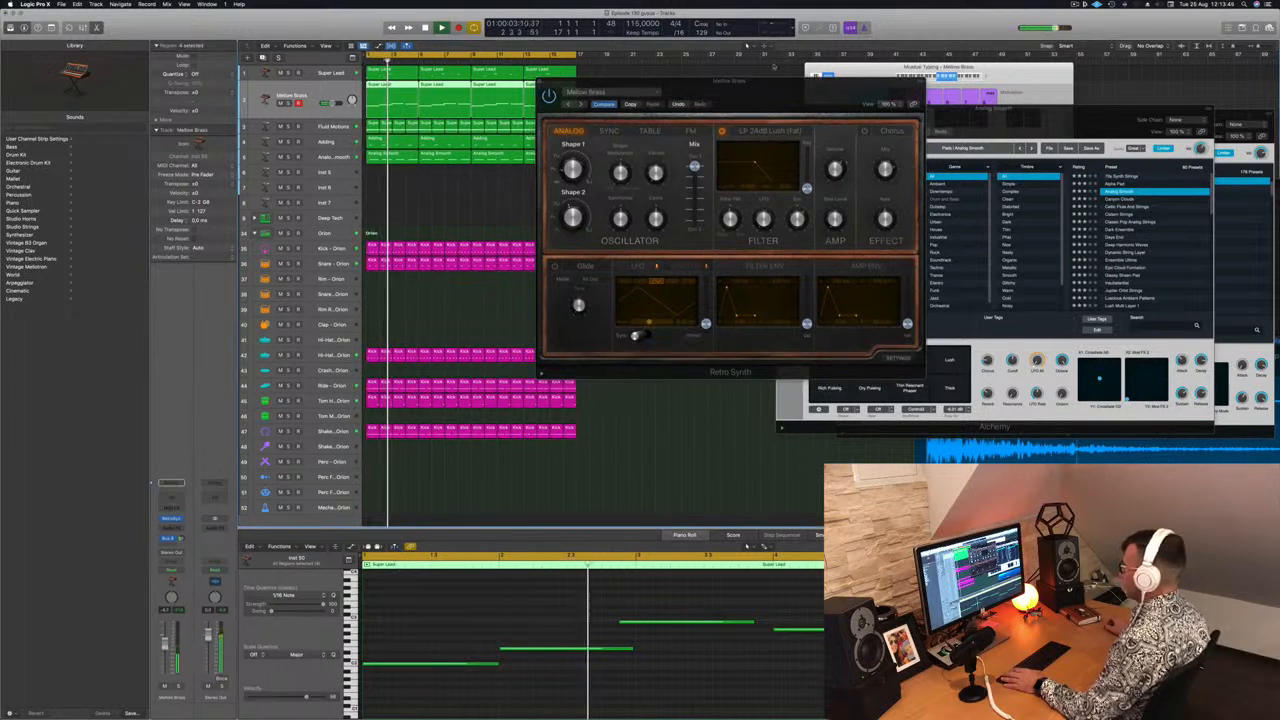
Step: Audition the Slow Swell Brass and Vintage Synth Brass presets in the Retro Synth
click(582, 104)
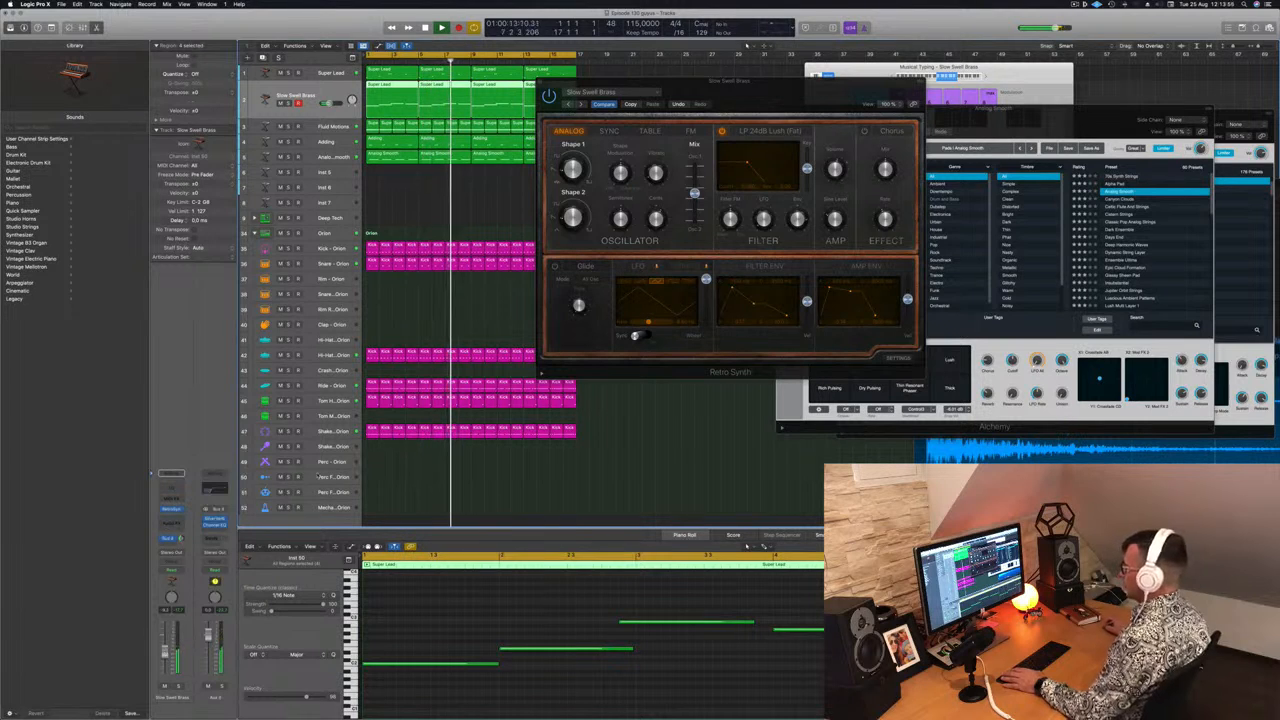
drag(756, 84, 723, 87)
click(530, 105)
key(Return)
Step: Load the Airy Picks preset from the Sequence Elements category in the Retro Synth and shift its window off the arrangement
click(548, 91)
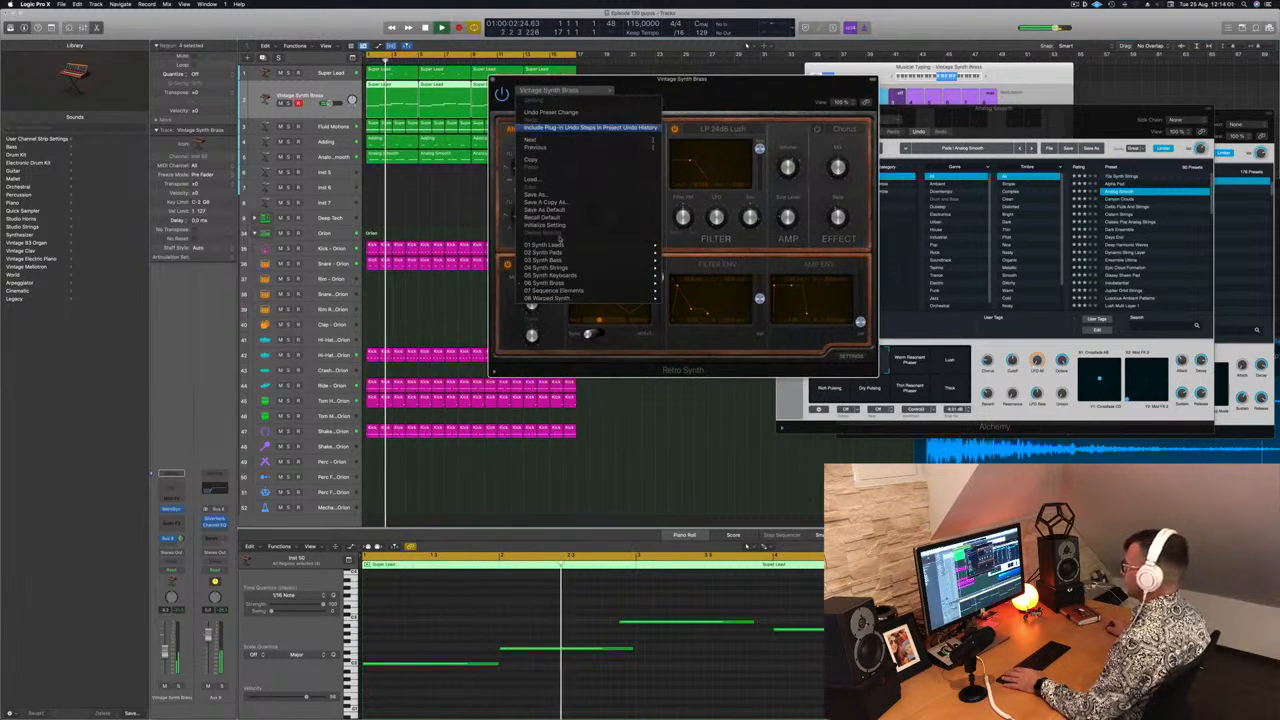
mouse_move(600, 290)
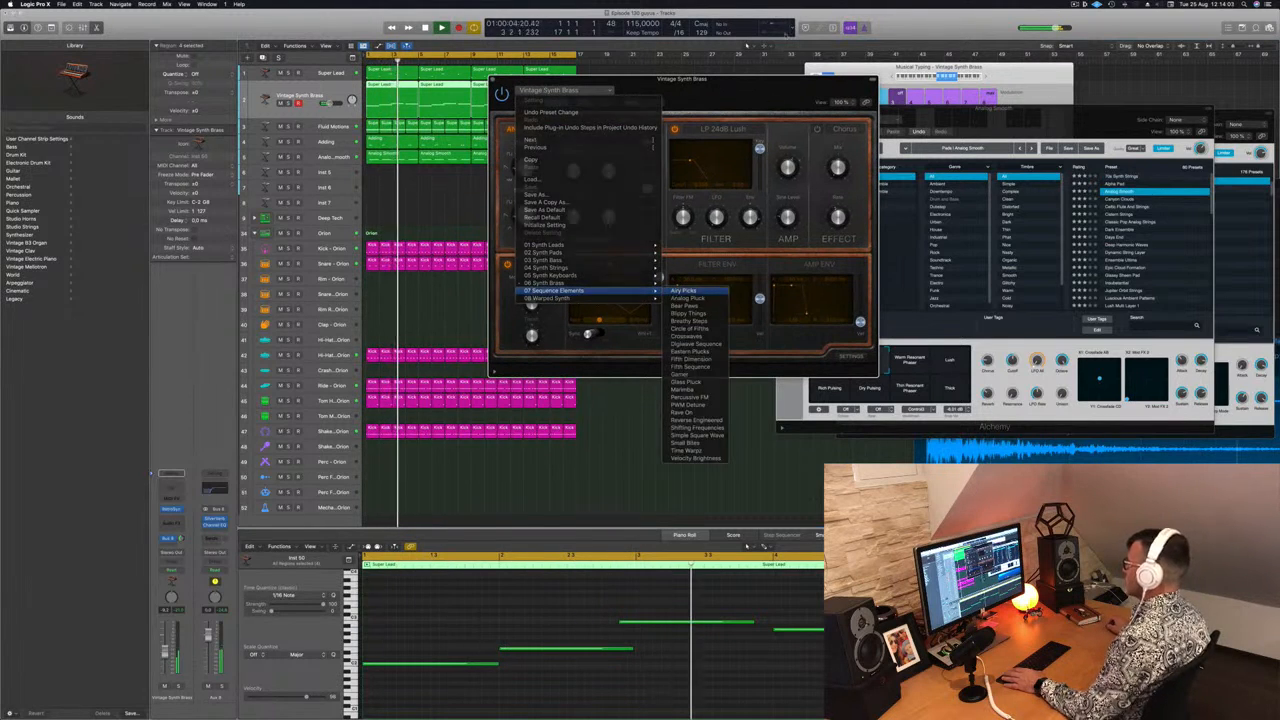
click(683, 290)
drag(725, 88, 759, 47)
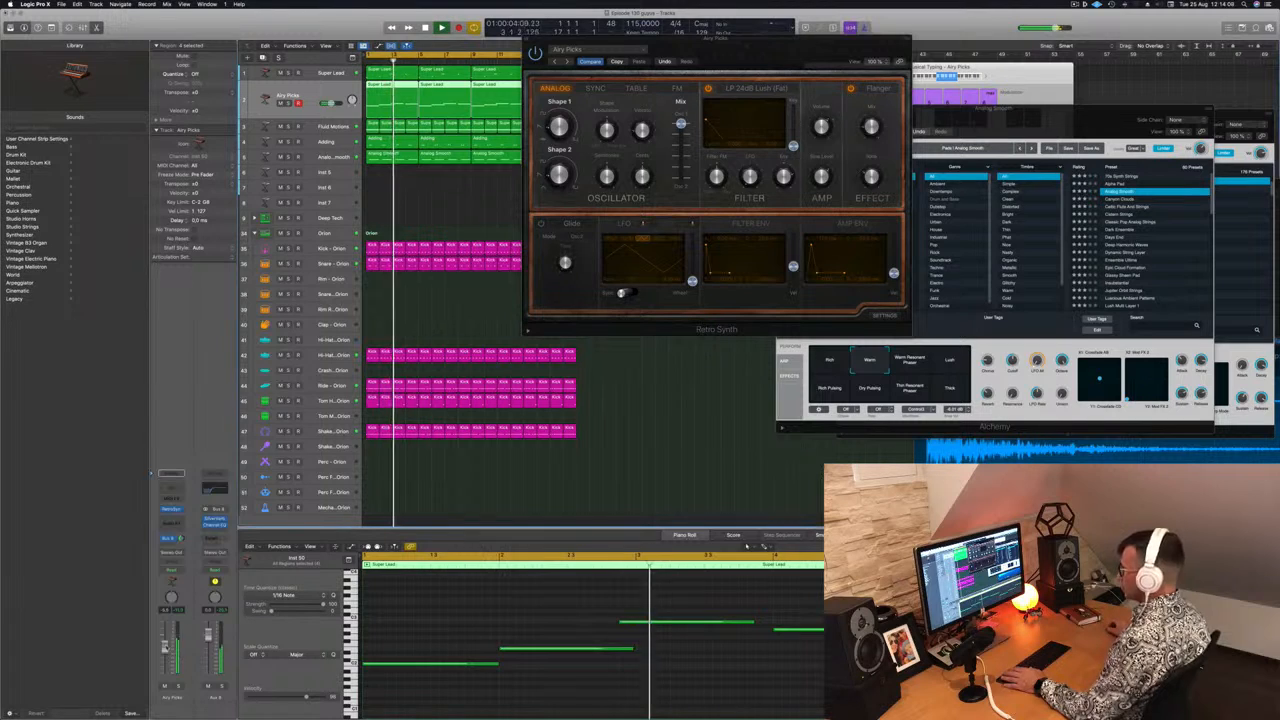
Step: Add an Arpeggiator MIDI effect to the Airy Picks track and play it back with the plug-in windows moved aside
click(180, 499)
click(170, 509)
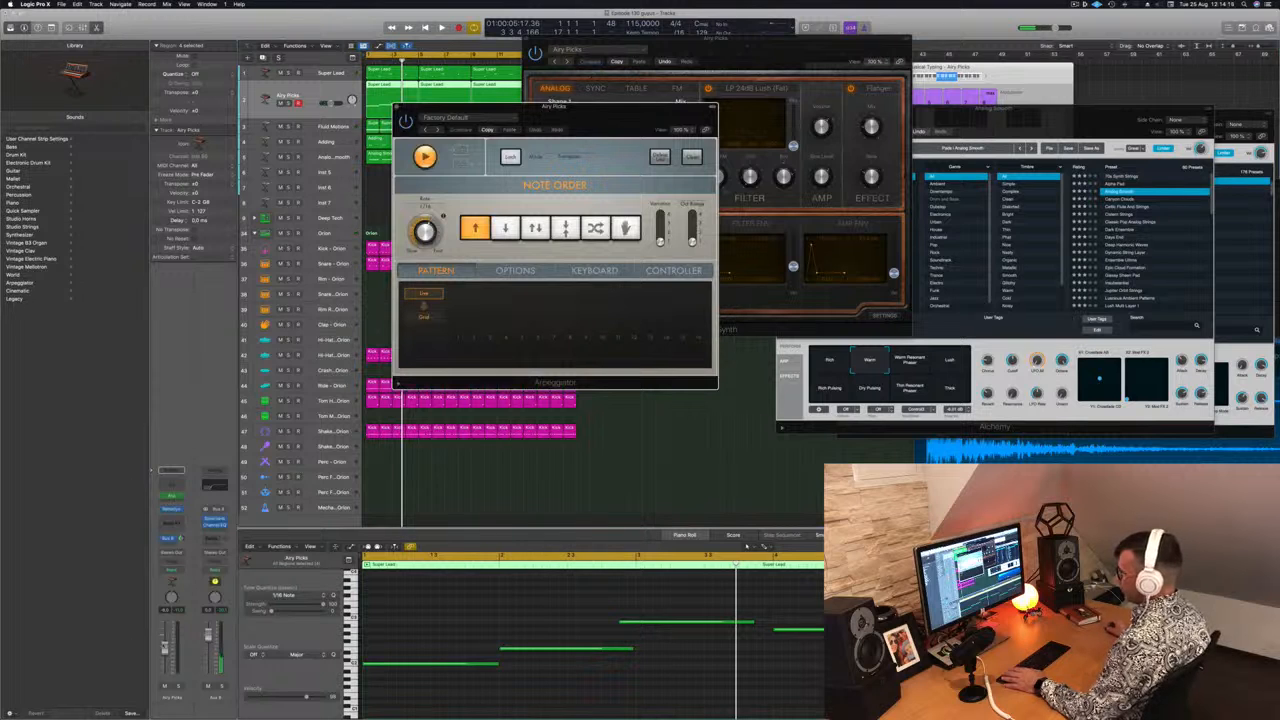
key(space)
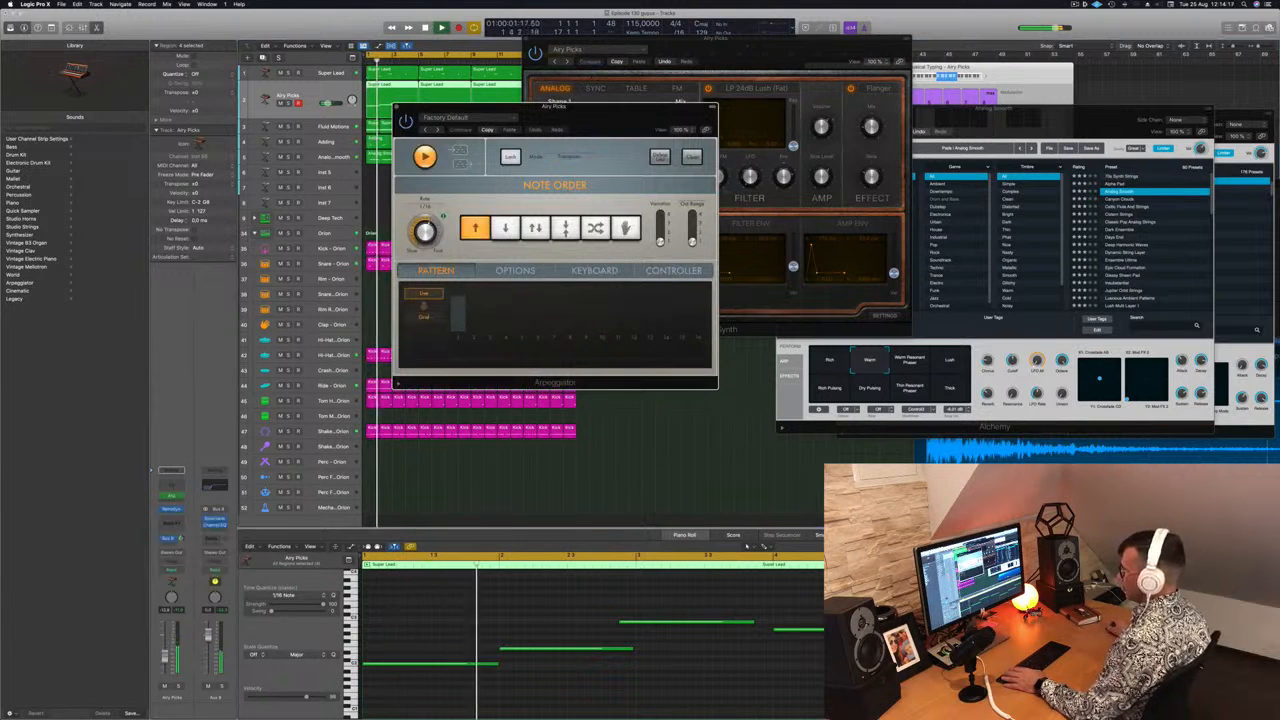
drag(584, 107, 1141, 117)
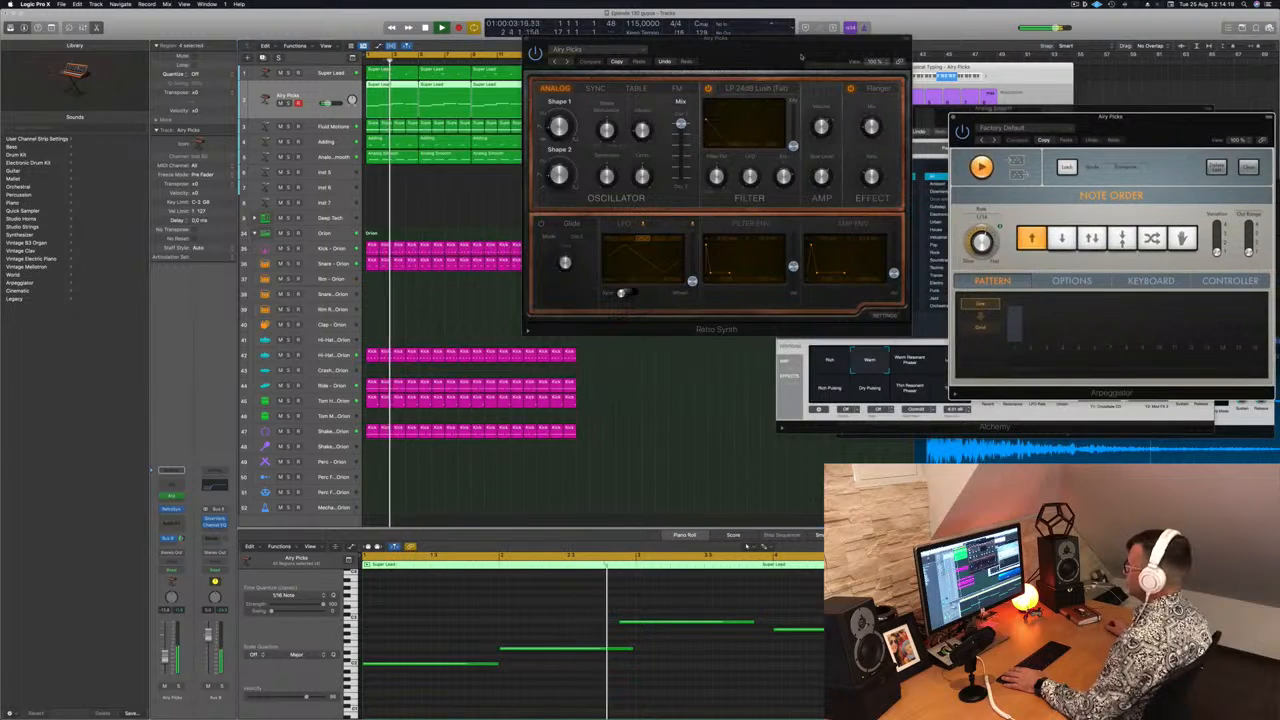
drag(801, 57, 745, 134)
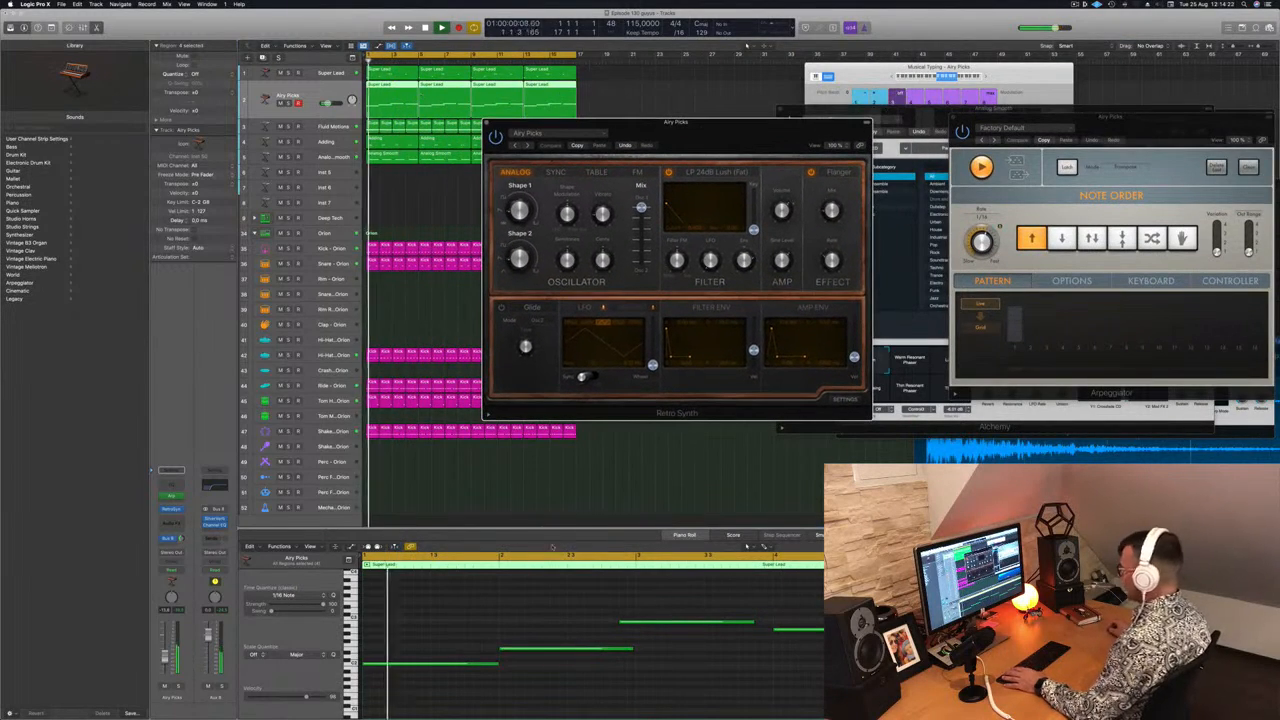
Step: Align the highest note in the first Airy Picks region with bar 3 and replace the region's copies with fresh ones up to bar 17
key(space)
click(618, 610)
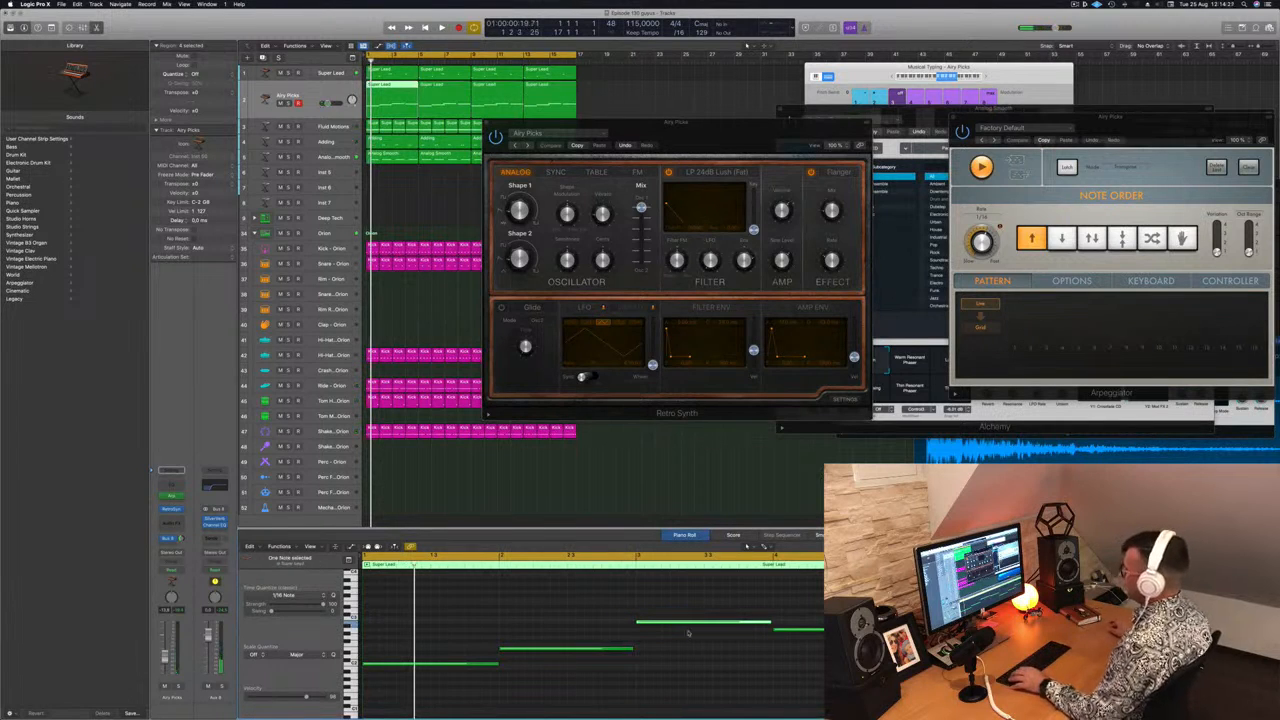
click(591, 93)
key(Delete)
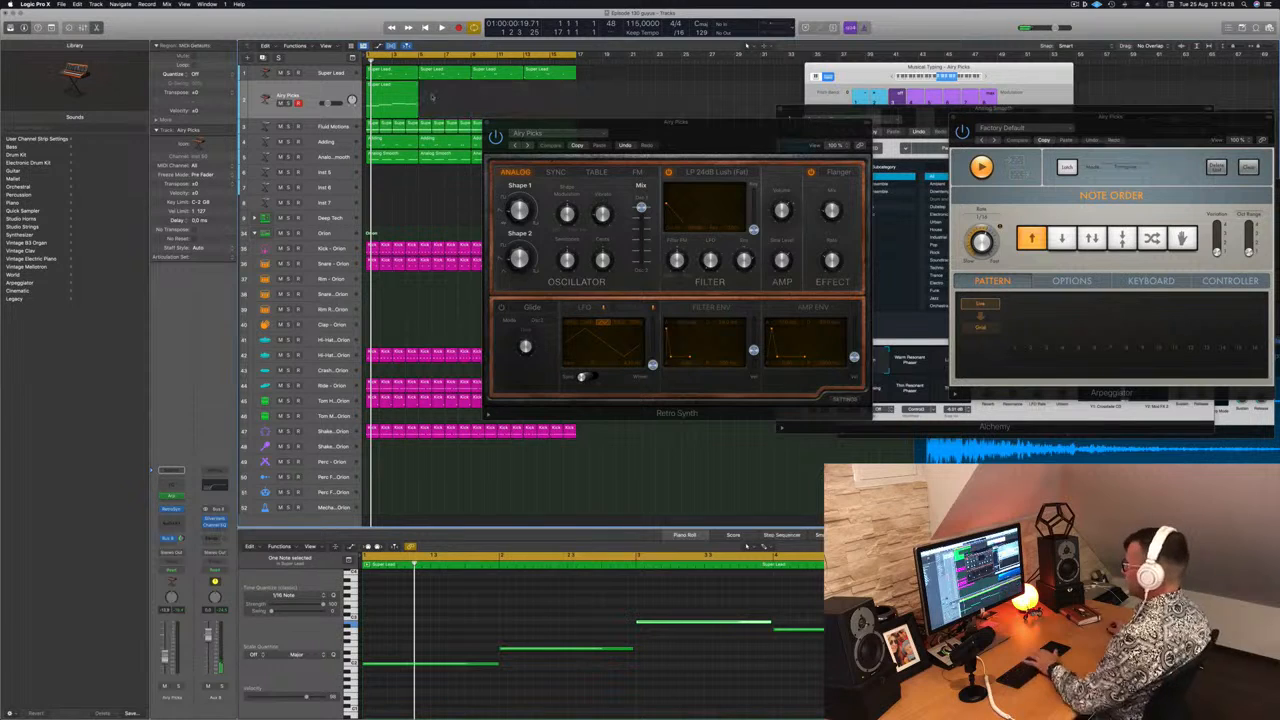
click(393, 92)
drag(393, 92, 505, 94)
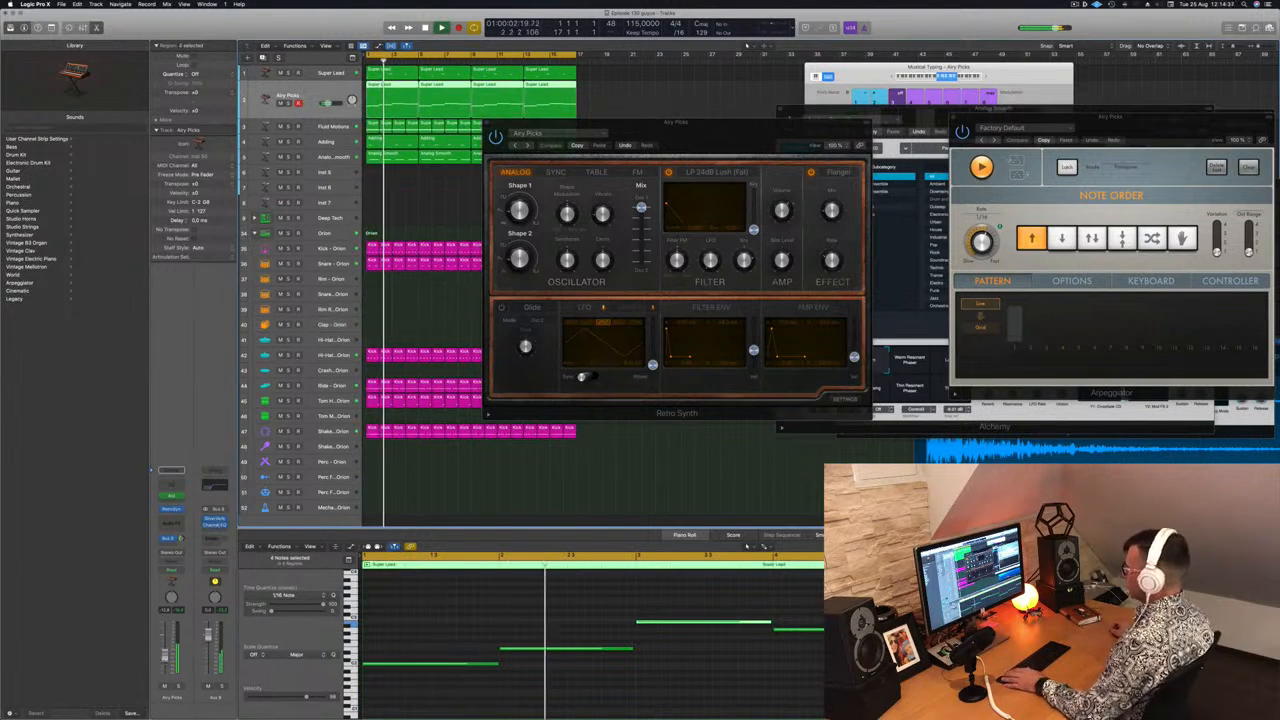
Step: Step the Retro Synth forward through the Sequence Elements presets from Airy Picks to Circle of Fifths
drag(720, 140, 635, 123)
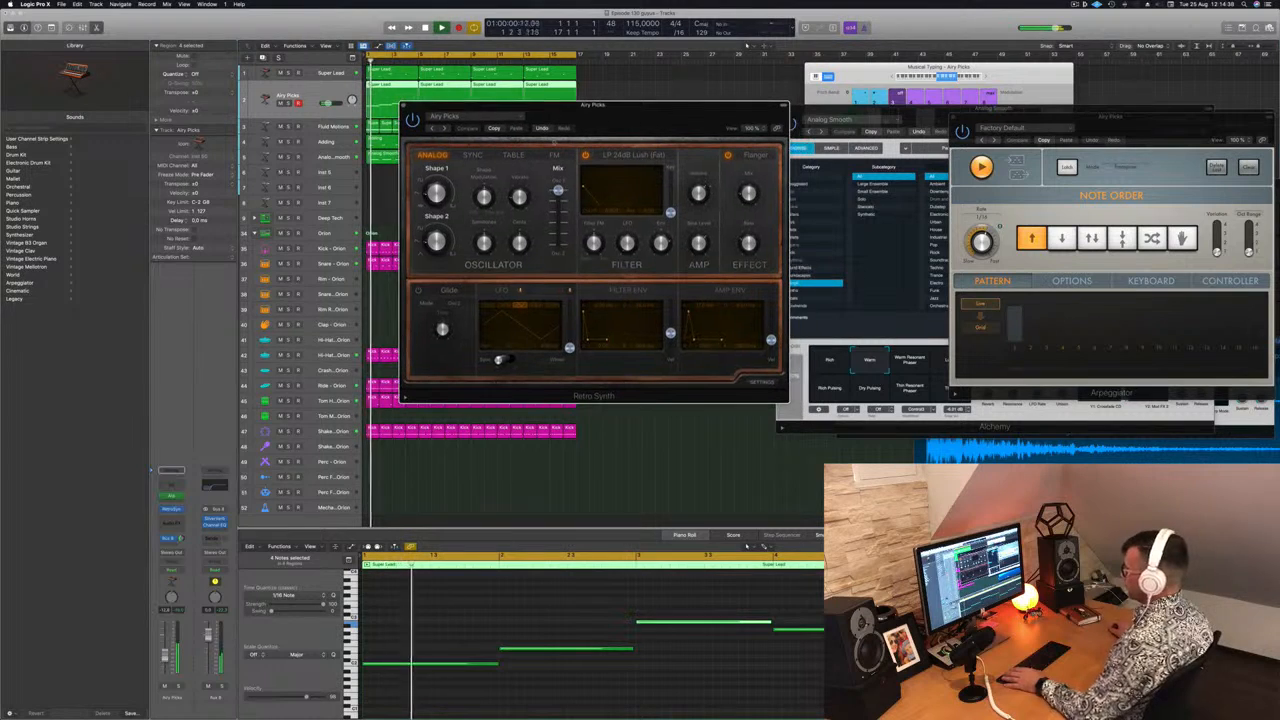
click(445, 128)
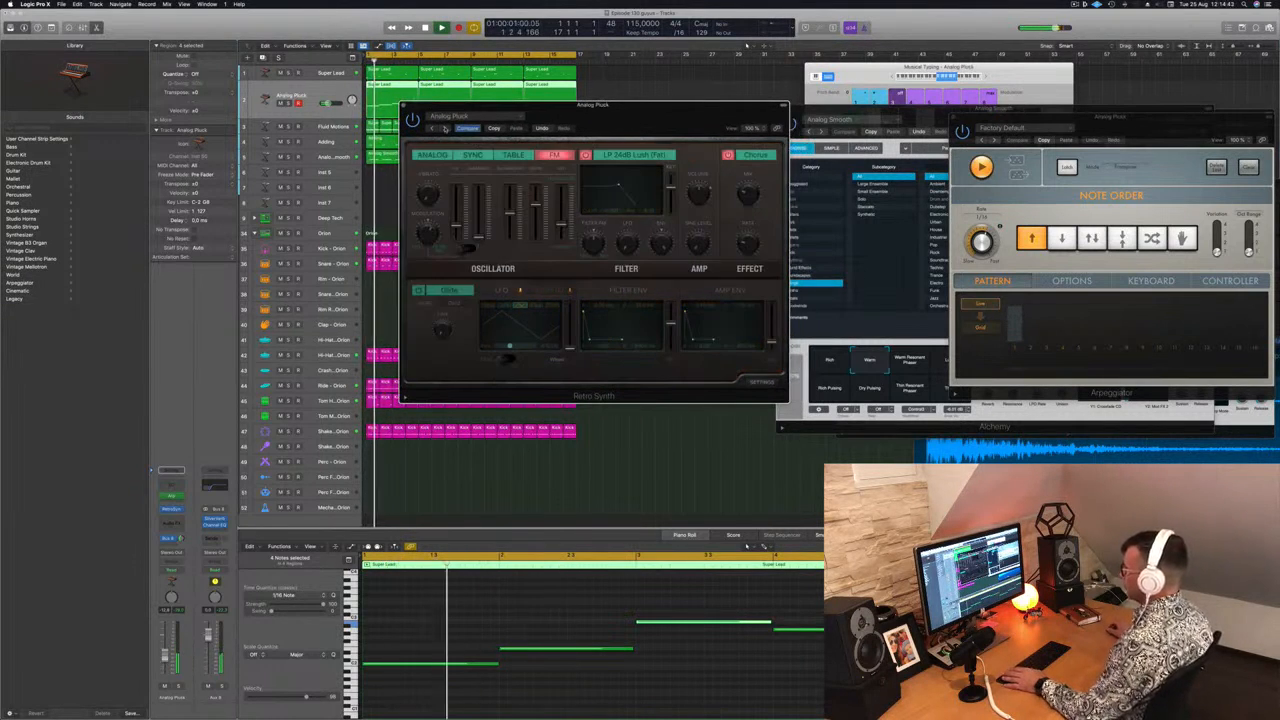
click(445, 128)
click(445, 128)
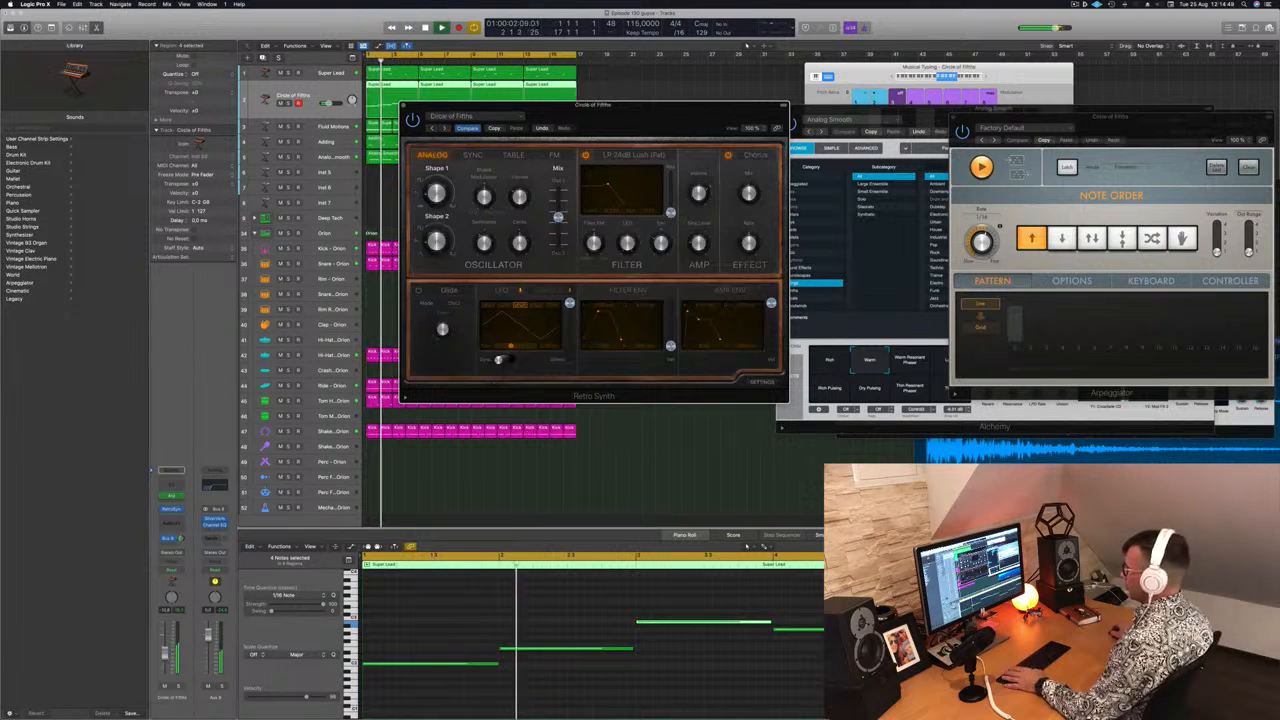
click(165, 653)
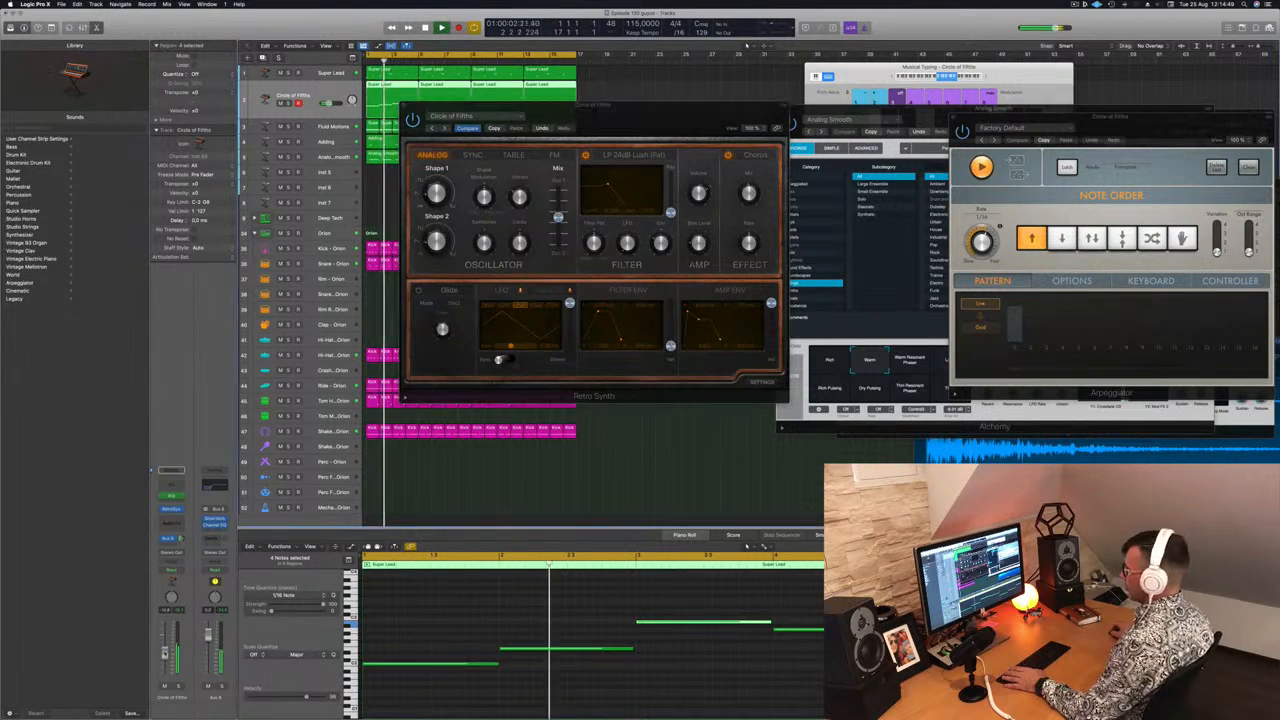
Step: Transpose all the notes on the Circle of Fifths track up one octave and move the synth window off the regions
click(459, 641)
key(super+a)
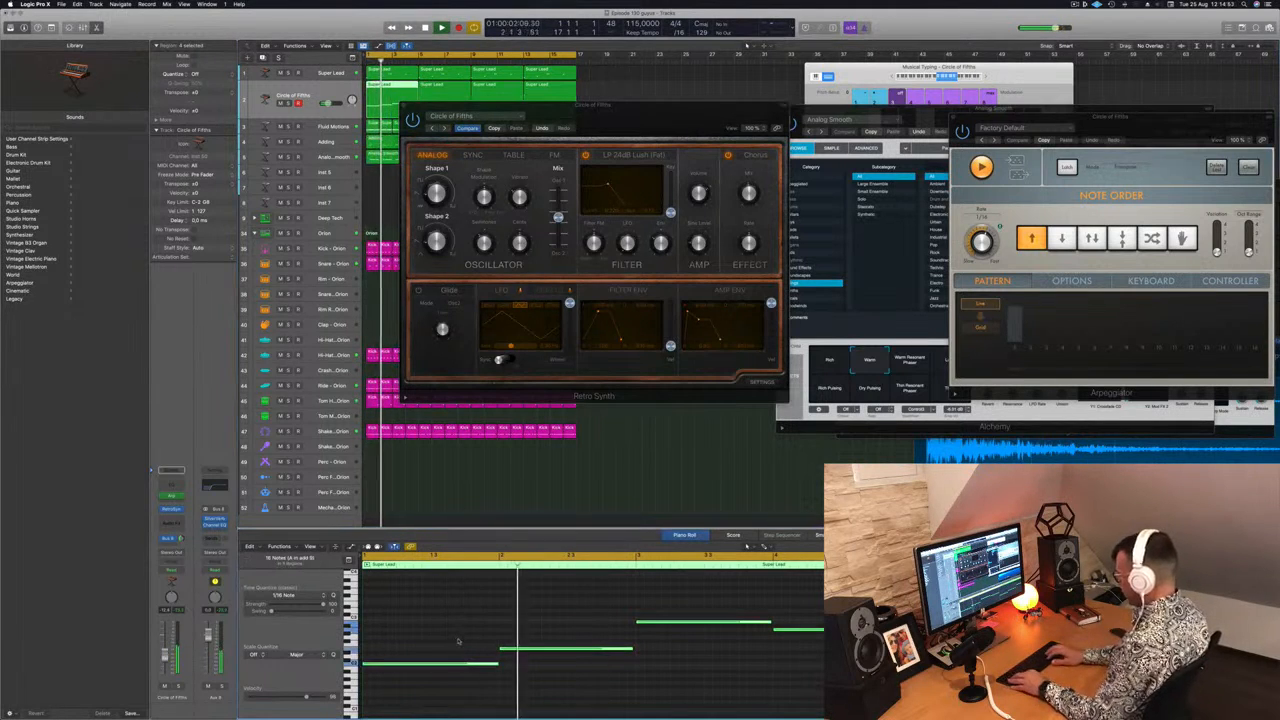
key(alt+shift+Up)
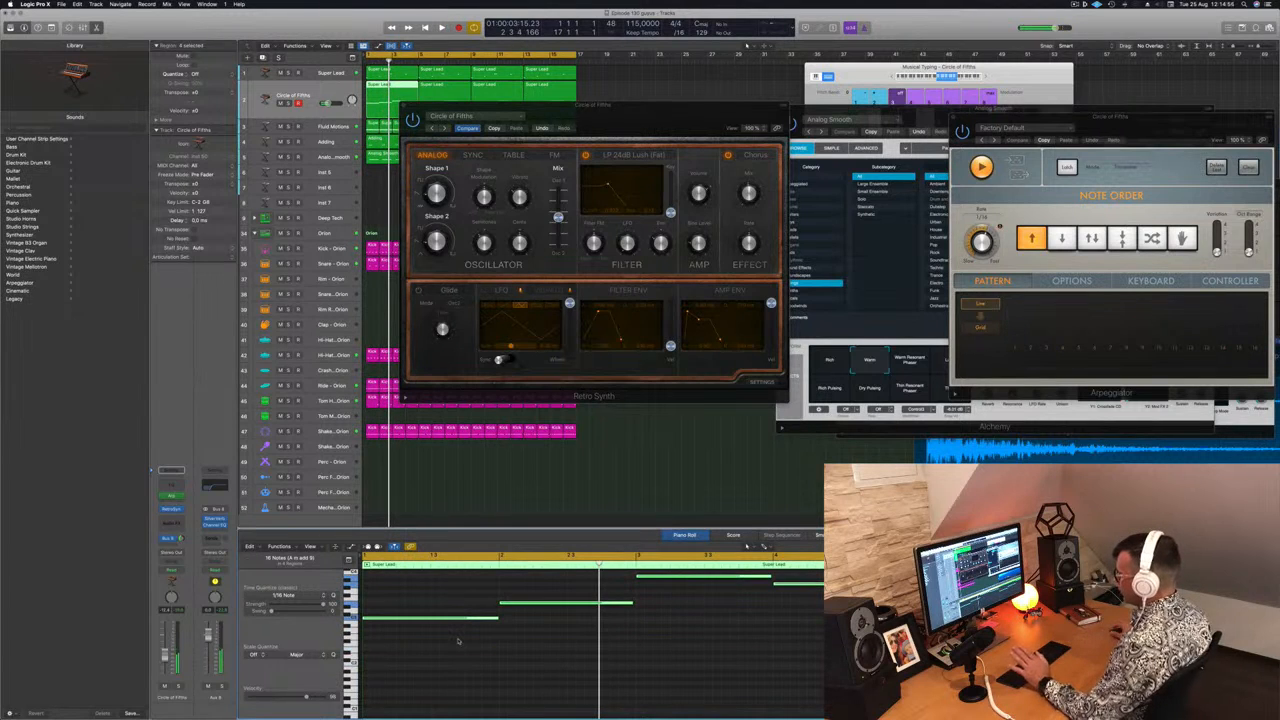
drag(647, 109, 865, 289)
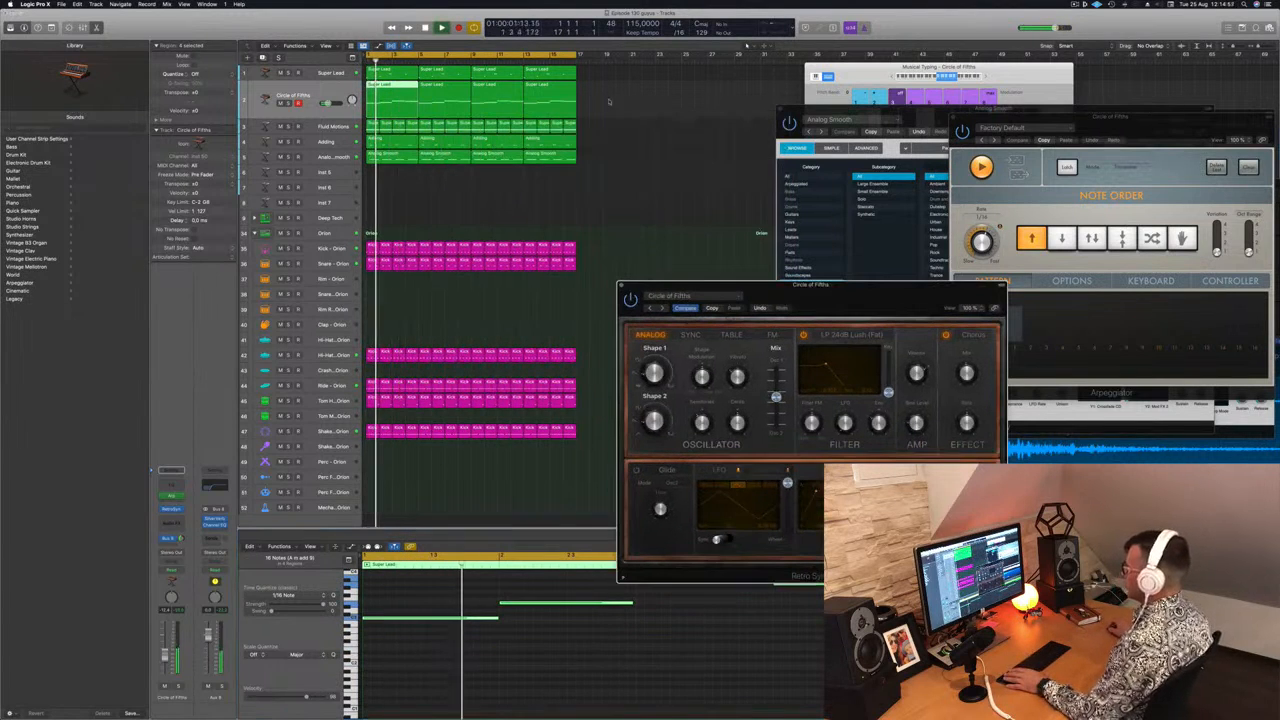
Step: Delete the old region copies on the Circle of Fifths track and refill it with new copies up to bar 17
click(459, 107)
key(Delete)
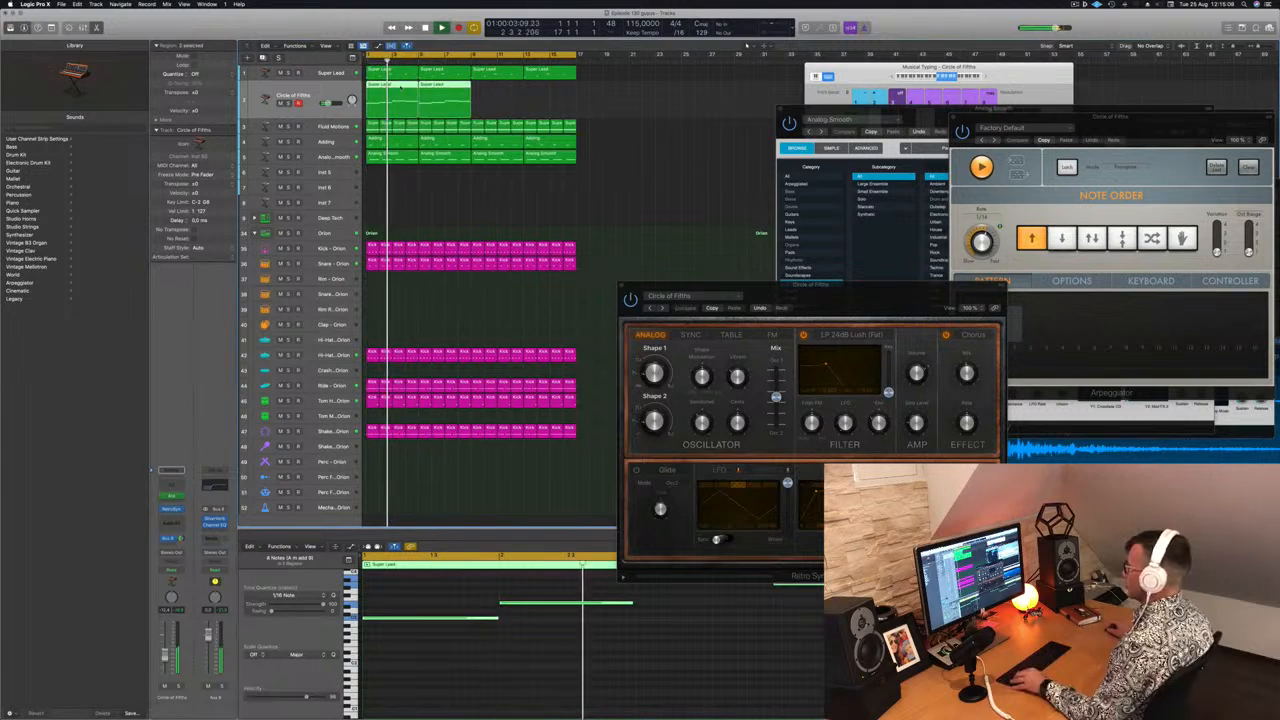
drag(440, 88, 505, 94)
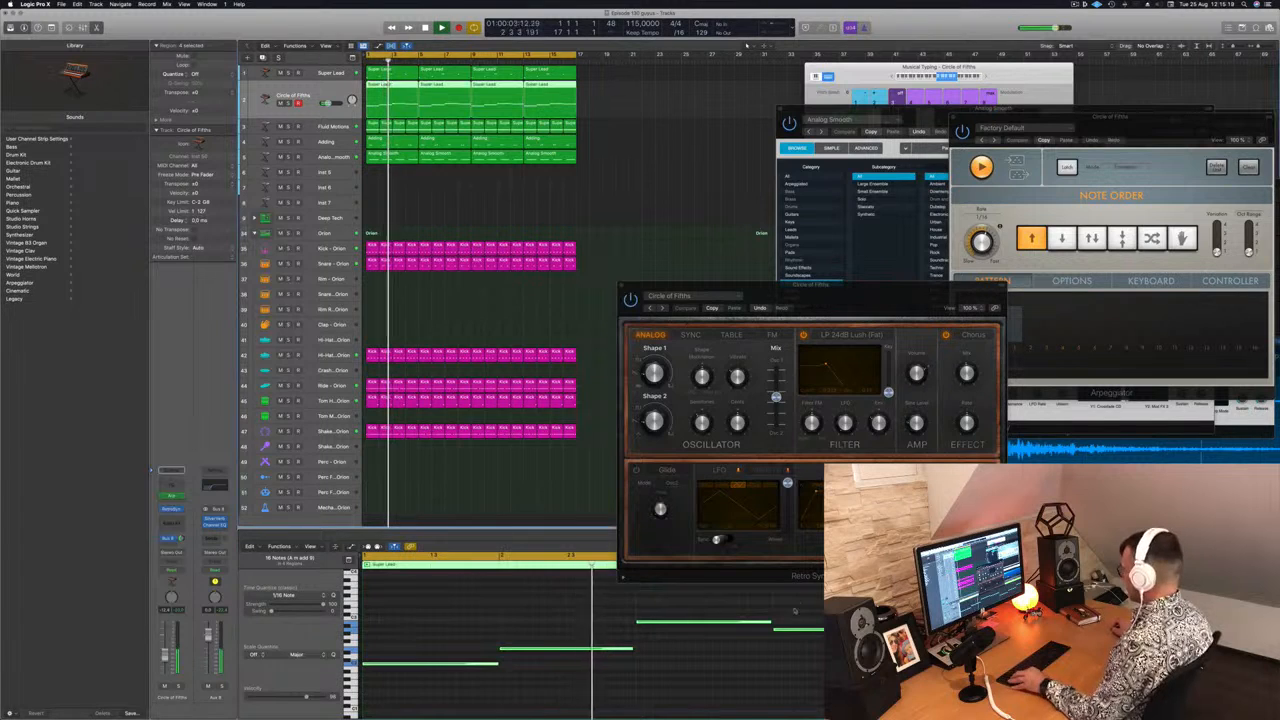
Step: Step the Retro Synth forward from Circle of Fifths to the Fifth Dimension preset and lower its filter cutoff
drag(867, 298, 781, 163)
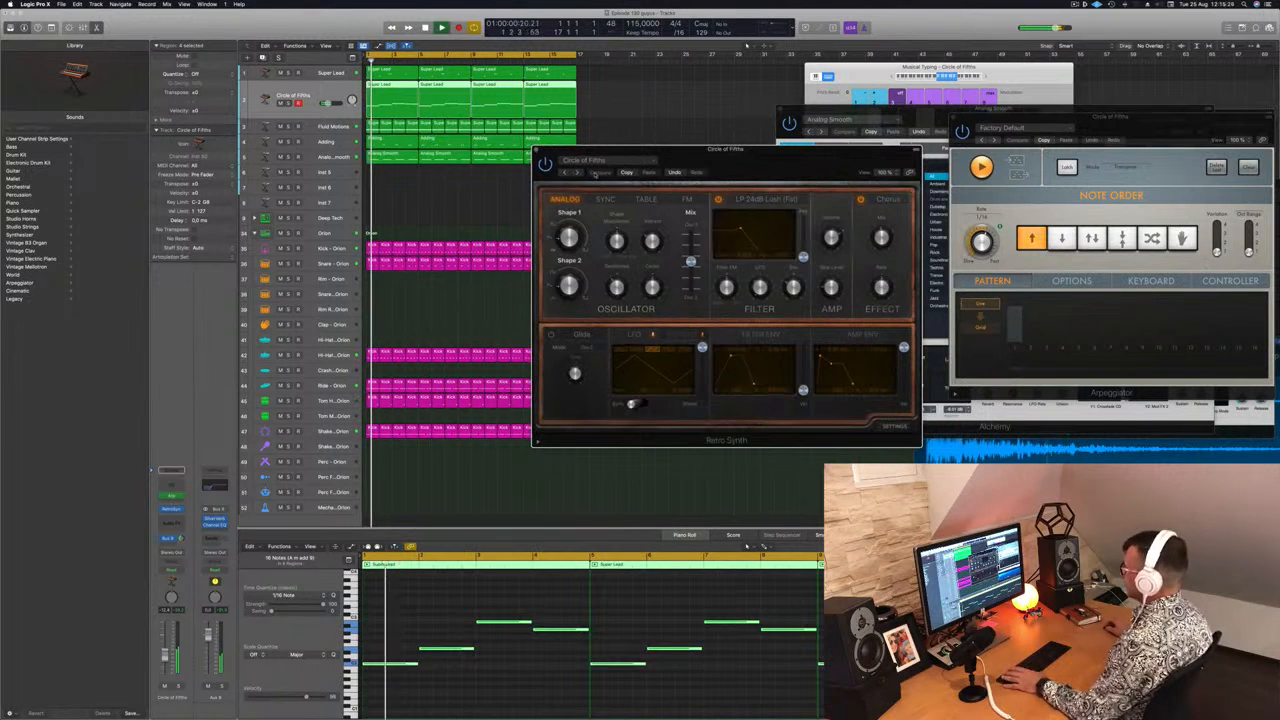
click(576, 172)
click(576, 172)
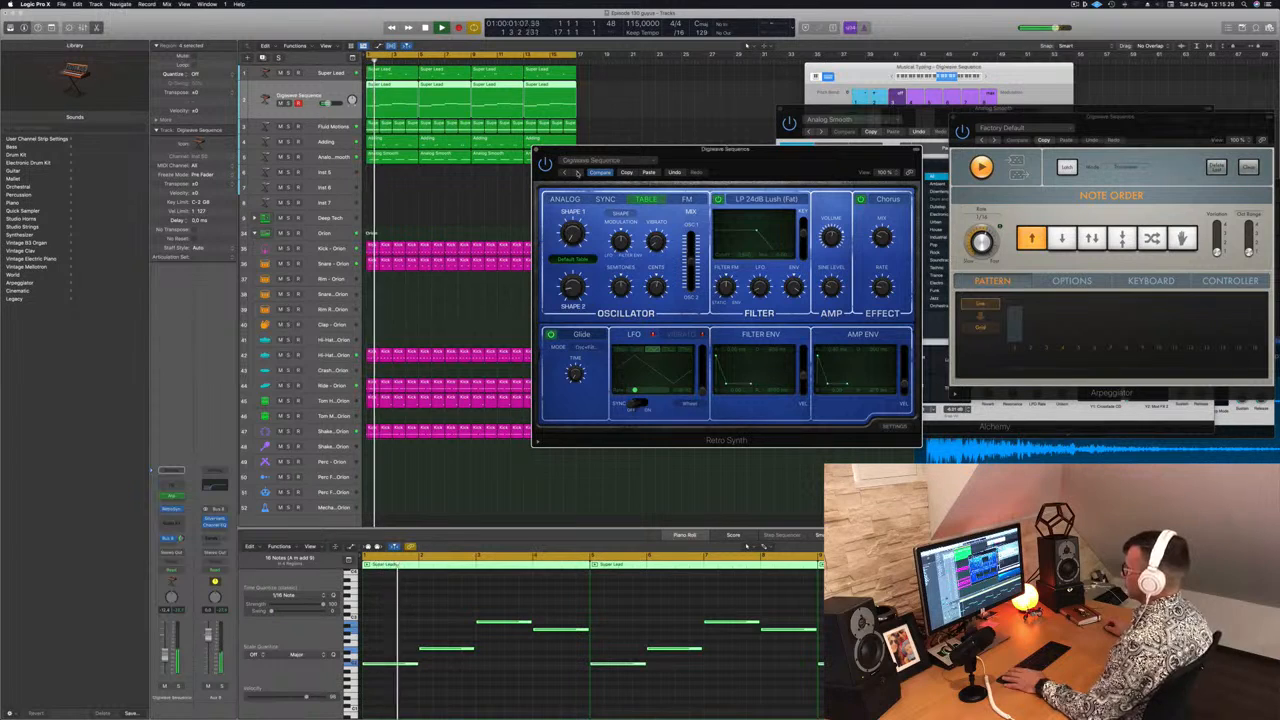
click(576, 172)
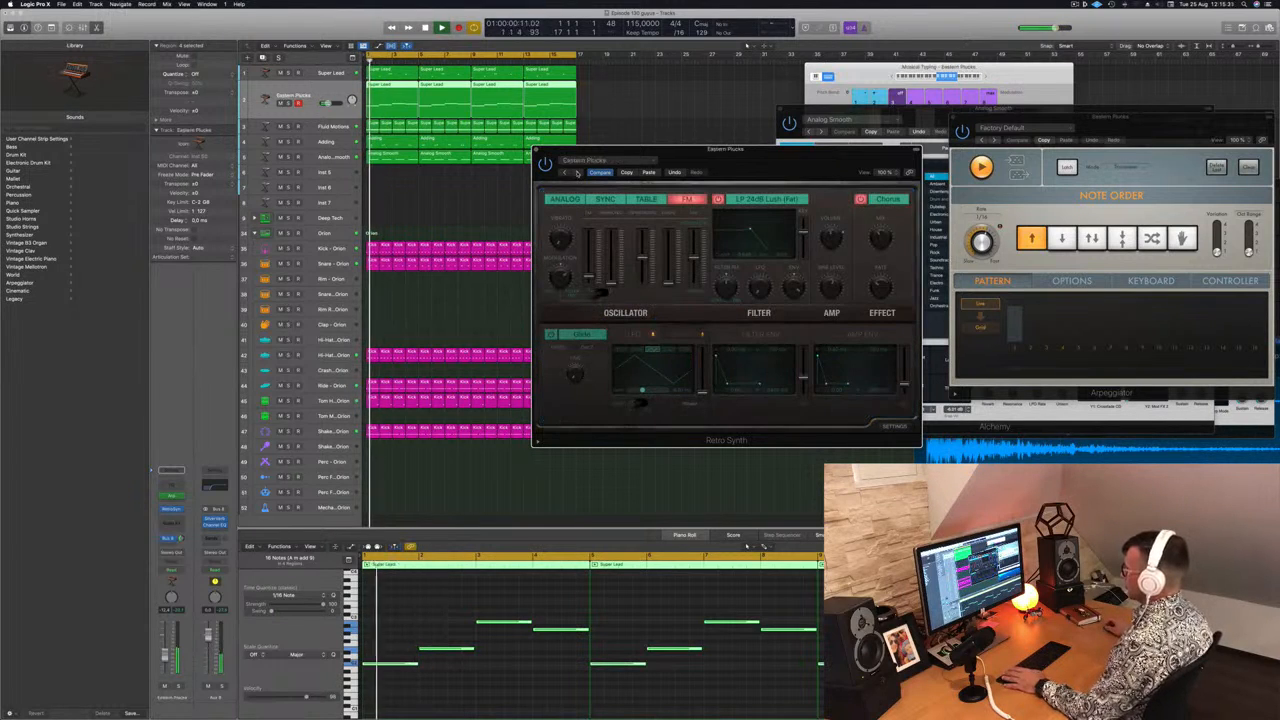
click(576, 172)
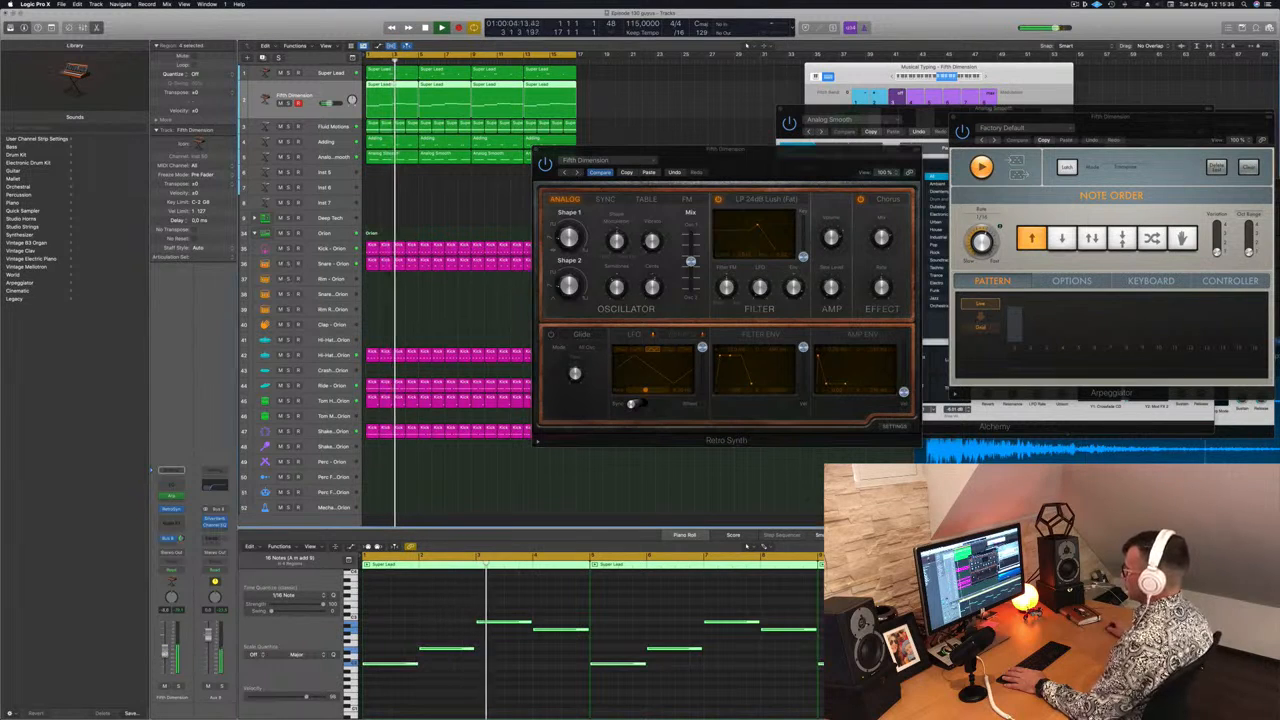
click(755, 226)
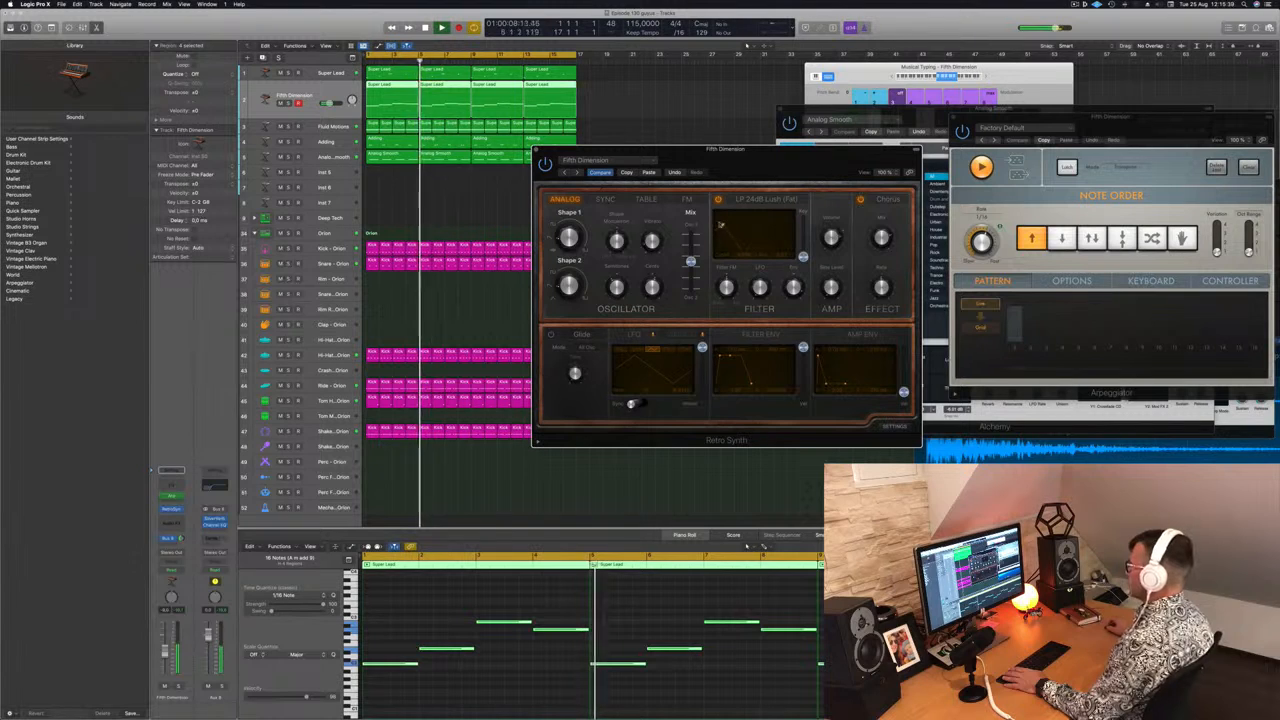
Step: Step the Retro Synth forward to the Fifth Sequence preset and replay the loop with the synth window moved off the regions
click(576, 172)
key(Return)
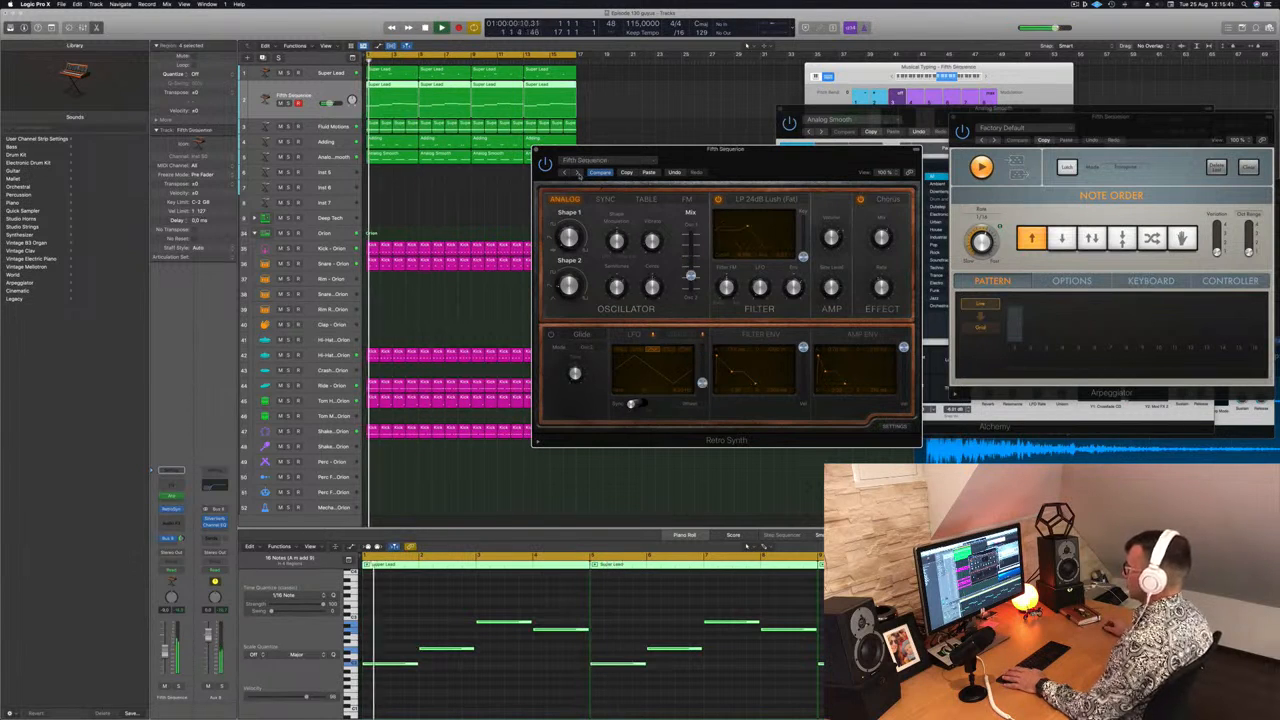
drag(751, 154, 848, 106)
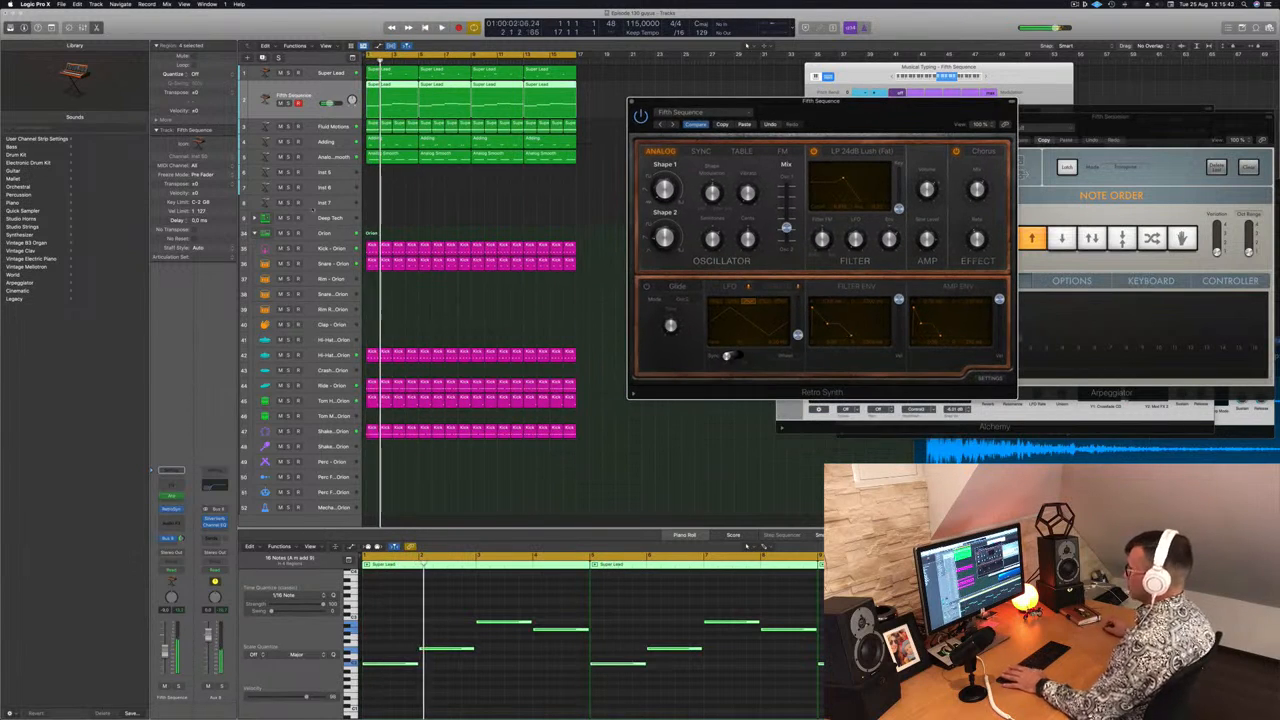
click(747, 46)
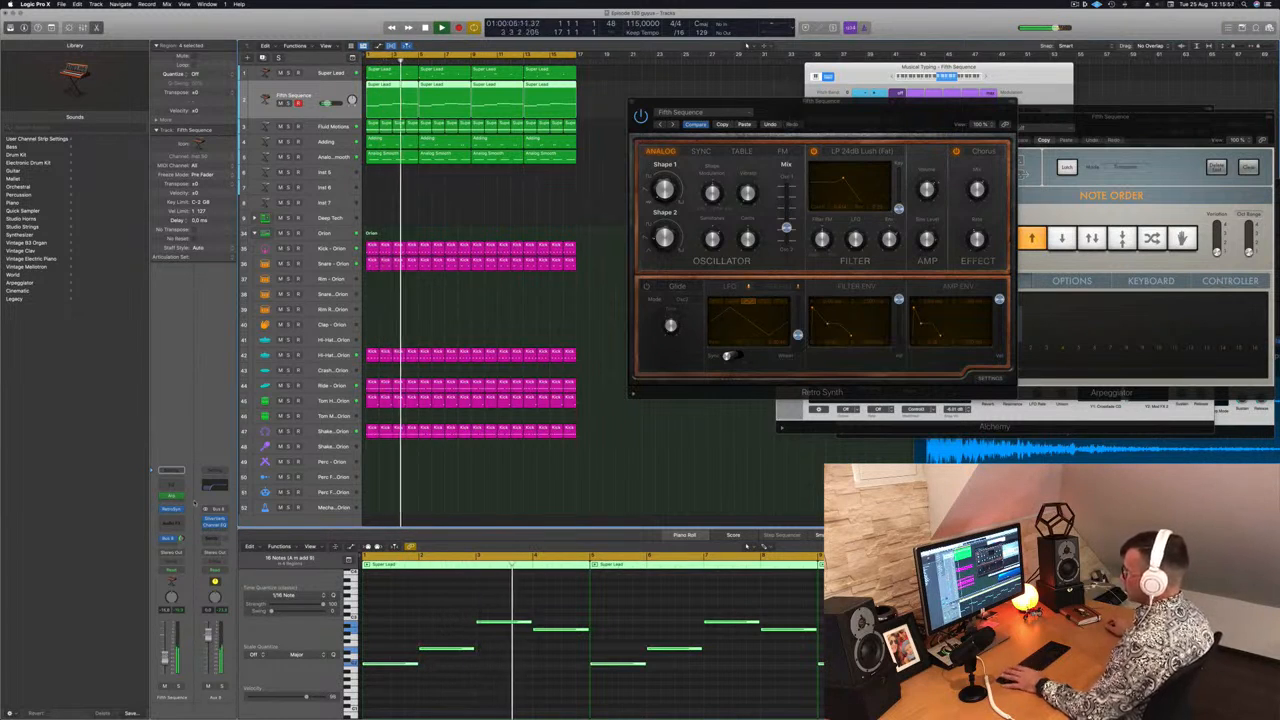
key(Return)
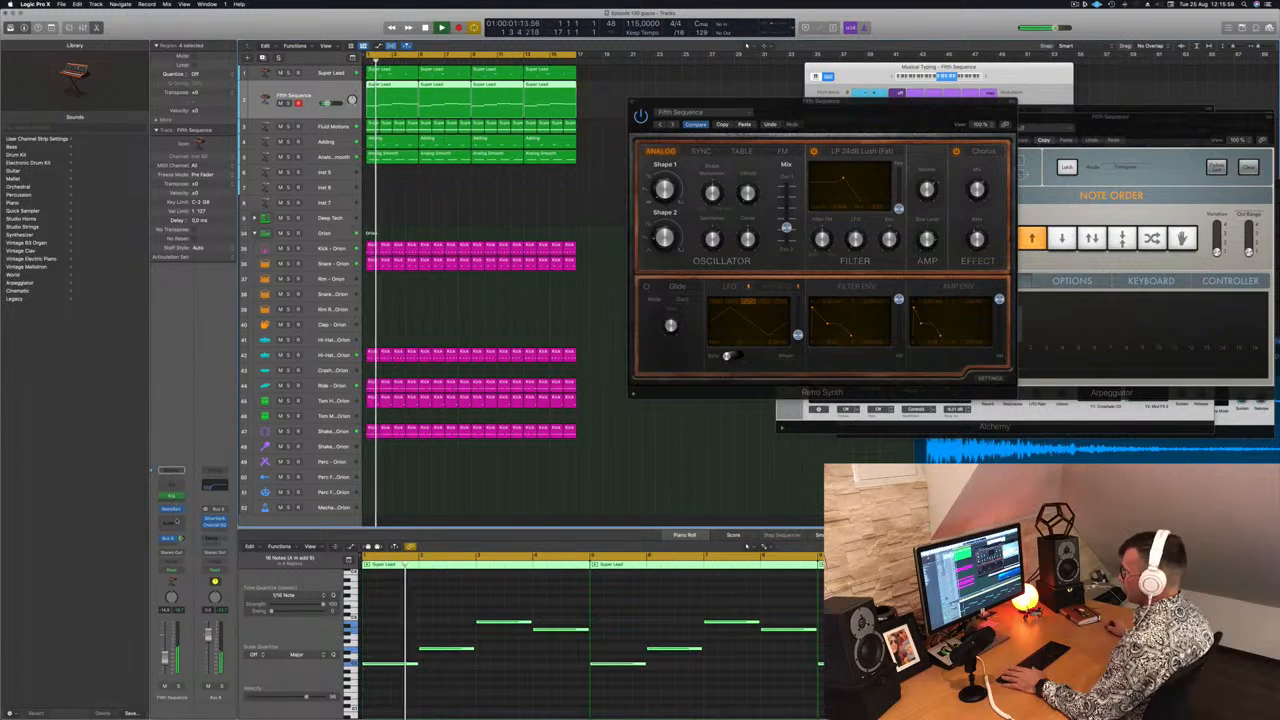
Step: Insert a stereo Compressor on the Fifth Sequence track and replay the loop from the start
click(177, 521)
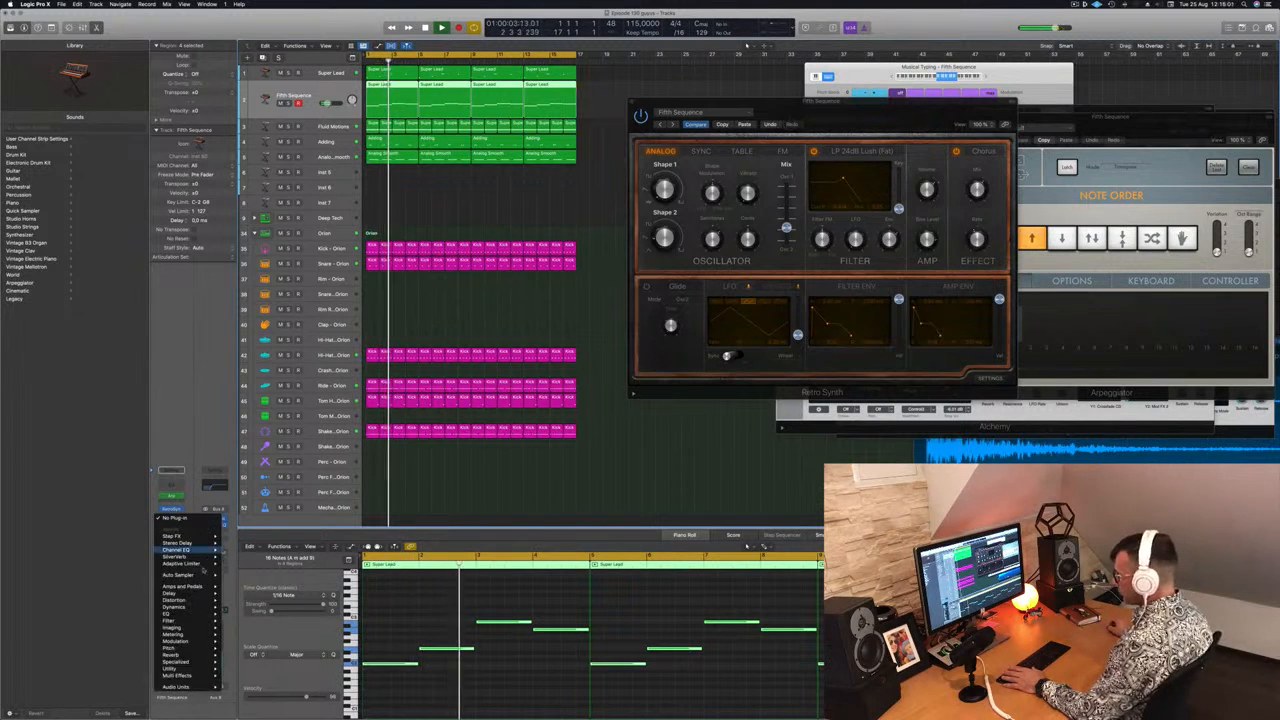
mouse_move(175, 607)
mouse_move(250, 608)
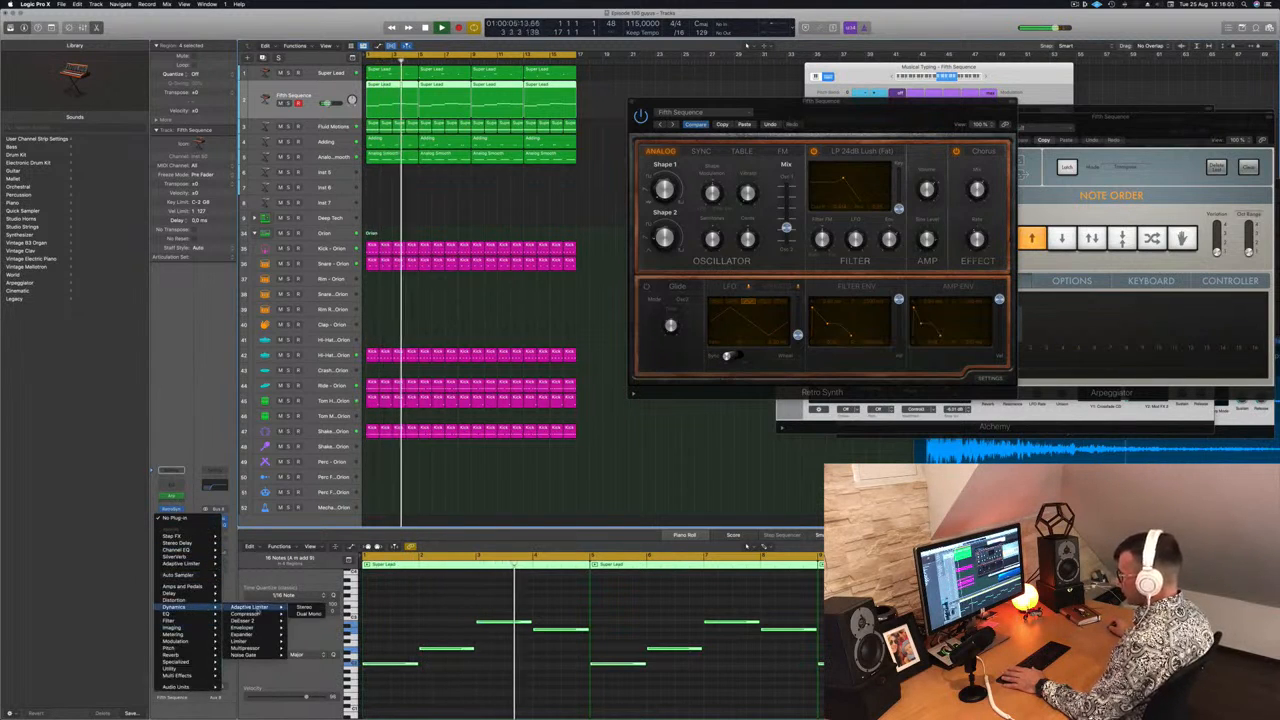
click(303, 607)
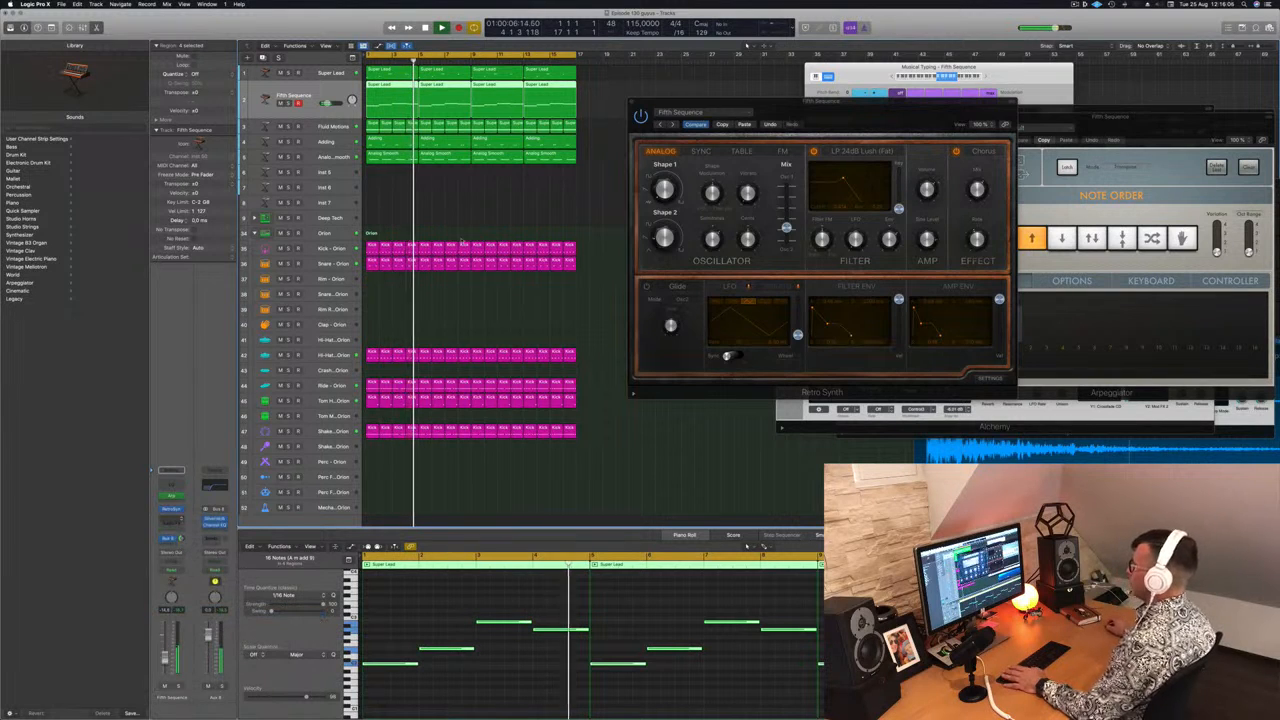
drag(651, 122, 530, 107)
key(Return)
Step: Set the Compressor's side chain source to Kick 1 - Deep Tech (Inst 8)
click(635, 101)
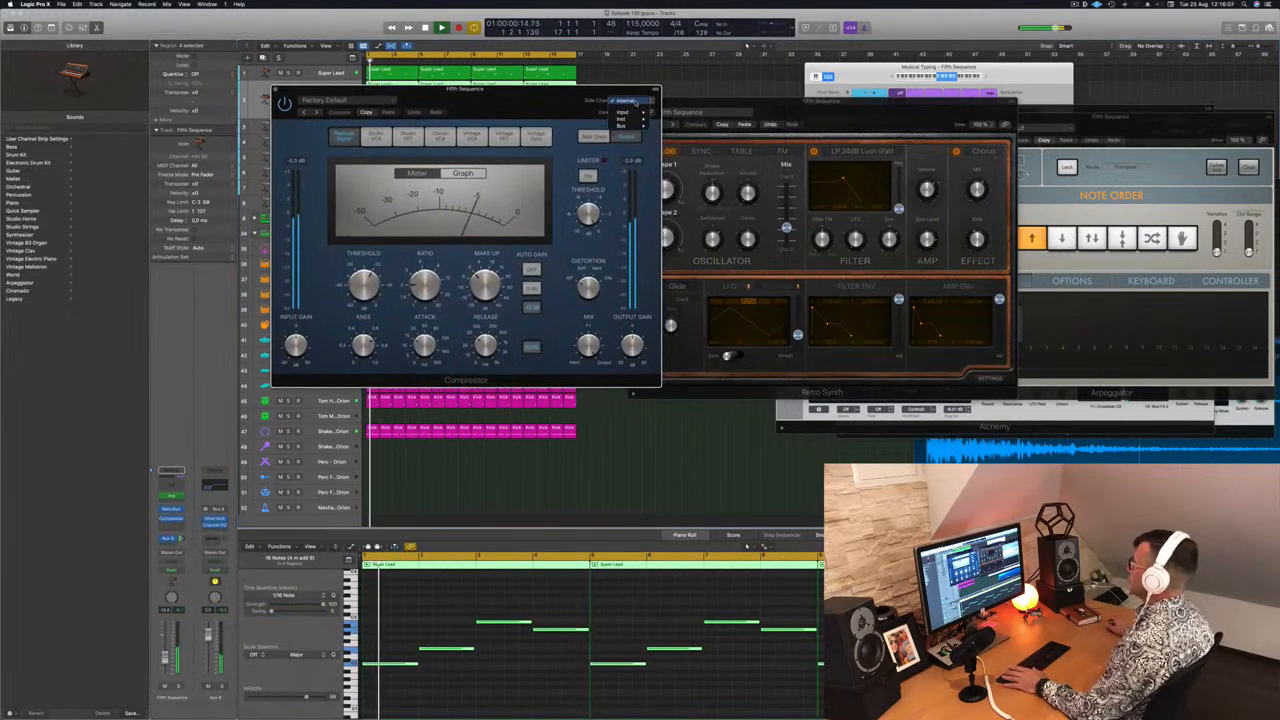
mouse_move(636, 127)
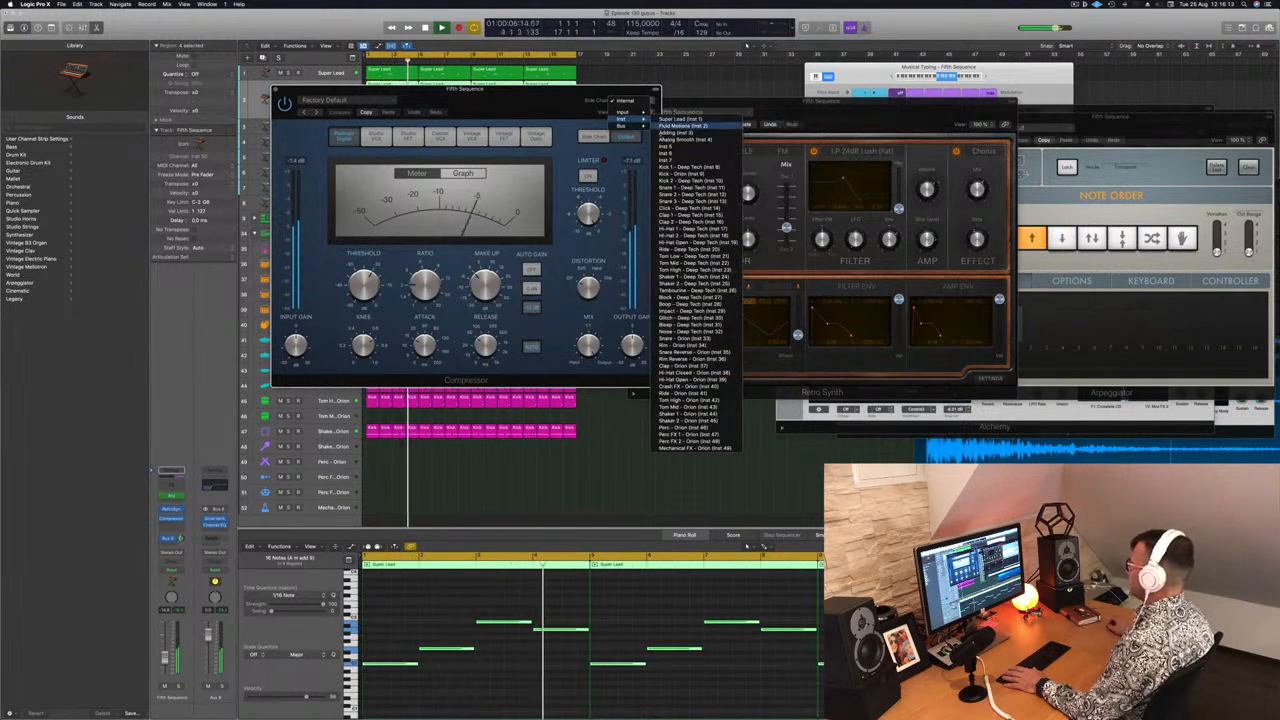
click(685, 167)
drag(526, 111, 595, 111)
Step: Adjust the Compressor's threshold, set its side chain source to Kick - Orion (Inst 9), and close the track's Compressor and Retro Synth windows
drag(439, 282, 440, 286)
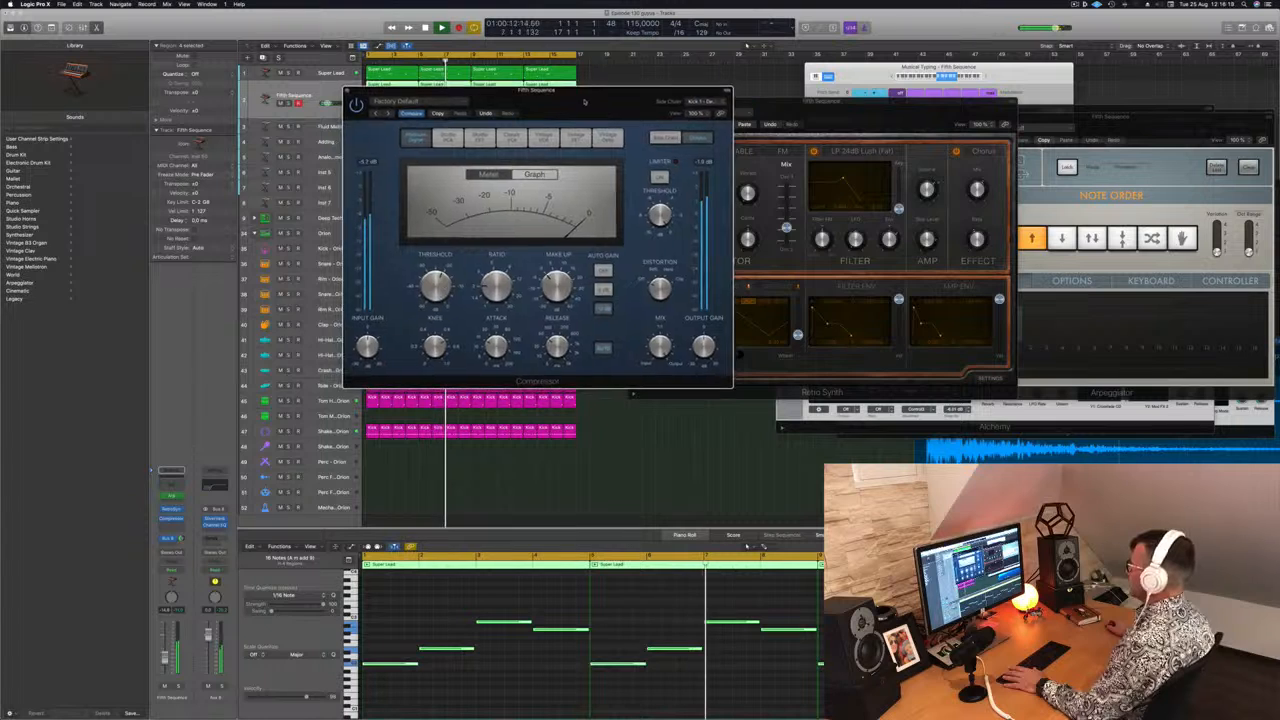
drag(579, 102, 879, 116)
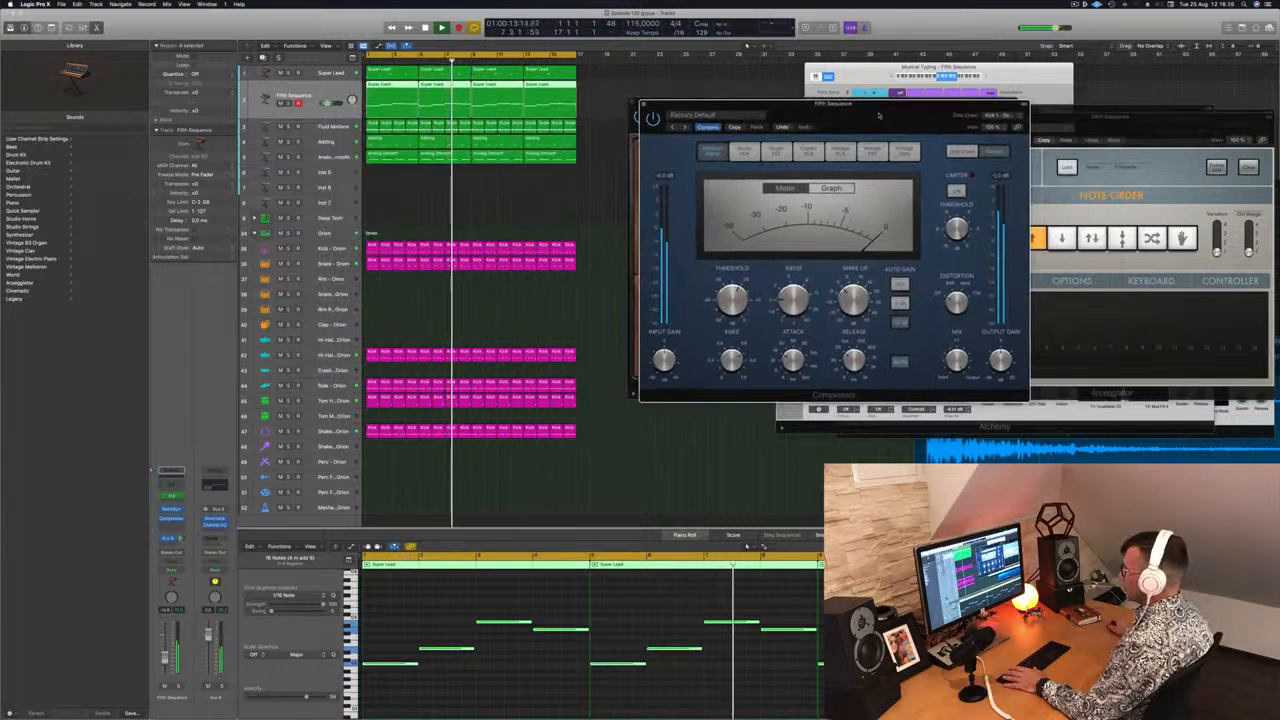
click(1010, 115)
mouse_move(1000, 102)
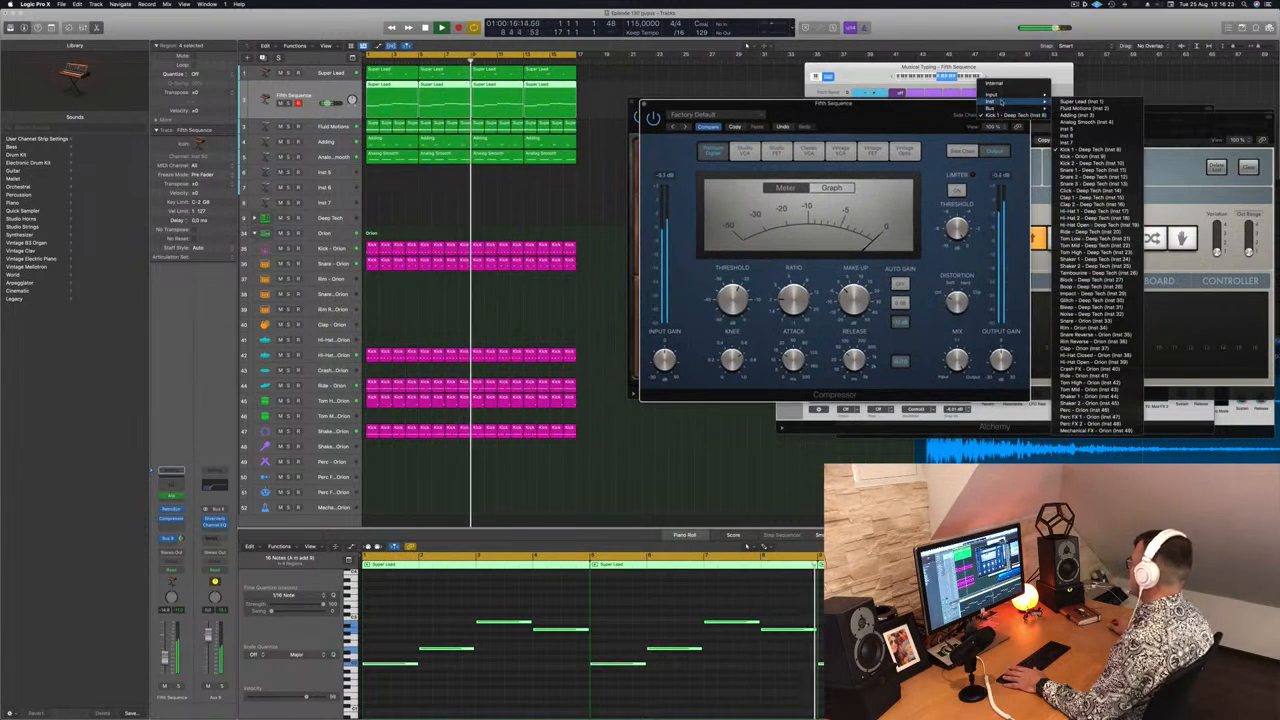
click(1090, 158)
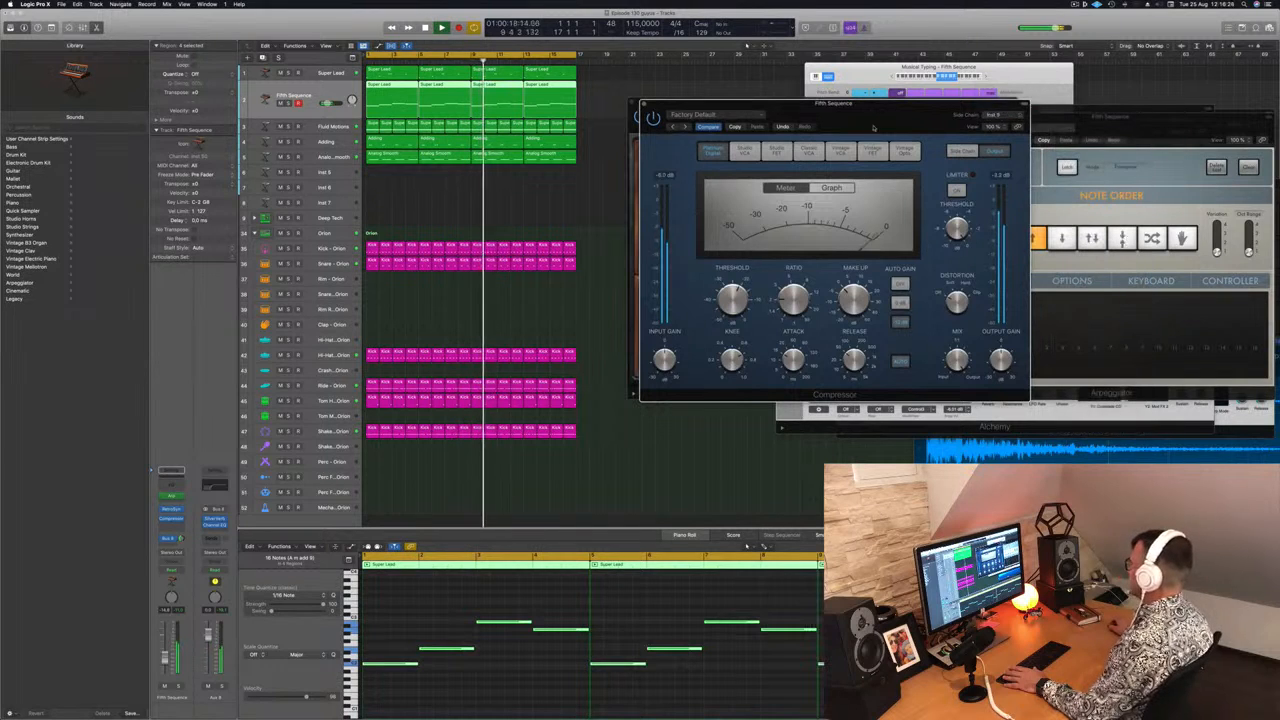
drag(877, 116, 857, 104)
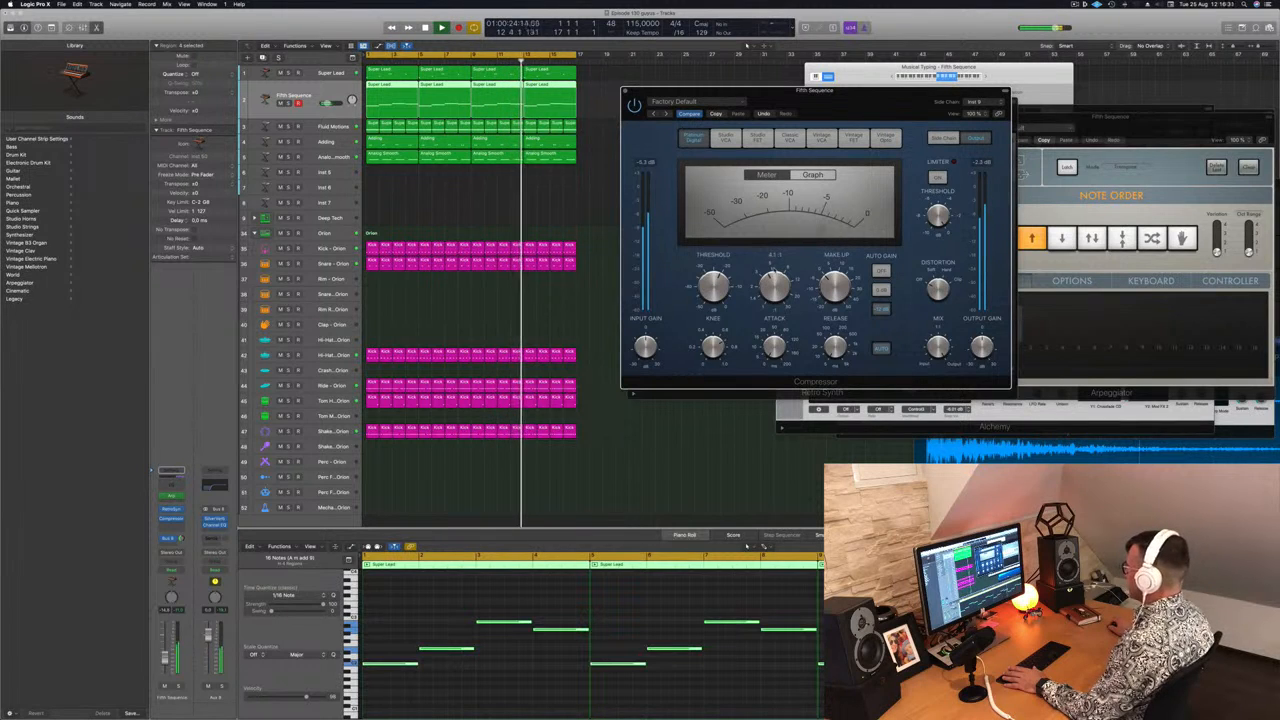
mouse_move(719, 285)
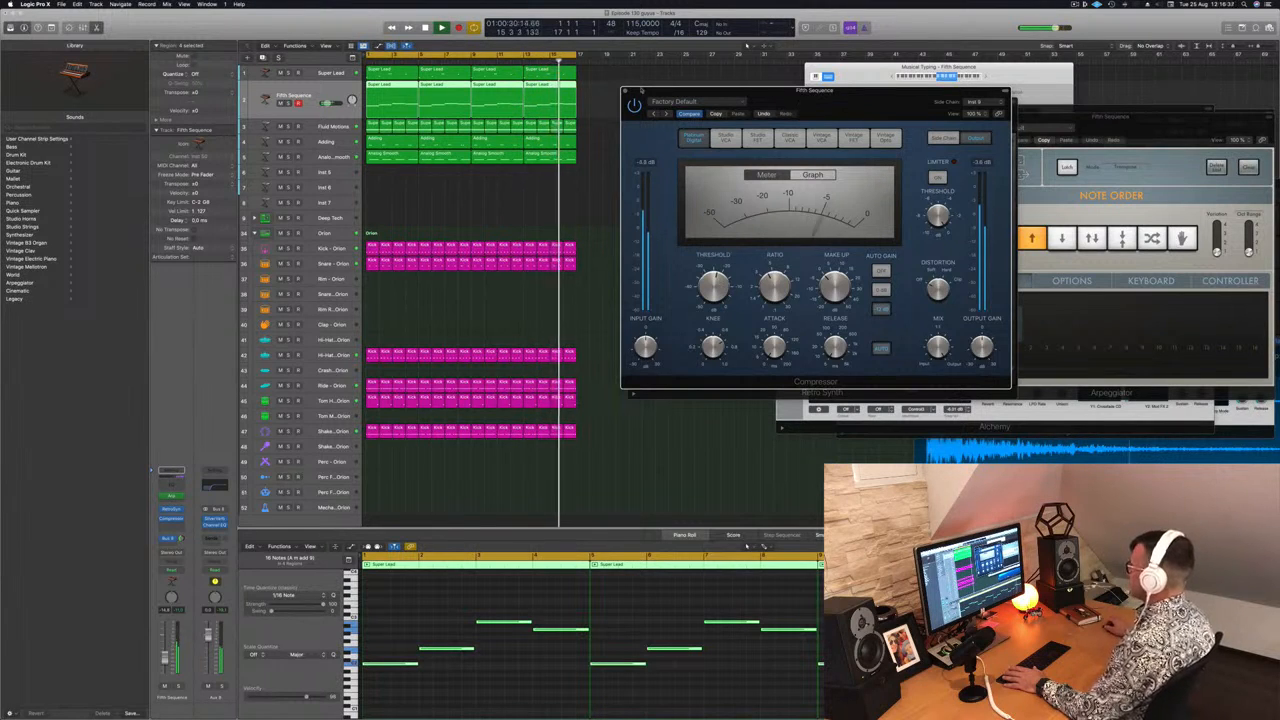
click(626, 91)
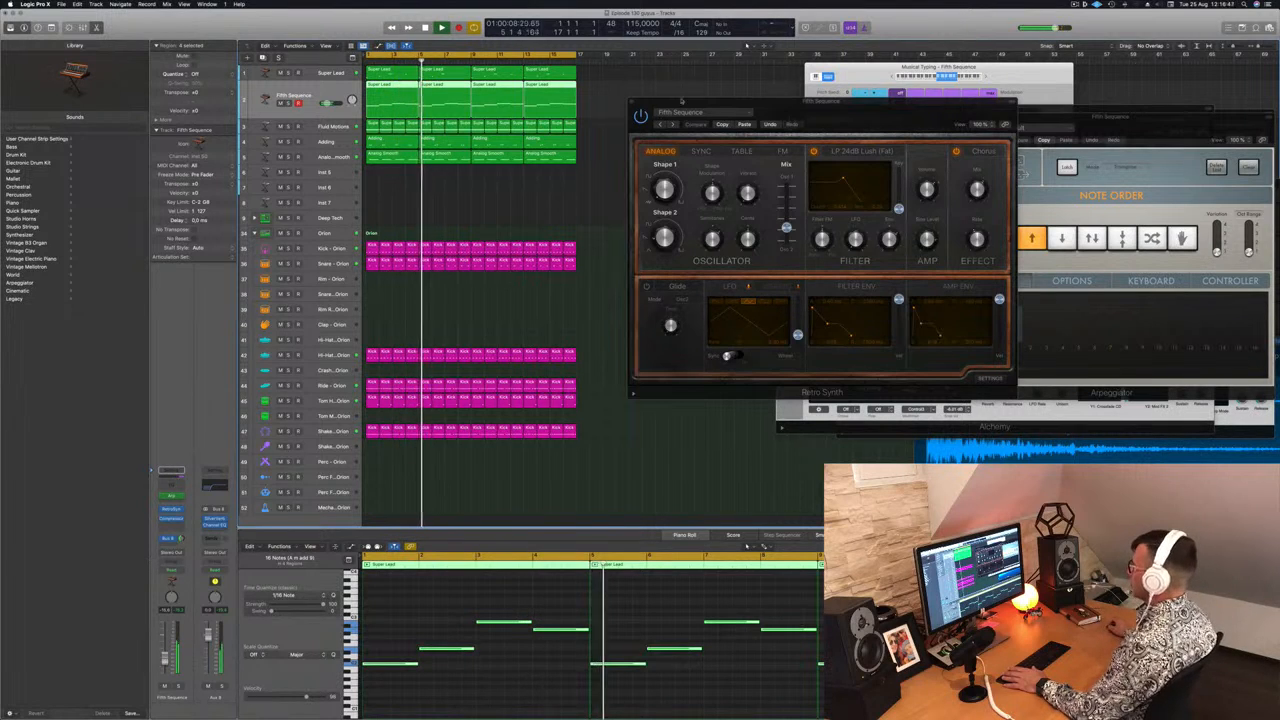
drag(682, 100, 657, 90)
click(607, 91)
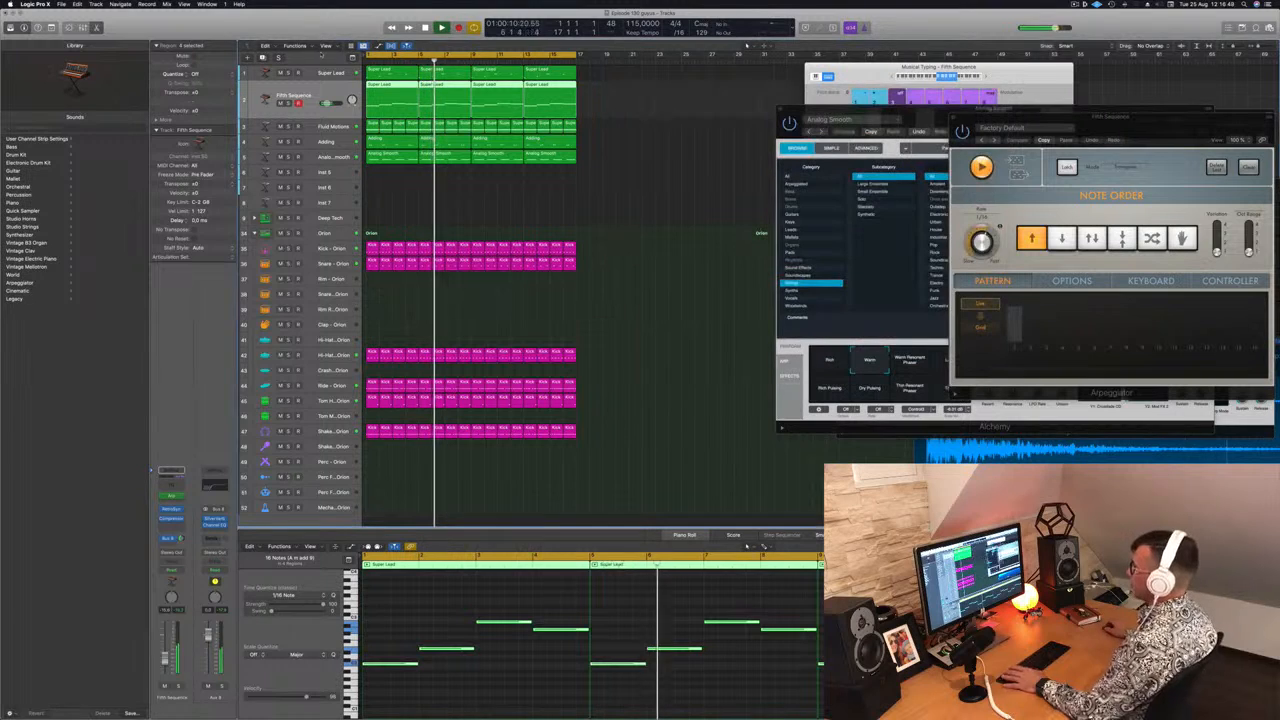
Step: Play the loop with the Super Lead track selected and check its Retro Synth settings
key(space)
click(322, 74)
key(space)
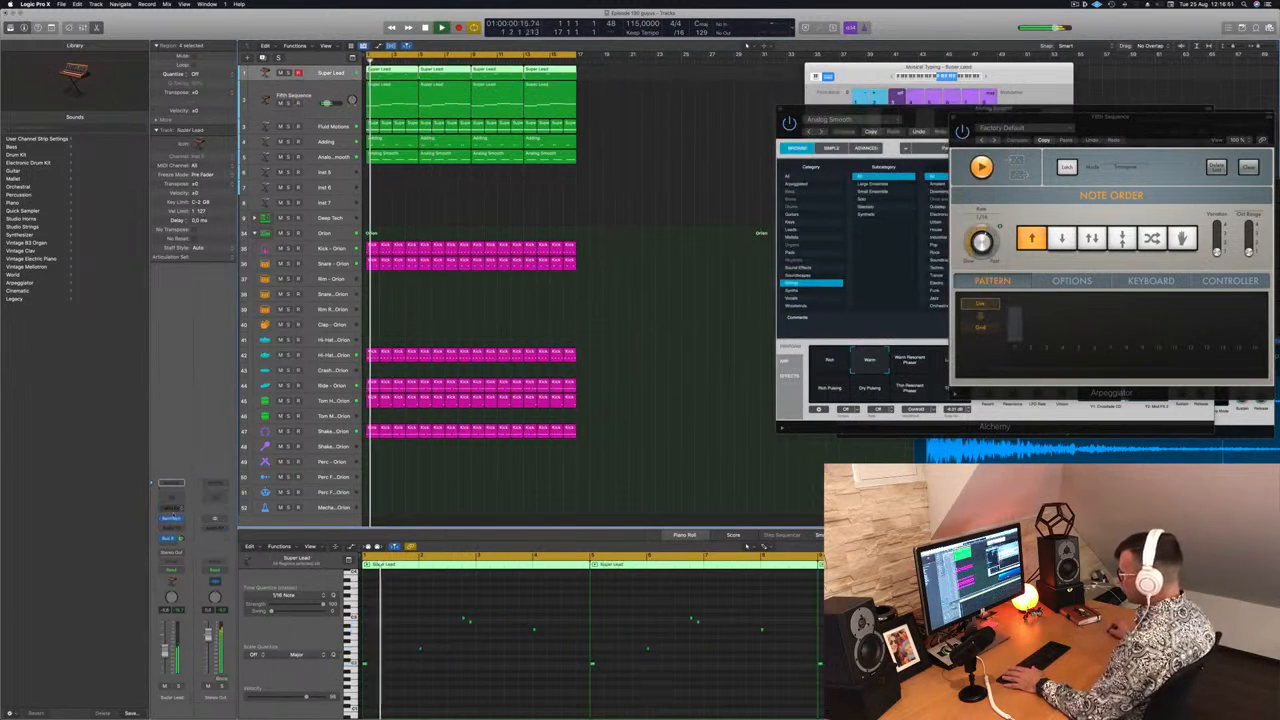
click(172, 518)
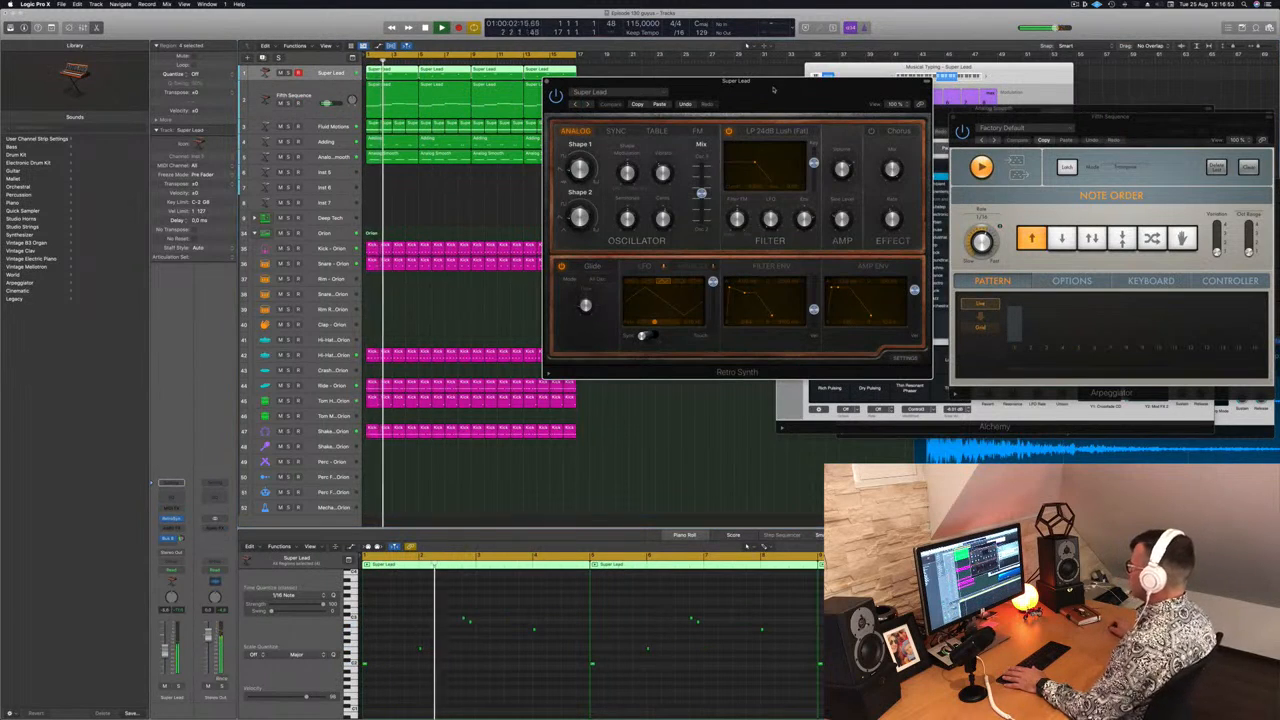
drag(773, 90, 778, 86)
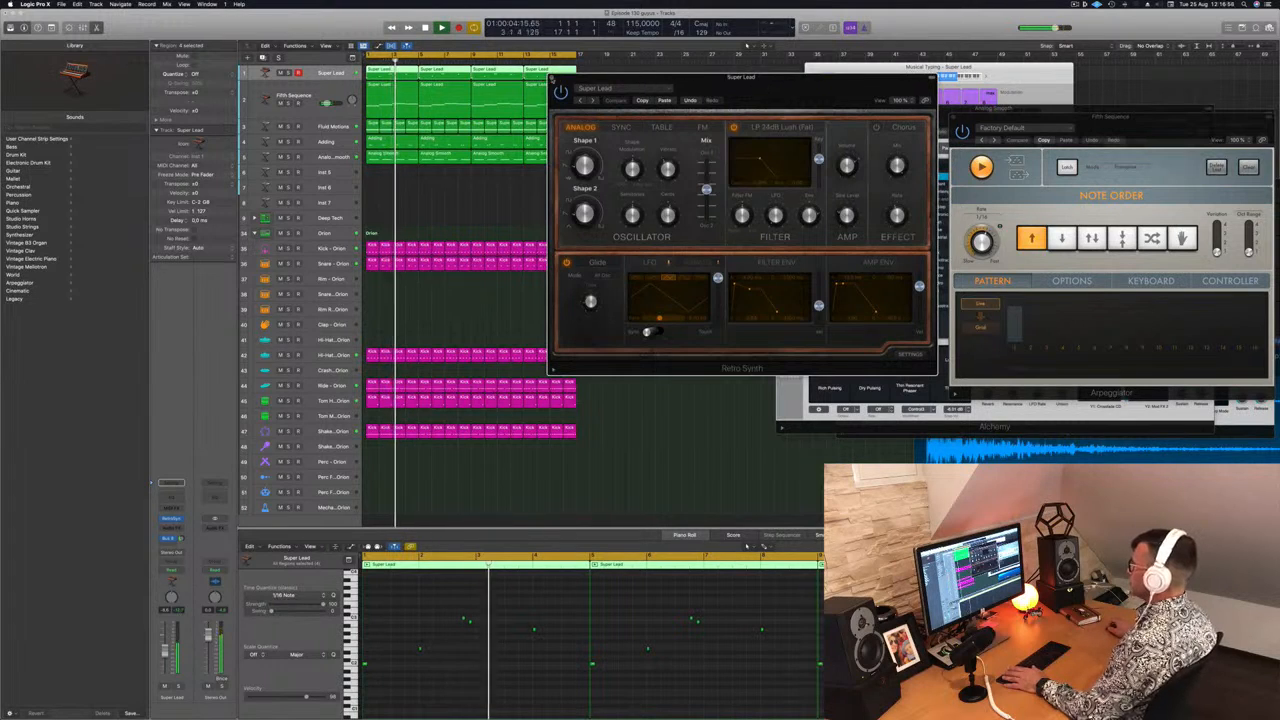
click(553, 78)
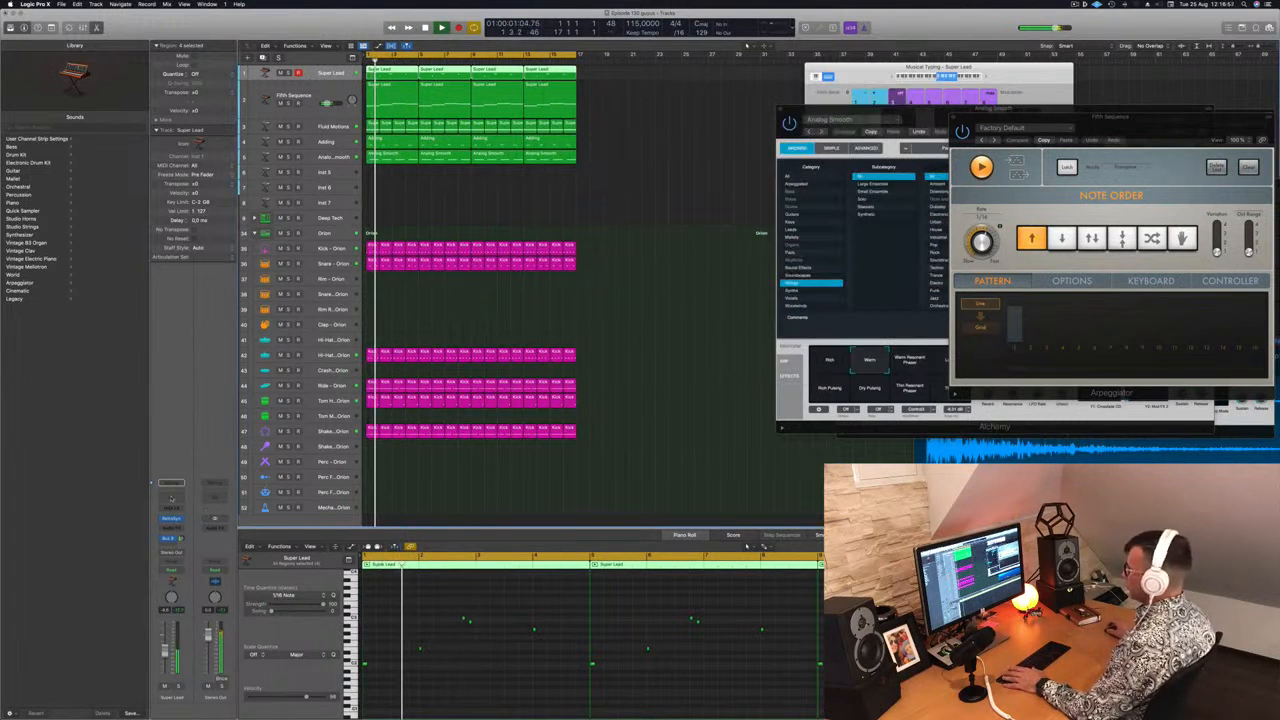
Step: Add a Channel EQ to the Super Lead track with a high-cut filter at 167 Hz and 36 dB/Oct
click(171, 498)
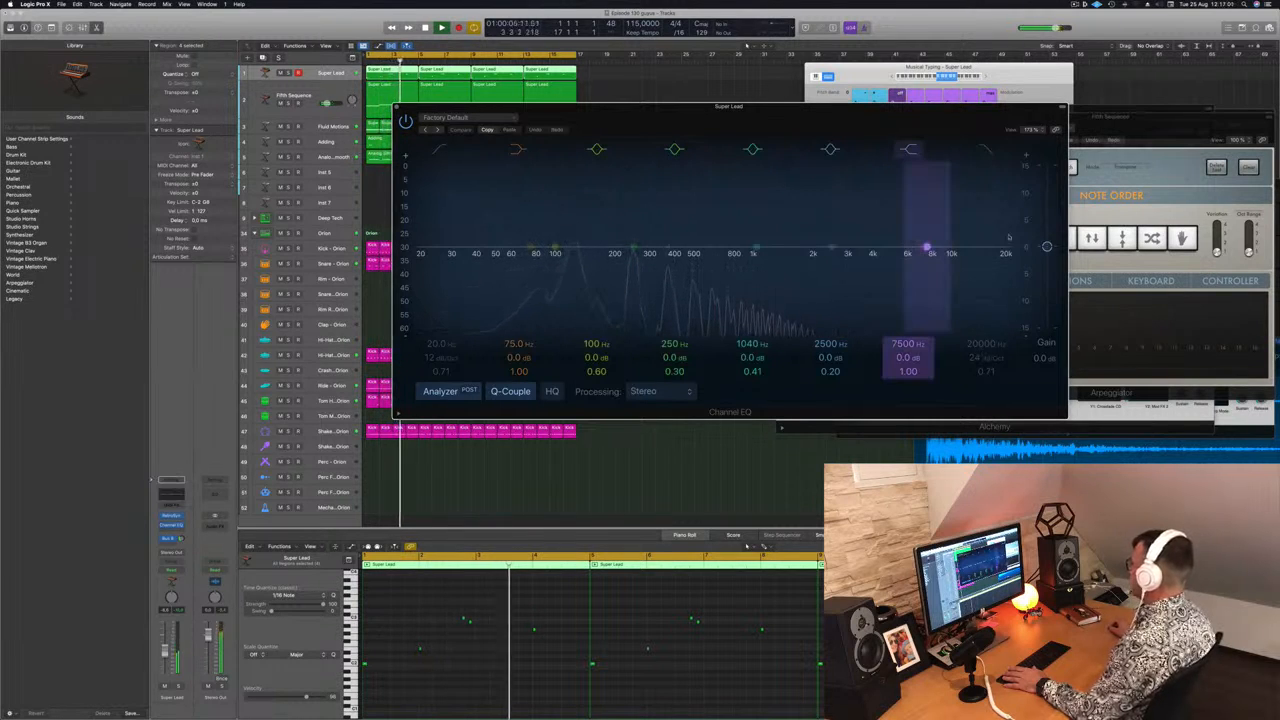
click(986, 149)
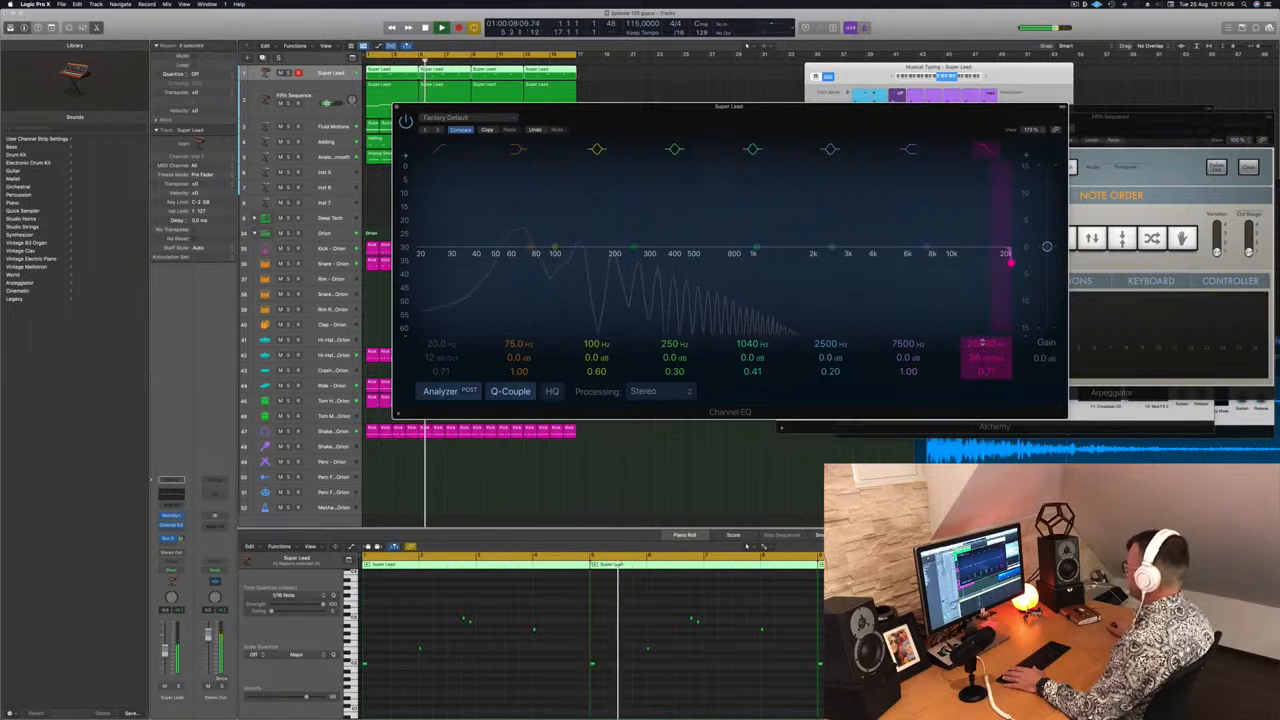
drag(982, 340, 982, 400)
drag(982, 344, 982, 342)
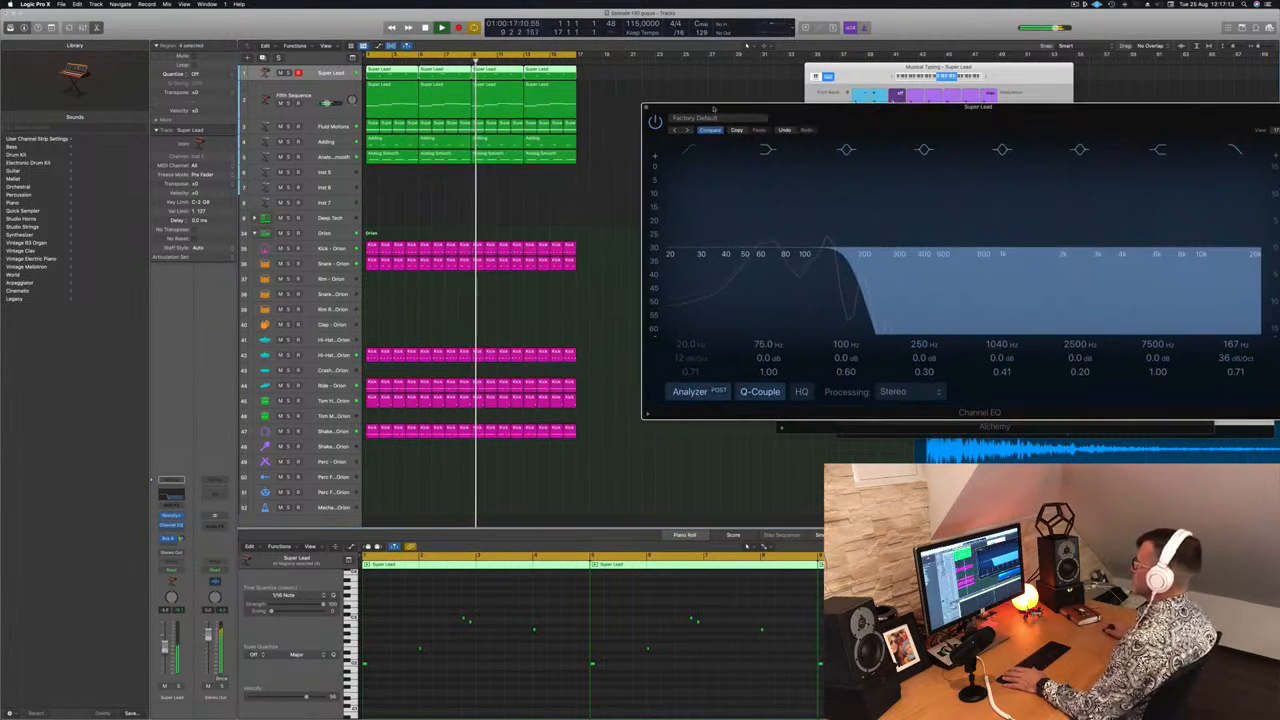
key(super+w)
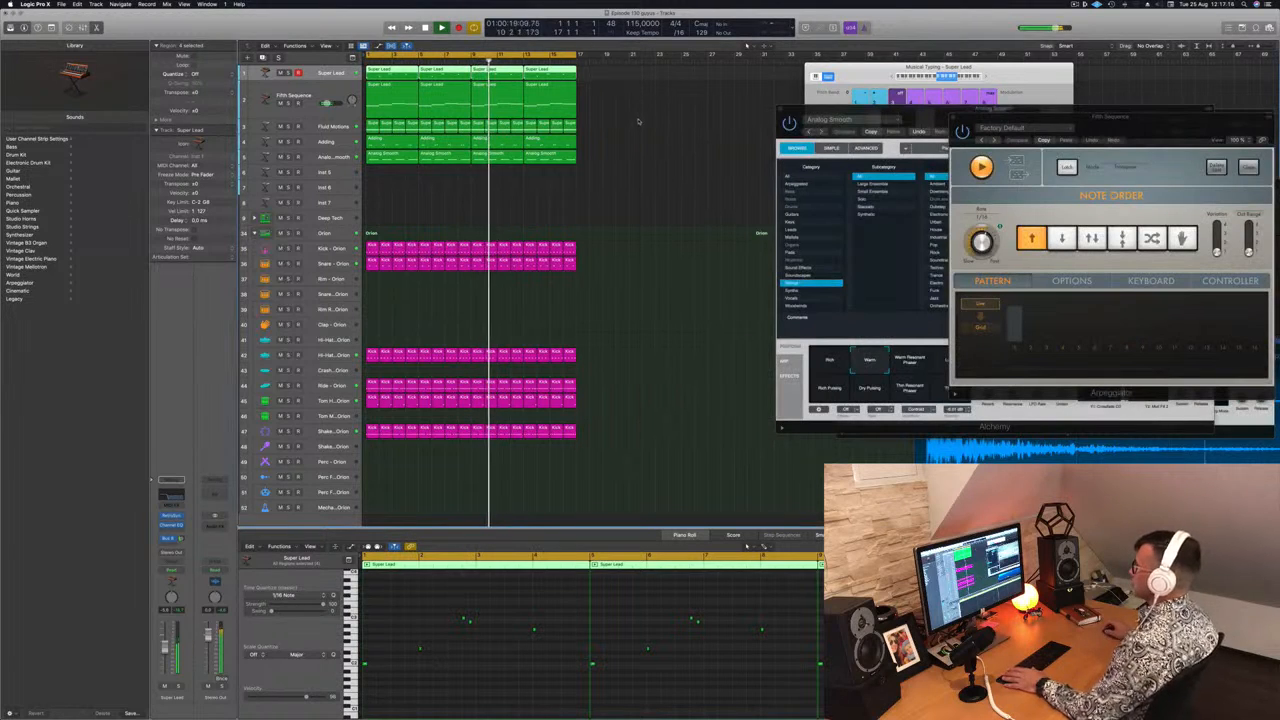
Step: Duplicate the Super Lead track and copy the four Fifth Sequence regions onto the new track
click(638, 121)
key(super+a)
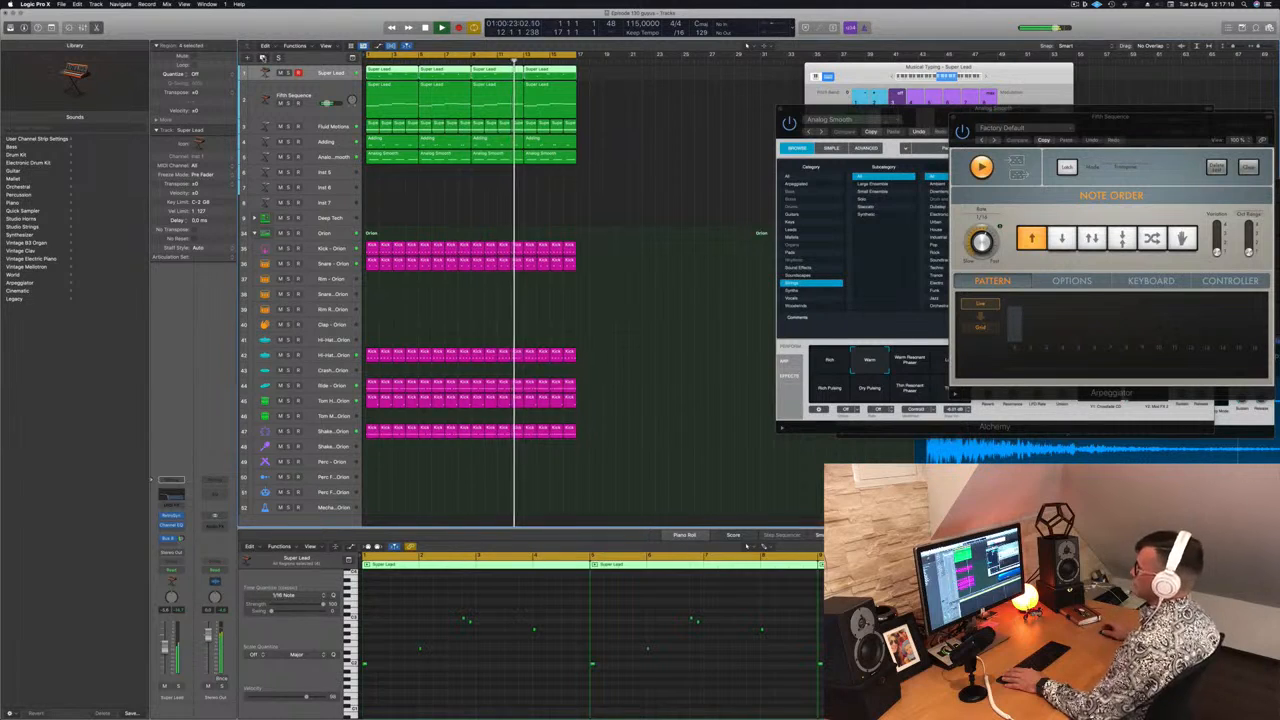
key(super+d)
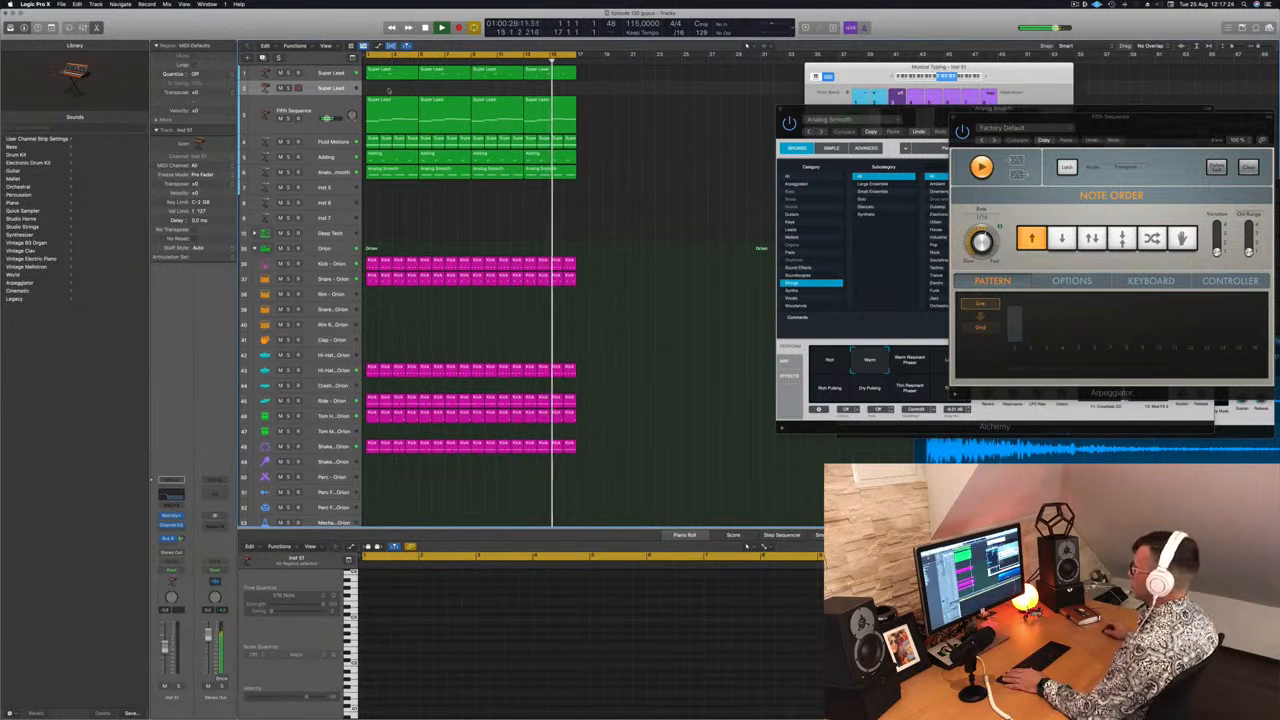
click(384, 99)
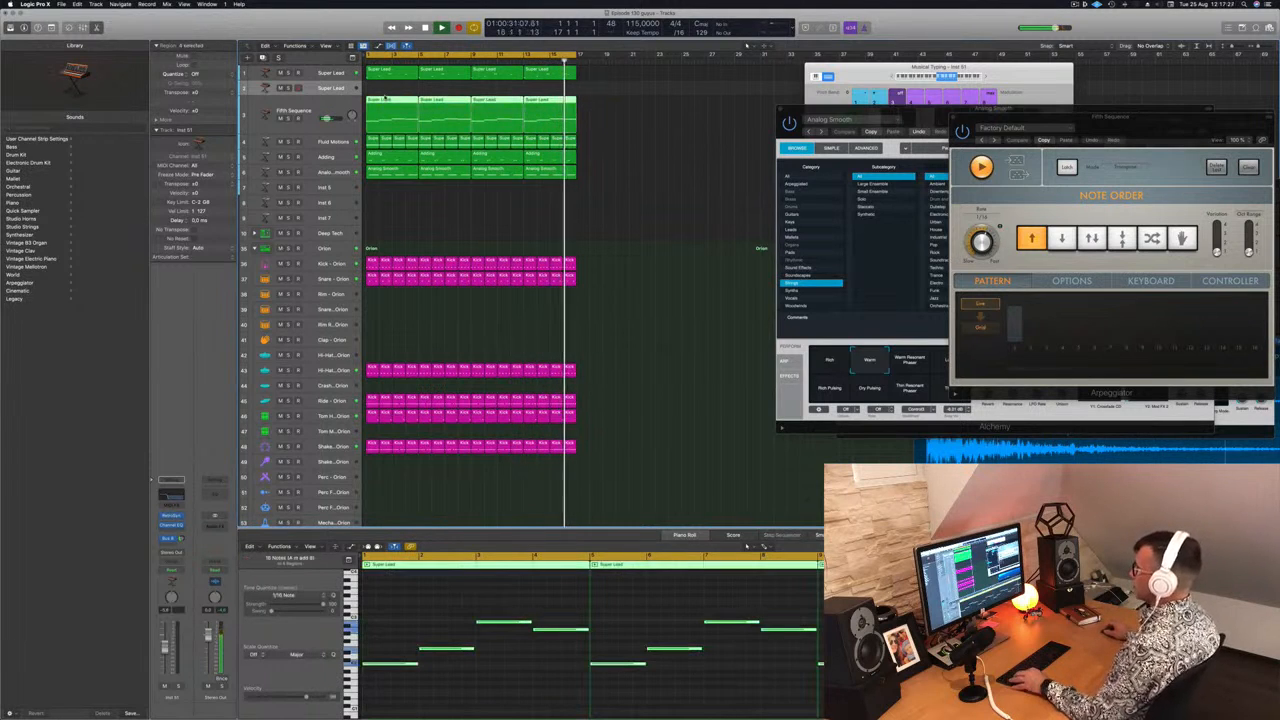
drag(384, 99, 385, 87)
Step: Shorten all notes in the copied regions to about an eighth note, duplicate them about three sixteenths later, and play the result
scroll(524, 618, down, 2)
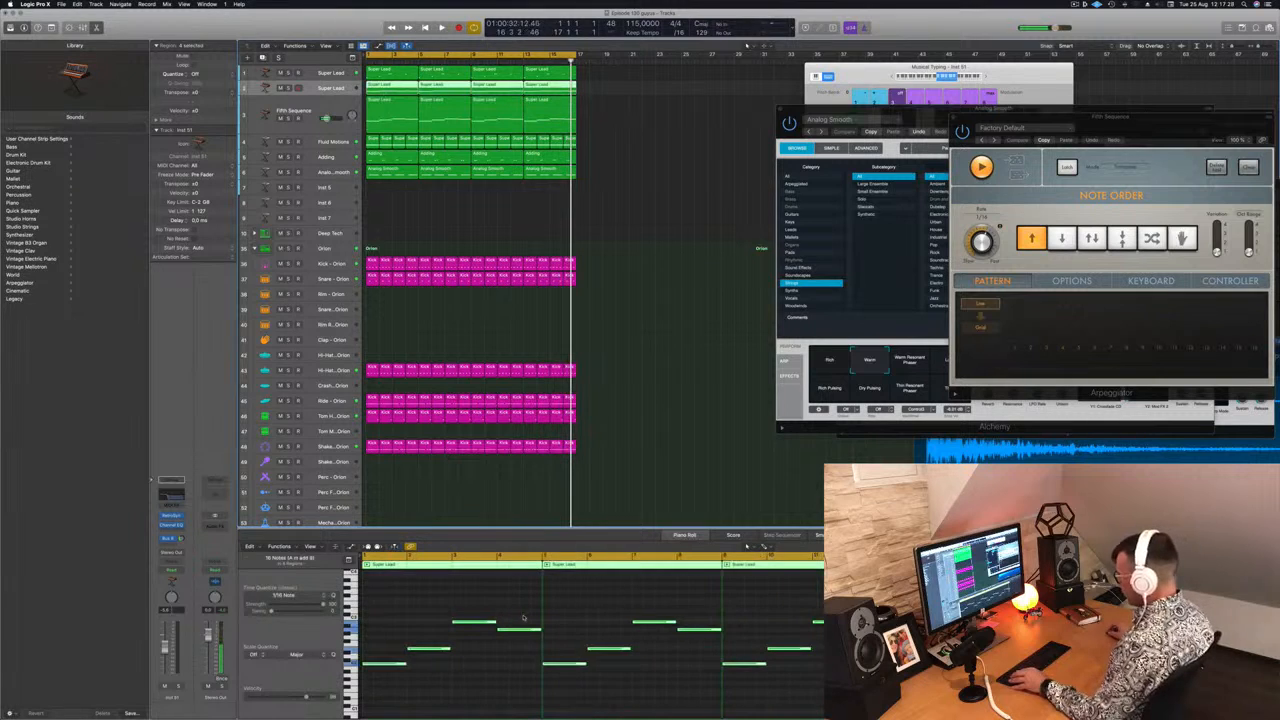
drag(395, 605, 1060, 693)
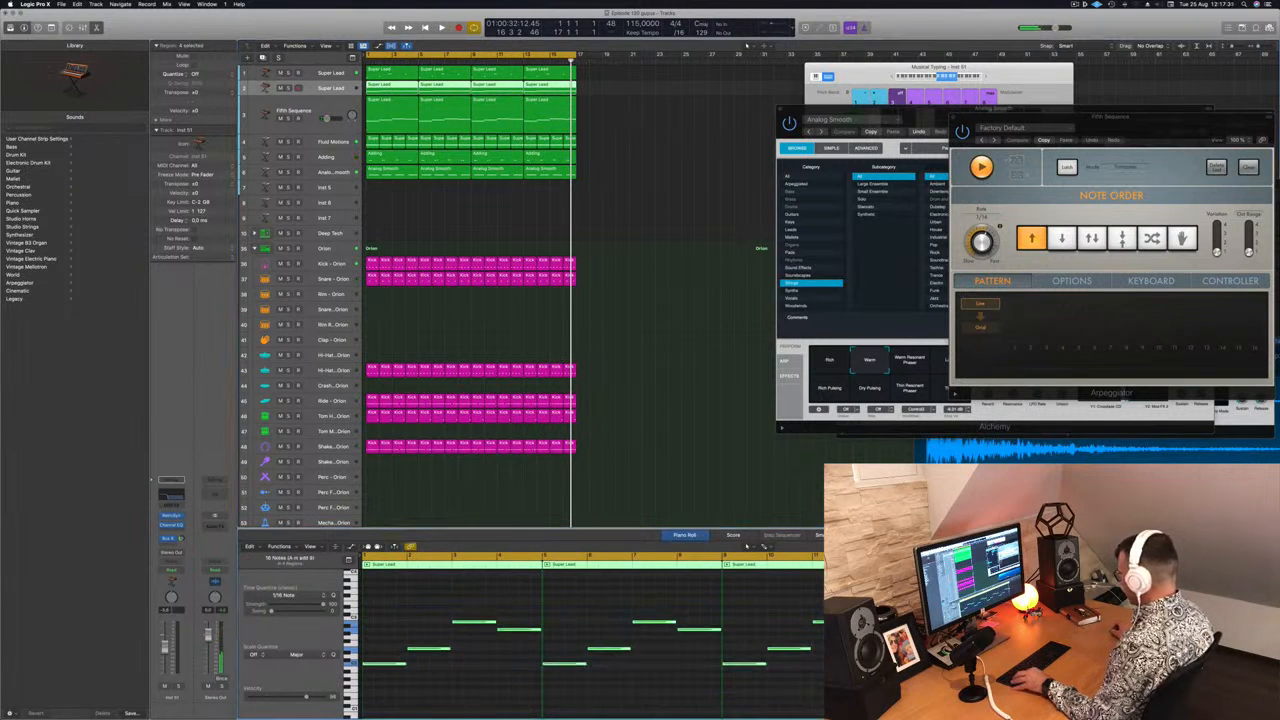
key(super+Right)
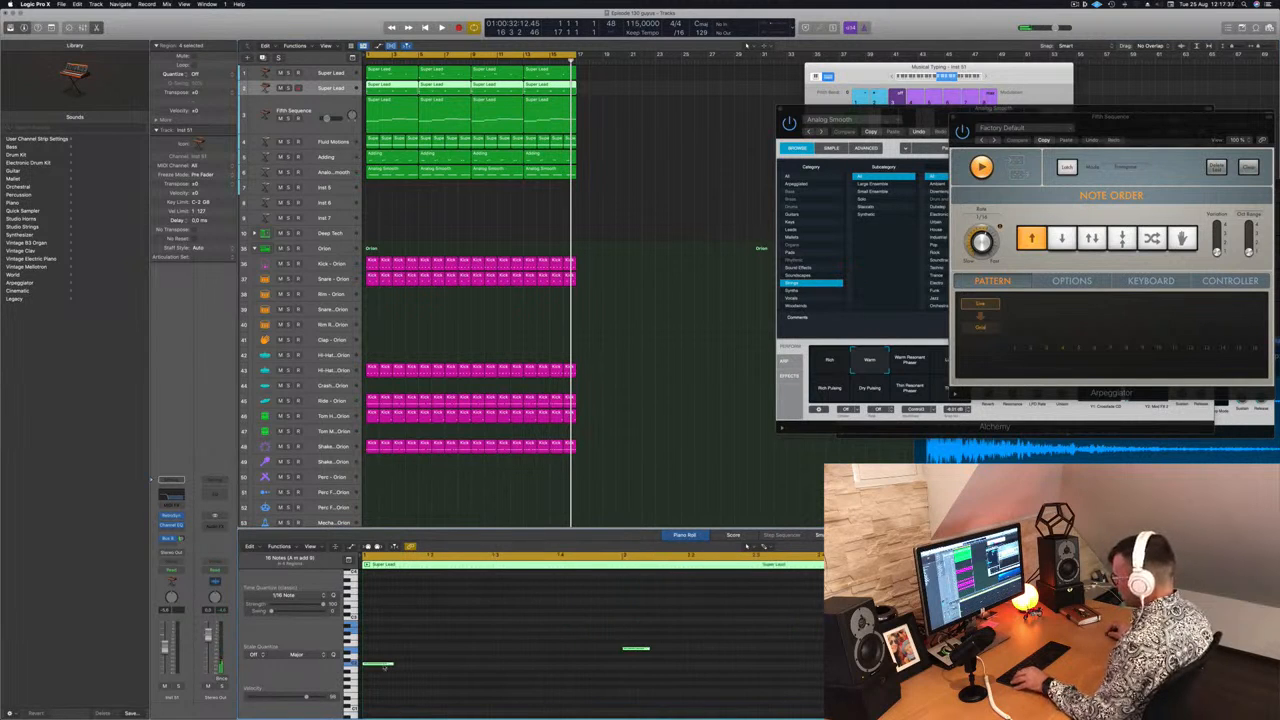
drag(385, 669, 426, 670)
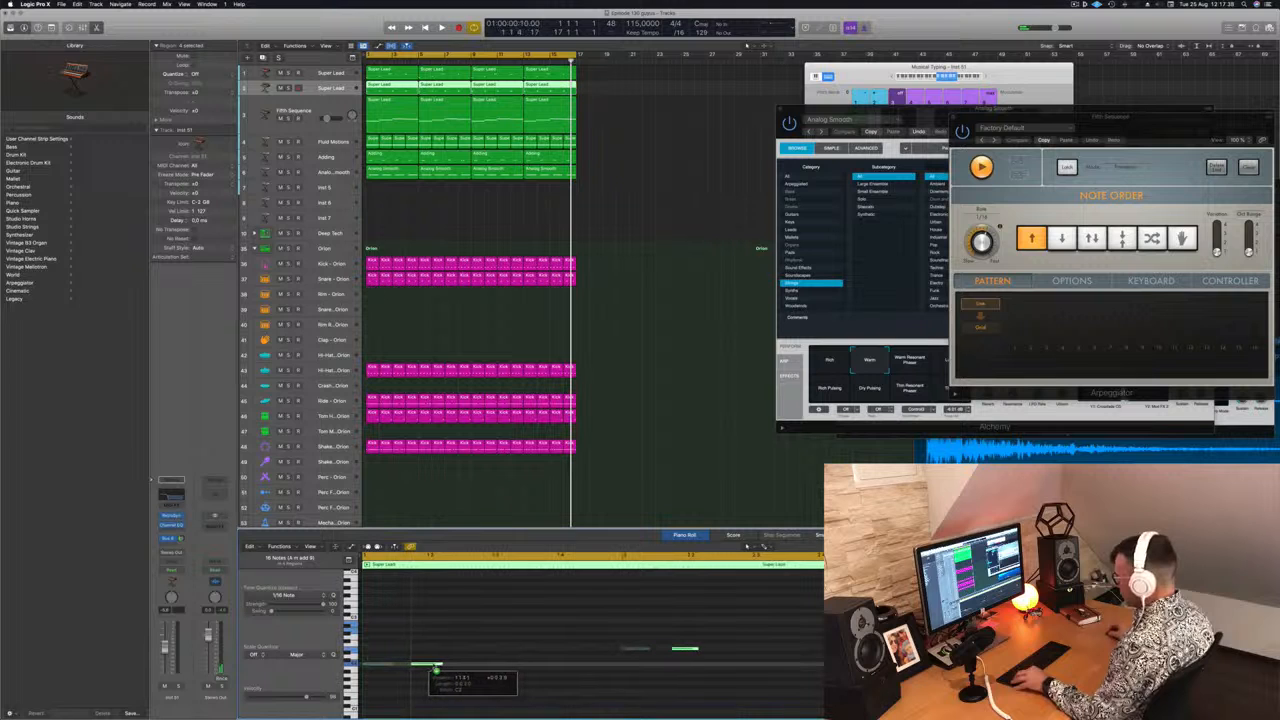
key(space)
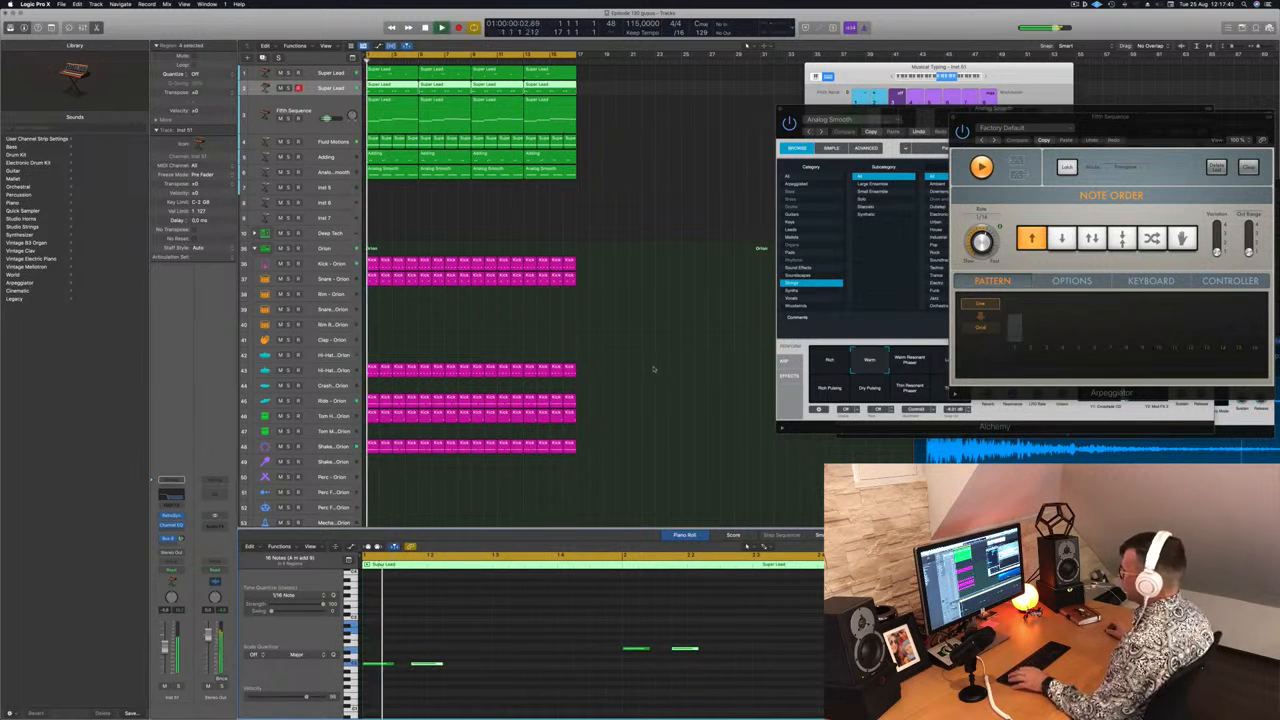
scroll(650, 340, down, 5)
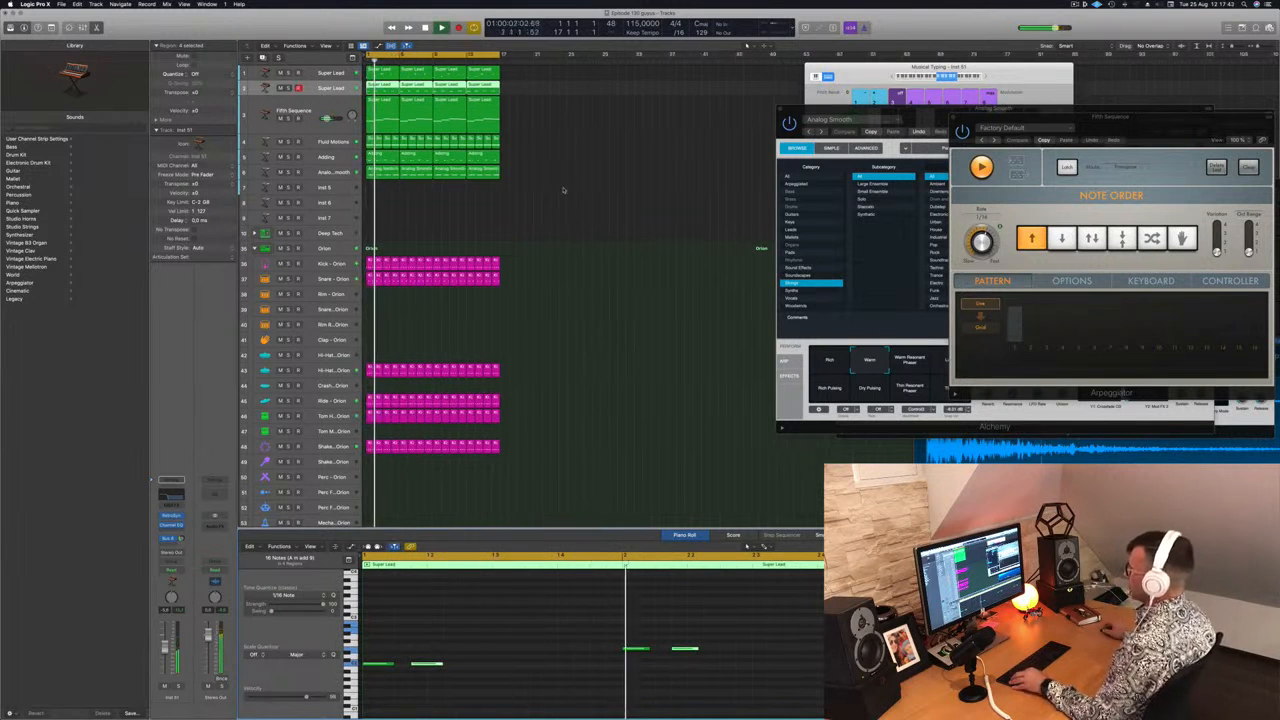
scroll(550, 180, down, 1)
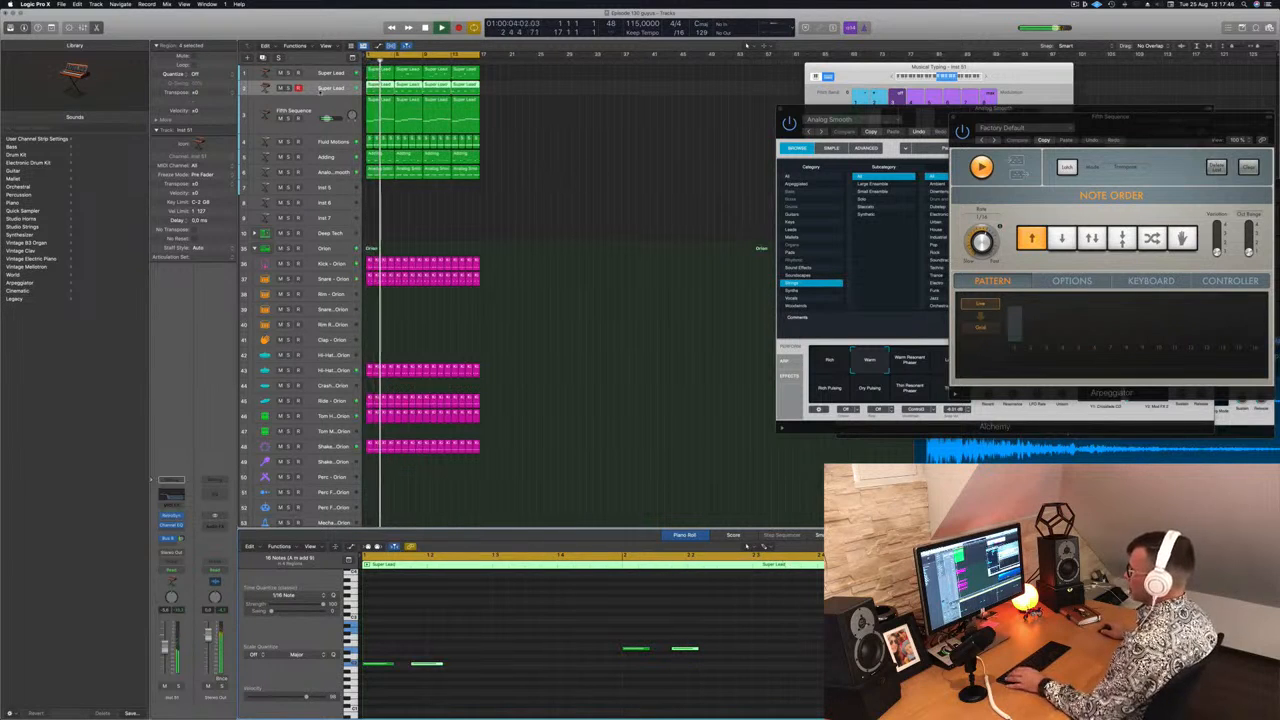
Step: Enlarge the duplicated Super Lead track and load the Synthesized Voice preset in its Retro Synth
drag(324, 96, 324, 126)
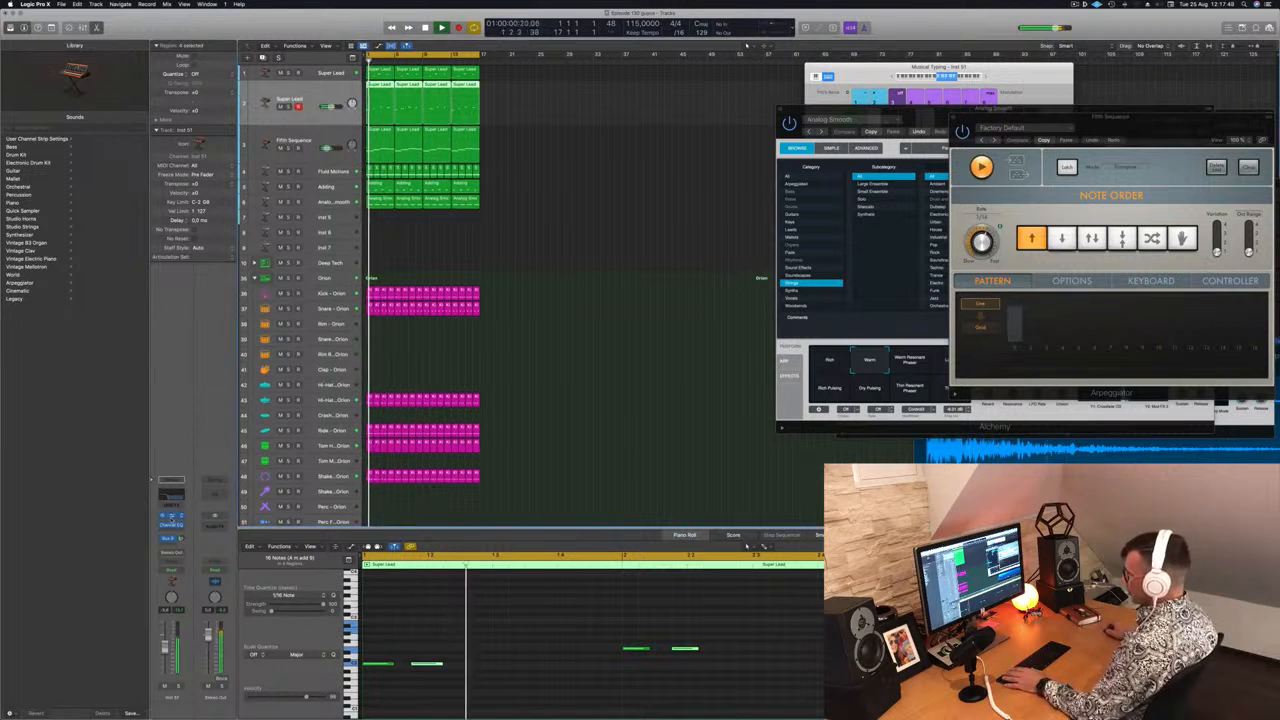
click(171, 516)
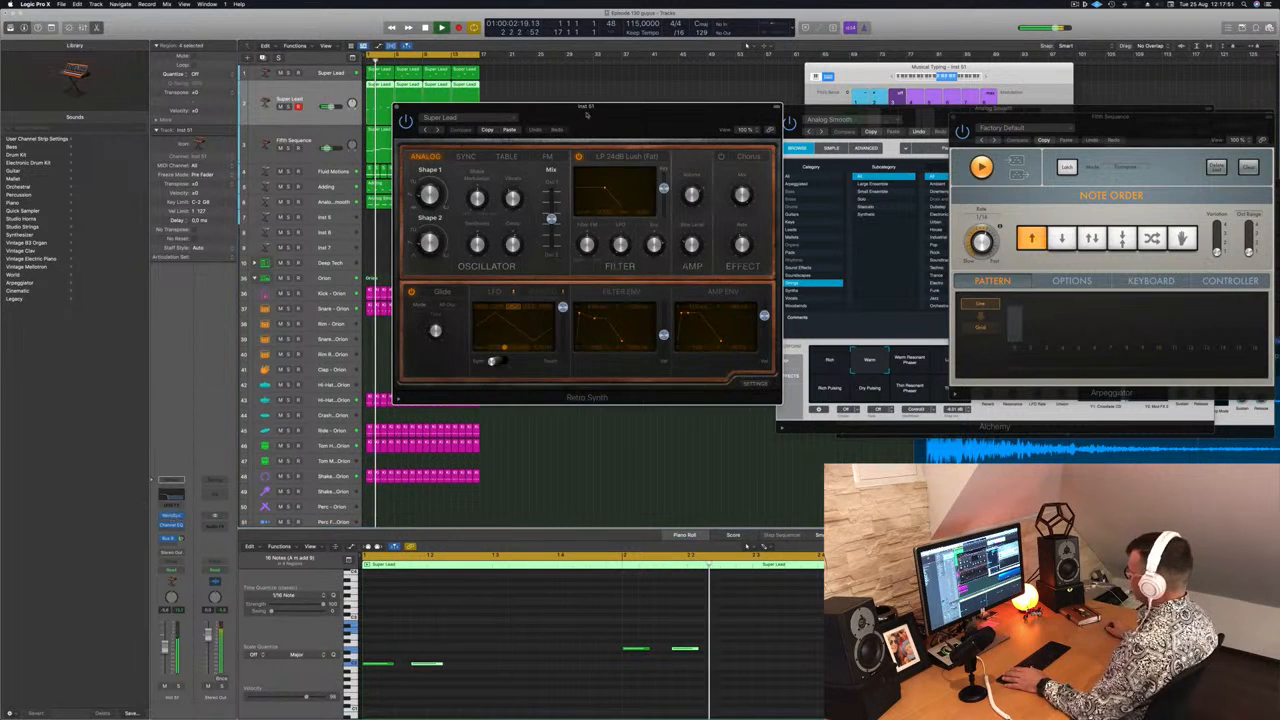
drag(480, 106, 468, 103)
key(Return)
click(424, 127)
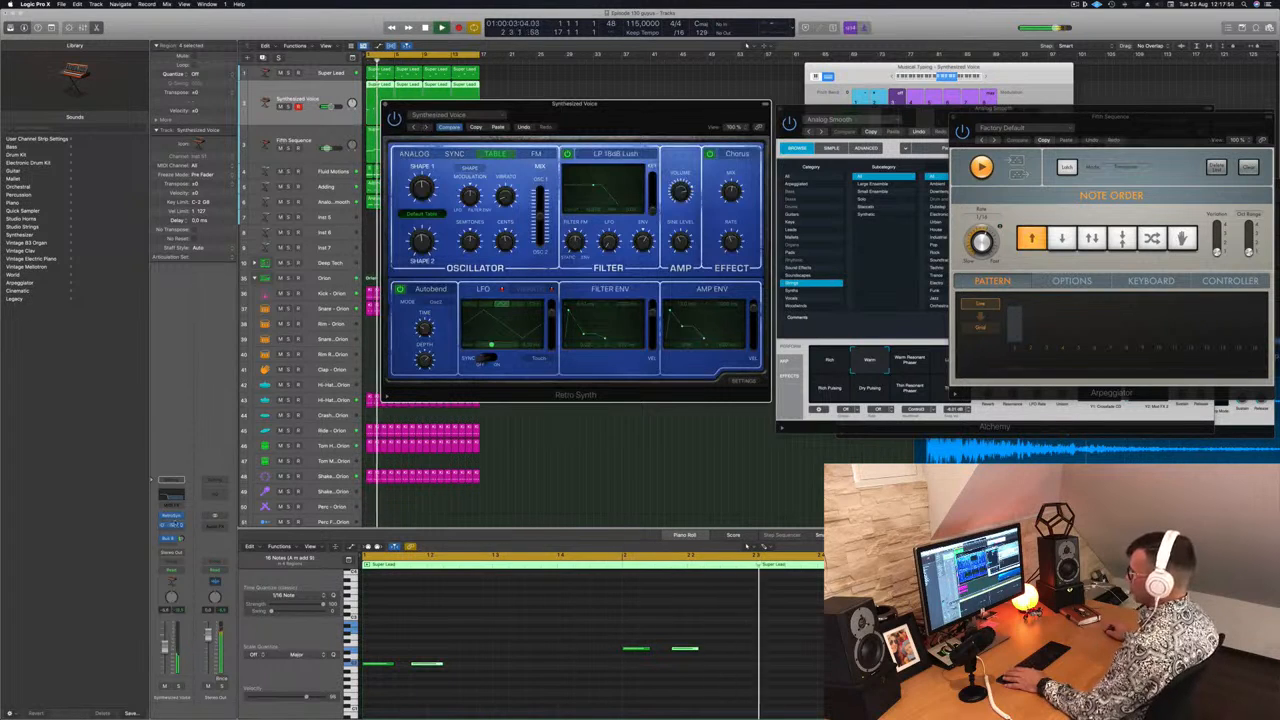
Step: Recall the default setting of the duplicated track's Channel EQ to remove its high-cut filter, and close the EQ
click(171, 525)
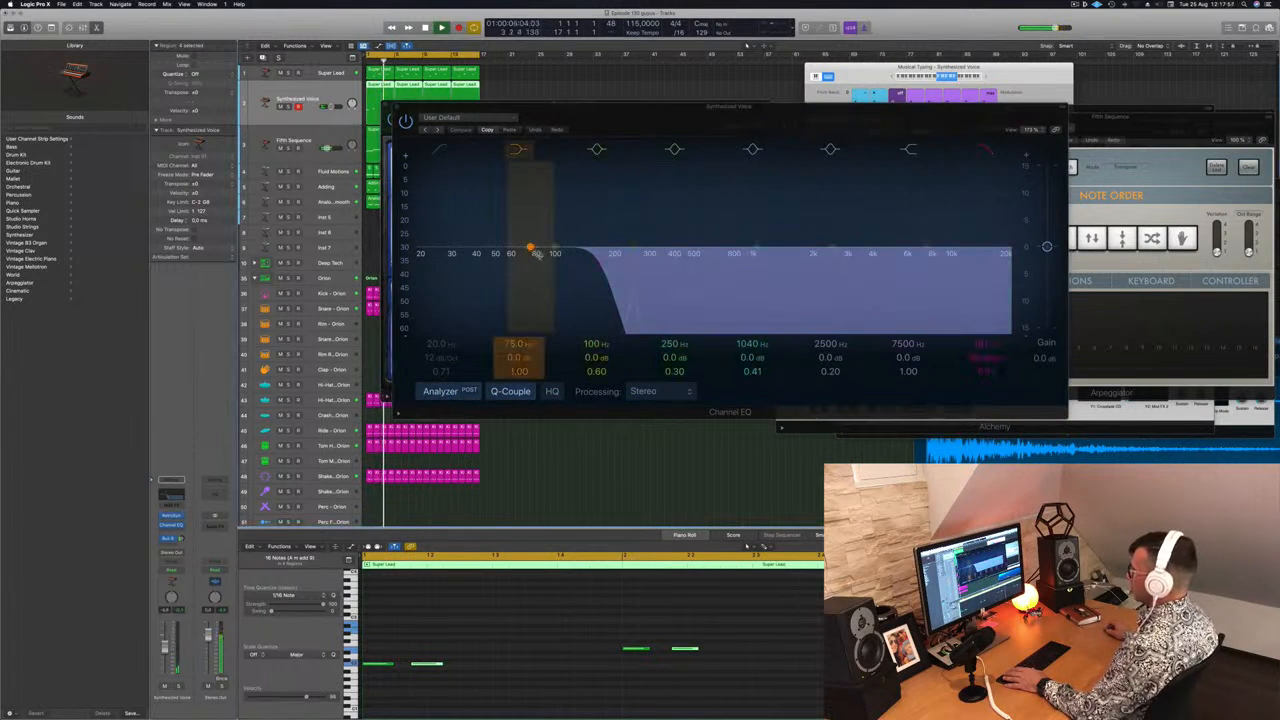
drag(610, 265, 766, 268)
click(436, 131)
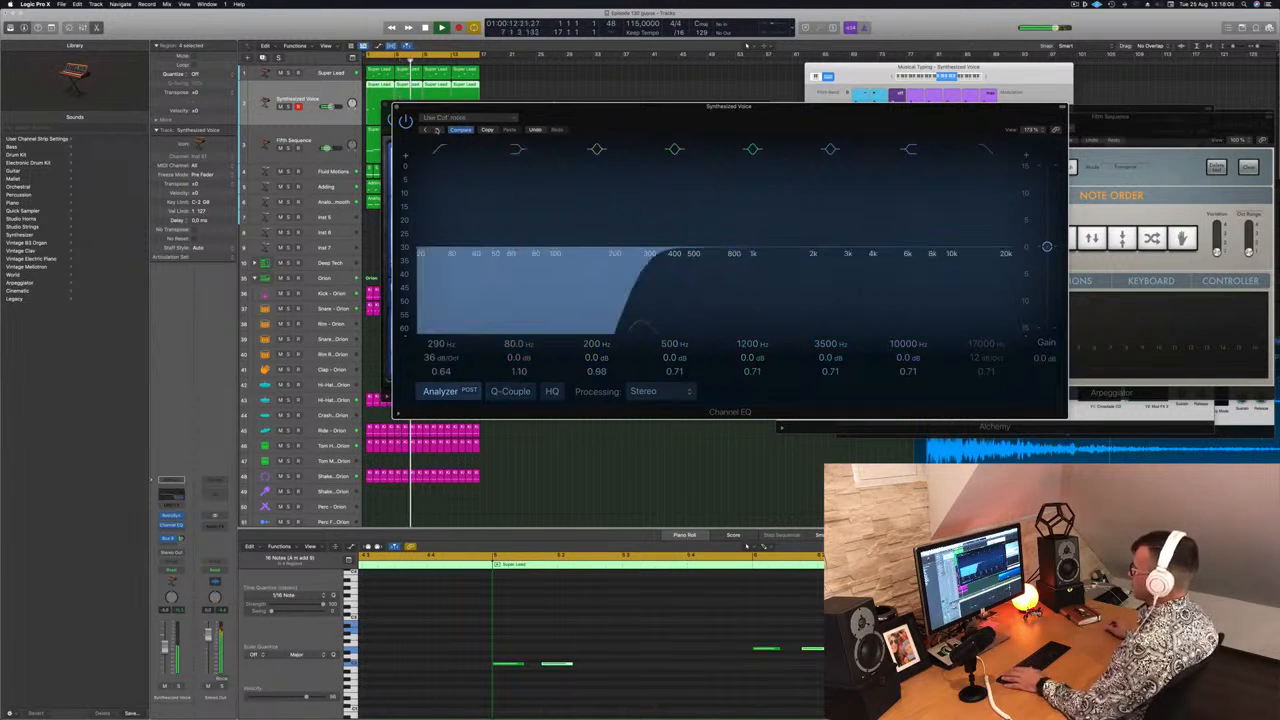
click(436, 131)
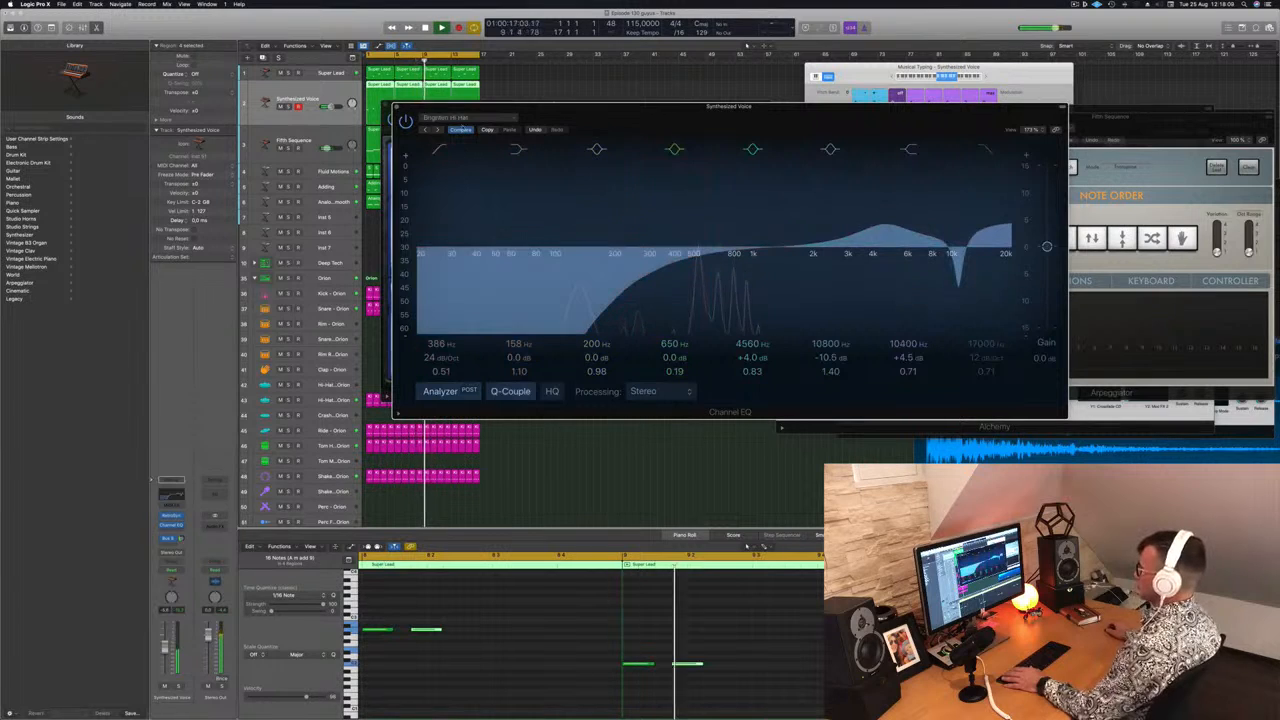
click(455, 117)
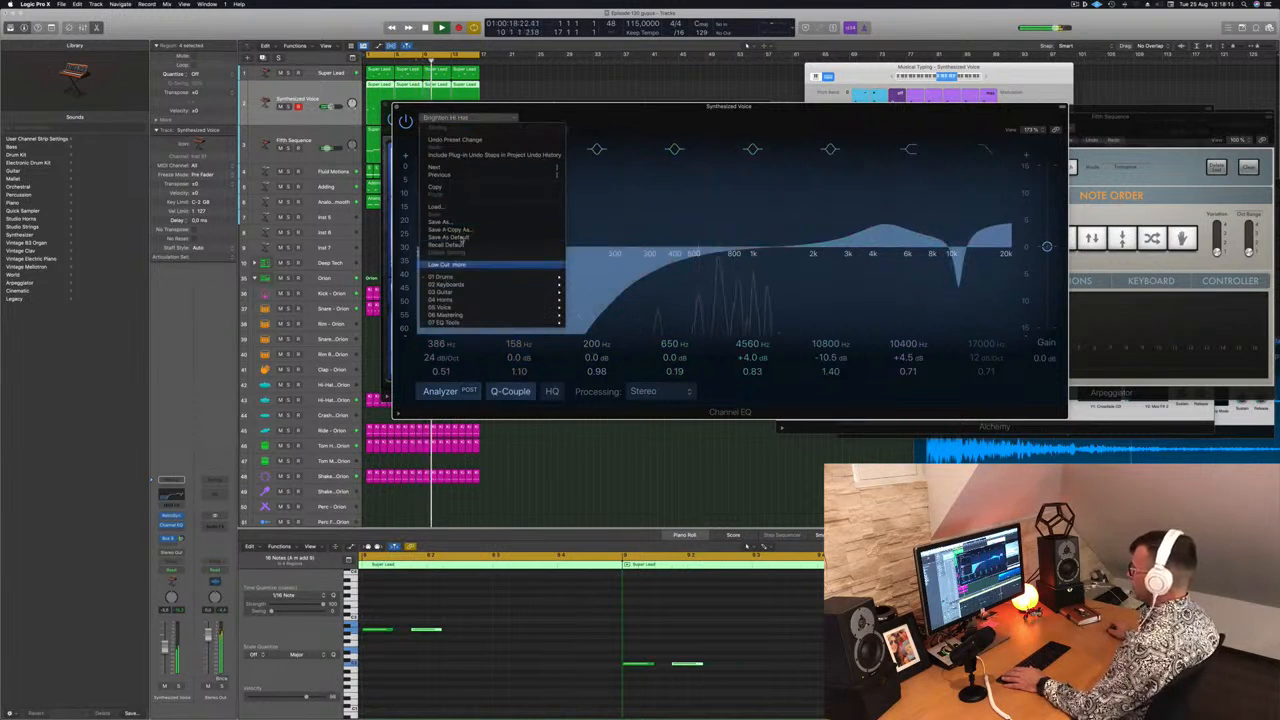
click(446, 244)
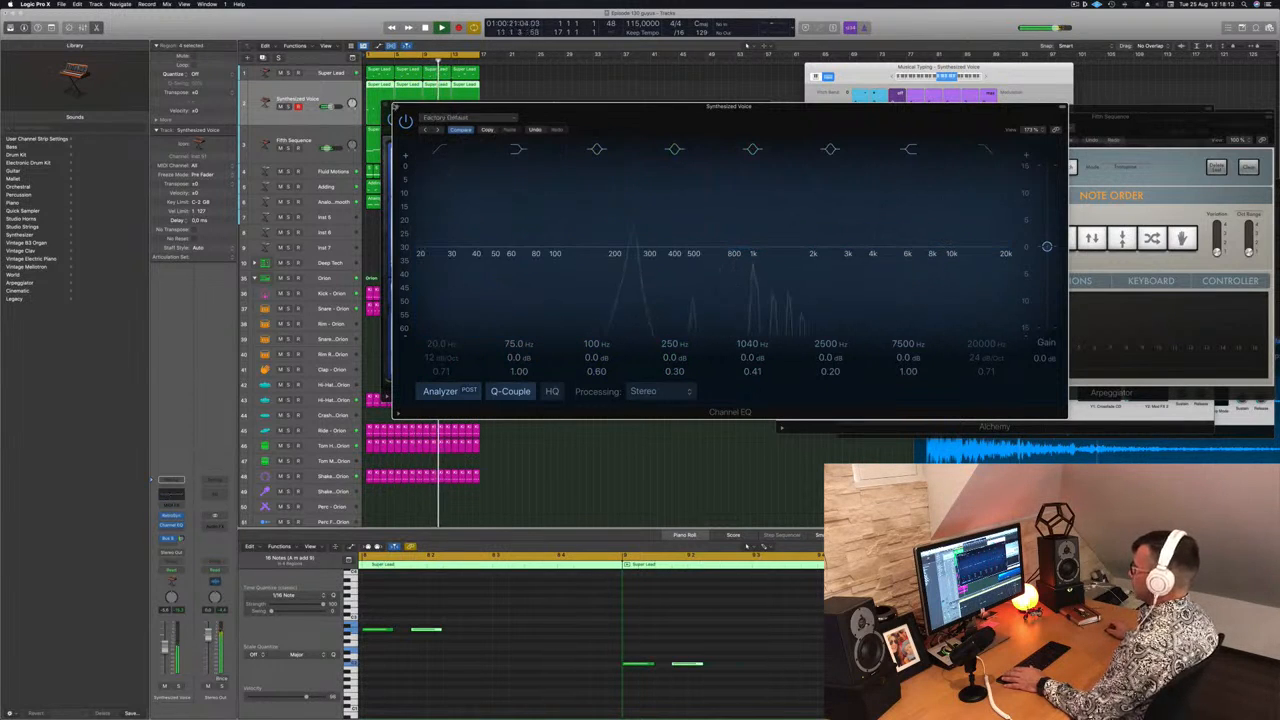
click(396, 107)
Step: Load the Analog Funk bass preset in Retro Synth and lower the track's volume slightly
drag(420, 105, 455, 99)
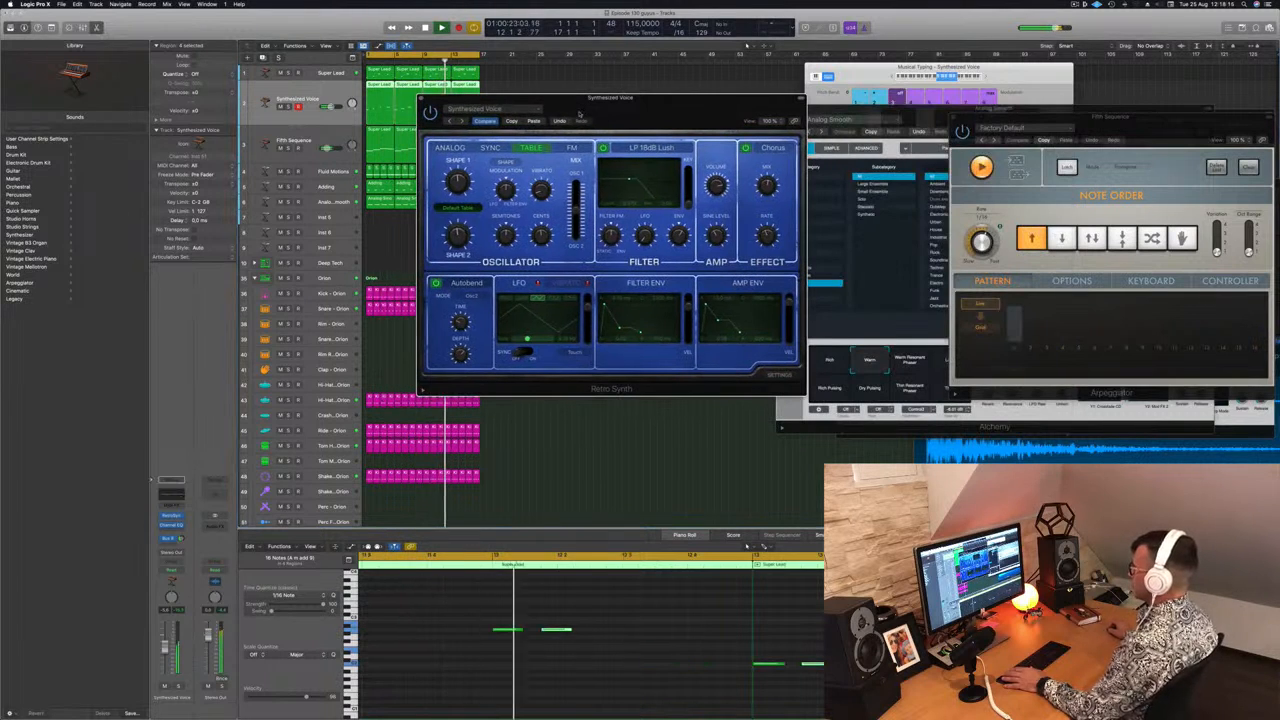
click(463, 121)
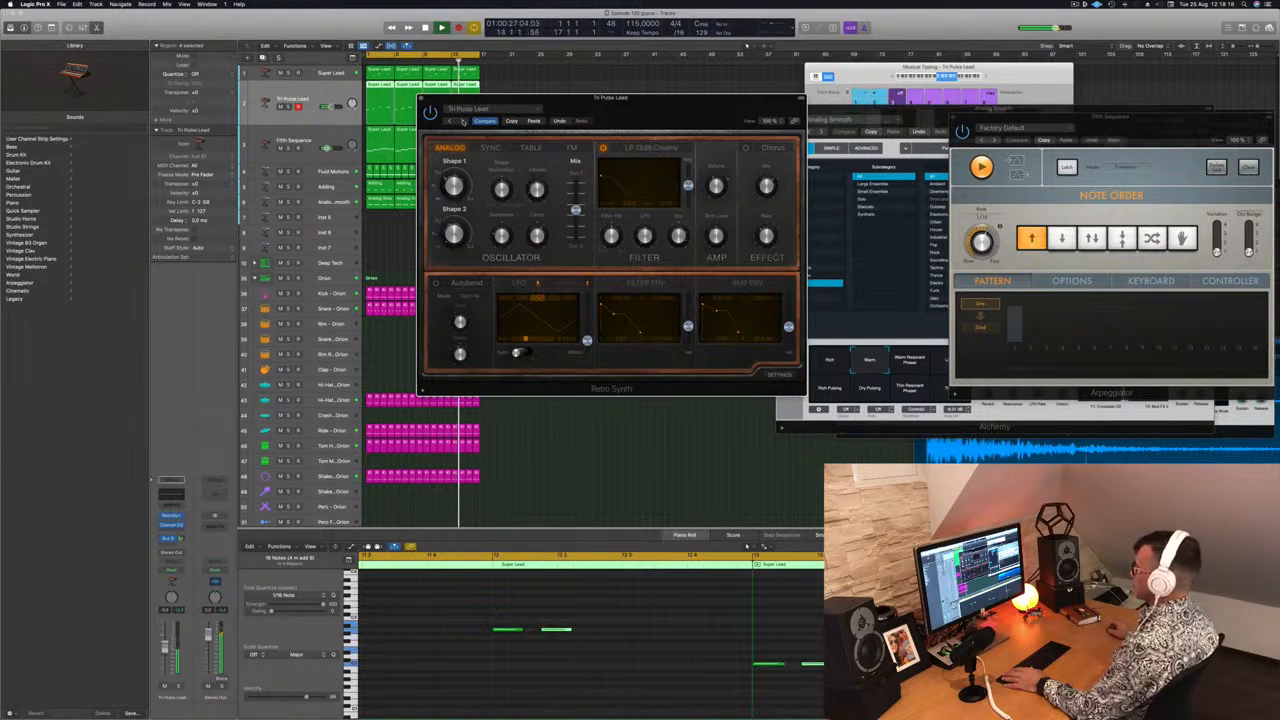
click(509, 110)
mouse_move(520, 279)
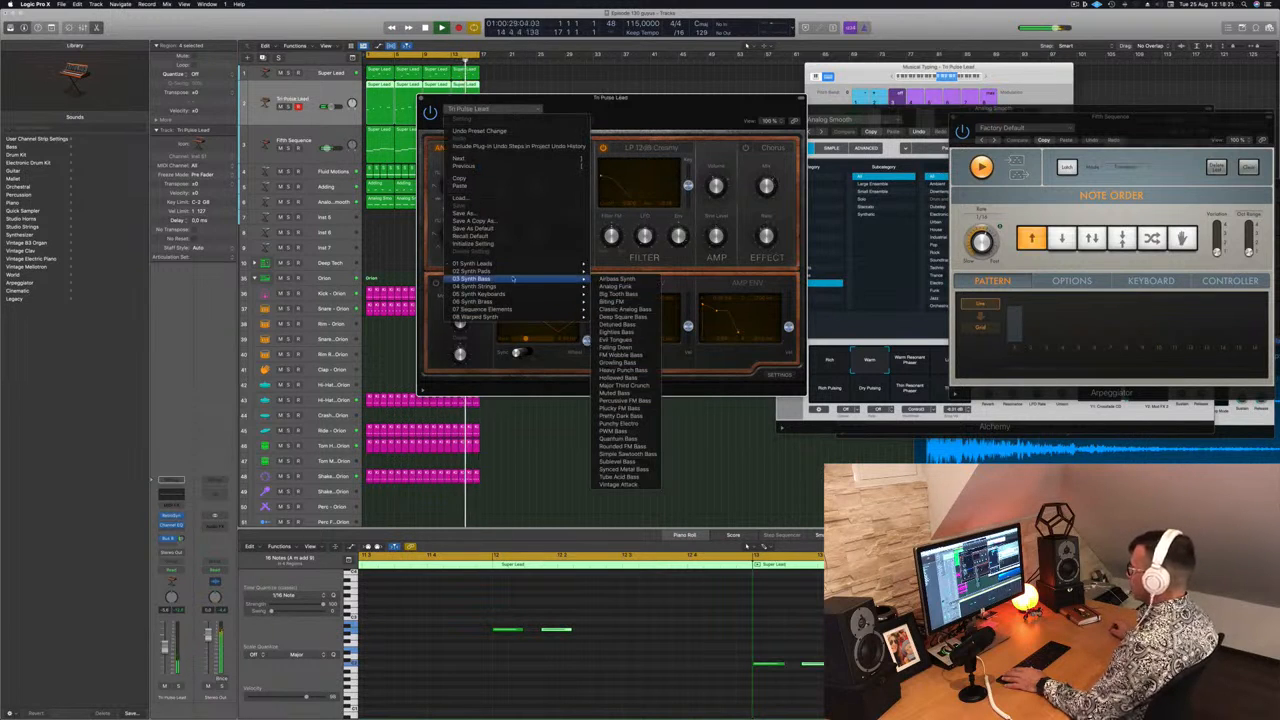
click(617, 279)
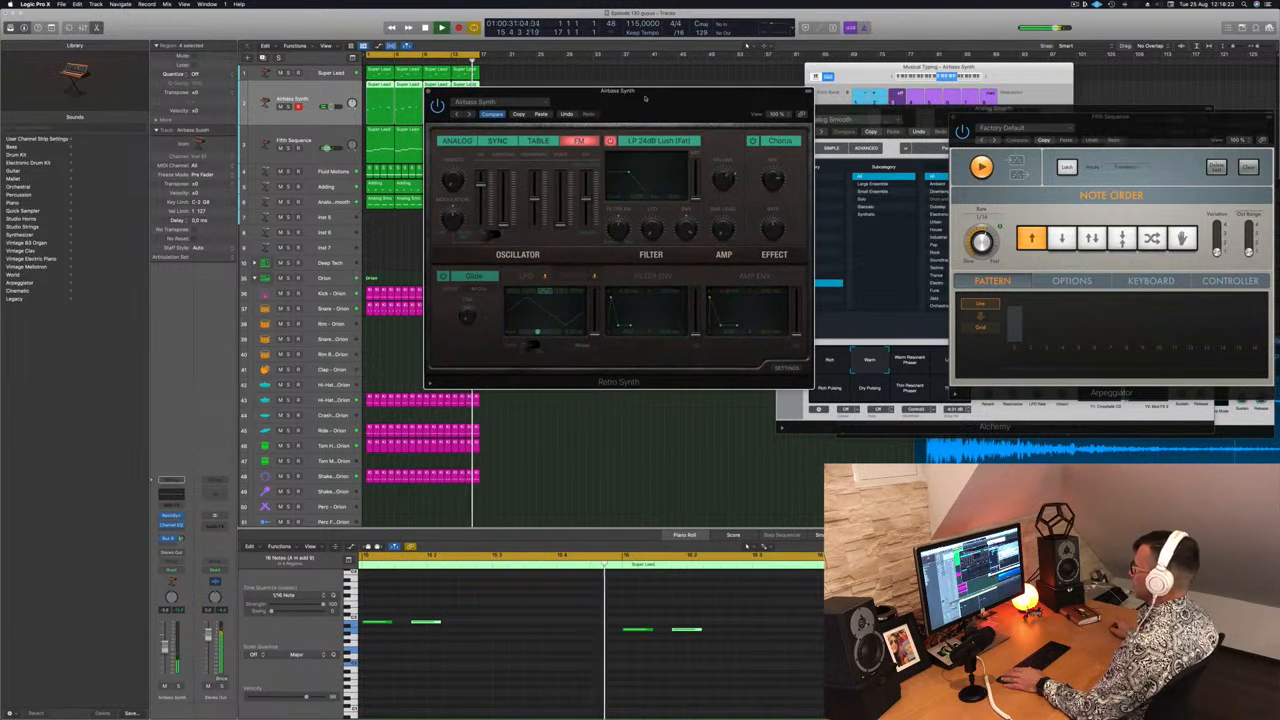
drag(649, 103, 700, 77)
click(484, 112)
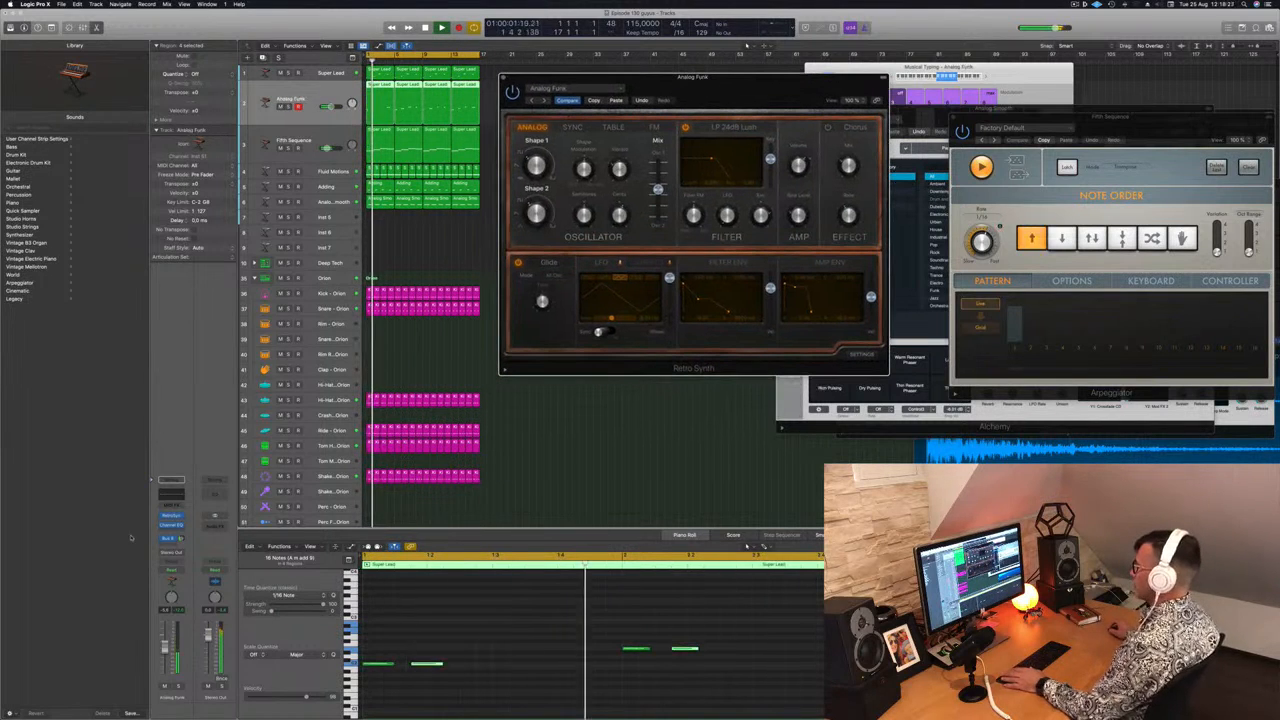
drag(165, 647, 165, 652)
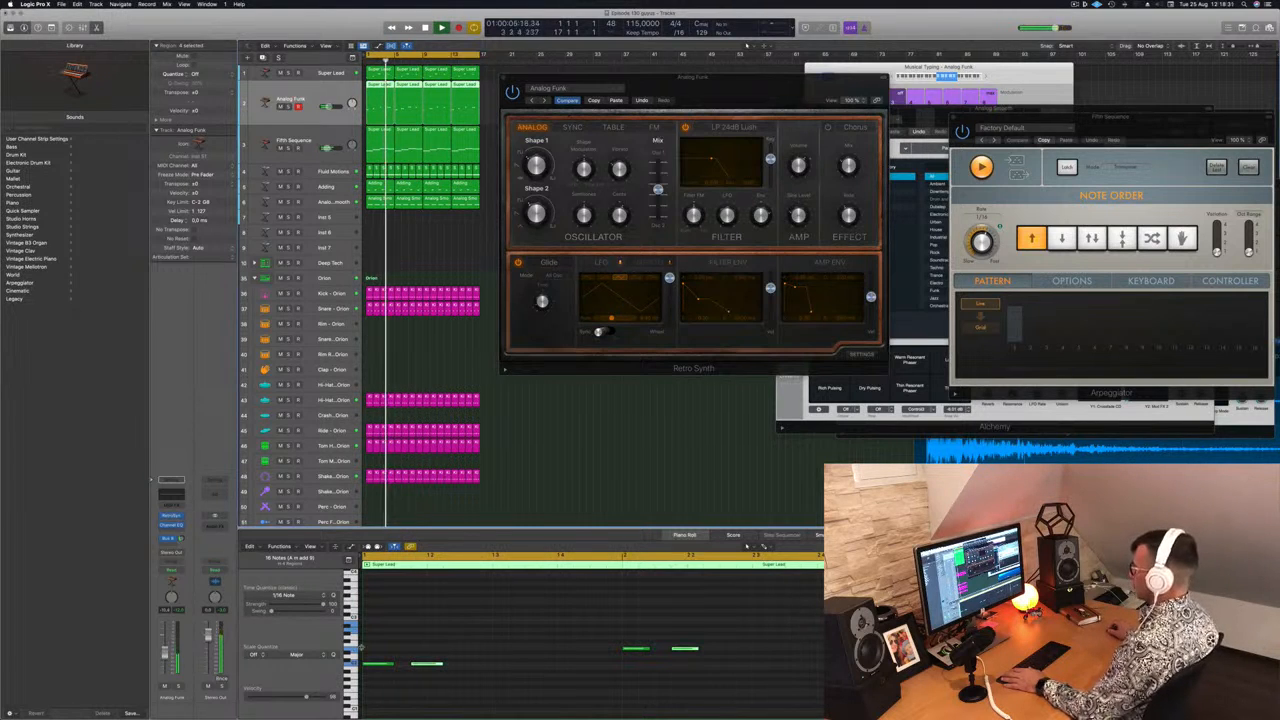
Step: Copy the selected notes about two beats later in the Analog Funk regions and close Retro Synth
drag(427, 663, 515, 664)
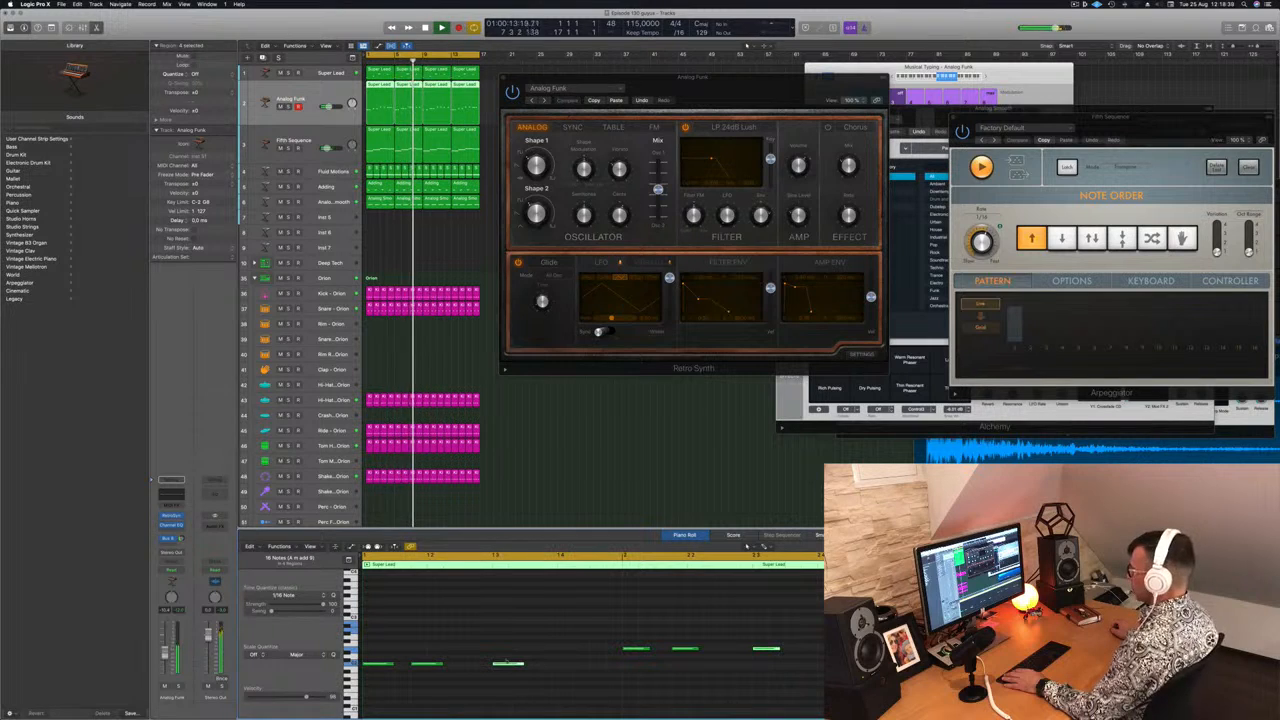
drag(506, 665, 555, 665)
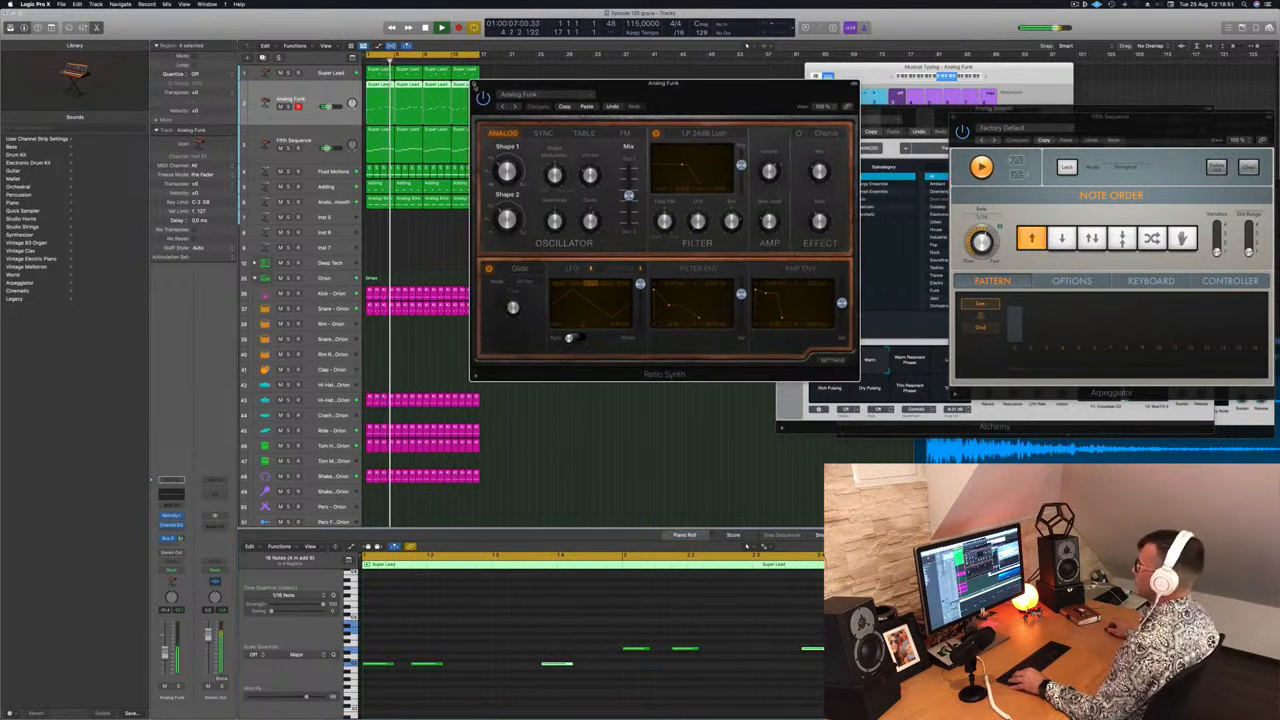
key(super+w)
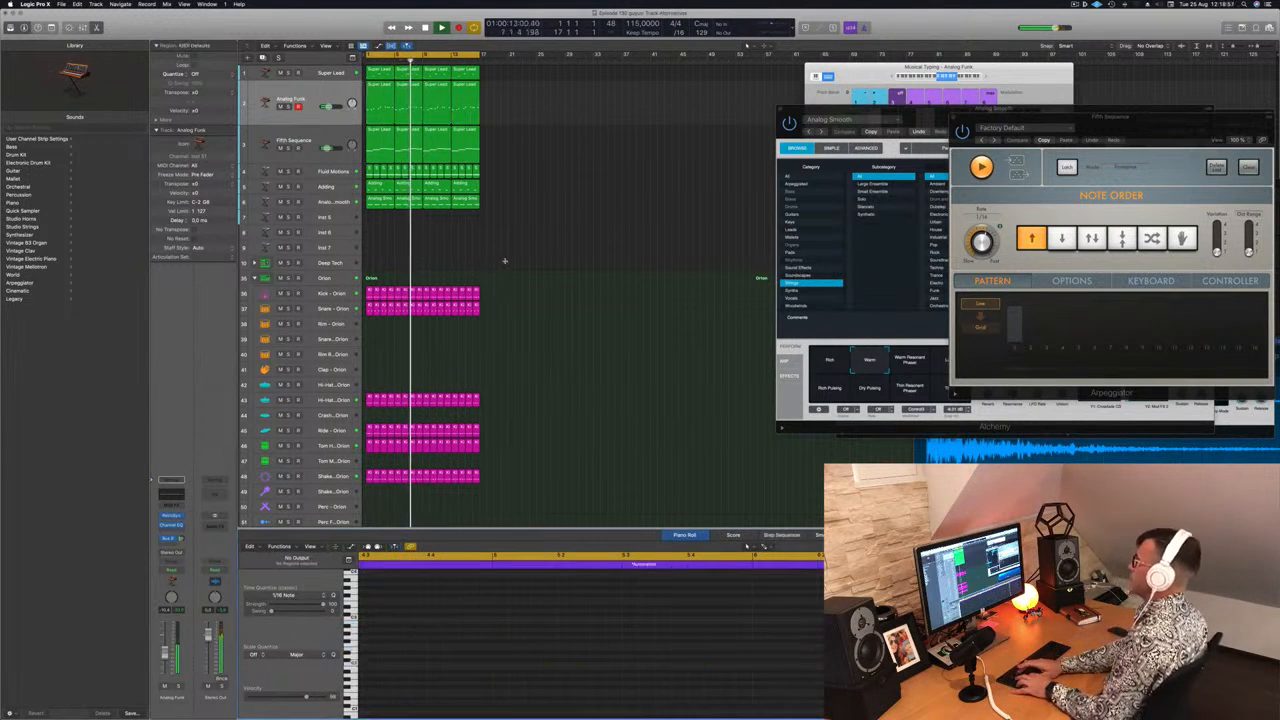
Step: Select all regions in the arrangement and repeat them three times, filling 64 bars
click(505, 262)
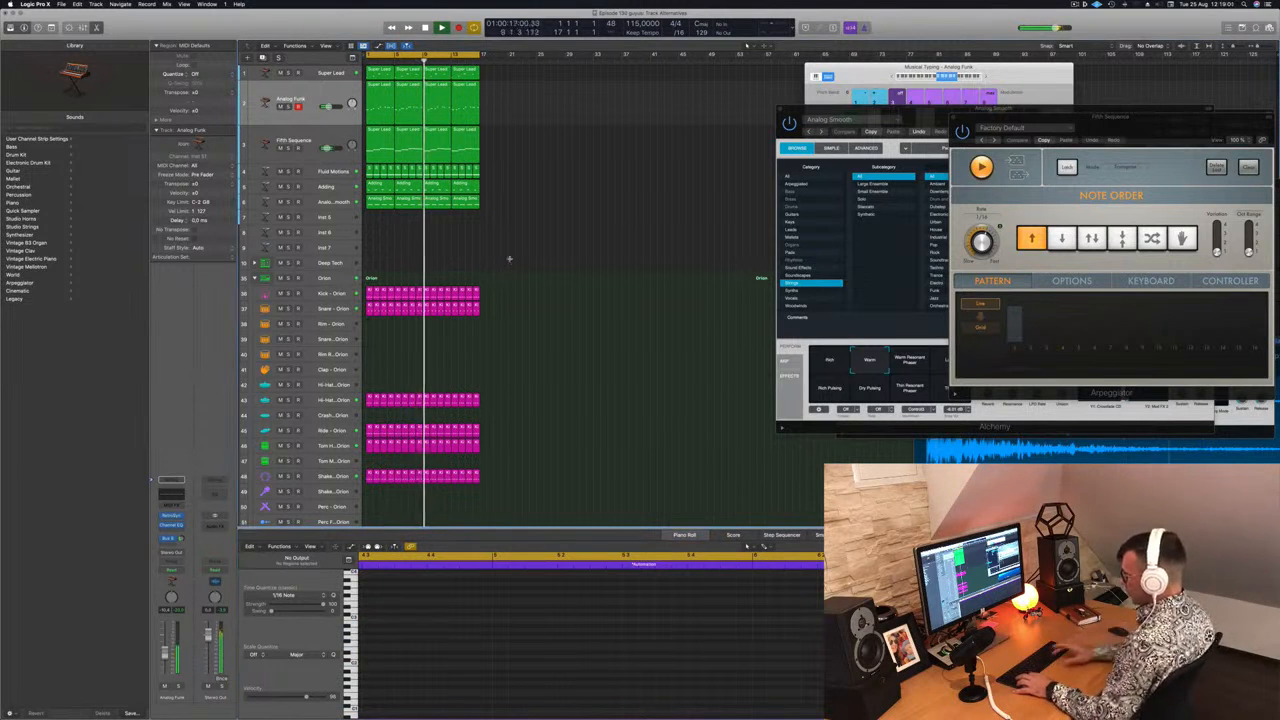
key(super+a)
key(super+r)
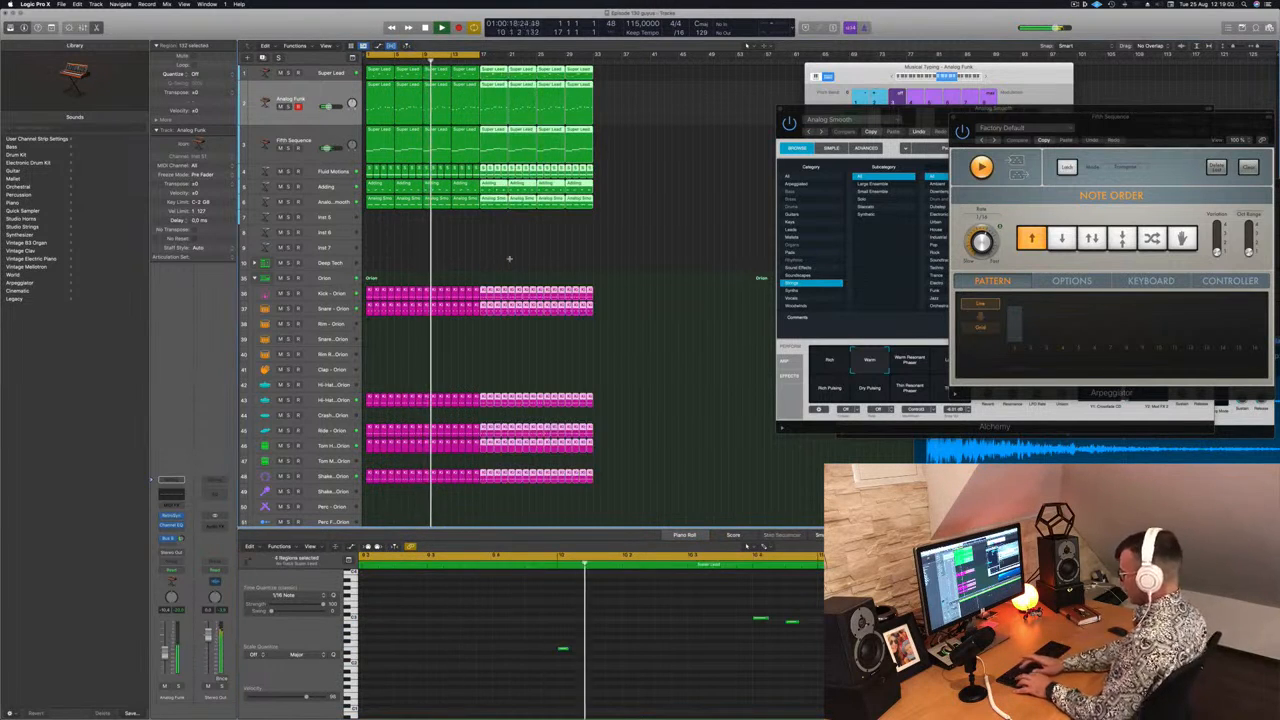
key(super+r)
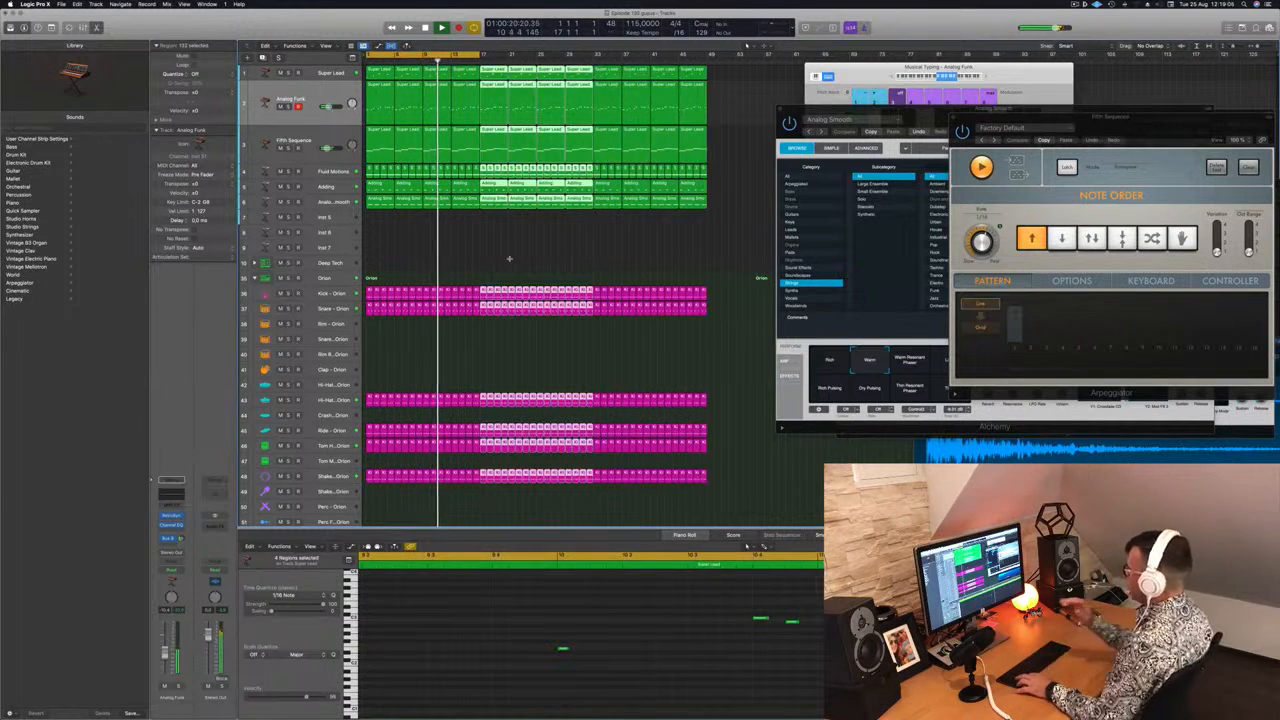
key(super+r)
Step: Move the floating windows off the arrangement, extend the cycle range over all 64 bars and clear the region selection
drag(884, 66, 1143, 68)
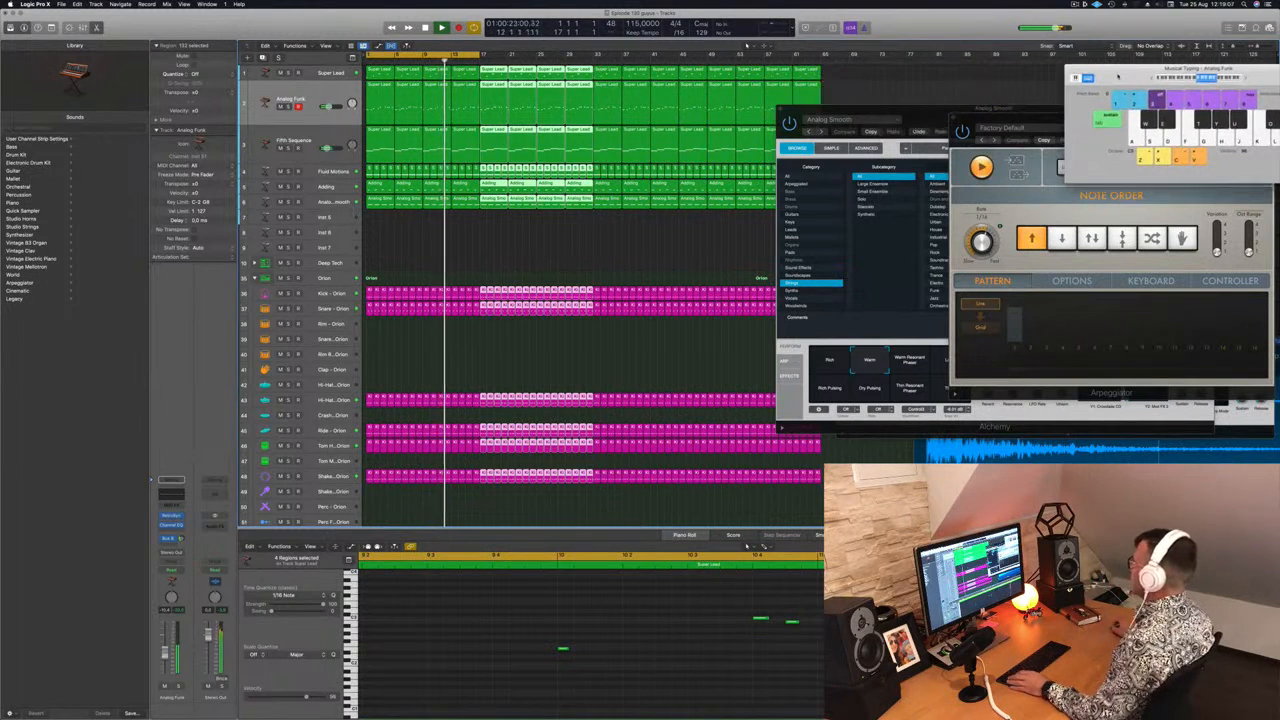
drag(926, 109, 1098, 278)
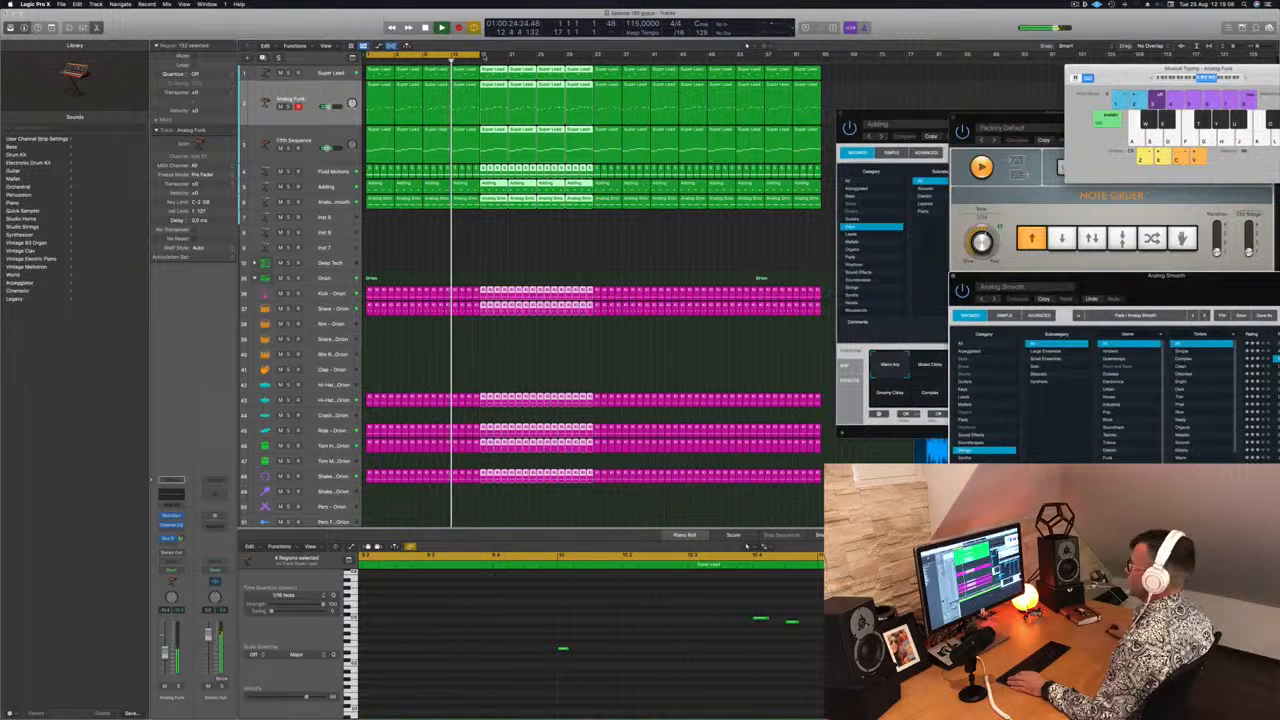
click(479, 57)
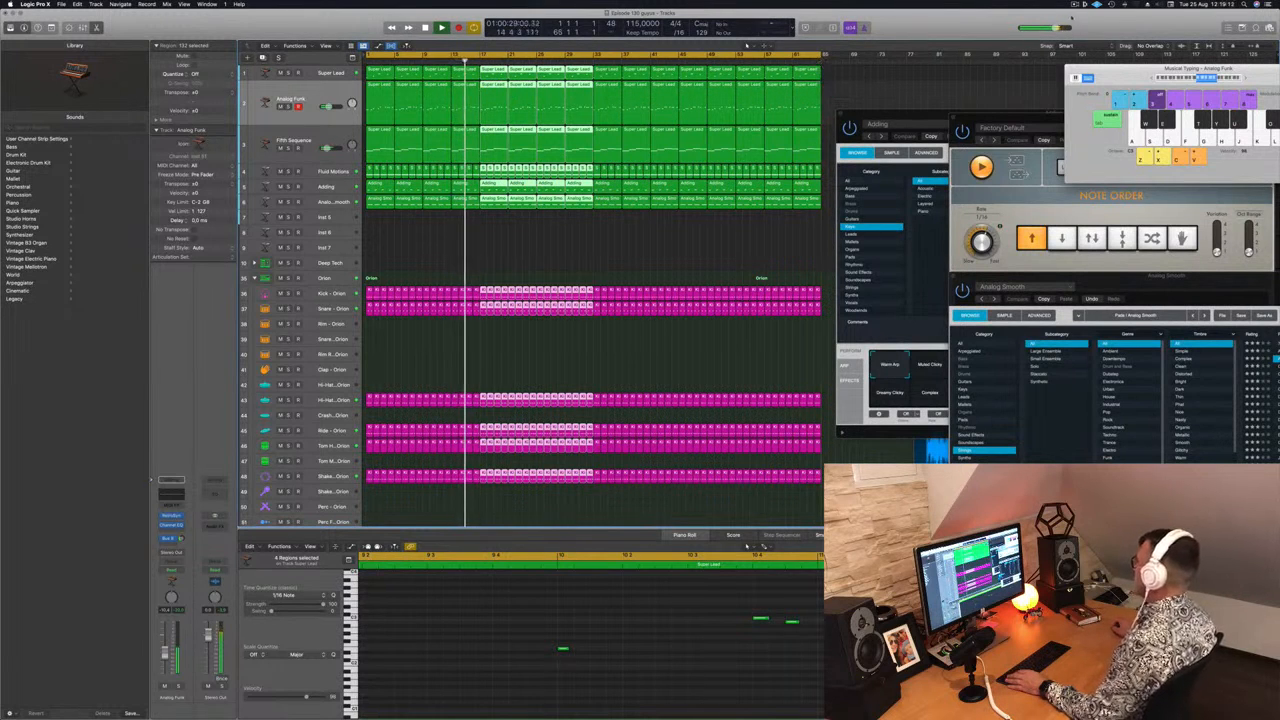
click(1075, 4)
click(978, 25)
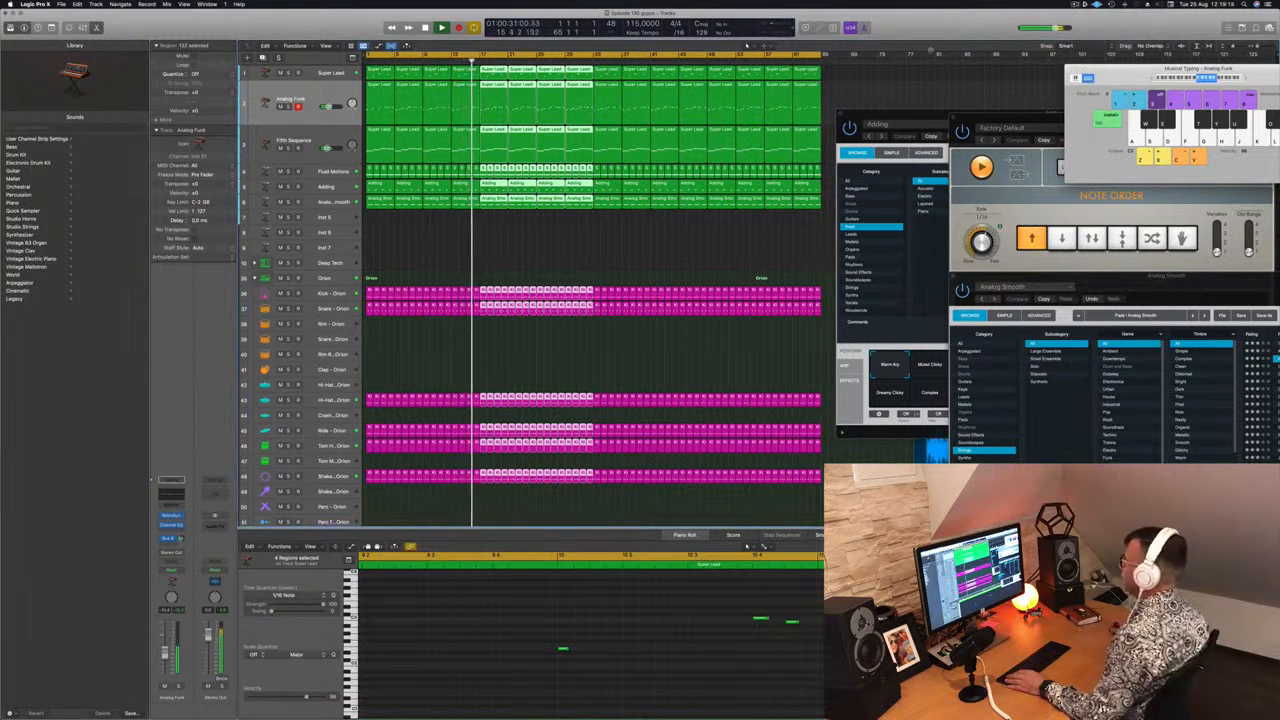
click(544, 272)
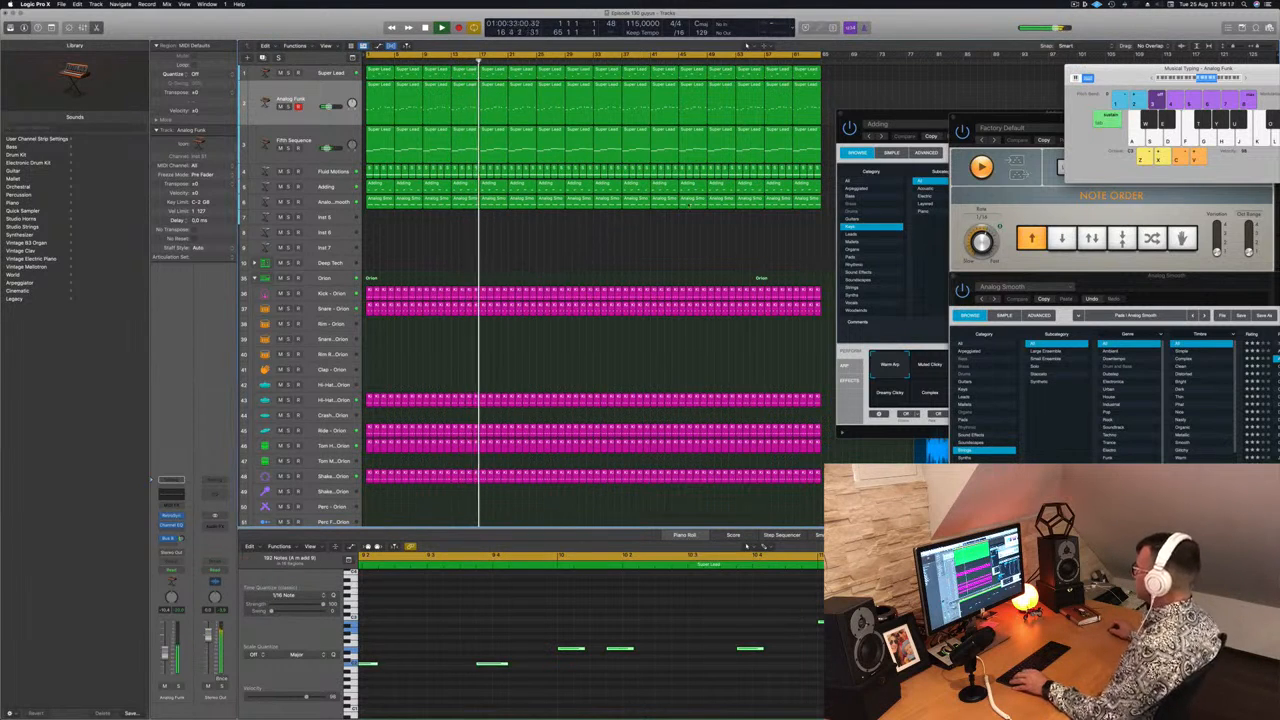
Step: Close the floating Adding, Fifth Sequence arpeggiator and Analog Smooth plug-in windows
drag(901, 116, 890, 111)
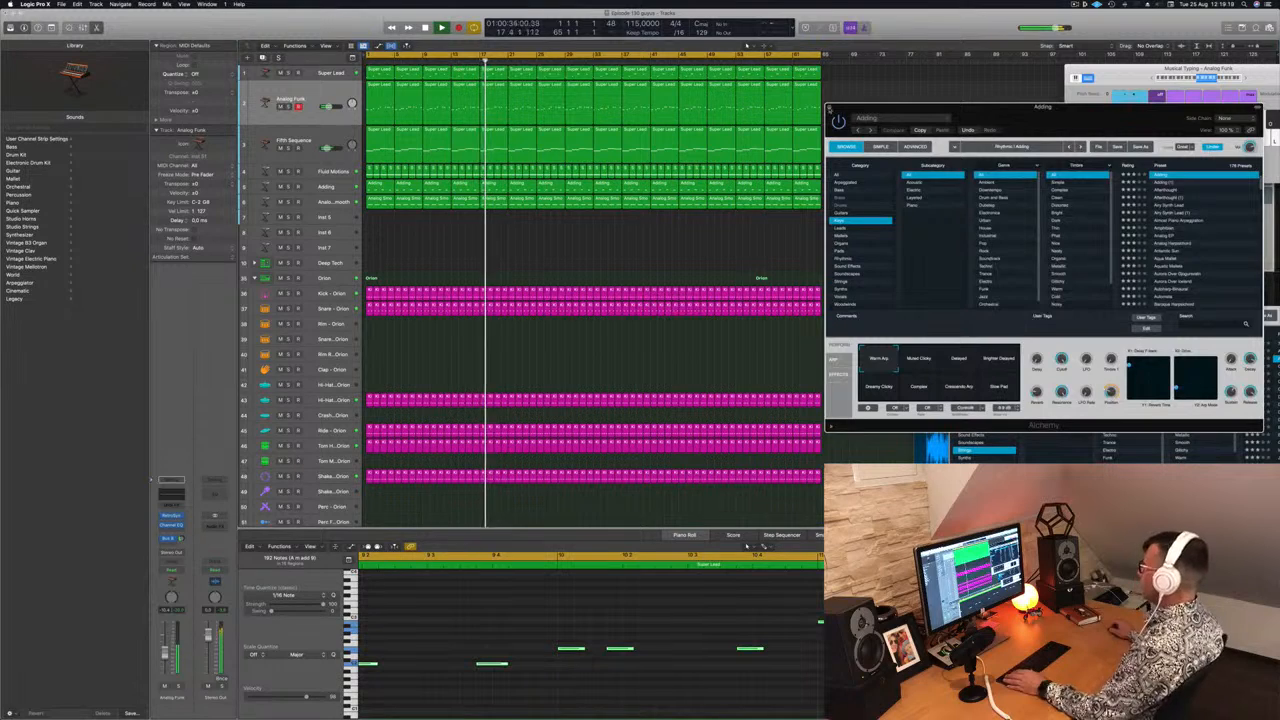
click(829, 107)
drag(1035, 118, 772, 80)
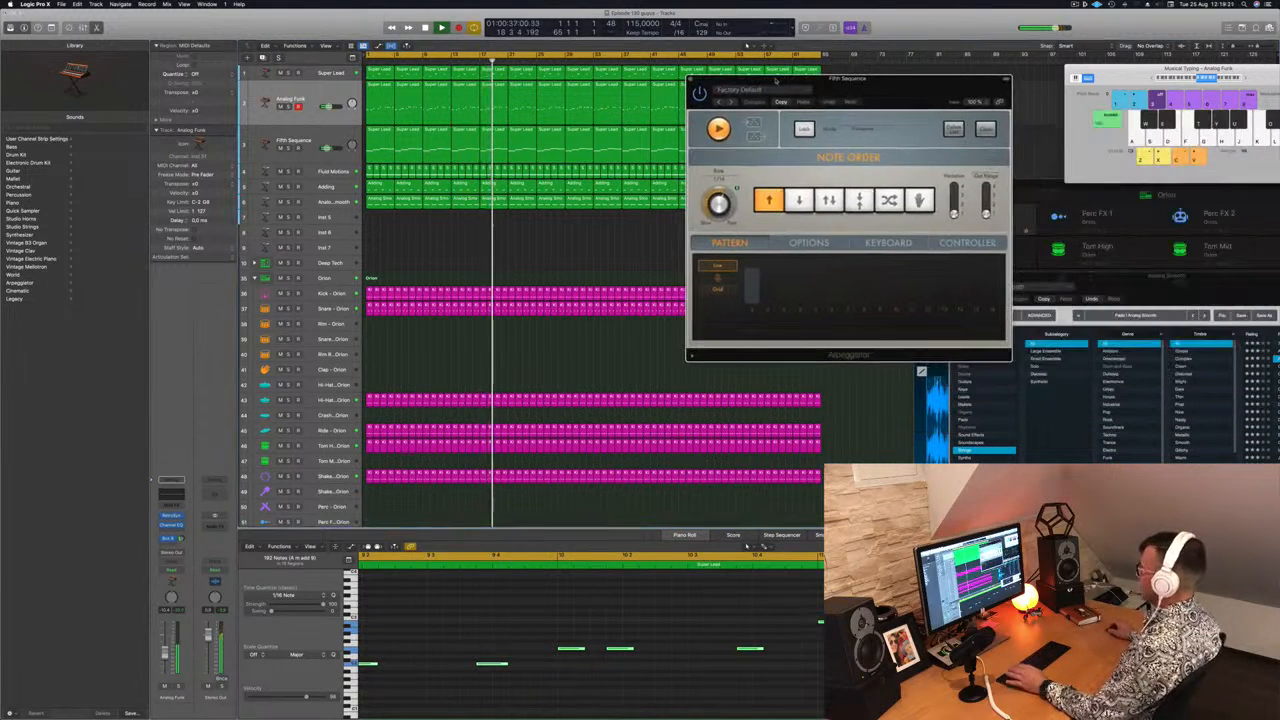
click(691, 79)
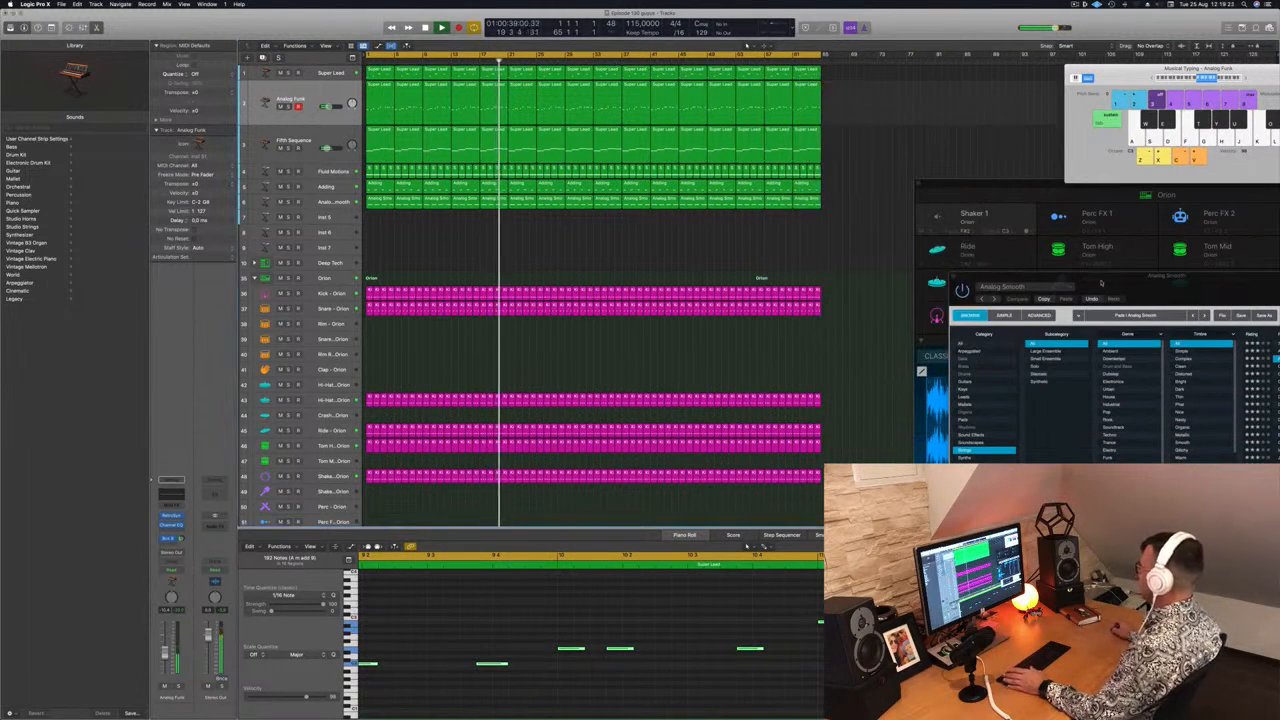
drag(1101, 281, 950, 207)
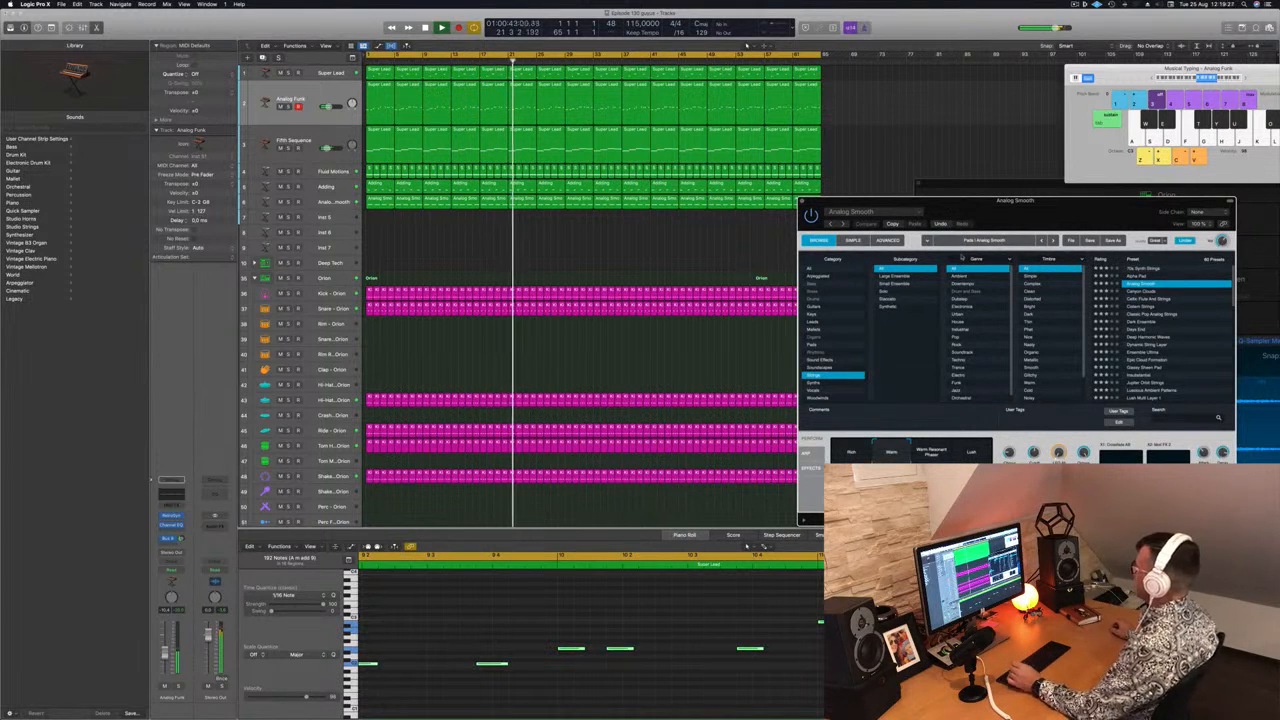
drag(950, 207, 919, 174)
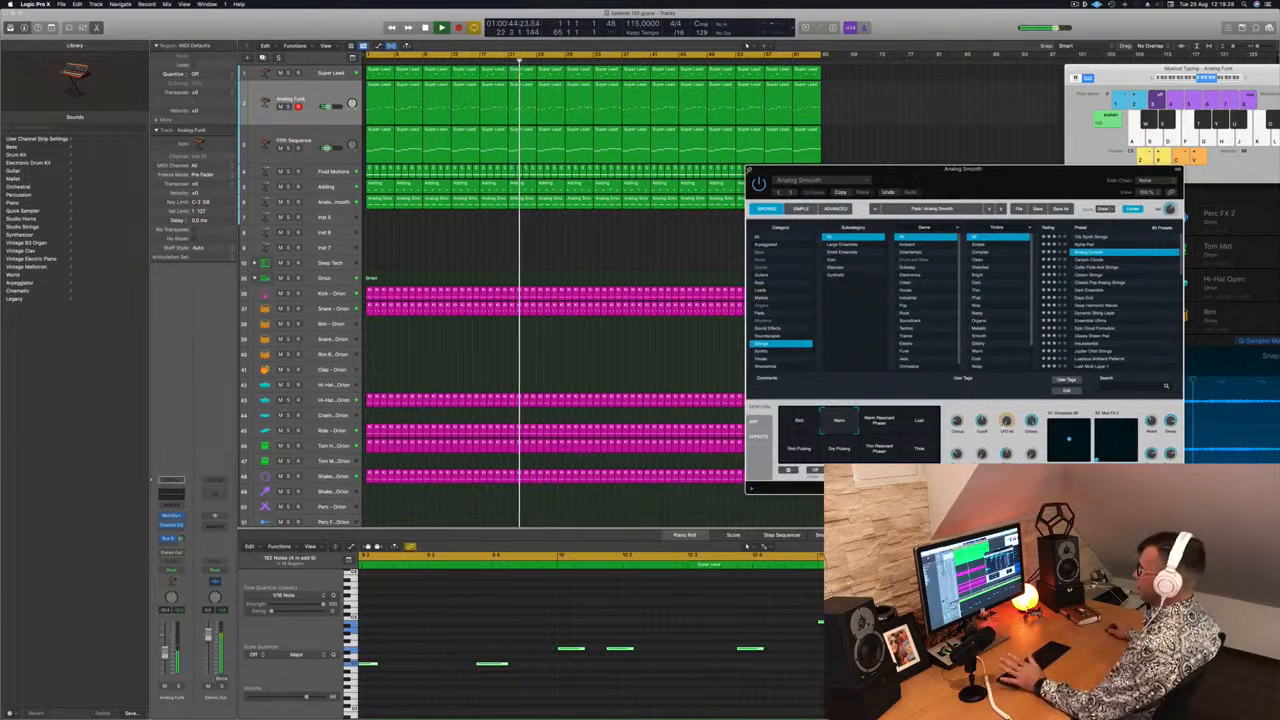
click(750, 169)
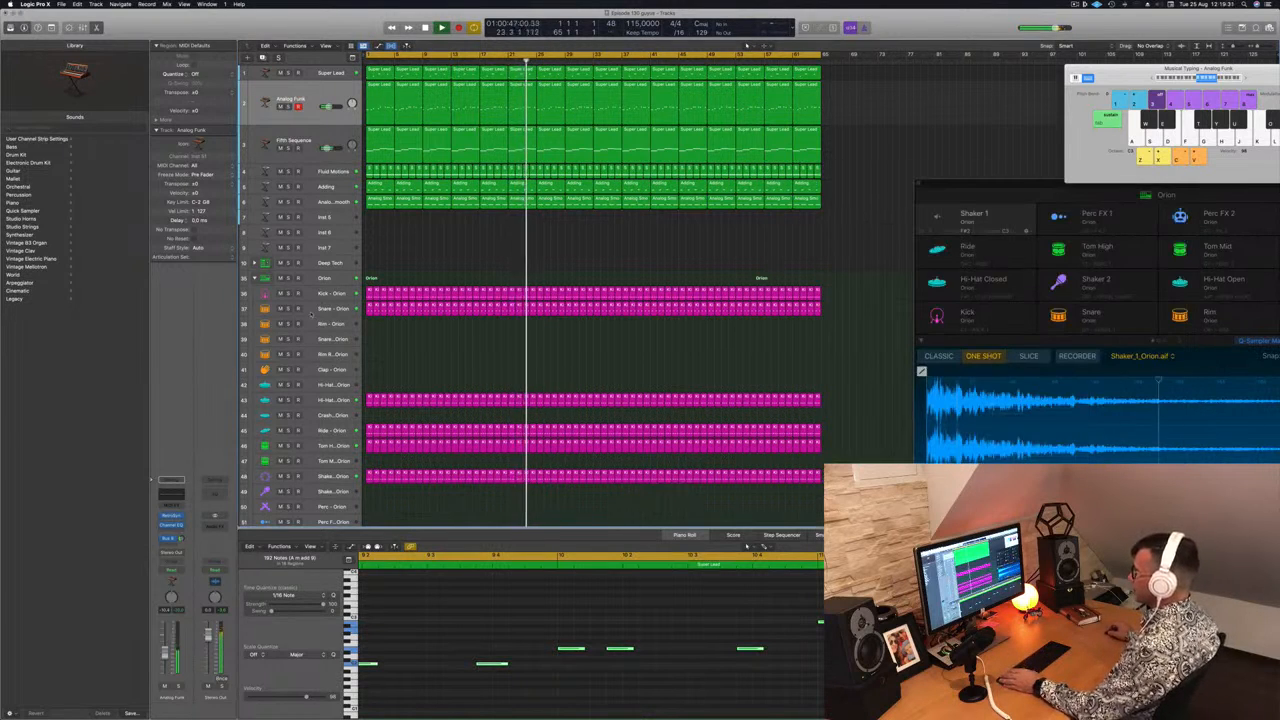
Step: Play the arrangement with the Snare - Orion track selected, and clear the region selection
click(551, 306)
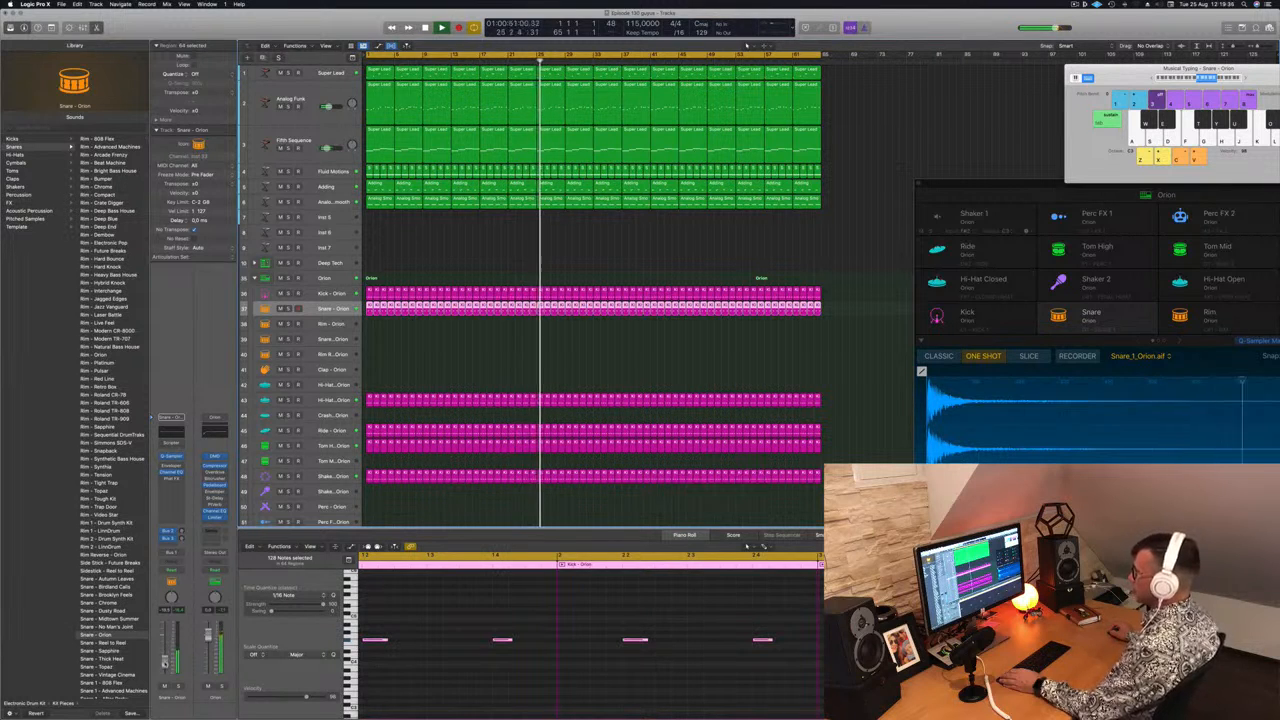
click(441, 259)
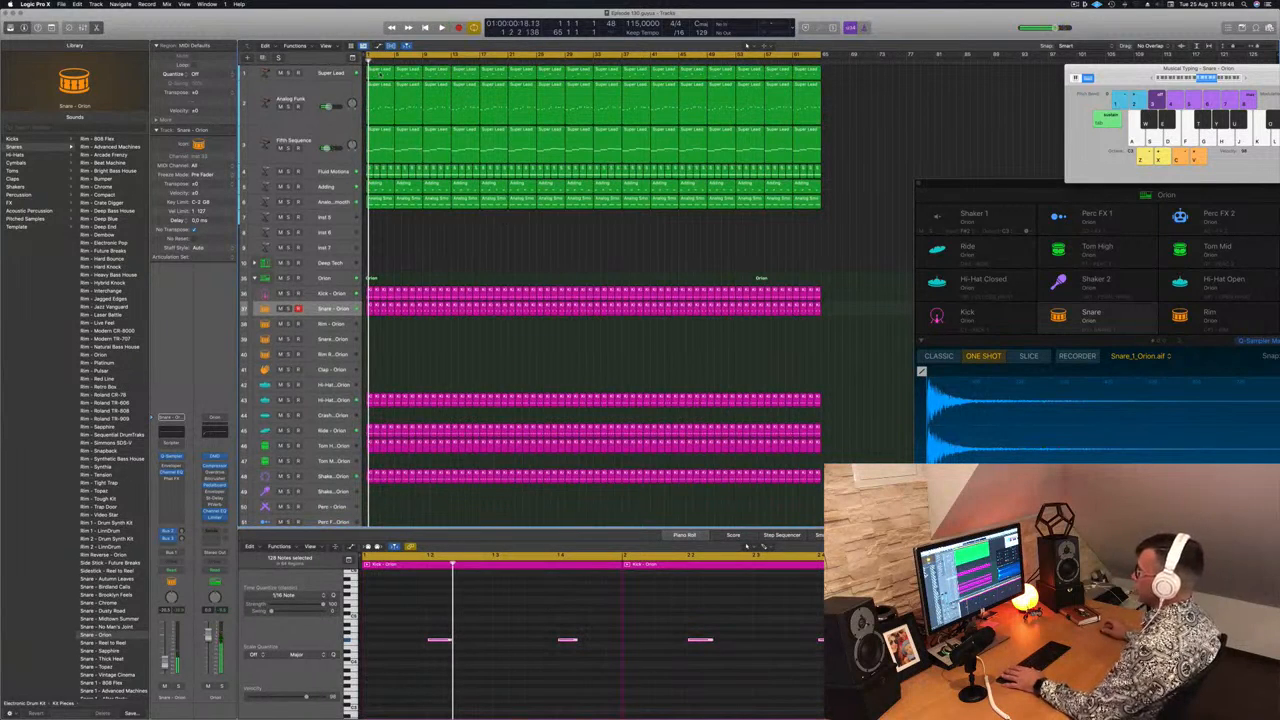
Step: Delete the first four Super Lead regions on the first track, clearing bars 1 to 16
click(382, 86)
click(416, 77)
key(Delete)
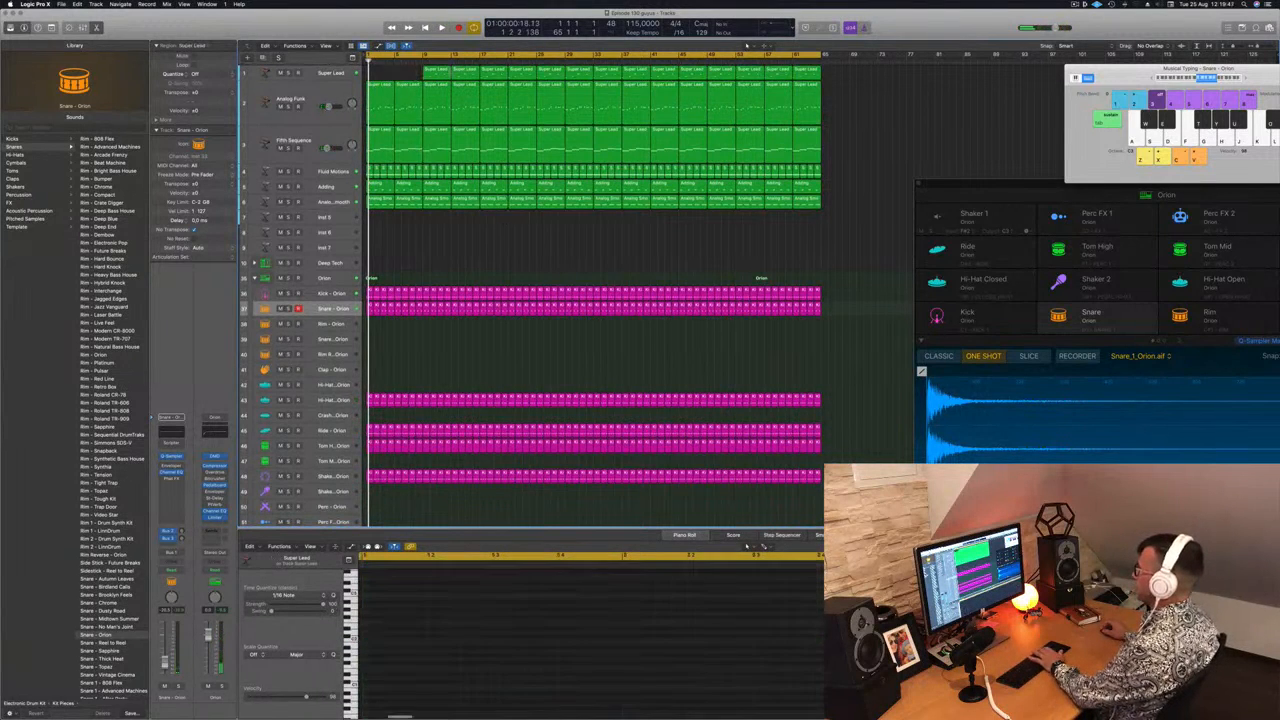
click(441, 76)
key(Delete)
click(469, 76)
key(Delete)
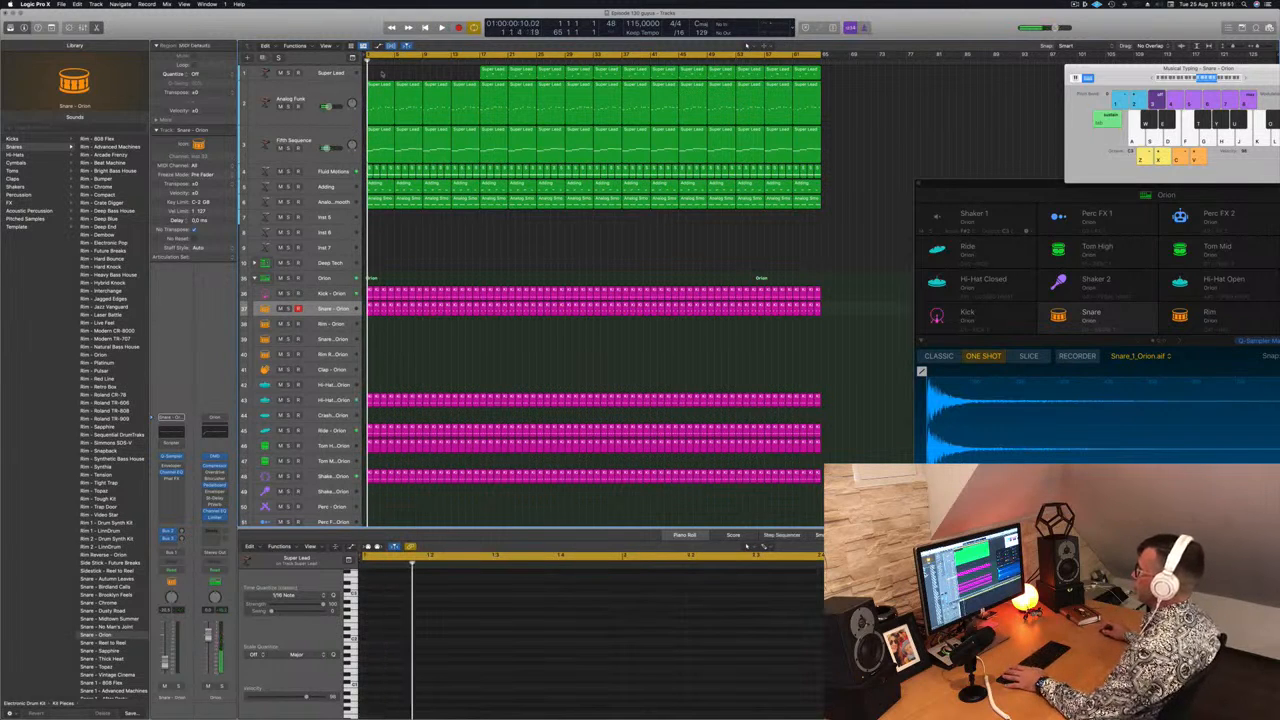
Step: Audition the Analog Funk track in solo and delete its first four regions, clearing bars 1 to 16
key(space)
click(289, 107)
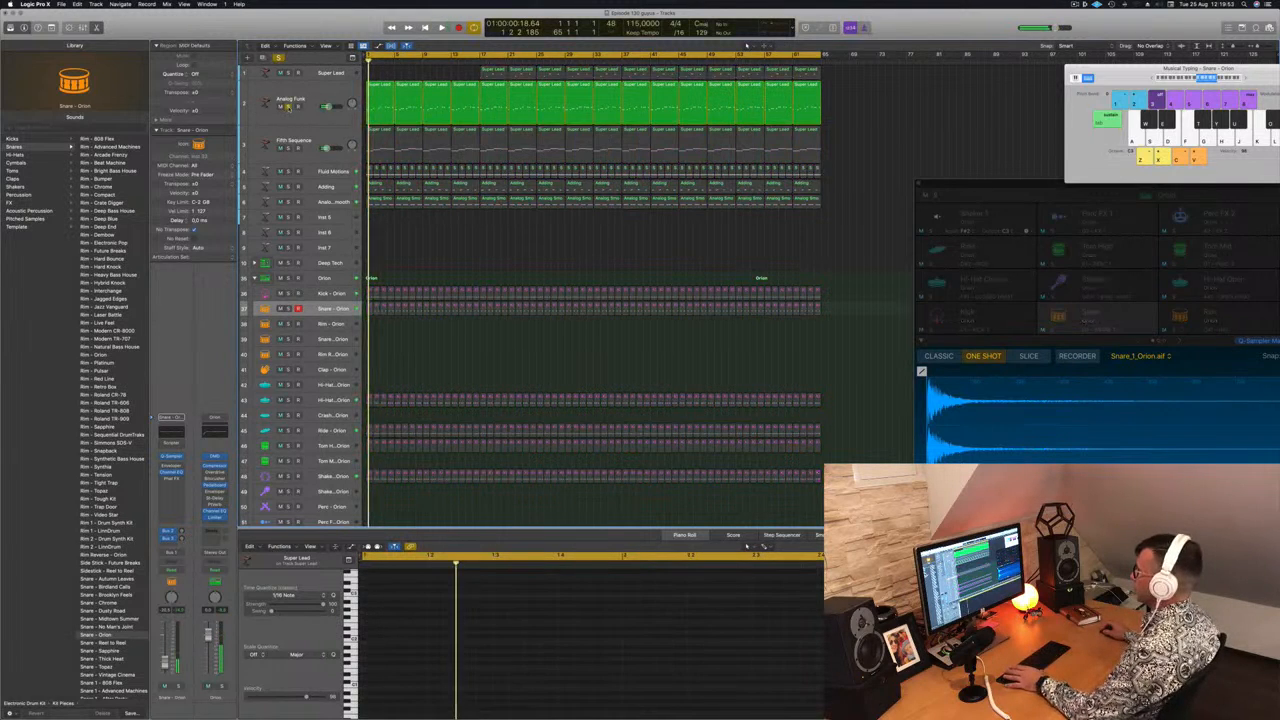
key(space)
click(289, 107)
key(space)
key(space)
drag(376, 76, 464, 89)
key(Delete)
key(space)
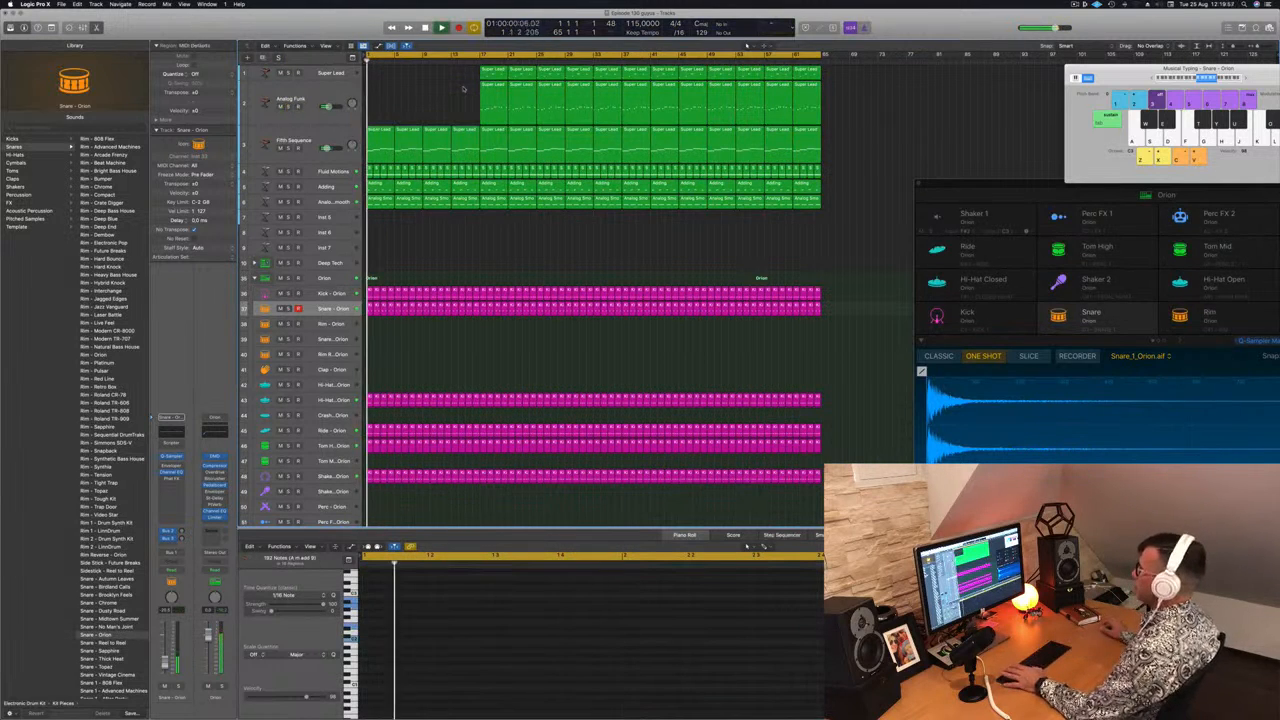
Step: Select the Fluid Motions track, audition it in solo and clear the region selection
click(331, 136)
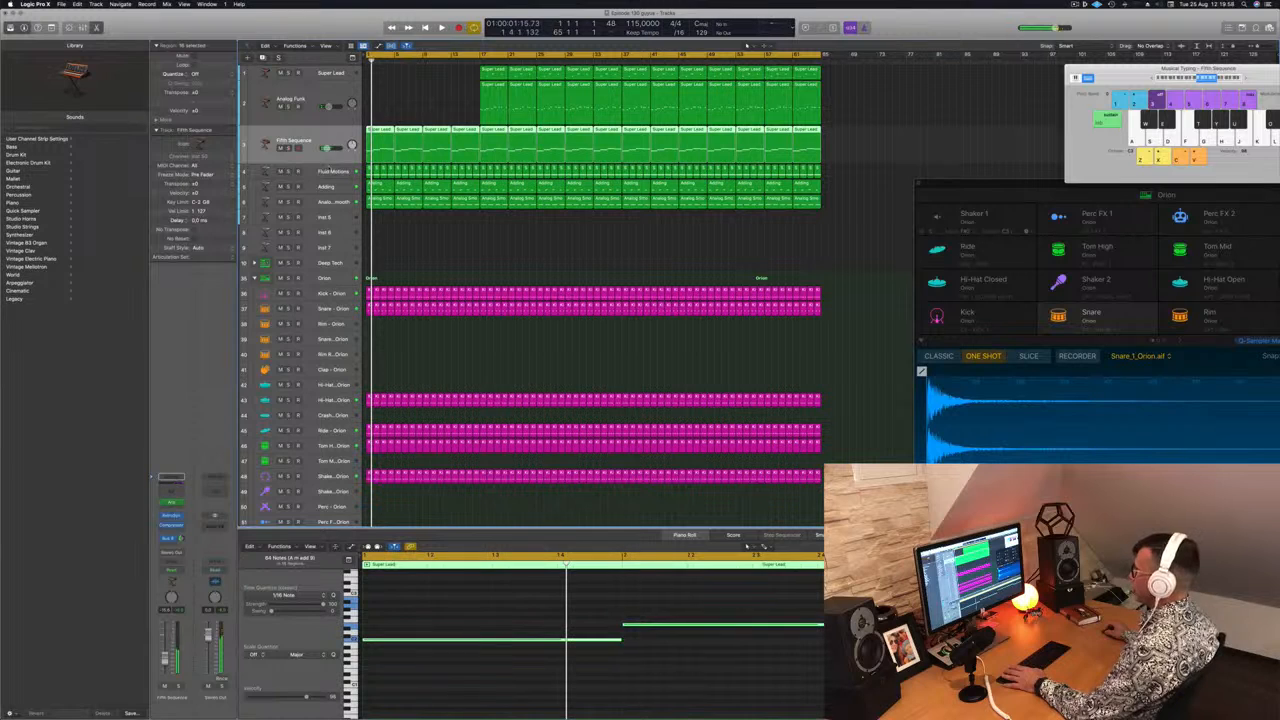
click(330, 172)
key(space)
click(297, 172)
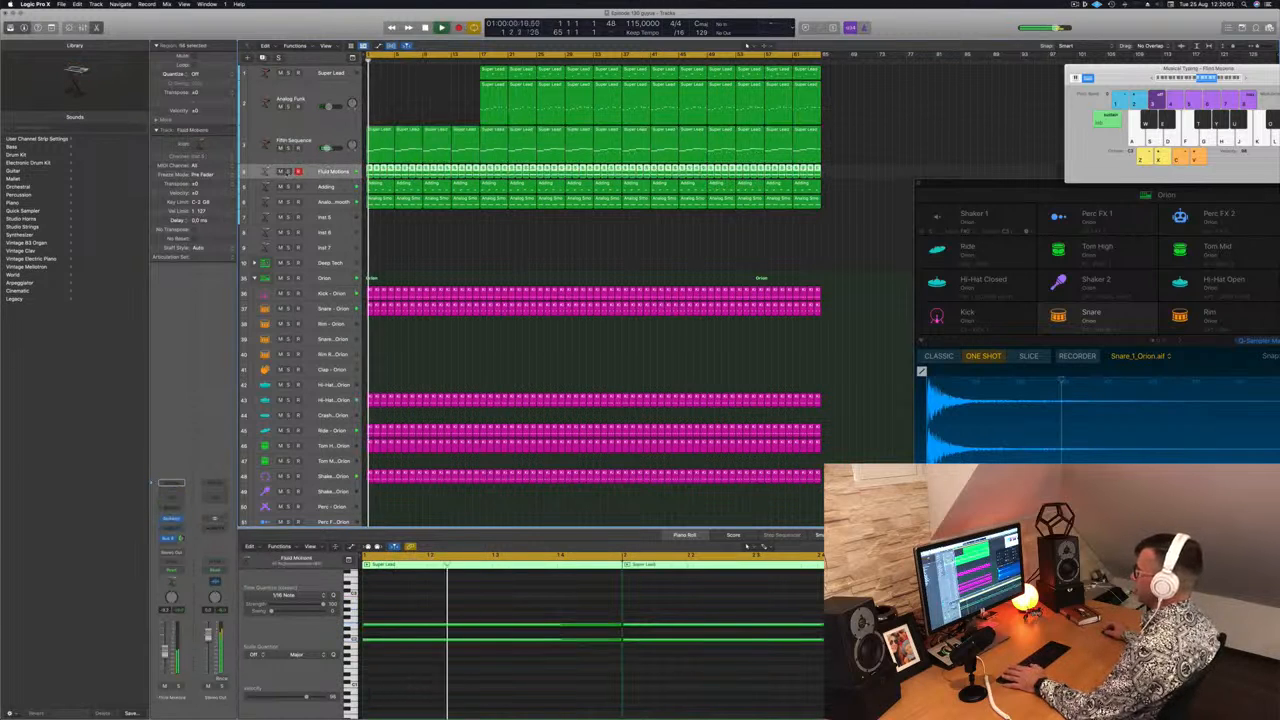
click(288, 172)
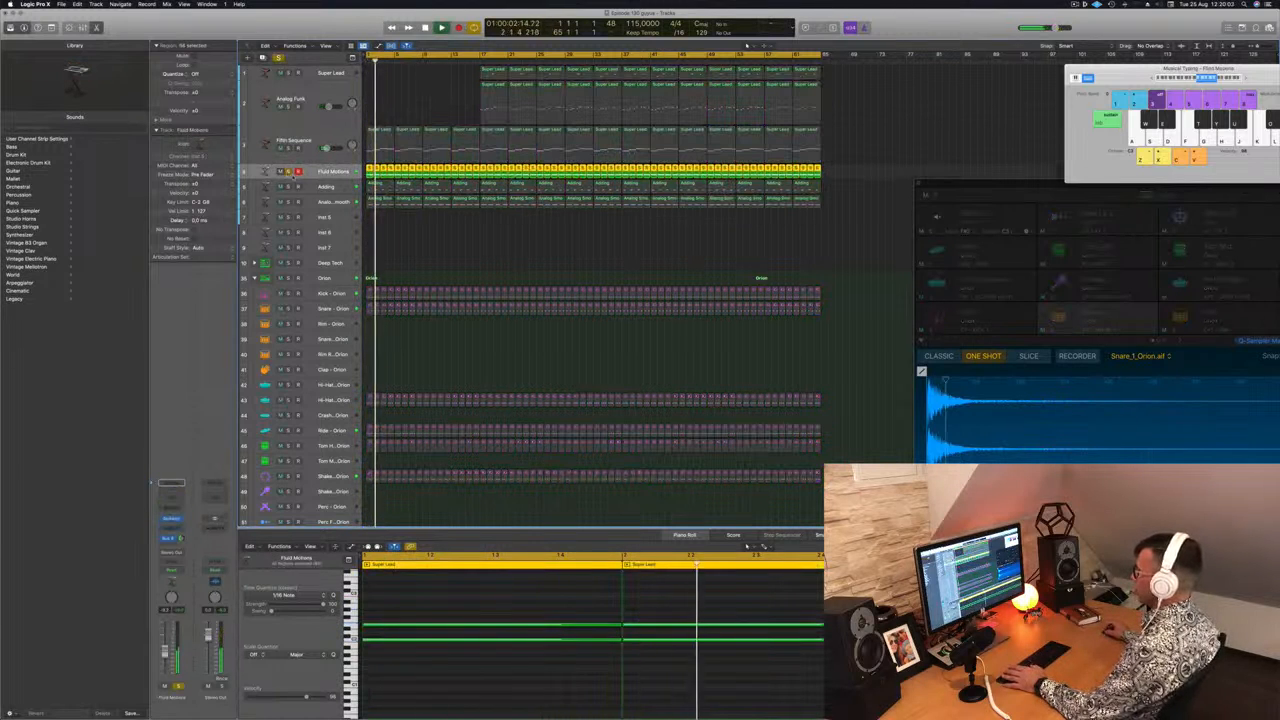
click(288, 172)
click(431, 246)
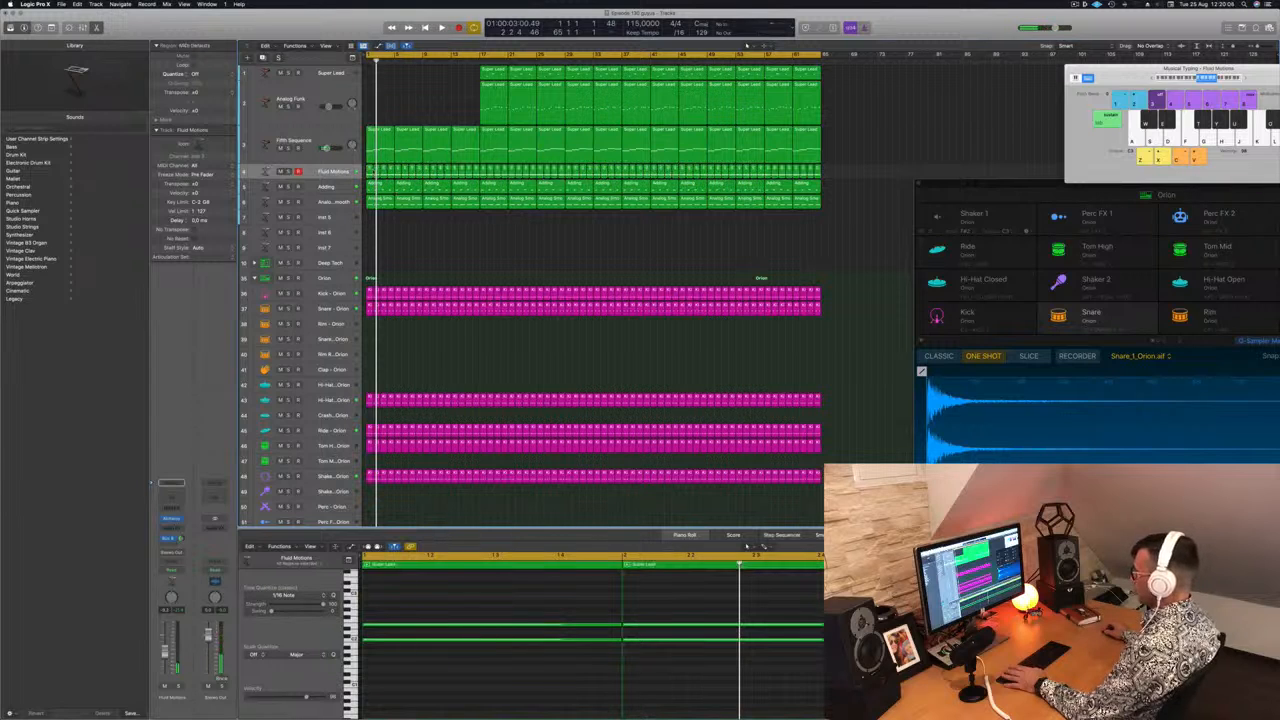
Step: Delete all Fluid Motions regions in bars 1 to 16
click(370, 170)
key(Delete)
click(377, 170)
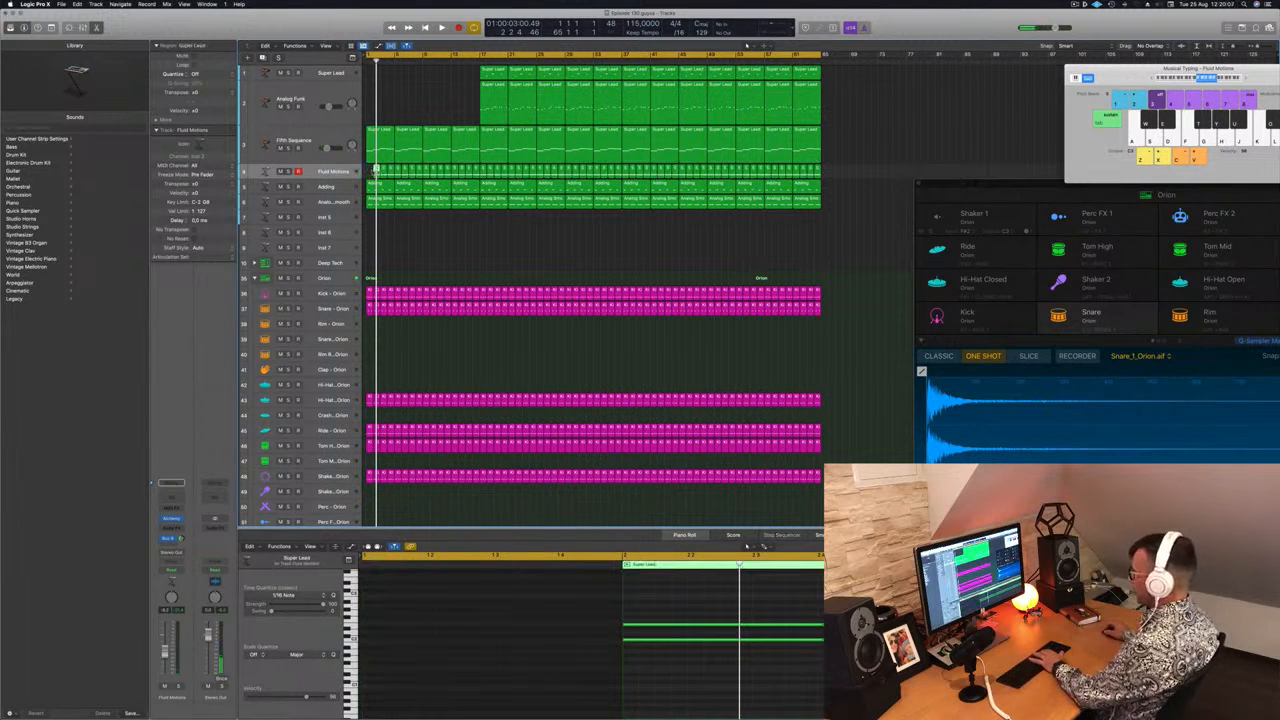
key(Delete)
drag(377, 170, 479, 173)
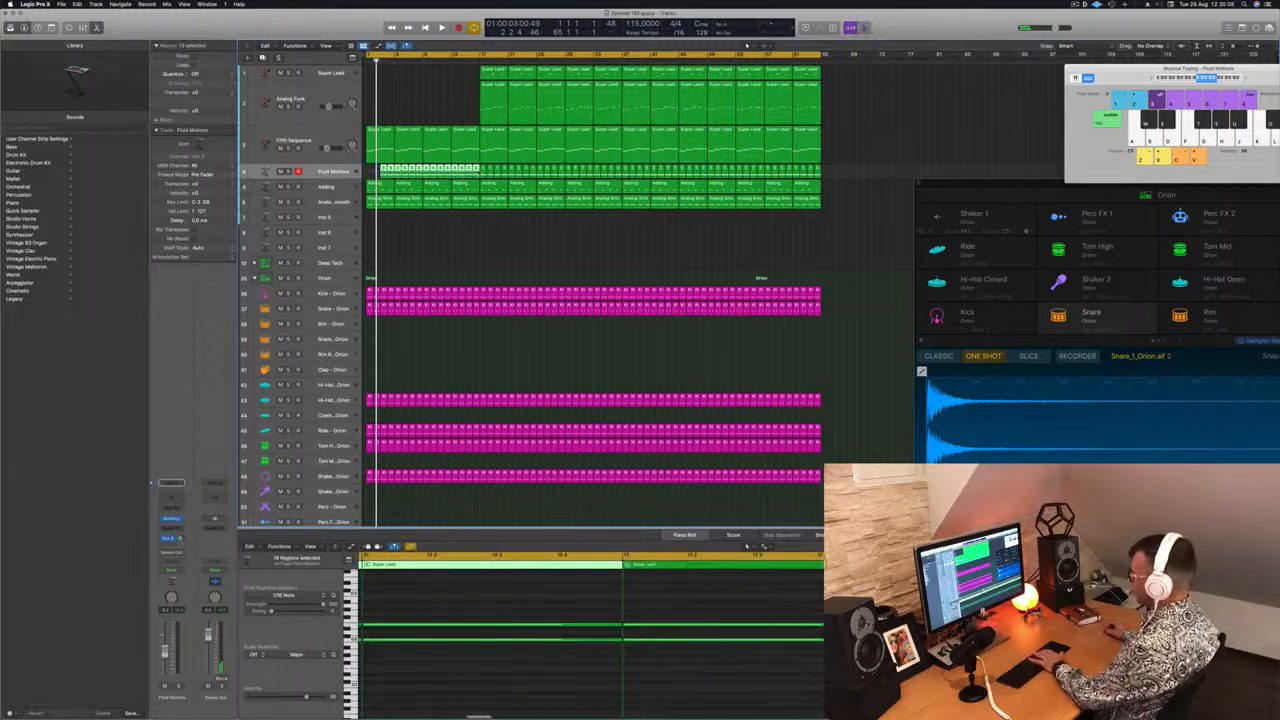
key(Delete)
Step: Audition the Analog Smooth and Adding tracks in solo and delete Adding's regions in bars 1 to 16
key(space)
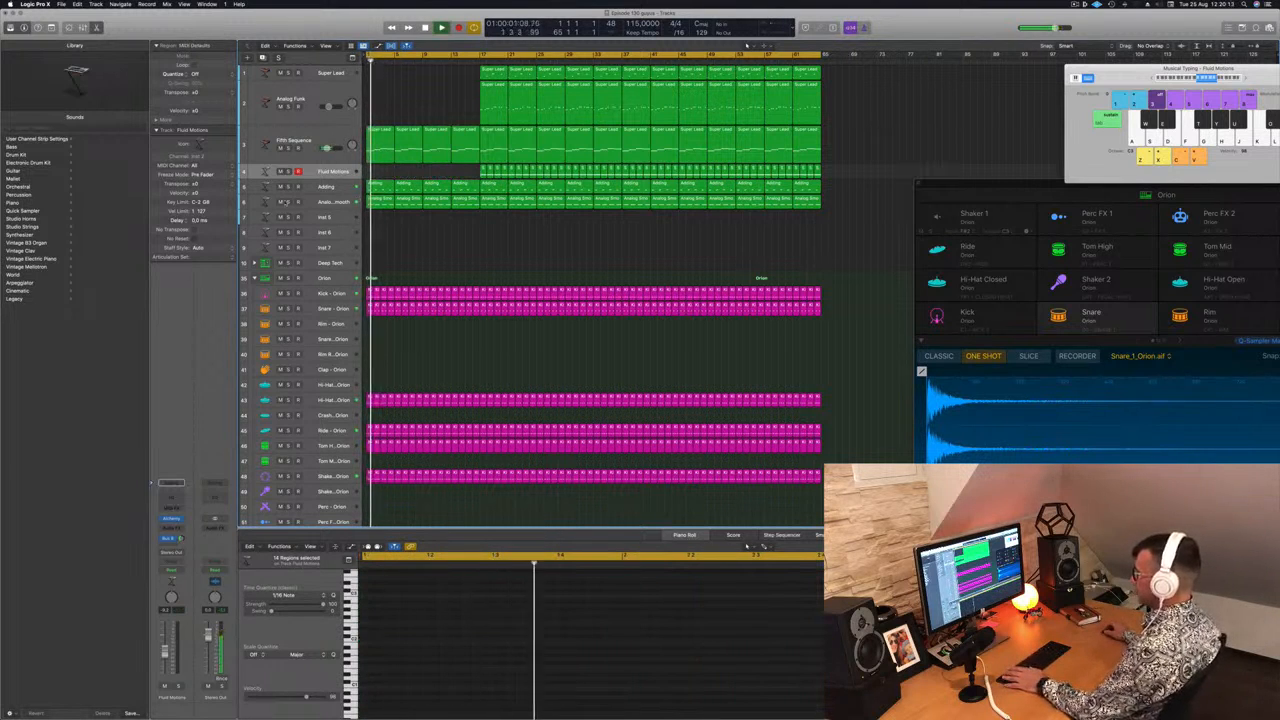
click(288, 202)
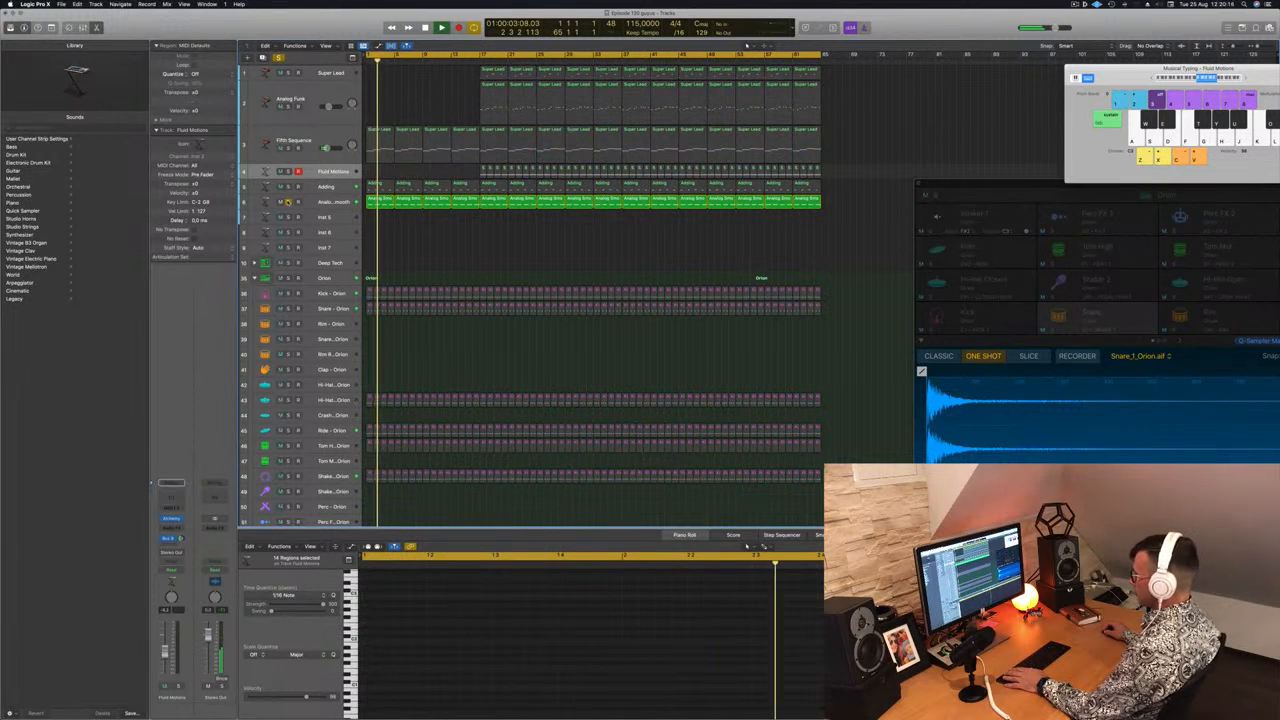
click(288, 202)
click(288, 186)
key(Return)
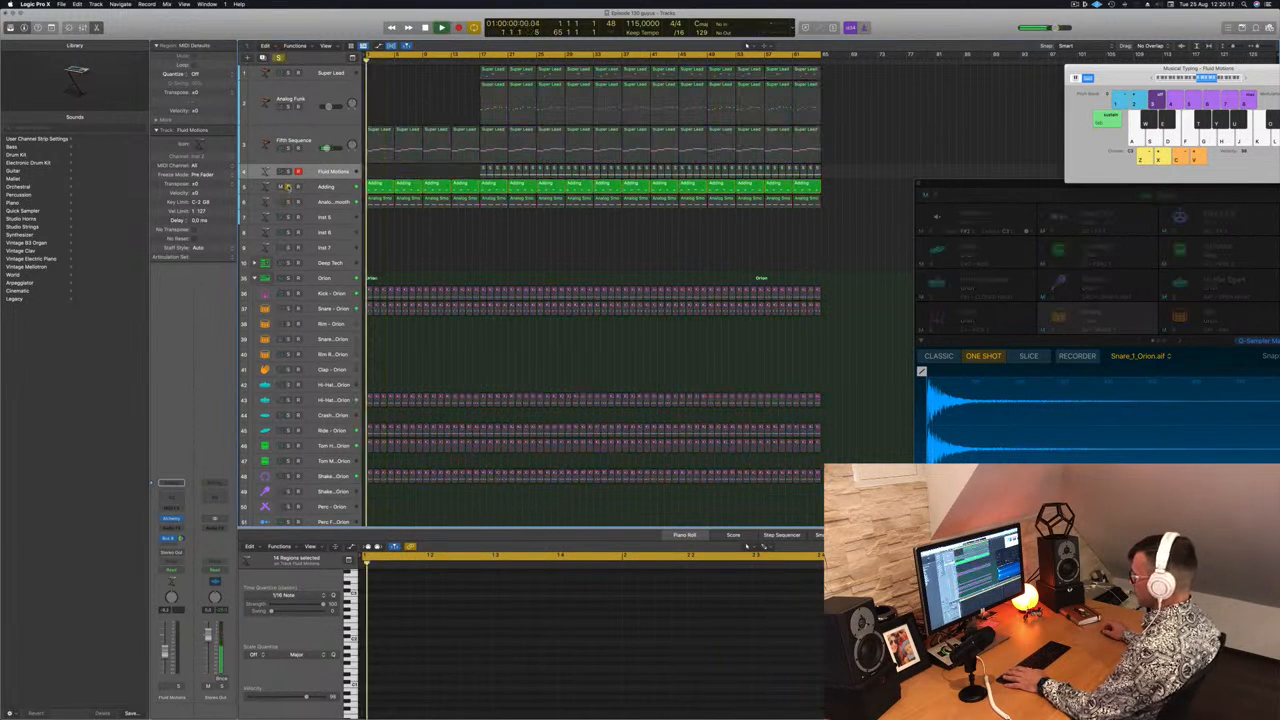
click(288, 186)
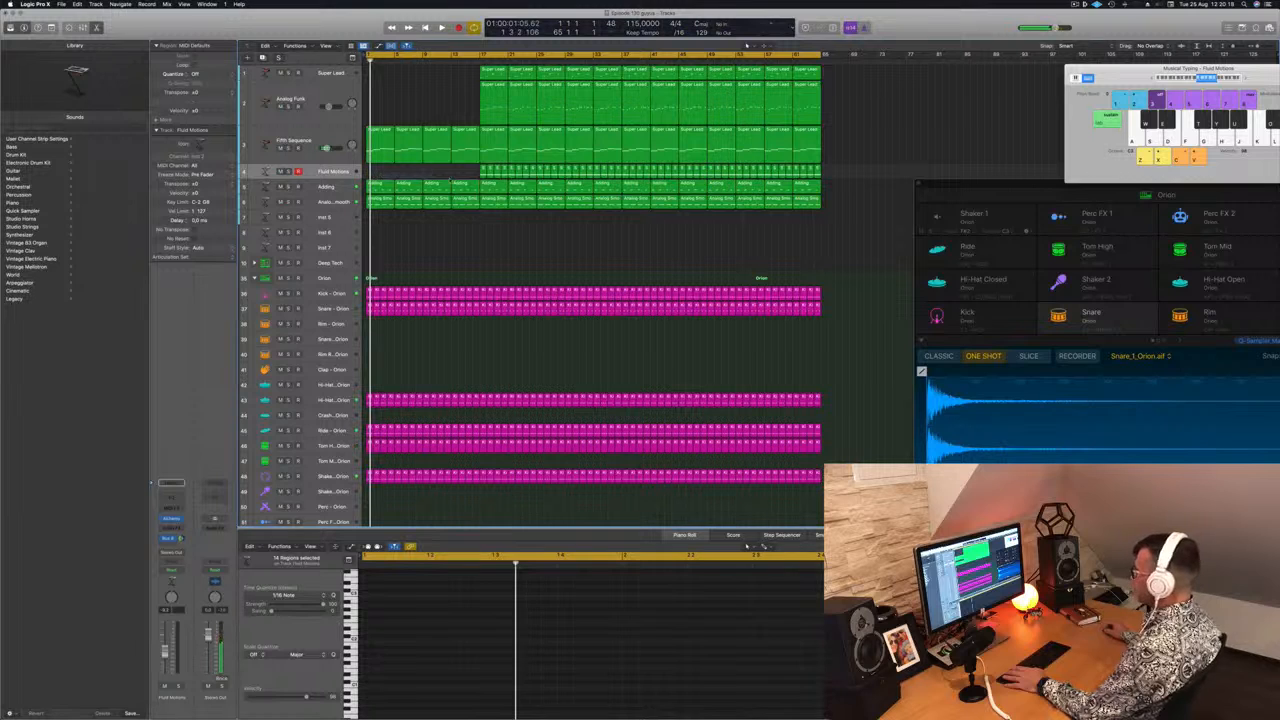
drag(380, 176, 475, 185)
key(Delete)
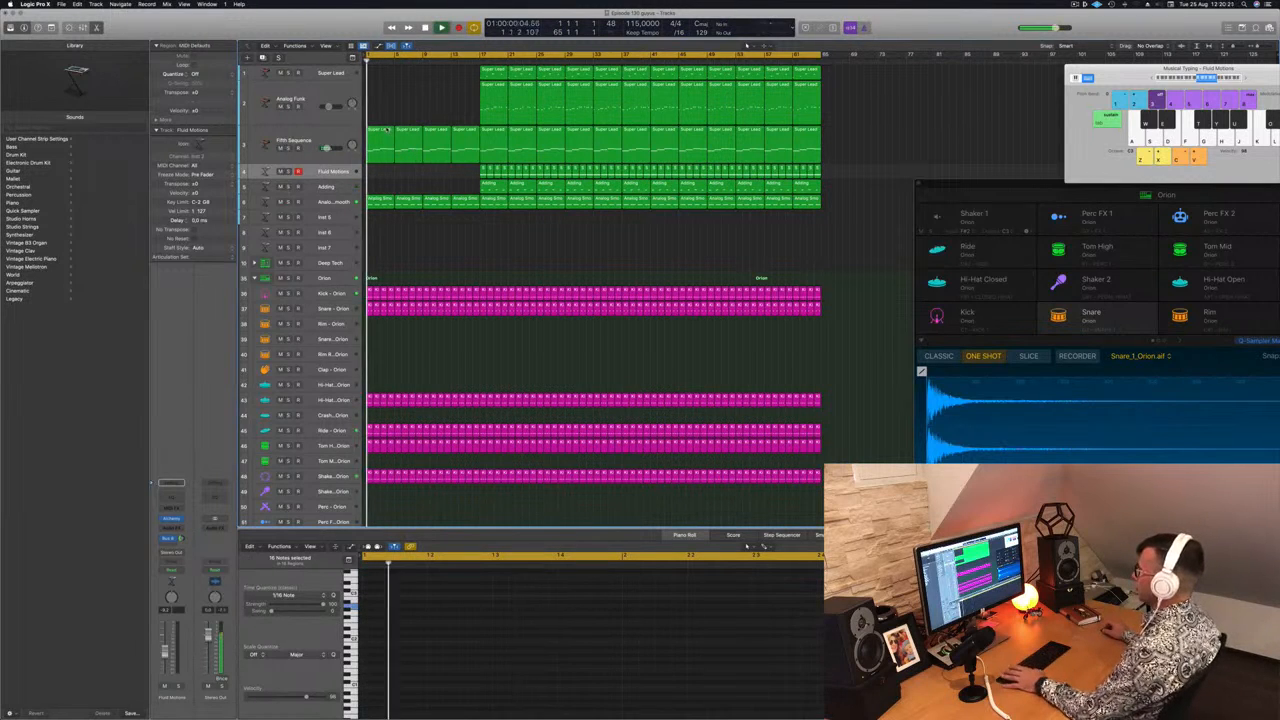
Step: In the first Fifth Sequence region, delete the notes after bar 1 and copy the opening note across bars 2 to 4
click(412, 150)
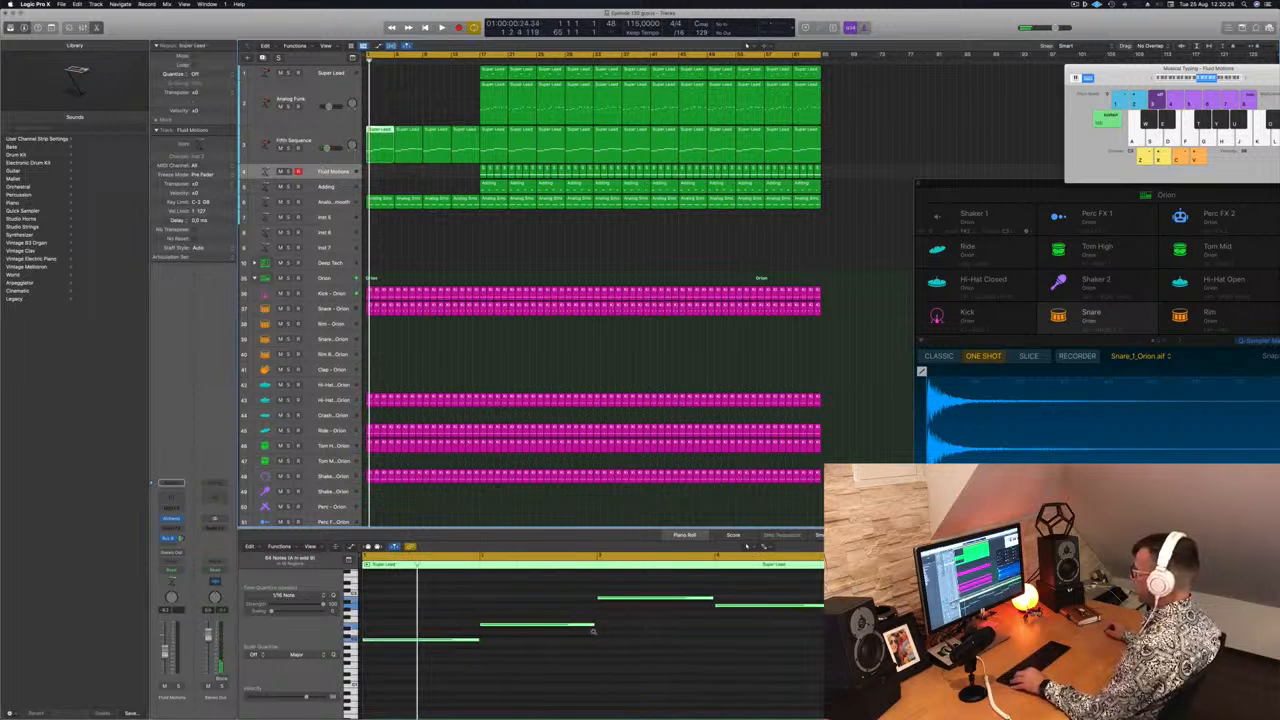
mouse_move(540, 581)
mouse_down()
mouse_move(686, 688)
mouse_move(730, 688)
mouse_up()
key(Delete)
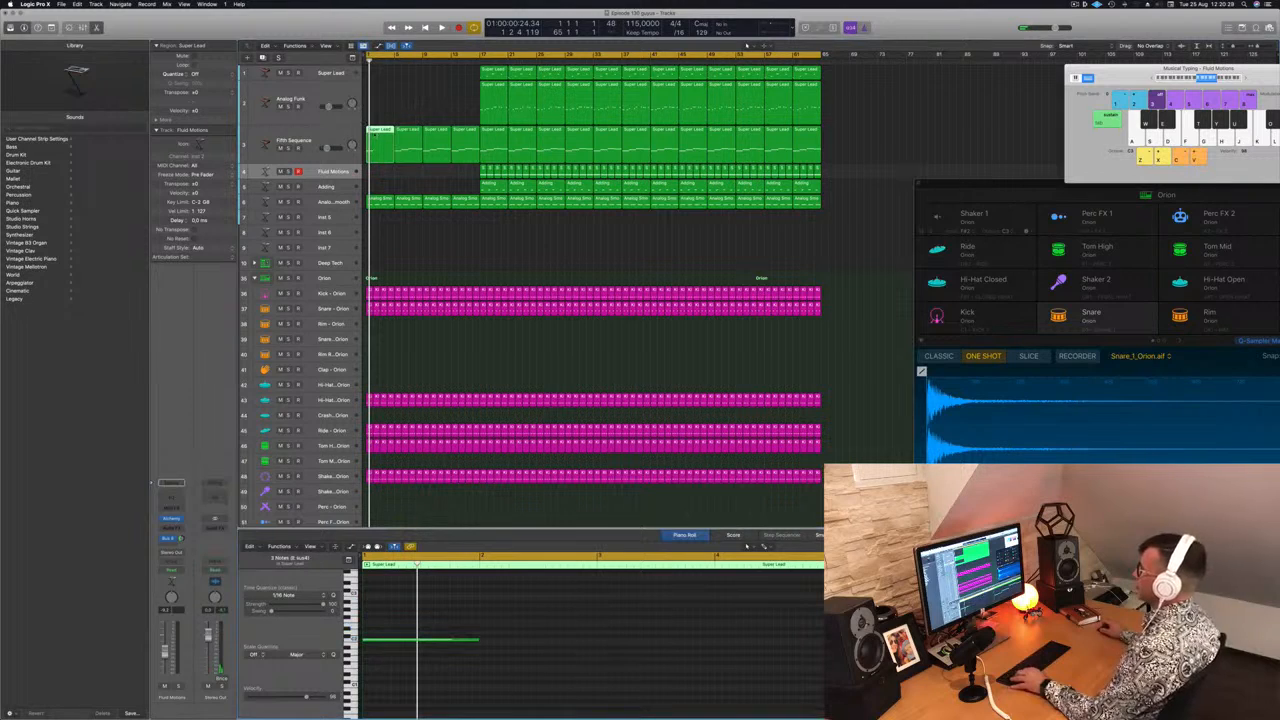
click(465, 641)
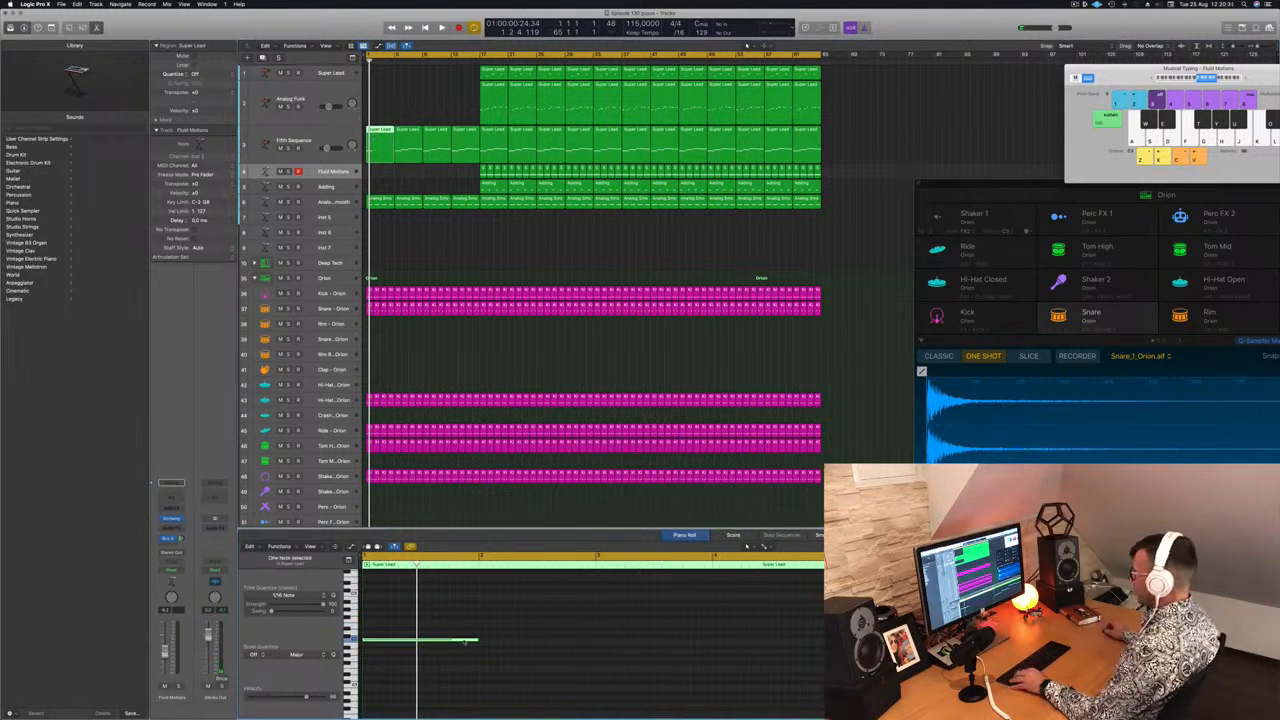
drag(458, 641, 636, 635)
shift+click(453, 643)
drag(450, 641, 686, 641)
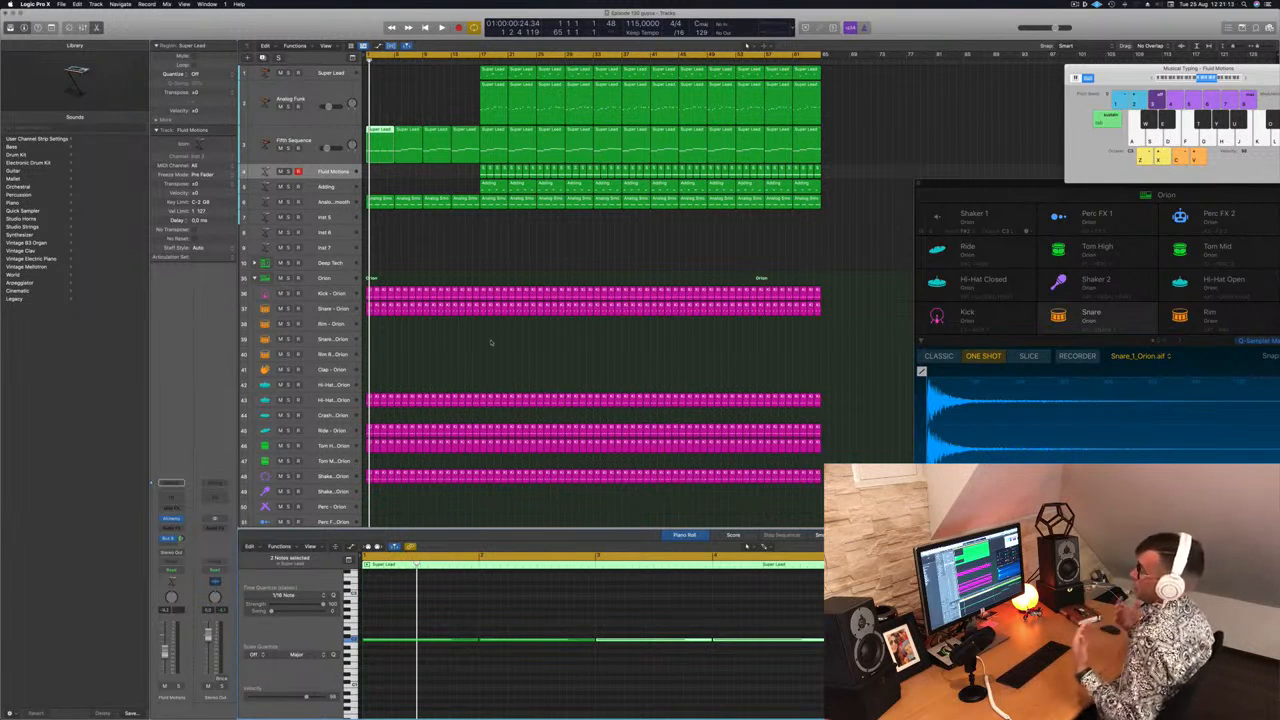
Step: Play the arrangement briefly and delete the second Fifth Sequence region in bars 5 to 8
click(489, 232)
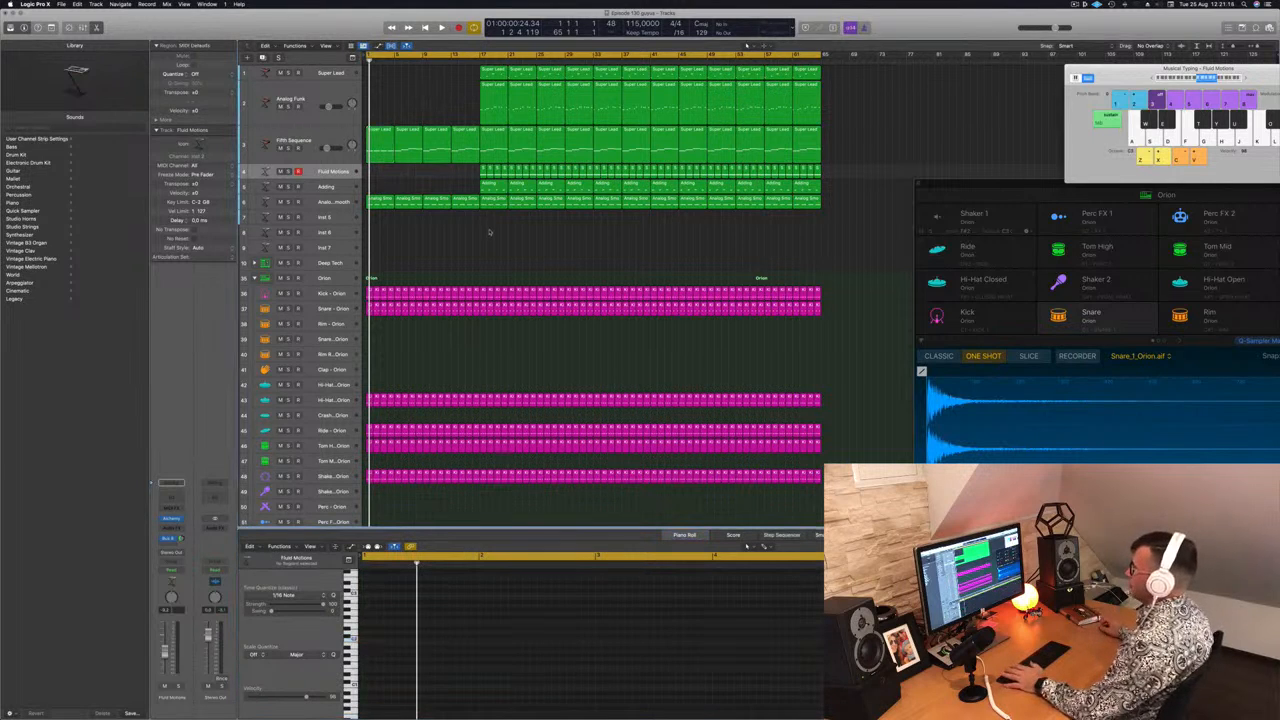
key(space)
click(378, 140)
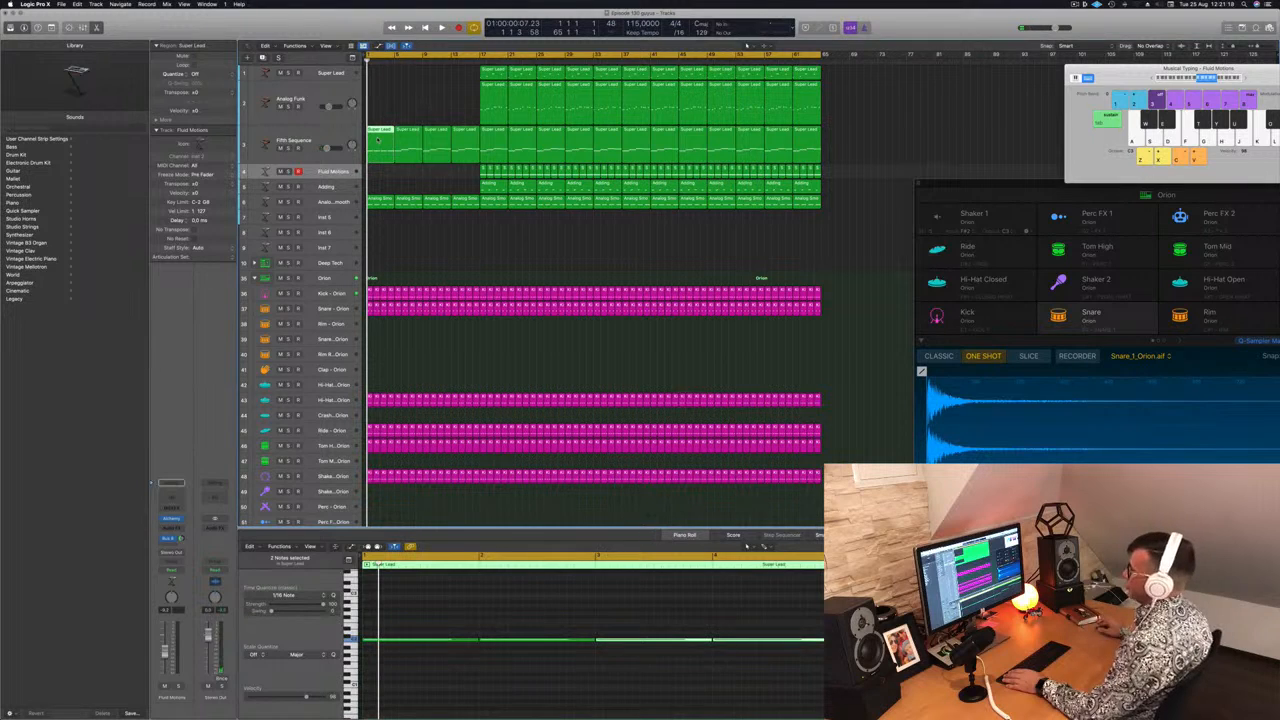
click(411, 138)
key(Delete)
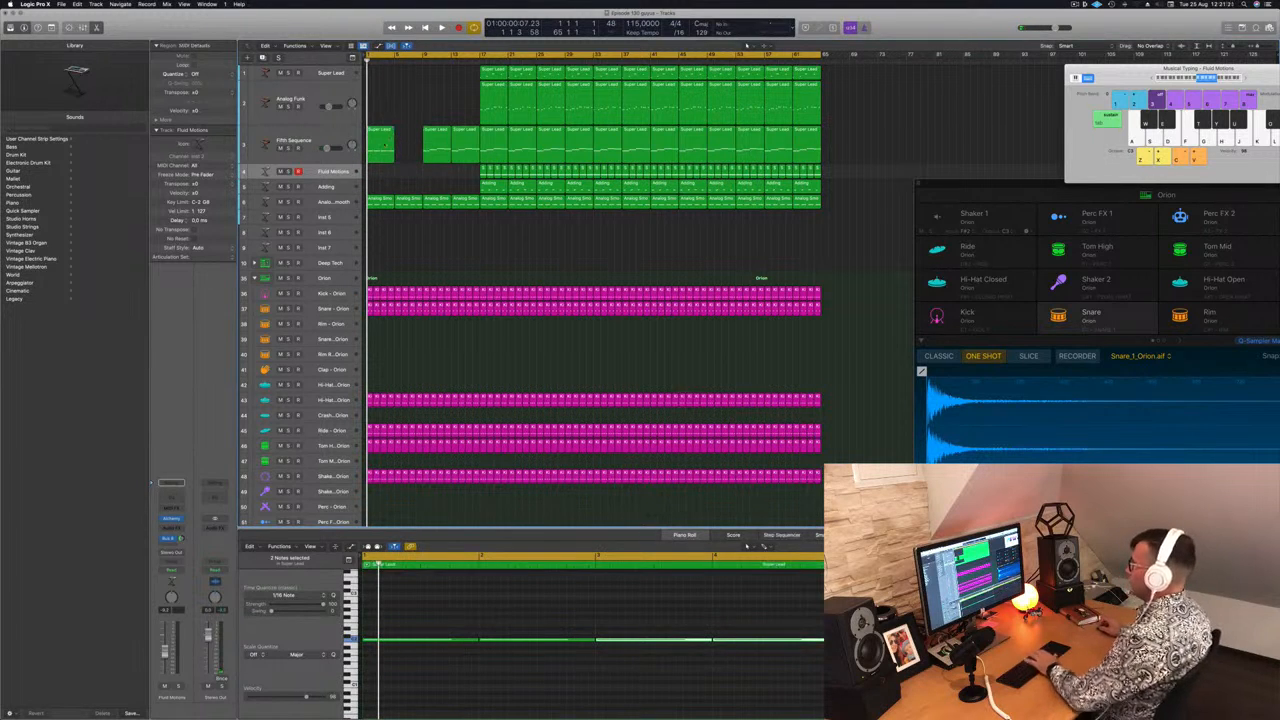
Step: In the first Analog Smooth region, delete the notes after the opening one and copy that note across bars 2 to 4
click(377, 205)
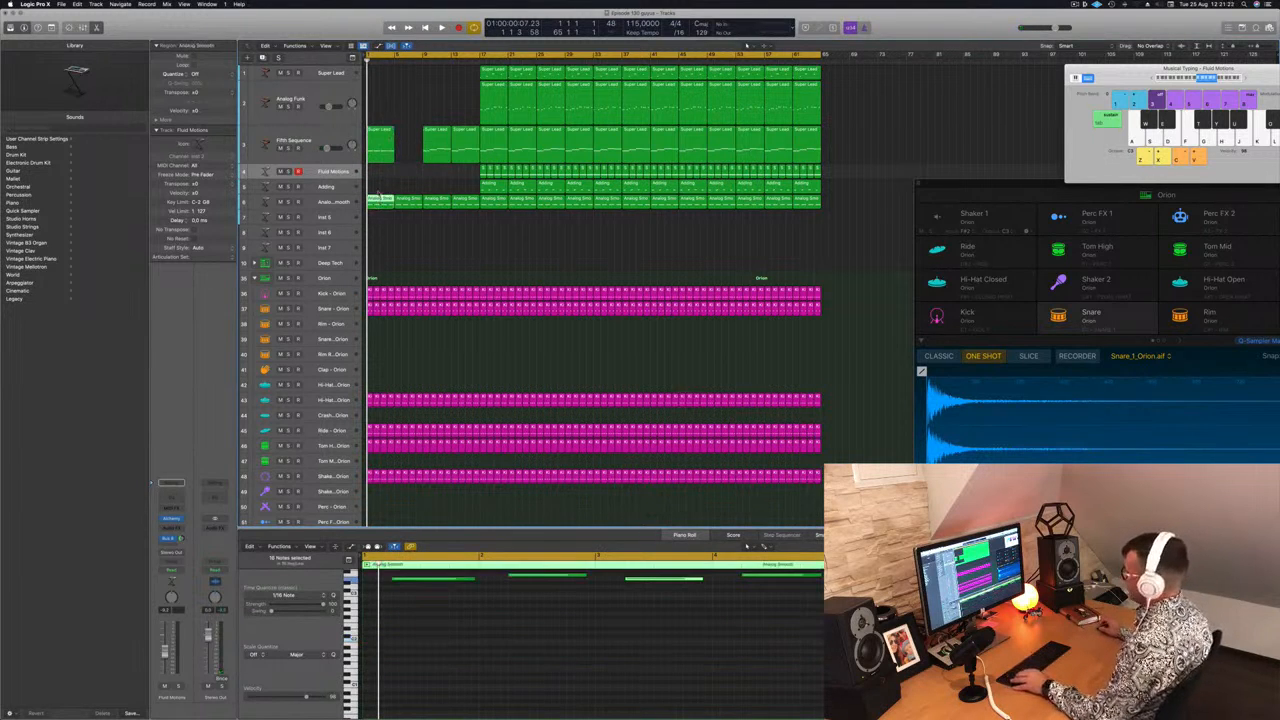
scroll(519, 644, down, 3)
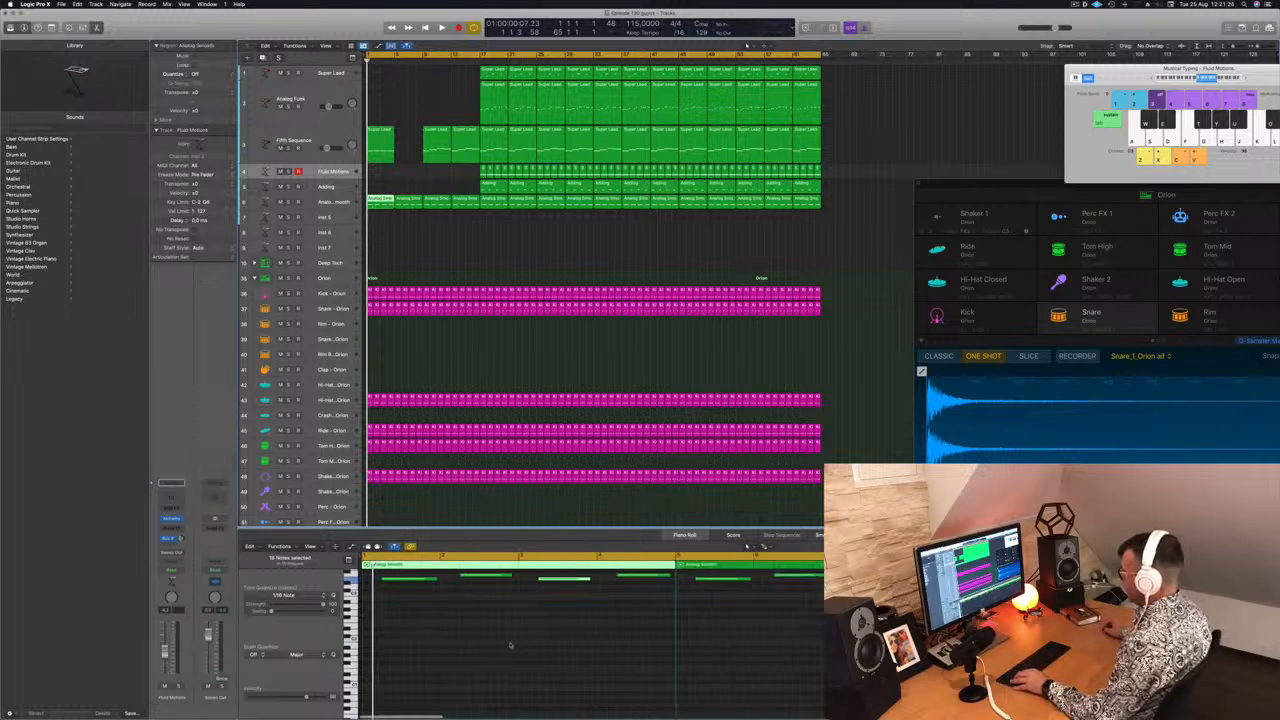
scroll(511, 643, up, 2)
drag(483, 585, 632, 618)
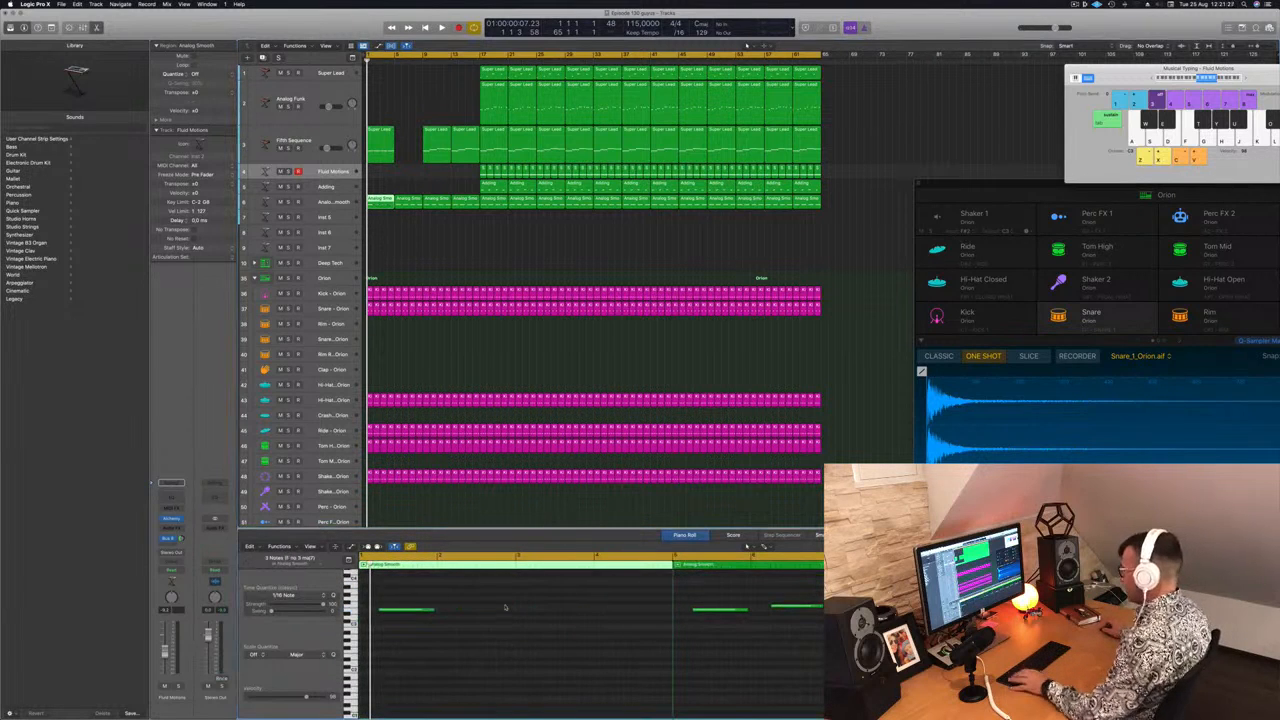
drag(399, 610, 567, 616)
shift+click(413, 611)
Step: Replace bars 5 to 8 of the Fifth Sequence and Analog Smooth tracks with copies of their edited first regions
click(413, 206)
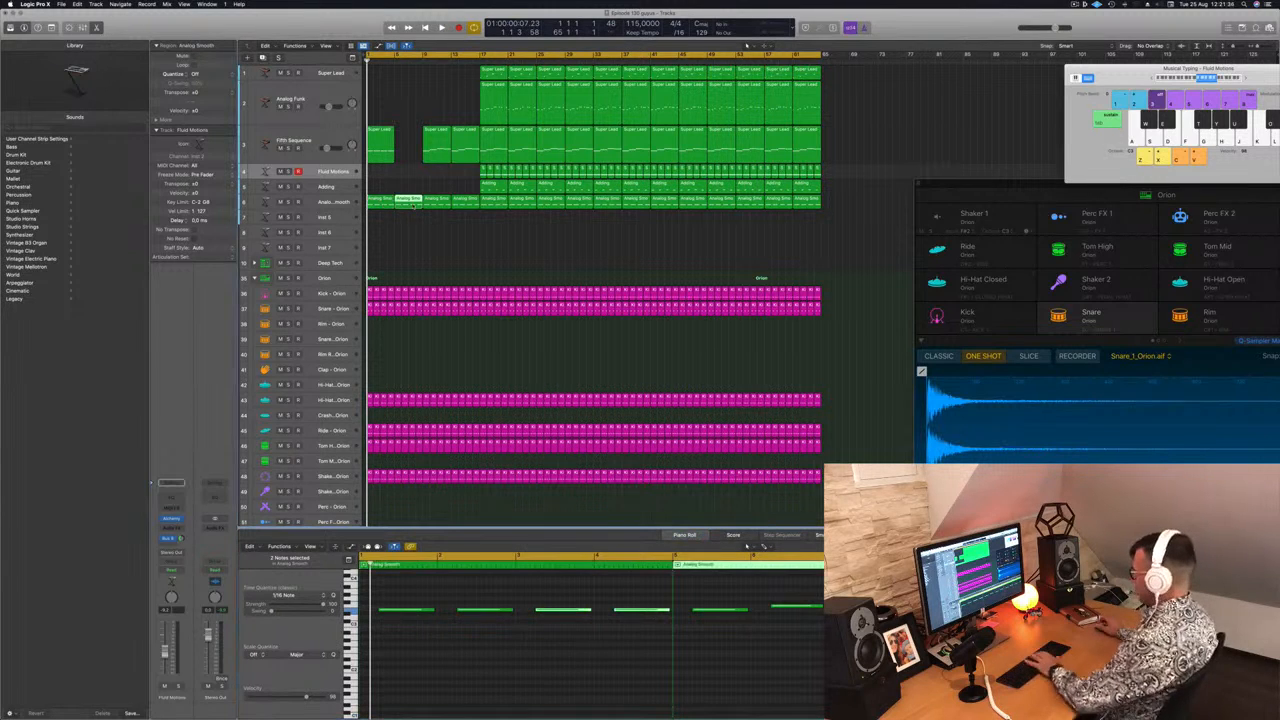
key(Delete)
drag(396, 231, 408, 136)
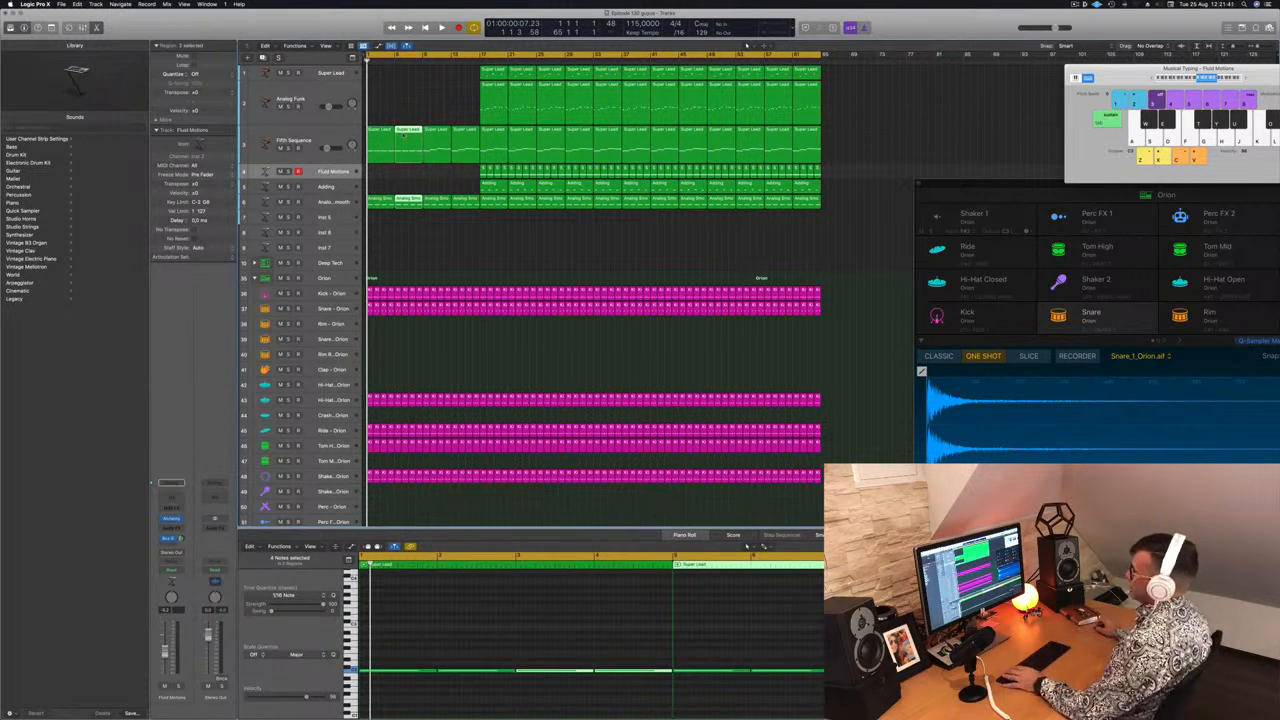
Step: Play the intro with the Fifth Sequence track selected and delete the upper Shaker - Orion track's regions in bars 1 to 16
click(329, 140)
key(space)
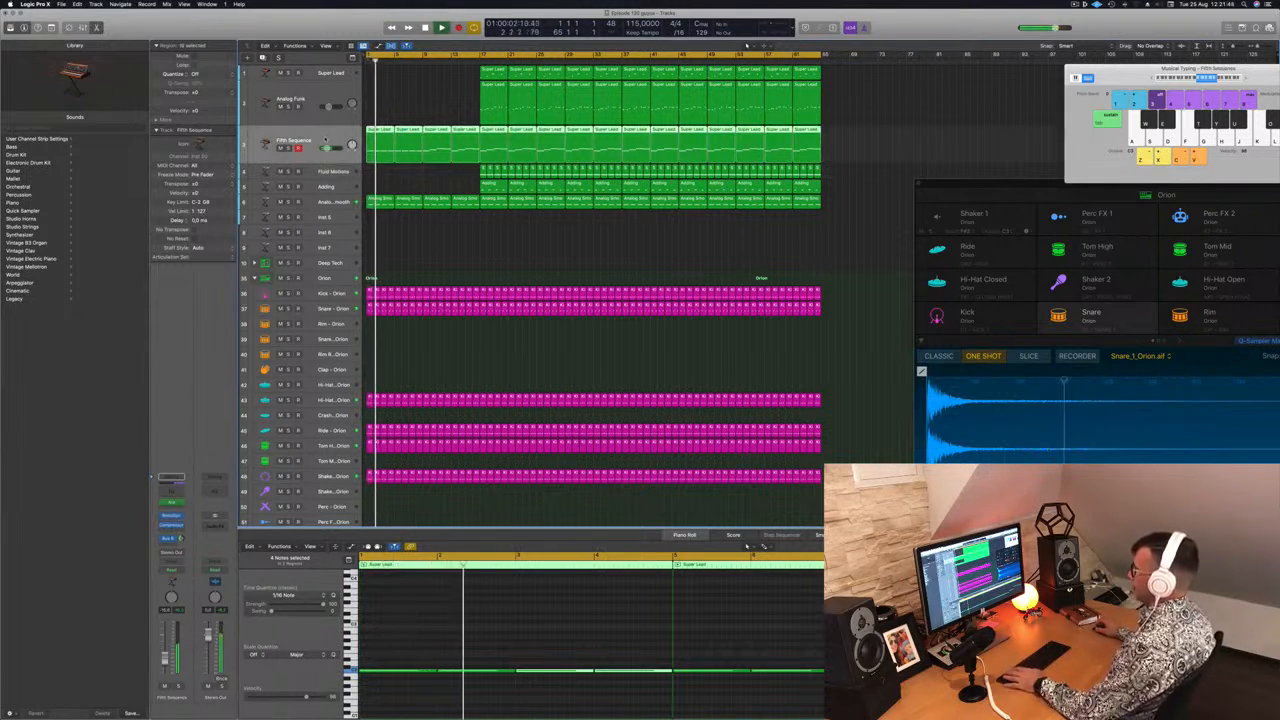
key(Return)
scroll(440, 405, down, 3)
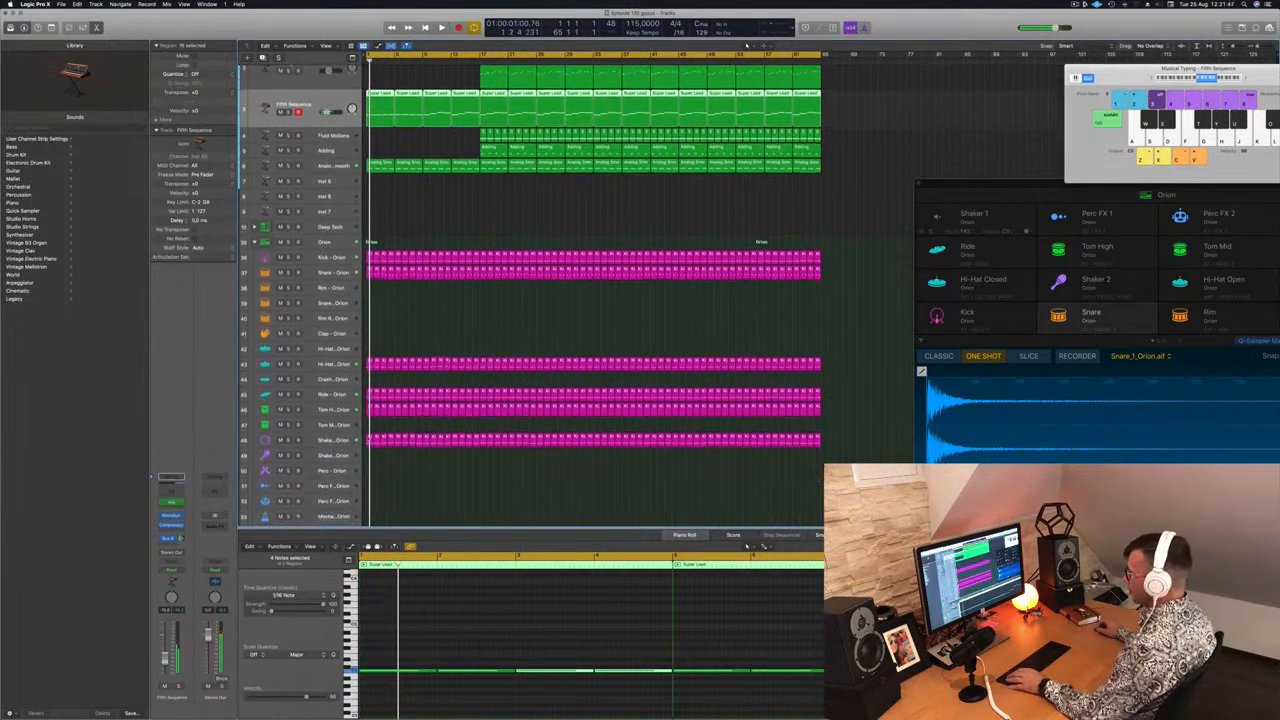
drag(365, 430, 405, 452)
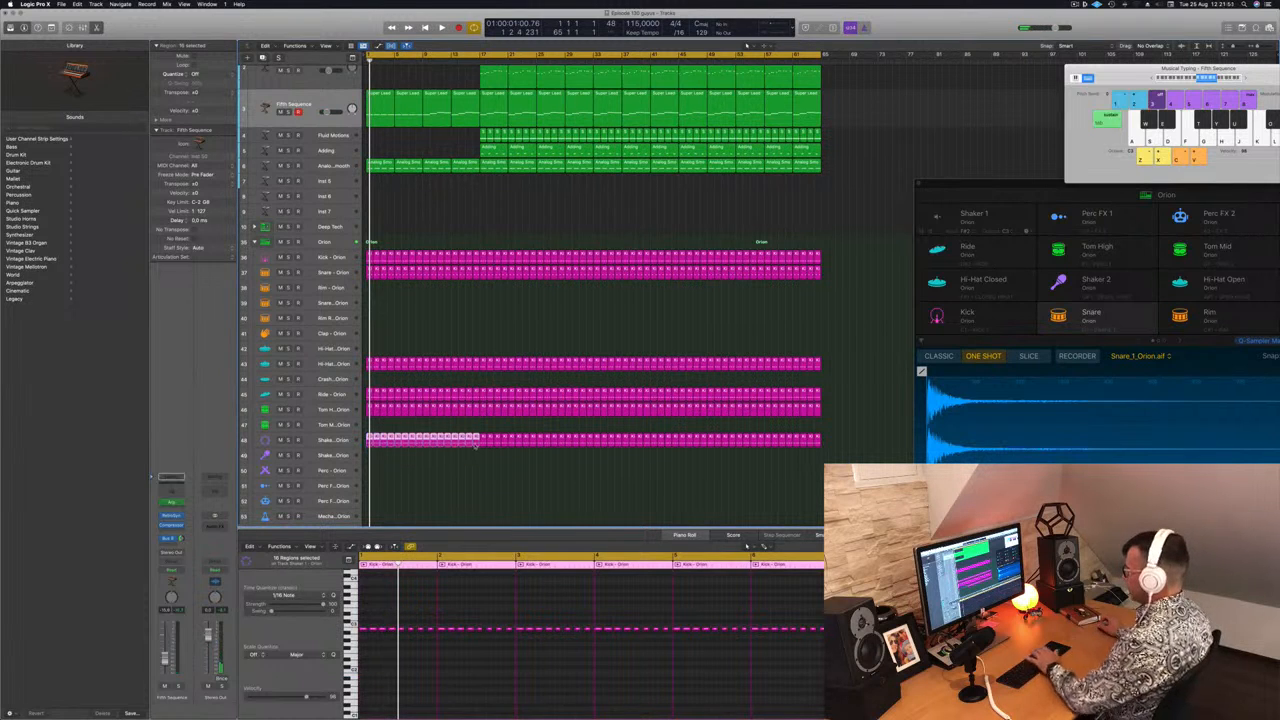
key(Delete)
Step: Listen to the intro and delete the Ride - Orion regions in bars 1 to 16
key(space)
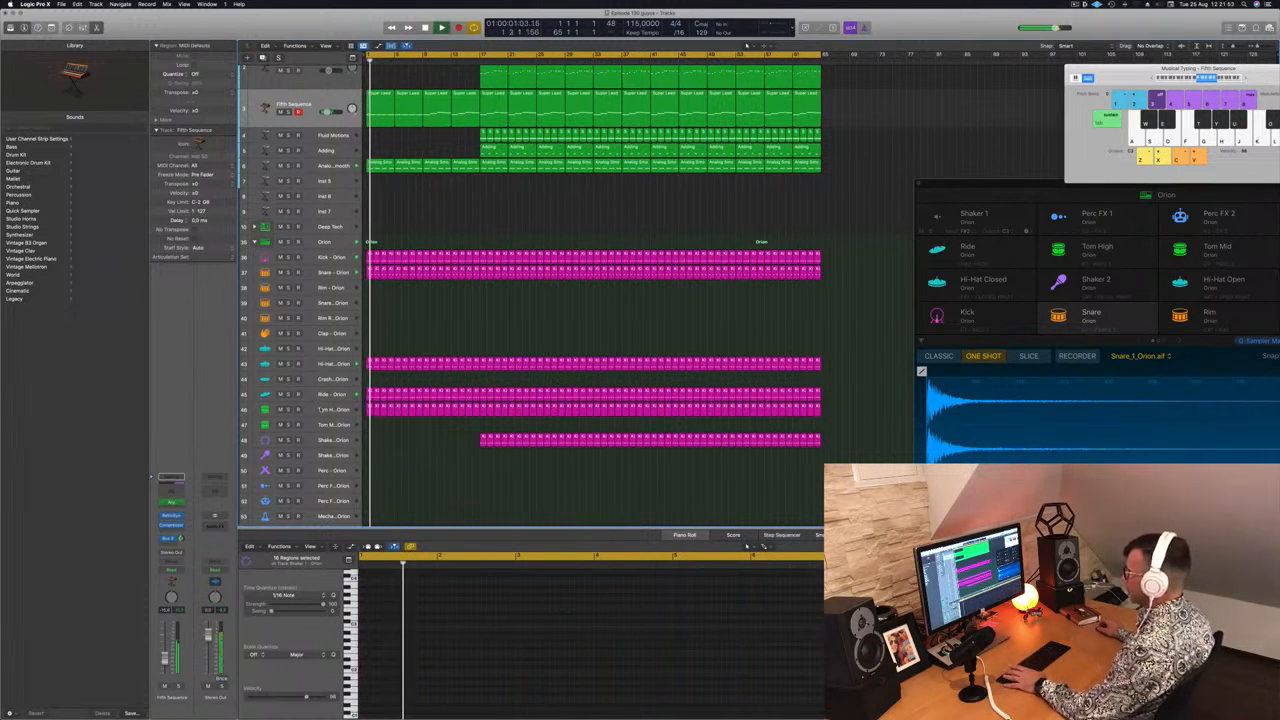
key(space)
scroll(368, 372, down, 2)
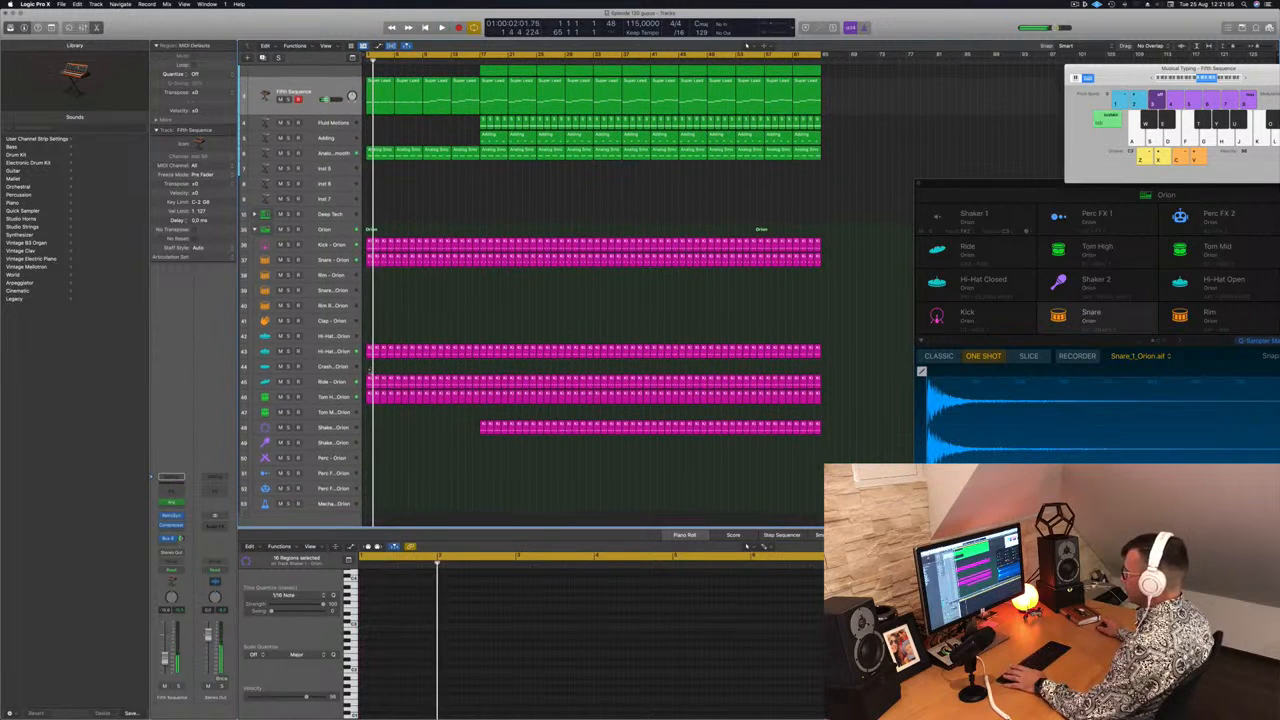
drag(430, 380, 482, 384)
key(Delete)
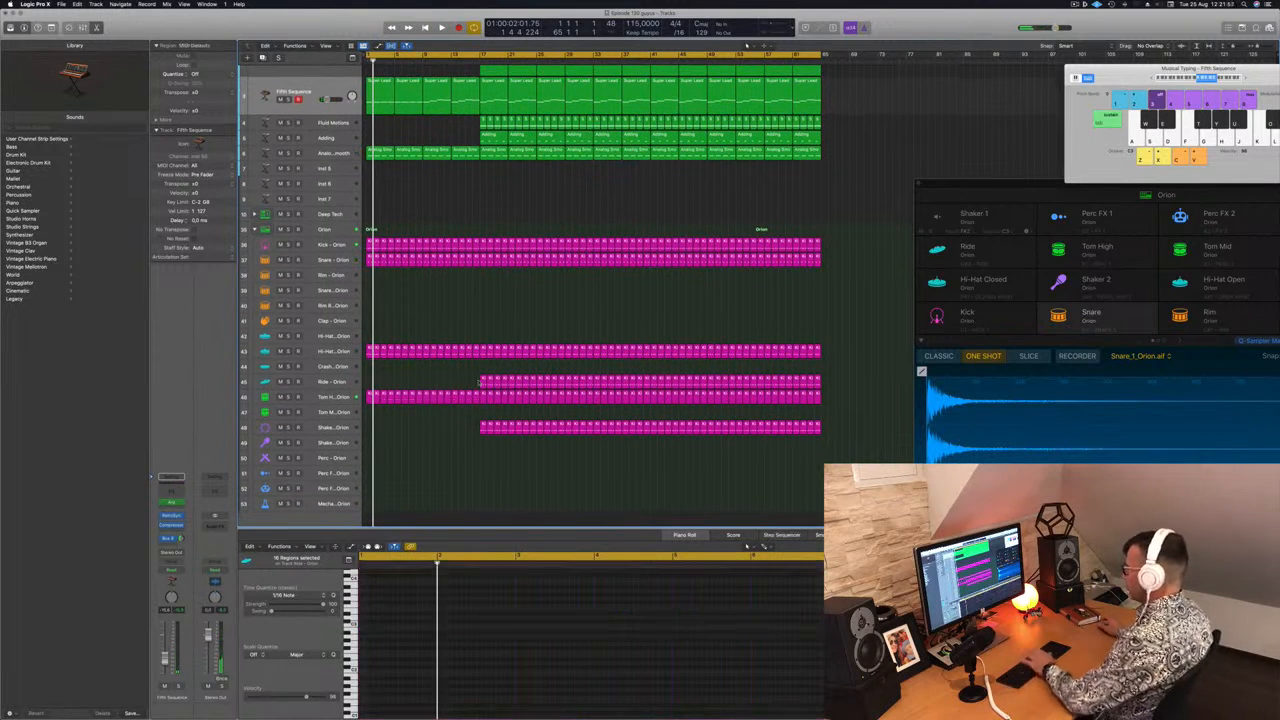
key(space)
key(space)
Step: Open the Retro Synth of the Fifth Sequence track, shift its window slightly and play the arrangement
scroll(419, 204, up, 2)
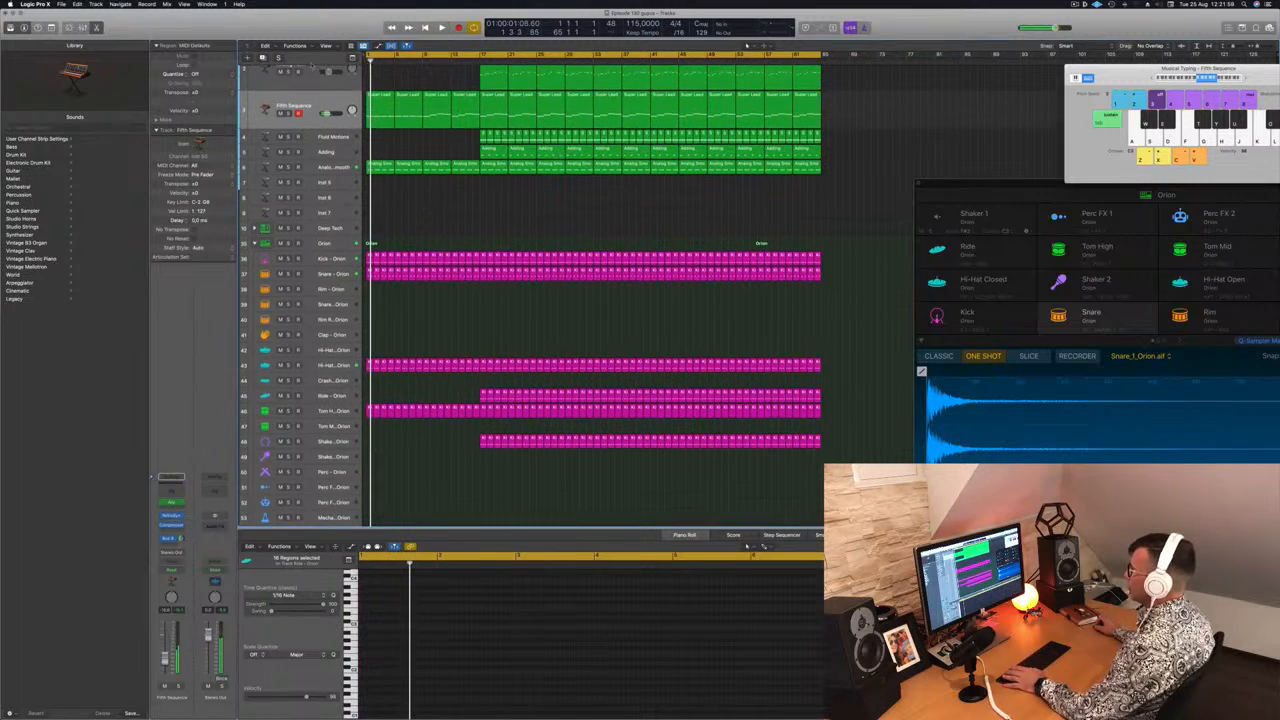
click(320, 105)
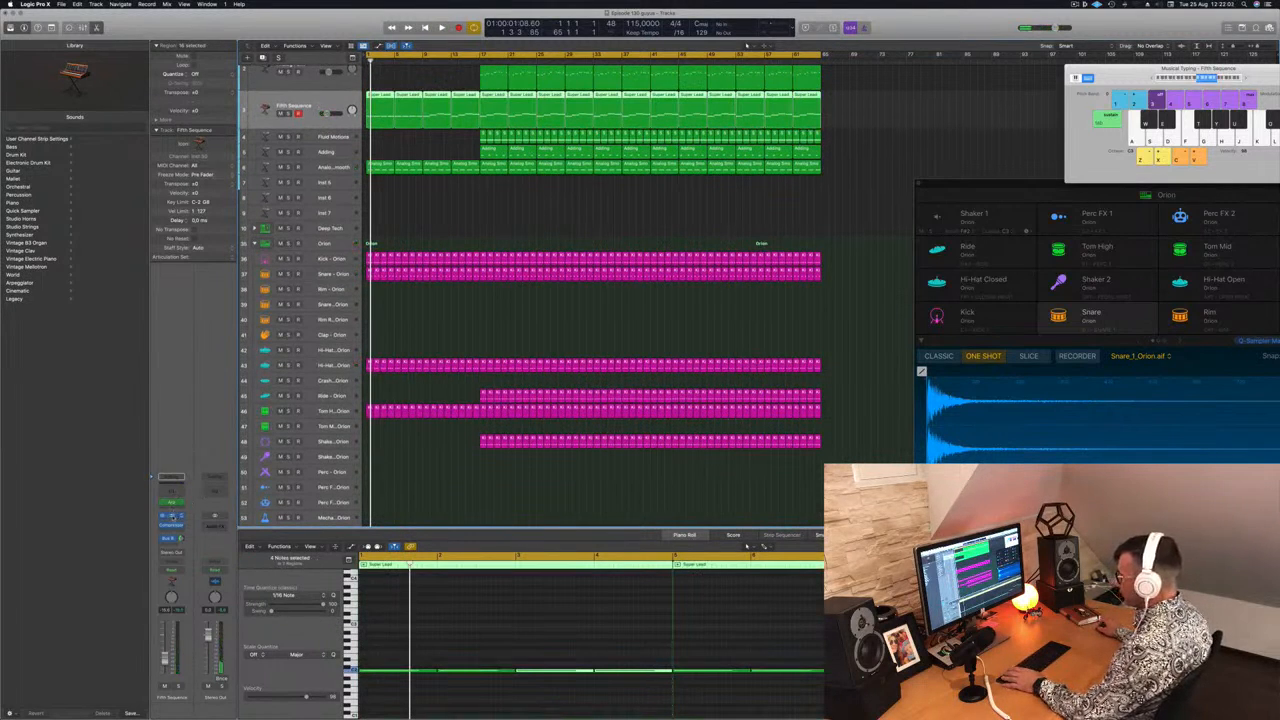
click(172, 517)
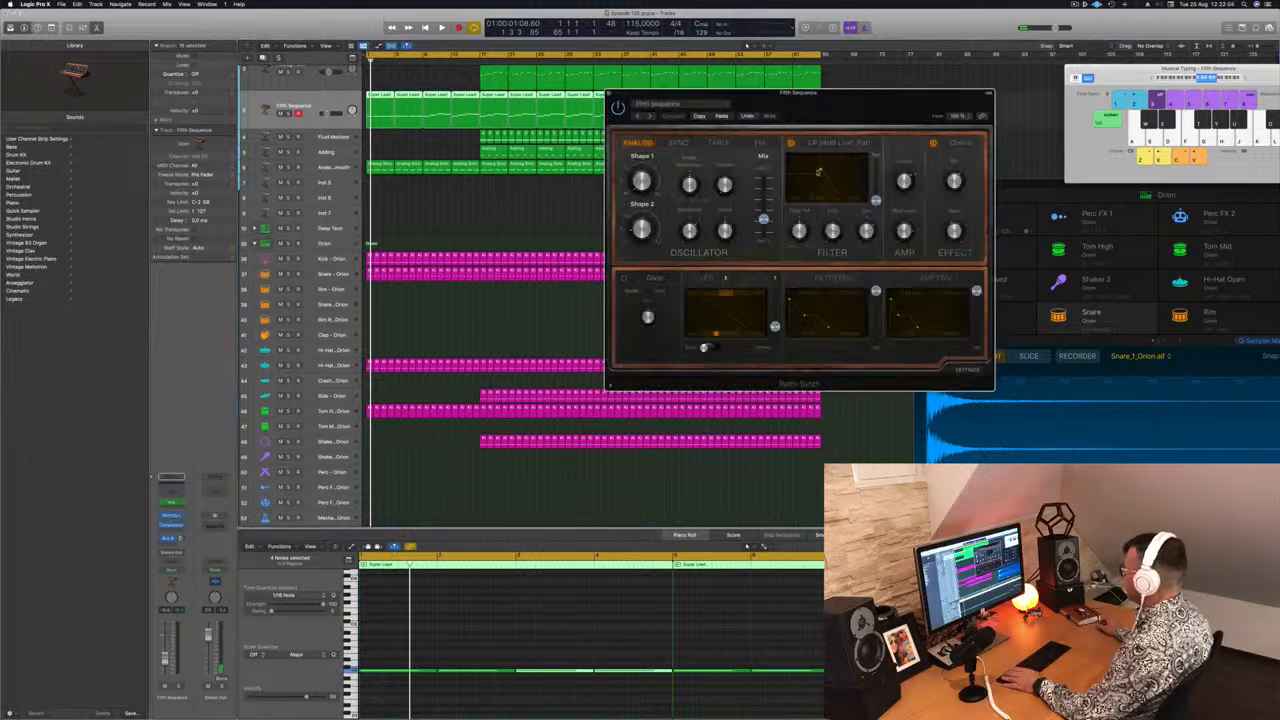
drag(886, 103, 909, 100)
key(space)
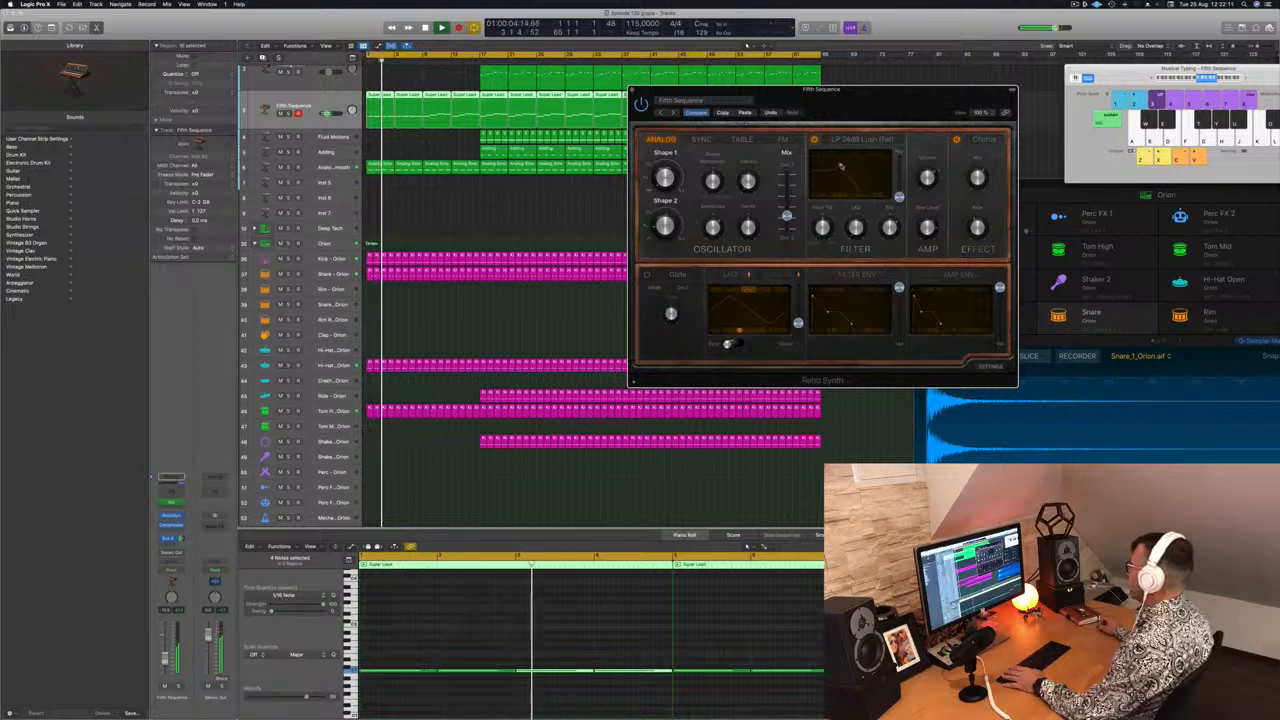
Step: Return to the project start and set the Fifth Sequence channel's automation mode to Touch
drag(889, 100, 904, 97)
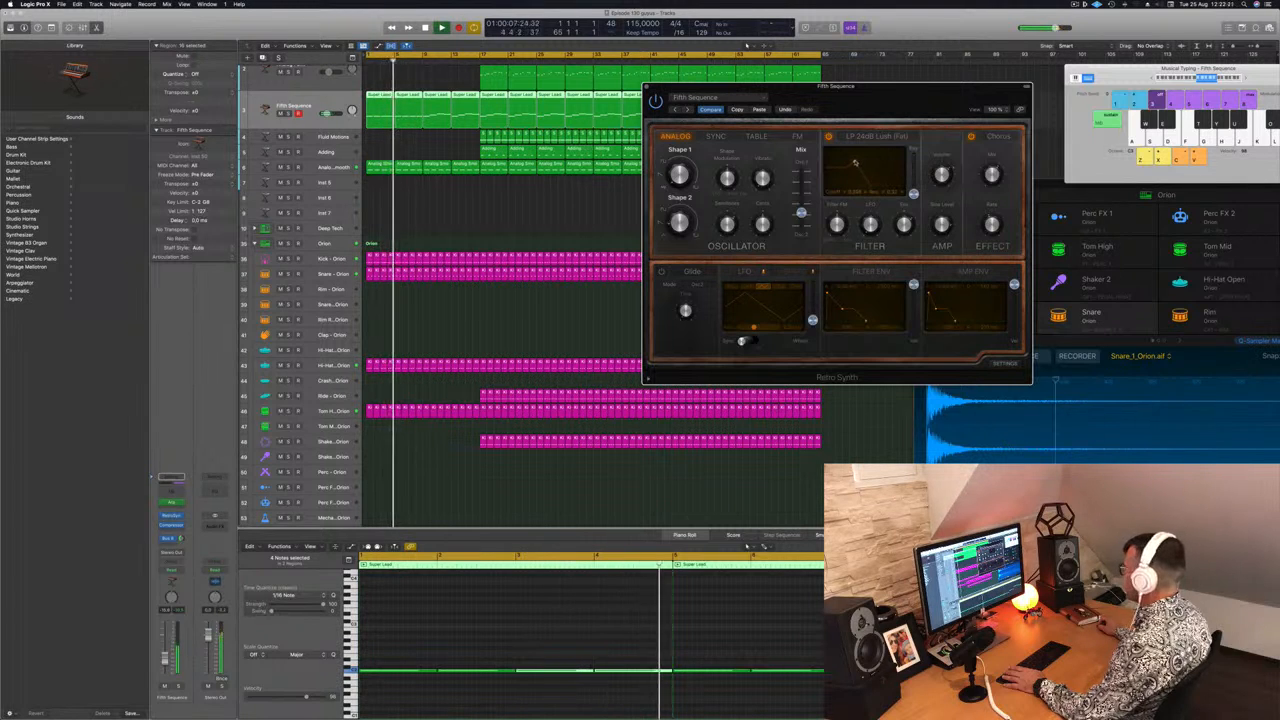
key(Return)
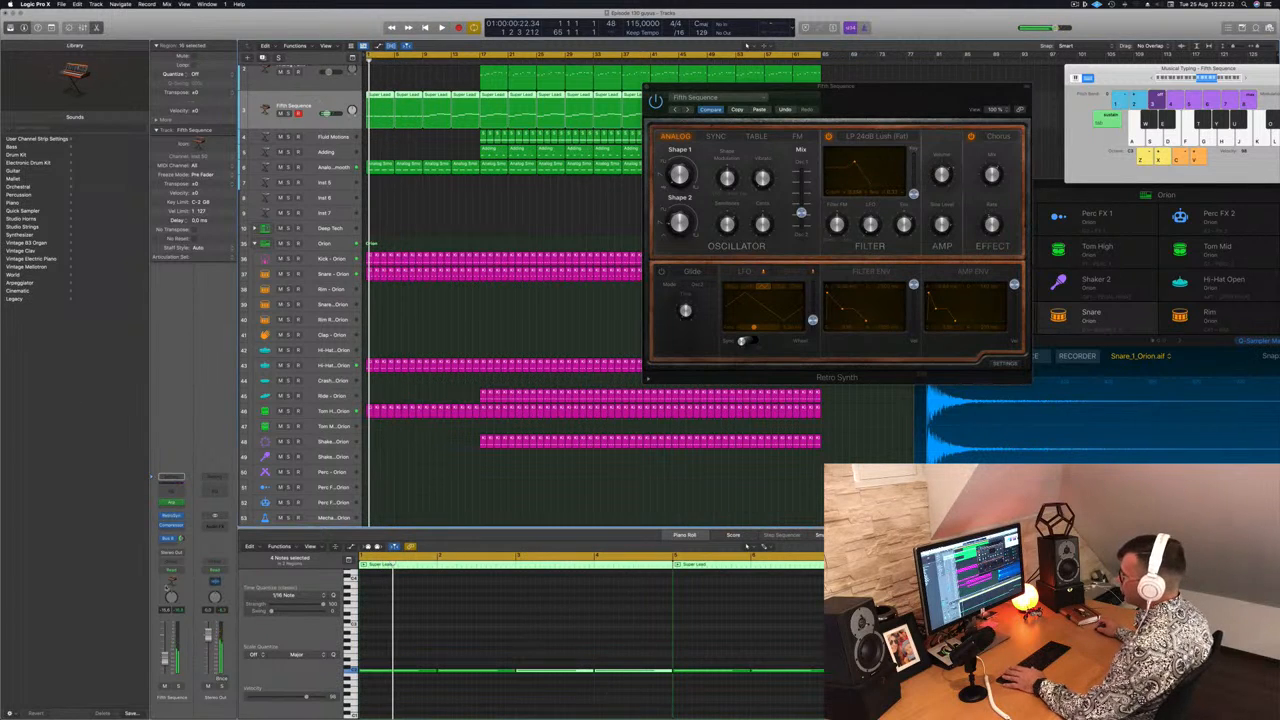
click(174, 552)
click(206, 541)
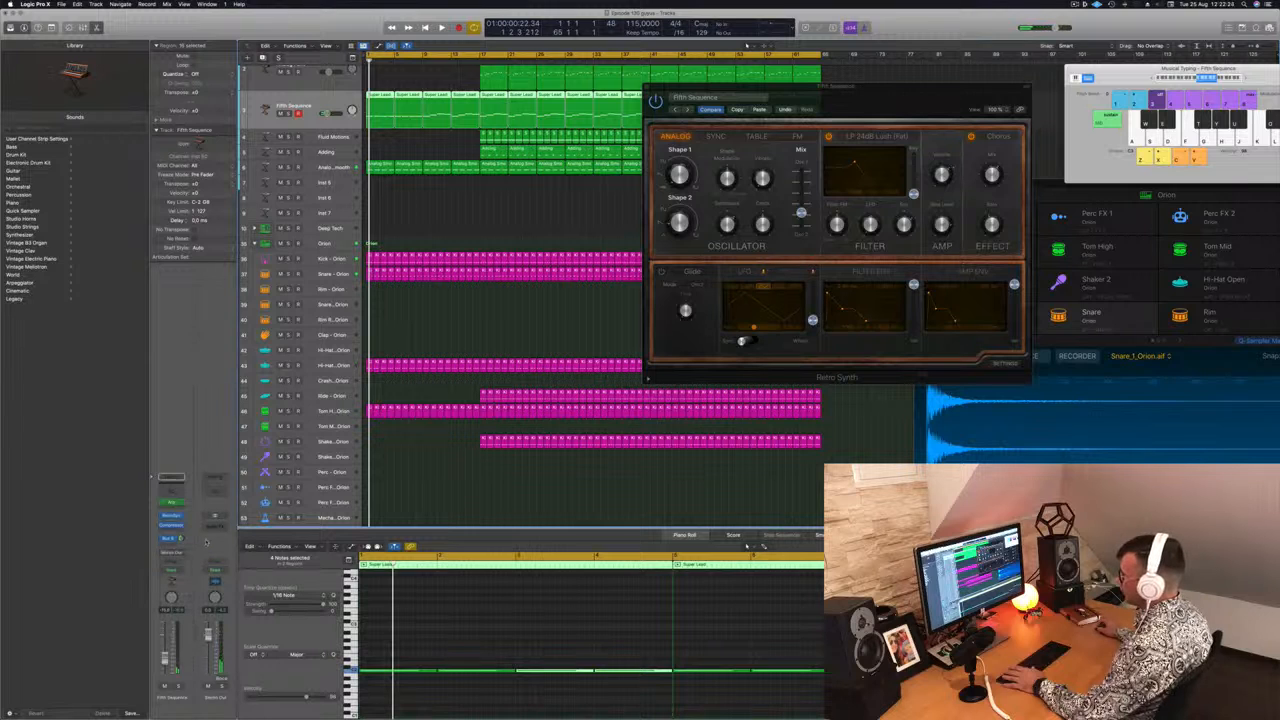
click(172, 568)
click(200, 590)
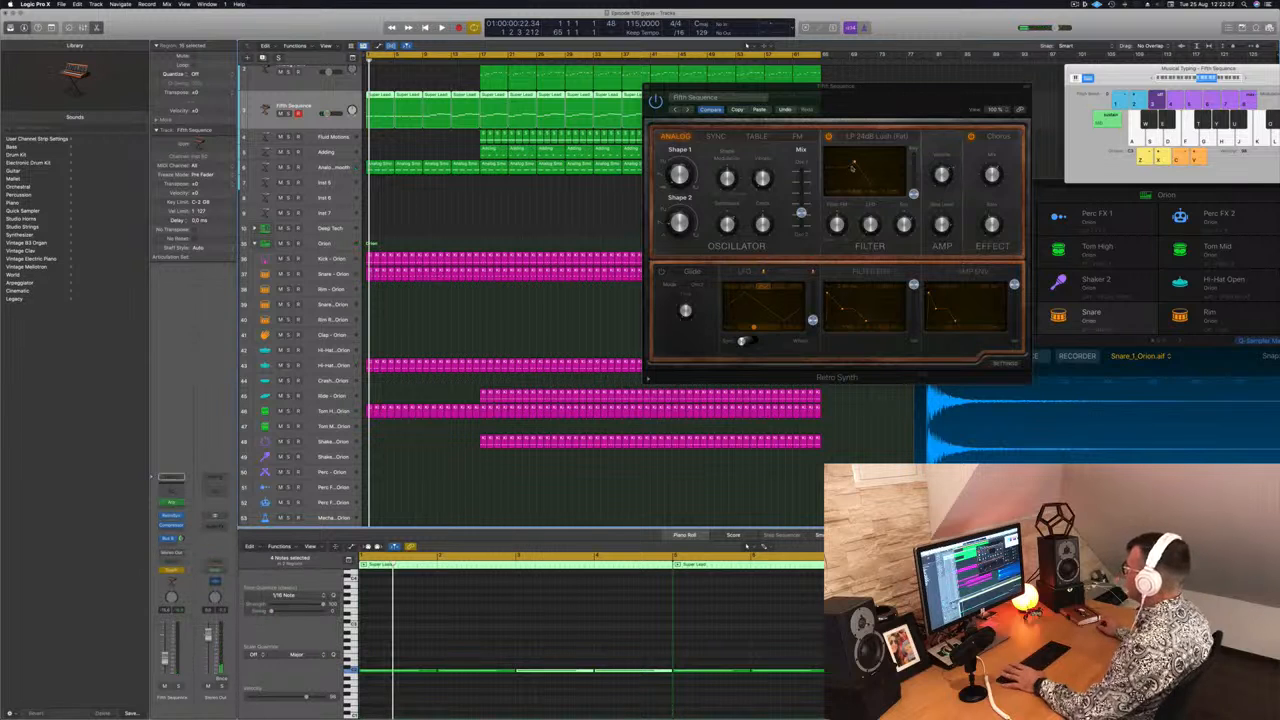
Step: Play the intro and record a short filter cutoff and resonance move in the Fifth Sequence Retro Synth
key(space)
click(854, 162)
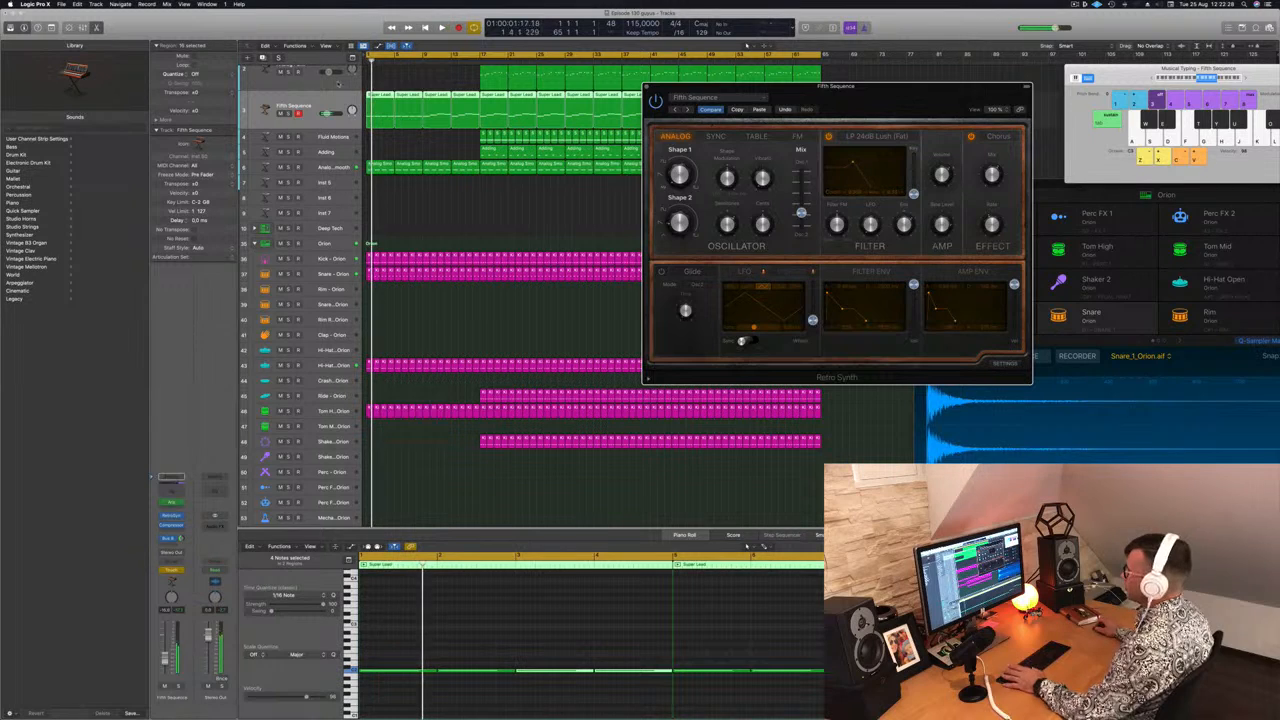
click(746, 44)
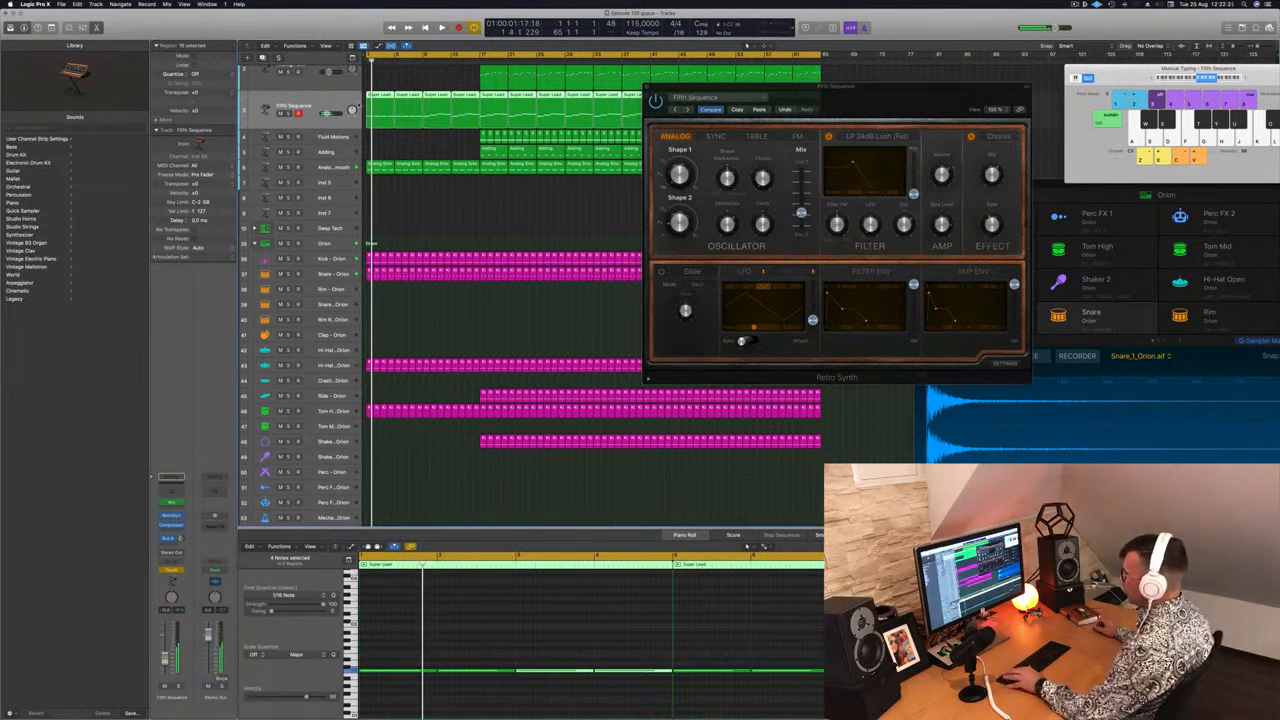
Step: Close Musical Typing, show track automation and display the Retro Synth Cutoff parameter on the Fifth Sequence track
key(super+k)
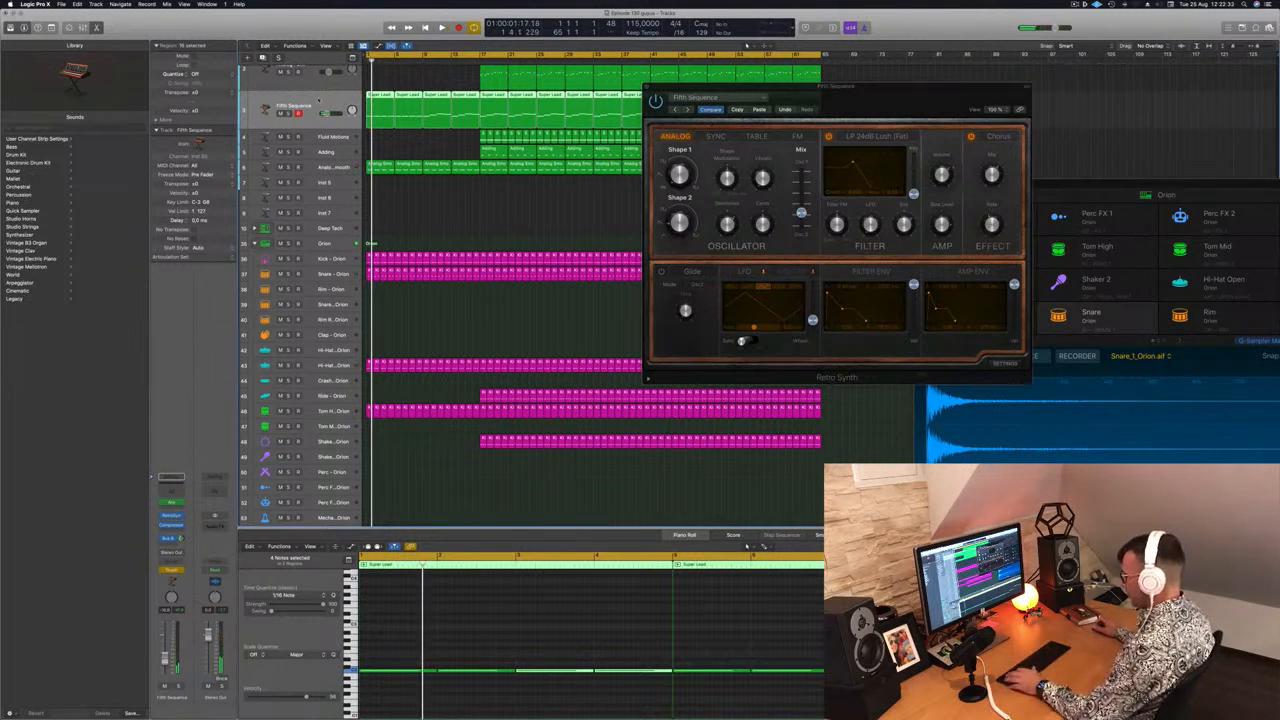
key(super+Down)
click(316, 114)
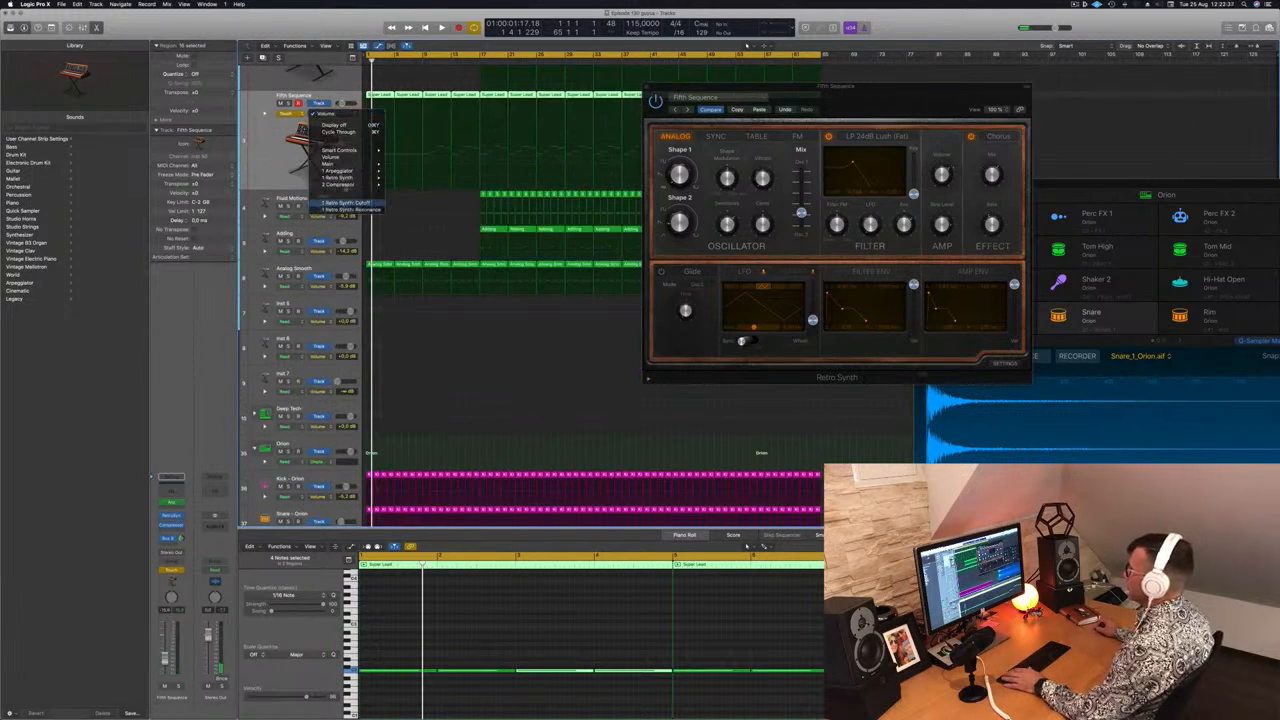
click(342, 202)
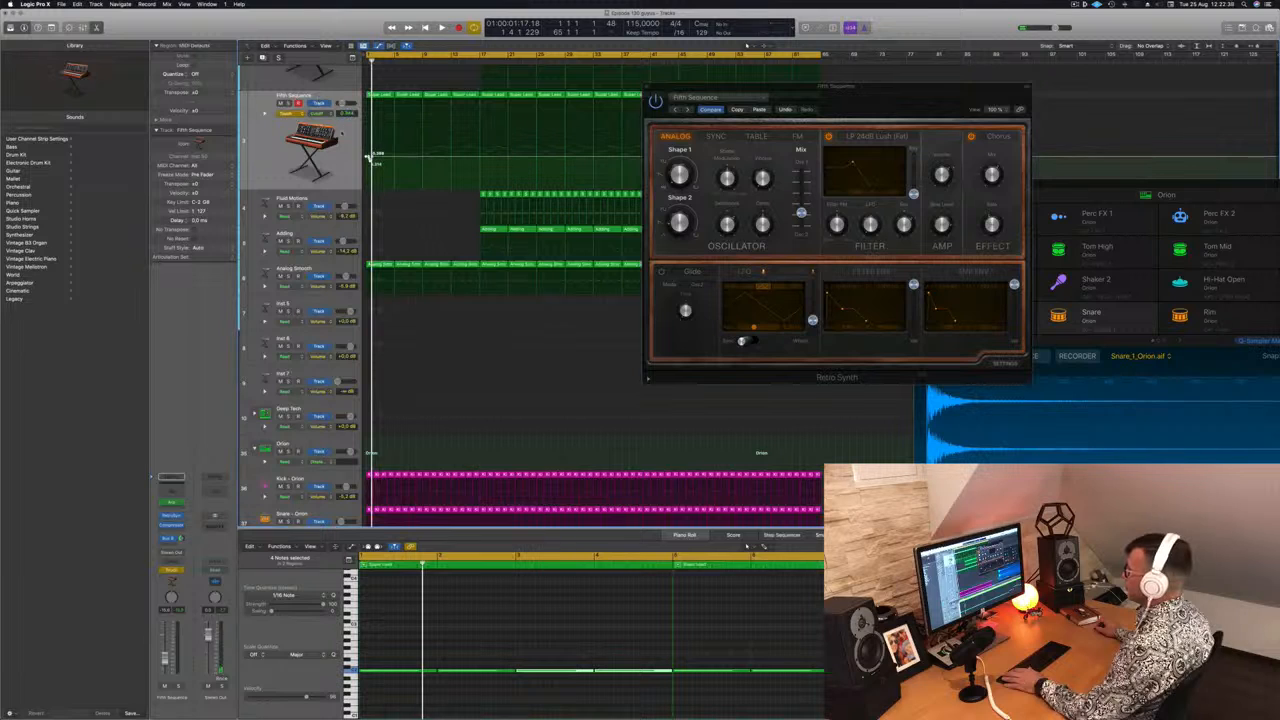
Step: Reveal the Resonance automation lane below the Fifth Sequence track's cutoff lane and delete the track's recorded automation
click(266, 116)
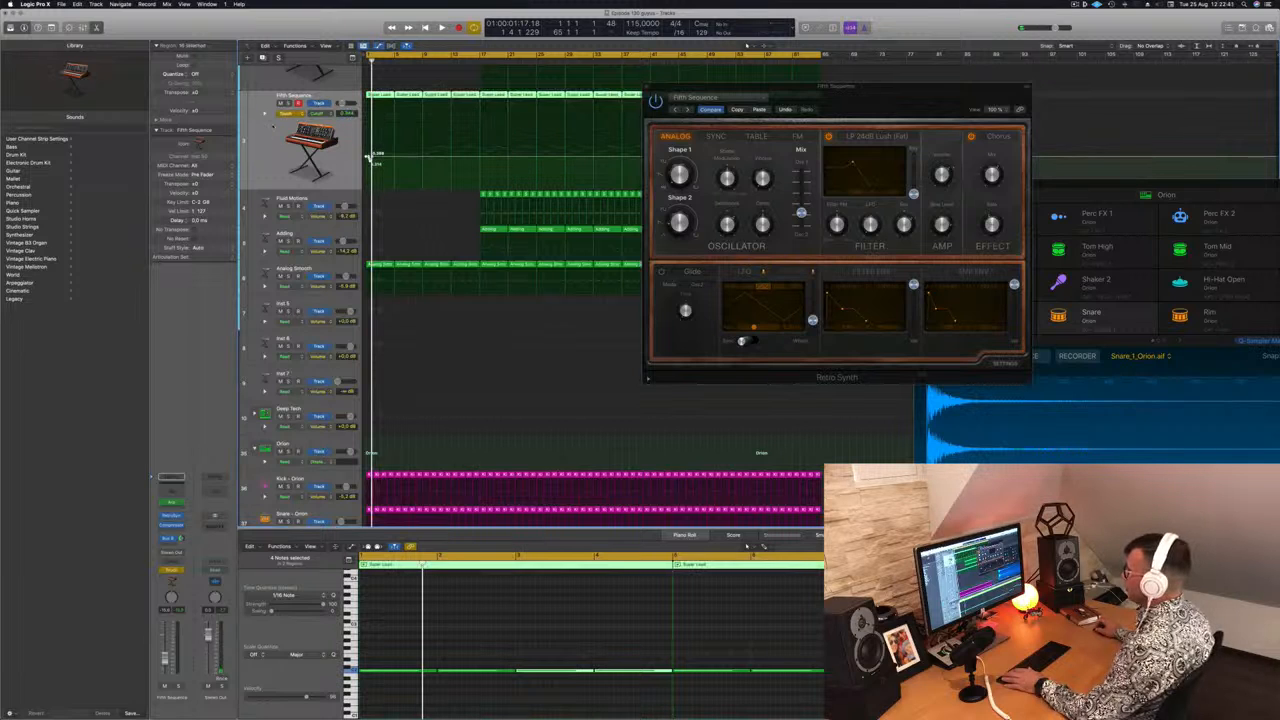
click(265, 114)
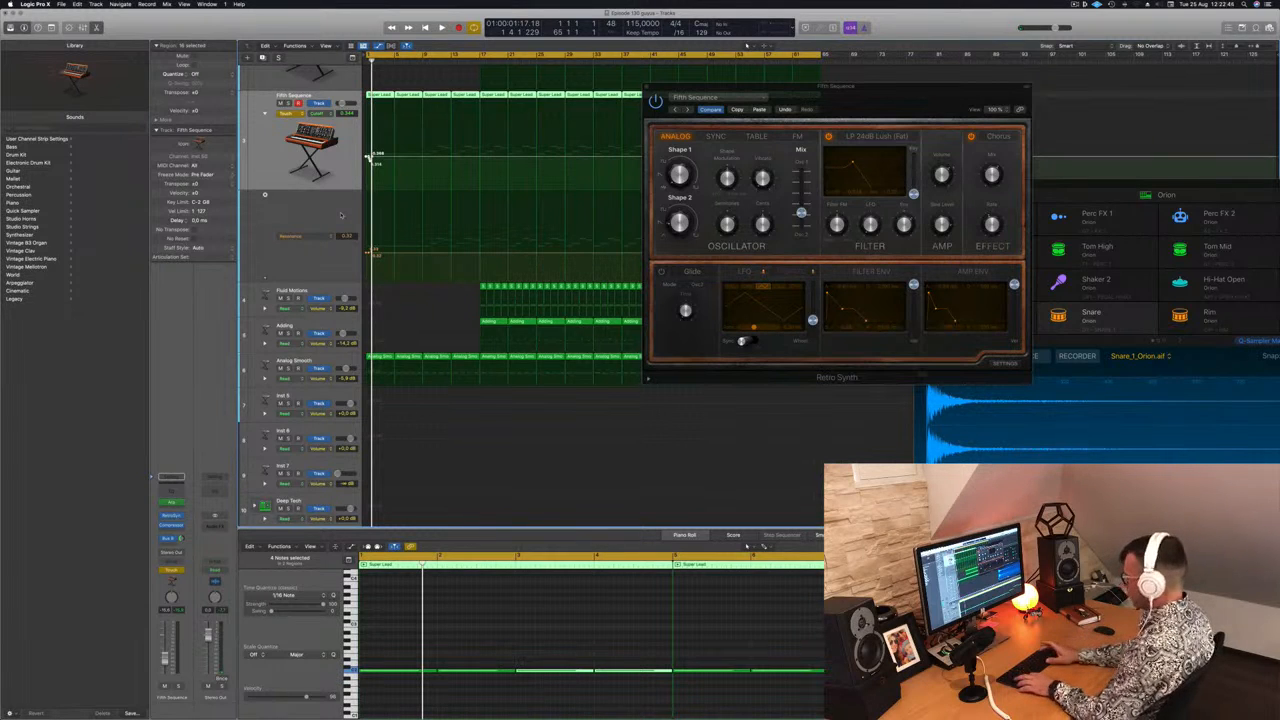
key(ctrl+shift+super+BackSpace)
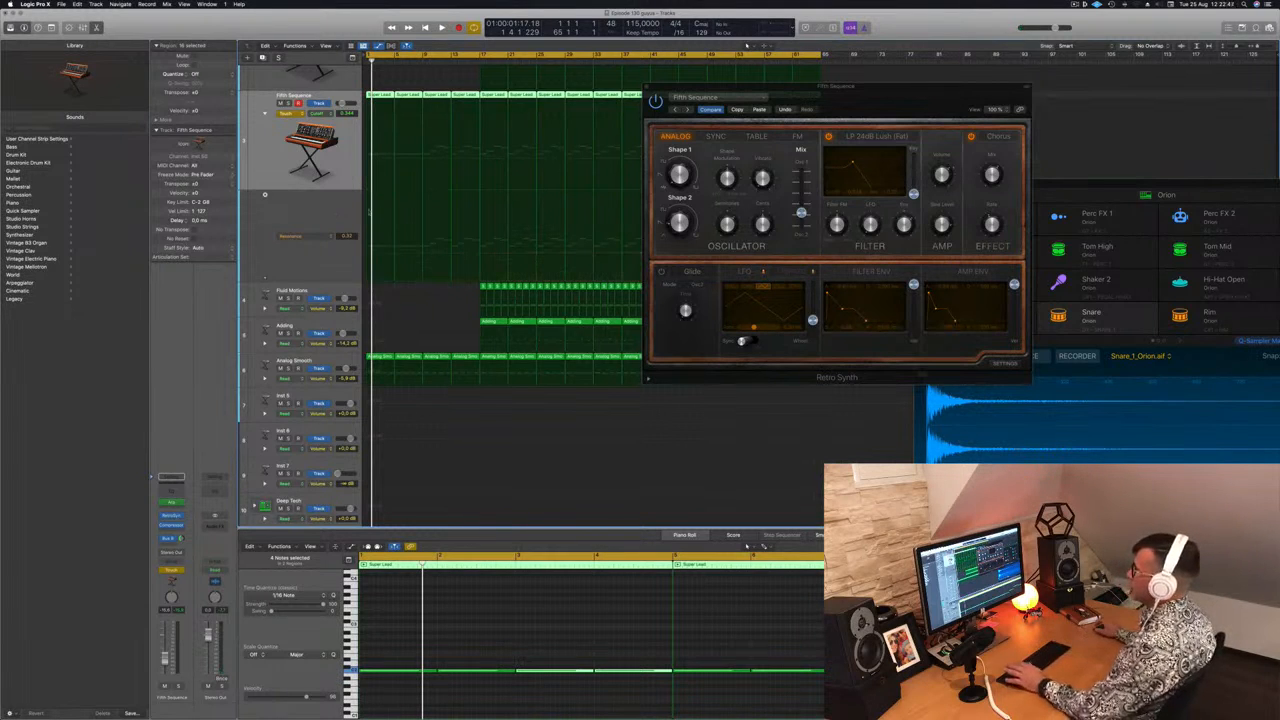
Step: Add a cutoff automation point at the start of the Fifth Sequence track and set its automation mode to Read
click(372, 157)
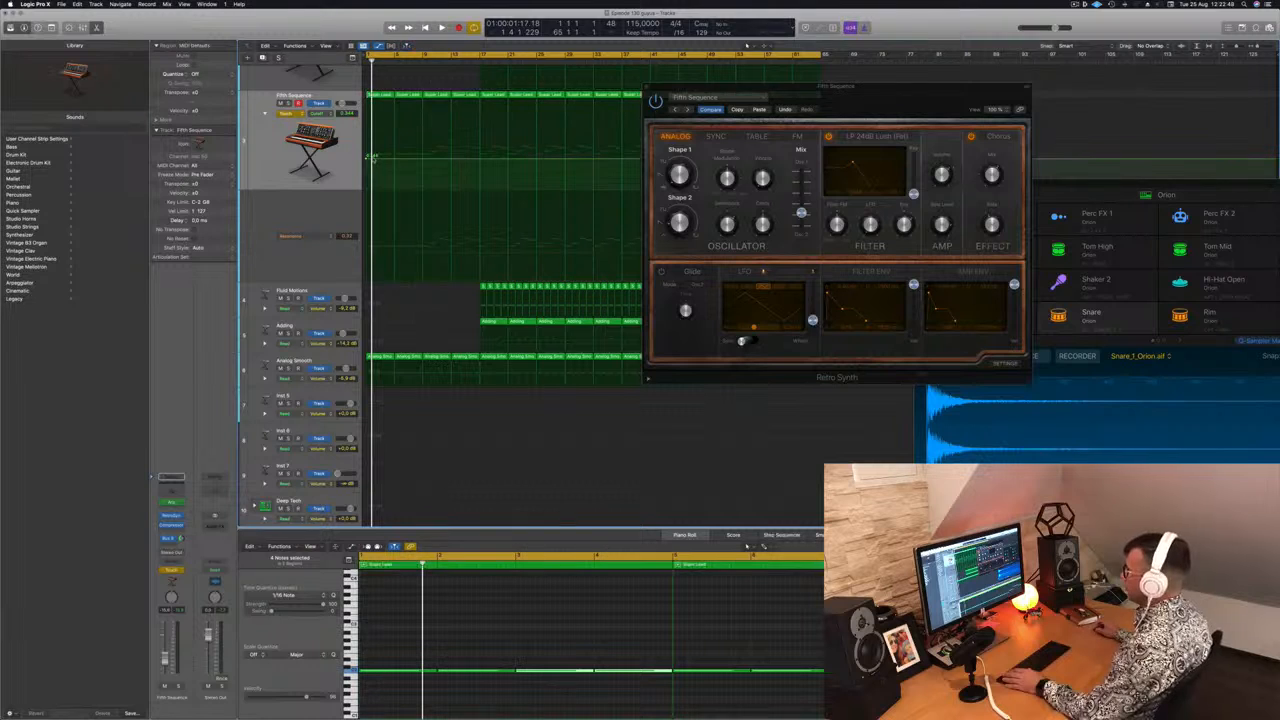
drag(828, 94, 965, 98)
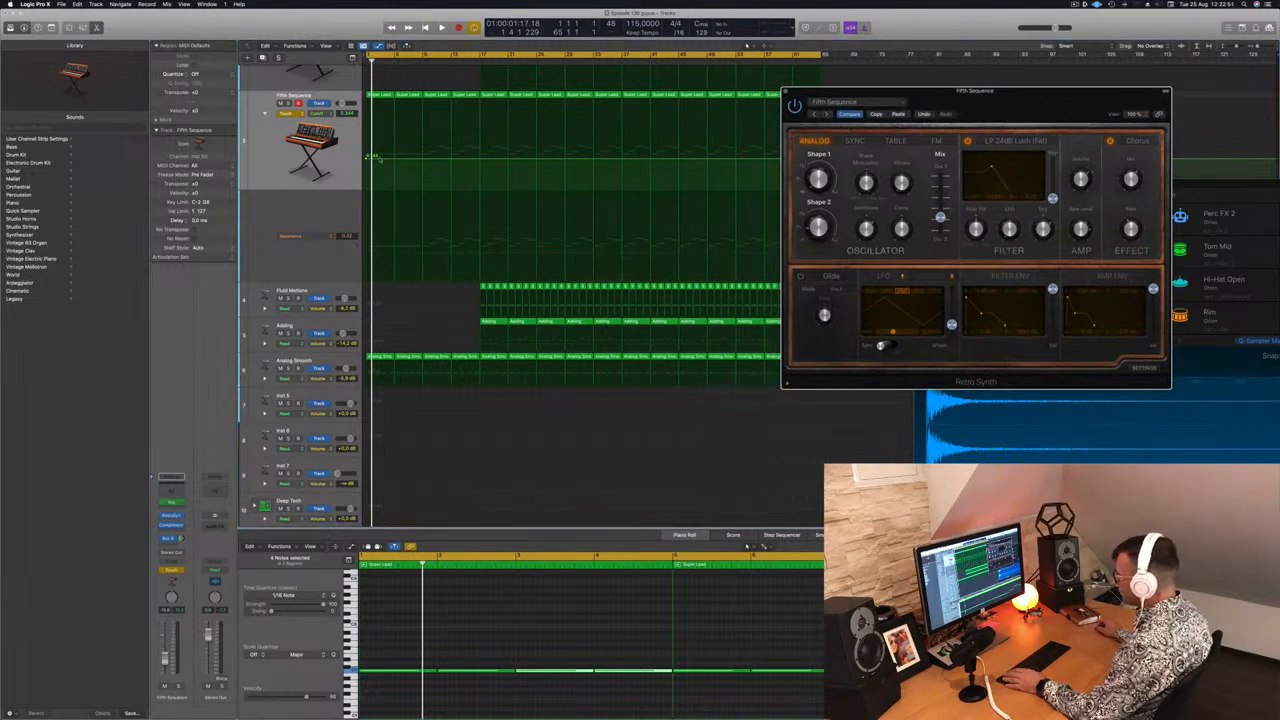
click(297, 114)
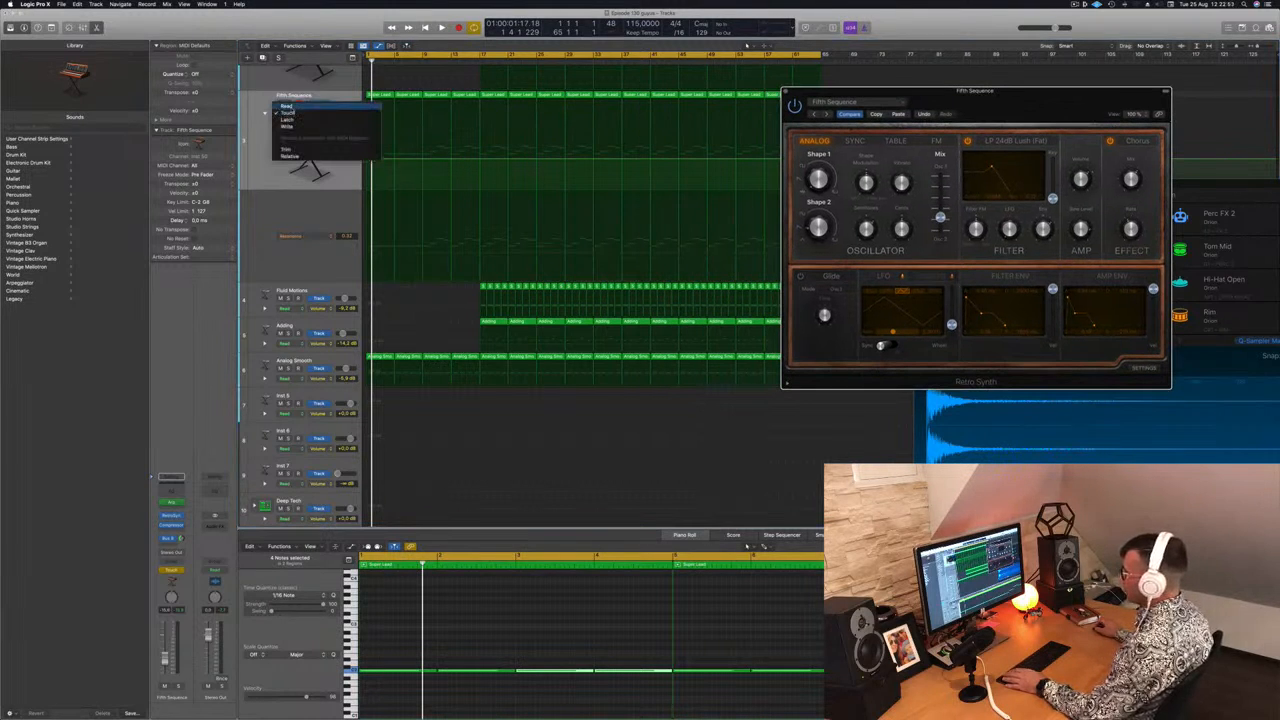
click(288, 112)
key(space)
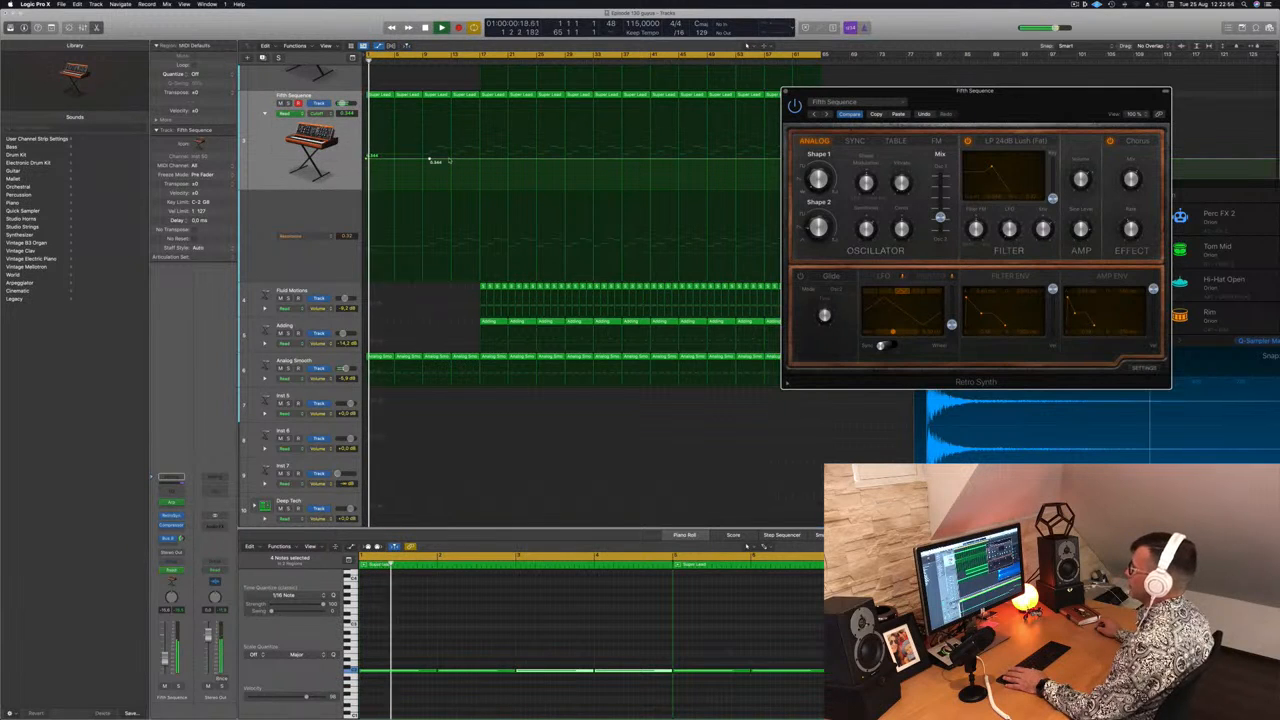
Step: Add a second cutoff point near bar 10, lower the starting point to about 0.18 and play the filter rise
click(449, 160)
key(space)
drag(367, 158, 370, 175)
key(space)
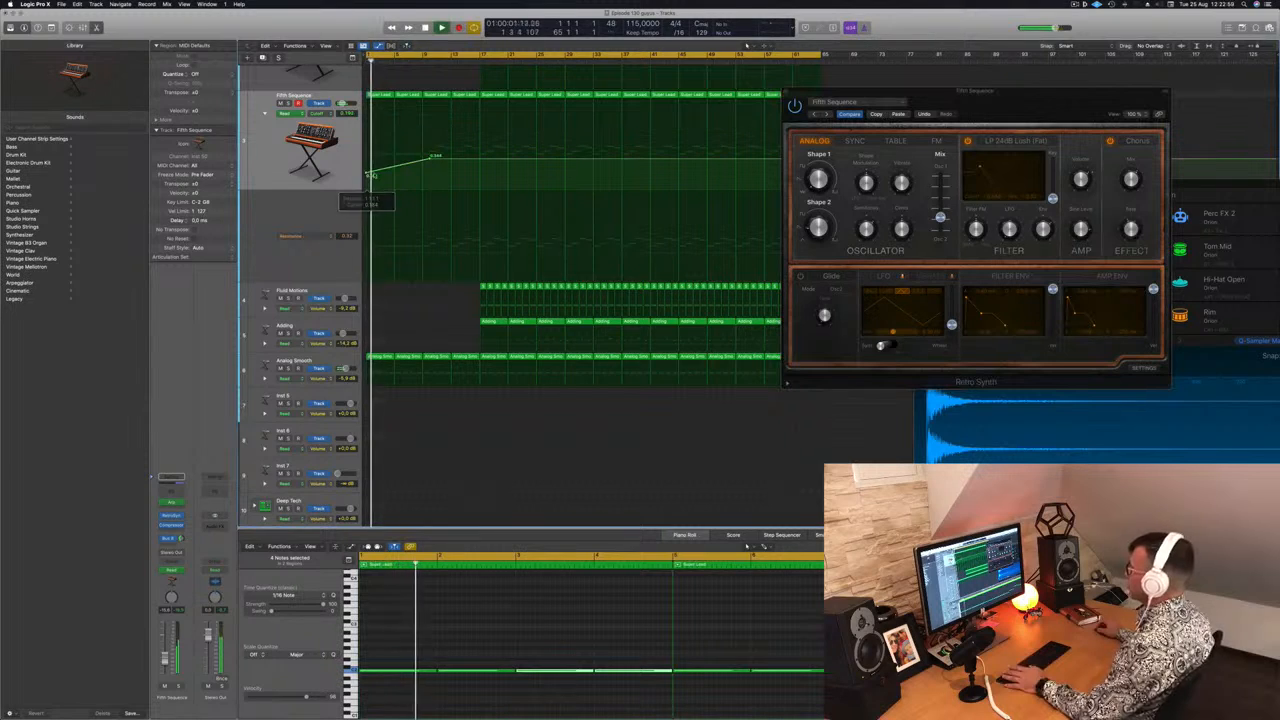
click(380, 357)
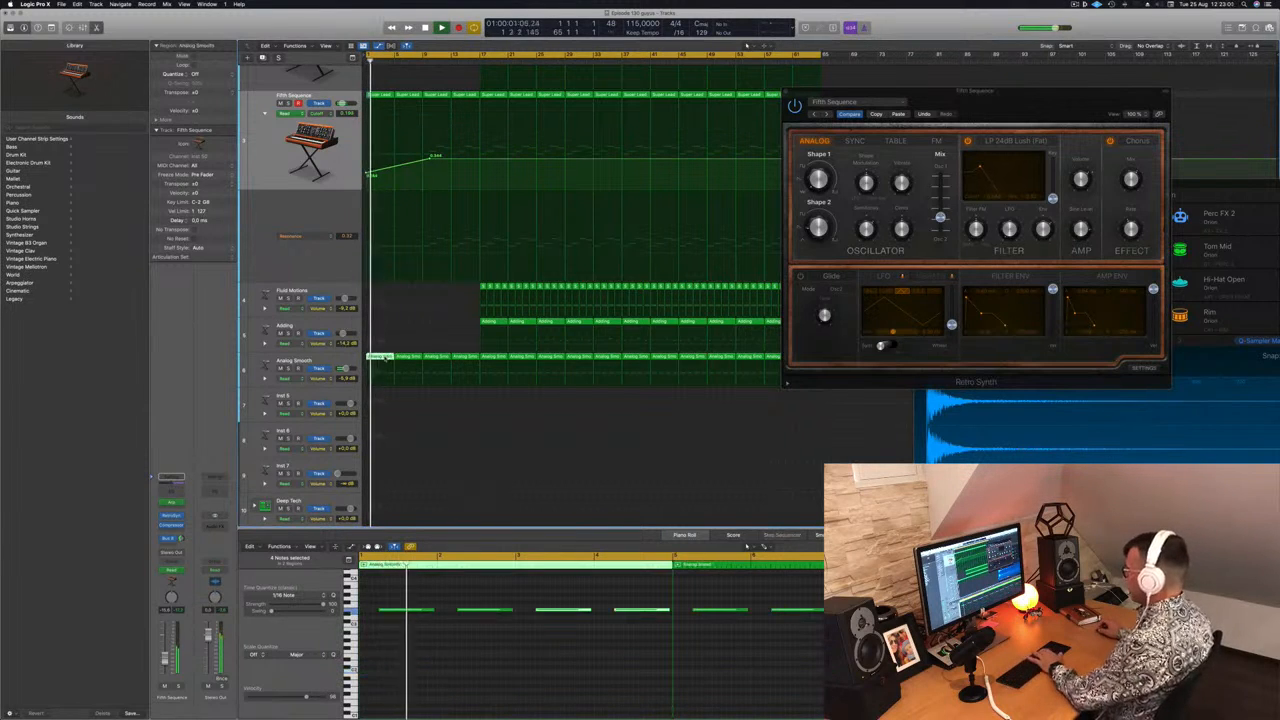
drag(380, 357, 407, 356)
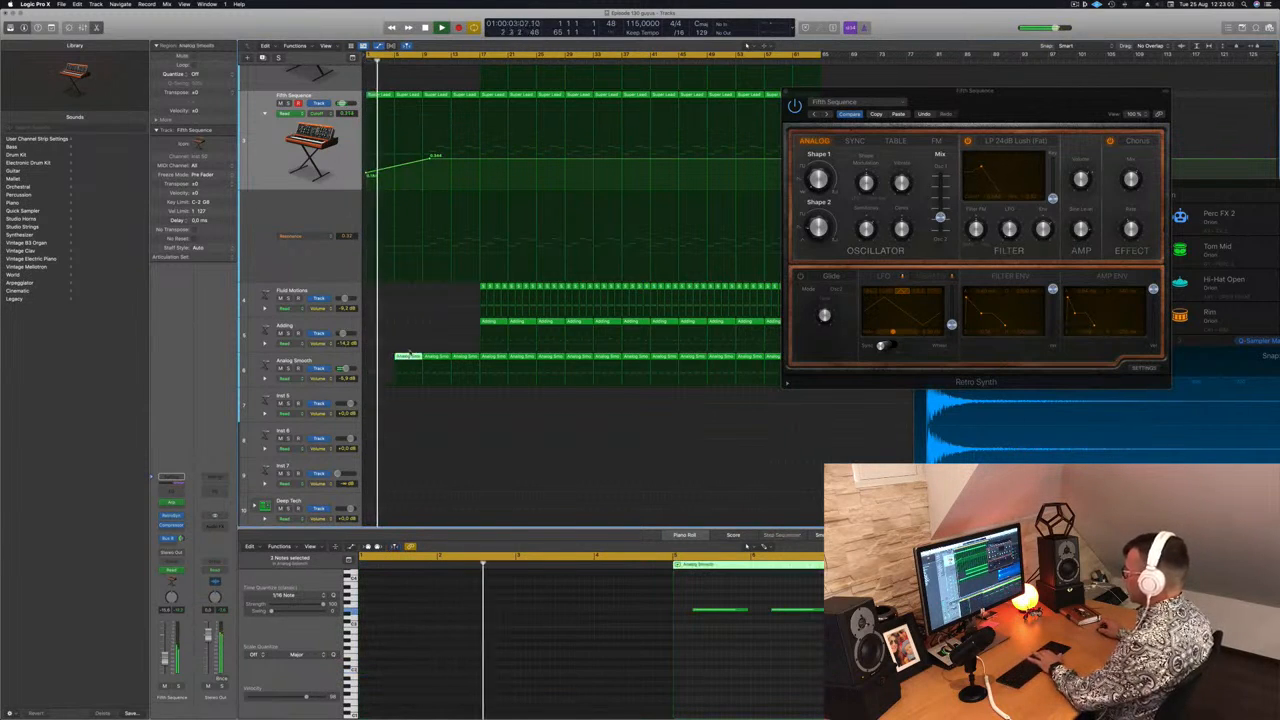
key(super+z)
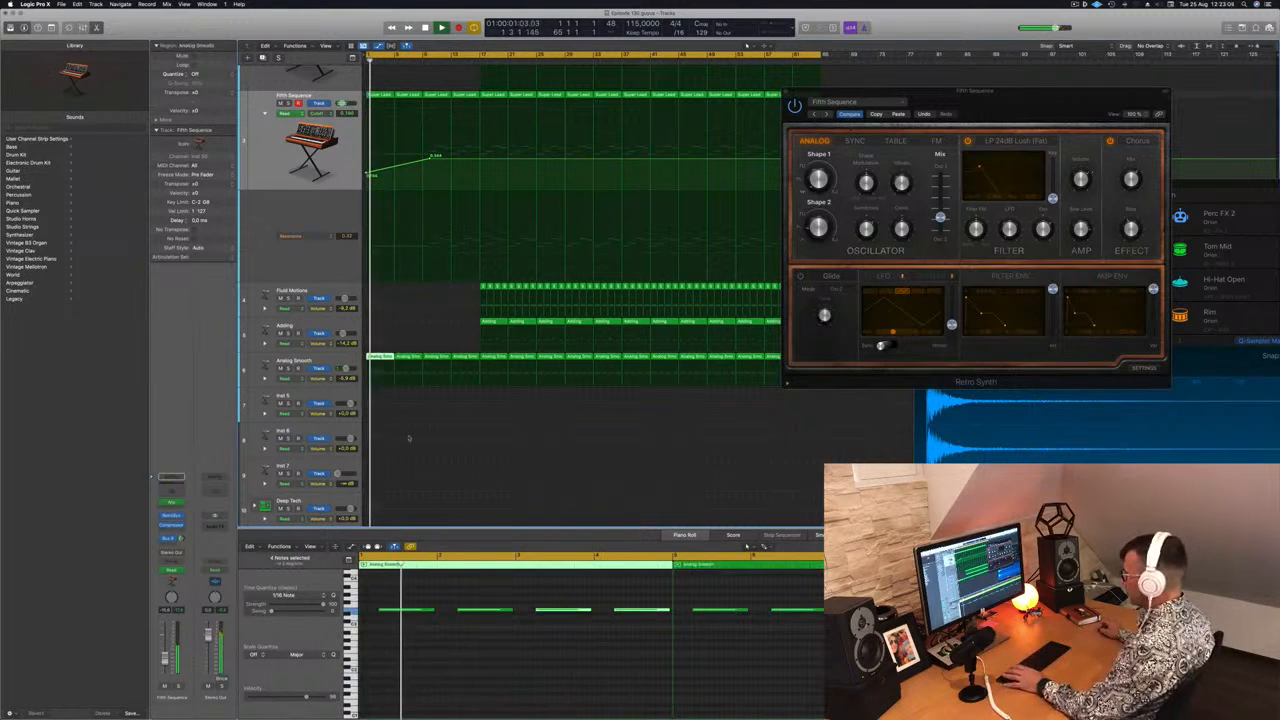
Step: Delete all but the first note in the Analog Smooth regions at bars 1 and 5 and close the Retro Synth window
scroll(463, 631, down, 2)
drag(449, 601, 593, 638)
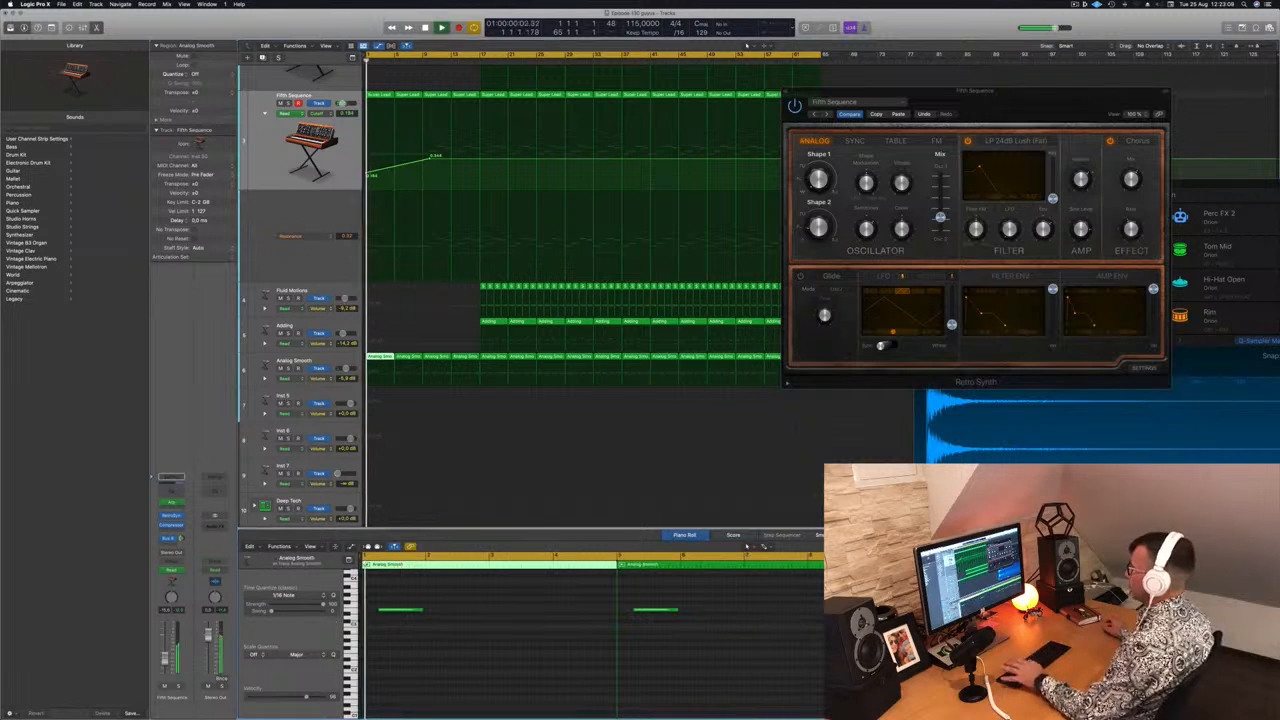
click(786, 91)
Step: Delete the Analog Smooth and Fifth Sequence regions in bars 9 to 16
scroll(451, 261, down, 2)
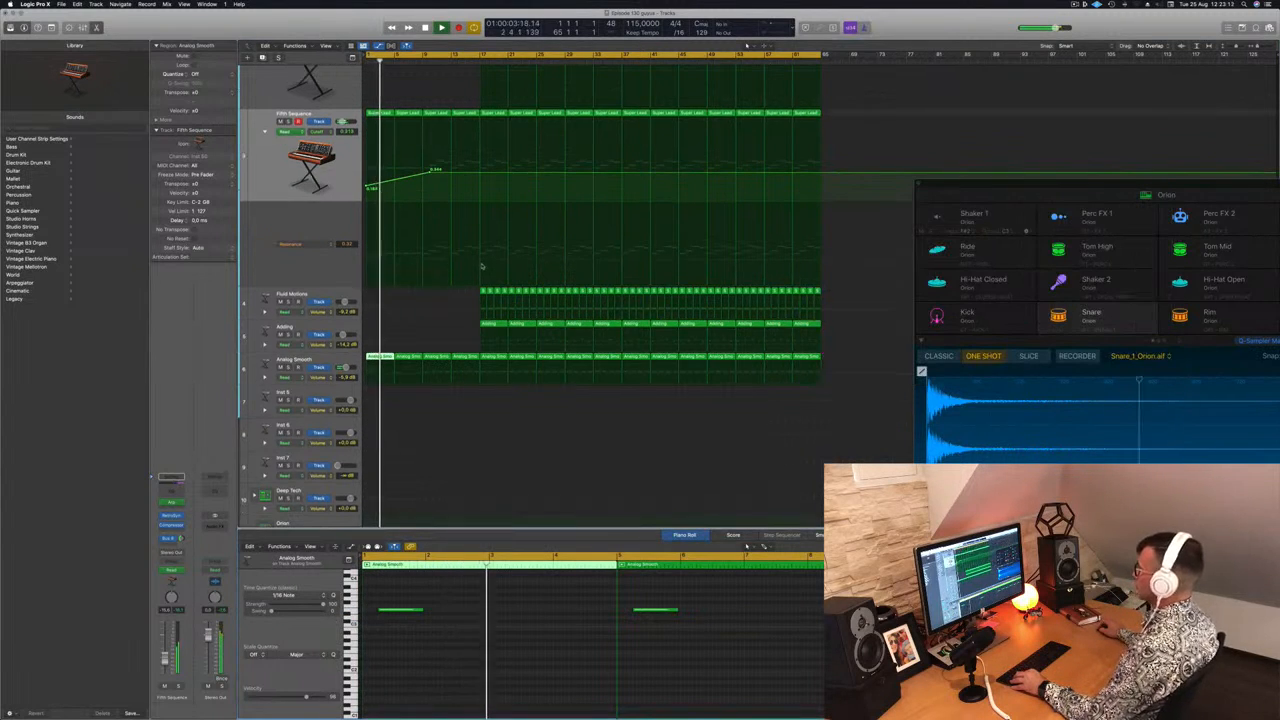
scroll(455, 255, down, 3)
scroll(471, 242, down, 2)
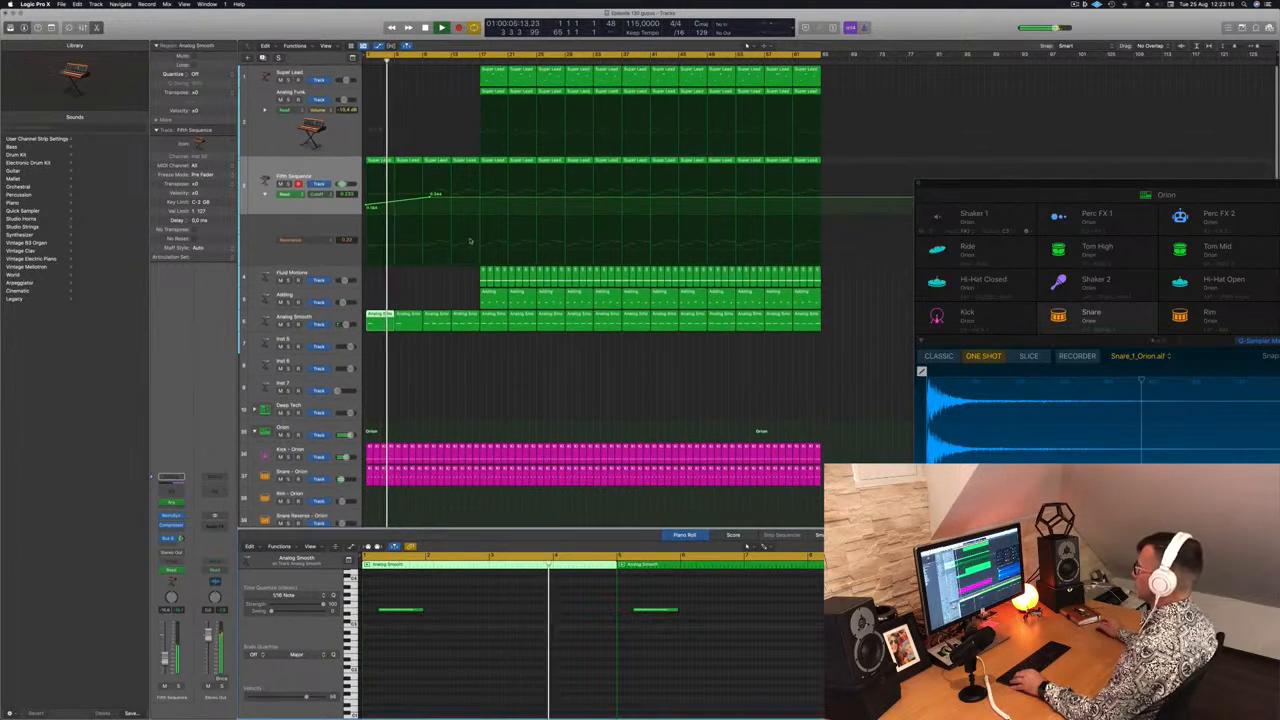
scroll(451, 297, right, 2)
scroll(450, 340, left, 2)
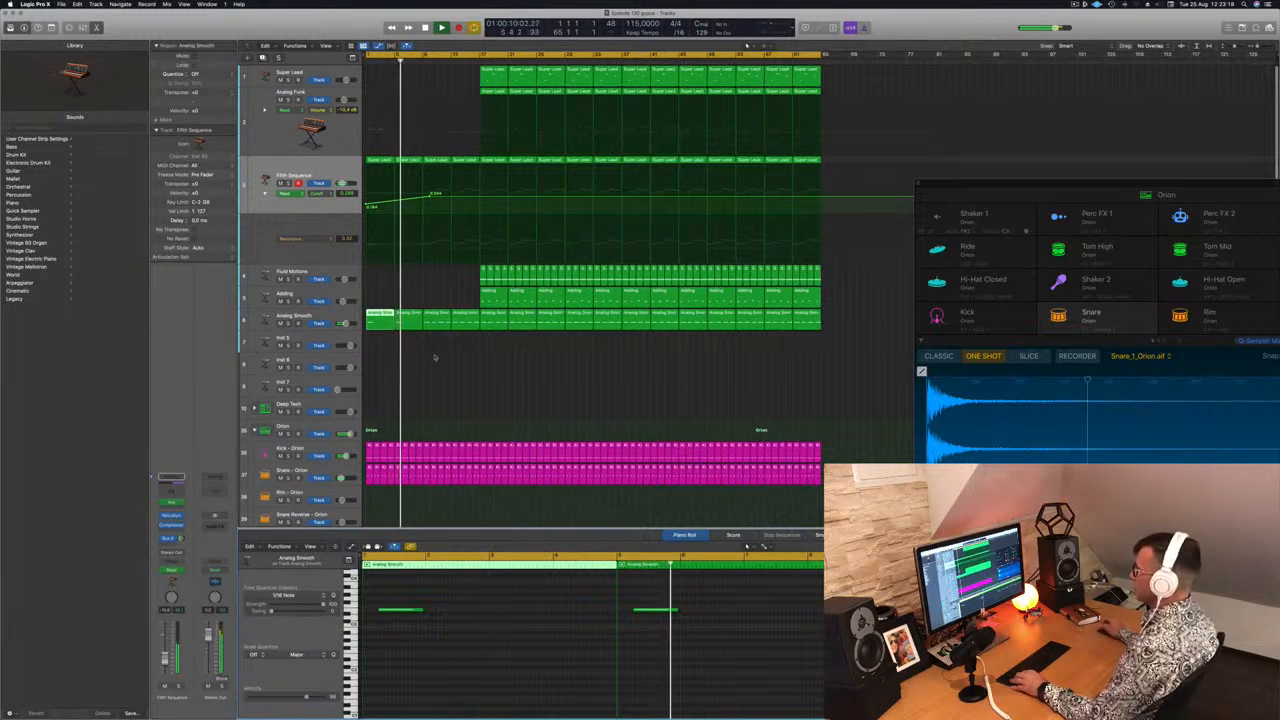
drag(435, 356, 461, 318)
key(Delete)
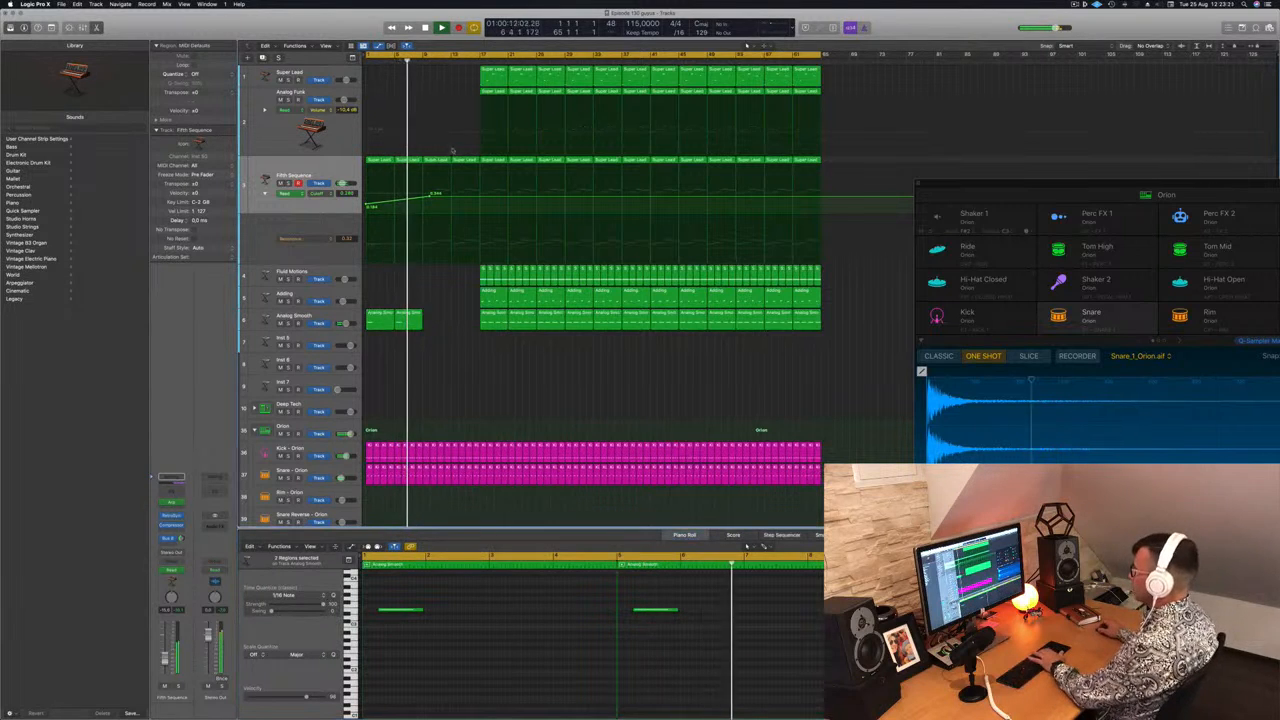
click(438, 160)
key(Delete)
click(466, 162)
key(Delete)
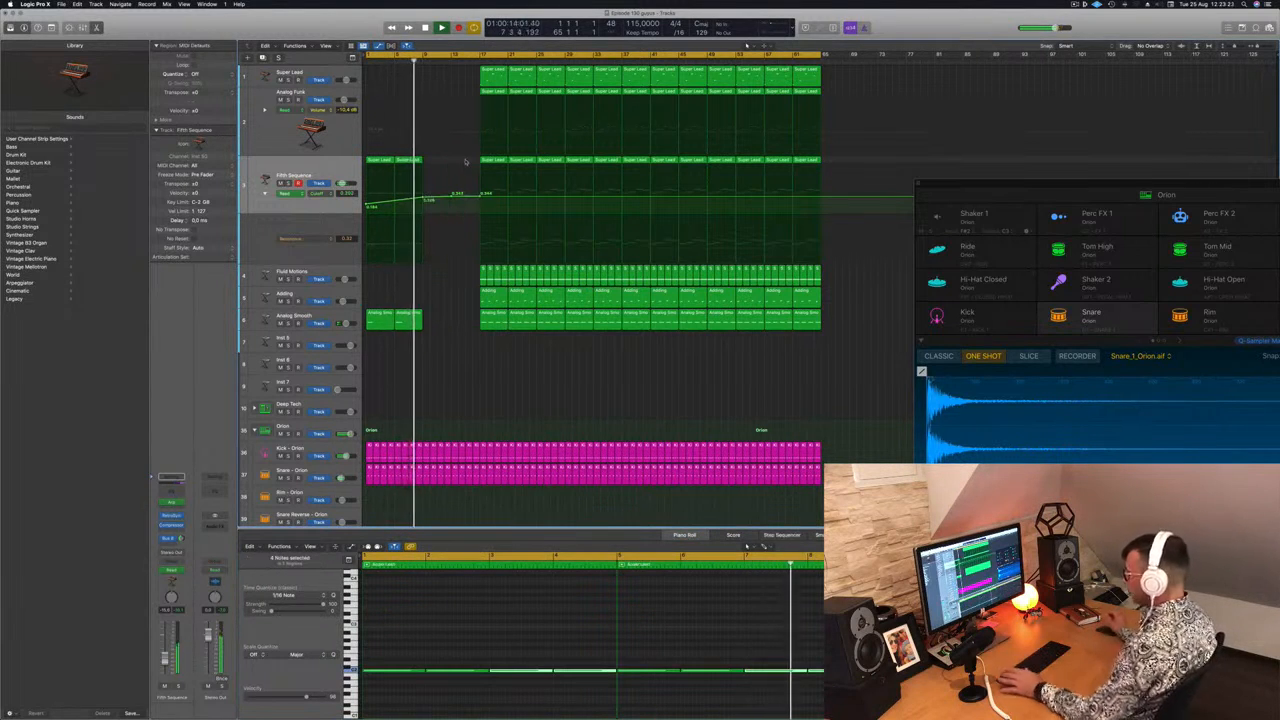
Step: Copy the Fifth Sequence and Analog Smooth regions of bars 1 to 8, with the cutoff automation, to bars 9 to 16 and play them
drag(454, 158, 370, 303)
drag(376, 162, 432, 162)
key(space)
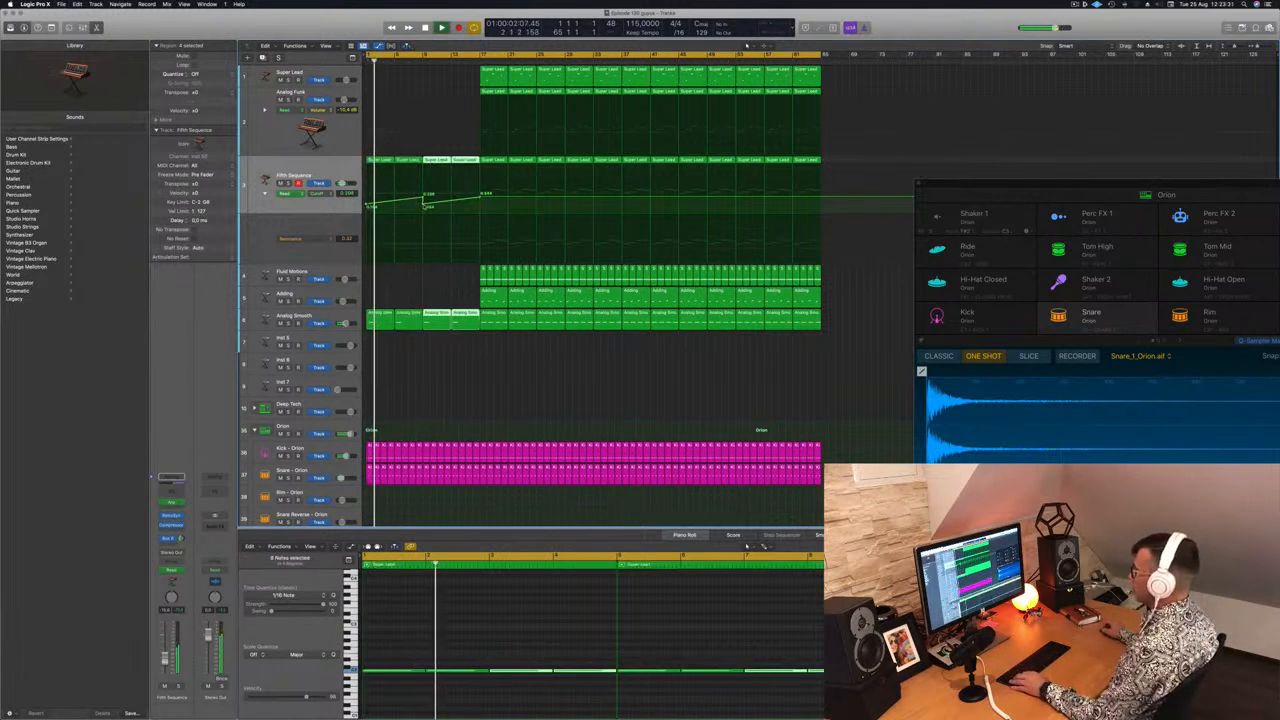
click(423, 206)
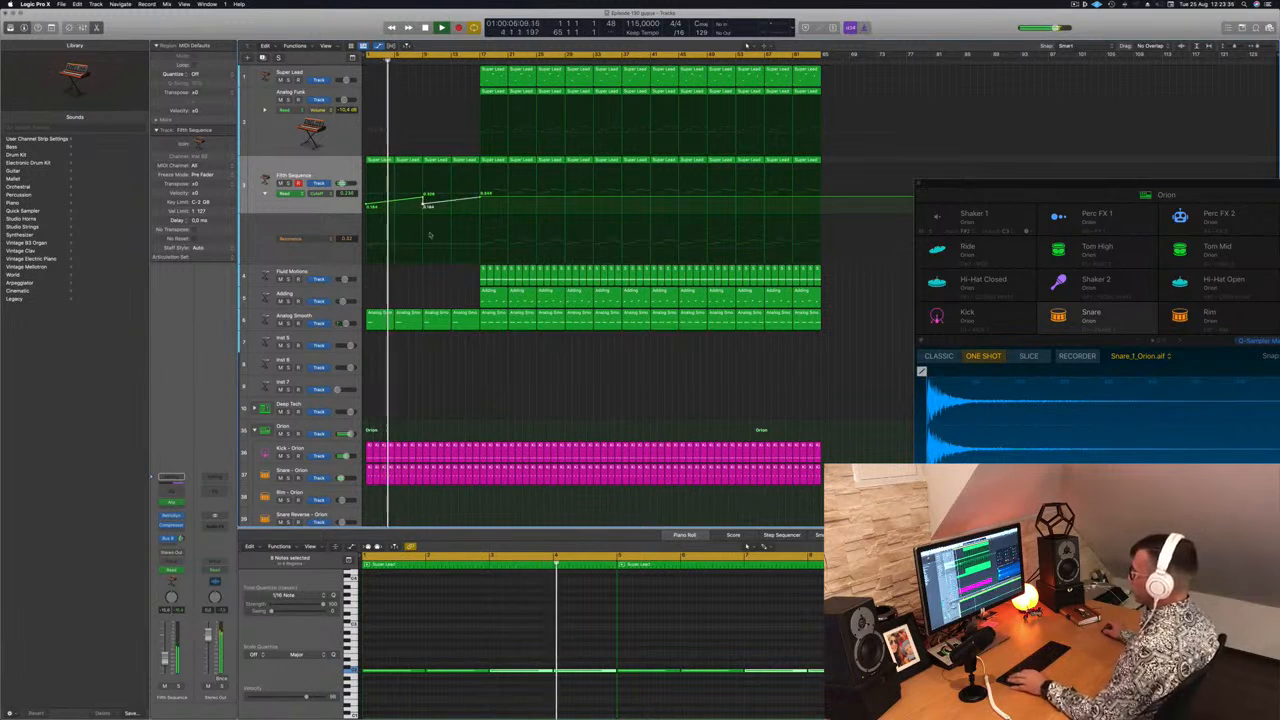
Step: Copy the Adding region from bar 17 to bar 9 and delete all of its notes except those at its beginning
click(484, 293)
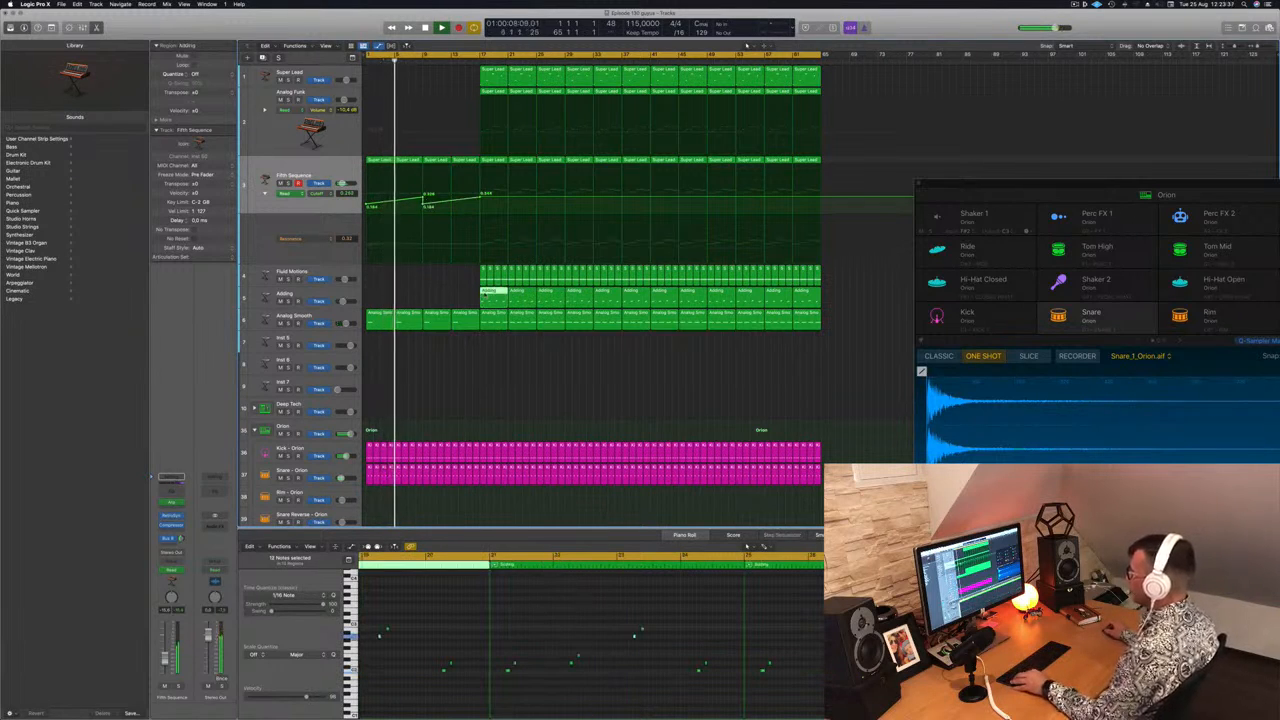
drag(484, 293, 428, 297)
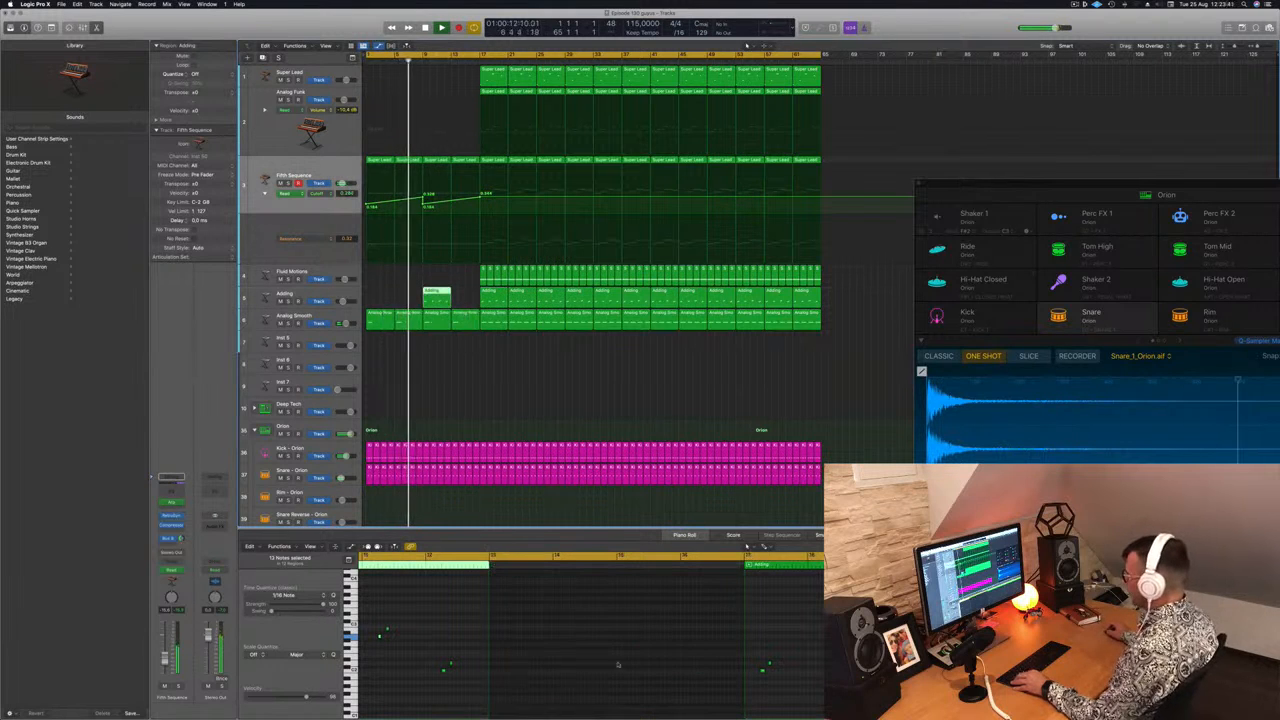
scroll(459, 627, left, 3)
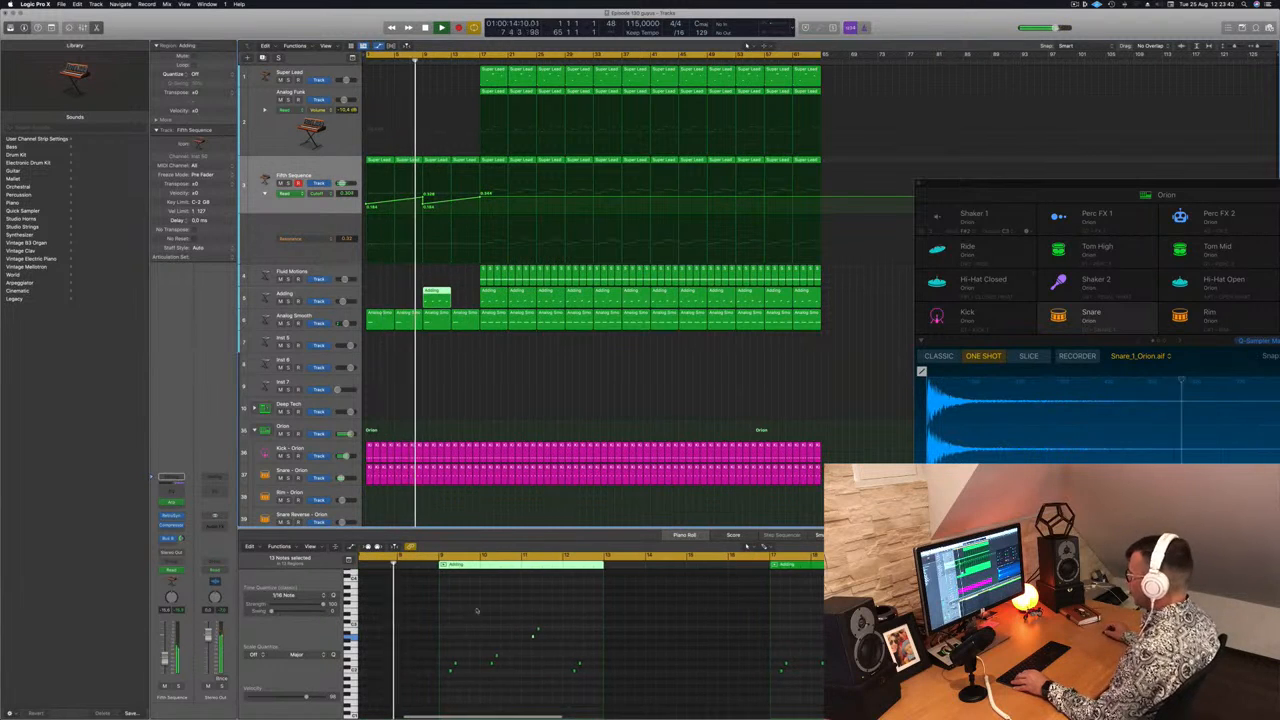
drag(474, 608, 580, 692)
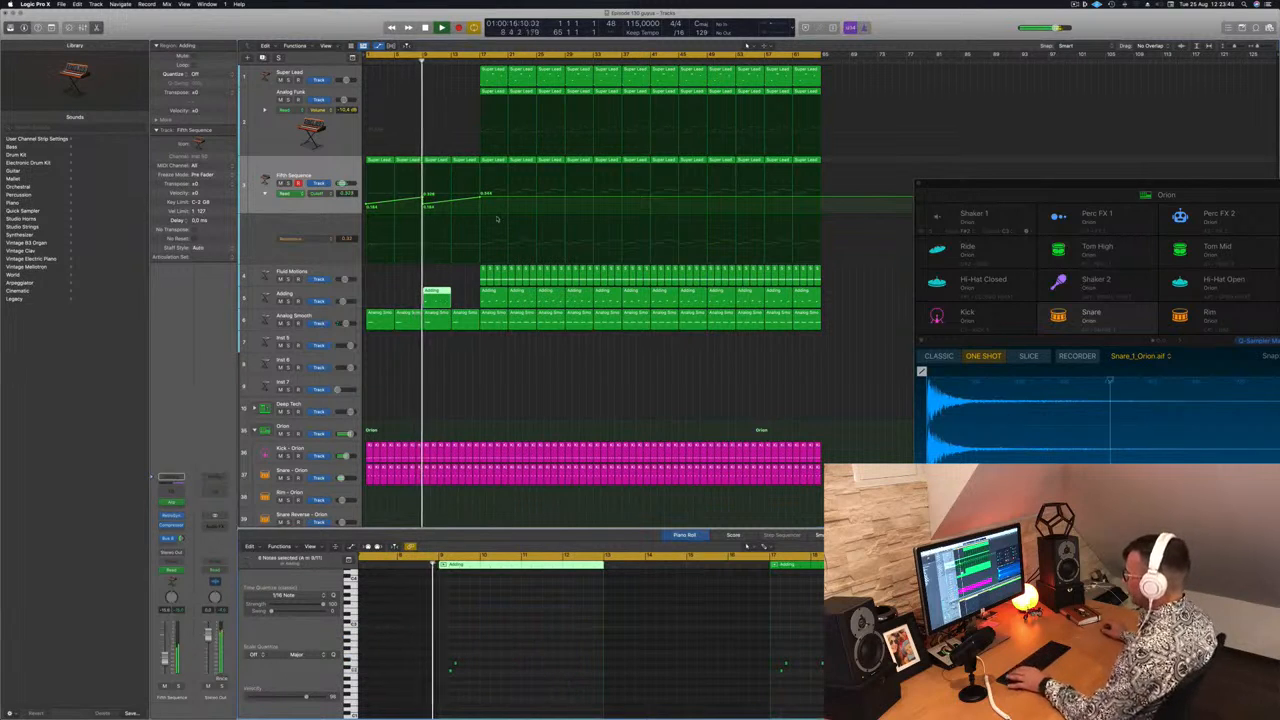
Step: Select the Adding track's regions and copy them four bars later so the thinned-out region also fills bars 13 to 16
click(339, 298)
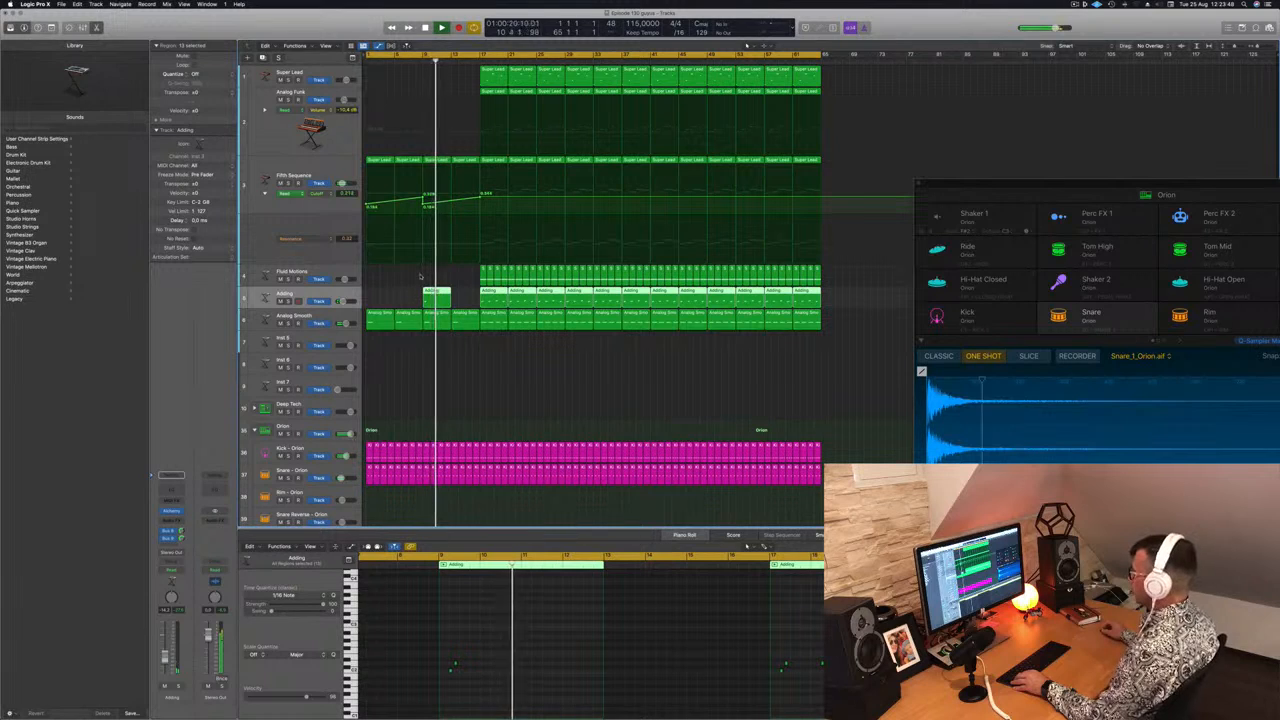
scroll(457, 147, up, 1)
scroll(458, 147, down, 1)
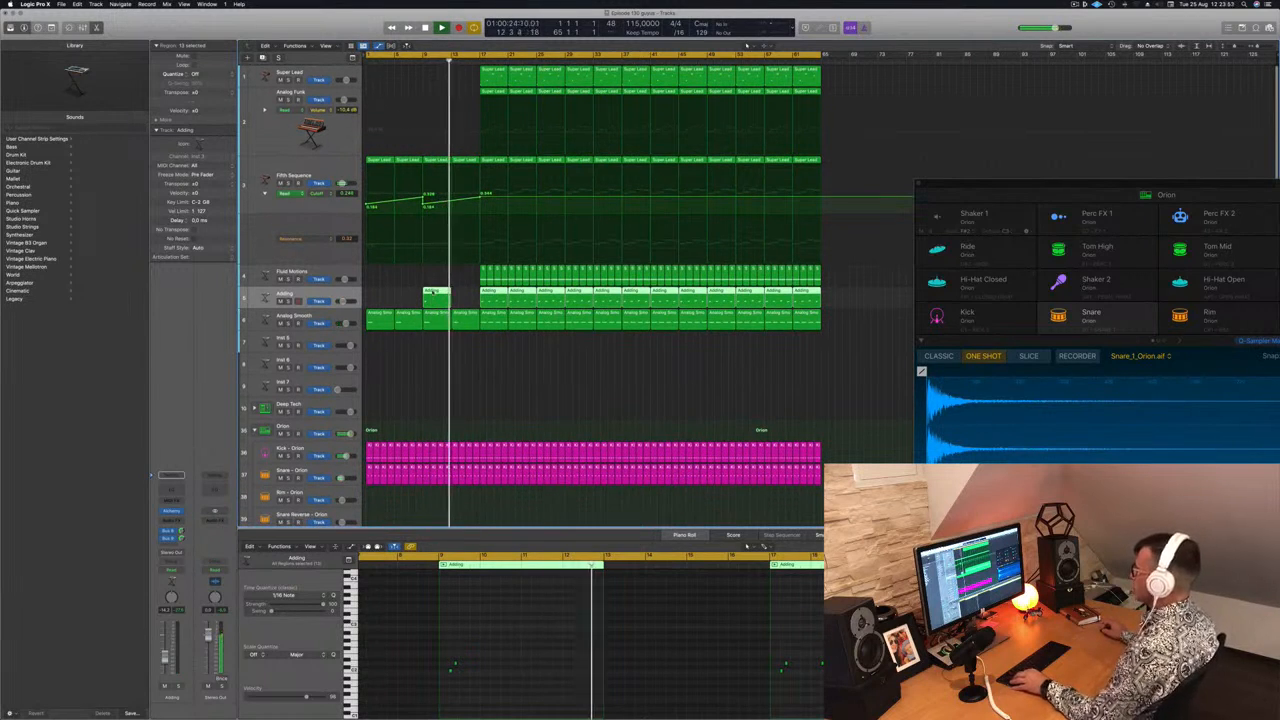
drag(439, 297, 467, 297)
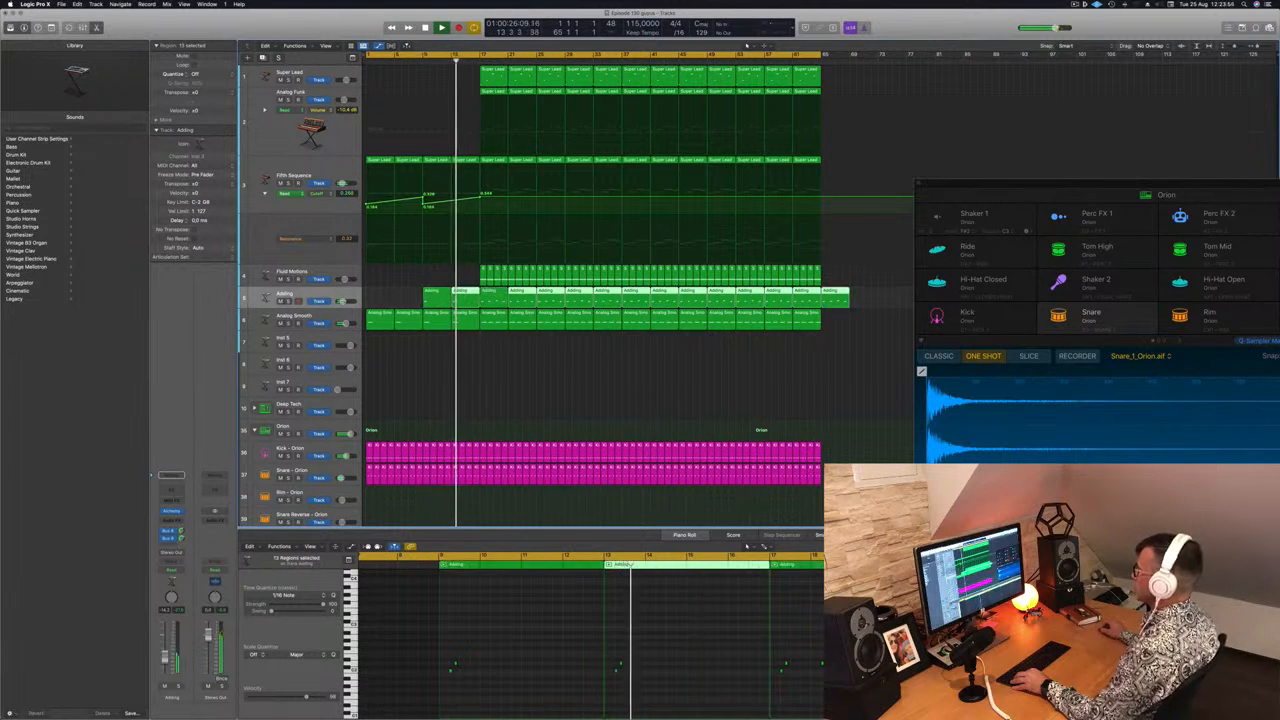
Step: Play the arrangement from the start and delete the Orion drum regions except the kick in bars 17 to 24
key(Return)
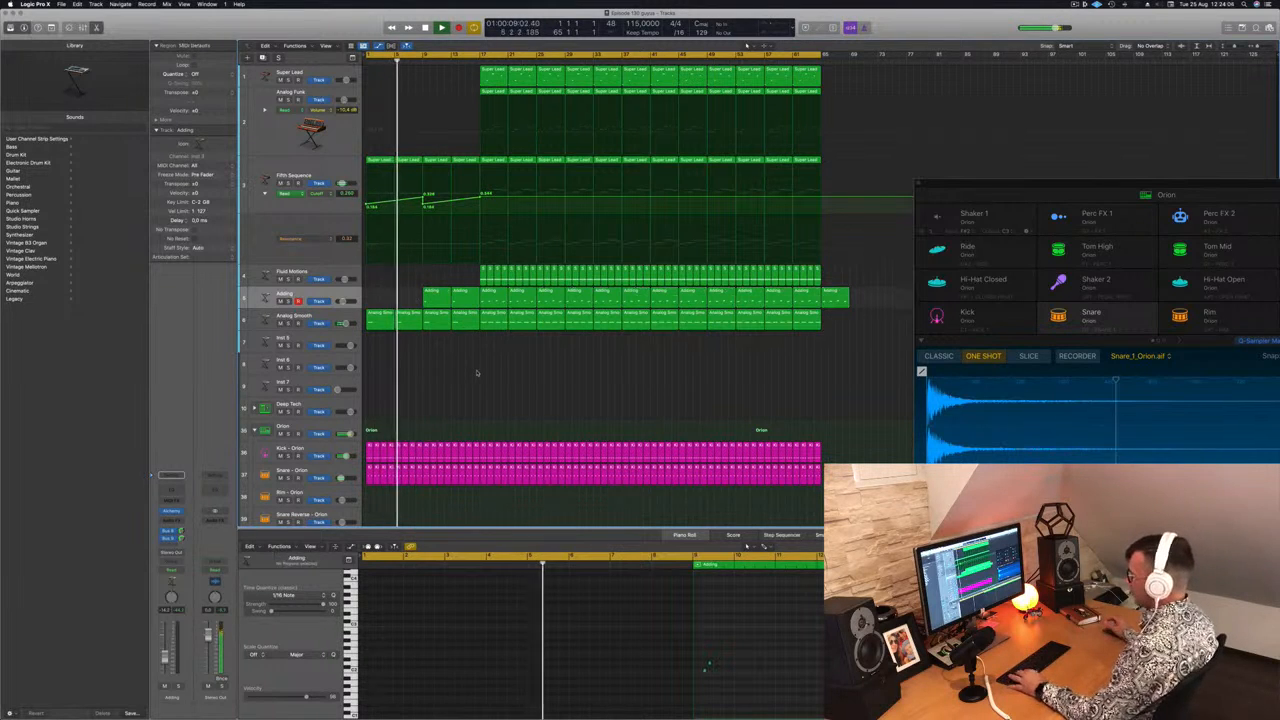
key(super+Right)
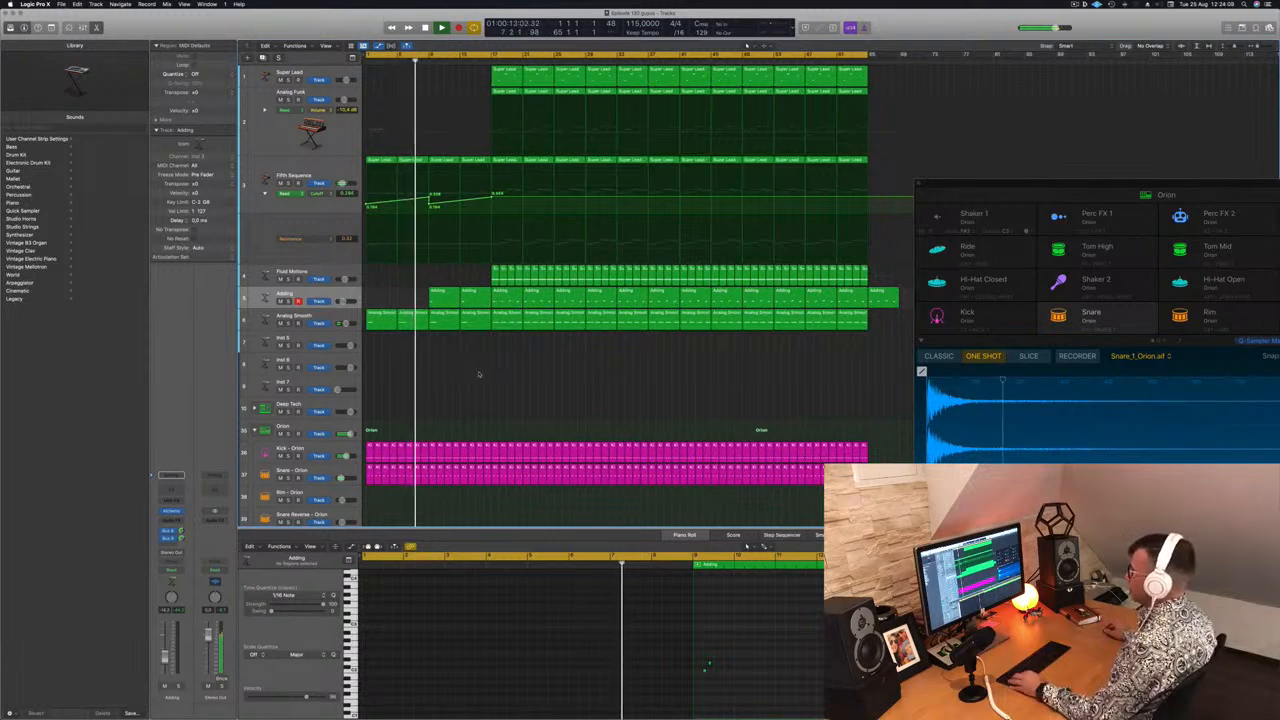
key(super+Left)
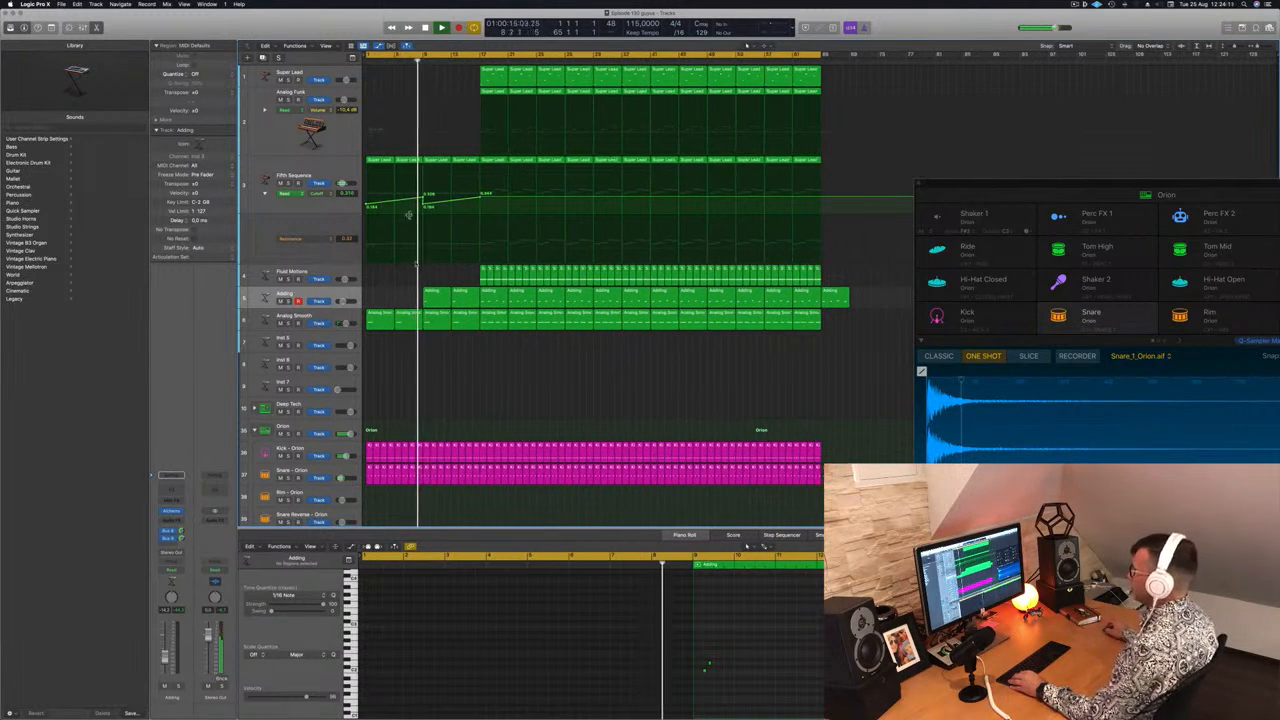
scroll(487, 364, down, 5)
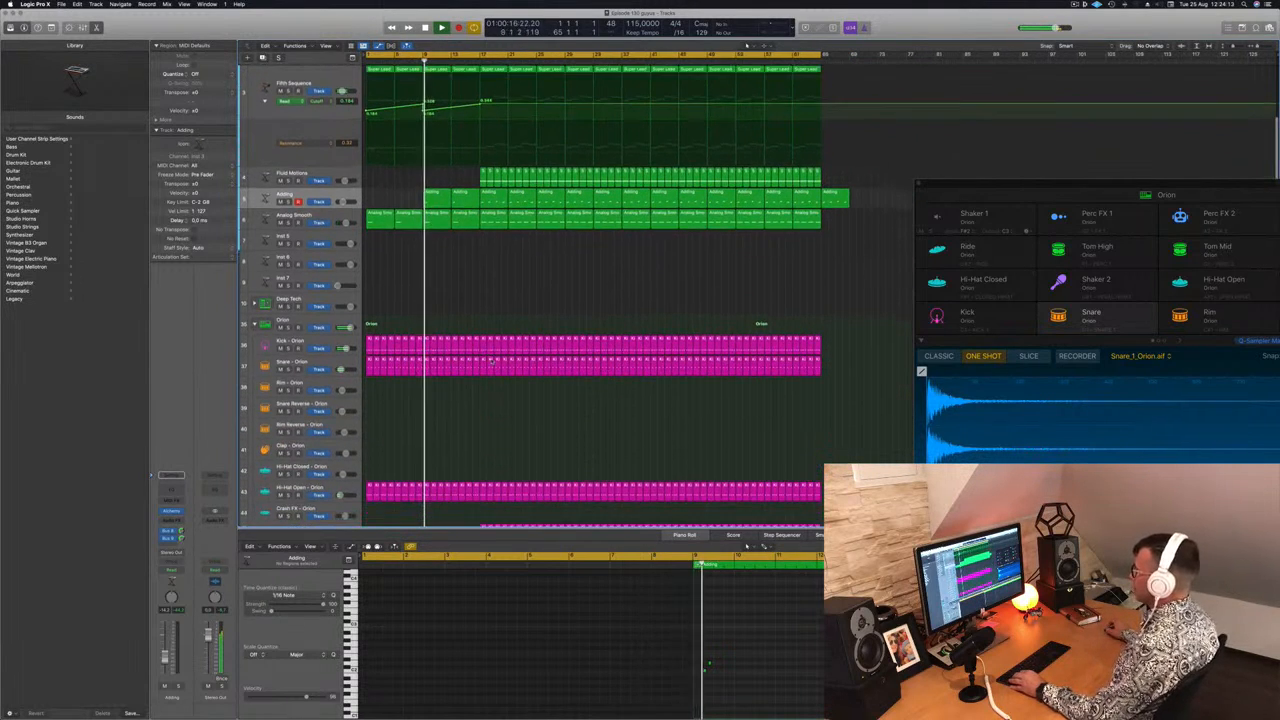
scroll(487, 364, down, 7)
scroll(489, 360, down, 2)
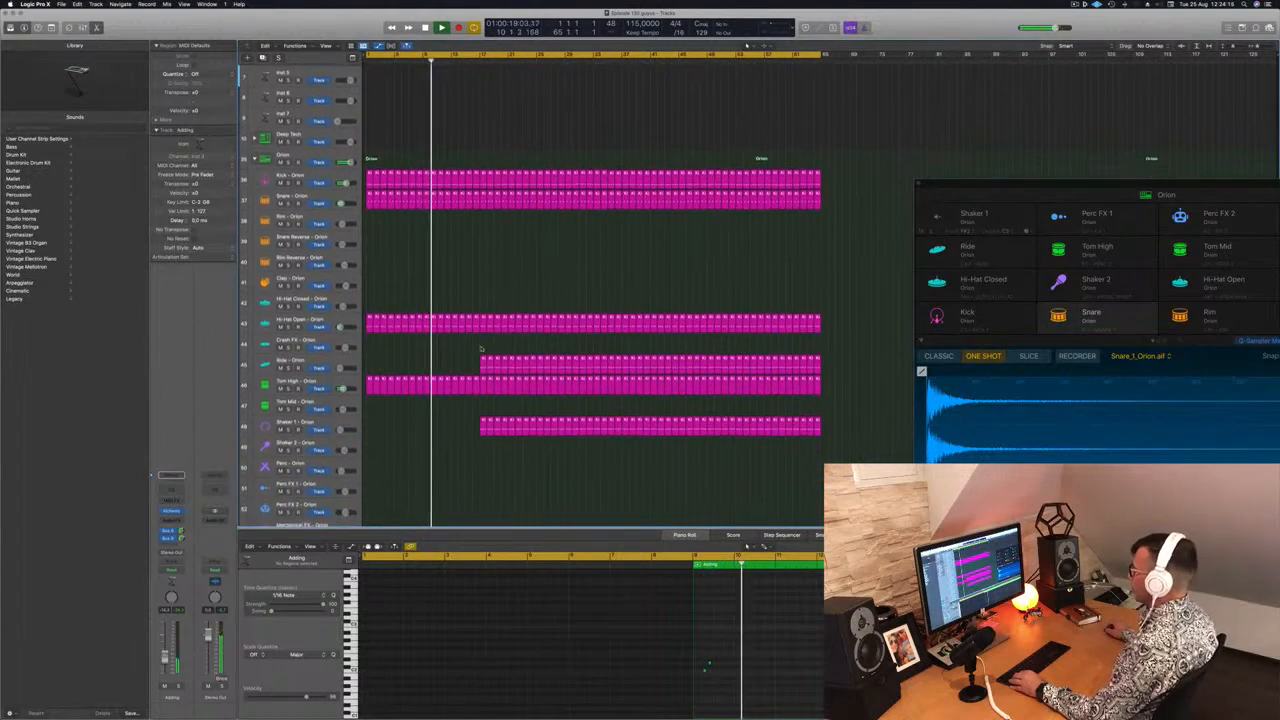
scroll(489, 360, up, 6)
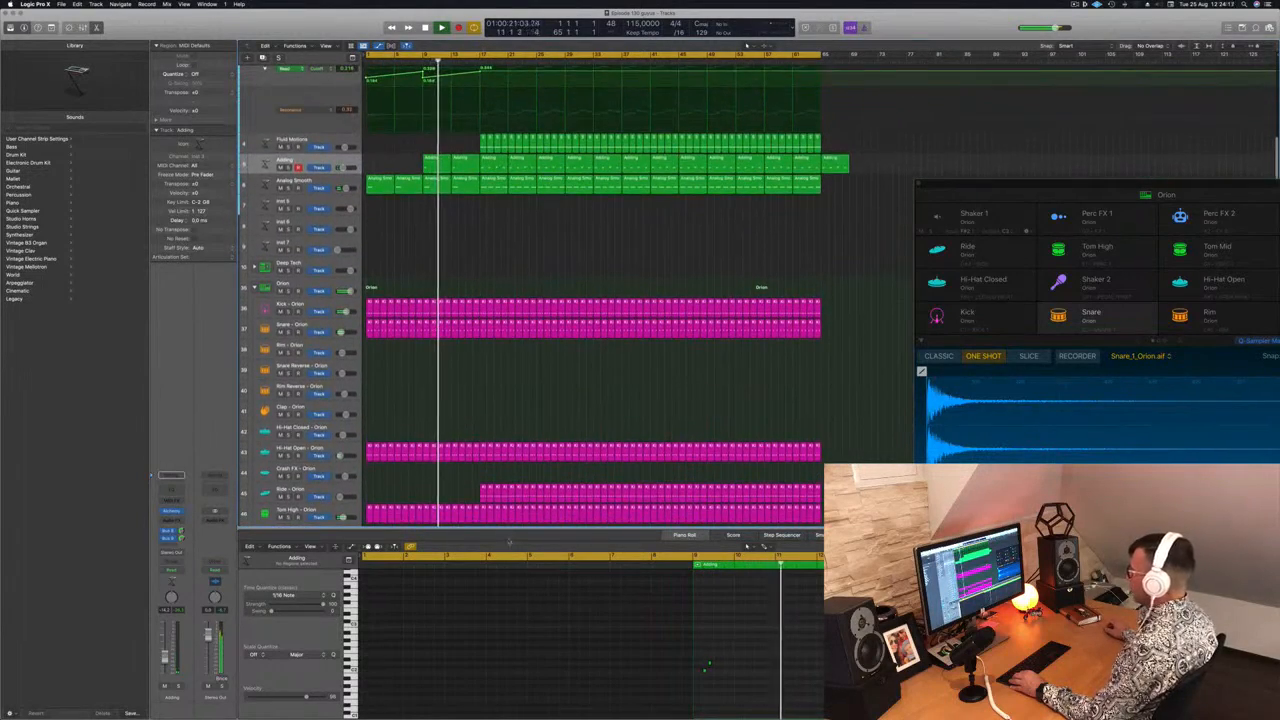
scroll(483, 513, down, 3)
drag(483, 513, 535, 240)
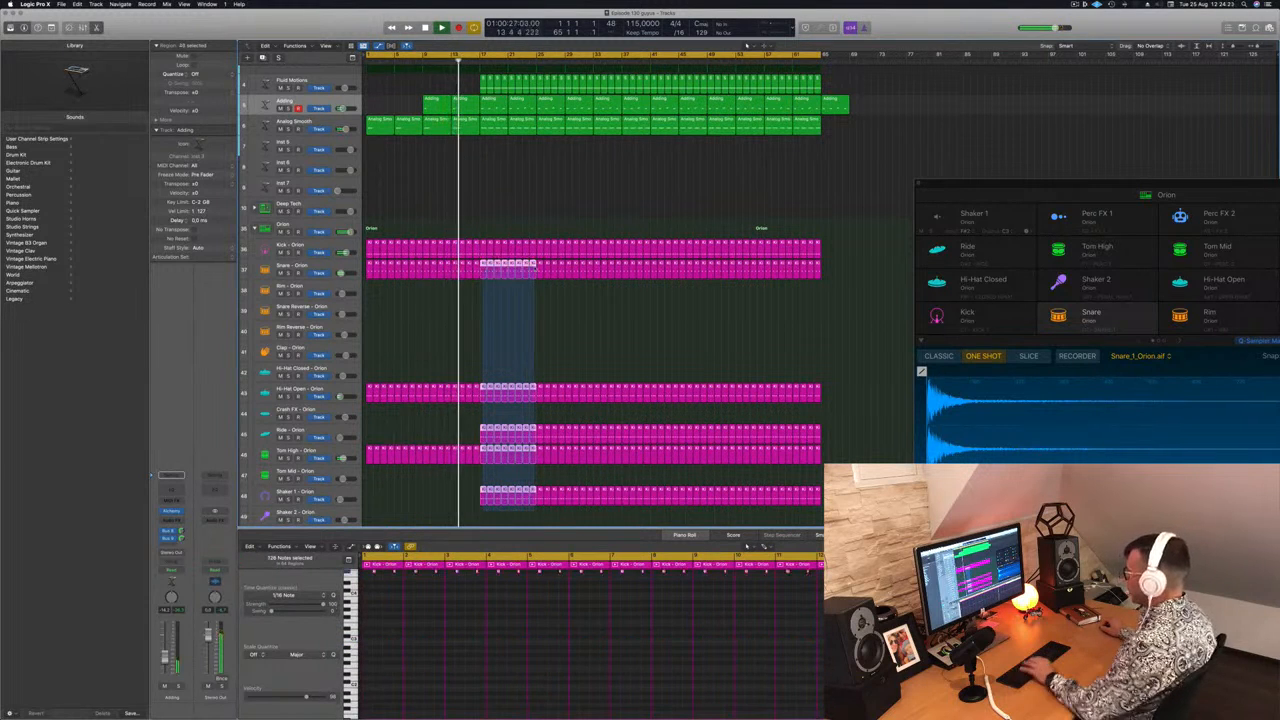
key(Delete)
Step: Delete the Adding, Analog Smooth, Fluid Motions and Analog Funk regions in bars 17 to 24
scroll(502, 236, up, 5)
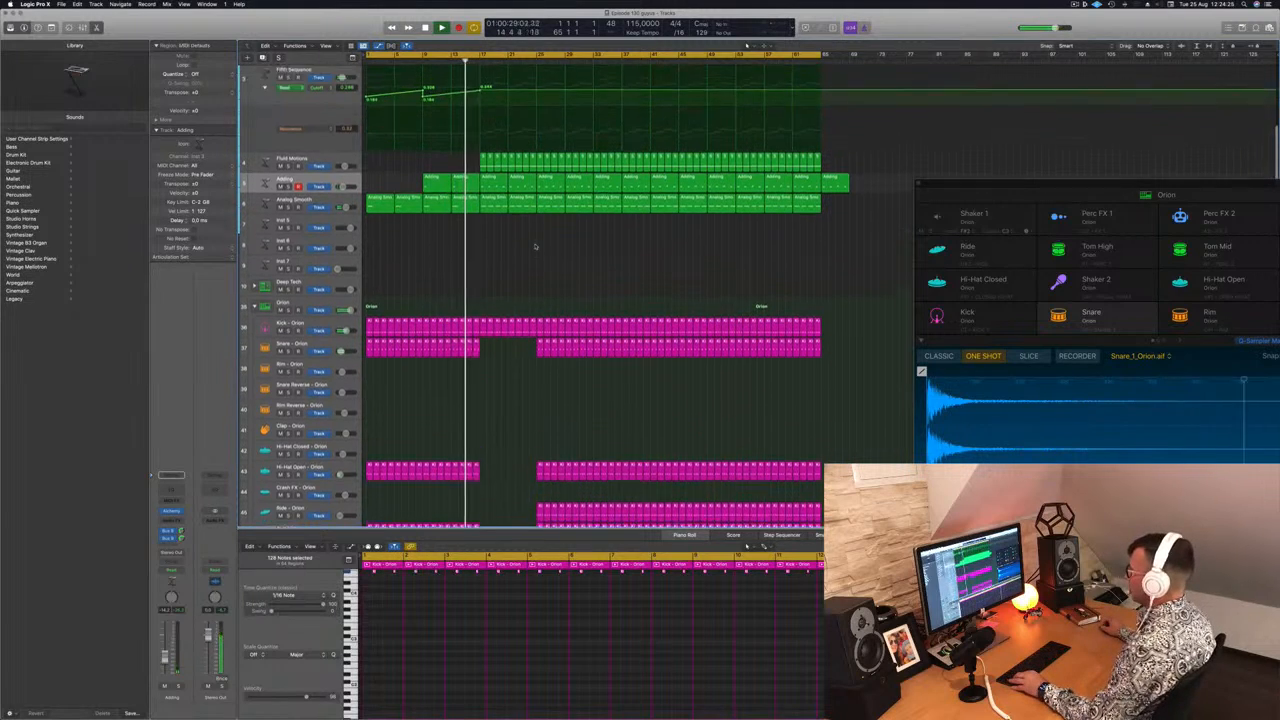
drag(492, 251, 517, 216)
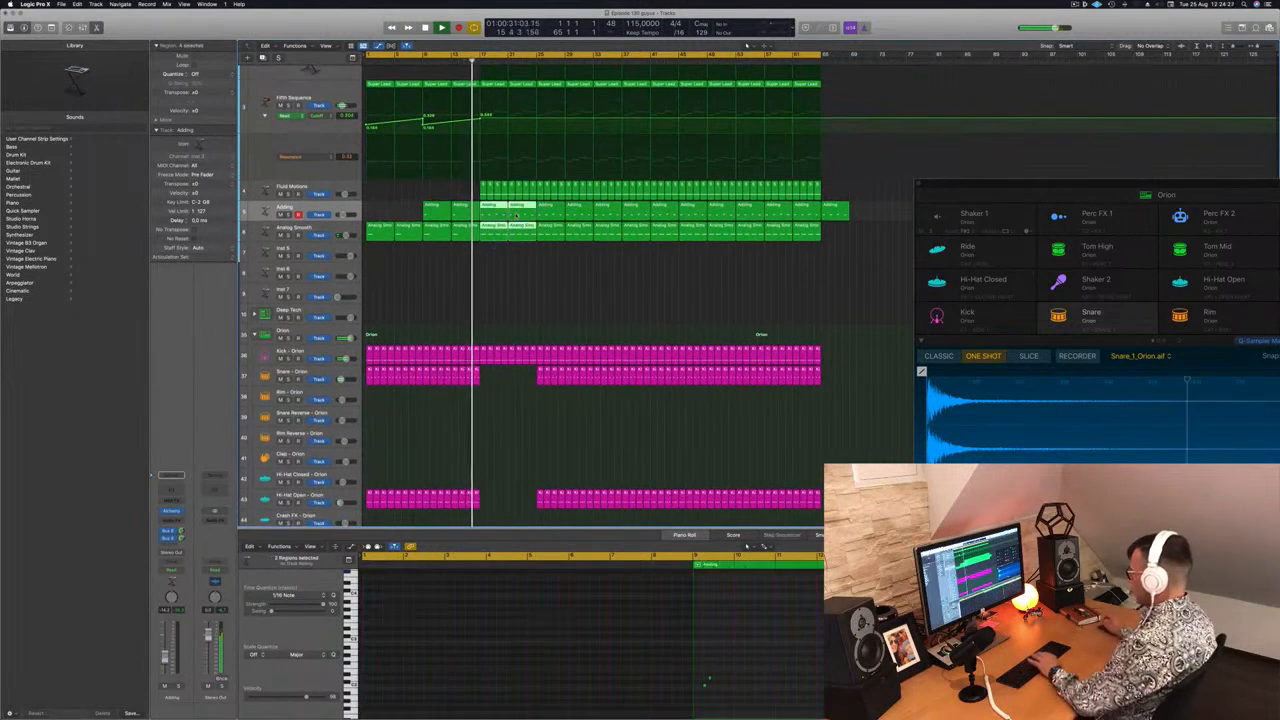
drag(482, 202, 530, 197)
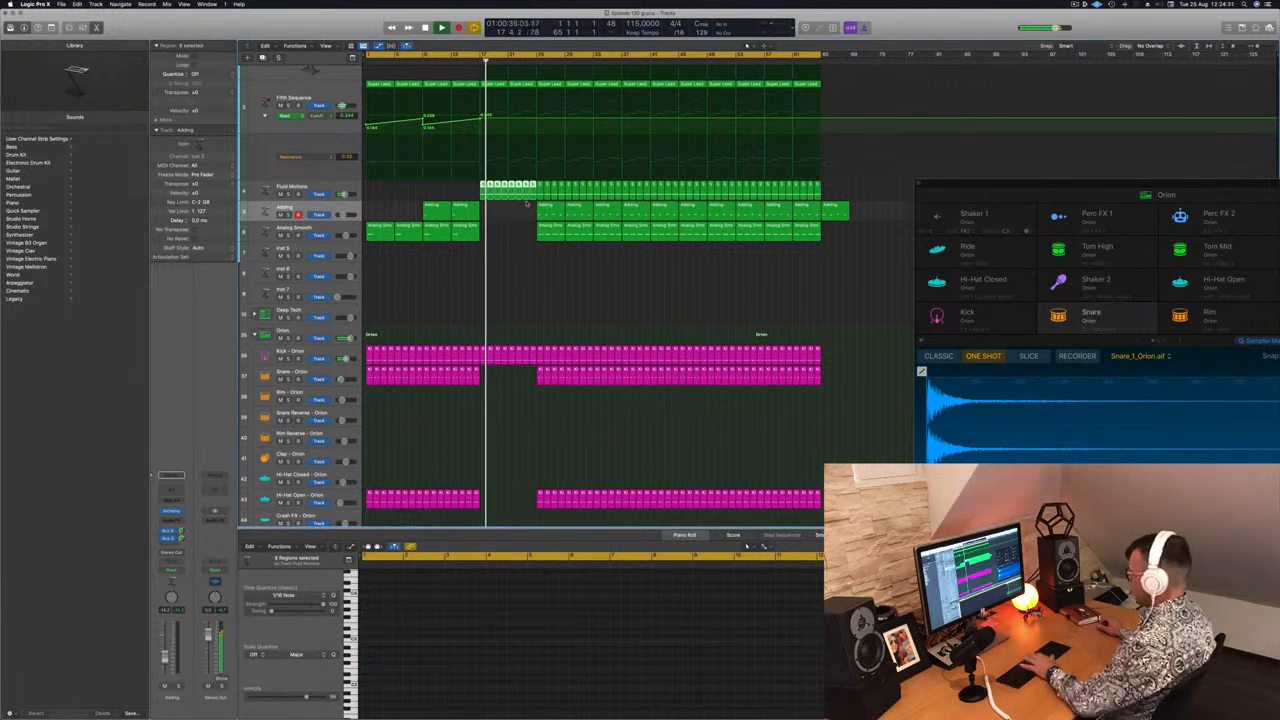
scroll(524, 210, up, 3)
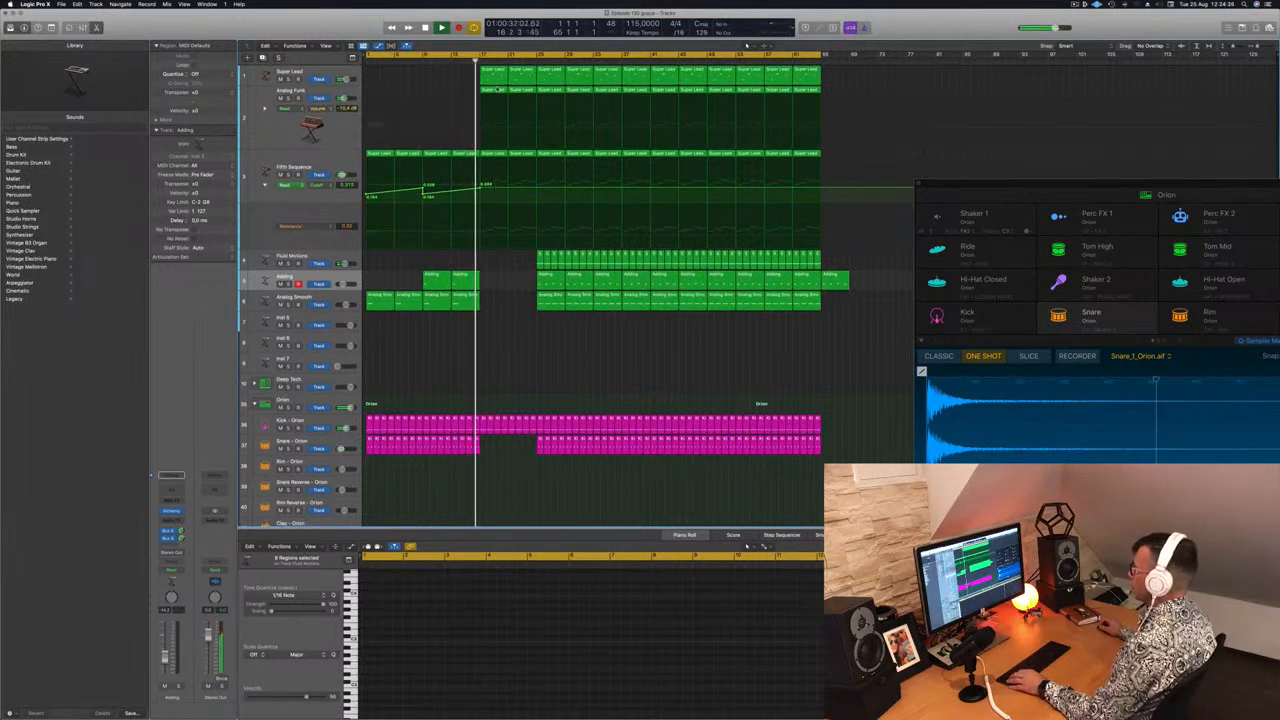
click(495, 90)
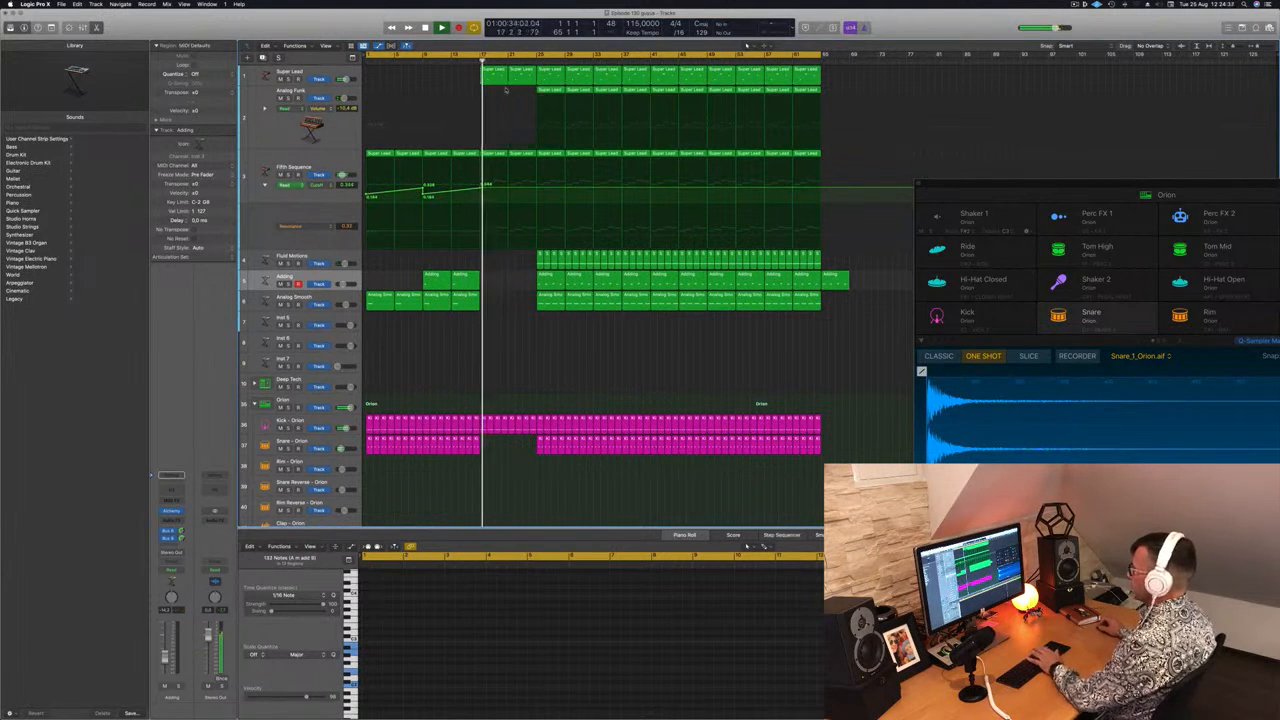
Step: Open the Super Lead track's Channel EQ and audition the transition into bar 17 with the high-cut band switched off
click(269, 75)
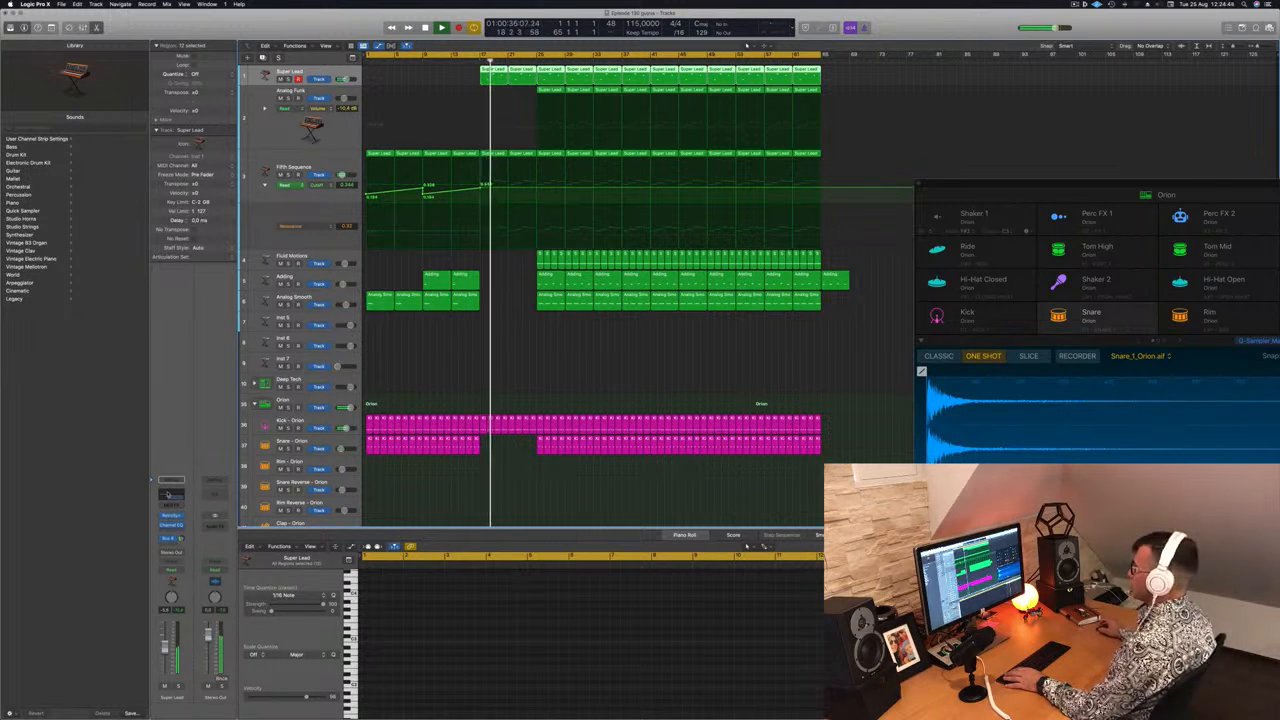
click(170, 490)
click(467, 61)
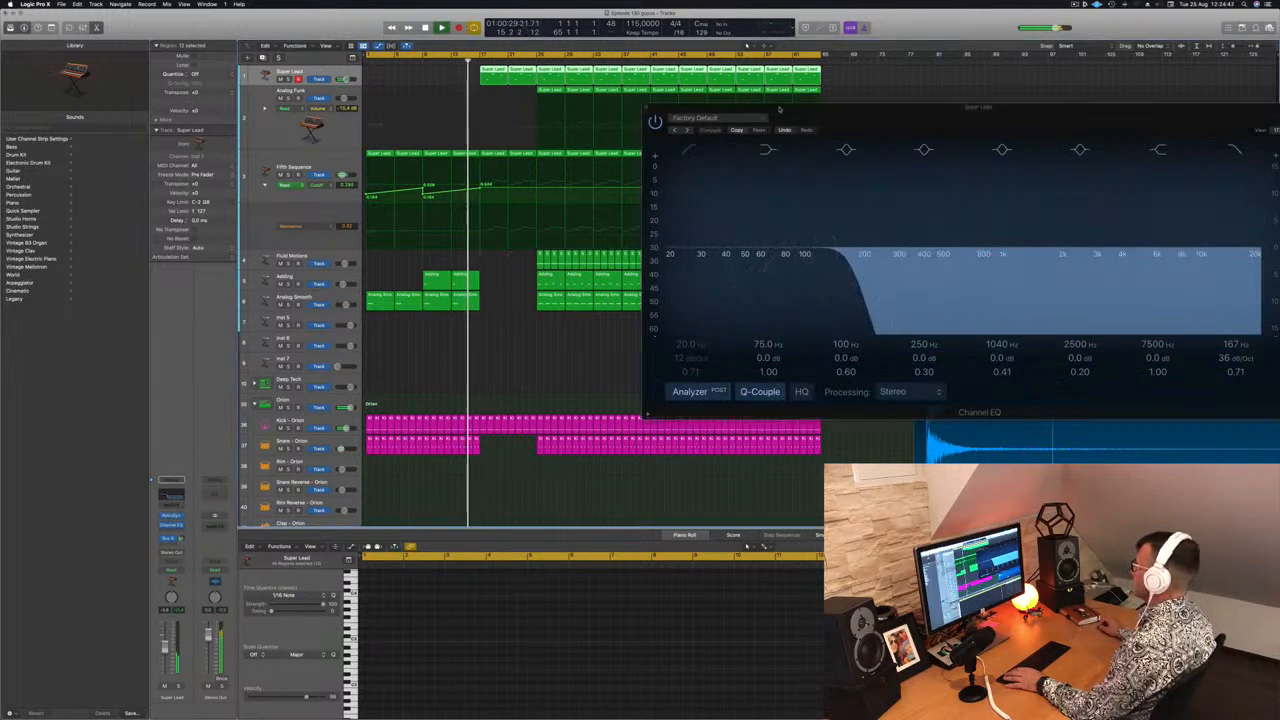
drag(779, 108, 249, 175)
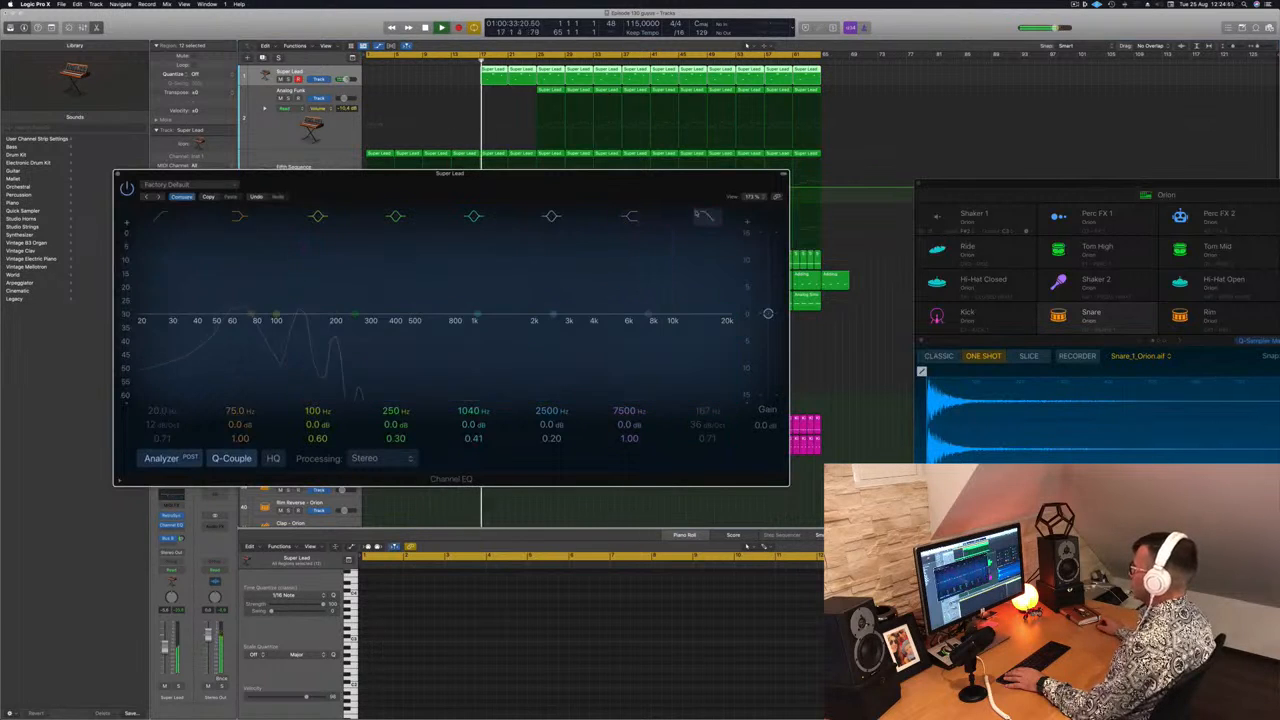
drag(639, 189, 1048, 197)
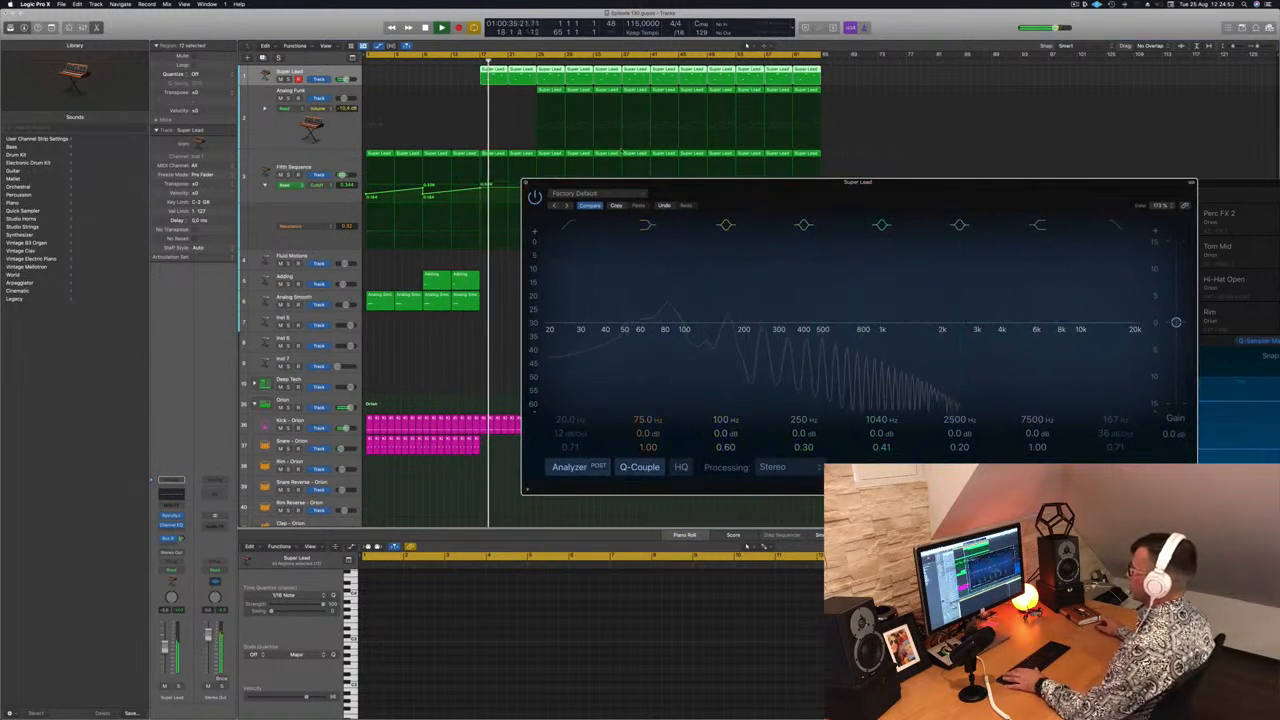
Step: Replay from just before bar 17 and lower the Fifth Sequence cutoff automation at bar 17 to 0.140
click(473, 62)
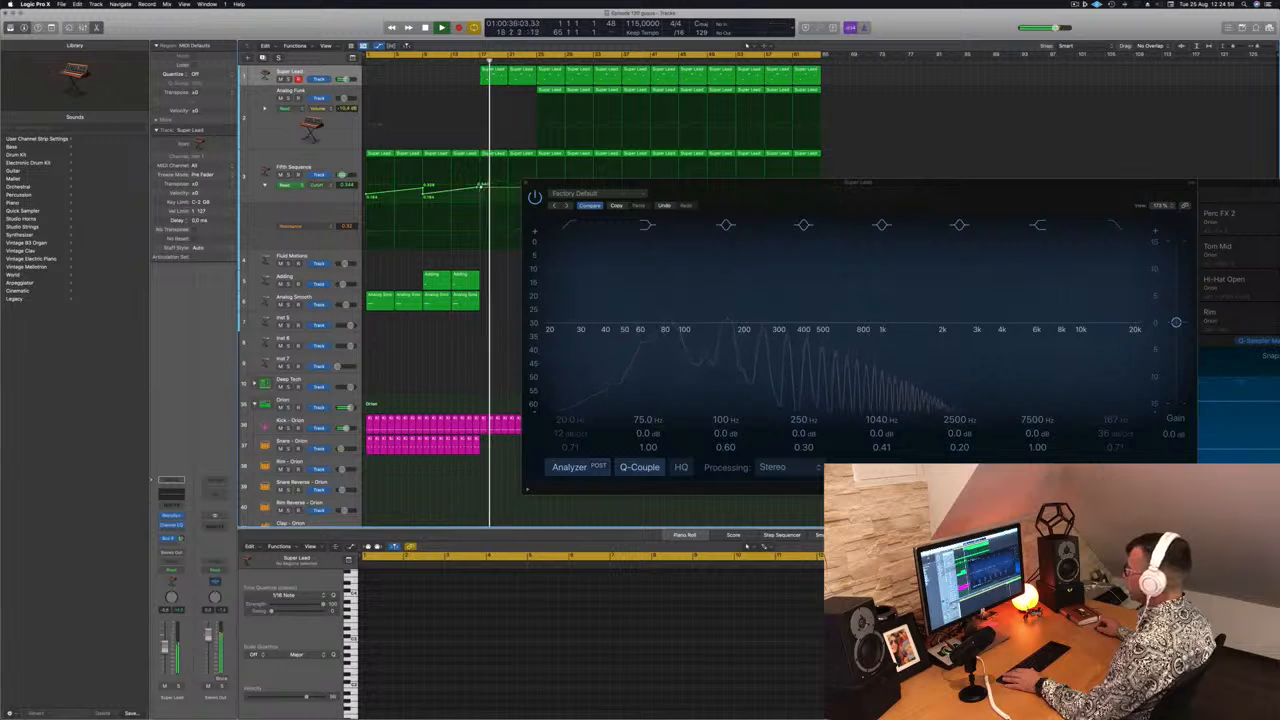
drag(481, 198, 480, 199)
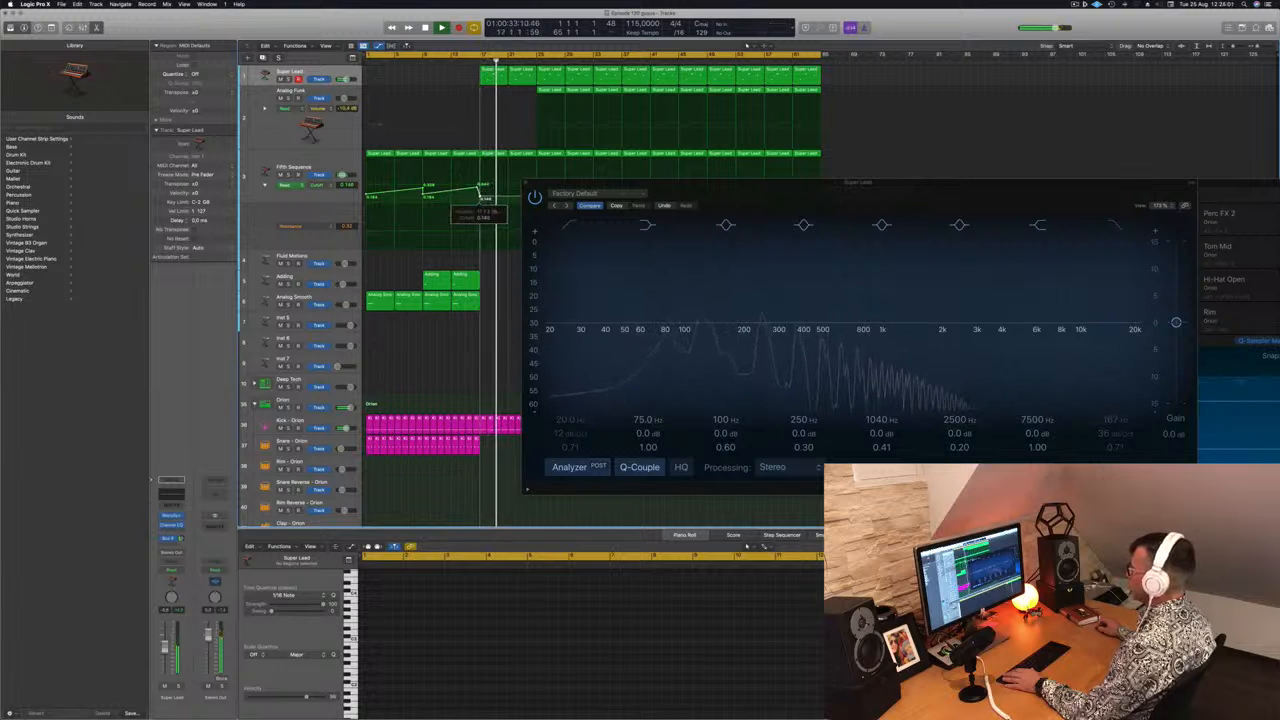
Step: Switch the 167 Hz high-cut band of the Super Lead's Channel EQ back on and set the track's automation mode to Touch
drag(620, 183, 413, 238)
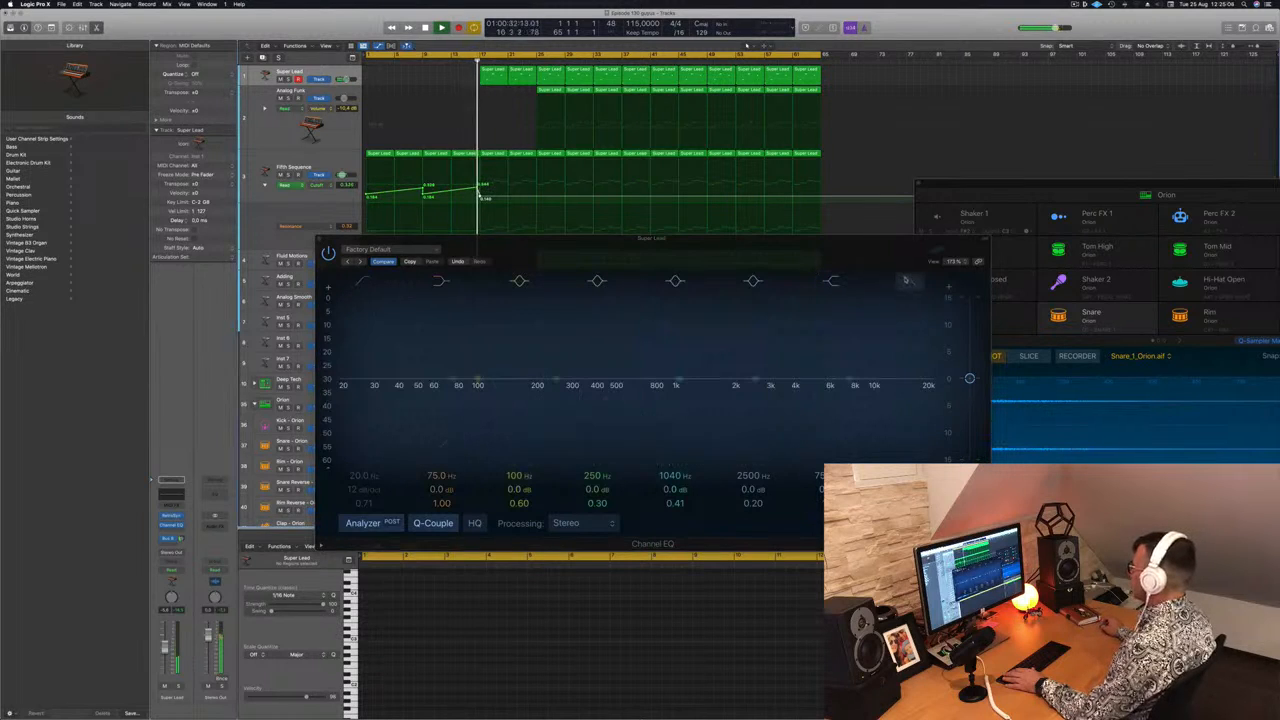
drag(798, 251, 1008, 223)
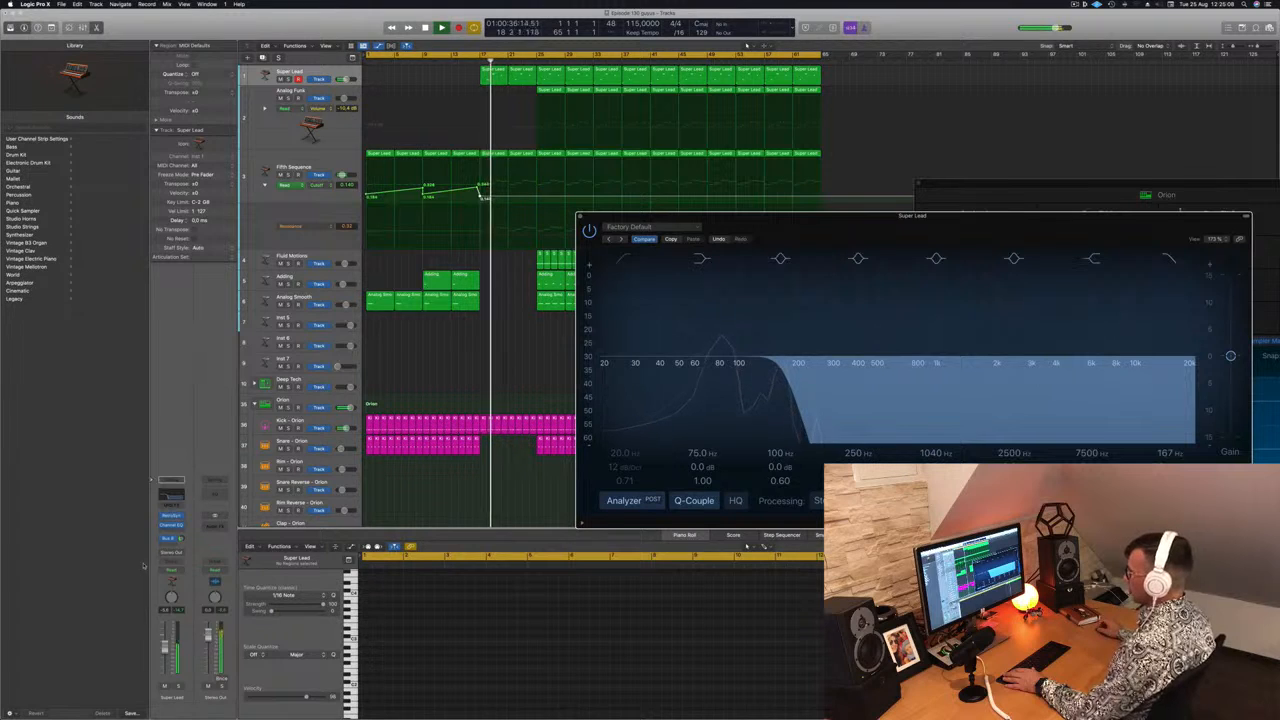
click(180, 571)
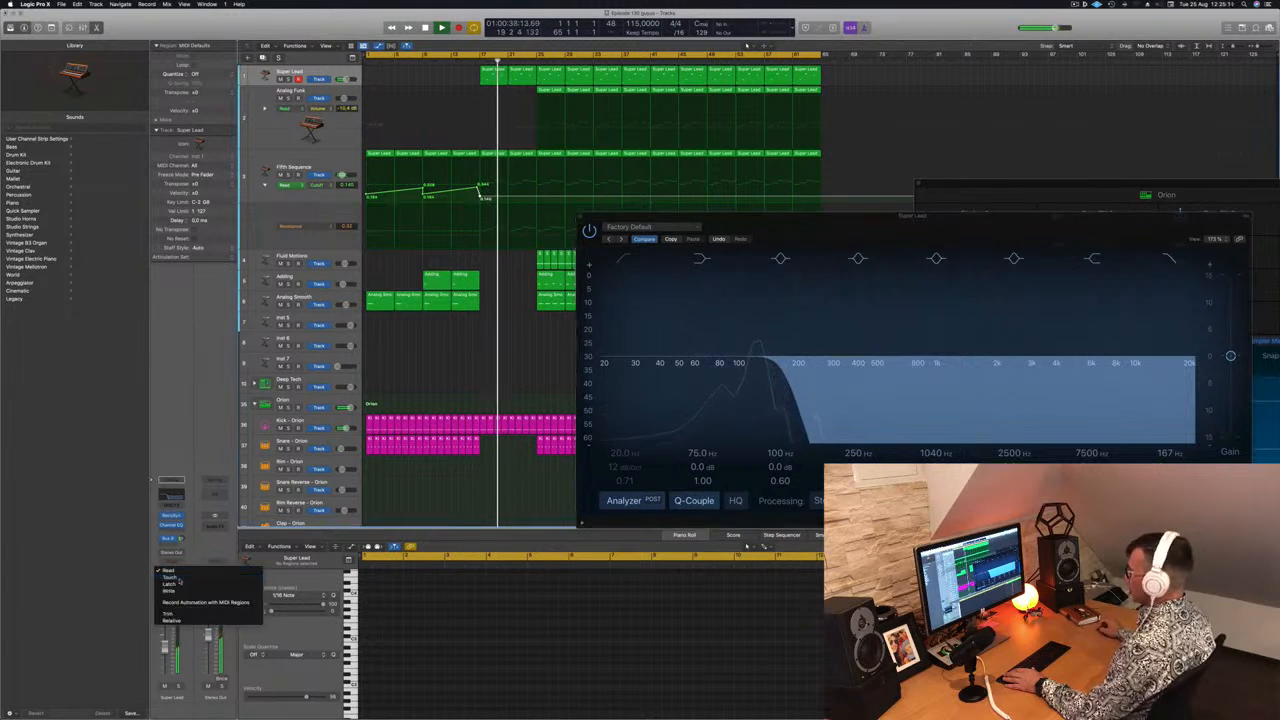
click(178, 578)
Step: Enlarge the Super Lead track, show its high-cut frequency automation in the arrangement and close the Channel EQ
drag(1127, 213, 1016, 223)
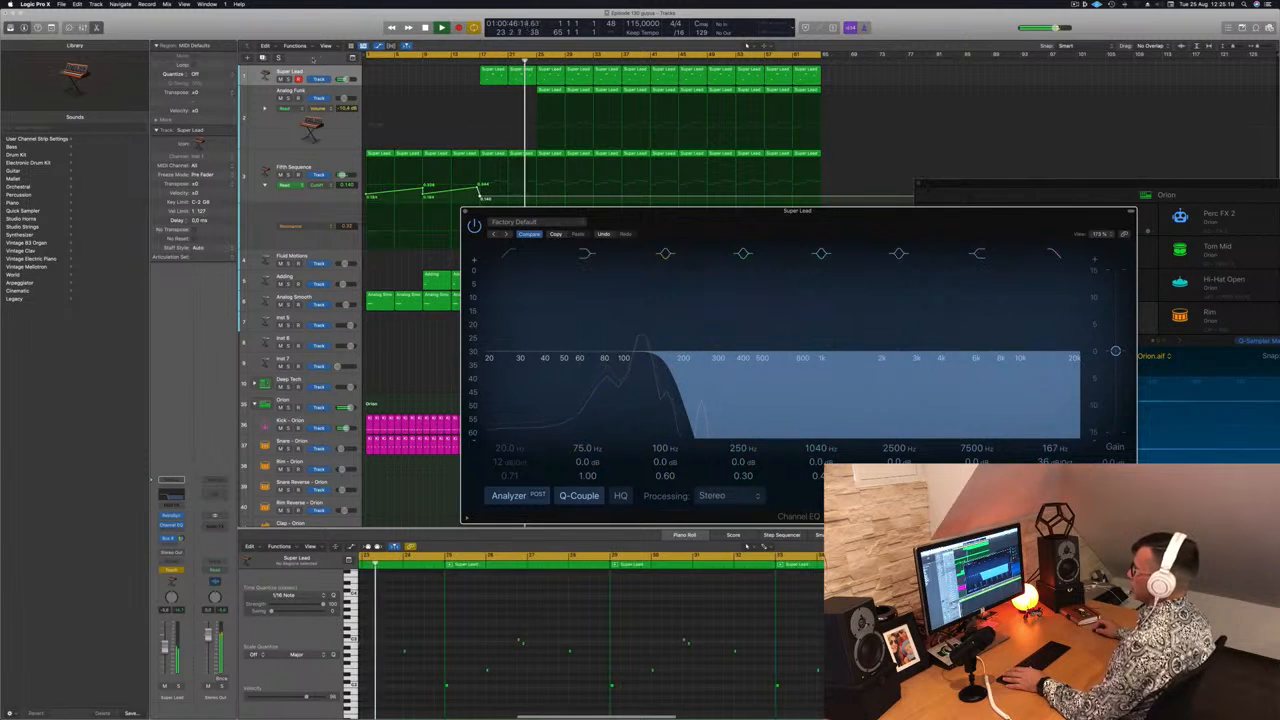
click(308, 74)
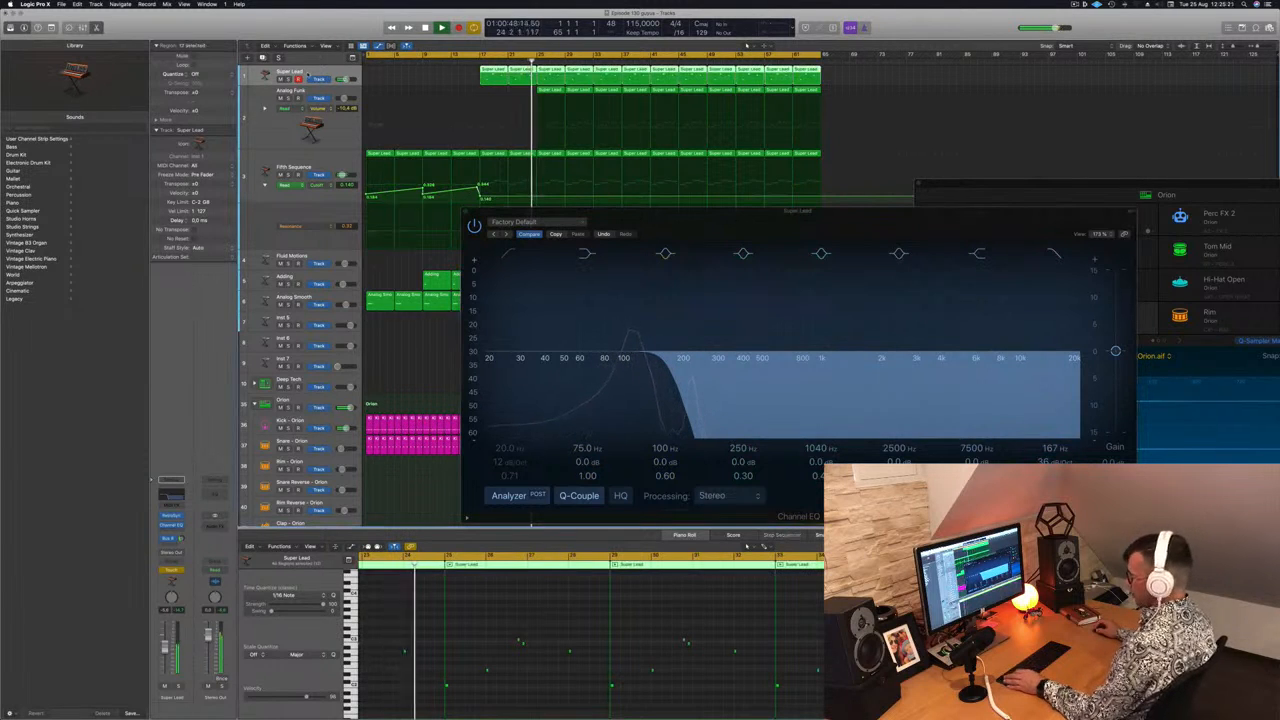
key(a)
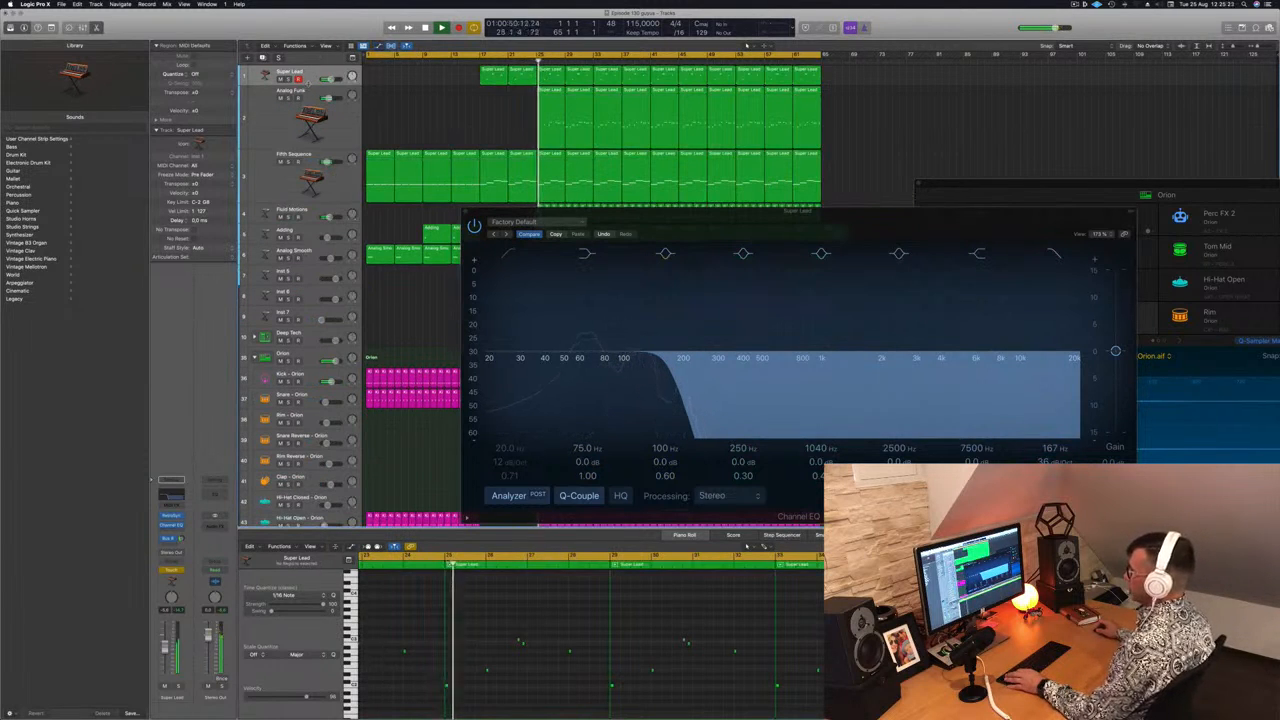
drag(309, 88, 309, 126)
key(a)
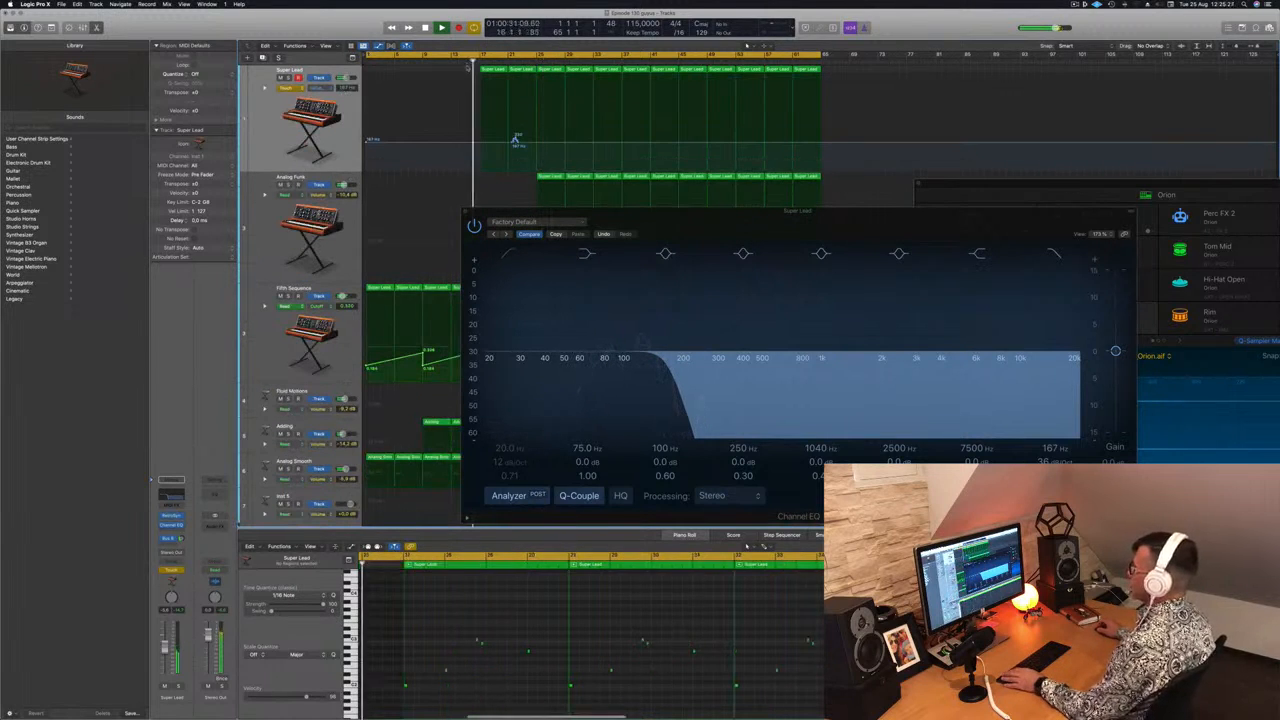
click(465, 213)
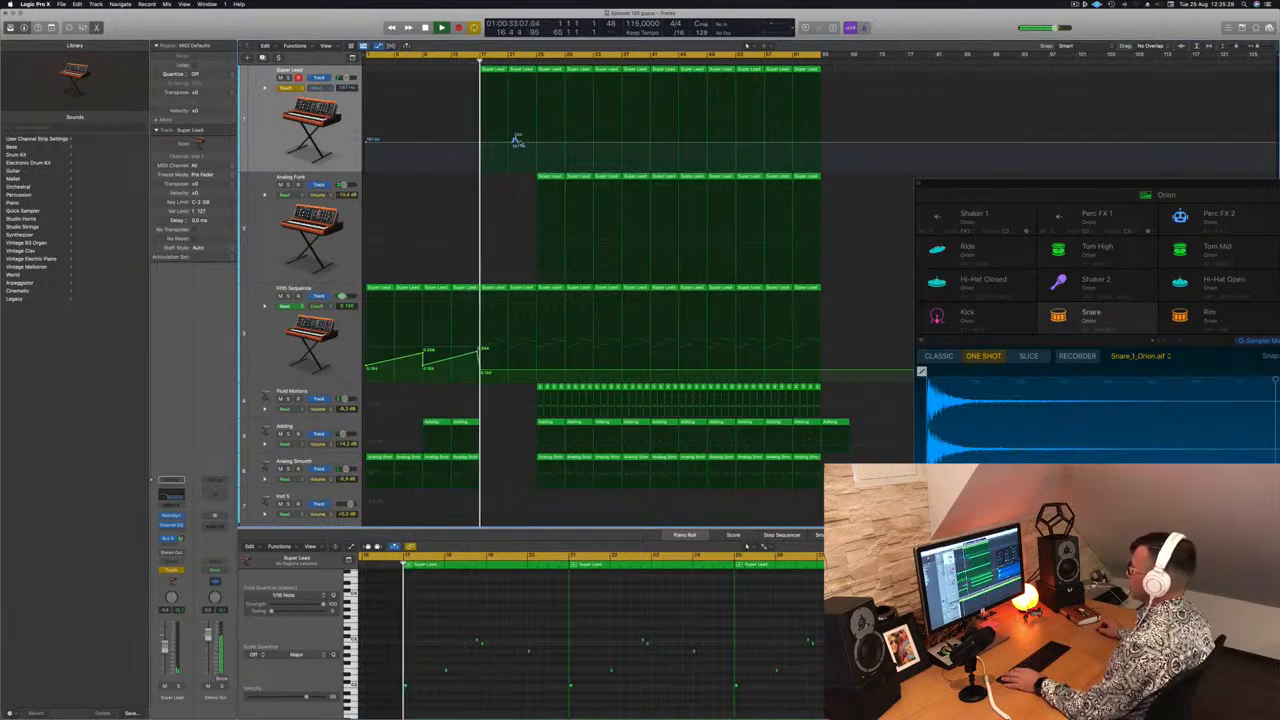
Step: Hold the Super Lead's high-cut frequency at 167 Hz until about bar 21, ramp it to the maximum by bar 25, and return the track to Read
drag(518, 142, 489, 144)
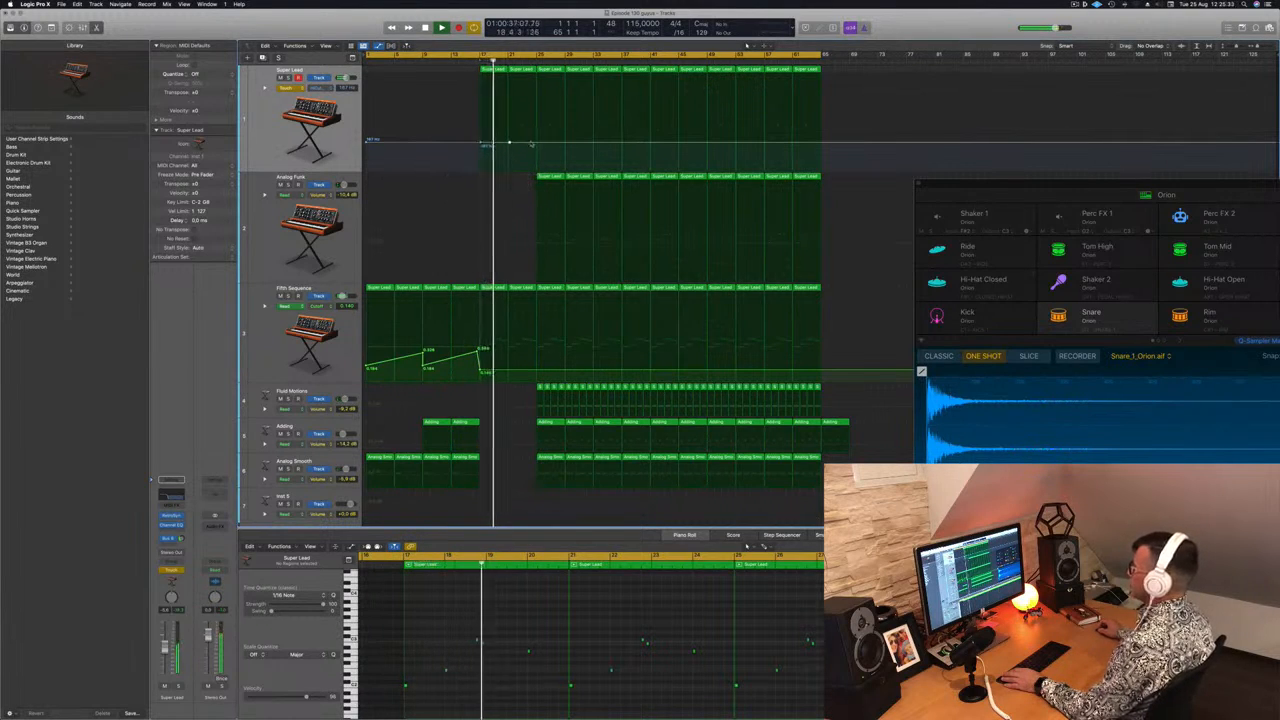
drag(537, 146, 538, 77)
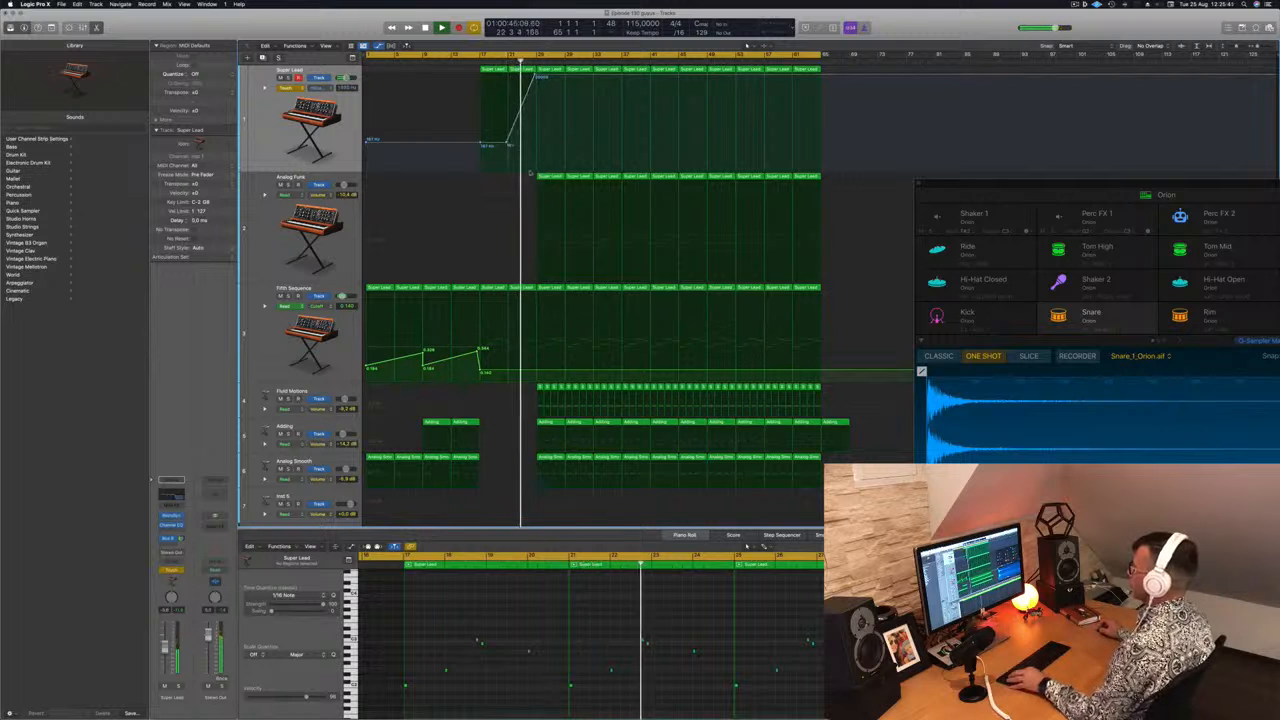
click(292, 88)
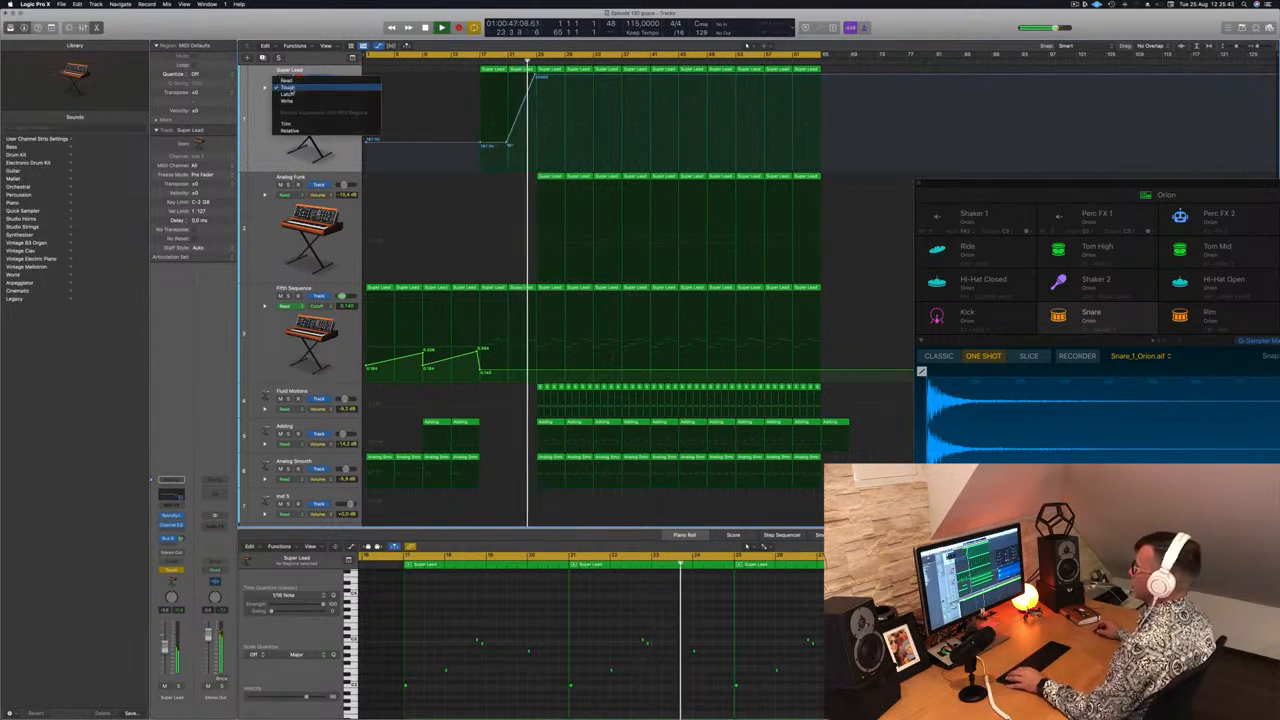
click(295, 77)
key(space)
key(space)
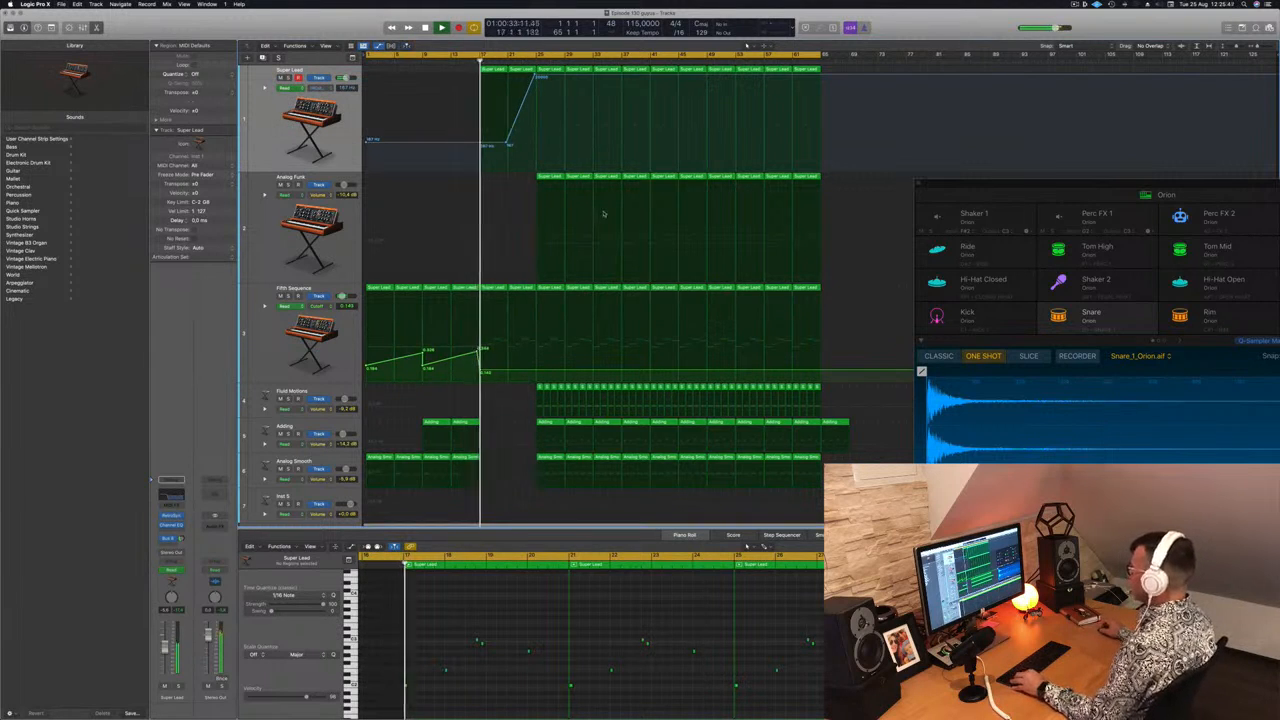
Step: Delete the Analog Funk regions in bars 25 to 32 and ramp the Fifth Sequence cutoff automation down to near zero at bar 25
click(558, 183)
key(Delete)
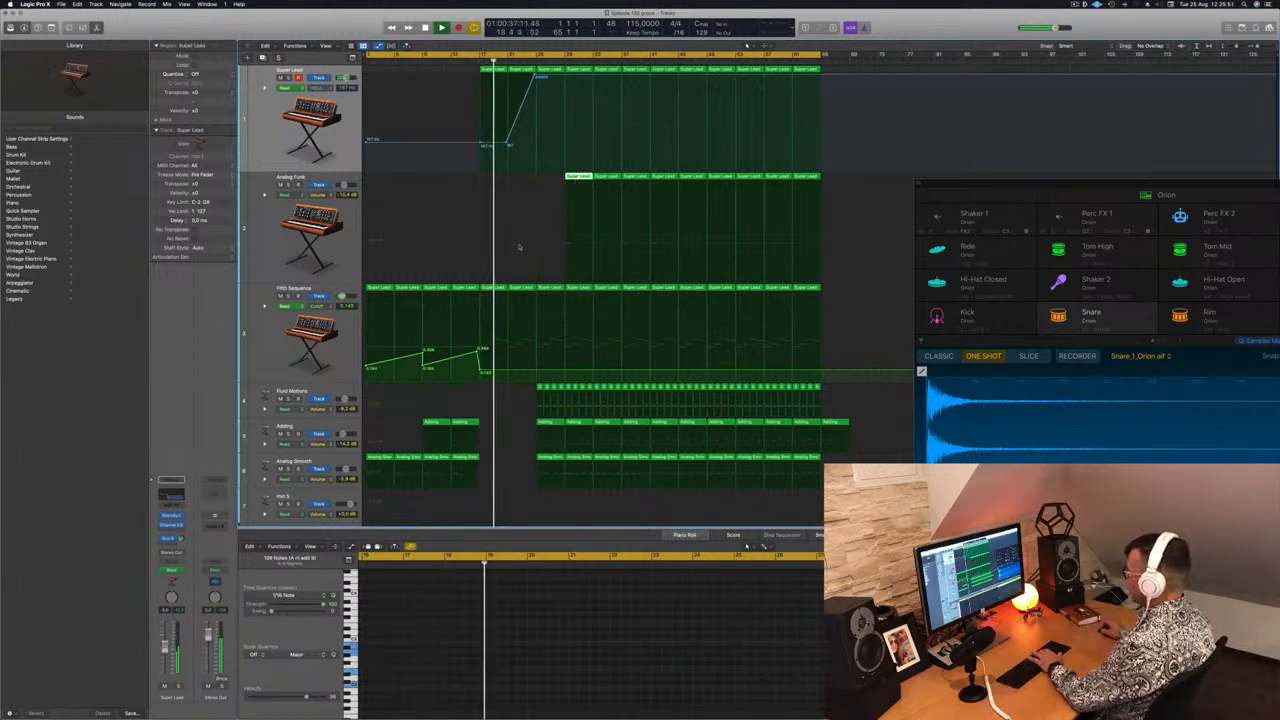
key(Delete)
drag(537, 372, 541, 379)
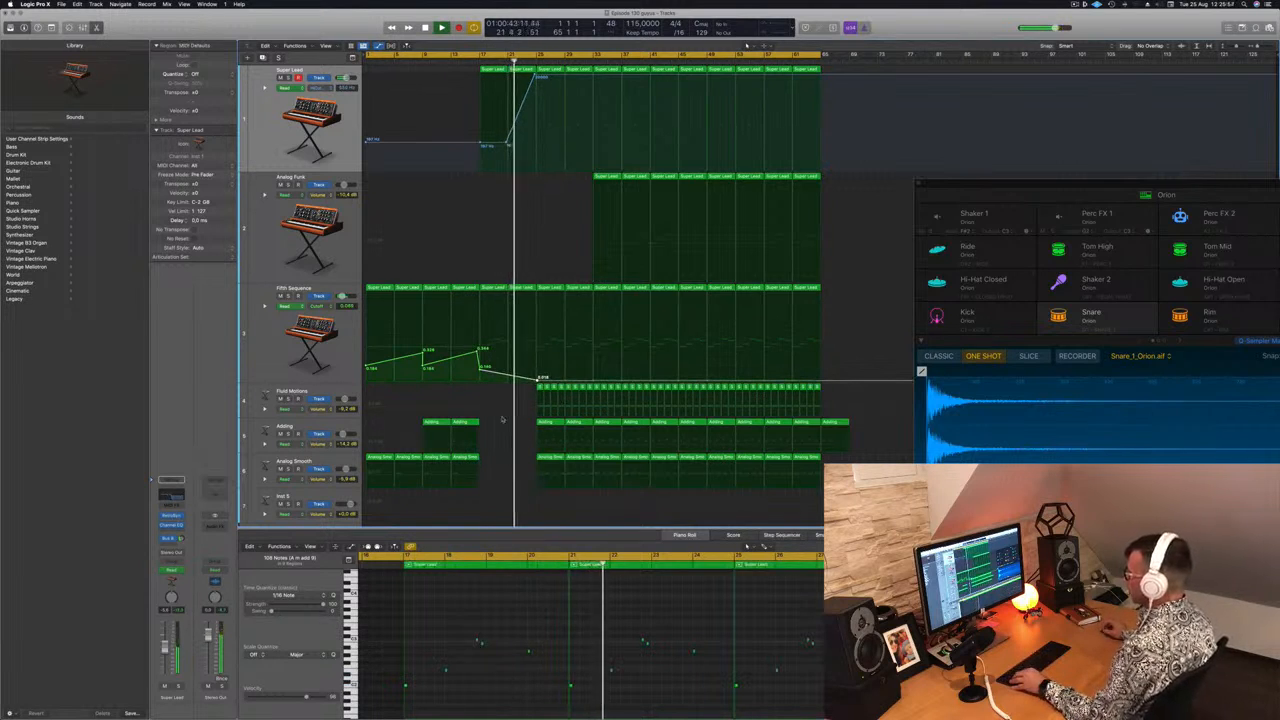
Step: Delete the Orion Kick and Snare regions in bars 25 to 28
scroll(537, 495, down, 5)
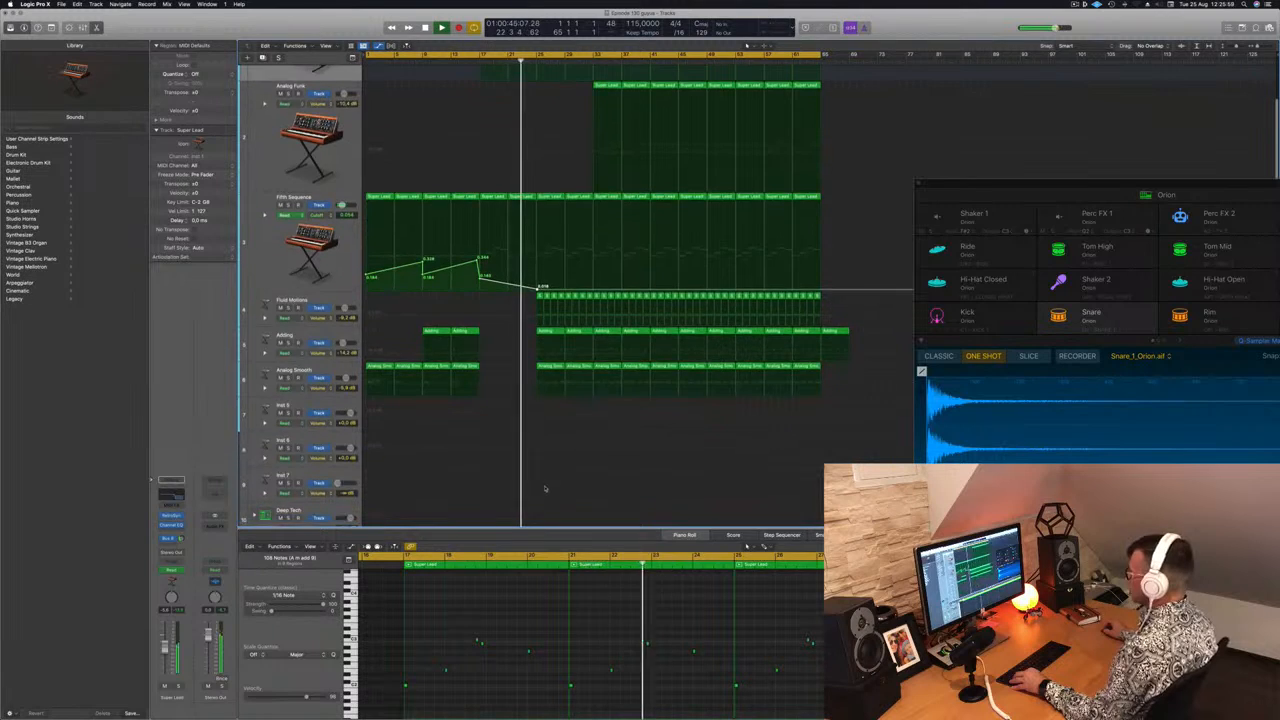
scroll(551, 425, down, 2)
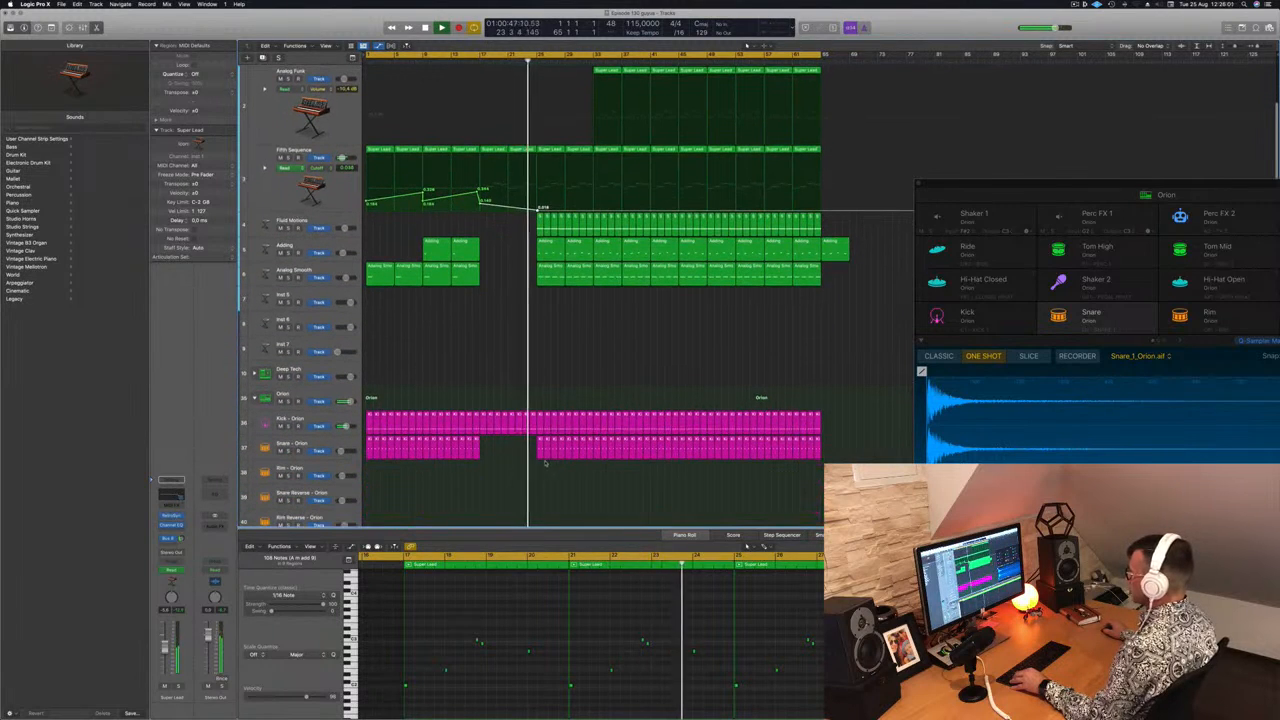
drag(543, 463, 561, 428)
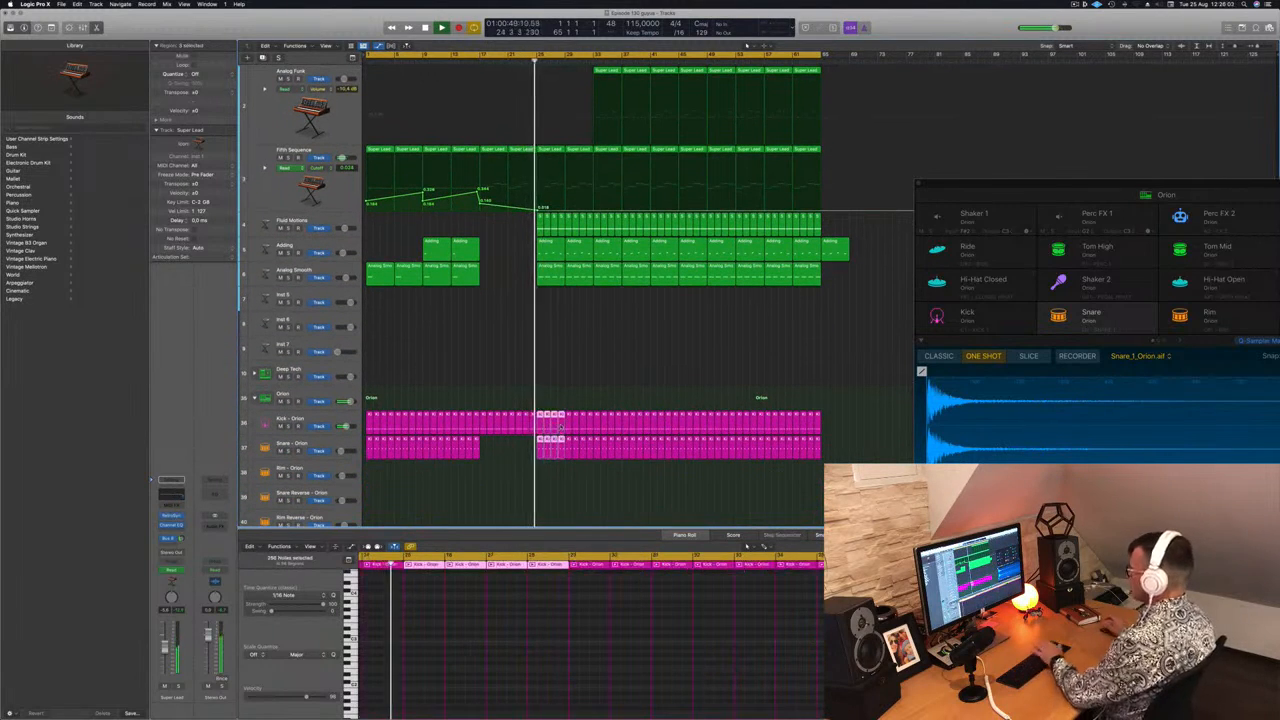
key(Delete)
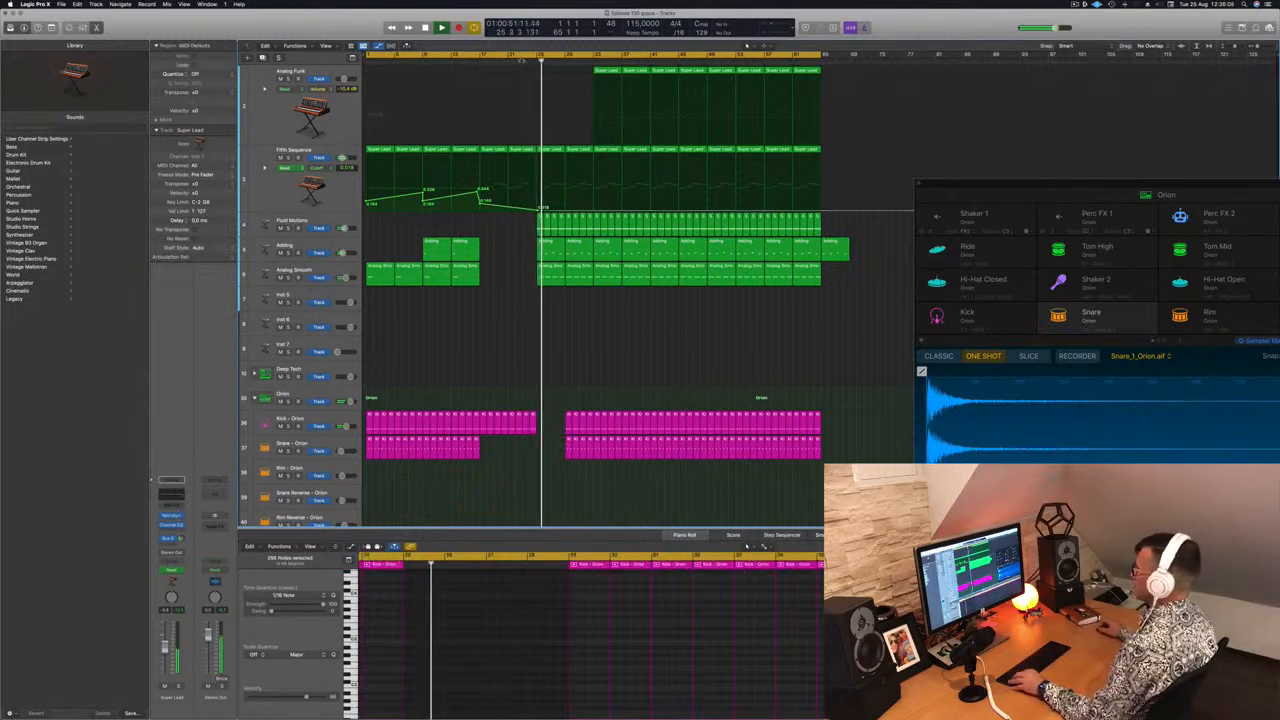
Step: Delete the Orion Hi-Hat Open, Ride, Tom High and Shaker 1 regions in bars 25 to 28
scroll(544, 403, down, 4)
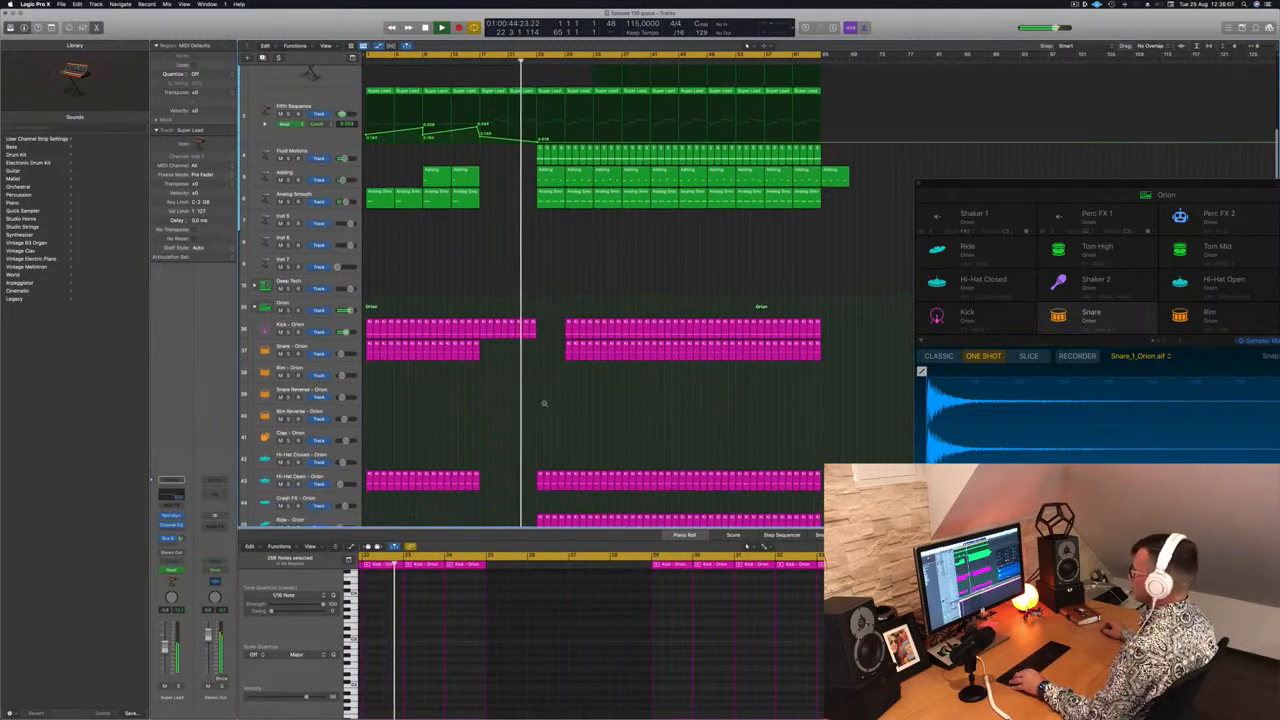
scroll(544, 403, down, 3)
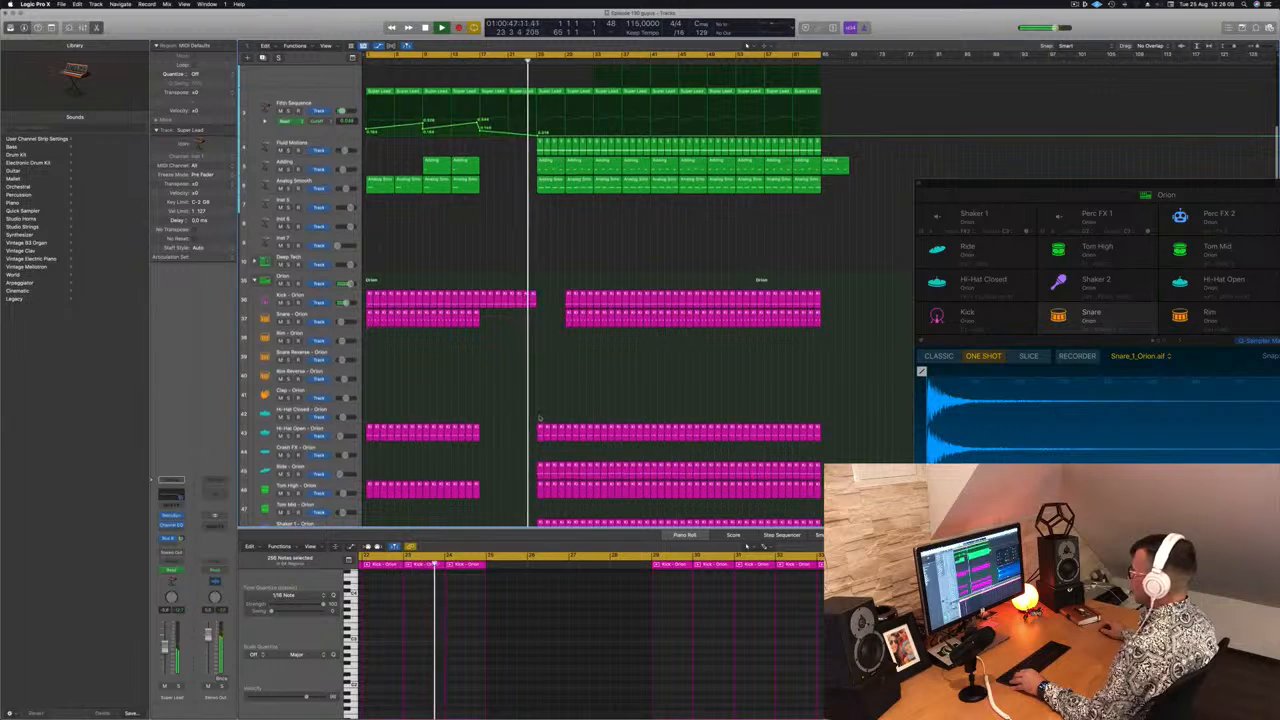
scroll(530, 408, down, 3)
drag(527, 474, 560, 497)
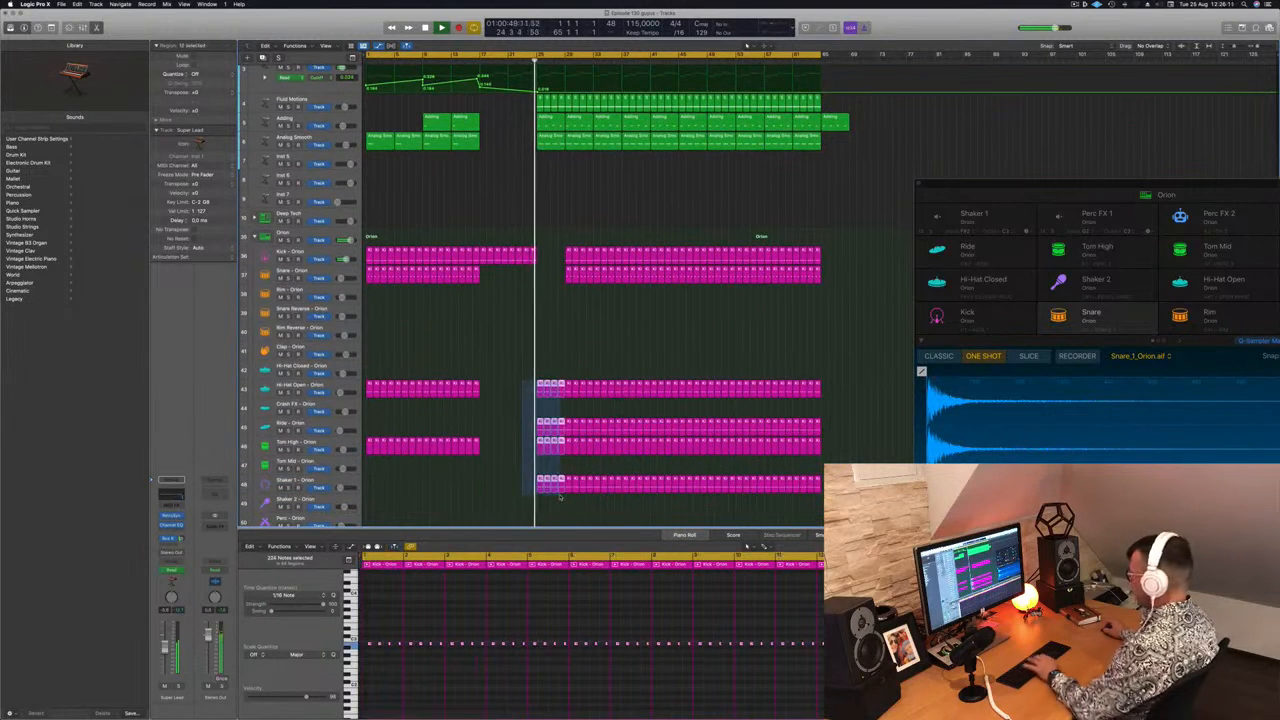
Step: Delete the Analog Smooth region in bars 25 to 28 and replay from just before bar 25
scroll(593, 217, up, 10)
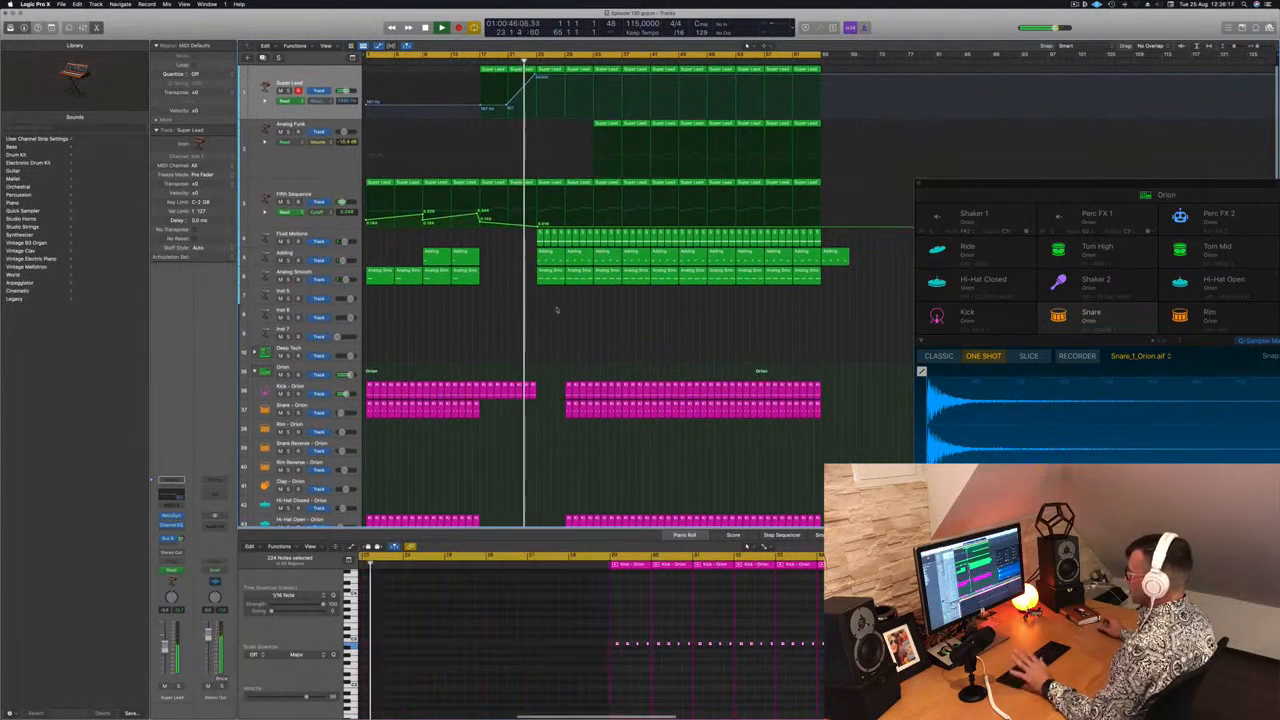
click(551, 252)
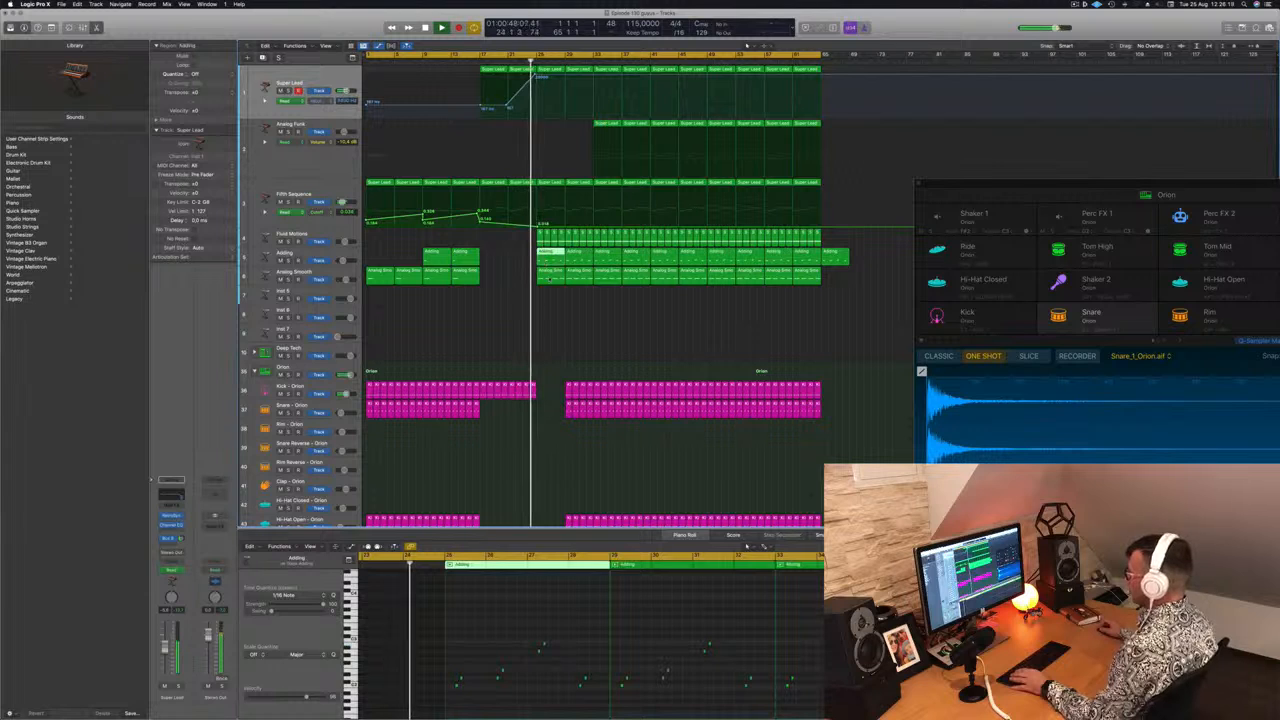
click(550, 274)
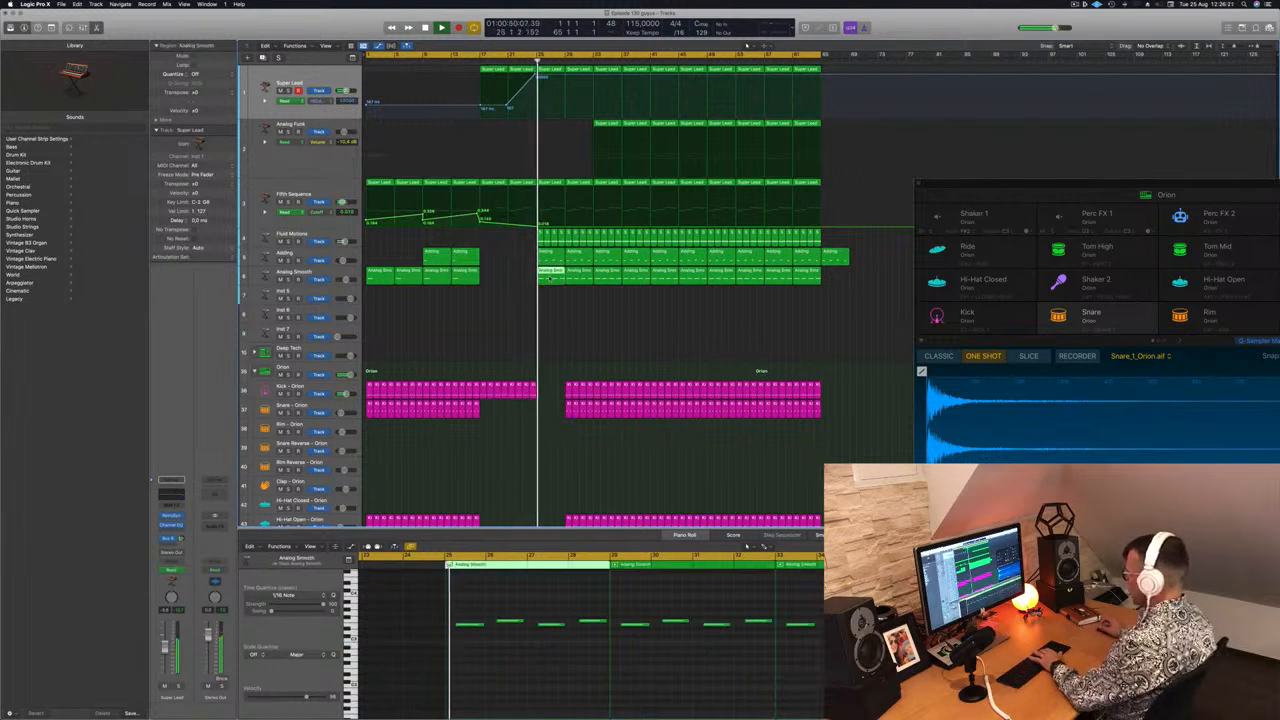
key(Delete)
key(comma)
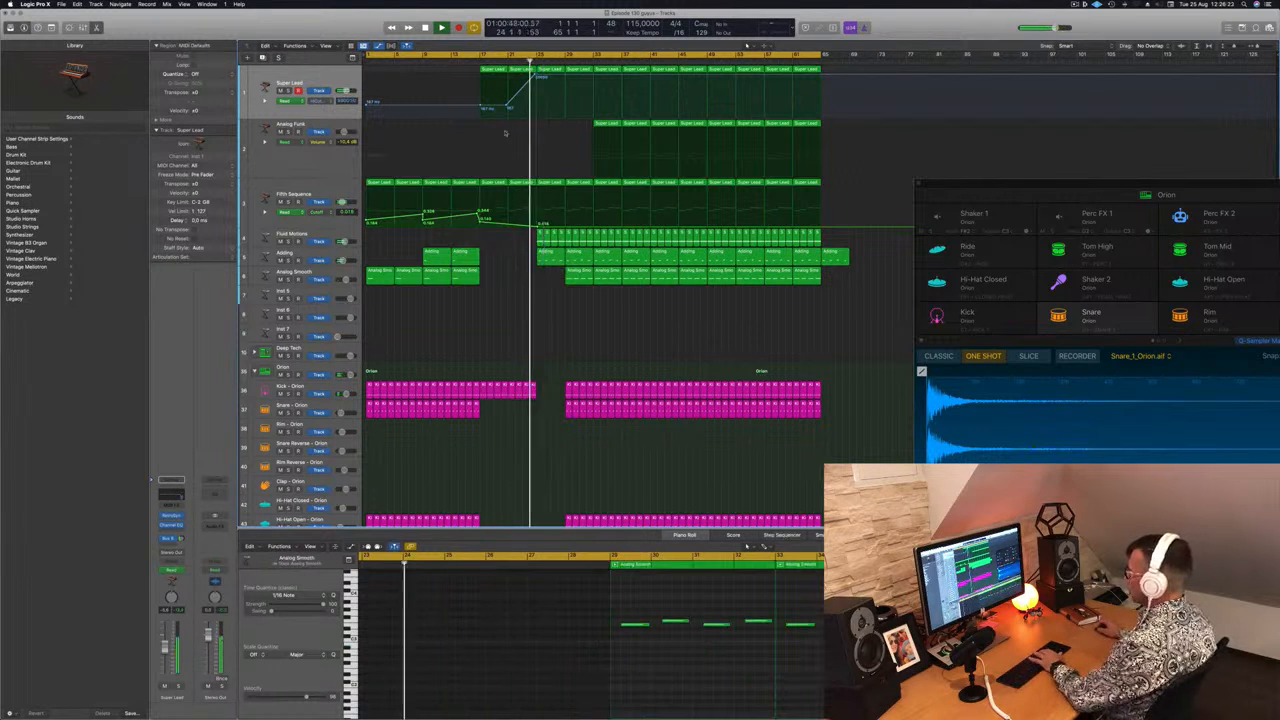
Step: Delete the Fluid Motions regions in bars 25 to 32 and select the Adding track
drag(534, 241, 590, 240)
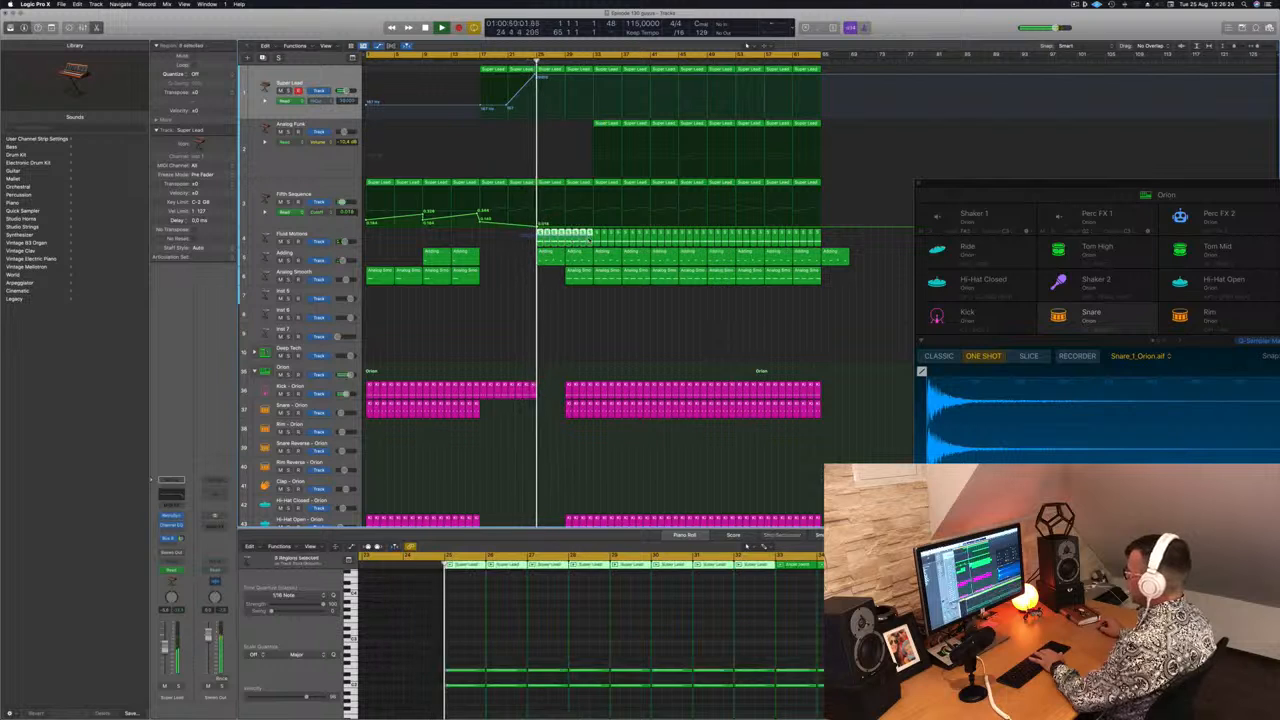
key(Delete)
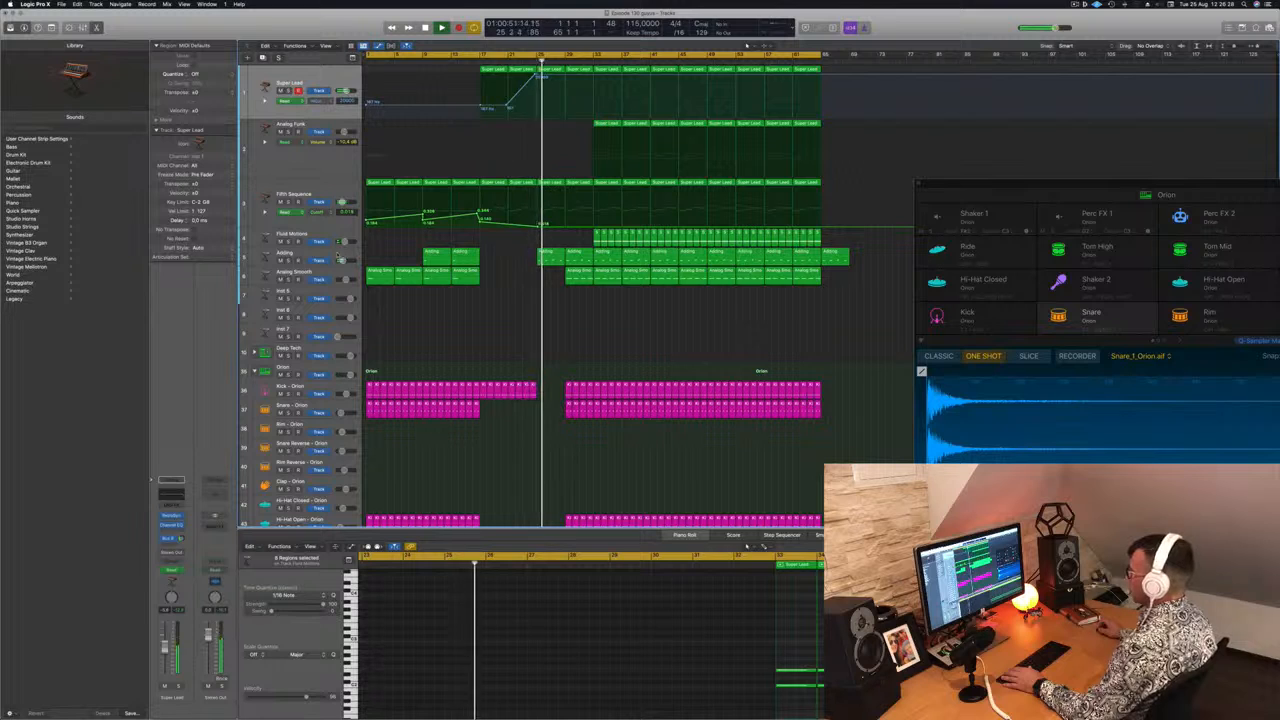
click(335, 254)
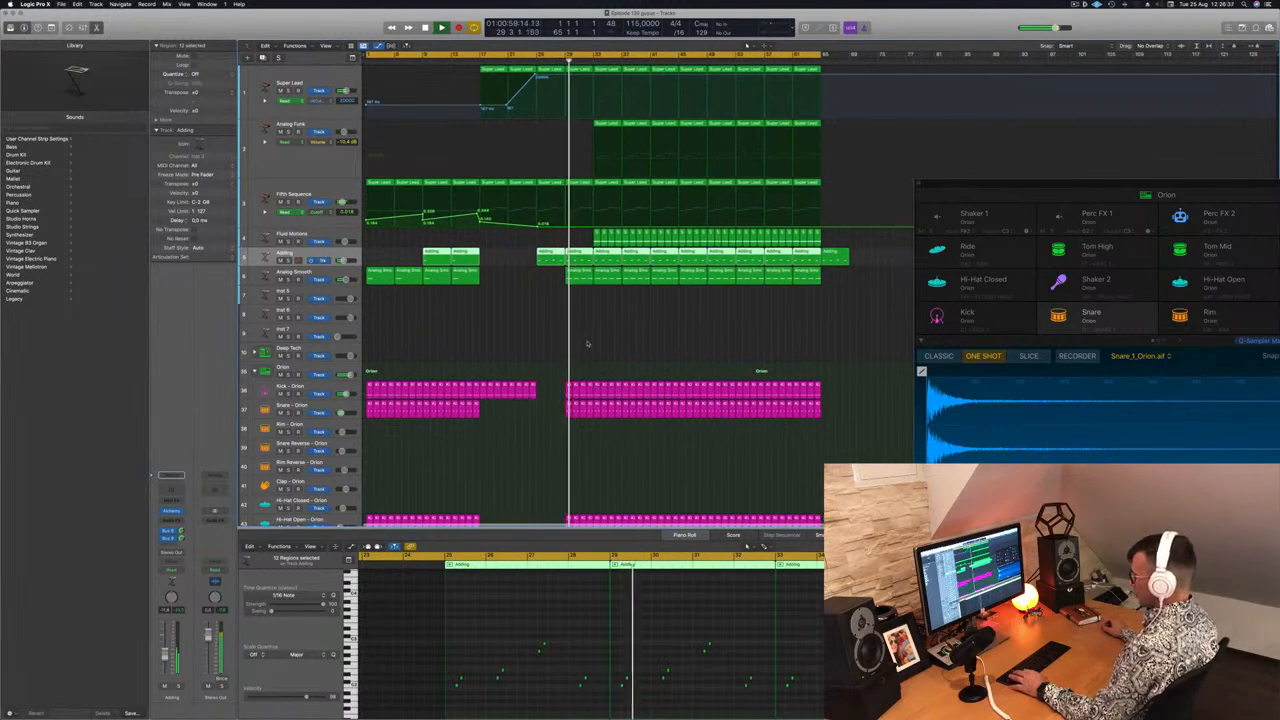
Step: Delete the Analog Smooth region in bars 29 to 32 and the Fluid Motions regions in bars 33 to 40
key(super+Up)
key(super+Up)
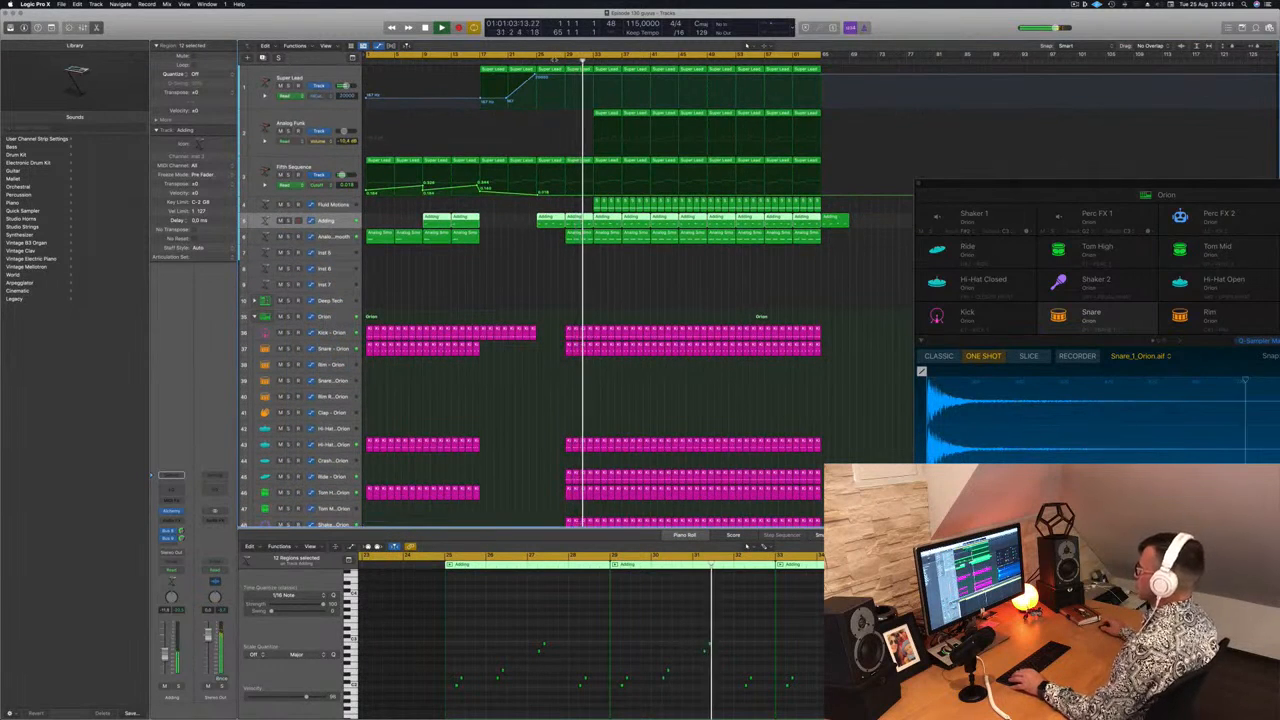
click(580, 237)
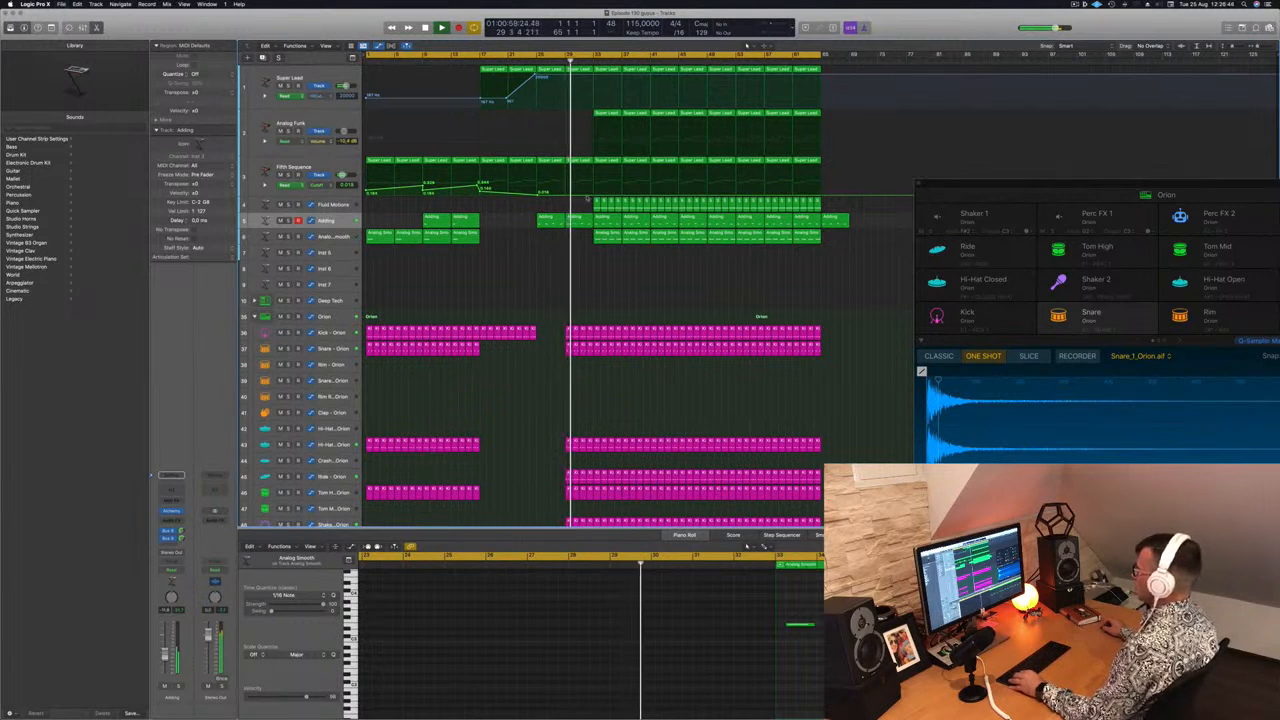
drag(586, 203, 647, 208)
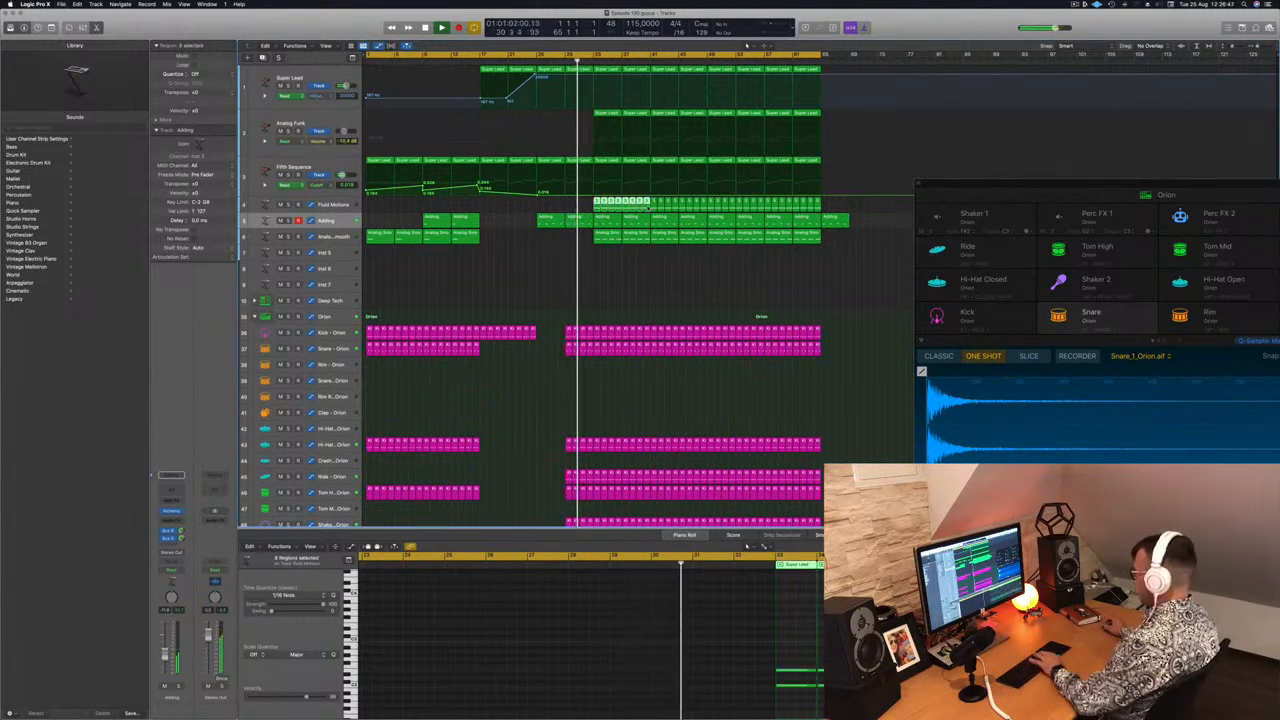
key(Delete)
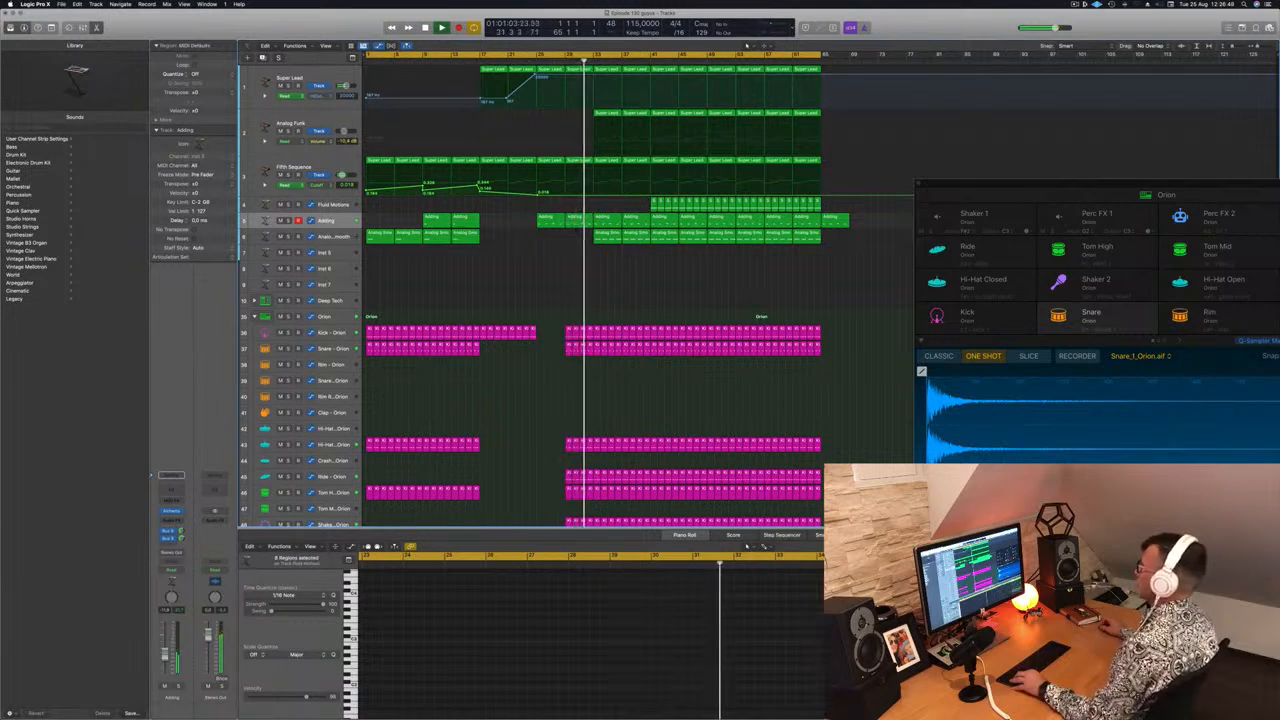
Step: Ramp the Super Lead high-cut automation down to bar 33 and up to maximum at bar 41, and delete the Analog Smooth regions in bars 33 to 40
key(shift+comma)
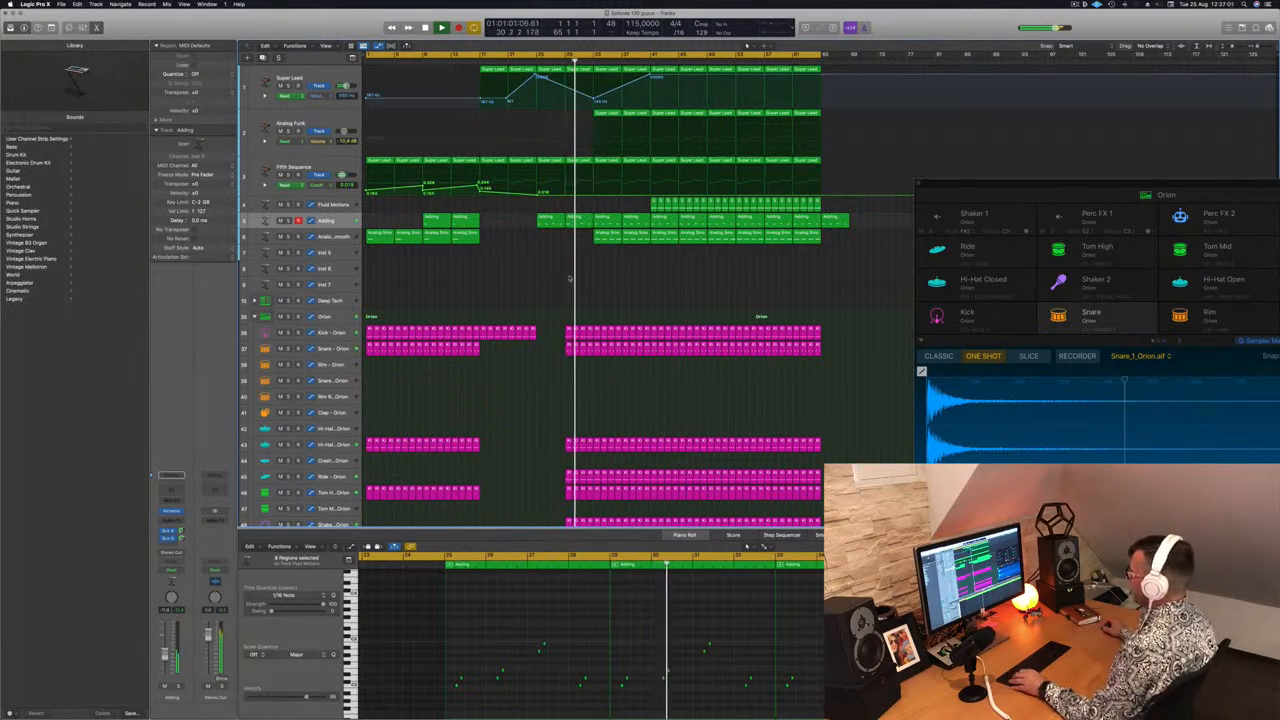
click(631, 236)
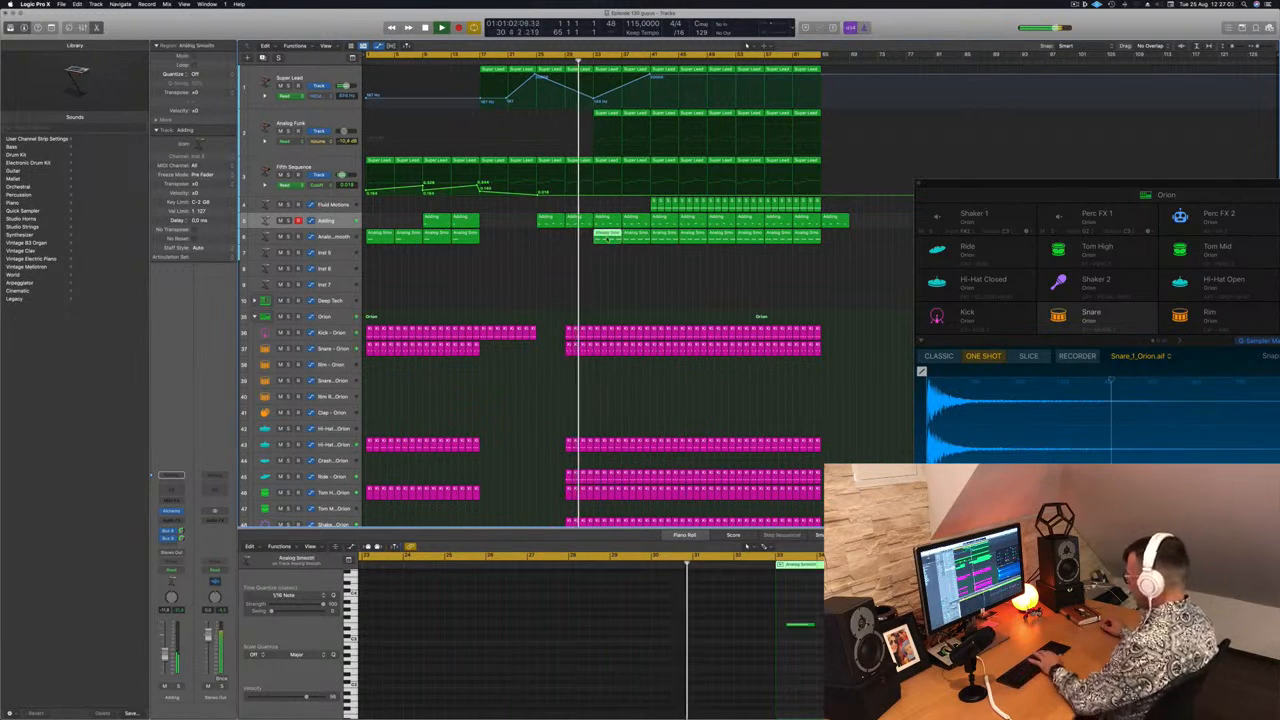
click(627, 251)
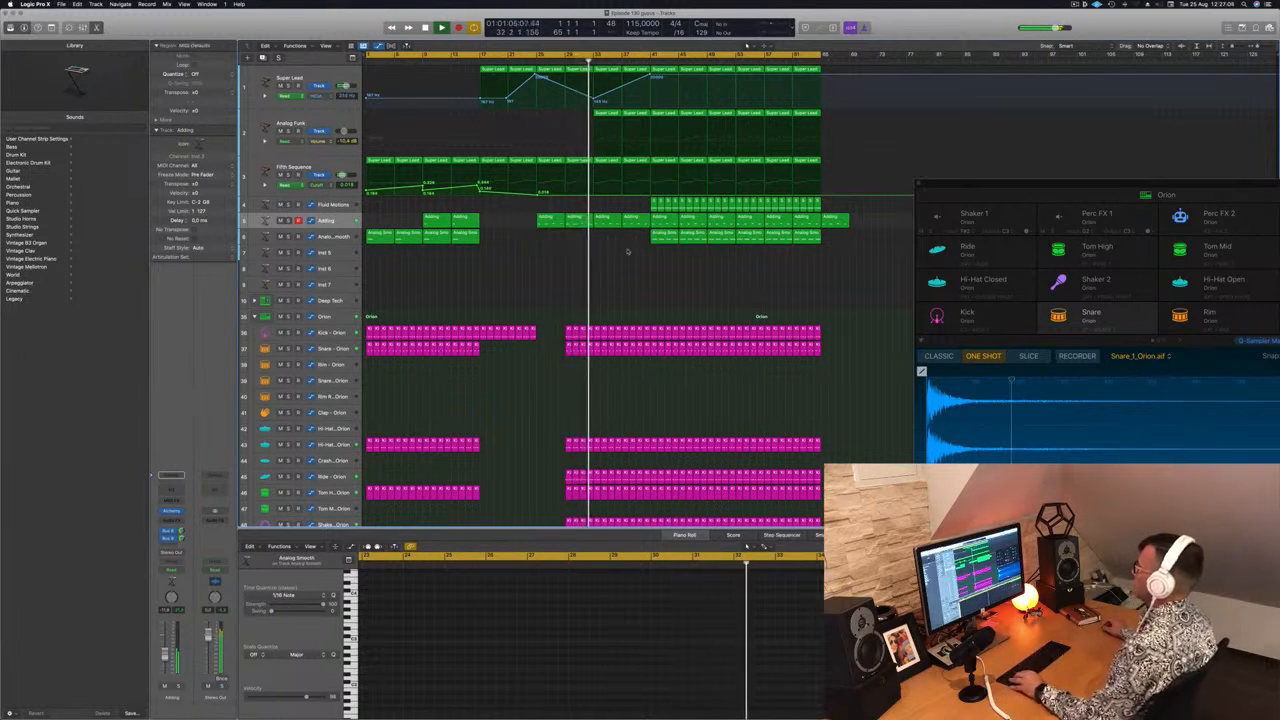
Step: Raise the Analog Funk track's volume and move its notes down an octave
key(super+Up)
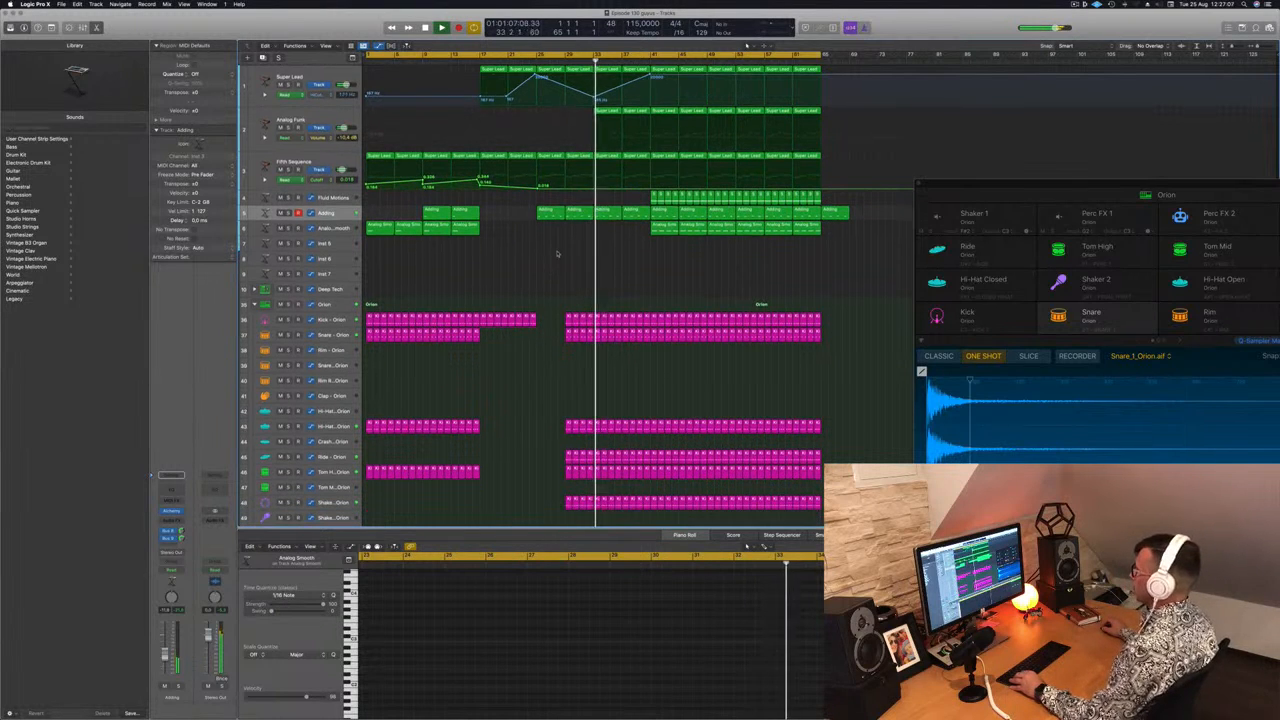
click(290, 126)
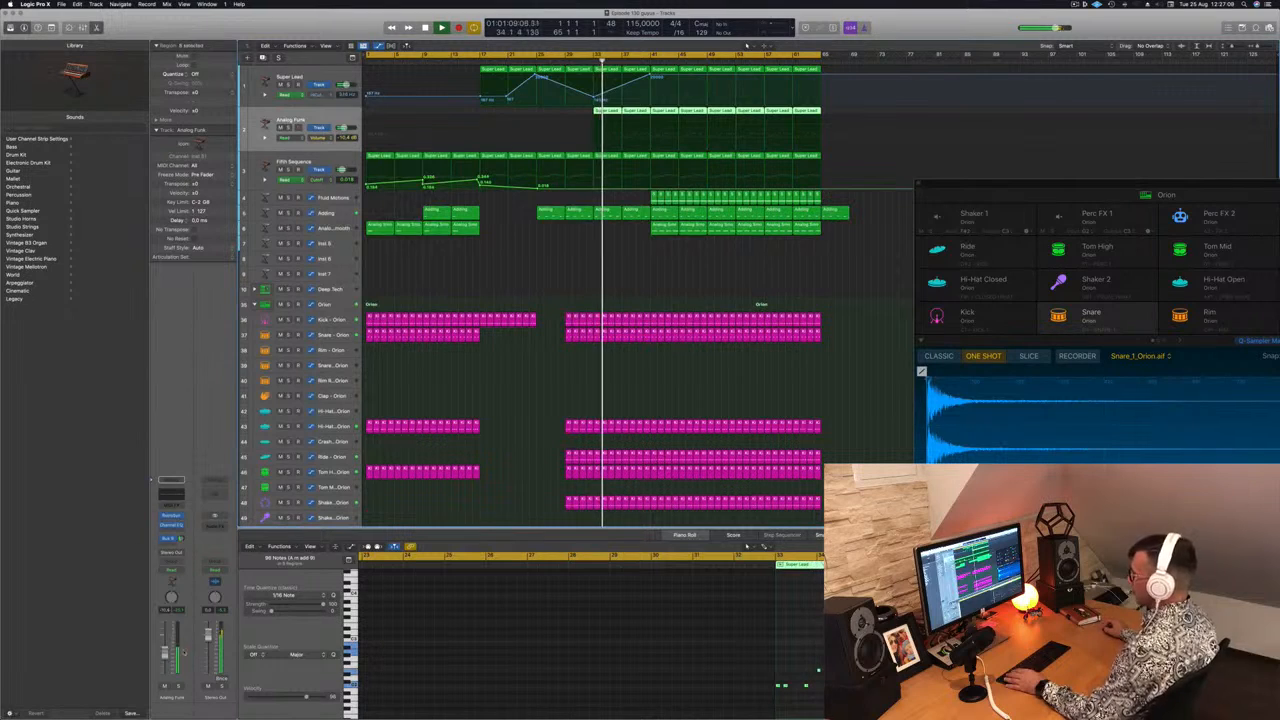
click(590, 625)
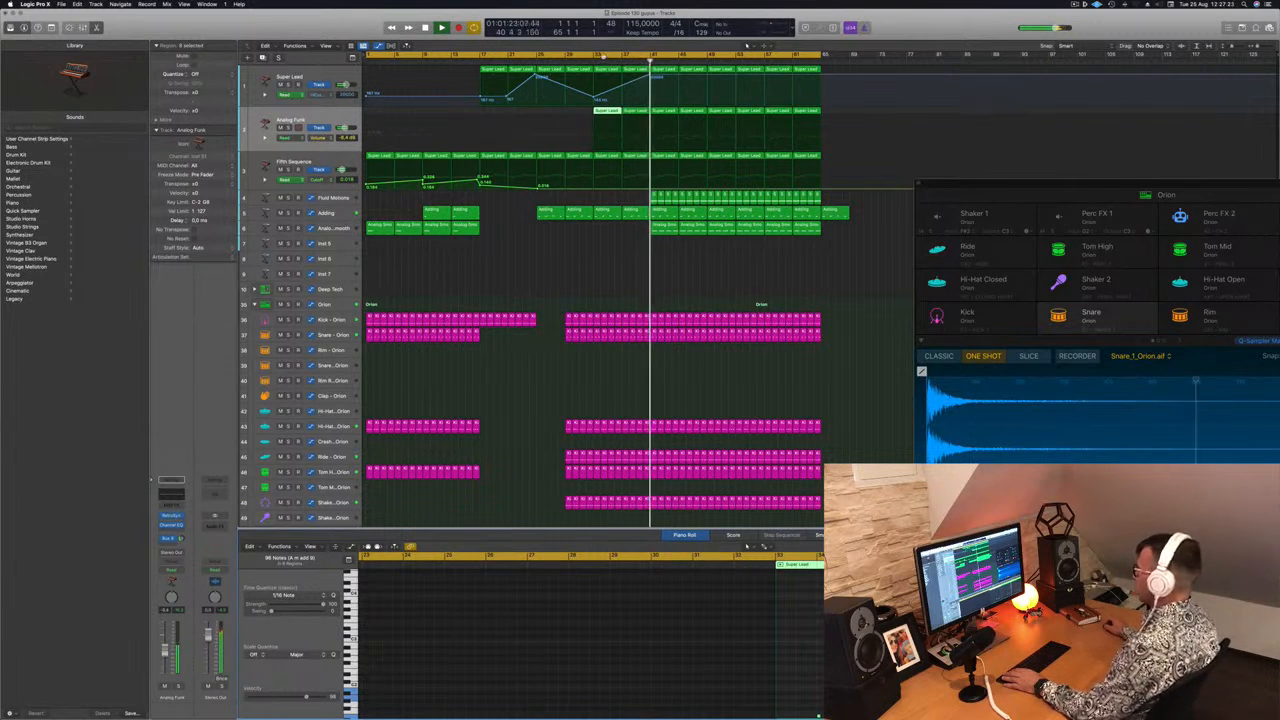
Step: Replay from about bar 32 and move the Analog Funk notes to a higher octave, leaving nothing selected
click(587, 60)
click(558, 245)
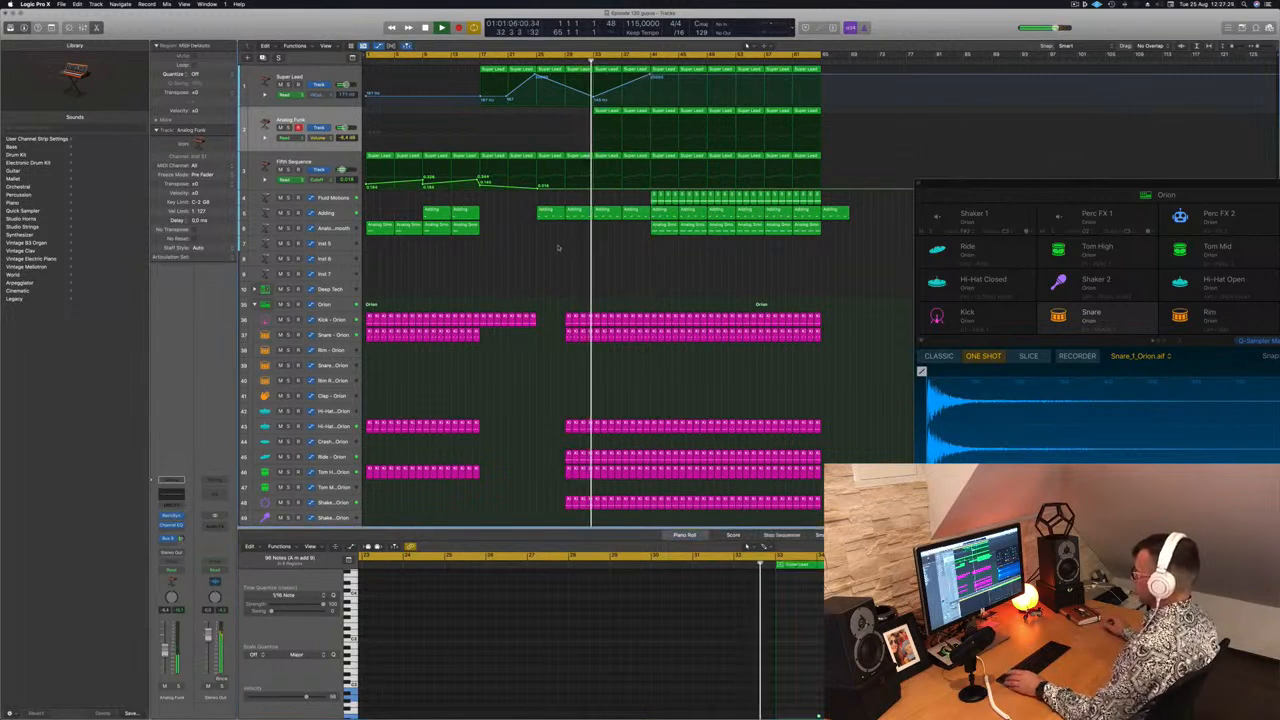
key(super+s)
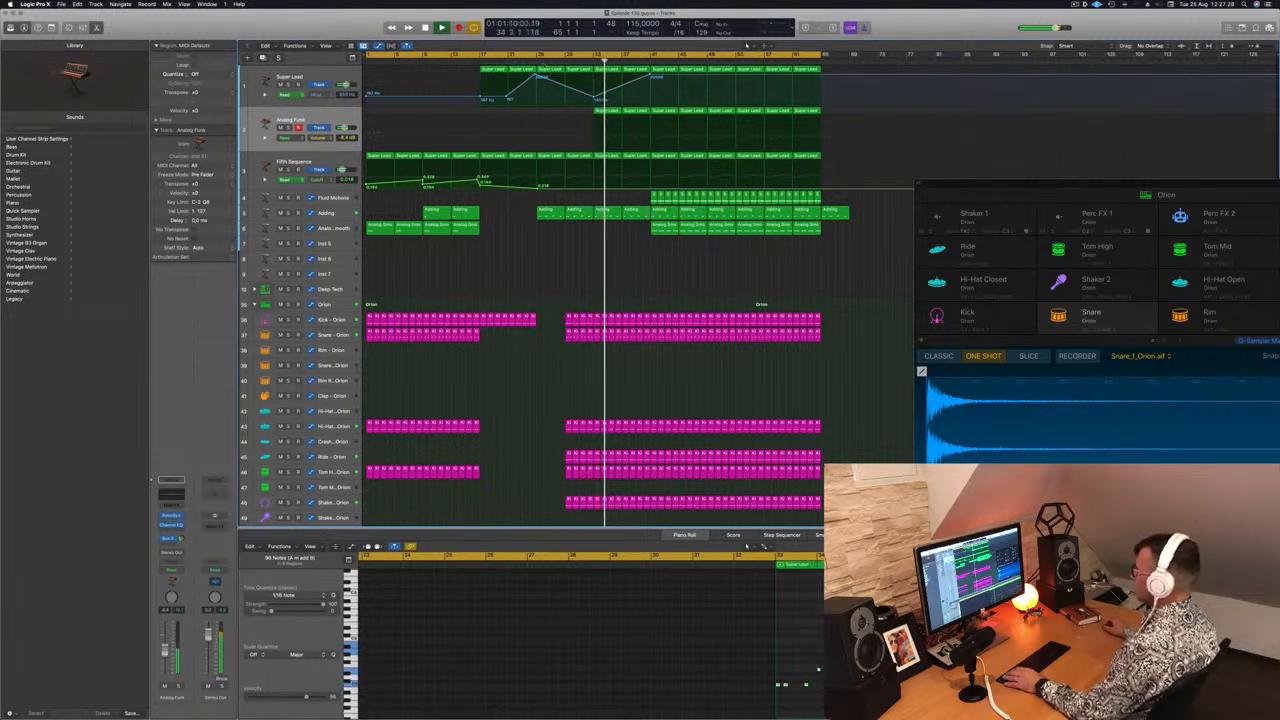
key(super+a)
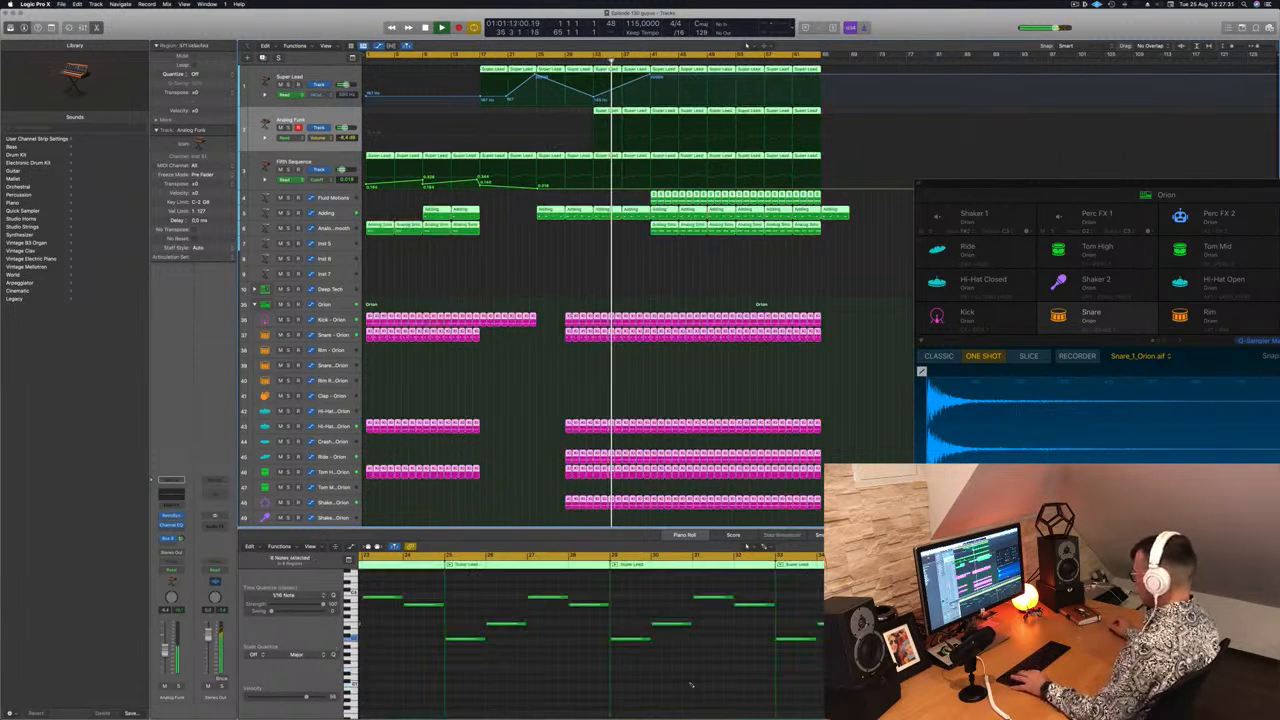
click(590, 260)
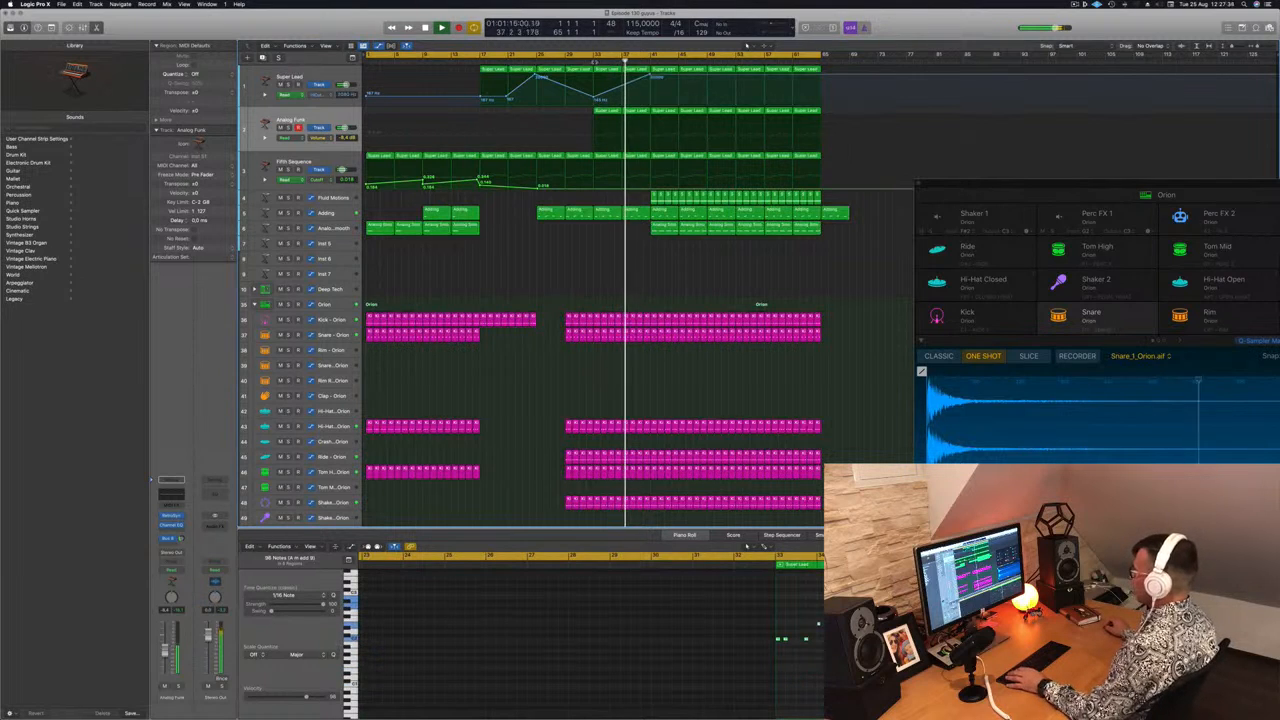
Step: Delete the Analog Funk regions in bars 41 to 48 and drop the Super Lead's high-cut automation to a low value from bar 41
click(586, 60)
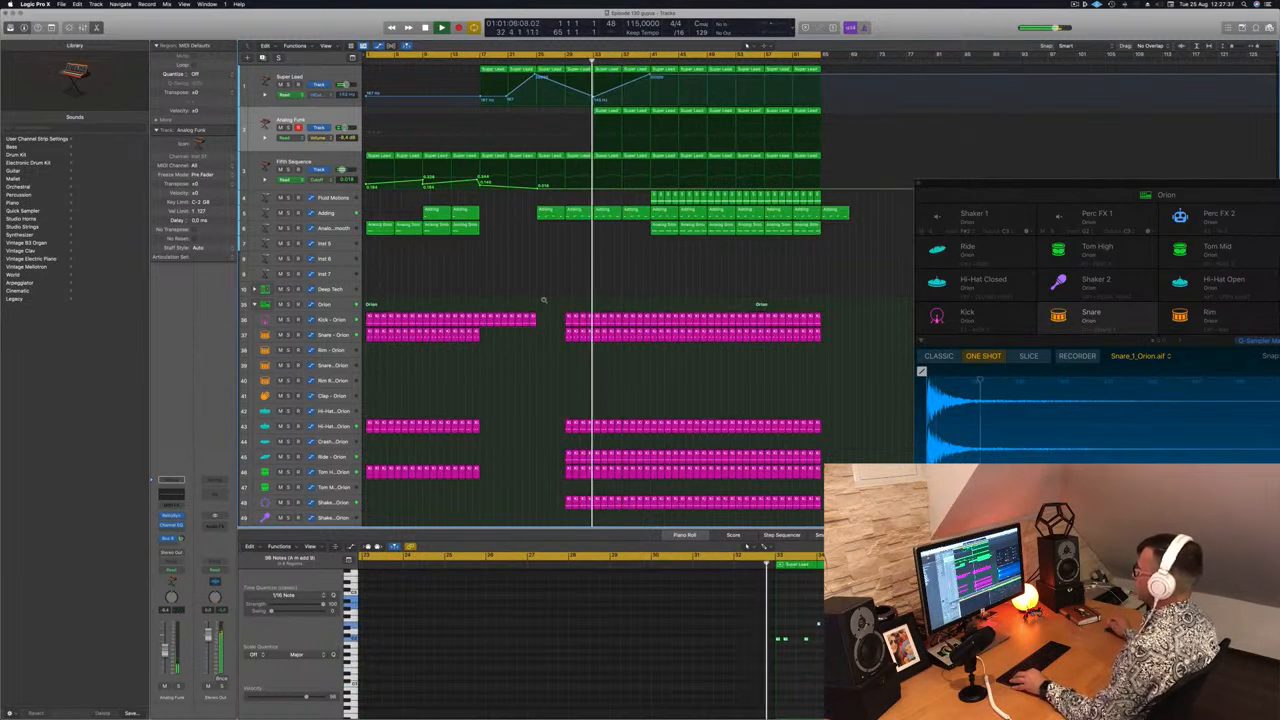
scroll(543, 302, down, 2)
scroll(540, 298, down, 4)
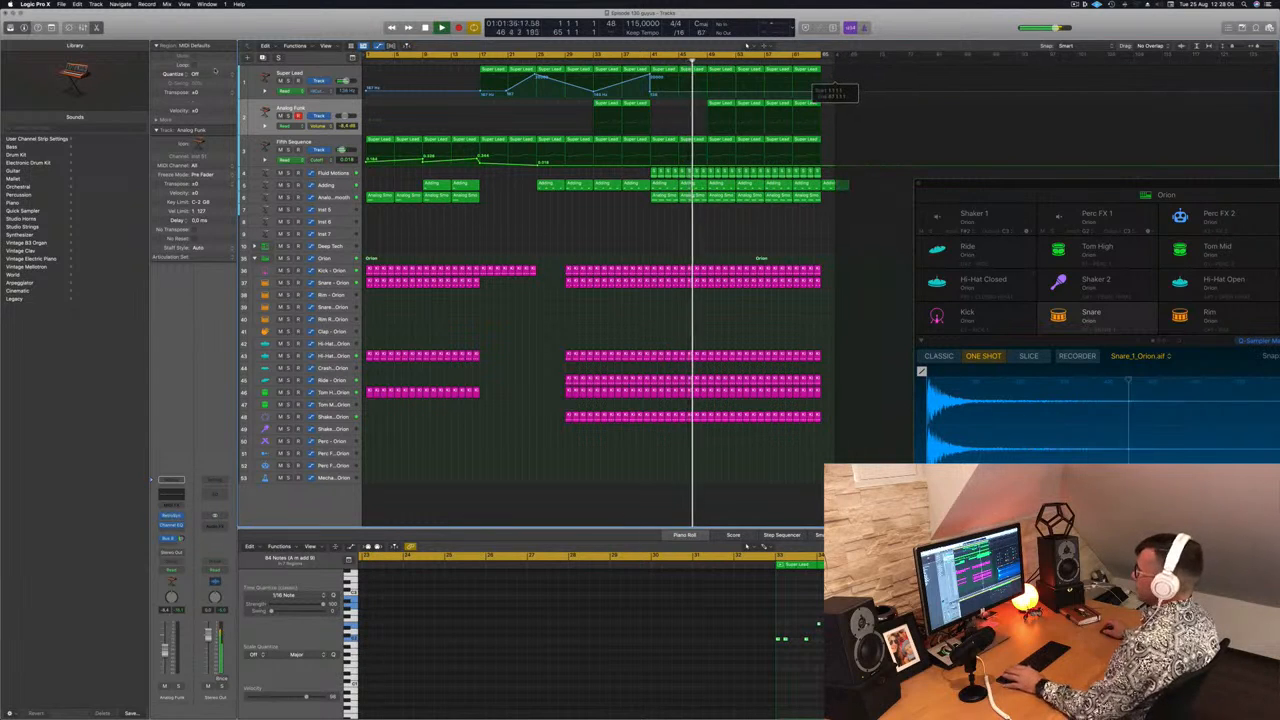
Step: Display the secondary ruler above the arrangement
click(325, 46)
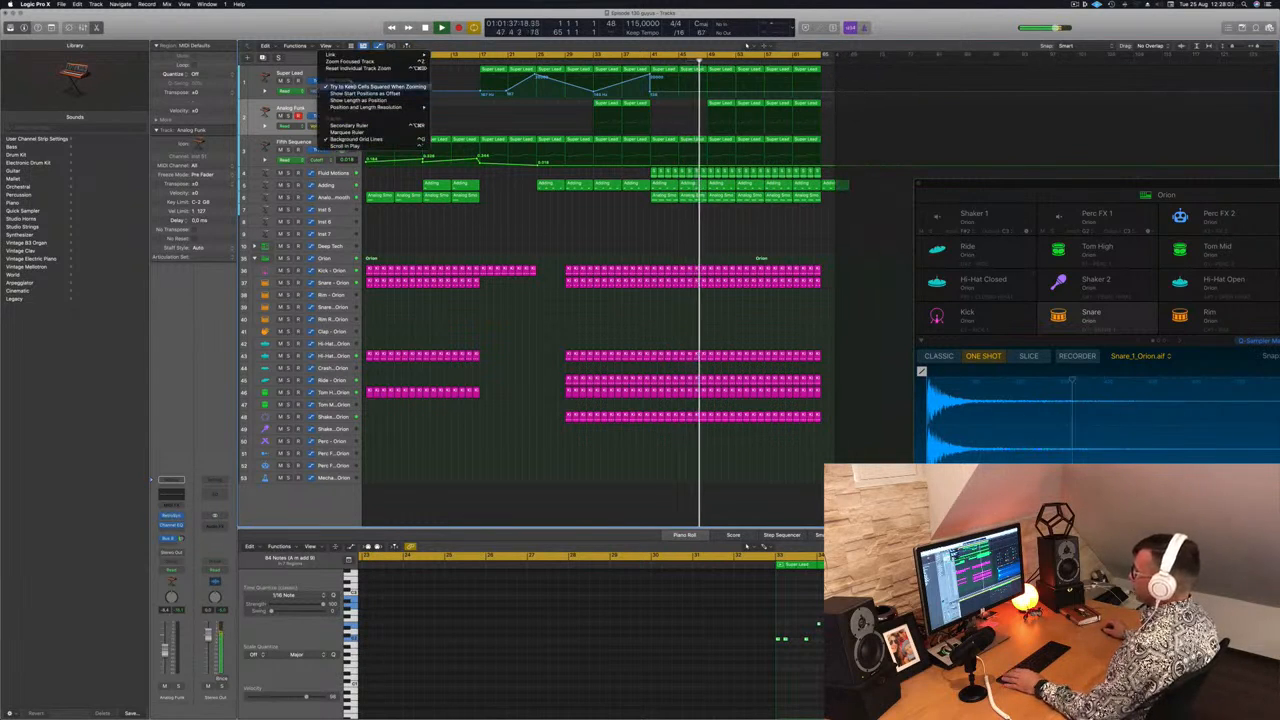
mouse_move(335, 55)
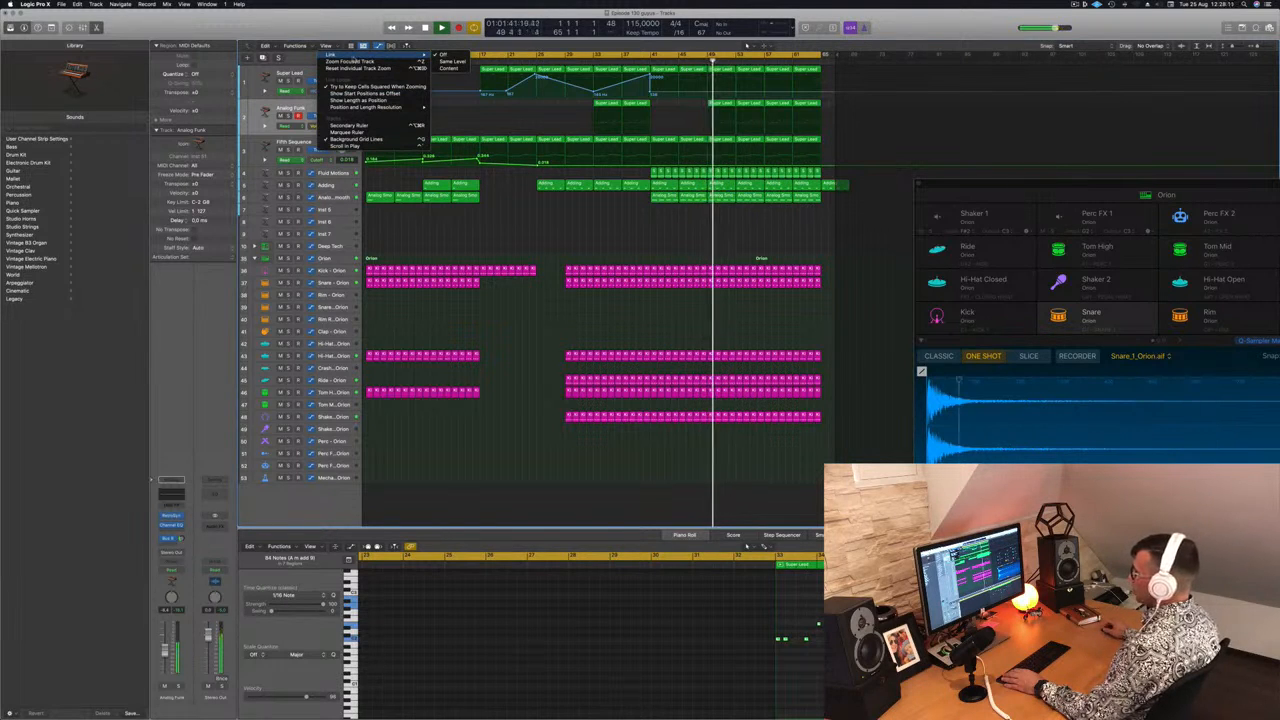
click(350, 125)
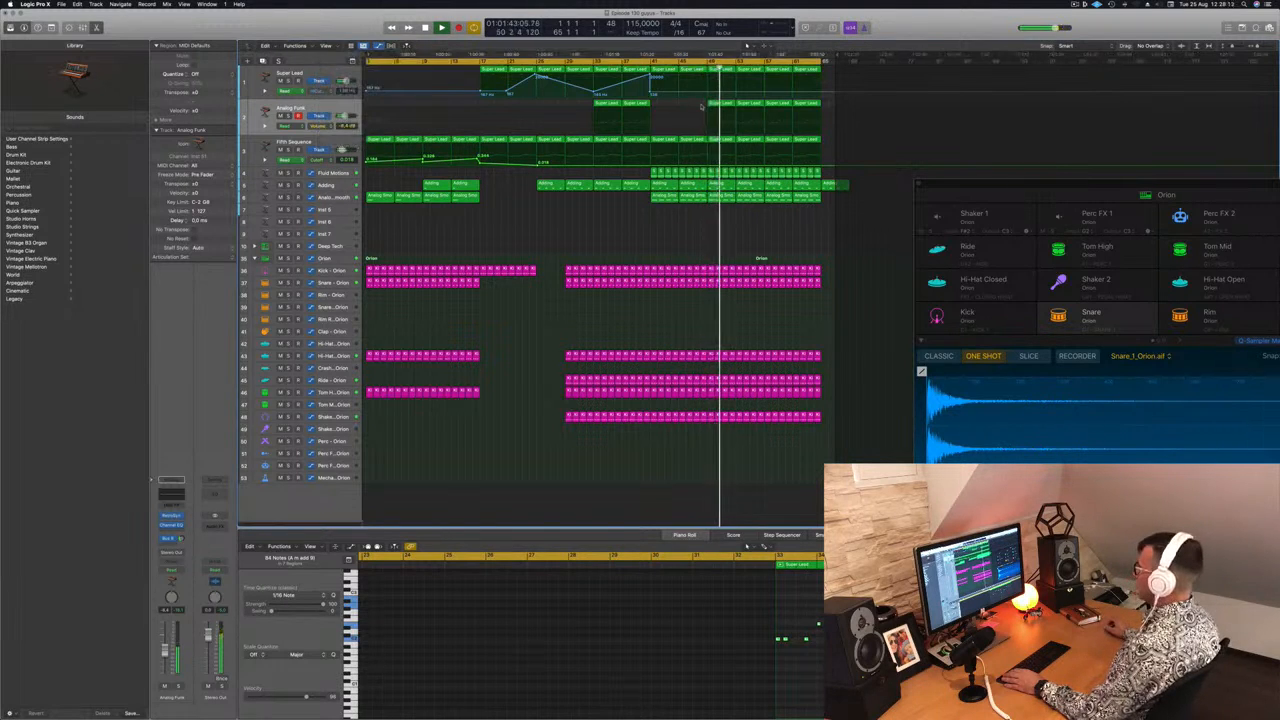